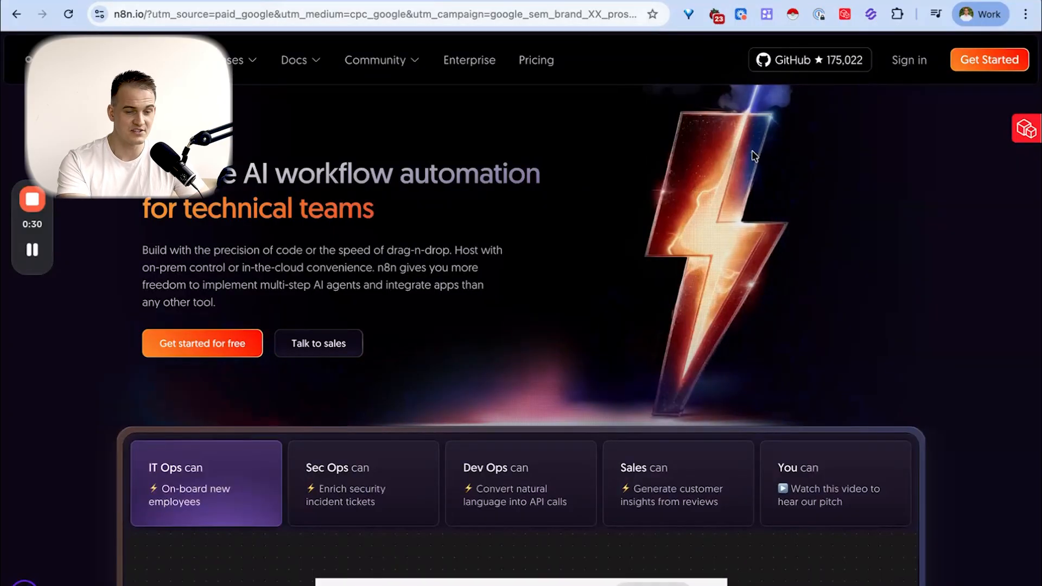
- Start the n8n sign-up and submit the temporary address copied from Temp Mail as the company email
{"action": "left_click", "coordinate": [990, 60]}
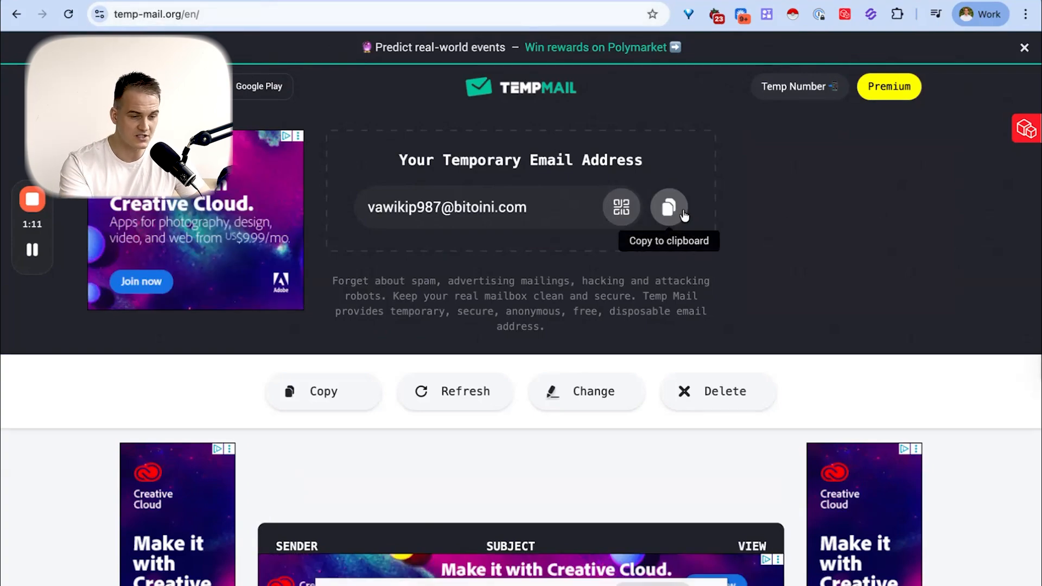
{"action": "left_click", "coordinate": [669, 208]}
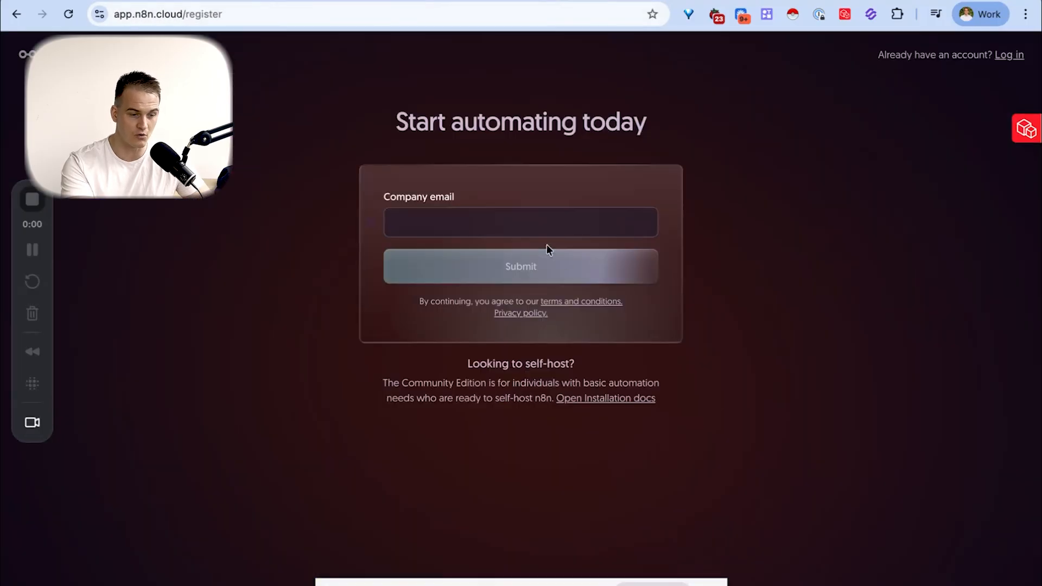
{"action": "left_click", "coordinate": [541, 223]}
{"action": "key", "text": "super+v"}
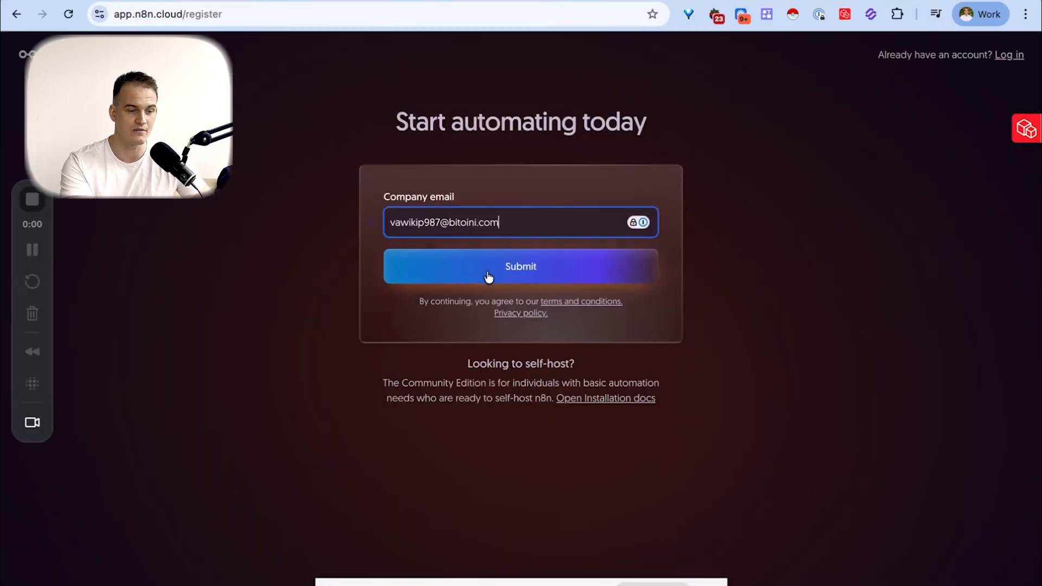
{"action": "left_click", "coordinate": [530, 279]}
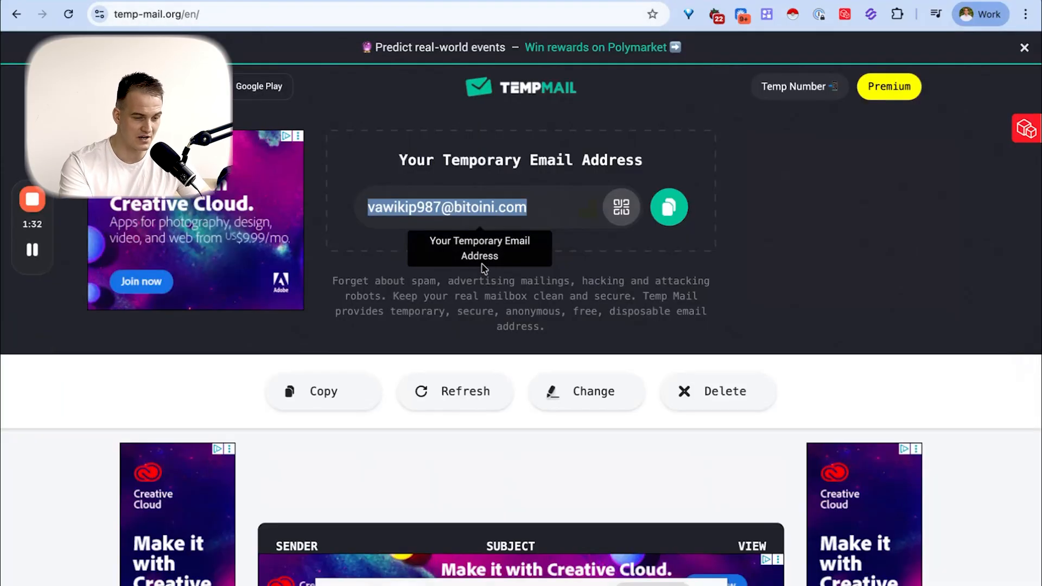
- Open n8n's verification message in the Temp Mail inbox and verify the sign-up email address
{"action": "scroll", "coordinate": [483, 266], "scroll_direction": "down", "scroll_amount": 8}
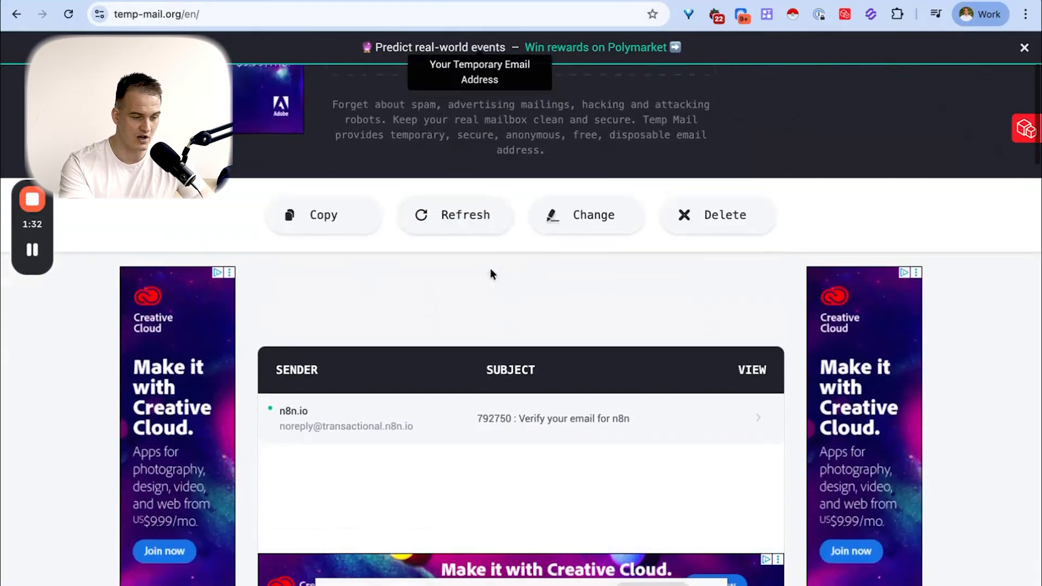
{"action": "scroll", "coordinate": [490, 273], "scroll_direction": "up", "scroll_amount": 2}
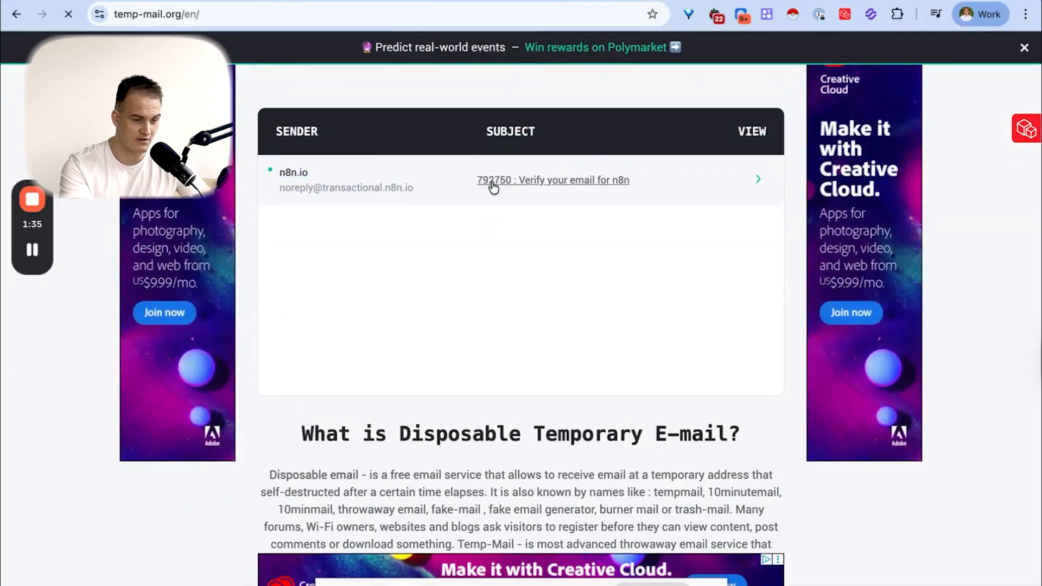
{"action": "left_click", "coordinate": [491, 186]}
{"action": "scroll", "coordinate": [491, 217], "scroll_direction": "down", "scroll_amount": 8}
{"action": "double_click", "coordinate": [380, 389]}
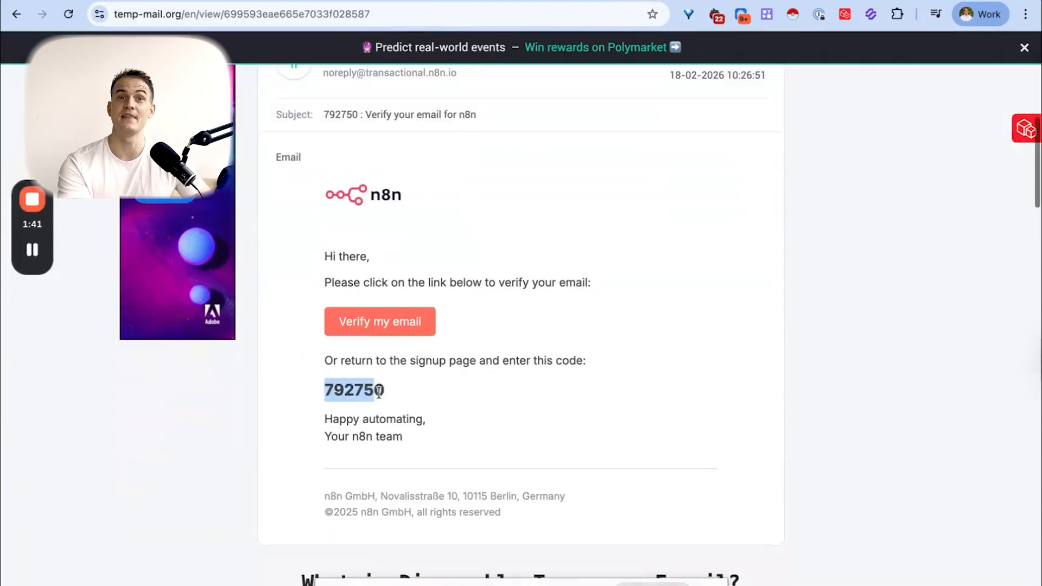
{"action": "left_click", "coordinate": [402, 343]}
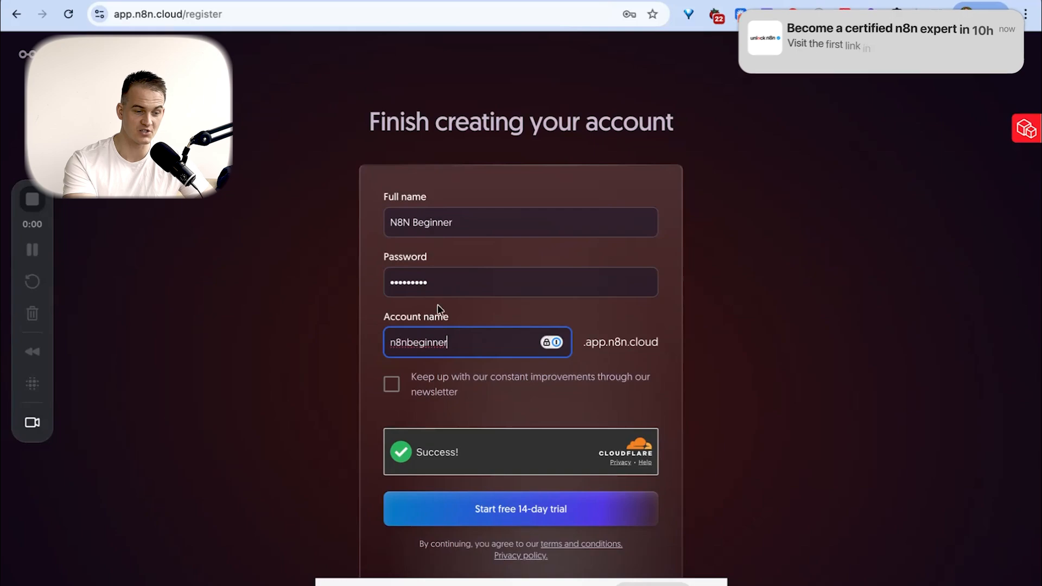
- Start the free 14-day trial and answer the setup questions, choosing "Only me" as the company size
{"action": "left_click", "coordinate": [479, 503]}
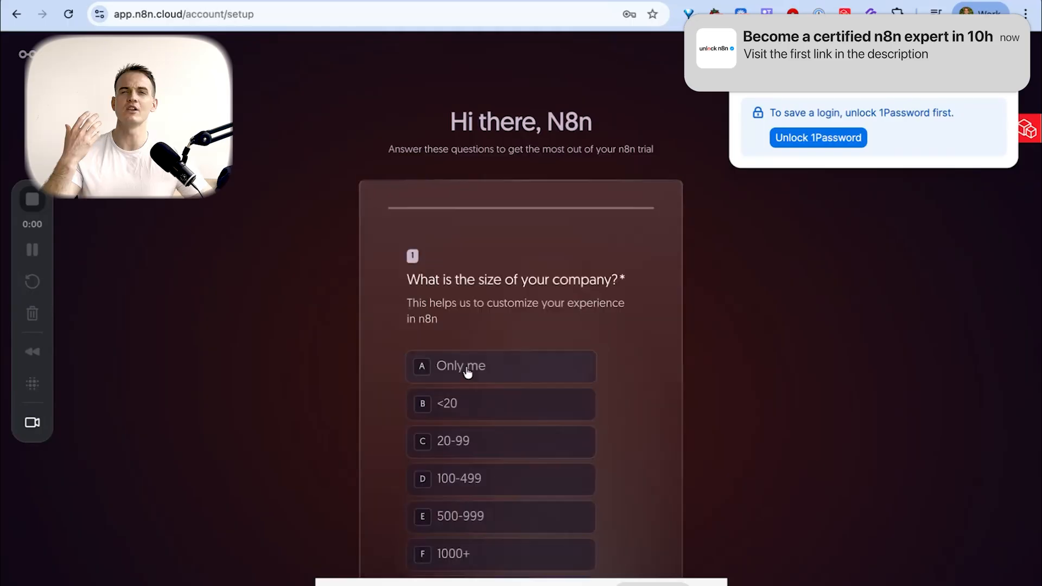
{"action": "left_click", "coordinate": [468, 370]}
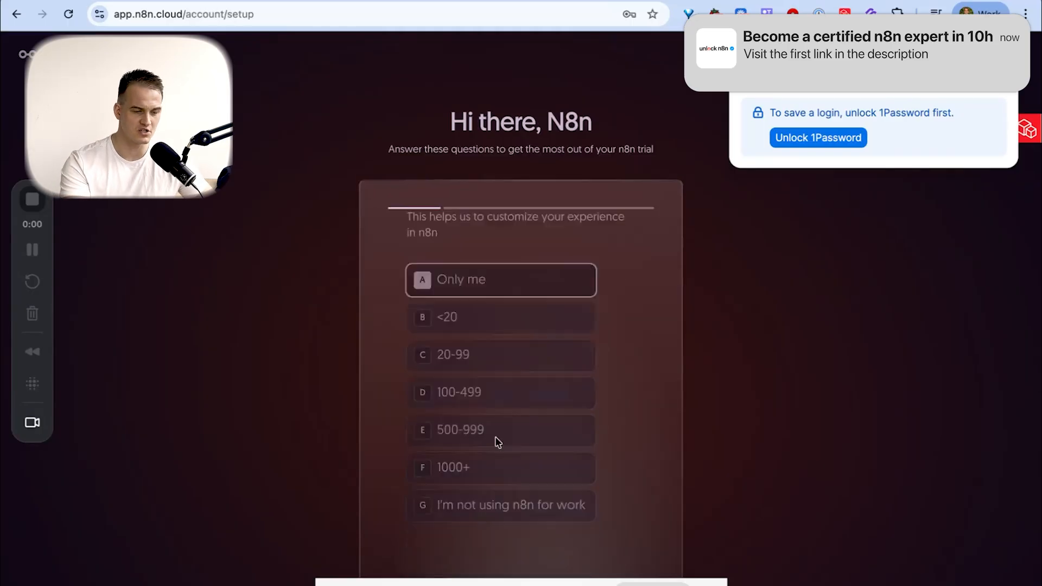
{"action": "left_click", "coordinate": [509, 310]}
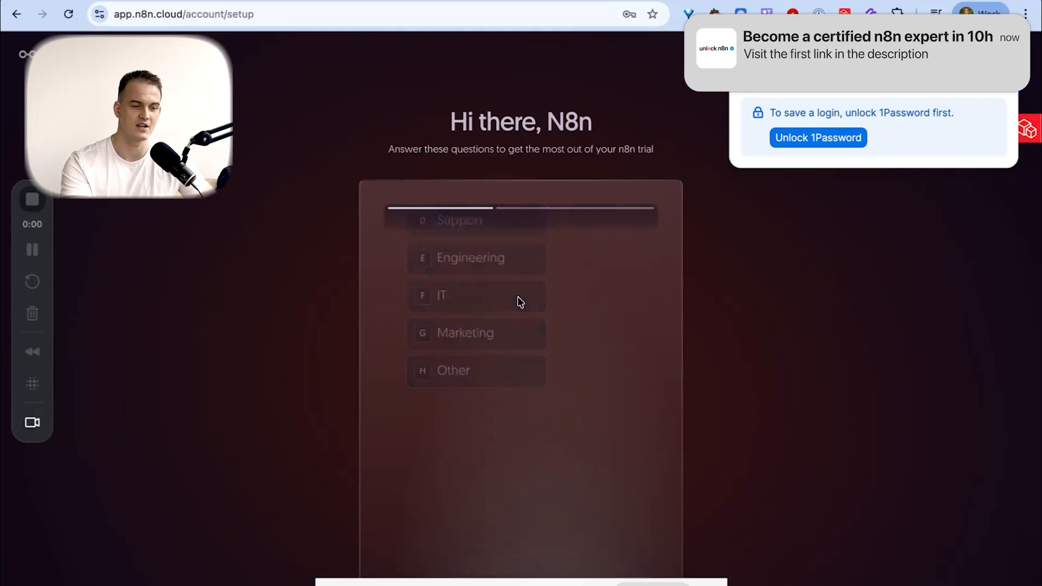
{"action": "left_click", "coordinate": [465, 464]}
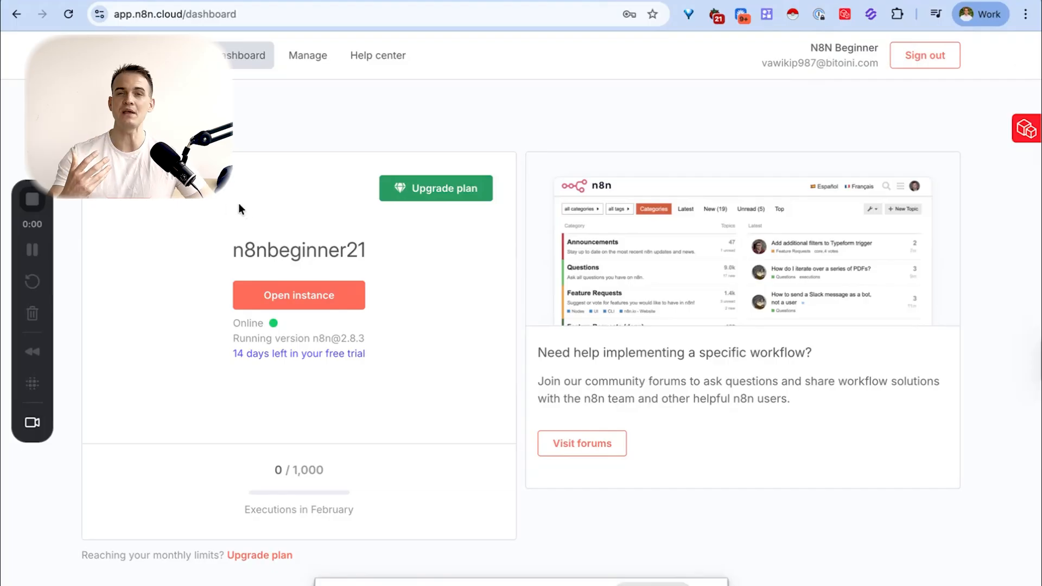
- Open the n8n cloud instance from the account dashboard and bookmark its workflows page in the browser
{"action": "left_click", "coordinate": [303, 304]}
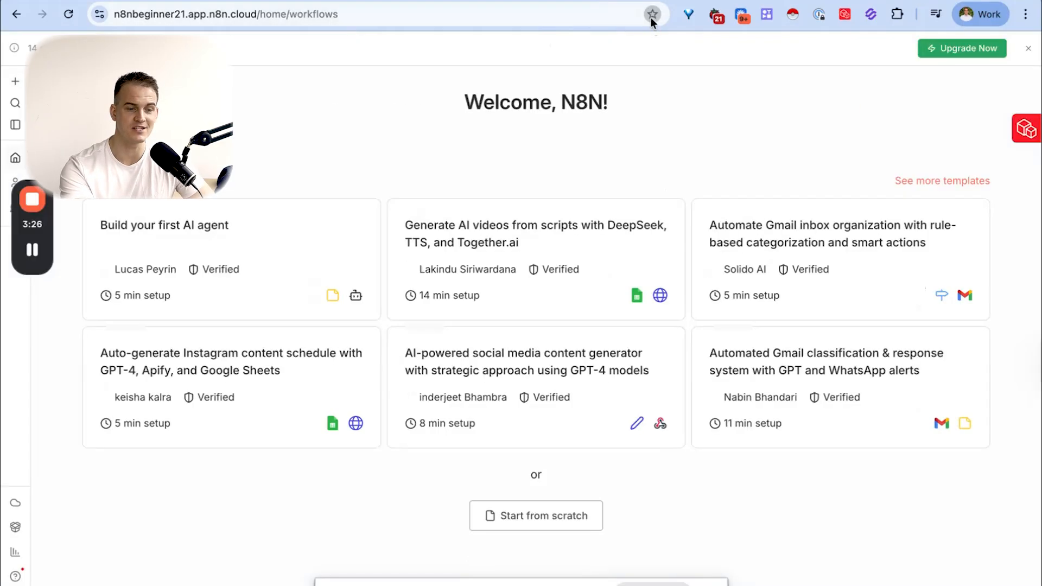
{"action": "left_click", "coordinate": [650, 17]}
{"action": "left_click", "coordinate": [650, 18]}
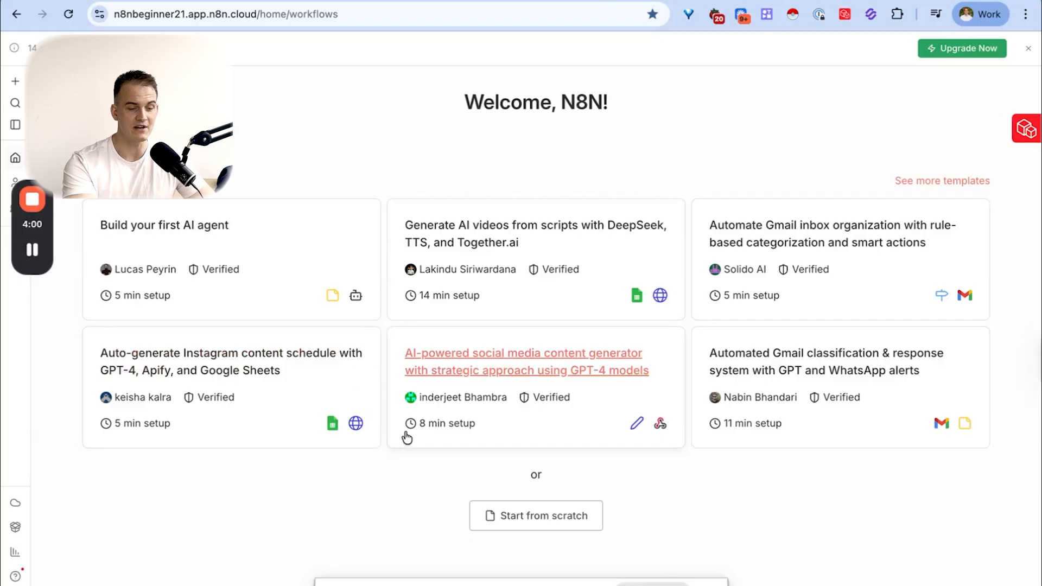
- Create a workflow from scratch with an On form submission trigger as its first step
{"action": "left_click", "coordinate": [561, 519]}
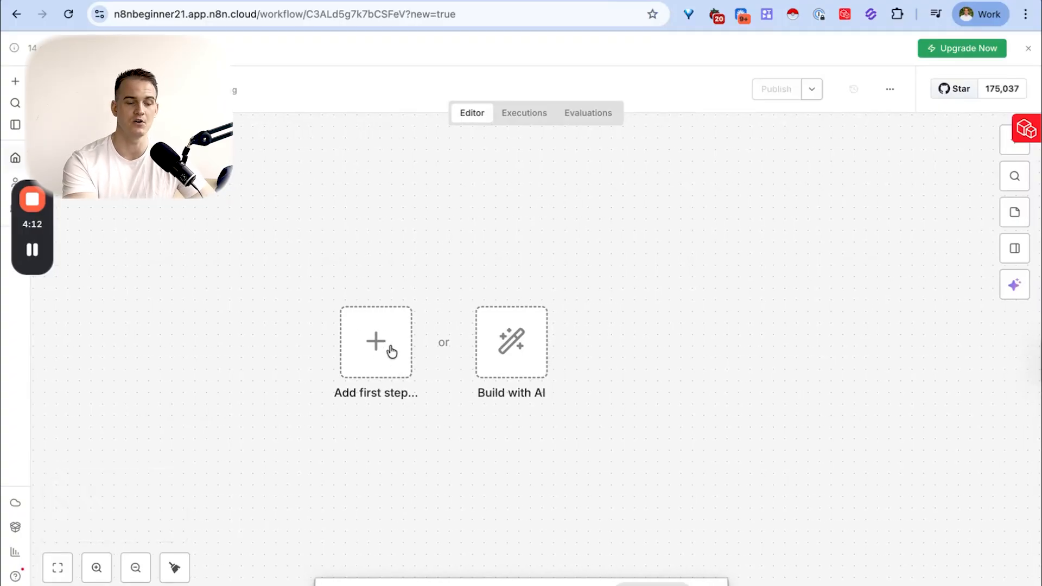
{"action": "left_click", "coordinate": [383, 347]}
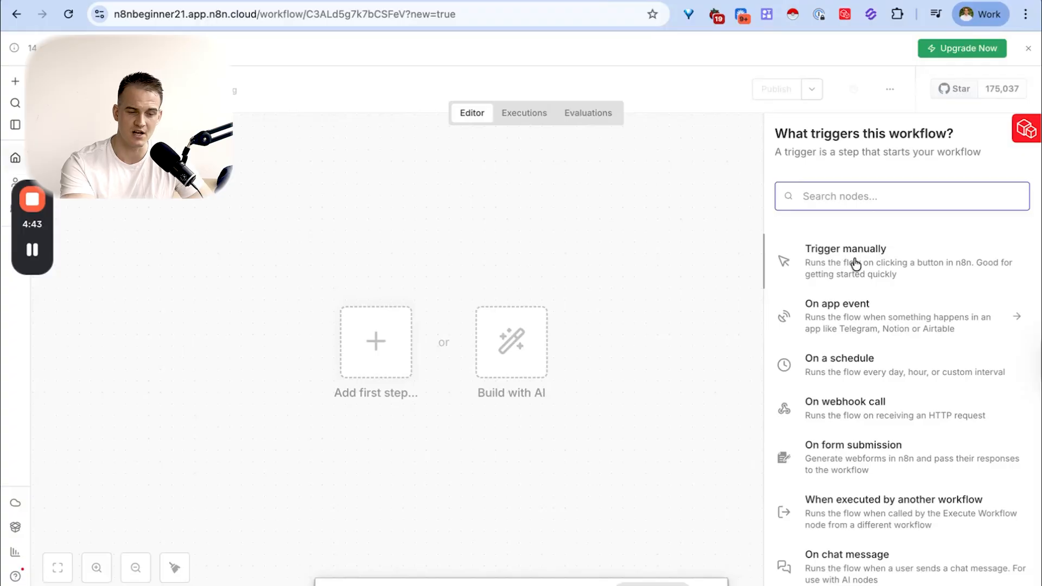
{"action": "left_click", "coordinate": [855, 264]}
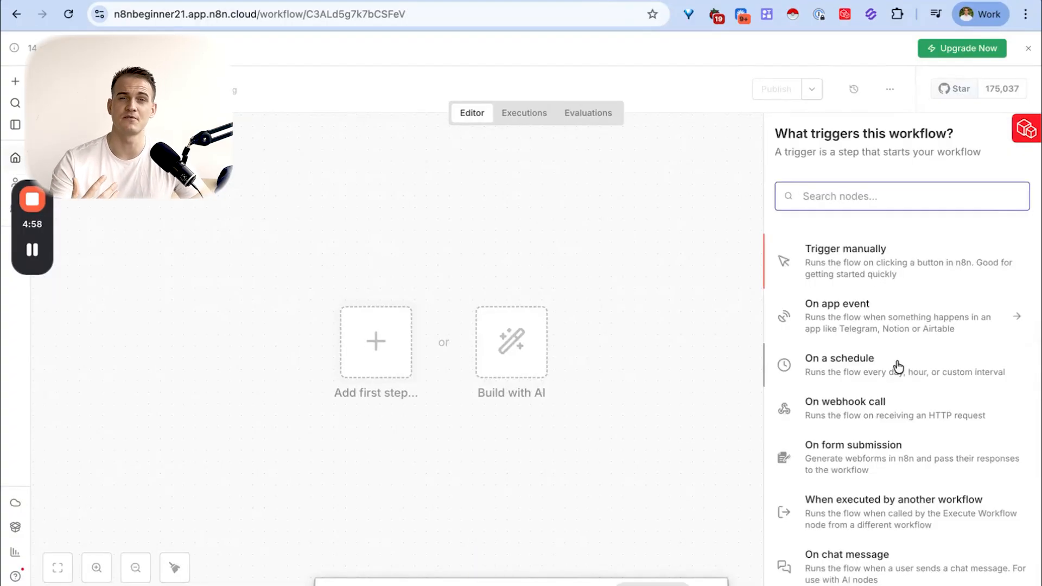
{"action": "scroll", "coordinate": [941, 428], "scroll_direction": "down", "scroll_amount": 1}
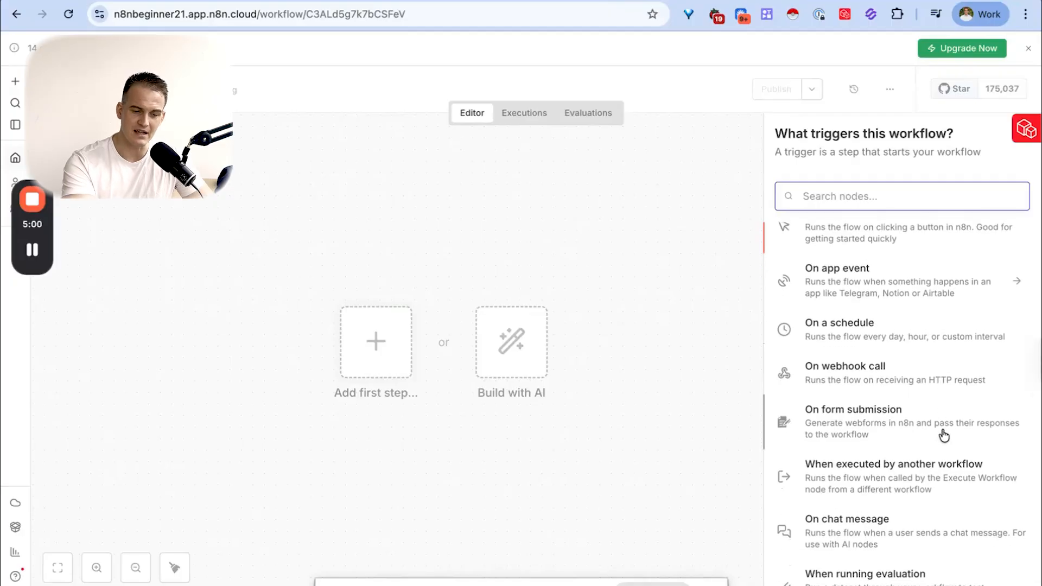
{"action": "scroll", "coordinate": [923, 372], "scroll_direction": "up", "scroll_amount": 1}
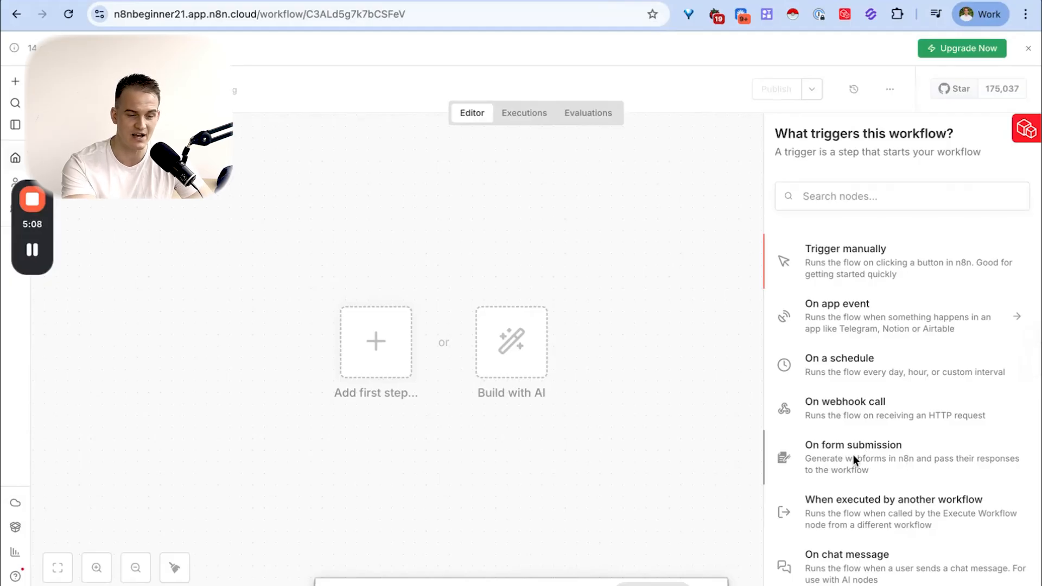
{"action": "left_click", "coordinate": [854, 456]}
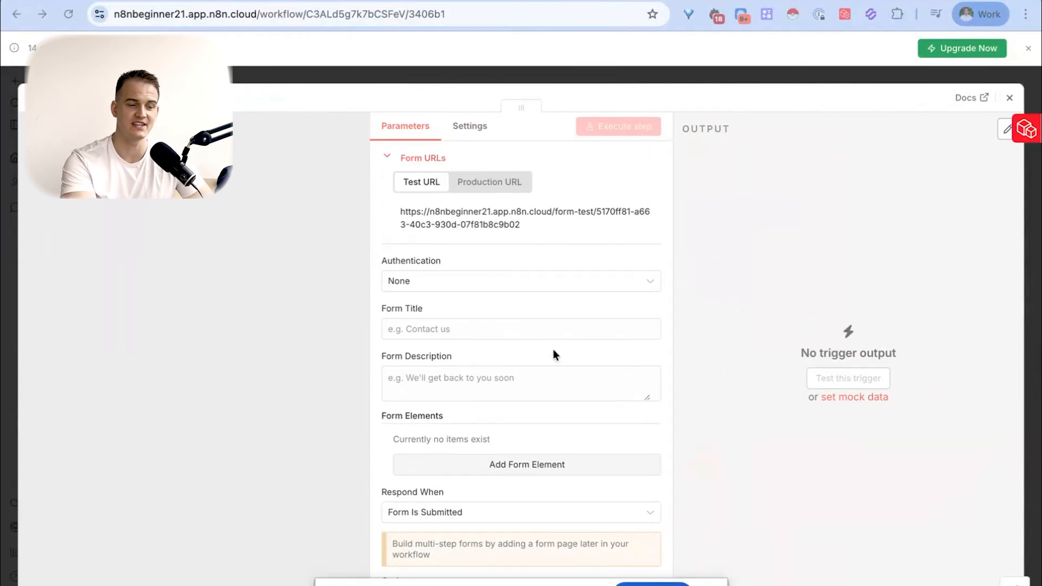
- Rename the form trigger node to "Trigger: Form submitted"
{"action": "scroll", "coordinate": [537, 334], "scroll_direction": "down", "scroll_amount": 1}
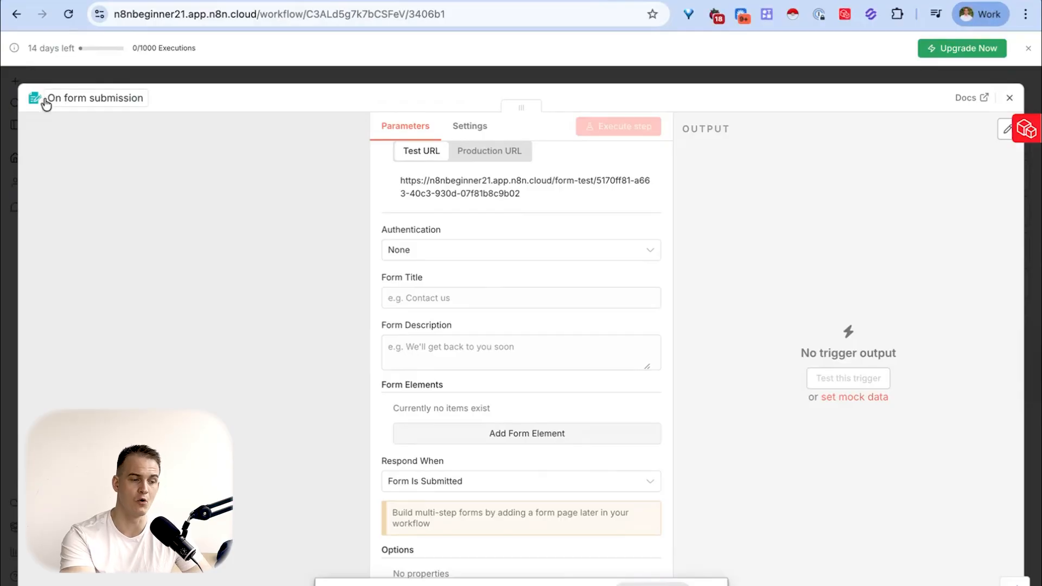
{"action": "left_click", "coordinate": [75, 100]}
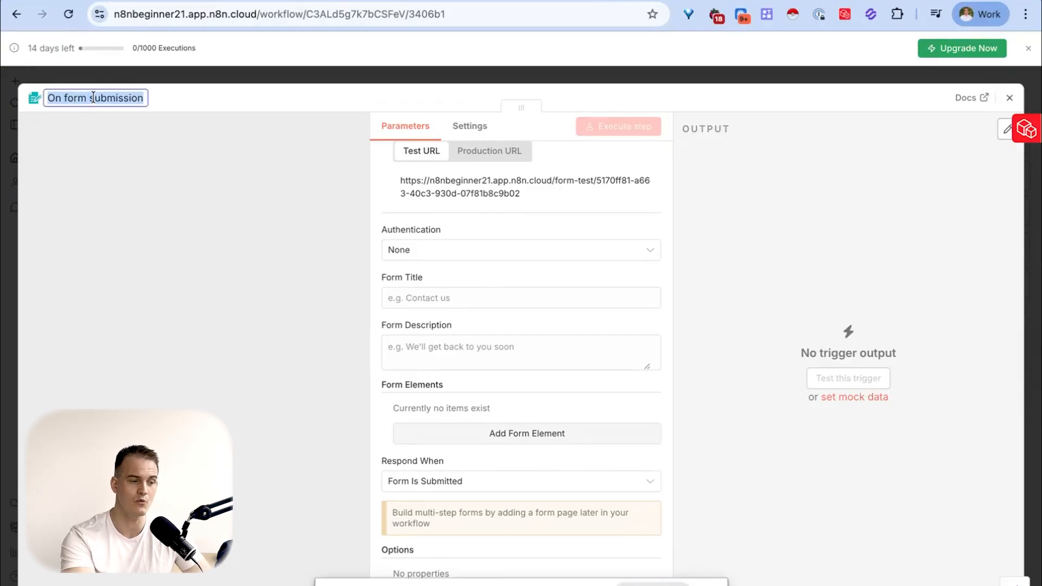
{"action": "type", "text": "Trigger:"}
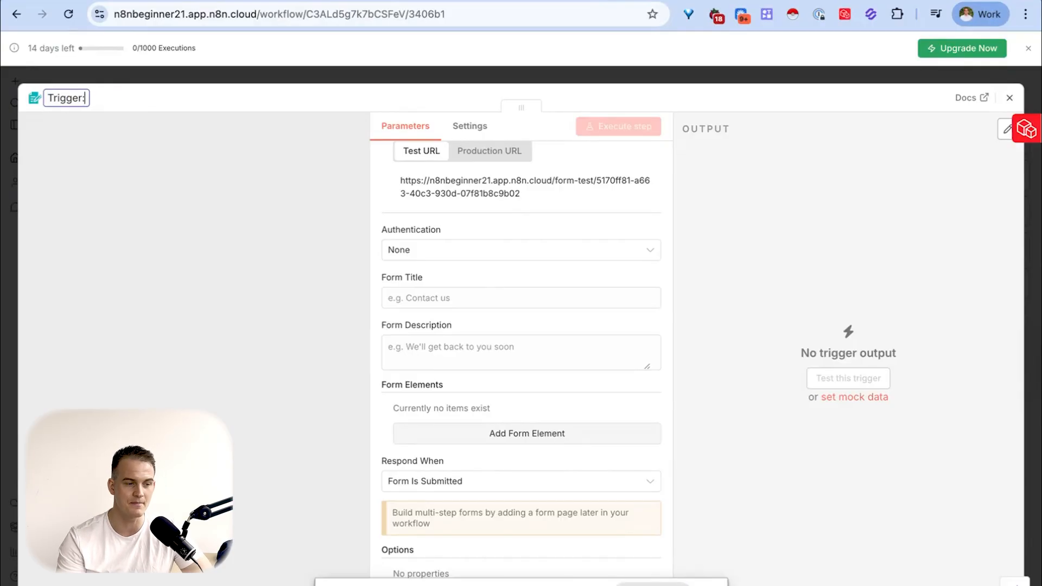
{"action": "type", "text": "Form submitted"}
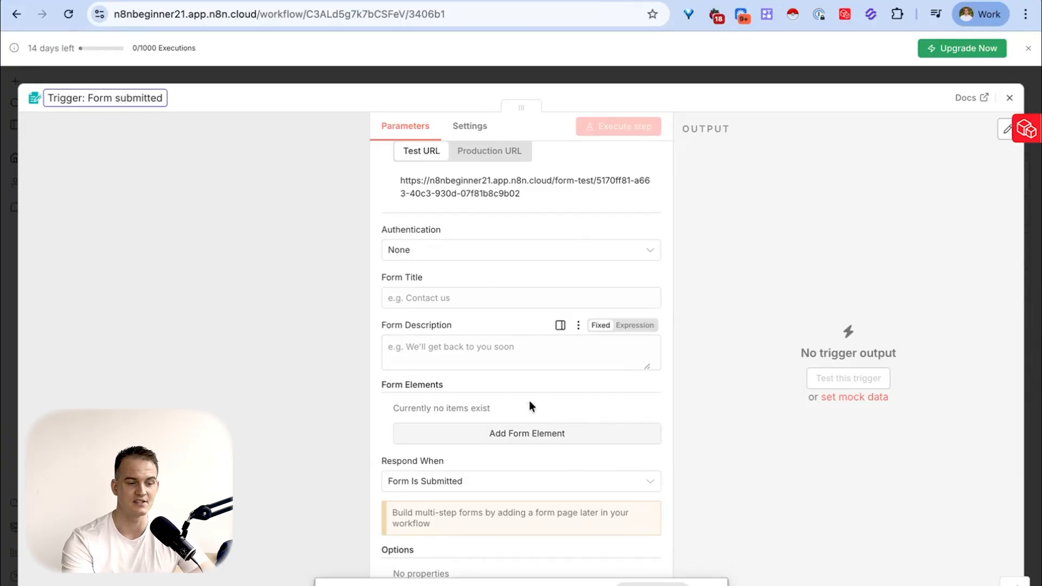
{"action": "key", "text": "Return"}
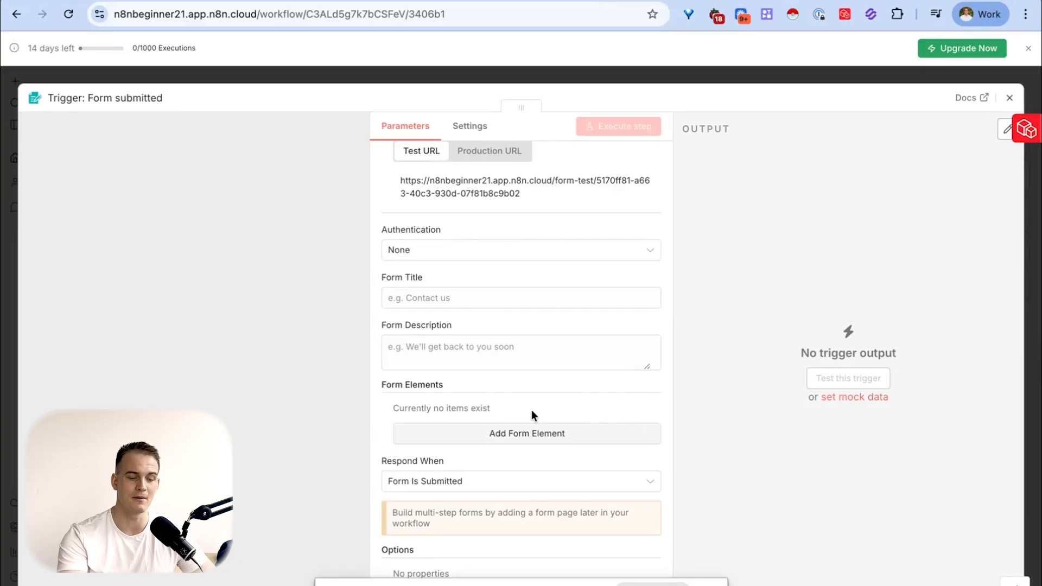
- Set the form title to "Website enquiry form" and the description to "Please fill in the form & we will be intouch"
{"action": "left_click", "coordinate": [471, 299]}
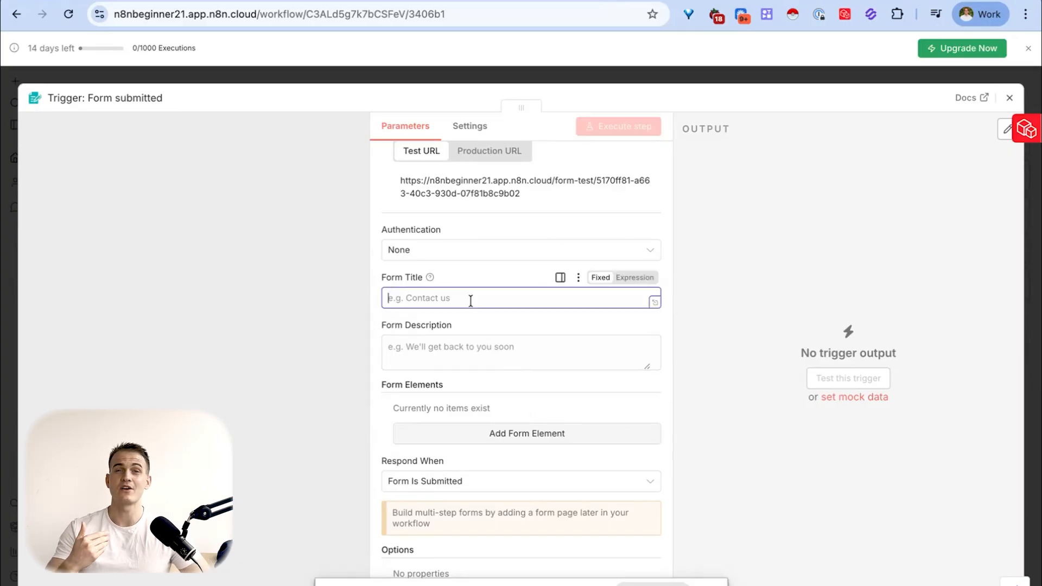
{"action": "type", "text": "Wesb"}
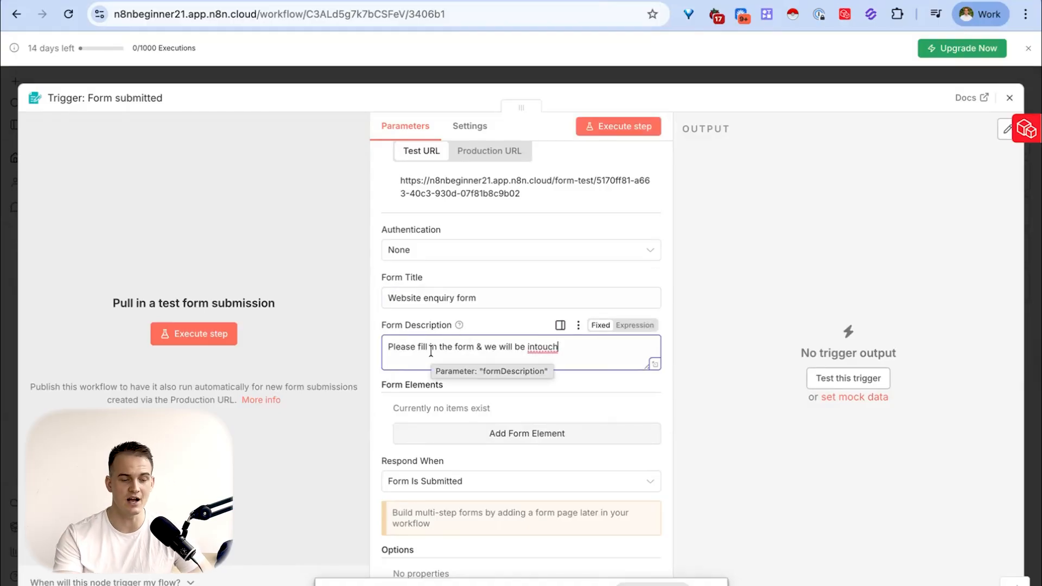
- Add a first form element labelled "Full Name", keeping the Text Input type
{"action": "scroll", "coordinate": [548, 390], "scroll_direction": "down", "scroll_amount": 2}
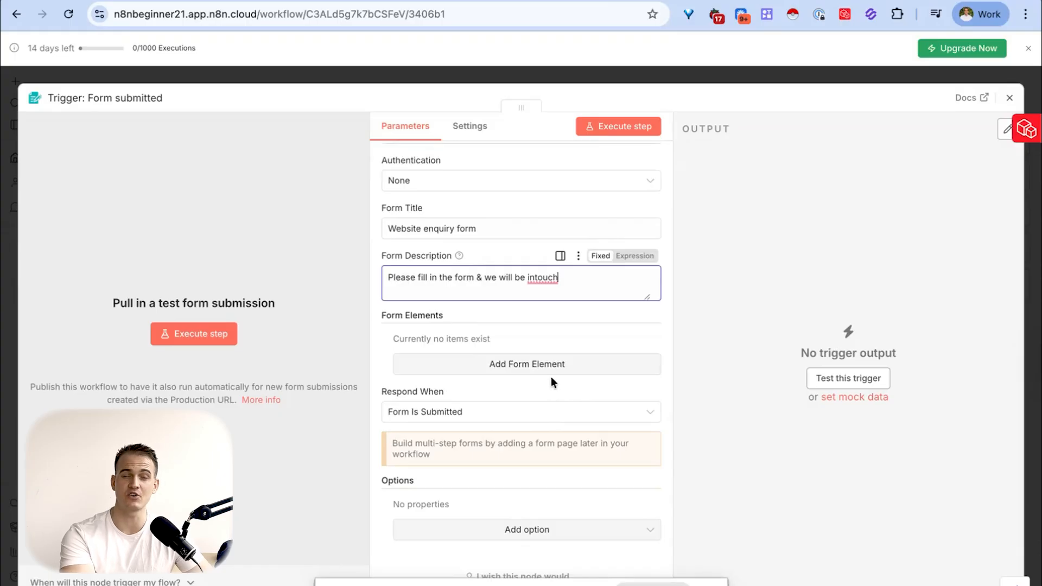
{"action": "left_click", "coordinate": [510, 367]}
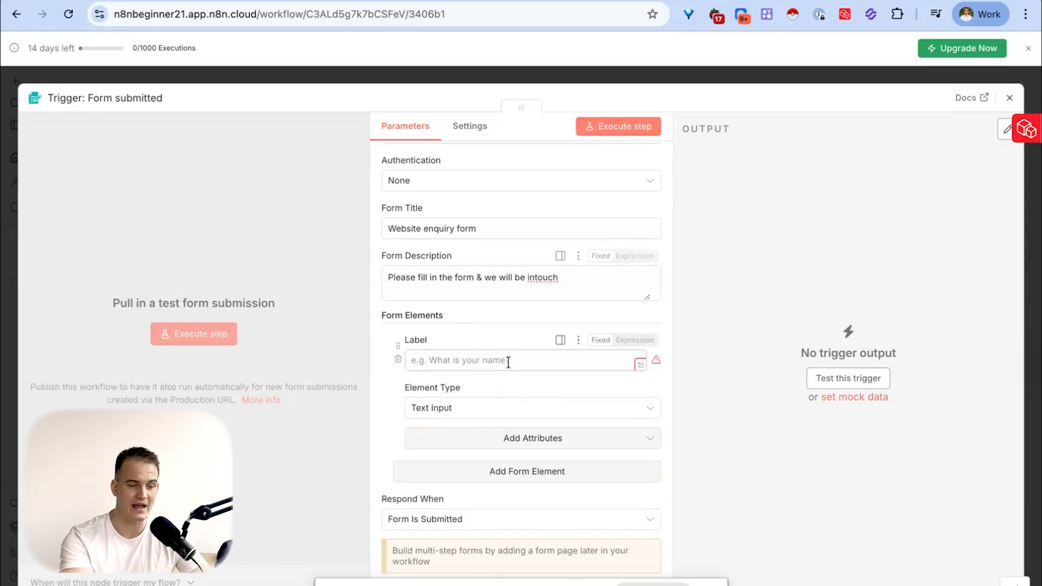
{"action": "left_click", "coordinate": [484, 361]}
{"action": "type", "text": "Full"}
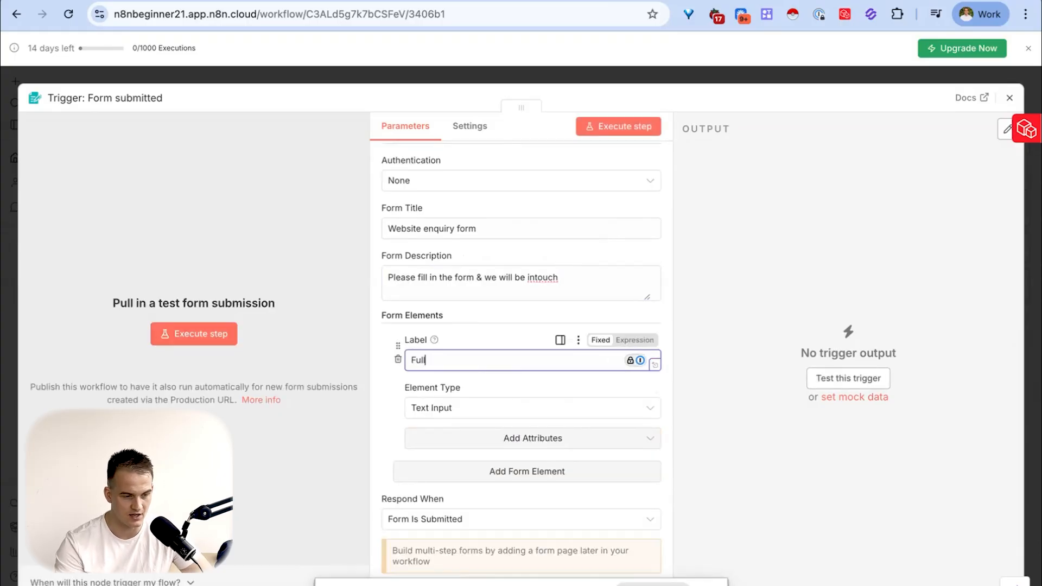
{"action": "type", "text": " Name"}
- Add a second form element labelled "Email" and set its element type to Email
{"action": "left_click", "coordinate": [510, 471]}
{"action": "scroll", "coordinate": [490, 451], "scroll_direction": "down", "scroll_amount": 2}
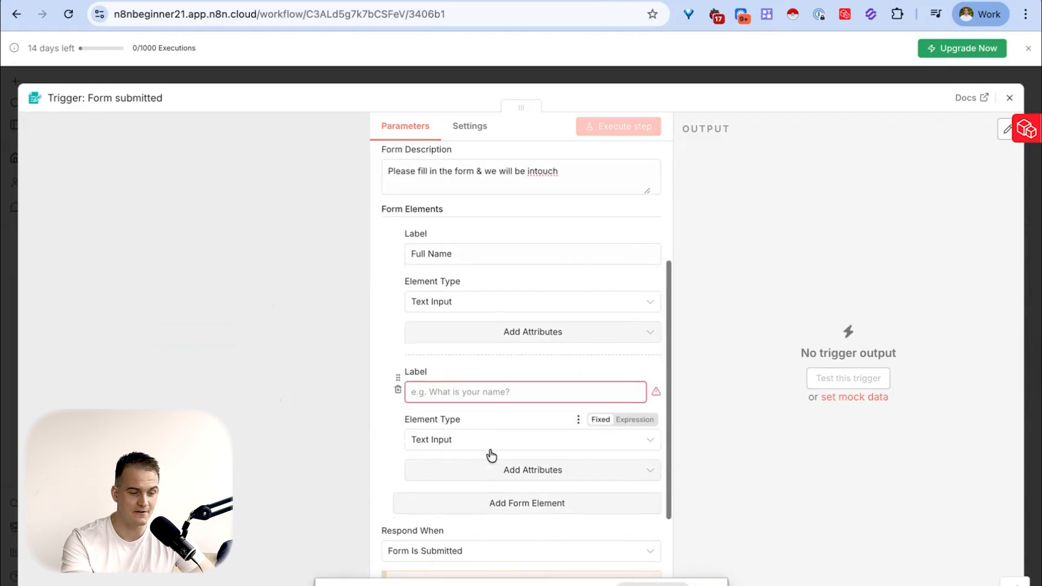
{"action": "left_click", "coordinate": [457, 391]}
{"action": "type", "text": "Email"}
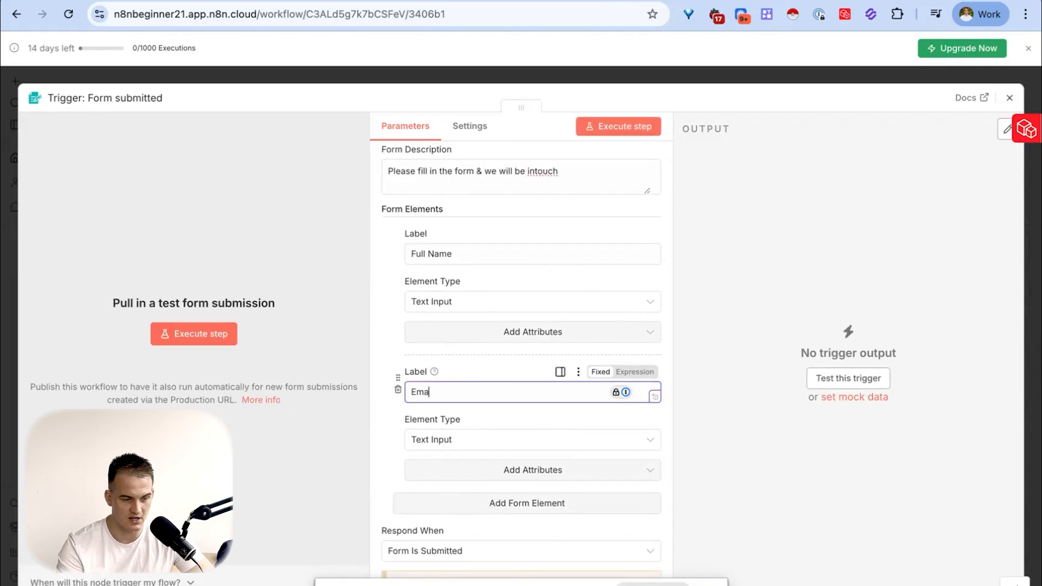
{"action": "left_click", "coordinate": [439, 439]}
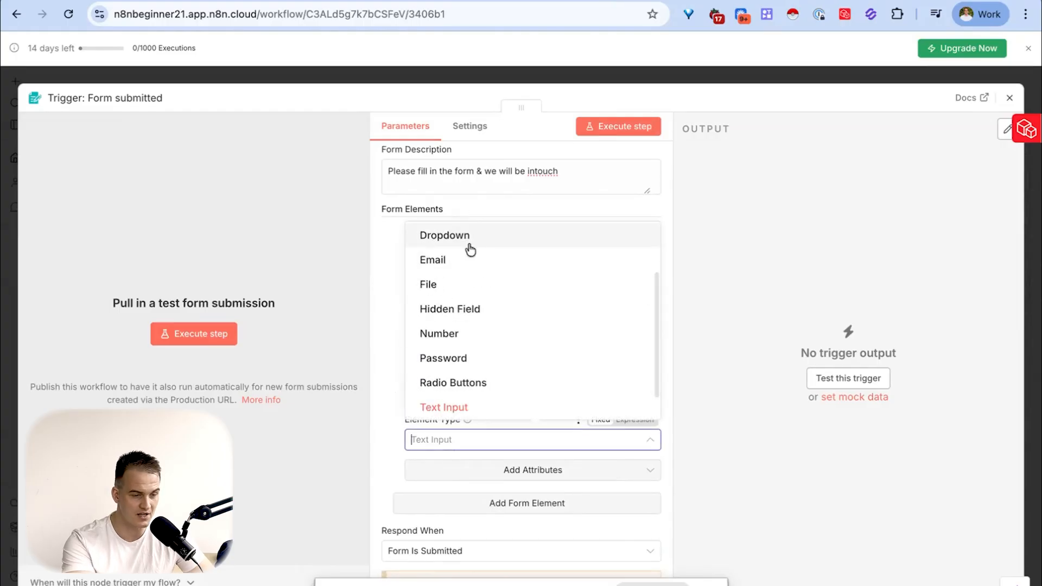
{"action": "left_click", "coordinate": [429, 260]}
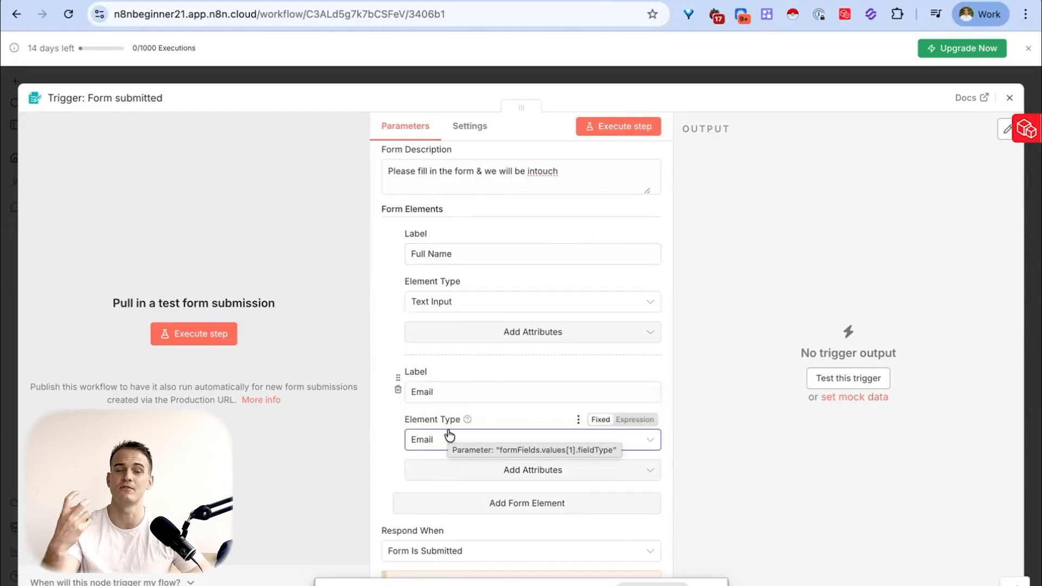
{"action": "scroll", "coordinate": [435, 425], "scroll_direction": "down", "scroll_amount": 3}
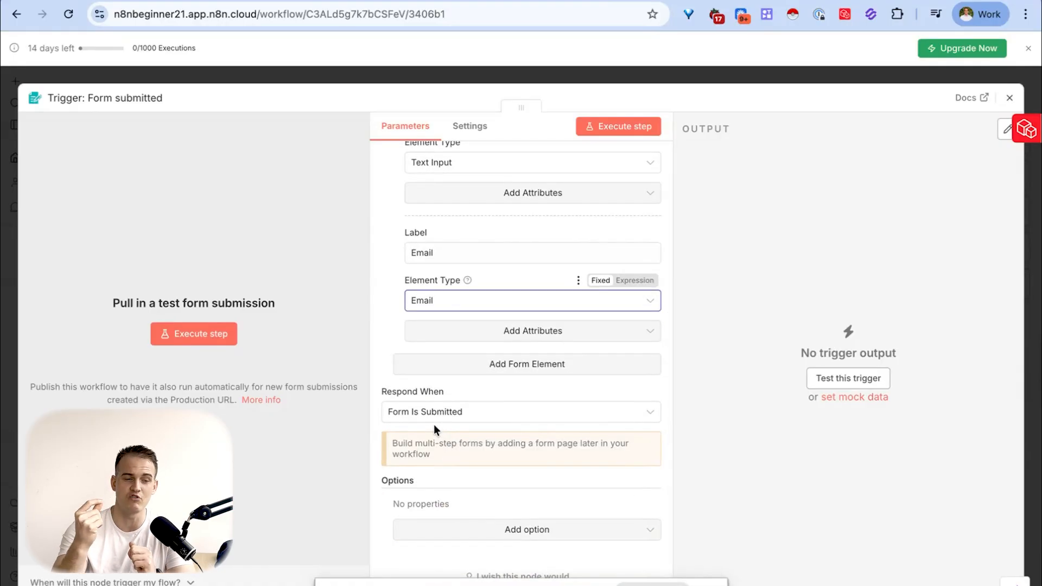
- Execute the form trigger to open its test form, and check the node's listening status in the workflow
{"action": "left_click", "coordinate": [639, 130]}
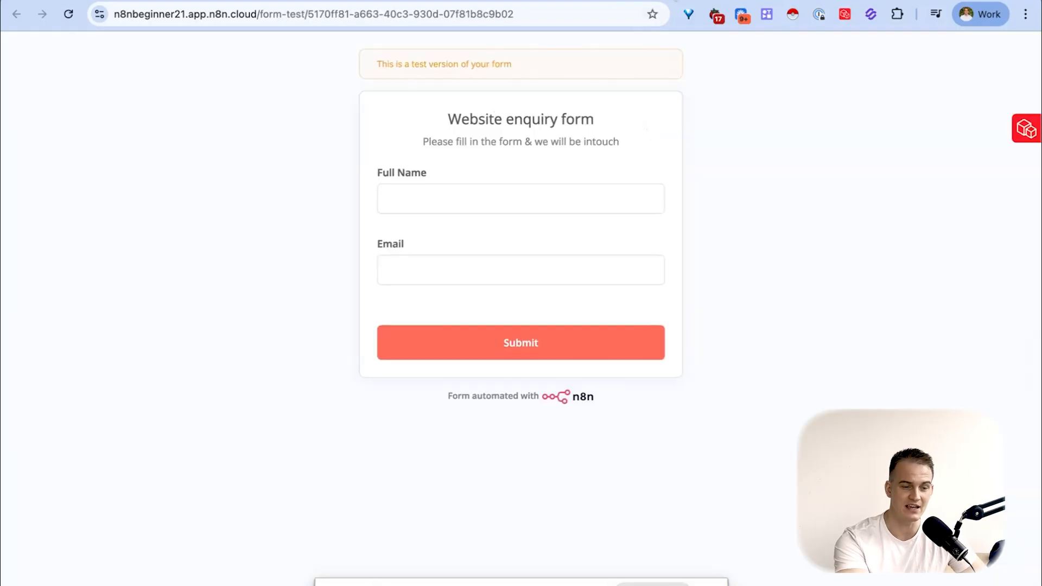
{"action": "key", "text": "ctrl+shift+Tab"}
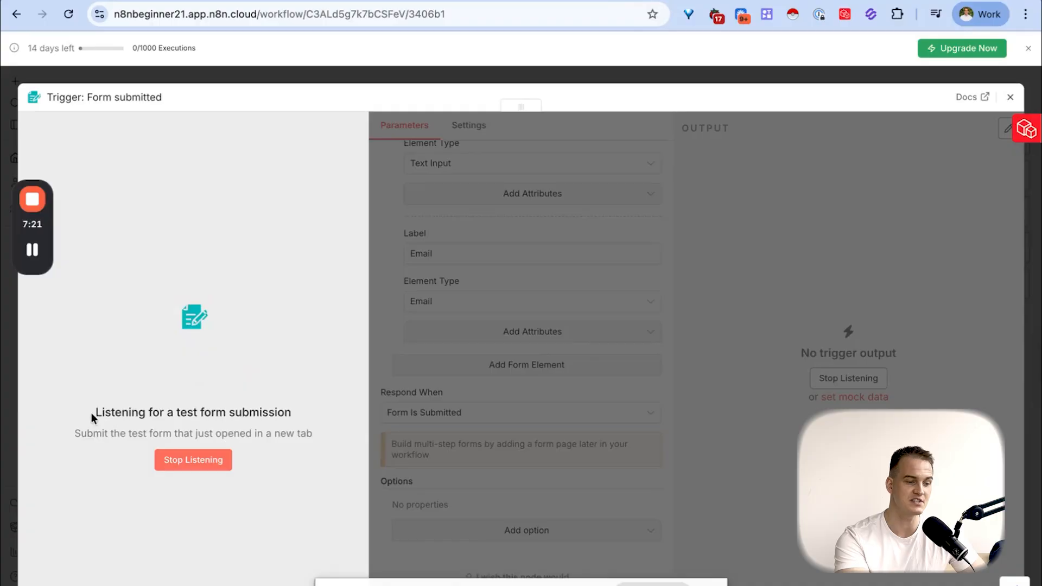
{"action": "left_click_drag", "start_coordinate": [94, 412], "coordinate": [285, 407]}
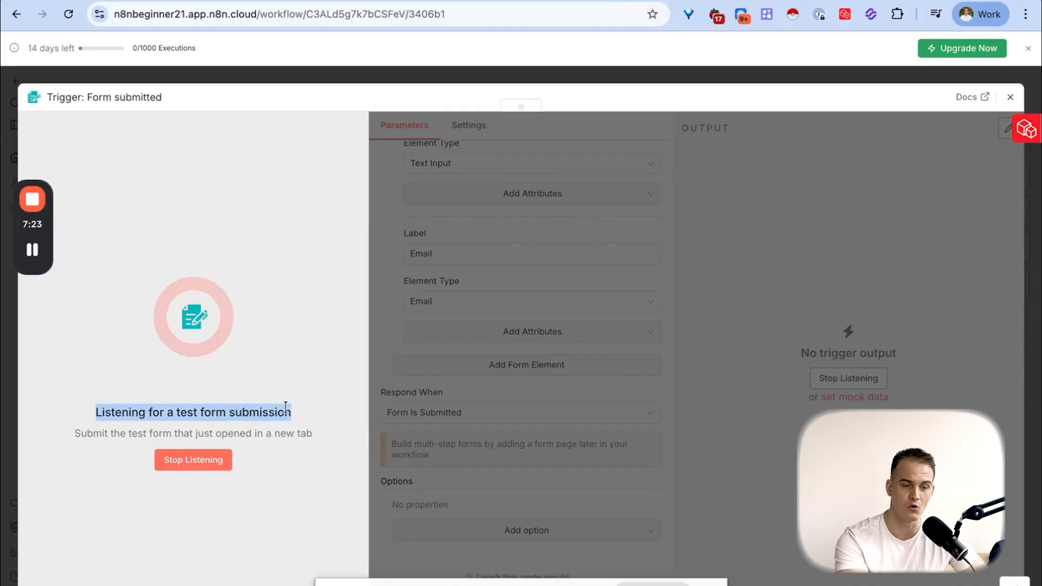
{"action": "key", "text": "ctrl+Tab"}
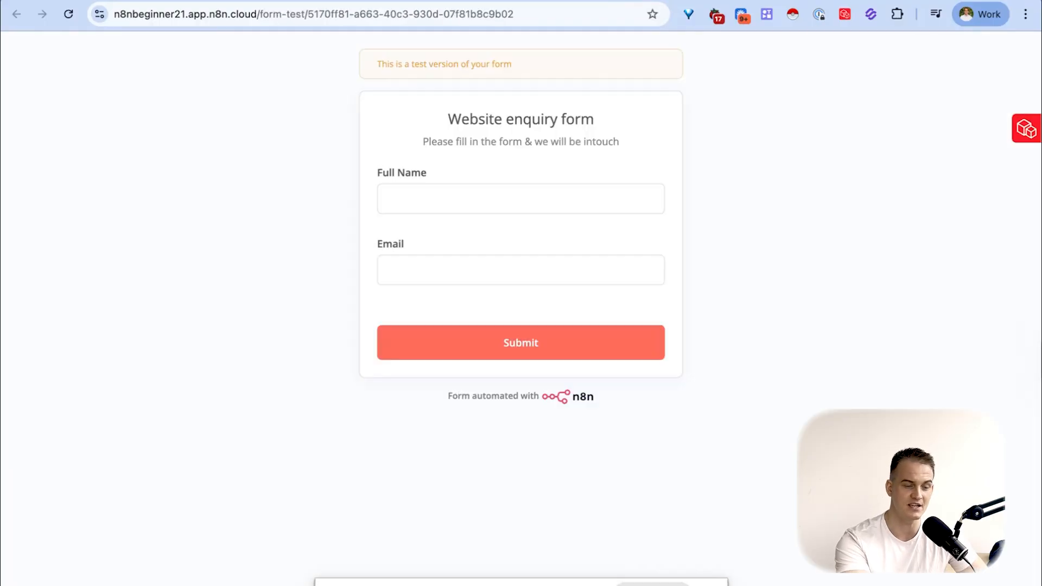
- Fill in the test enquiry form with the contact's full name and email, and submit it
{"action": "left_click", "coordinate": [463, 189]}
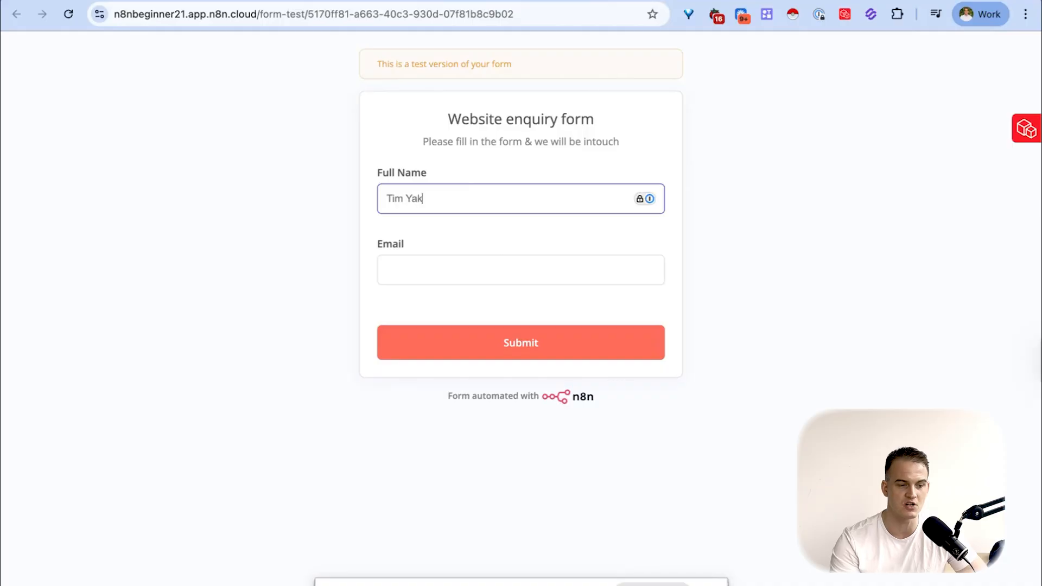
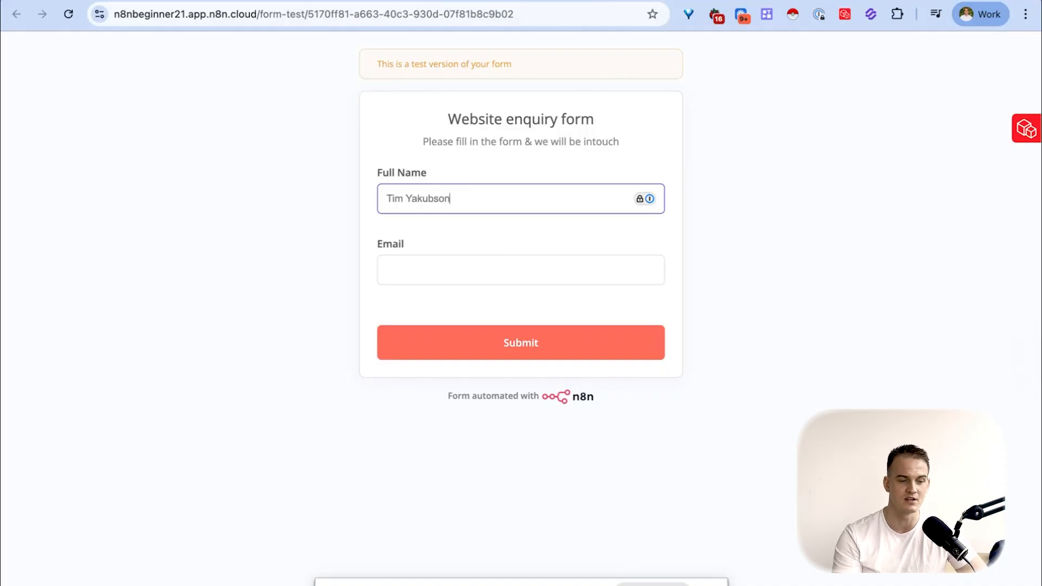
{"action": "left_click", "coordinate": [531, 354]}
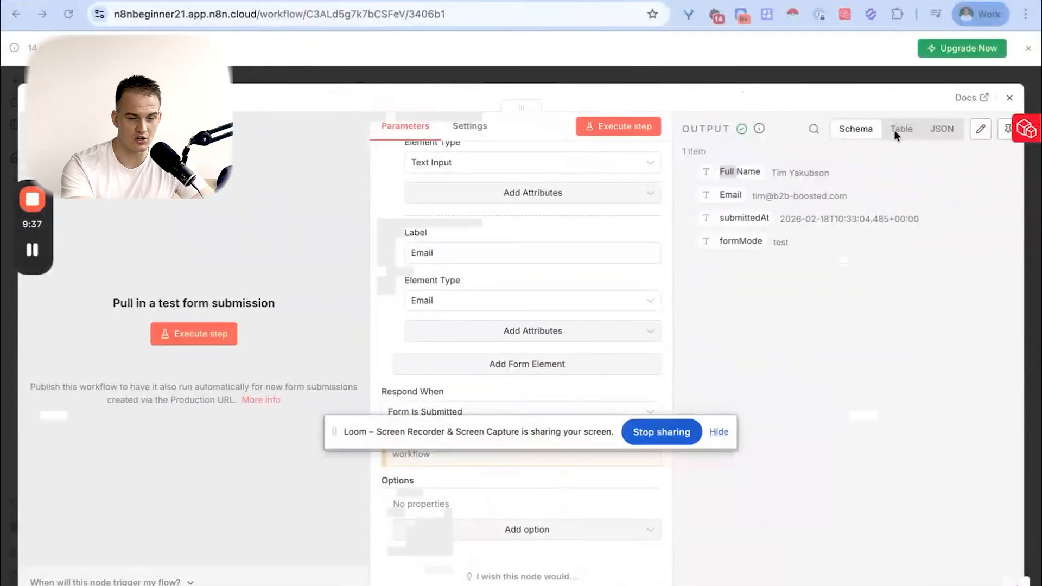
- Examine the Full Name and Email entries of the form submission in the trigger's JSON output
{"action": "left_click", "coordinate": [944, 131]}
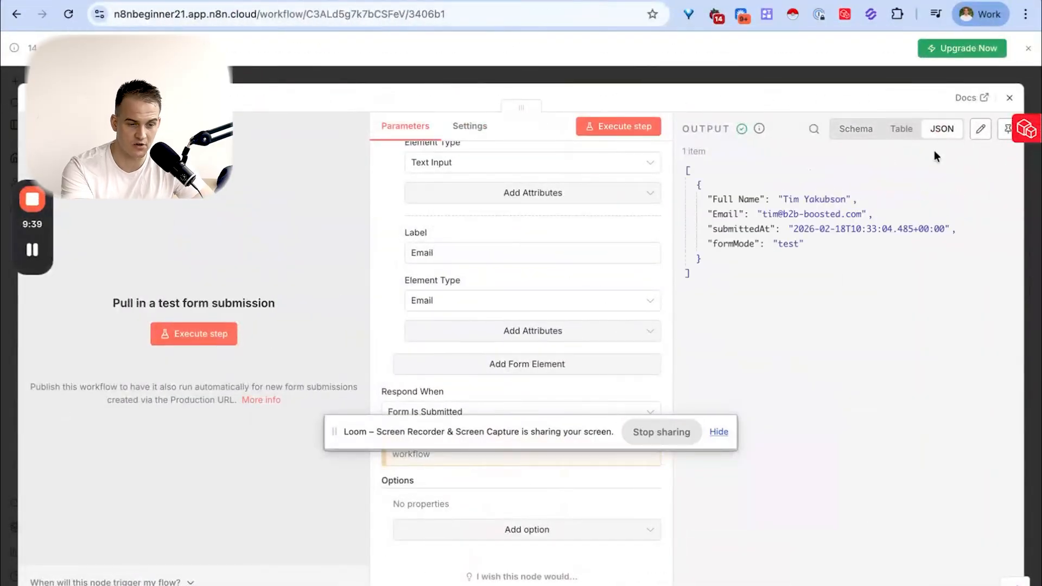
{"action": "left_click_drag", "start_coordinate": [713, 199], "coordinate": [840, 201]}
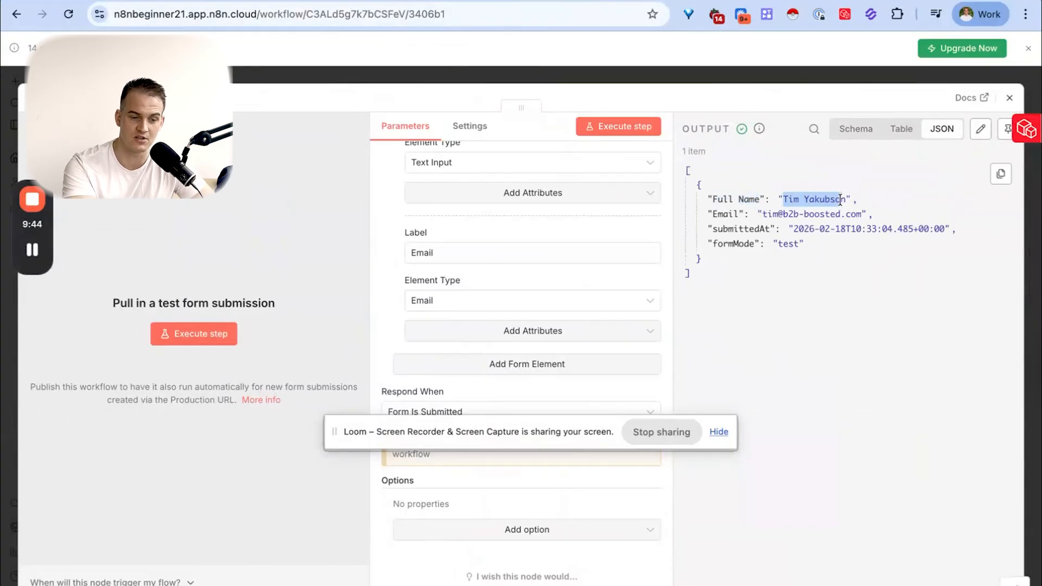
{"action": "left_click", "coordinate": [714, 199]}
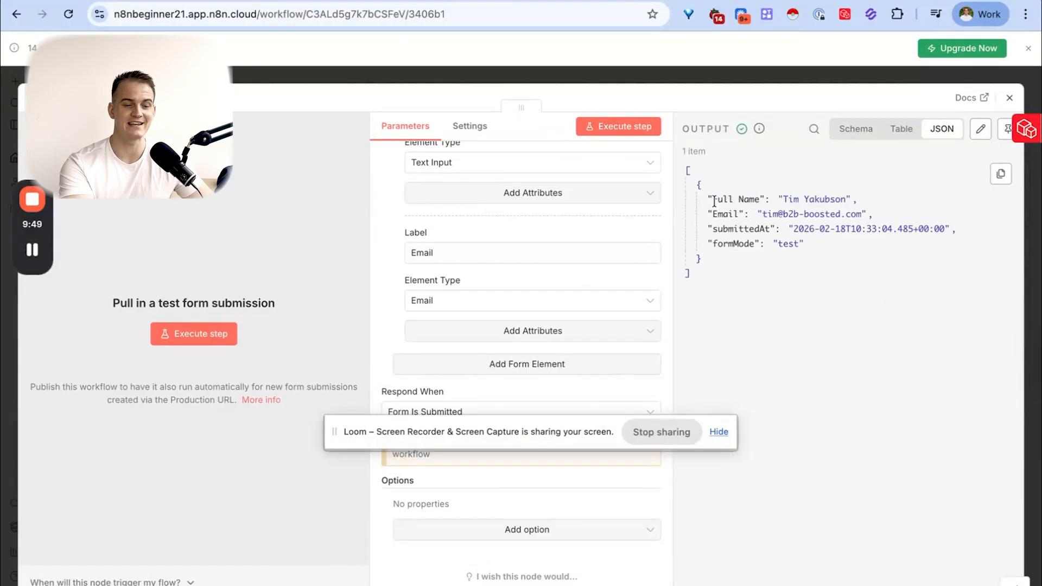
{"action": "left_click_drag", "start_coordinate": [721, 201], "coordinate": [845, 199]}
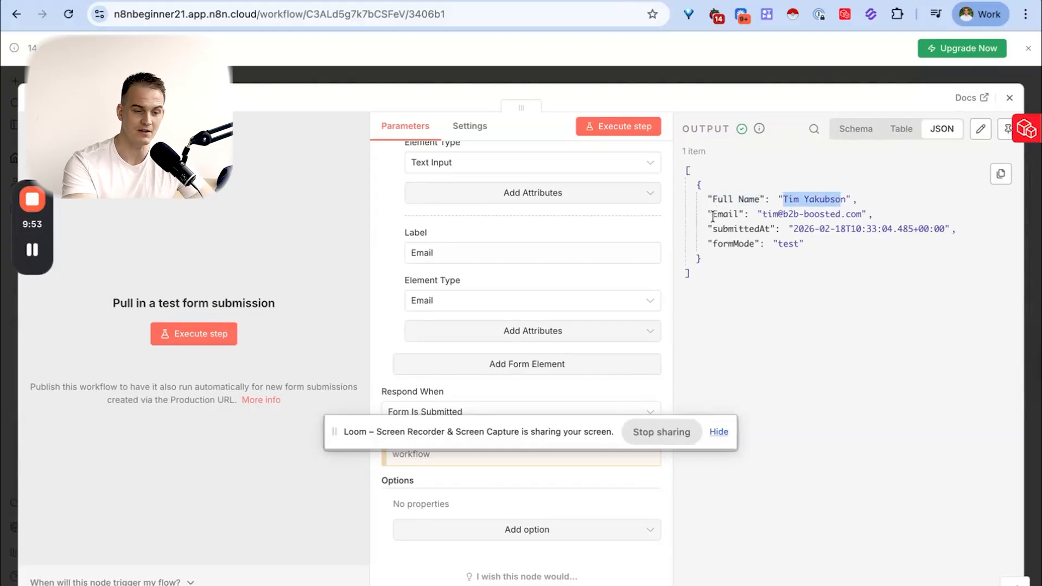
{"action": "left_click_drag", "start_coordinate": [713, 214], "coordinate": [856, 213]}
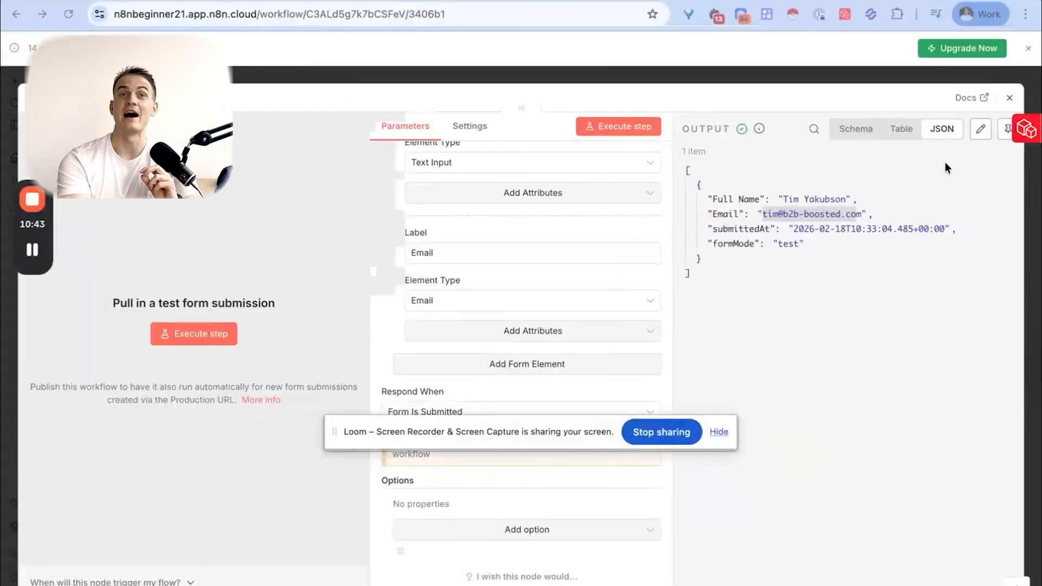
- Compare the trigger's output in the Schema and Table views, checking the Full Name value
{"action": "left_click", "coordinate": [852, 136]}
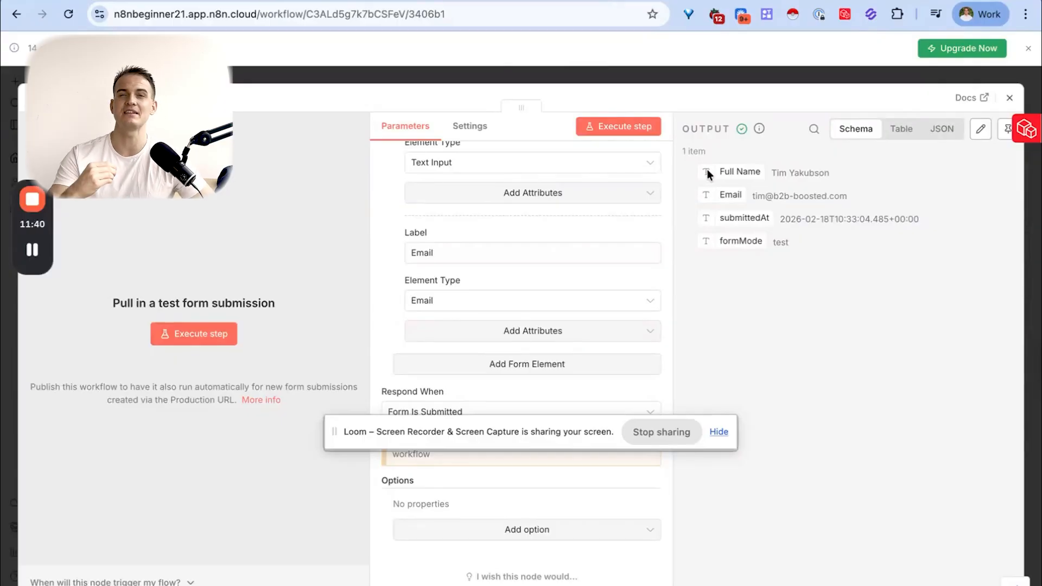
{"action": "left_click_drag", "start_coordinate": [772, 173], "coordinate": [825, 173]}
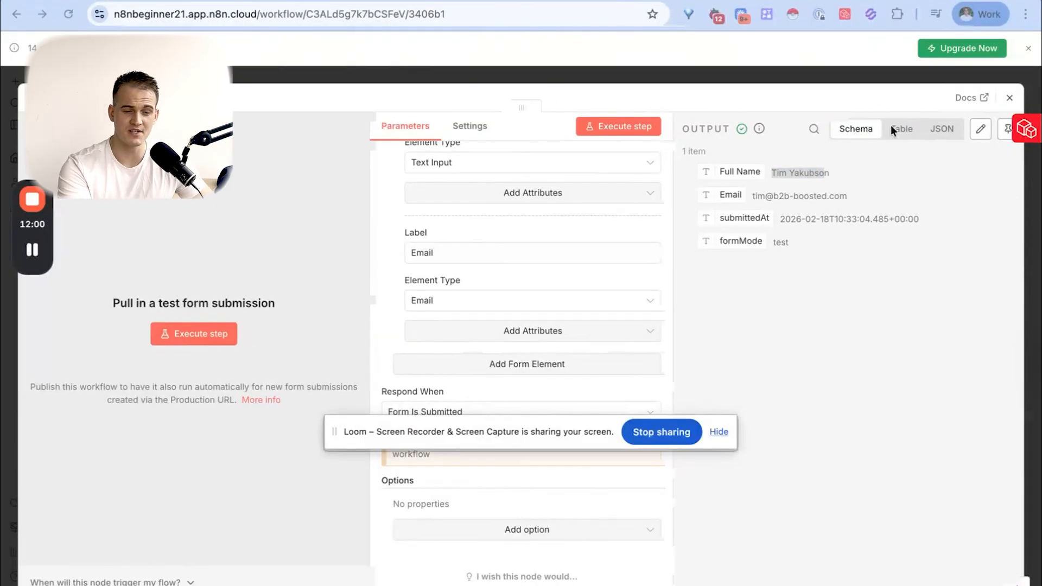
{"action": "left_click", "coordinate": [894, 129]}
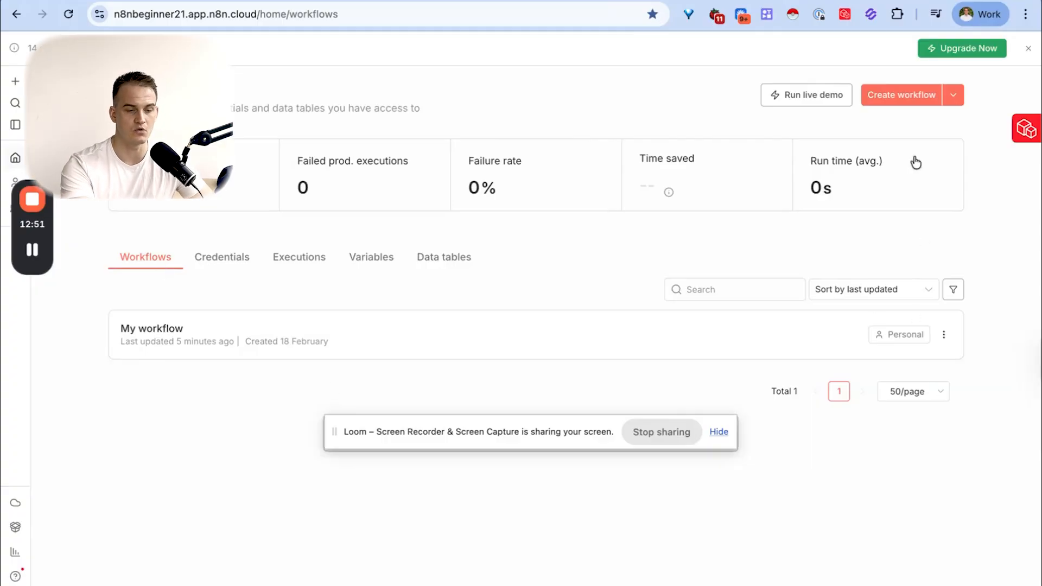
- Review the workflows and credentials lists on the n8n overview page
{"action": "left_click", "coordinate": [916, 101]}
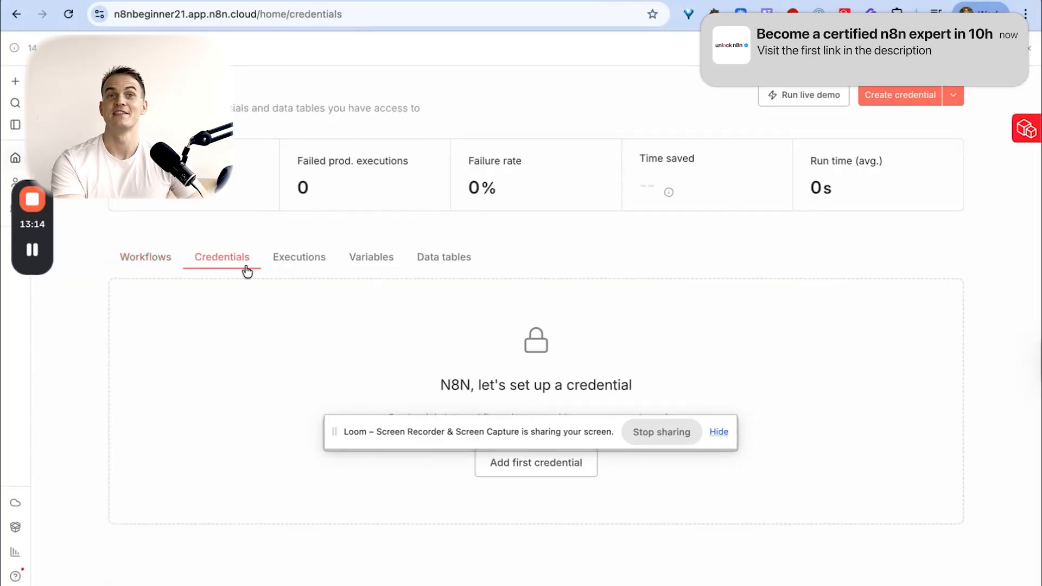
{"action": "left_click", "coordinate": [153, 260]}
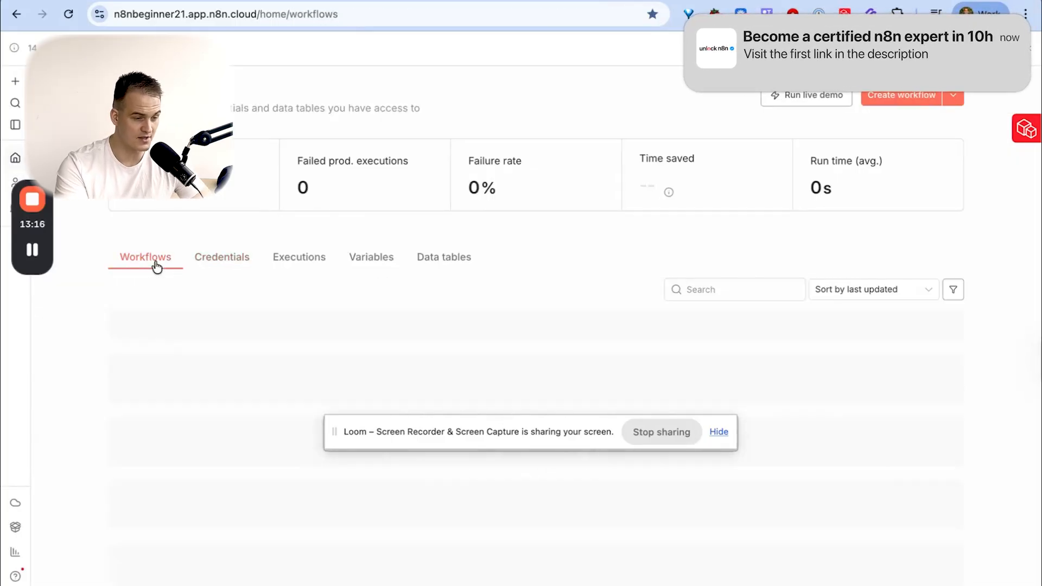
{"action": "left_click", "coordinate": [237, 268]}
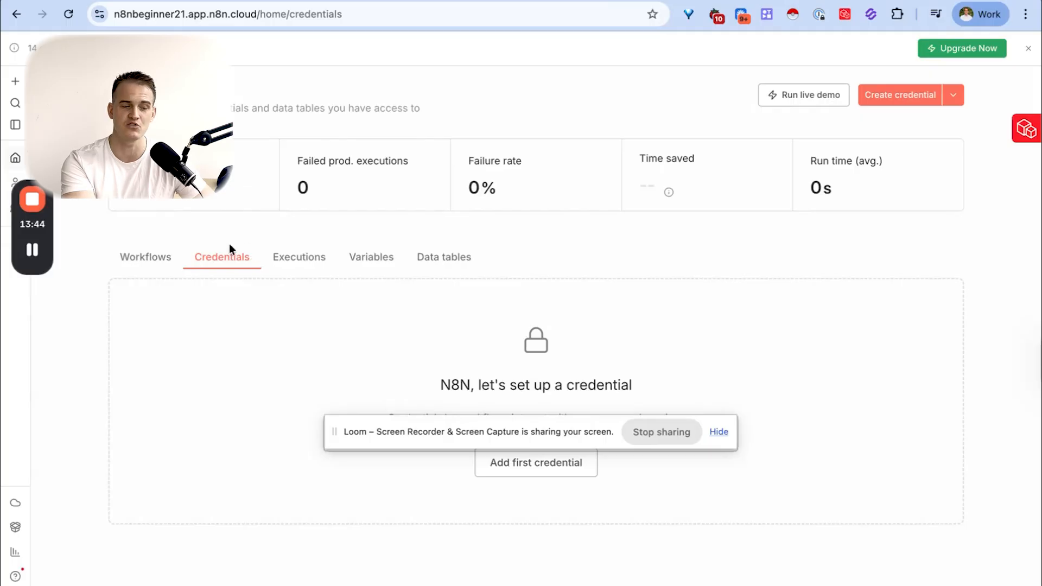
- Check the status of the past executions and open the most recent "My workflow" execution
{"action": "left_click", "coordinate": [300, 266]}
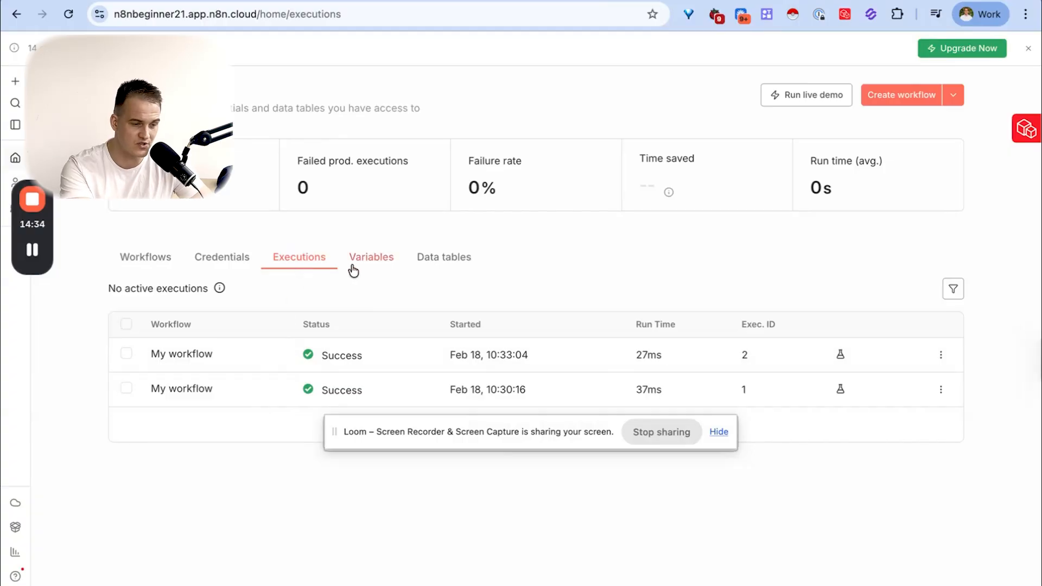
{"action": "left_click_drag", "start_coordinate": [320, 356], "coordinate": [367, 358]}
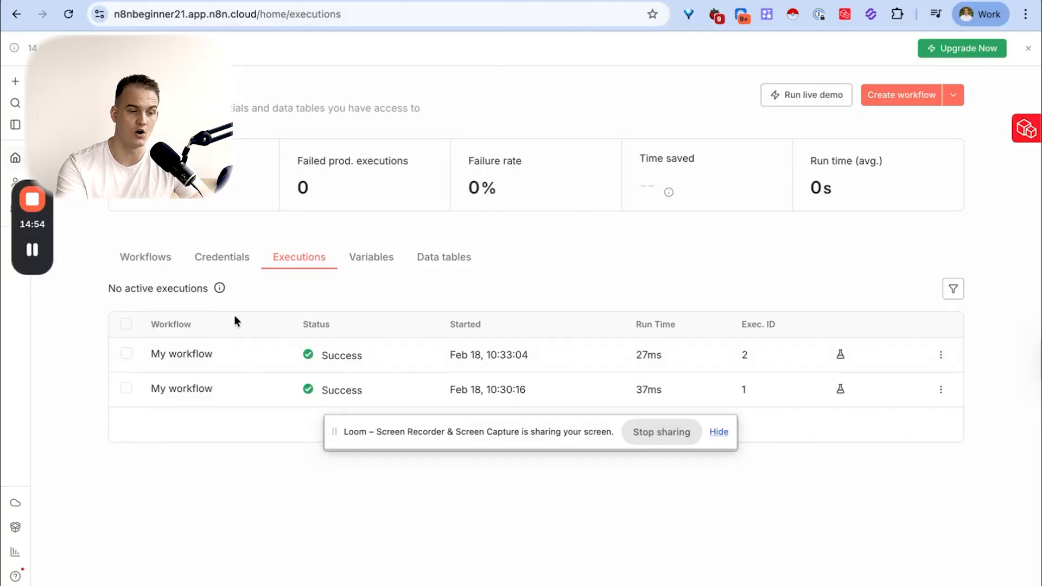
{"action": "left_click", "coordinate": [180, 359]}
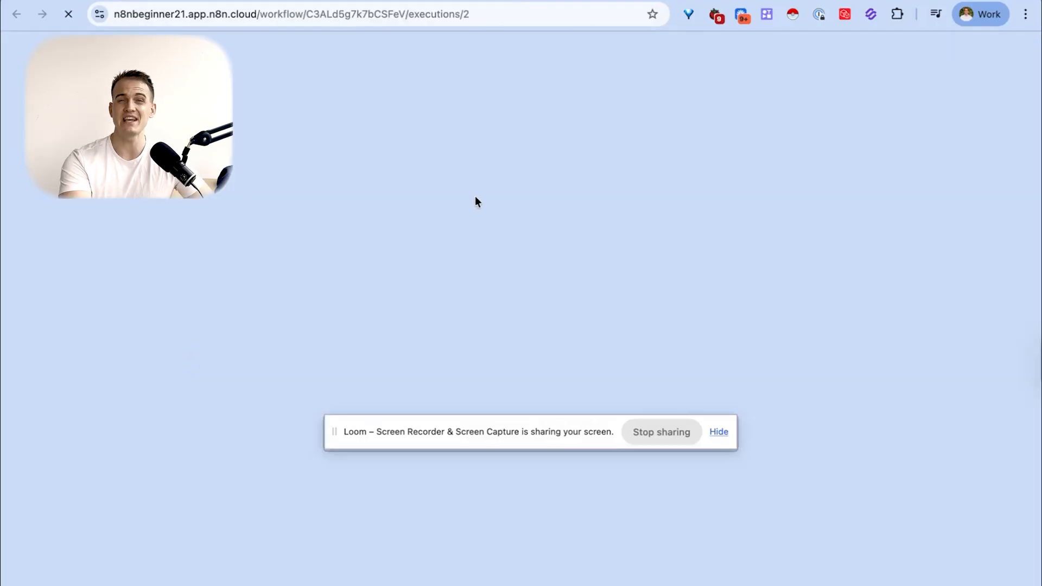
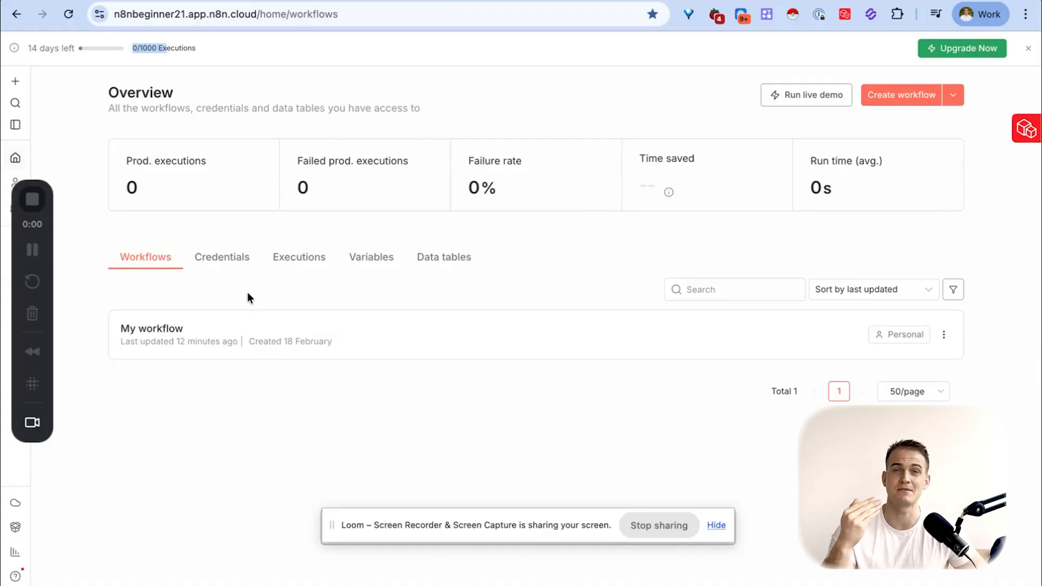
- Open "My workflow" and publish it with the version name "beta 101", dismissing the production checklist
{"action": "left_click", "coordinate": [175, 332]}
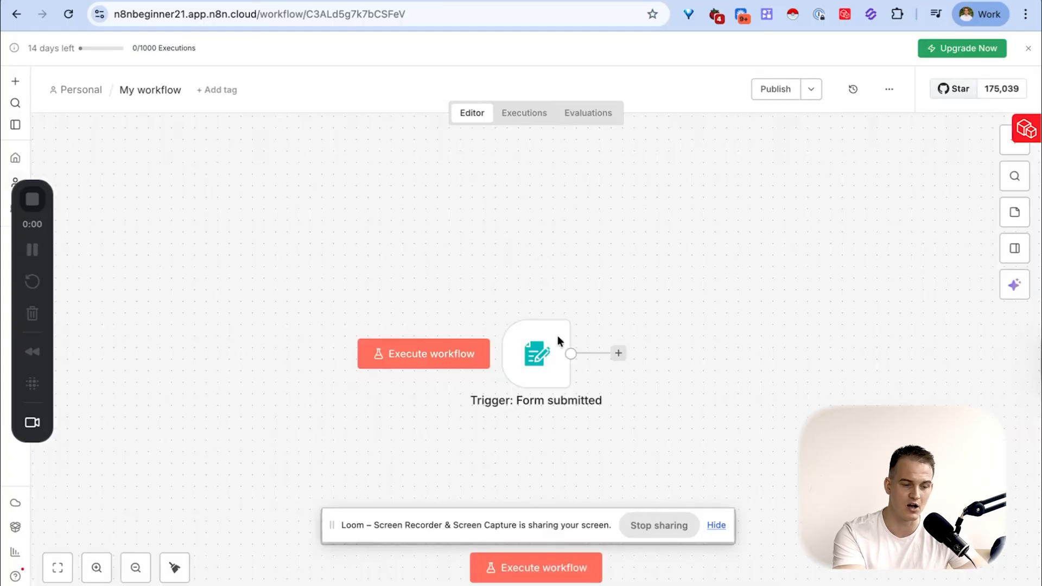
{"action": "left_click_drag", "start_coordinate": [543, 362], "coordinate": [497, 305]}
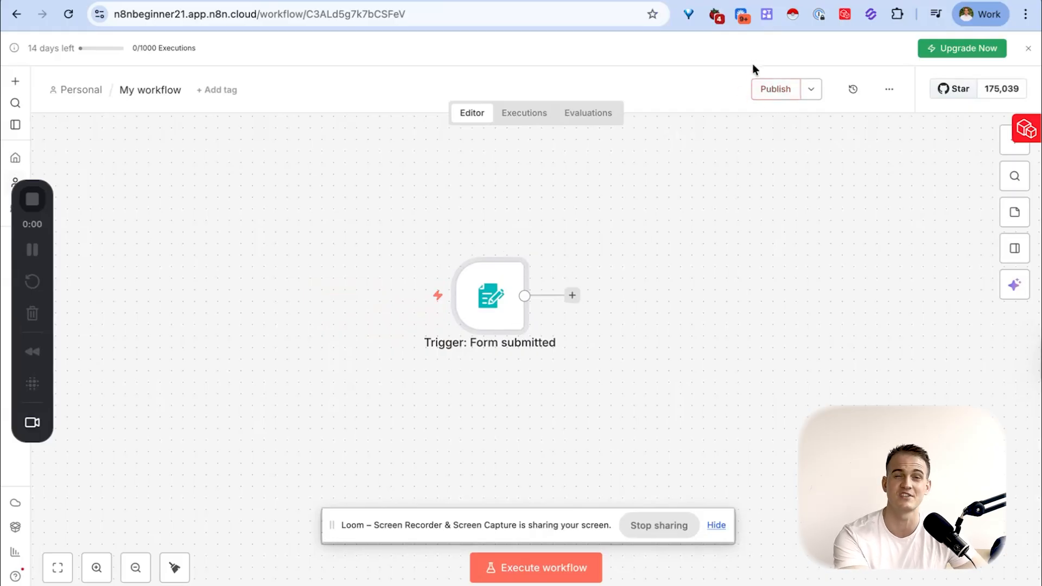
{"action": "left_click", "coordinate": [779, 90]}
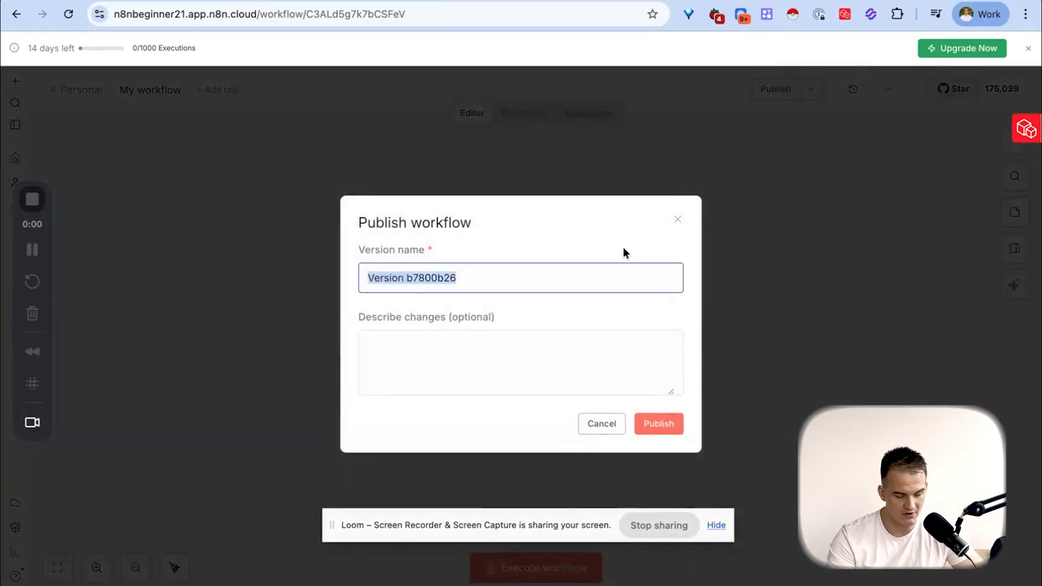
{"action": "type", "text": "beta 101"}
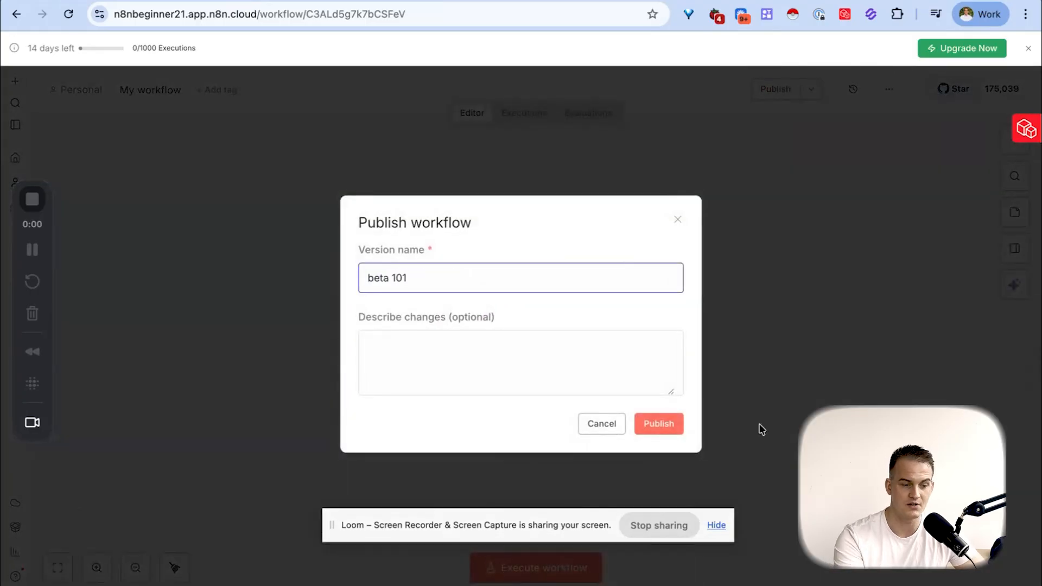
{"action": "left_click", "coordinate": [672, 426]}
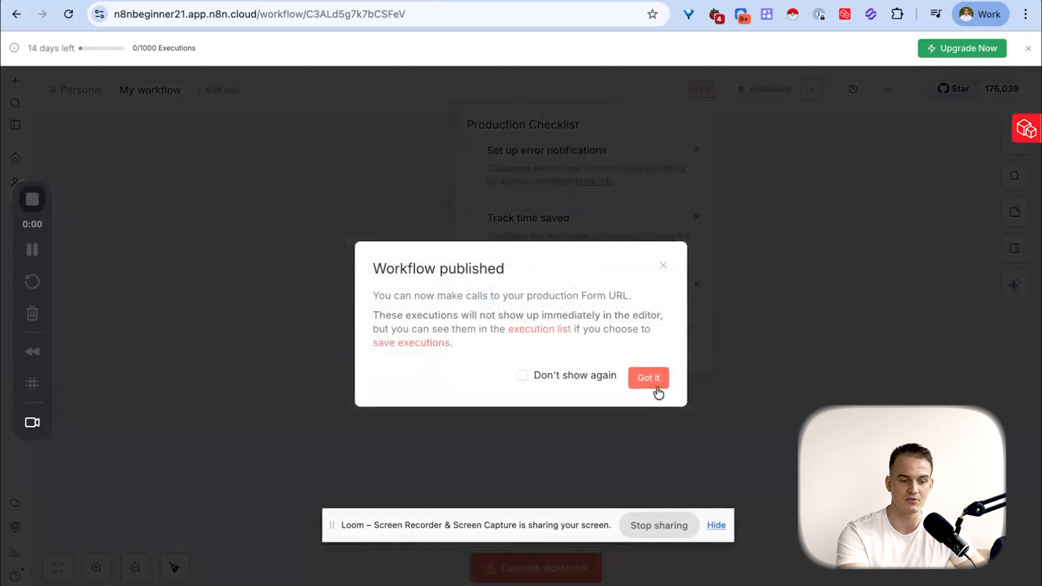
{"action": "left_click", "coordinate": [657, 389]}
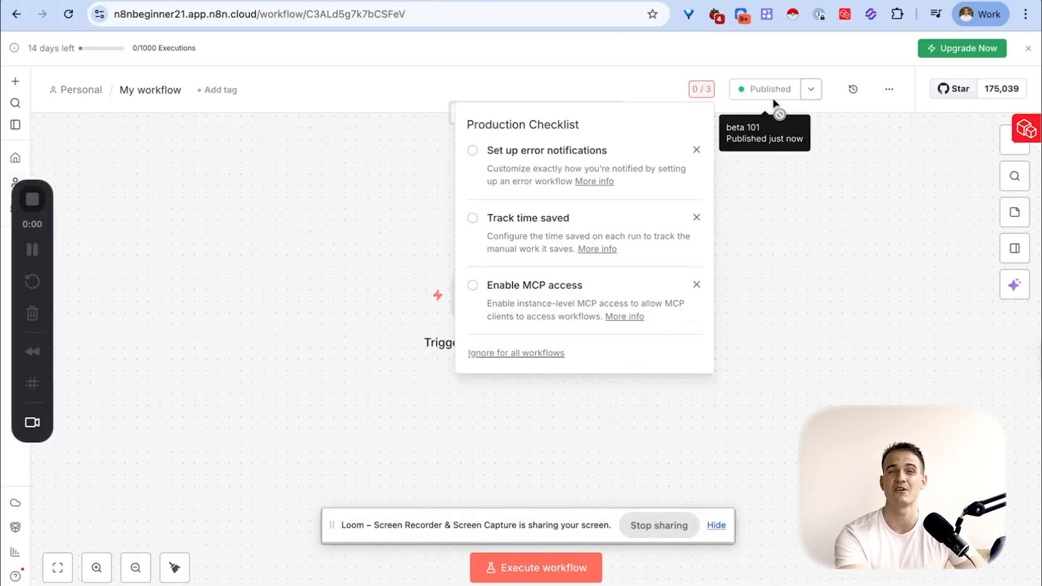
{"action": "left_click", "coordinate": [401, 240]}
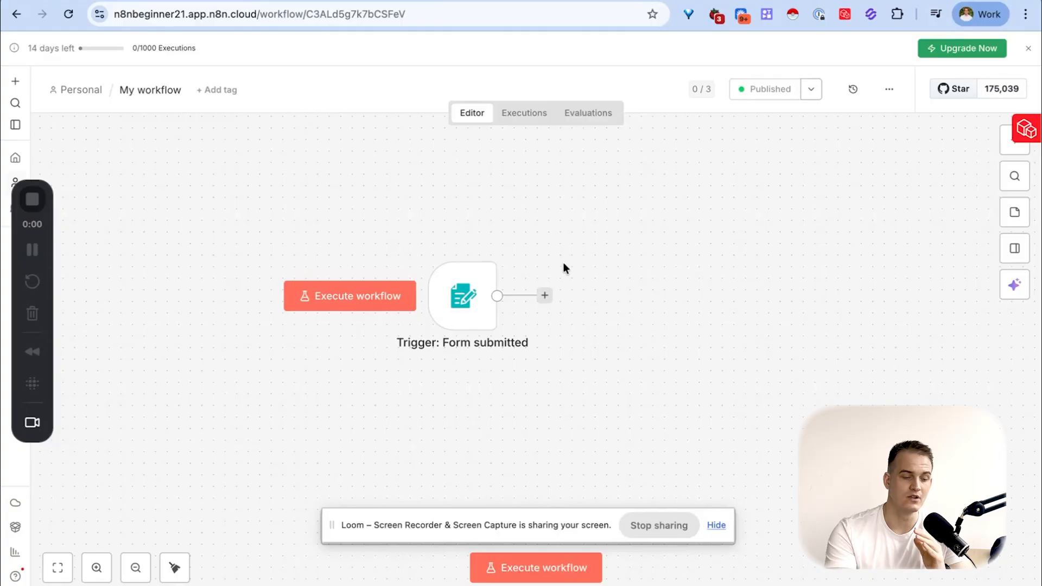
- Review the form title and the Full Name and Email form elements in the "Trigger: Form submitted" node
{"action": "left_click", "coordinate": [471, 314]}
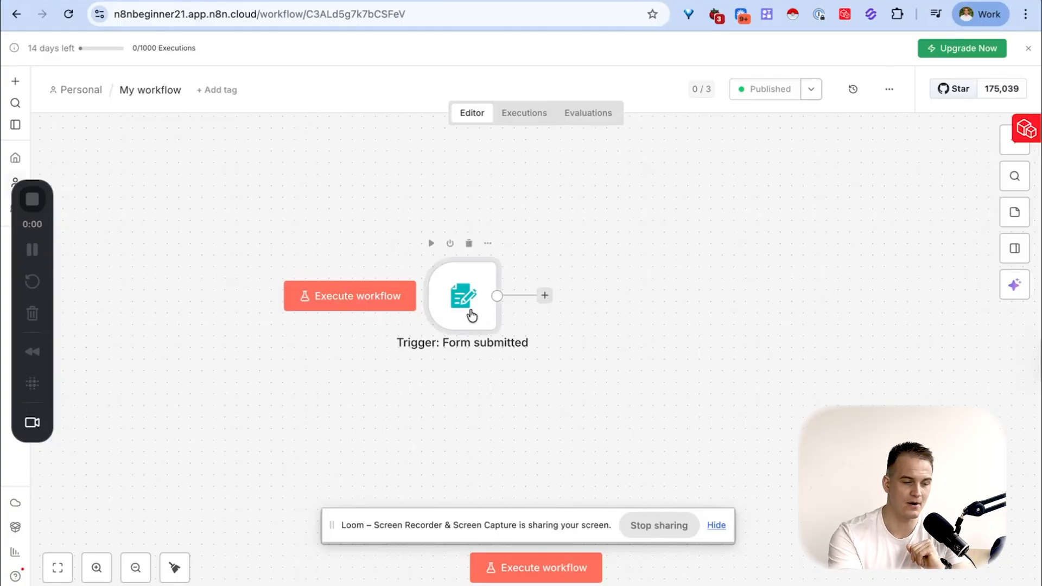
{"action": "double_click", "coordinate": [472, 316]}
{"action": "scroll", "coordinate": [476, 308], "scroll_direction": "down", "scroll_amount": 3}
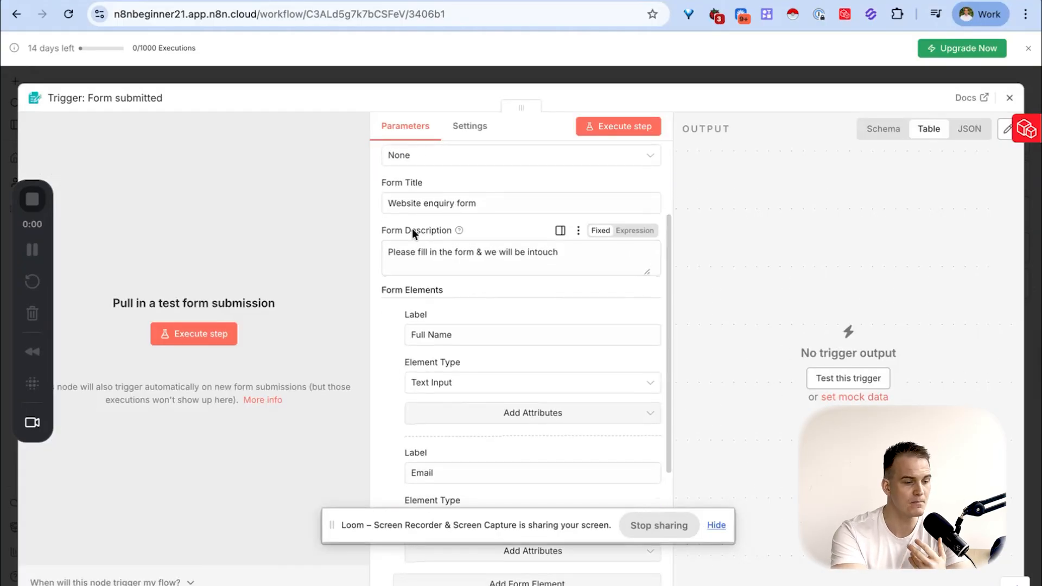
{"action": "left_click_drag", "start_coordinate": [406, 203], "coordinate": [469, 203]}
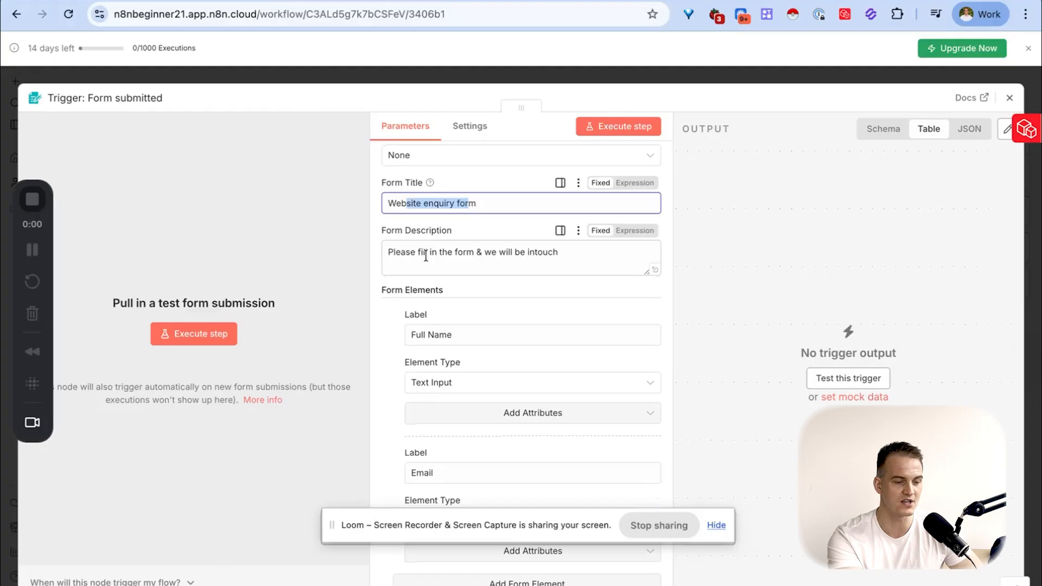
{"action": "scroll", "coordinate": [413, 325], "scroll_direction": "down", "scroll_amount": 3}
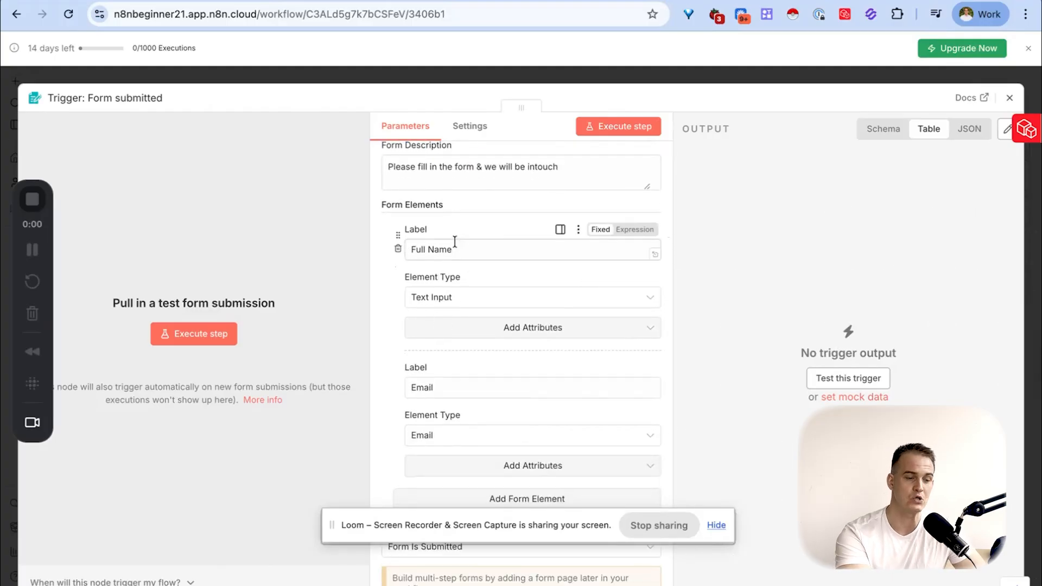
{"action": "left_click_drag", "start_coordinate": [412, 250], "coordinate": [451, 250]}
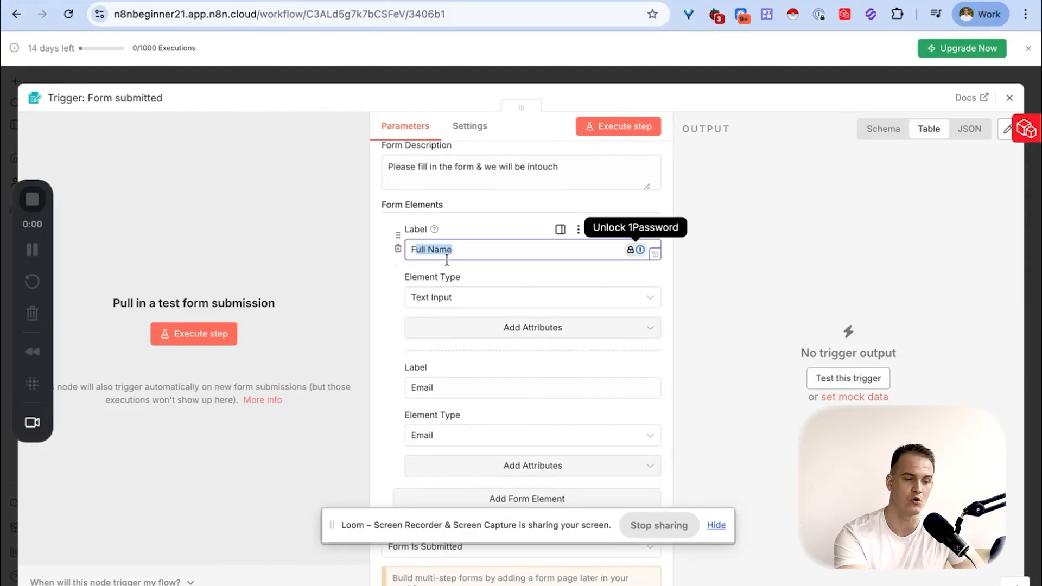
{"action": "double_click", "coordinate": [450, 388]}
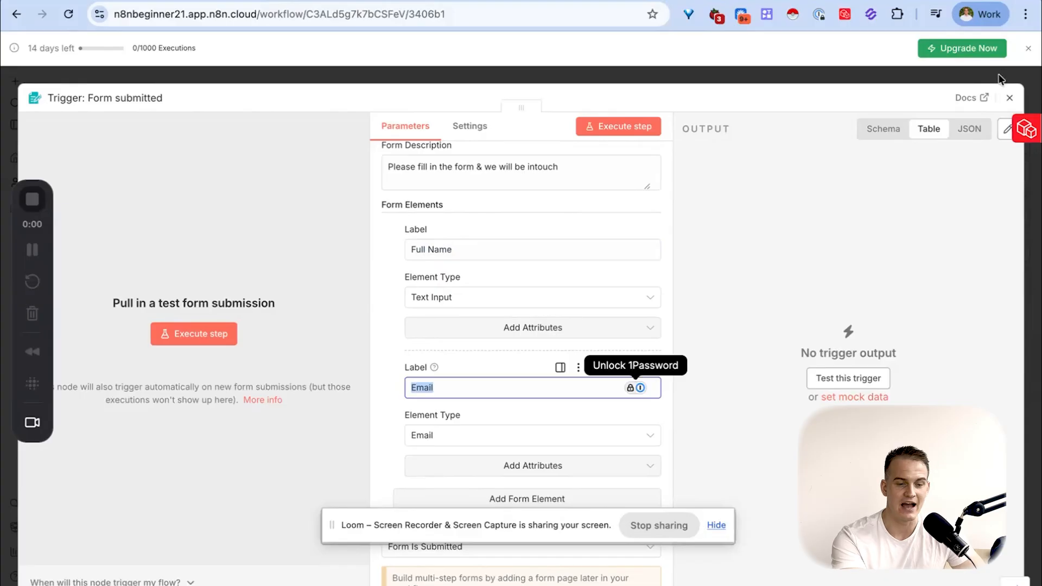
{"action": "left_click", "coordinate": [1009, 98]}
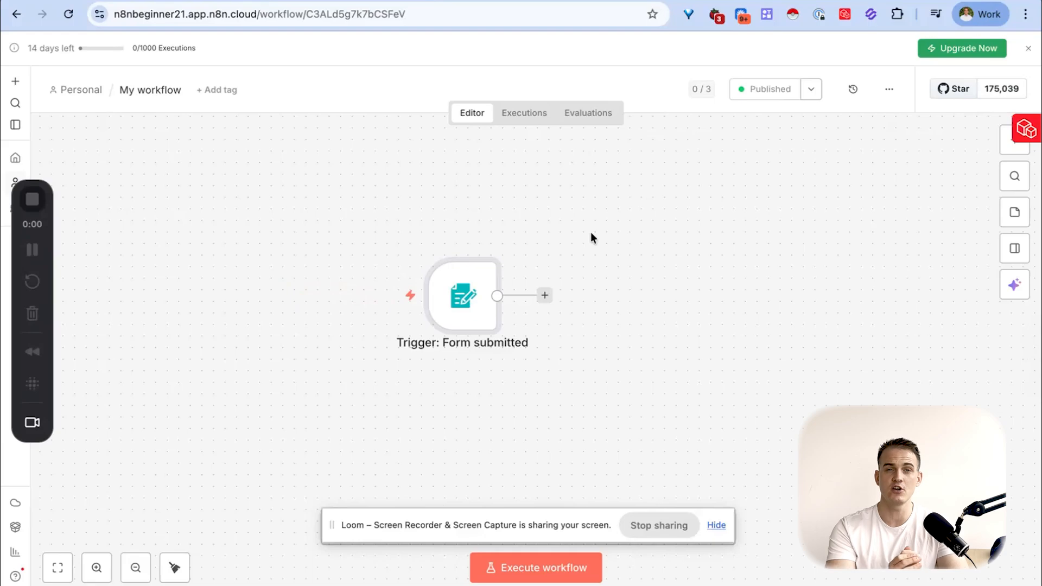
- Search for Gmail and Outlook as the node following the form trigger, and browse the available Microsoft Outlook actions
{"action": "mouse_move", "coordinate": [481, 304]}
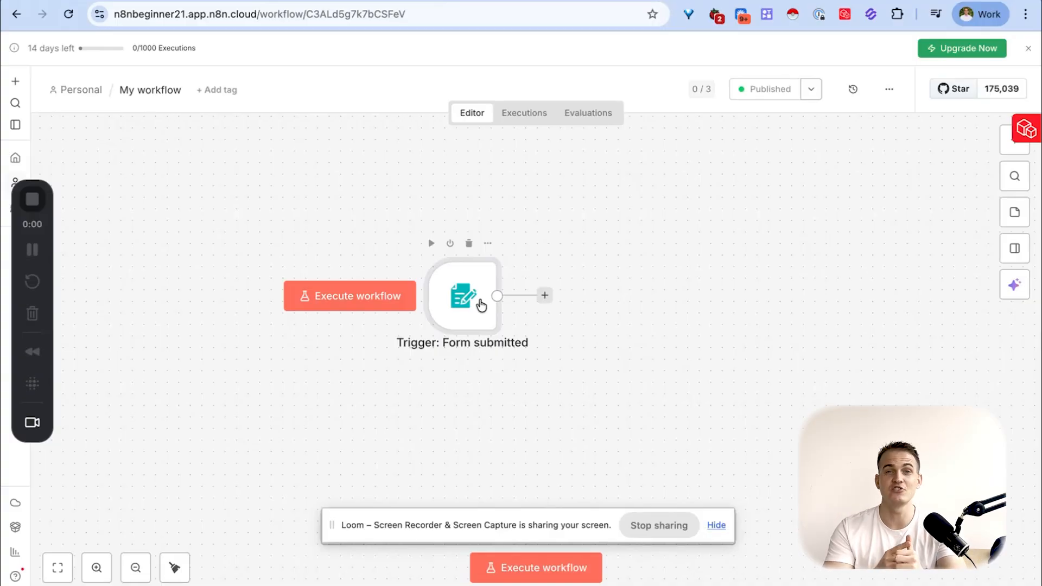
{"action": "left_click", "coordinate": [545, 298]}
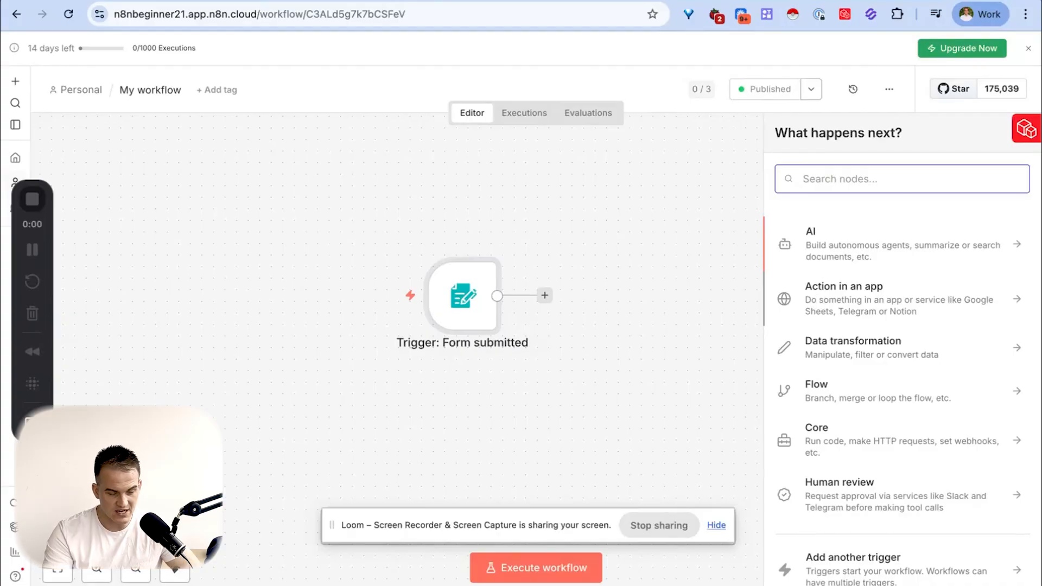
{"action": "type", "text": "gmail"}
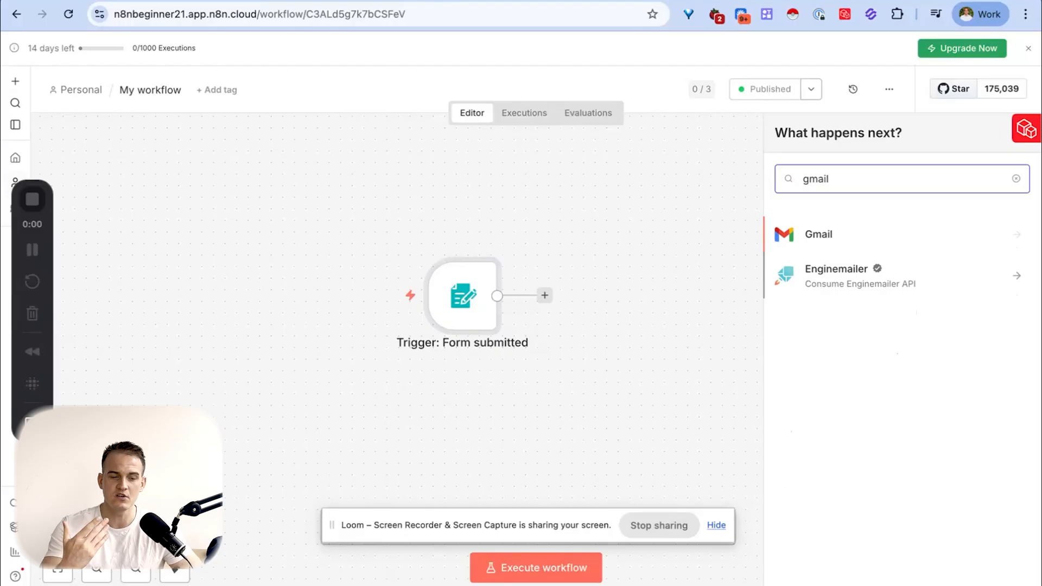
{"action": "key", "text": "ctrl+a"}
{"action": "type", "text": "outlook"}
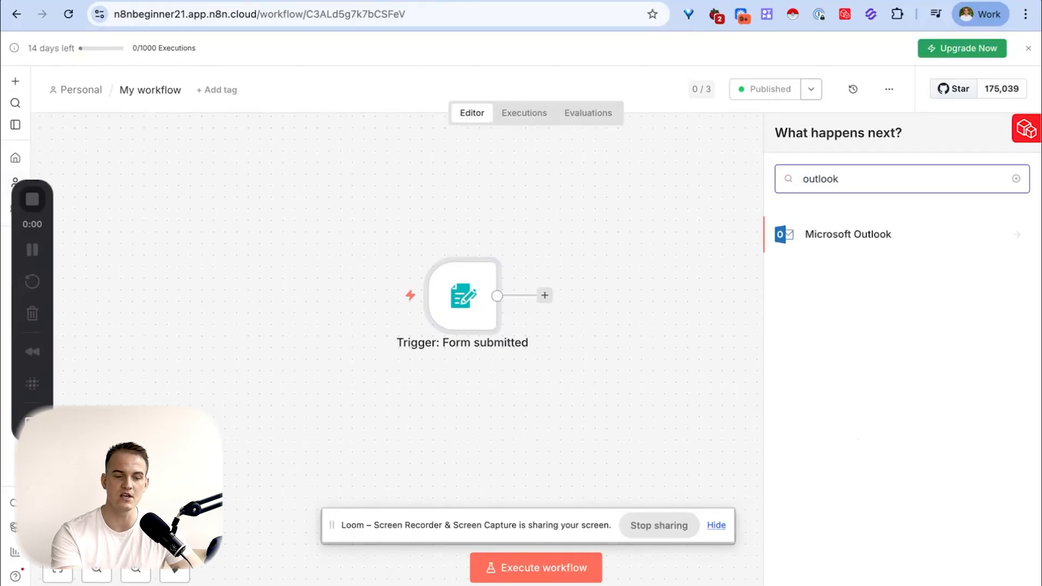
{"action": "left_click", "coordinate": [888, 234]}
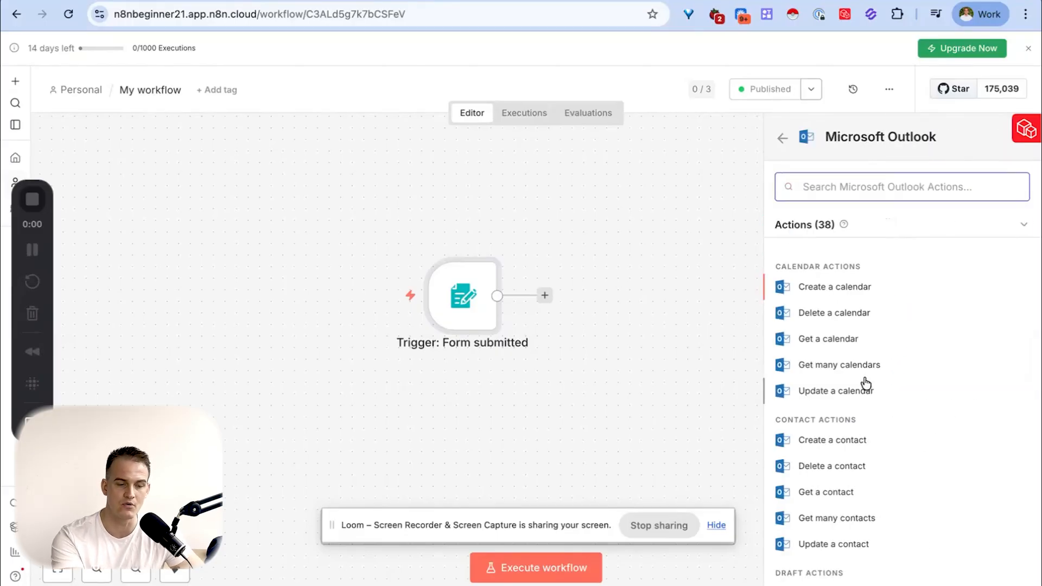
{"action": "scroll", "coordinate": [868, 380], "scroll_direction": "down", "scroll_amount": 5}
{"action": "scroll", "coordinate": [870, 372], "scroll_direction": "up", "scroll_amount": 5}
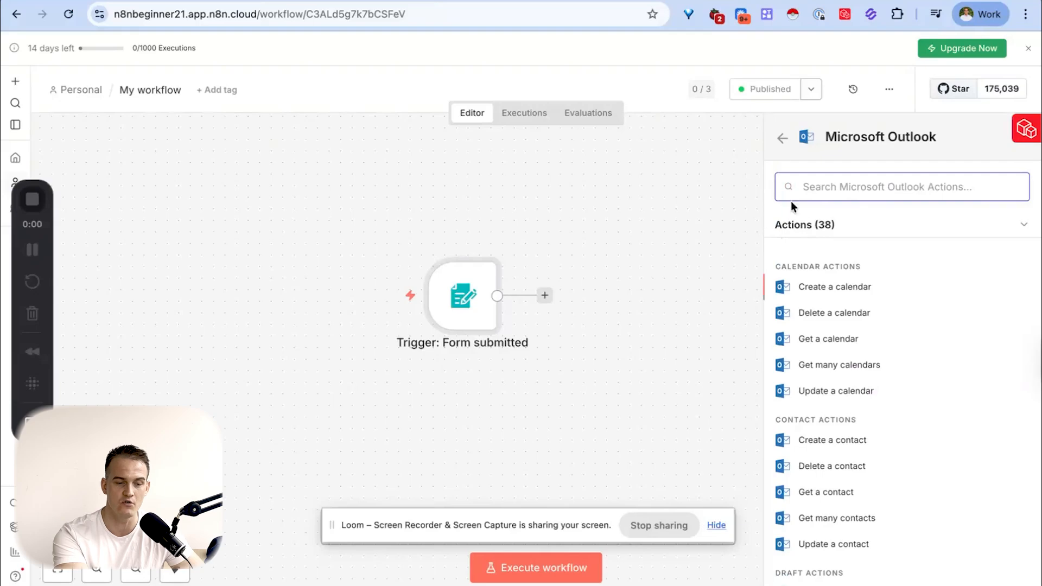
{"action": "left_click", "coordinate": [781, 138]}
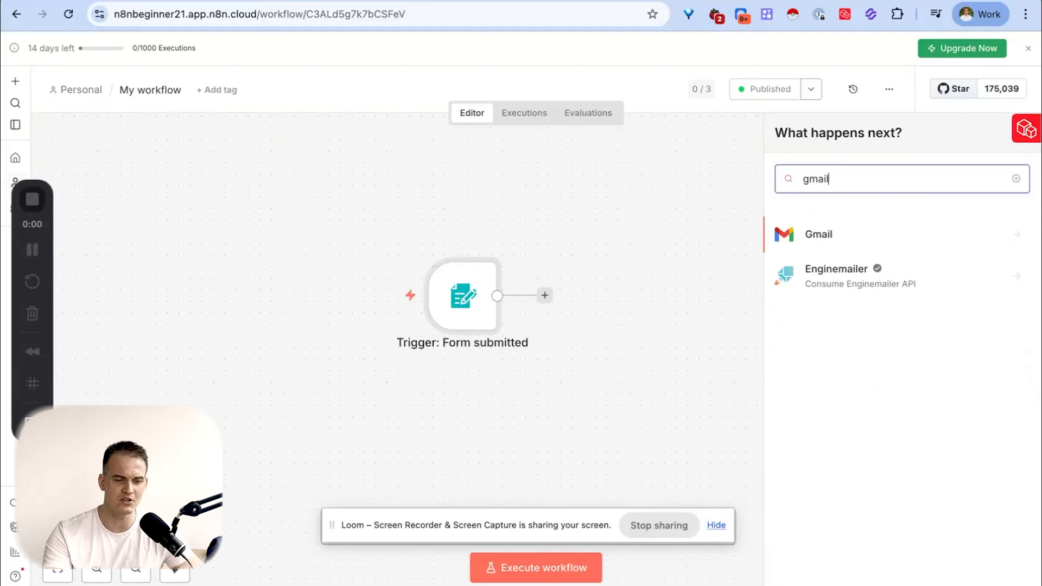
- Add a Gmail "Send a message" node after the form trigger
{"action": "left_click", "coordinate": [837, 235]}
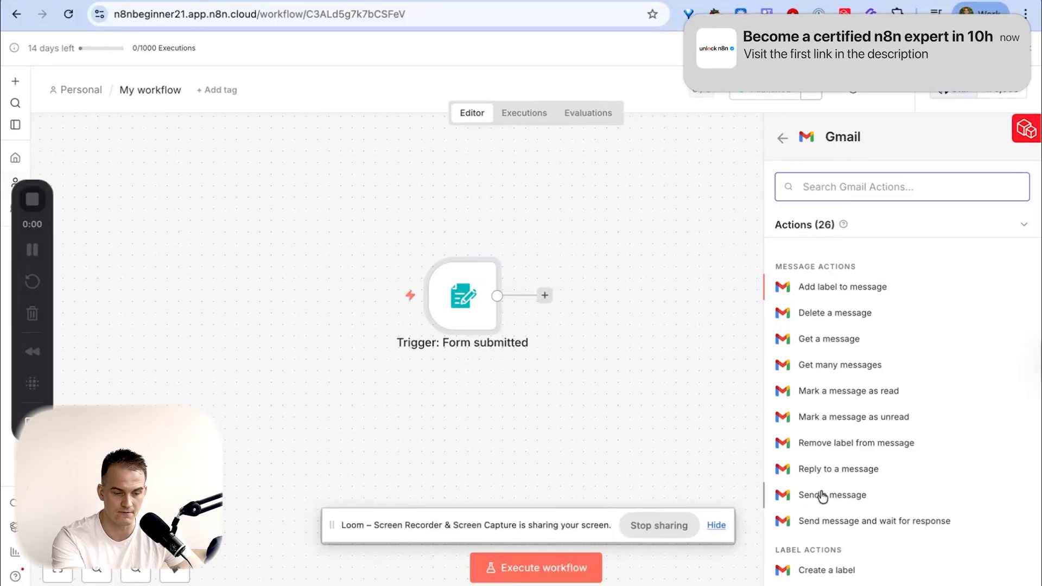
{"action": "type", "text": "send"}
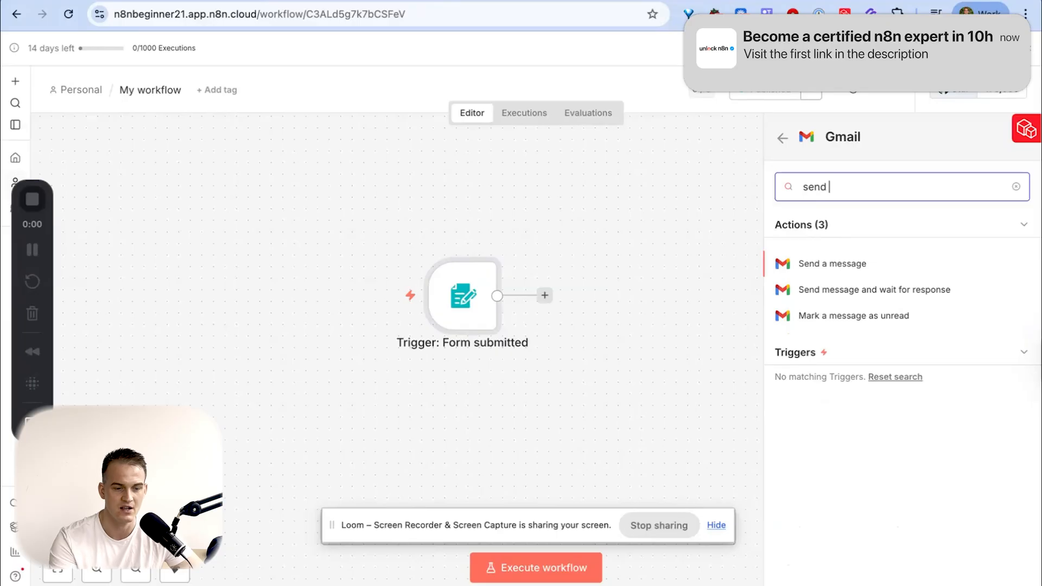
{"action": "left_click", "coordinate": [824, 265]}
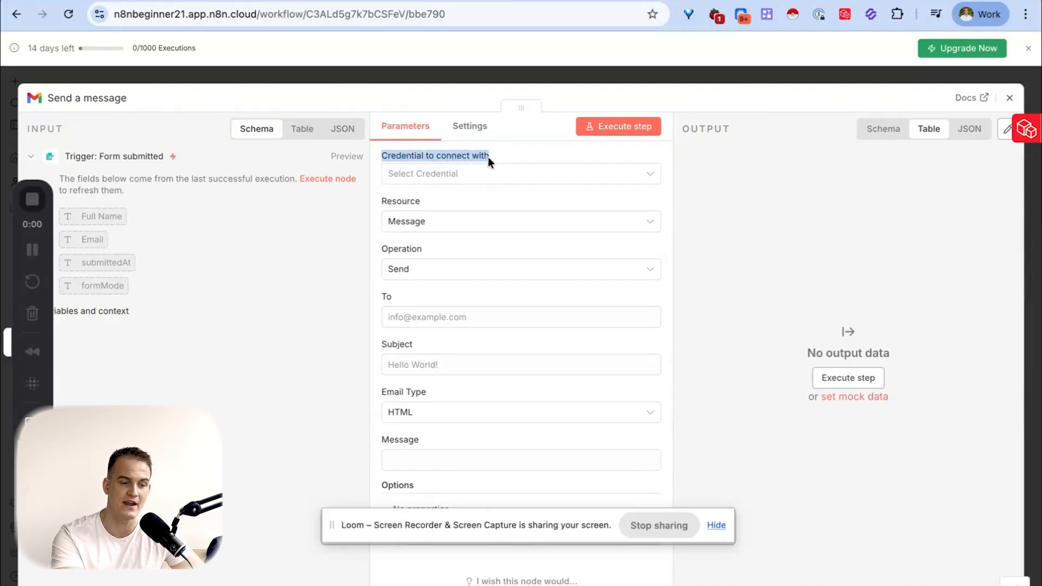
- Create a Gmail OAuth2 credential for the "Send a message" node by signing in with the work Google account and granting n8n.cloud access
{"action": "left_click", "coordinate": [451, 182]}
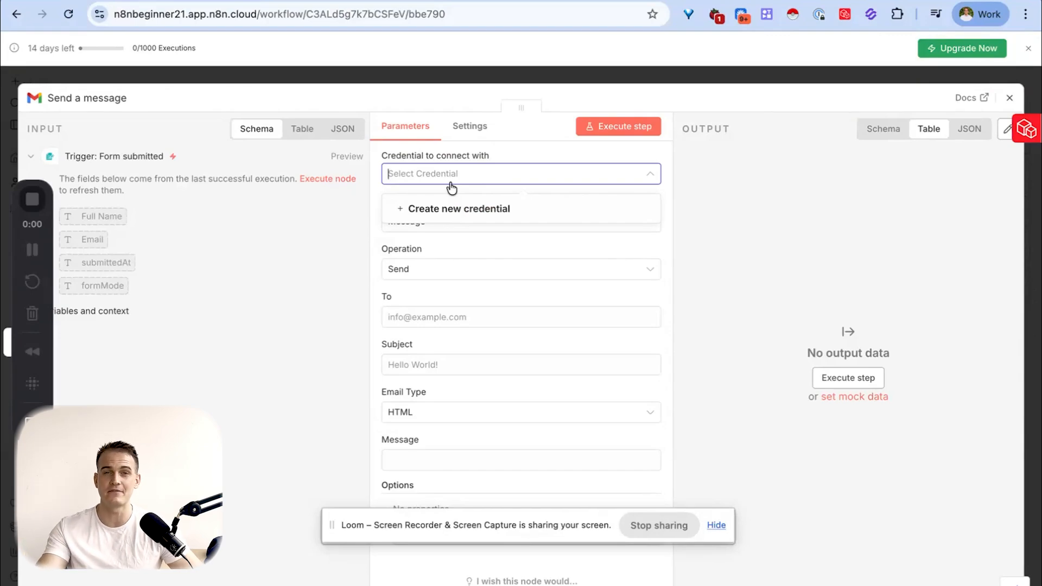
{"action": "left_click", "coordinate": [473, 211]}
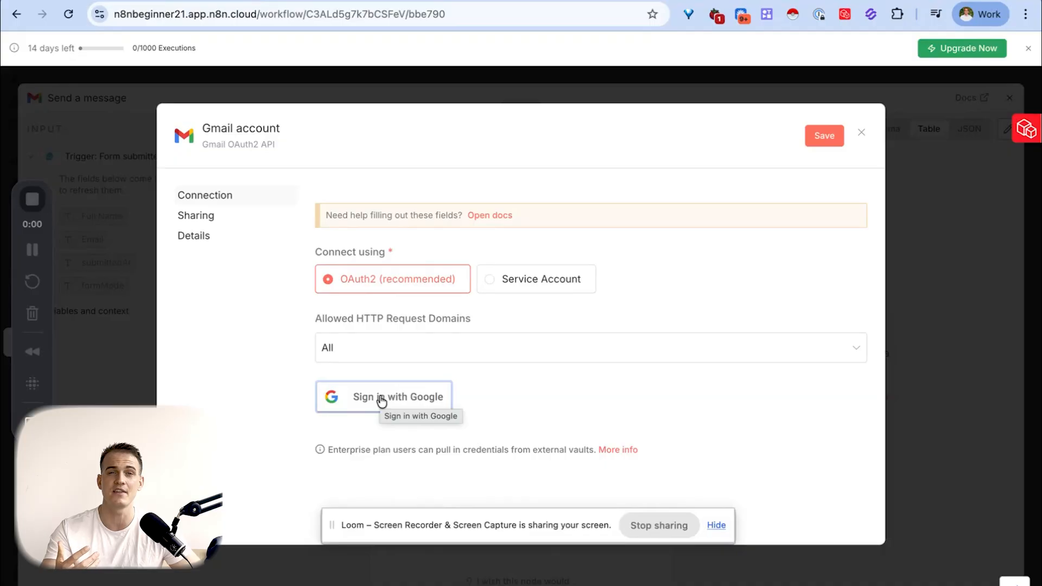
{"action": "left_click", "coordinate": [420, 401]}
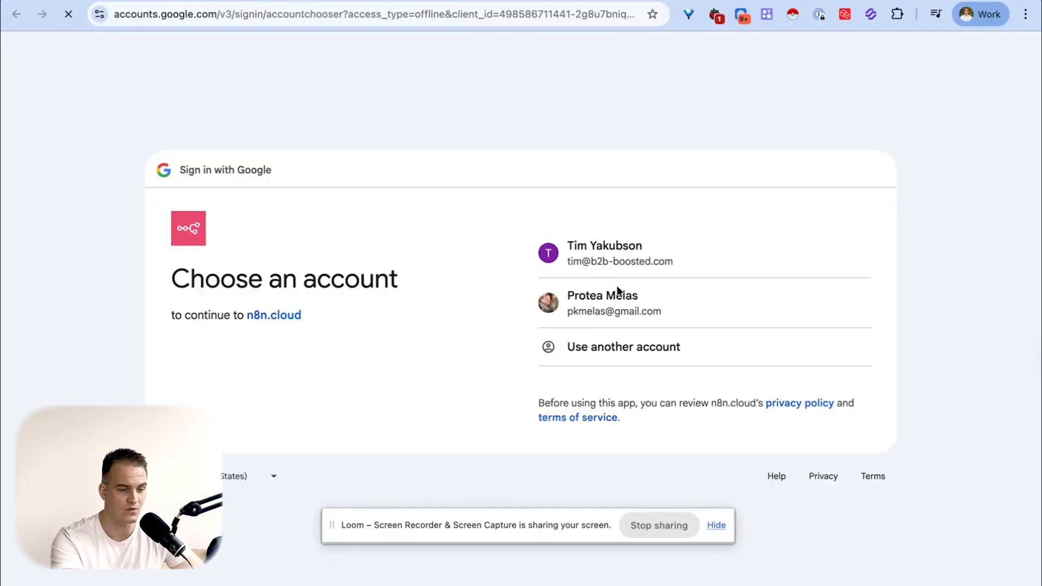
{"action": "left_click", "coordinate": [599, 254]}
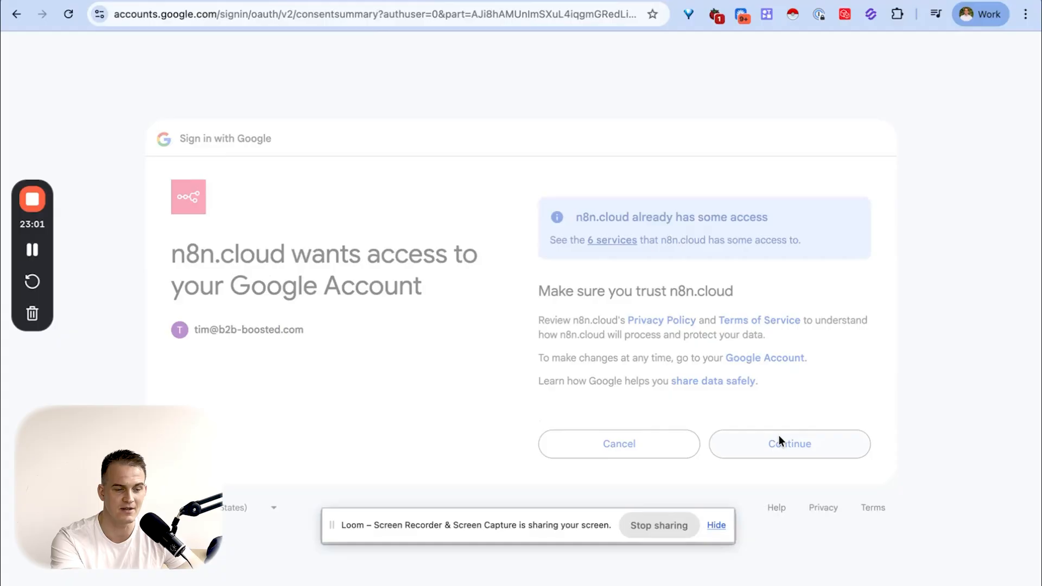
{"action": "left_click", "coordinate": [778, 435]}
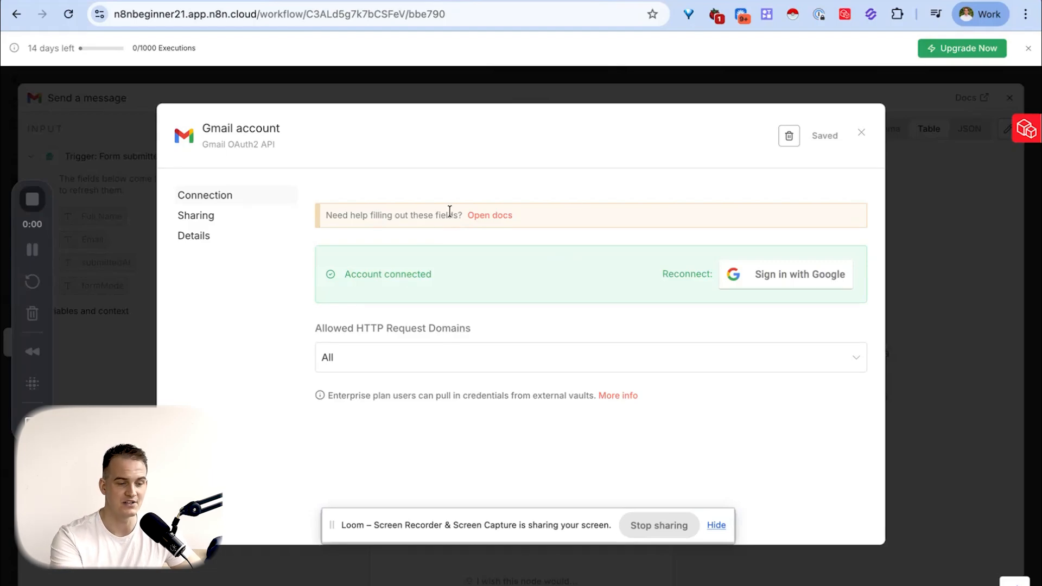
{"action": "key", "text": "Escape"}
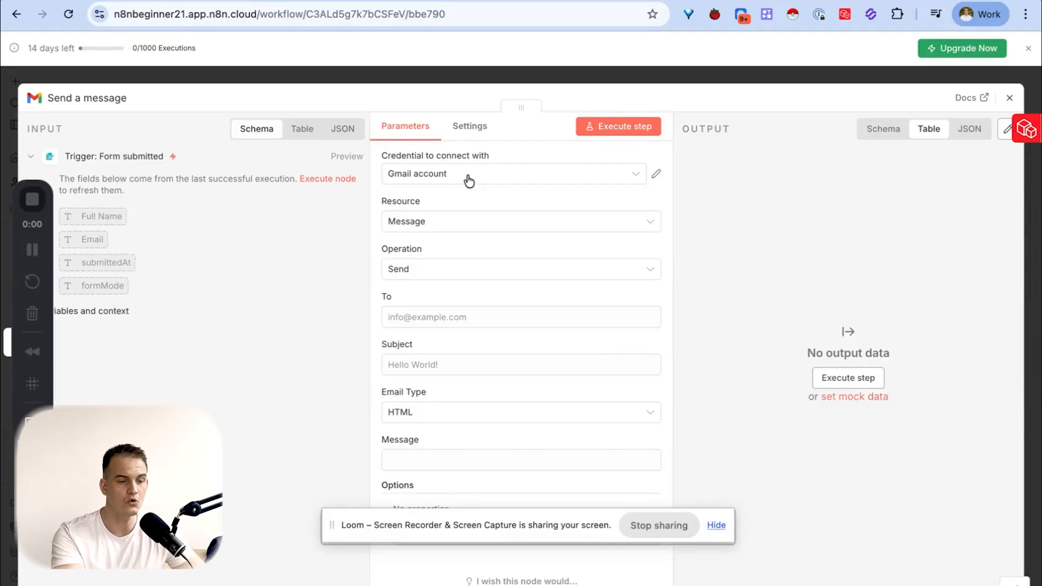
- Start a second Gmail credential and consult the linked n8n documentation on setting up Google OAuth2
{"action": "left_click", "coordinate": [466, 176]}
{"action": "left_click", "coordinate": [485, 251]}
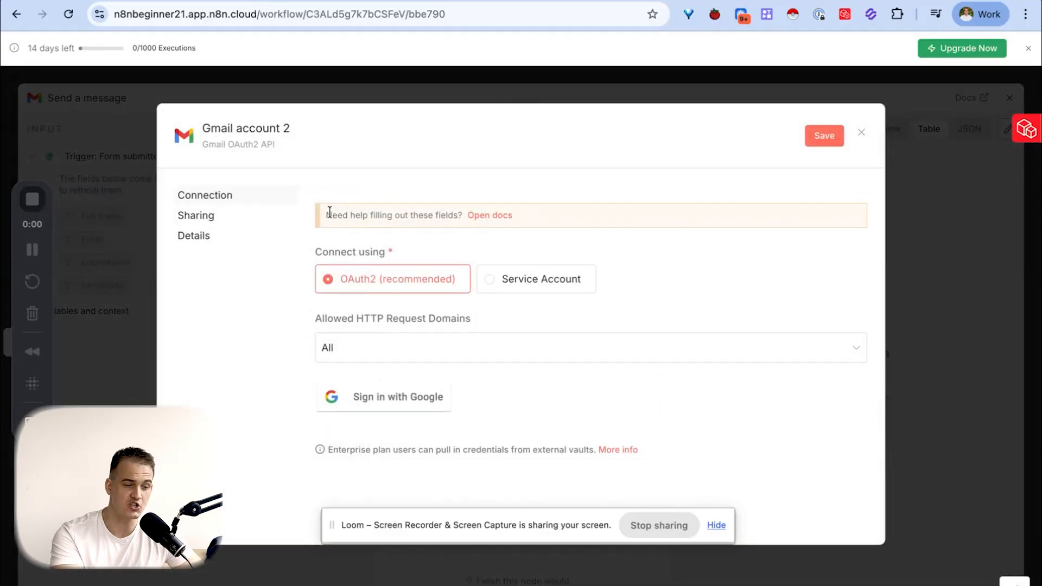
{"action": "left_click_drag", "start_coordinate": [326, 213], "coordinate": [462, 217]}
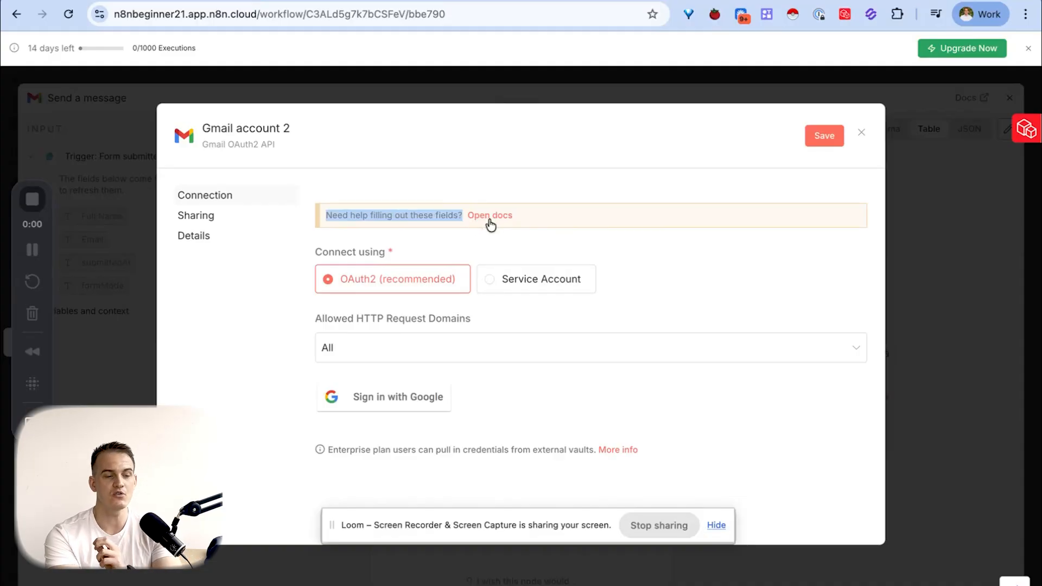
{"action": "left_click", "coordinate": [489, 219]}
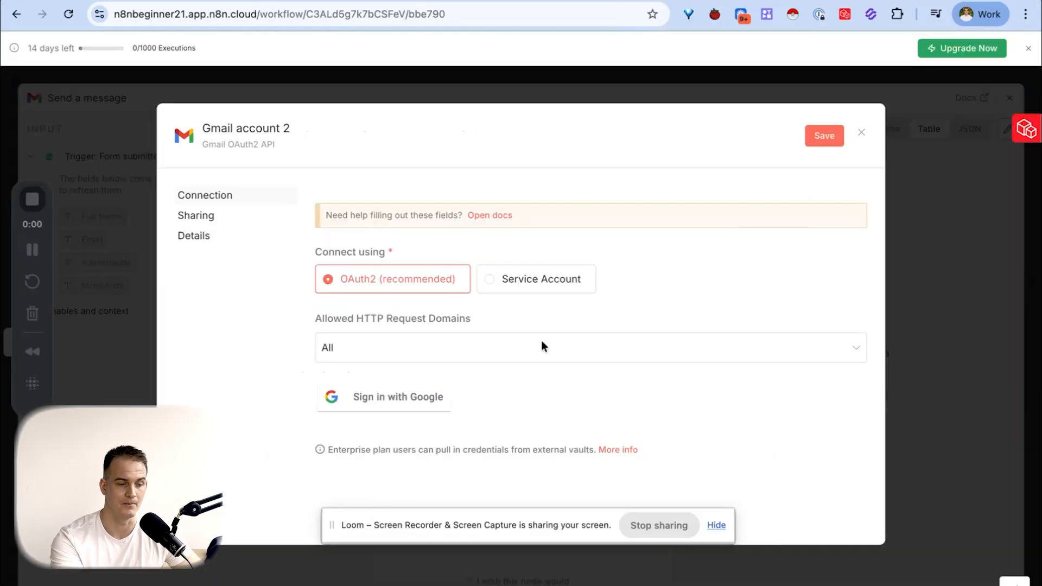
{"action": "key", "text": "Escape"}
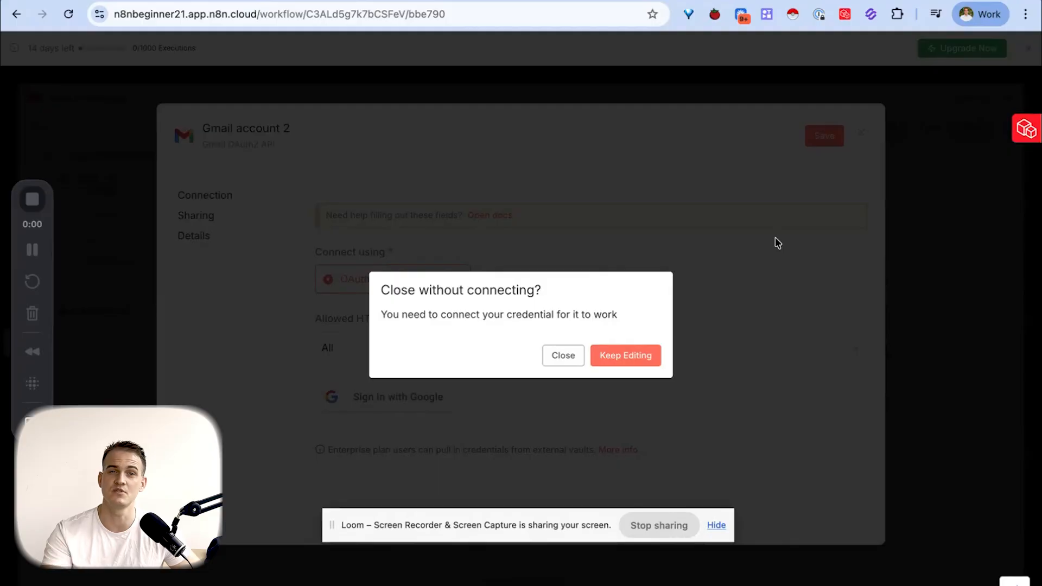
{"action": "left_click", "coordinate": [654, 354]}
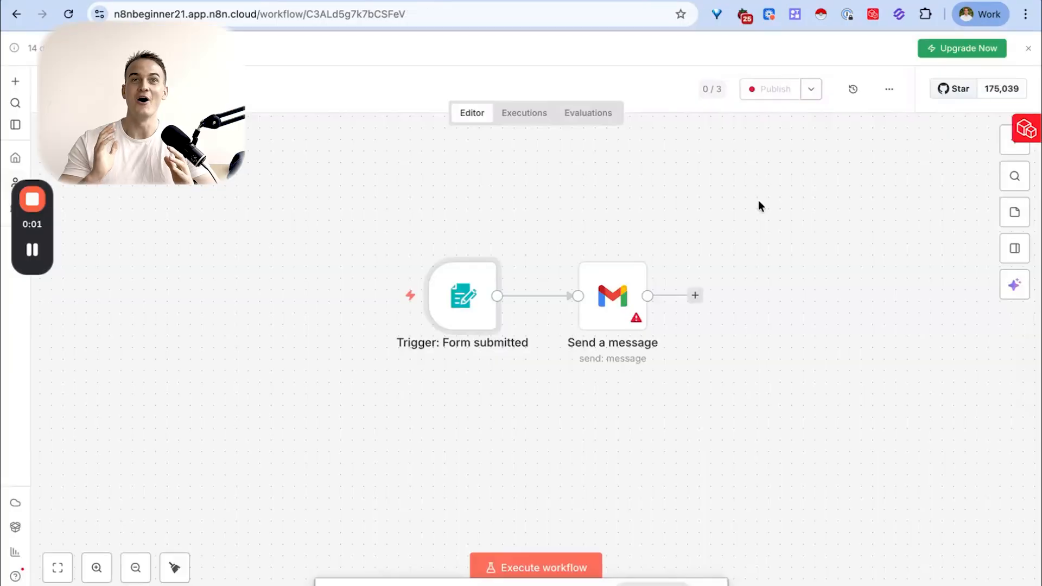
- Review the parameters of the Gmail "Send a message" node and return to the workflow canvas
{"action": "double_click", "coordinate": [613, 304]}
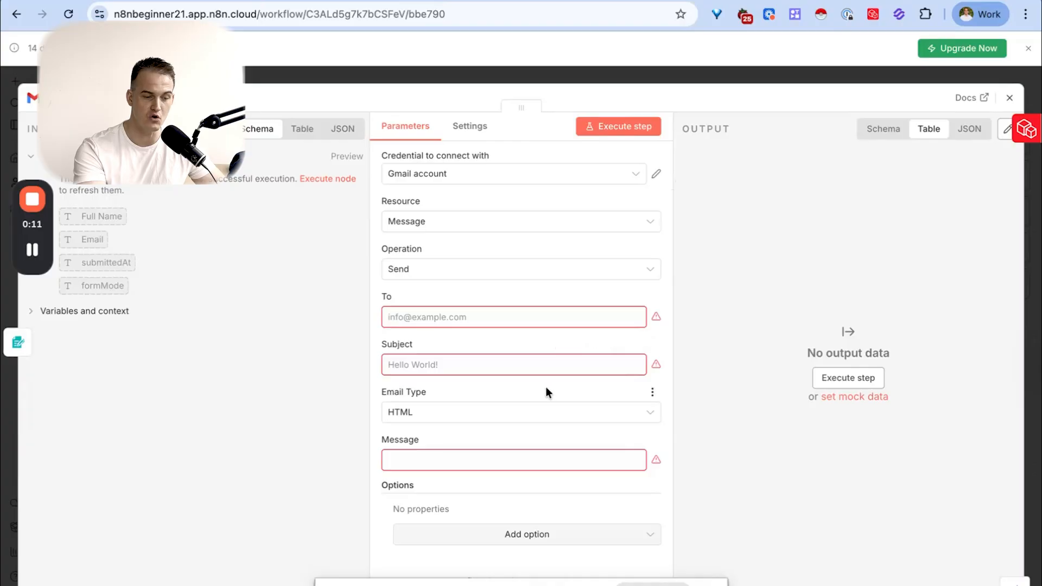
{"action": "scroll", "coordinate": [544, 385], "scroll_direction": "down", "scroll_amount": 1}
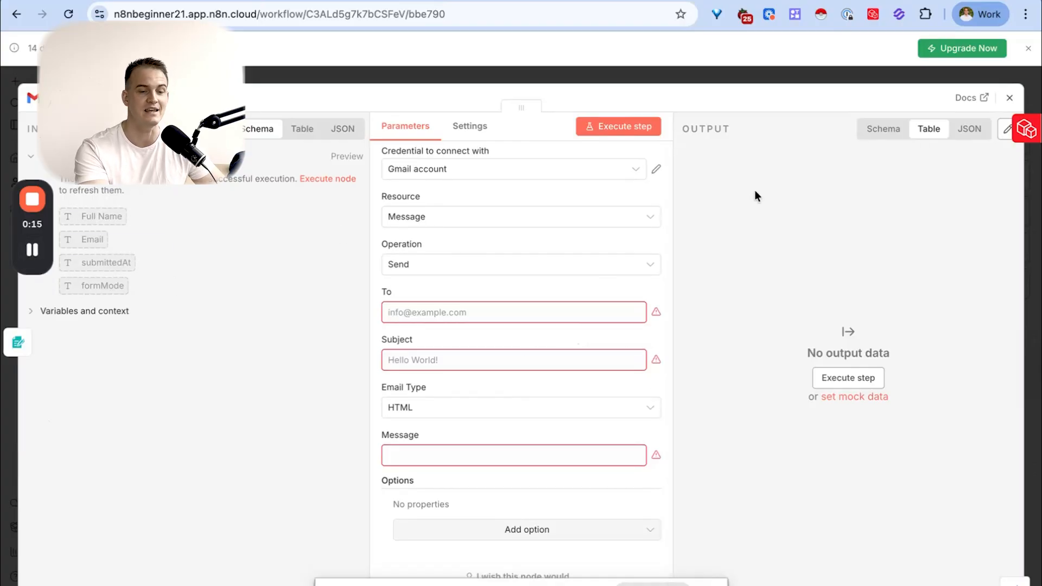
{"action": "left_click", "coordinate": [1008, 99]}
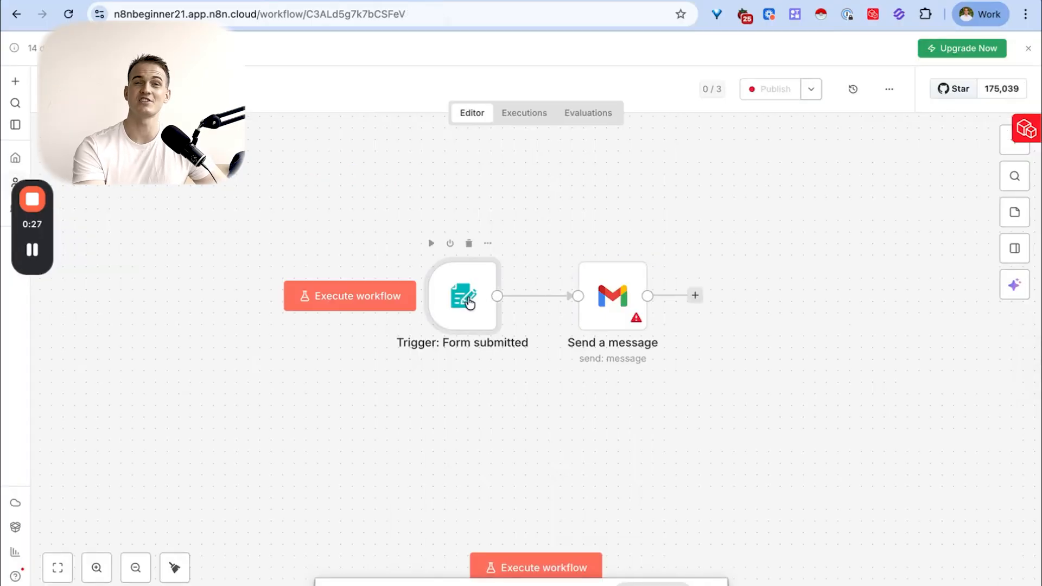
- Execute the form trigger and submit its test form with a test full name and an email address
{"action": "double_click", "coordinate": [470, 303]}
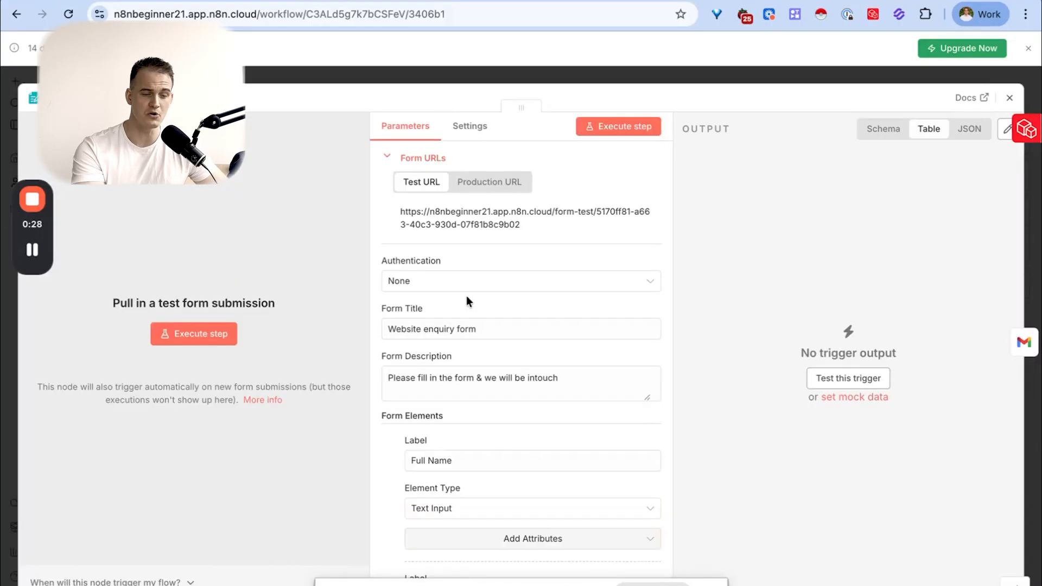
{"action": "left_click", "coordinate": [639, 129]}
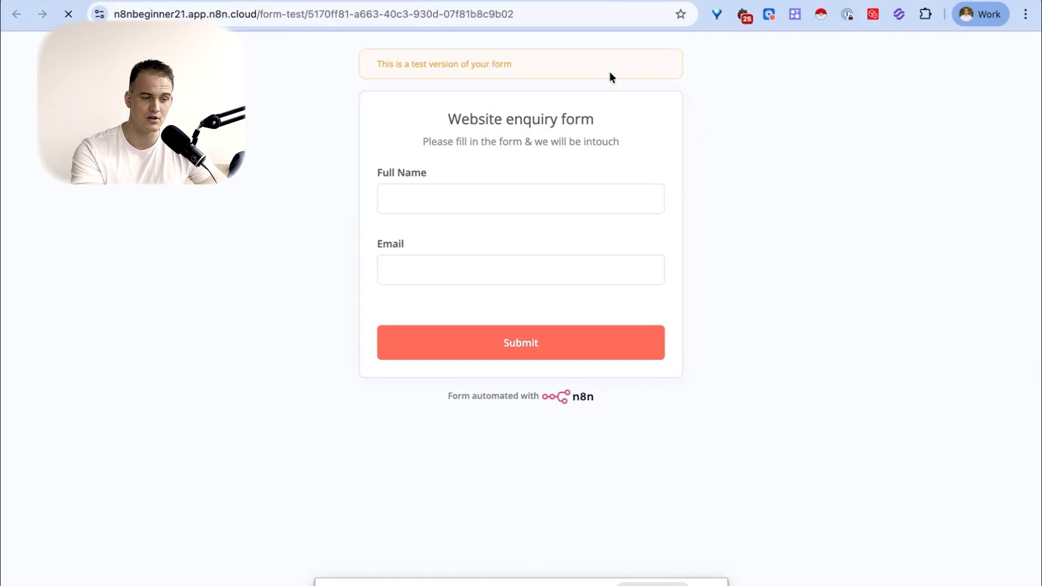
{"action": "left_click", "coordinate": [516, 203]}
{"action": "type", "text": "T Y Test"}
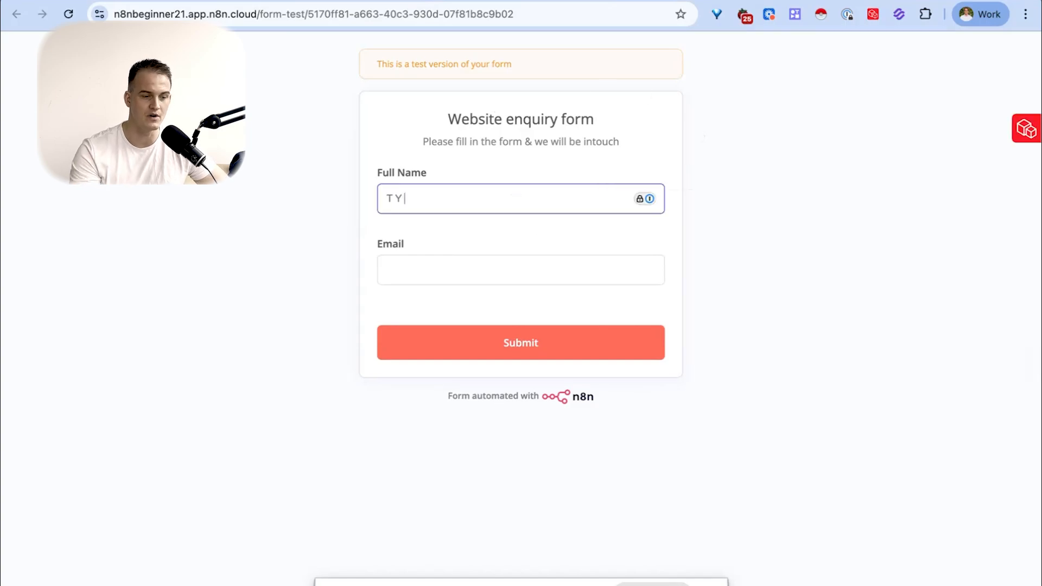
{"action": "key", "text": "Tab"}
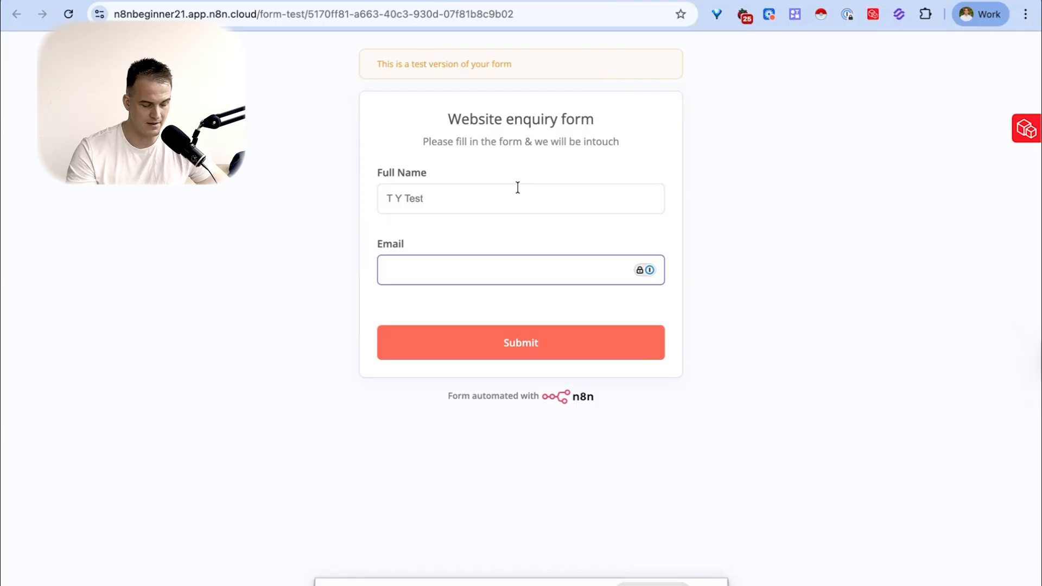
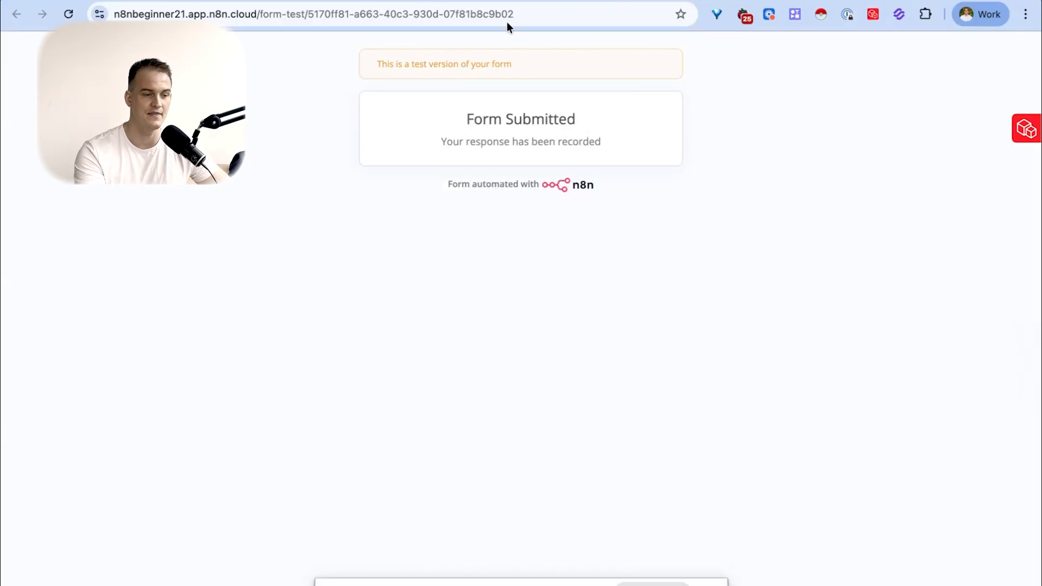
- Pin the form trigger's test submission output and open the "Send a message" node
{"action": "left_click", "coordinate": [366, 1]}
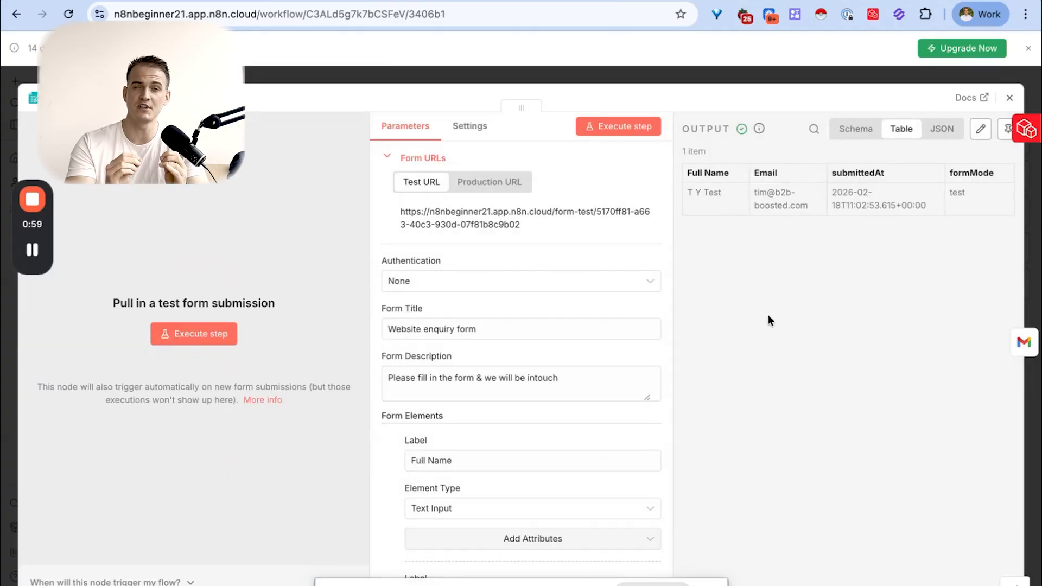
{"action": "left_click", "coordinate": [1008, 130]}
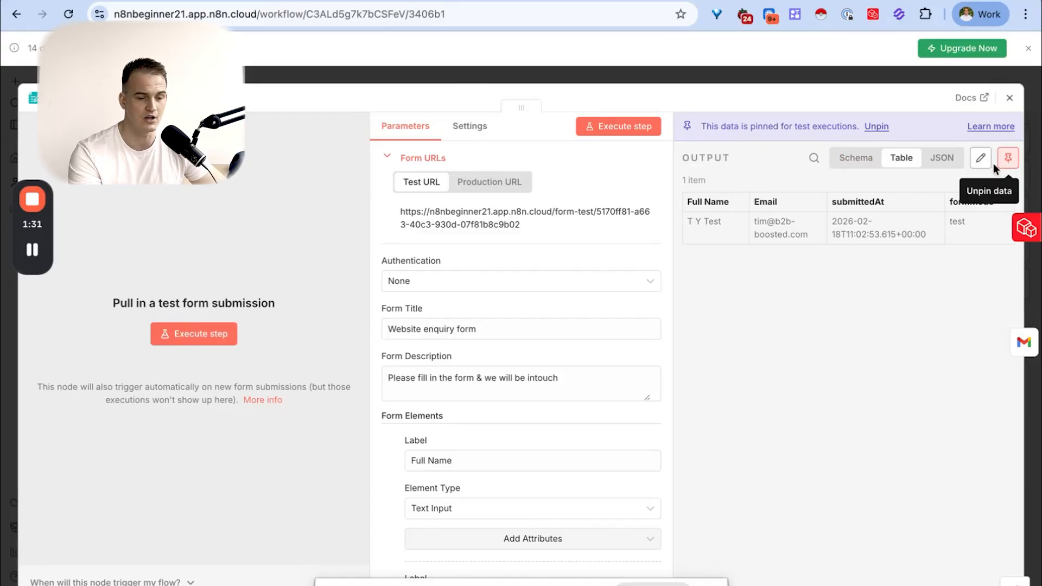
{"action": "left_click", "coordinate": [1008, 98]}
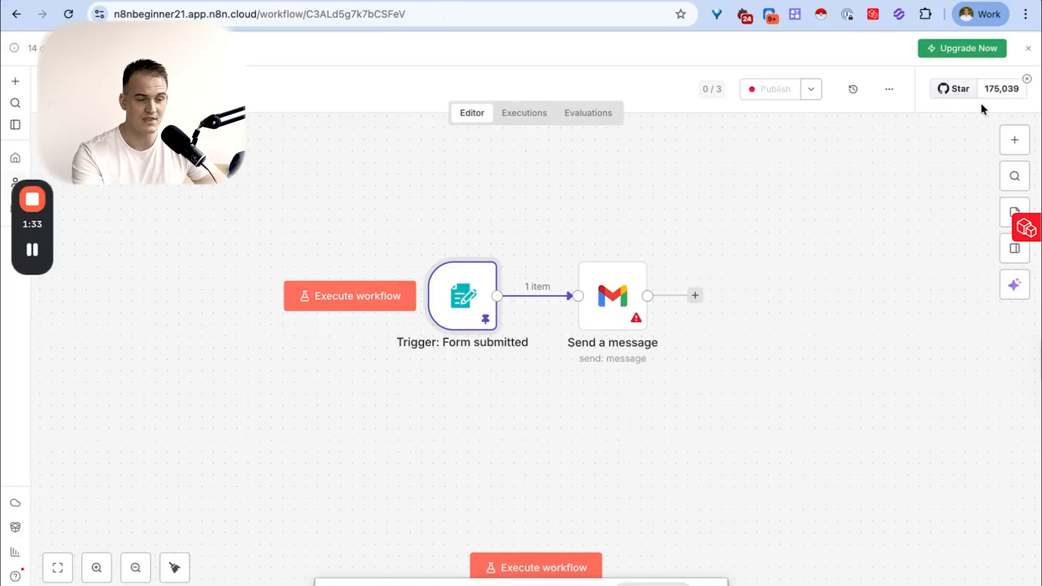
{"action": "double_click", "coordinate": [615, 313]}
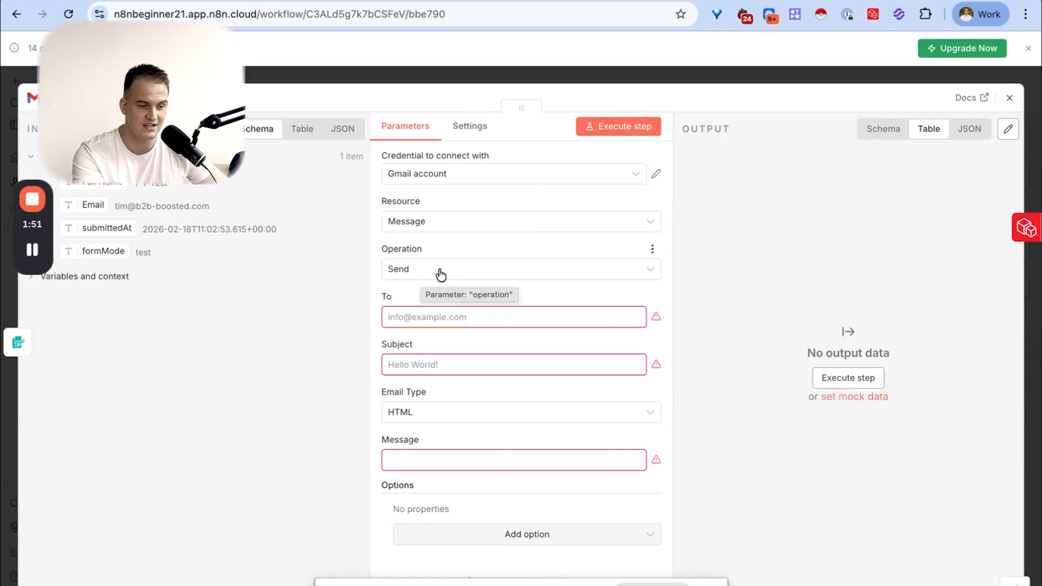
- Enter a fixed email address as the recipient of the Gmail message, and clear it
{"action": "left_click", "coordinate": [424, 319]}
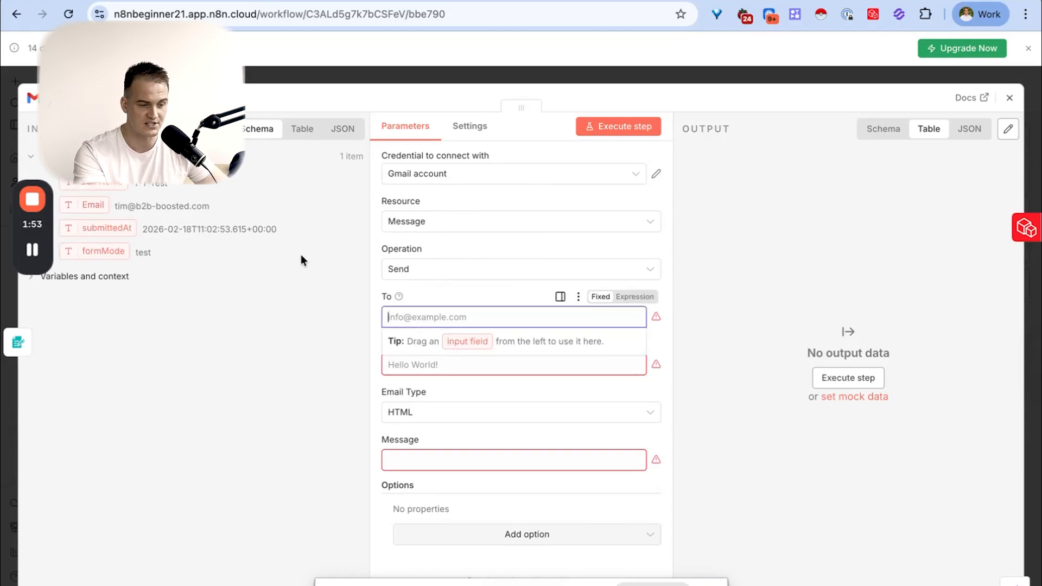
{"action": "left_click", "coordinate": [302, 256]}
{"action": "left_click", "coordinate": [412, 317]}
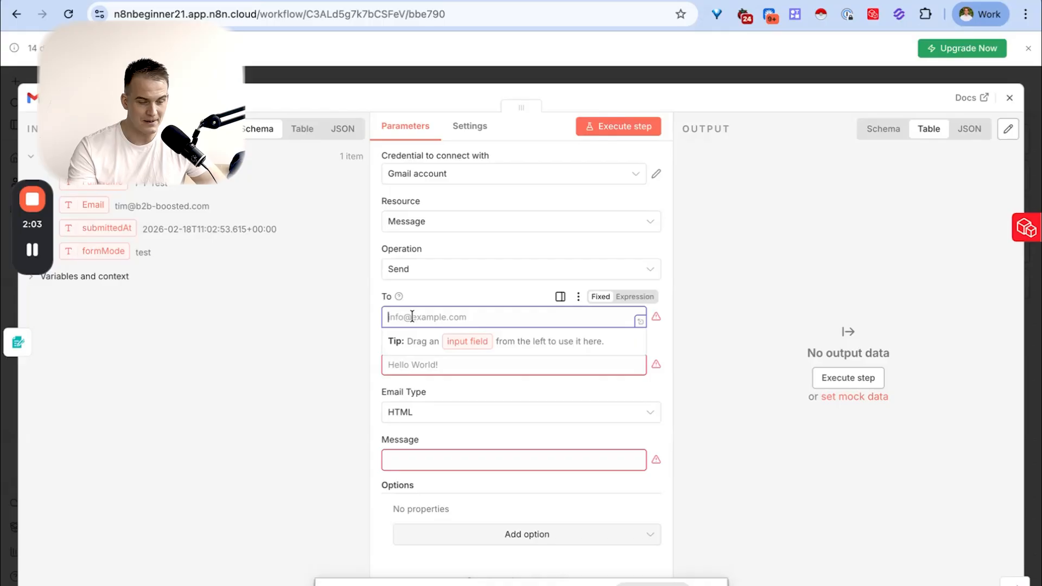
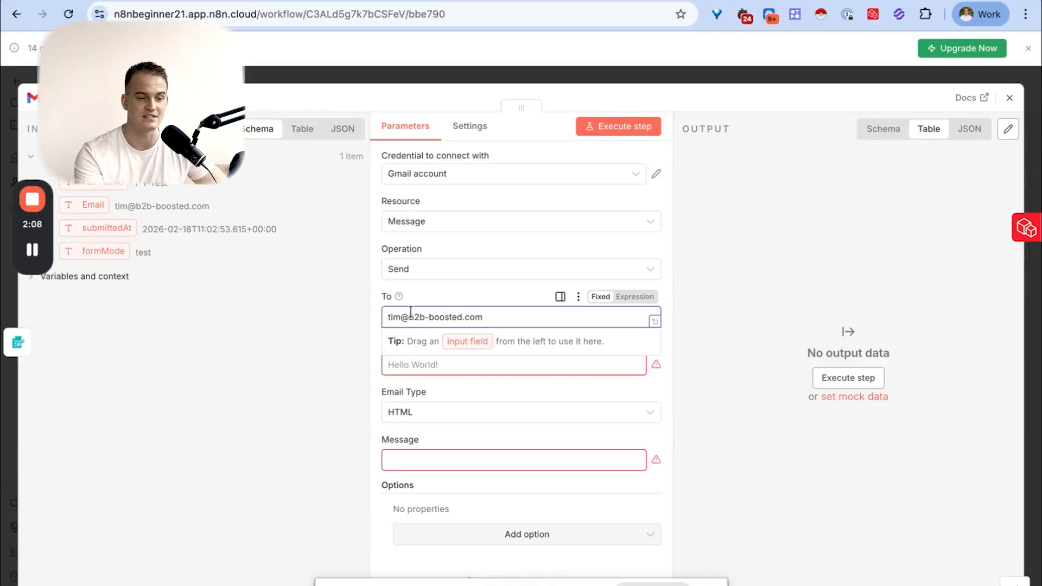
{"action": "left_click", "coordinate": [424, 295]}
{"action": "left_click_drag", "start_coordinate": [494, 317], "coordinate": [391, 308]}
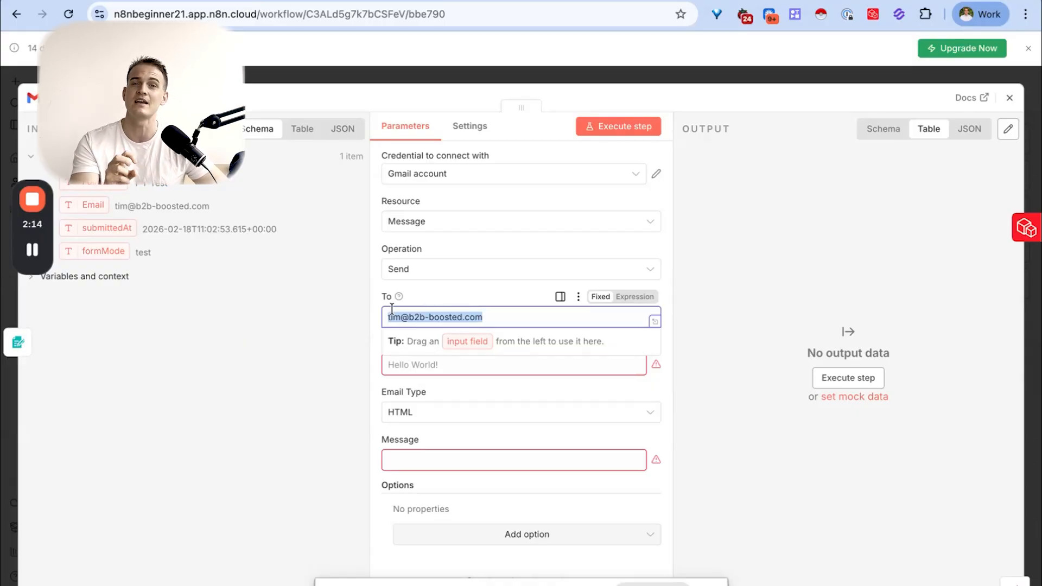
{"action": "key", "text": "BackSpace"}
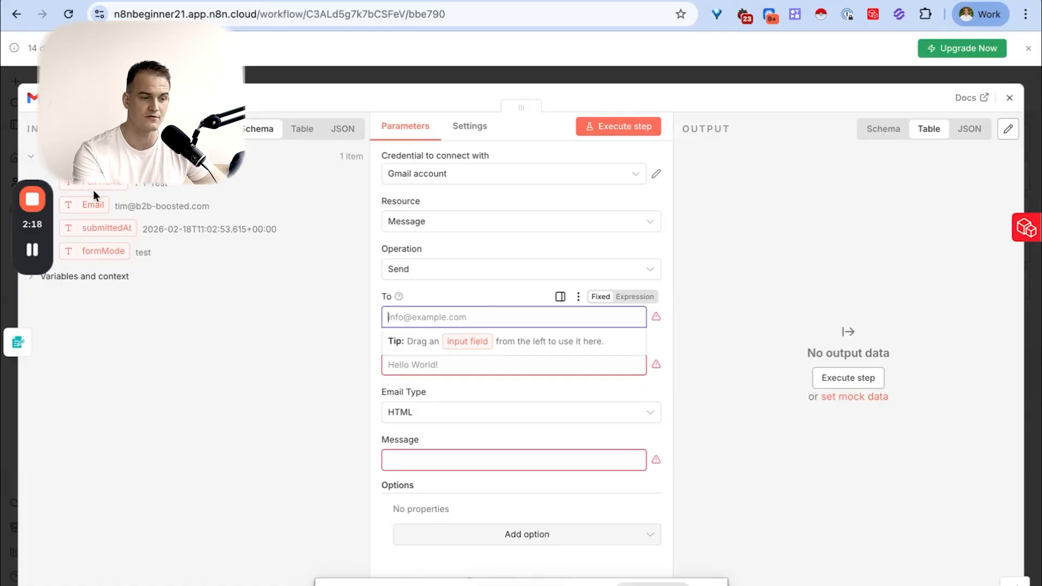
- Map the form trigger's Email field to the message's To parameter as {{ $json.Email }}
{"action": "left_click_drag", "start_coordinate": [98, 206], "coordinate": [400, 320]}
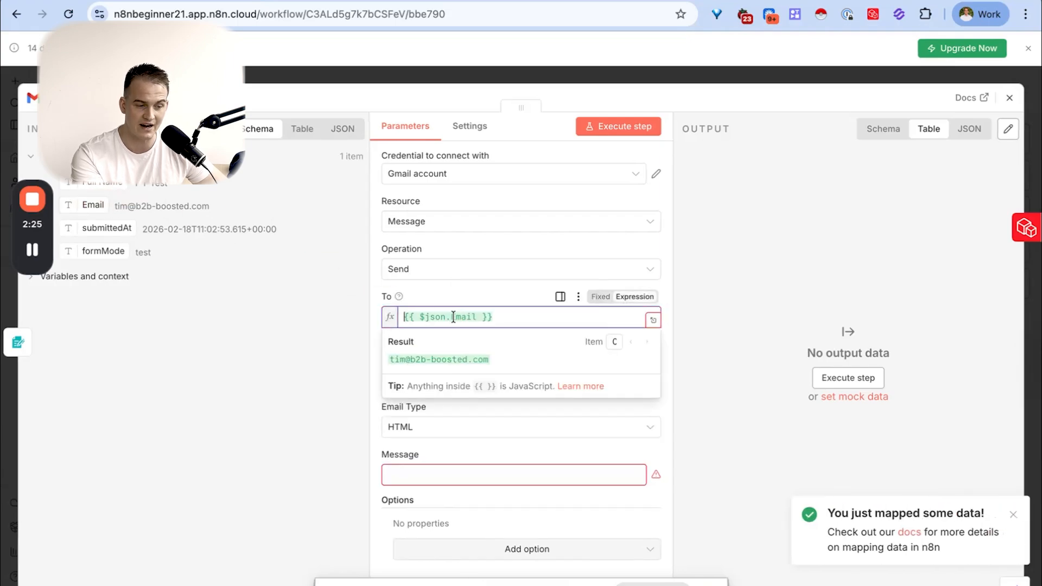
{"action": "left_click", "coordinate": [440, 293]}
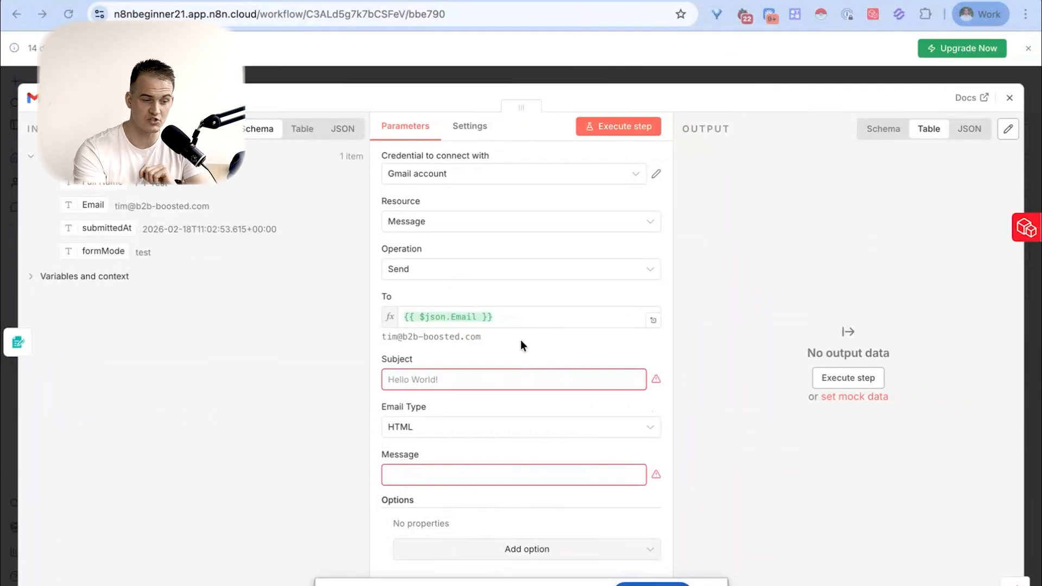
- Try a fixed email address in To in place of the expression, and restore the {{ $json.Email }} mapping
{"action": "mouse_move", "coordinate": [521, 313]}
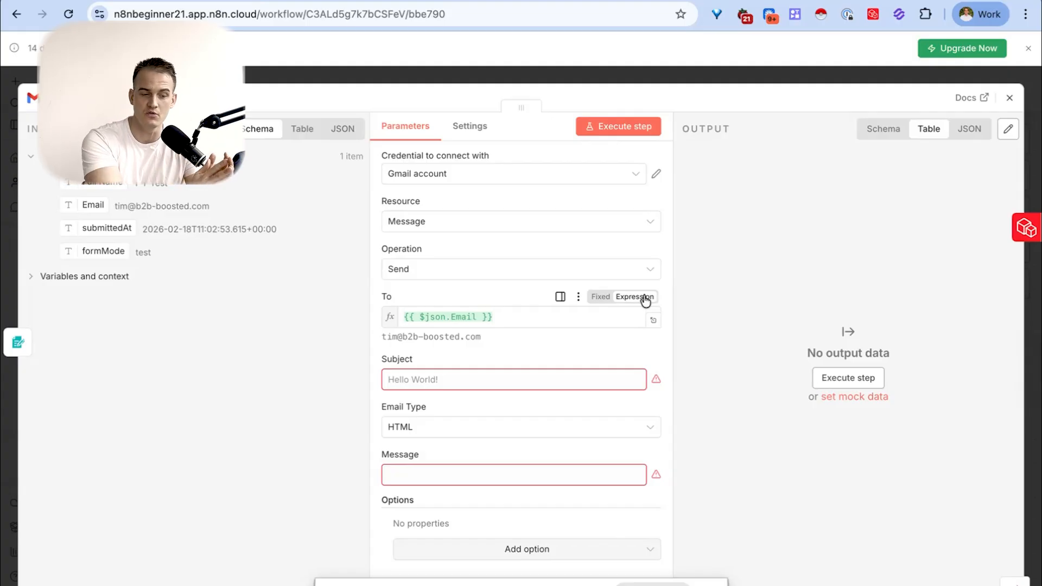
{"action": "left_click", "coordinate": [600, 297]}
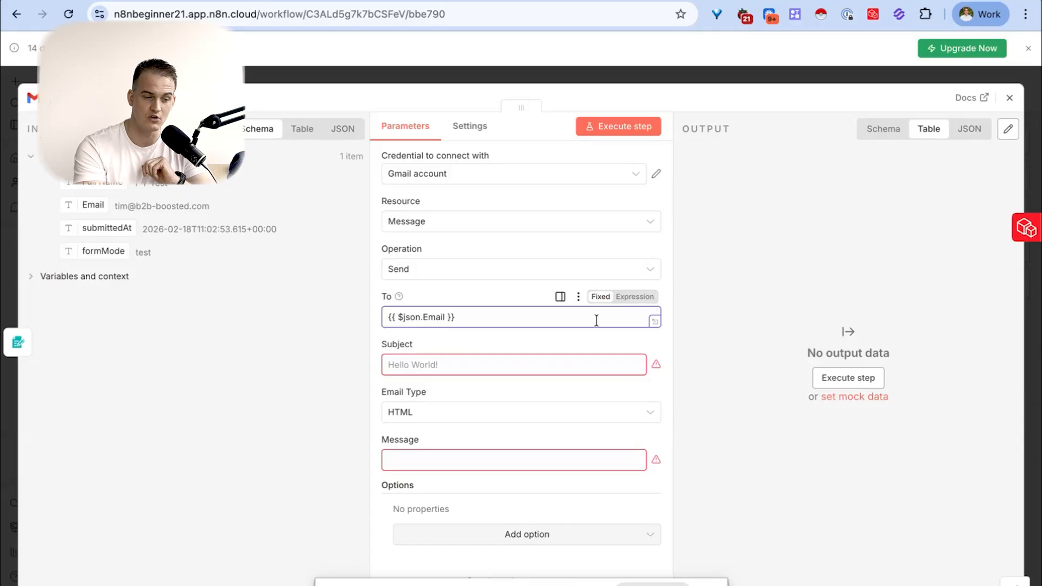
{"action": "key", "text": "ctrl+a"}
{"action": "key", "text": "BackSpace"}
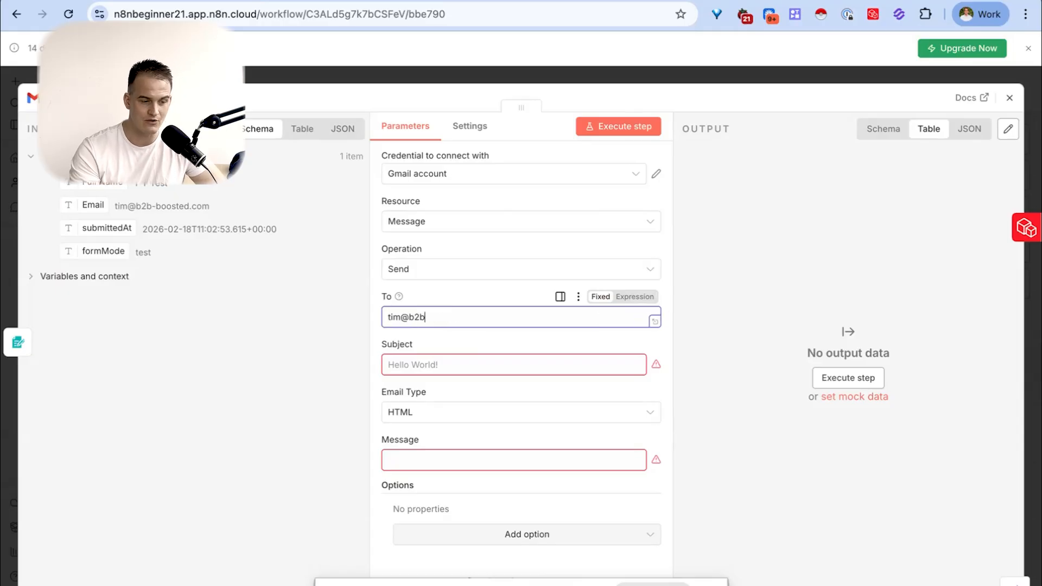
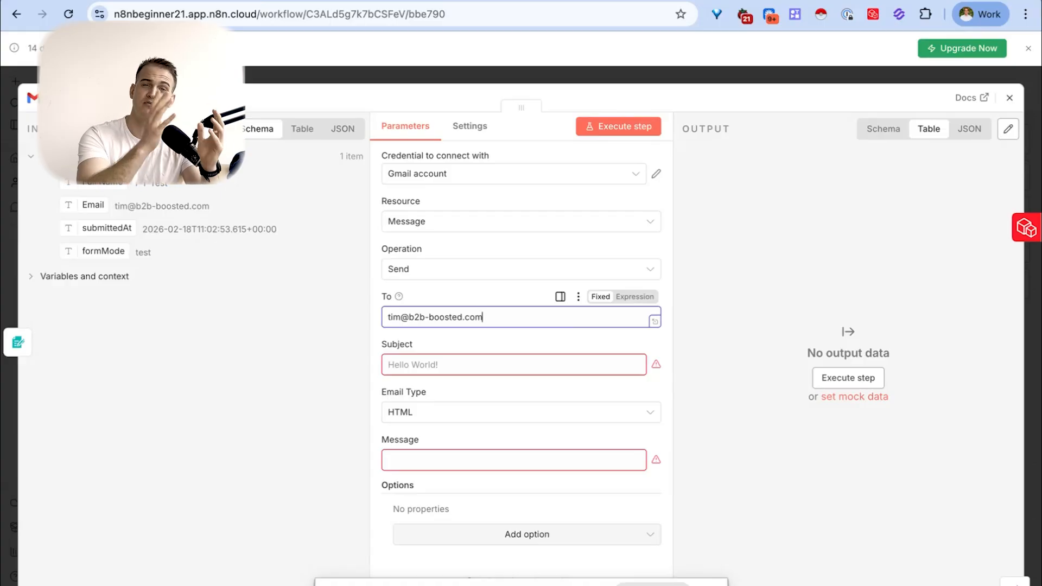
{"action": "key", "text": "ctrl+a"}
{"action": "key", "text": "BackSpace"}
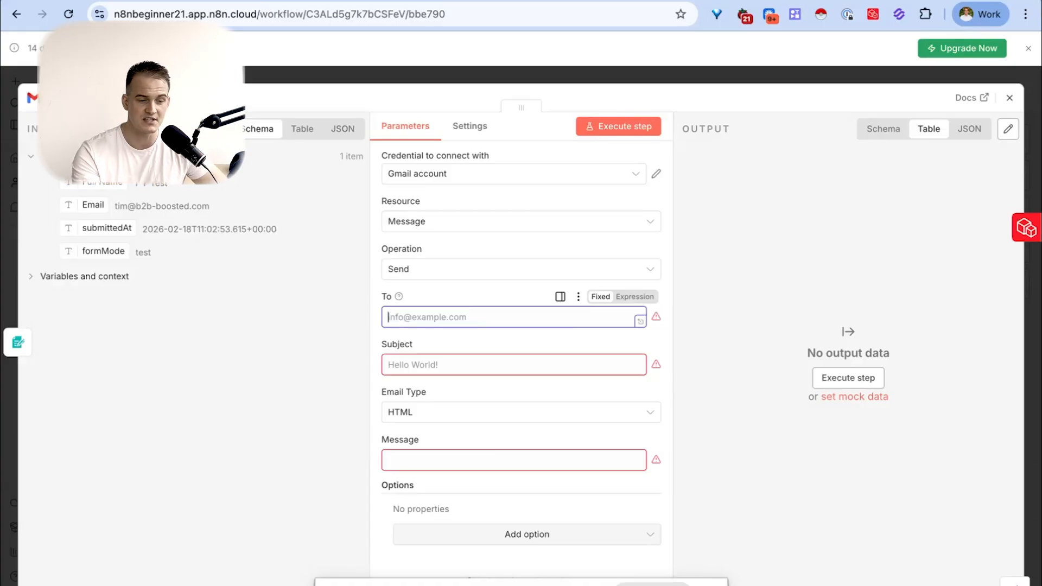
{"action": "left_click", "coordinate": [635, 296]}
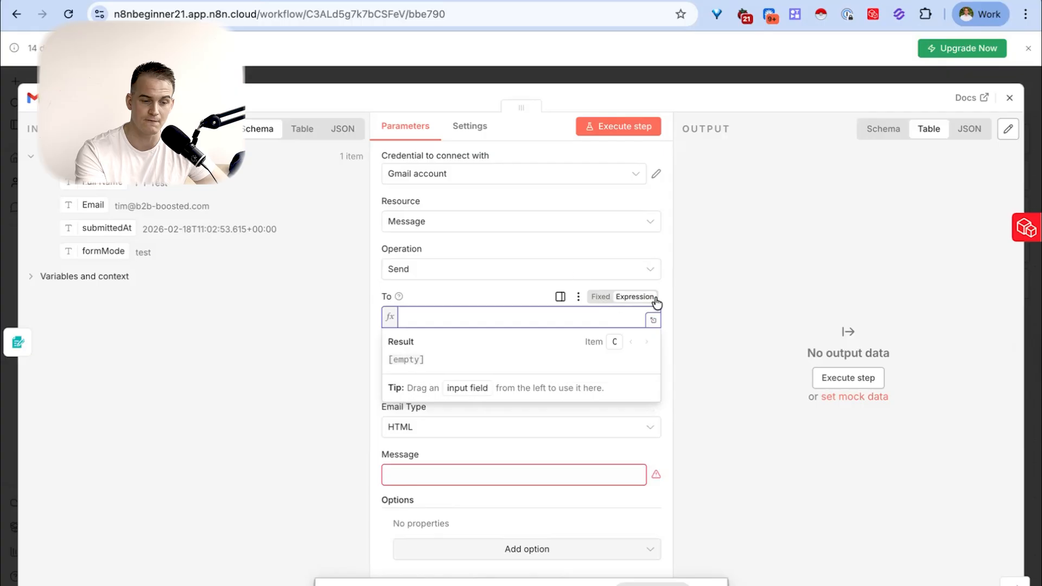
{"action": "left_click_drag", "start_coordinate": [87, 204], "coordinate": [419, 316]}
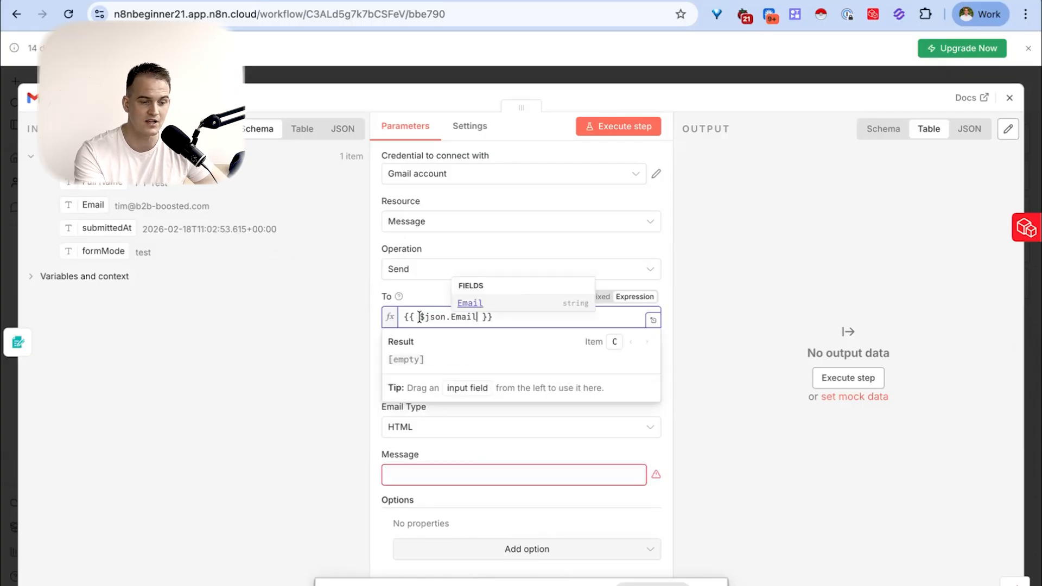
- Try a greeting line below the To expression in the expanded expression editor, remove it and examine the result preview
{"action": "left_click", "coordinate": [651, 320]}
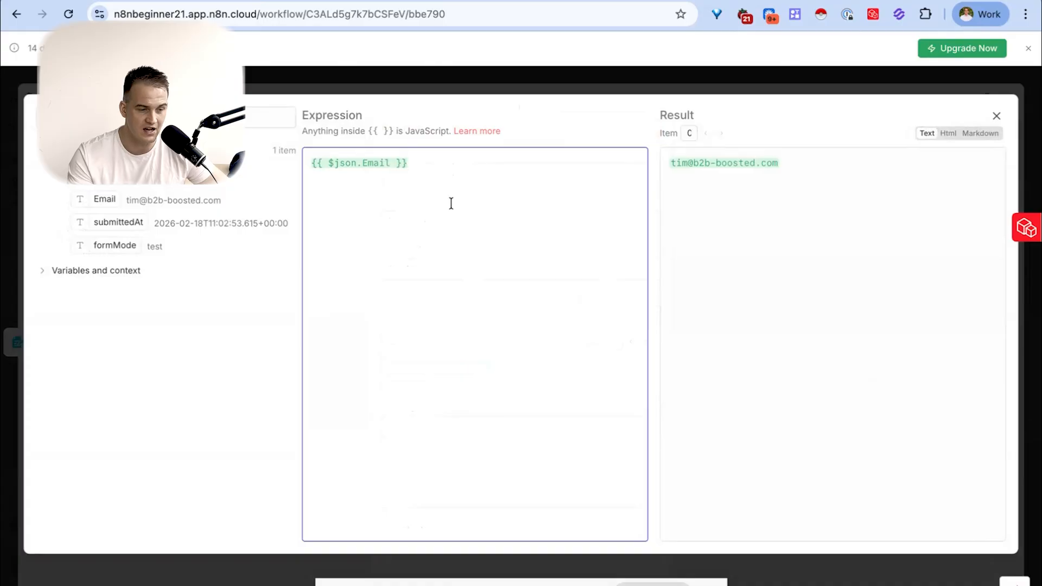
{"action": "type", "text": "Hi there!"}
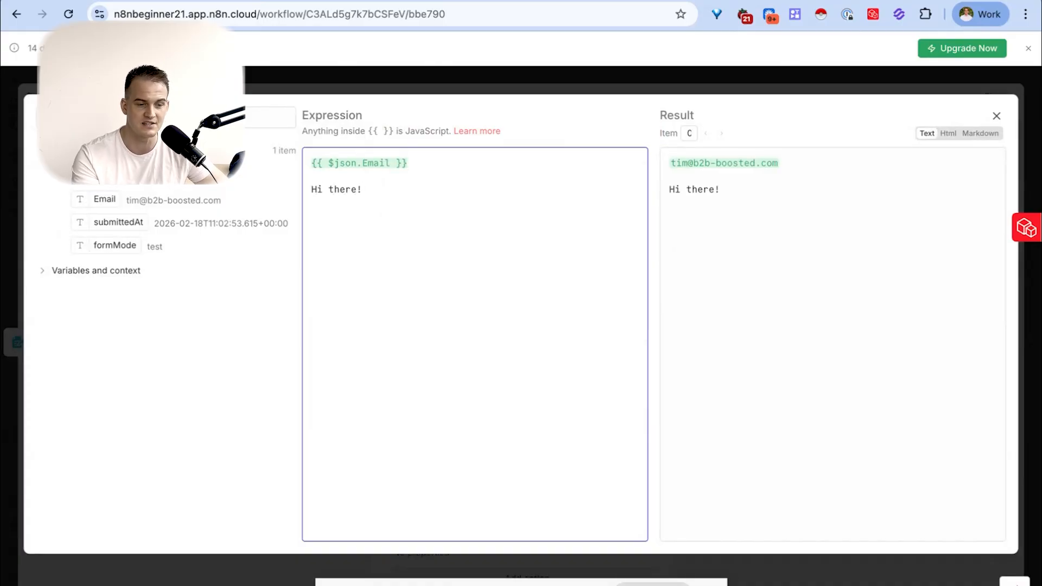
{"action": "key", "text": "super+BackSpace"}
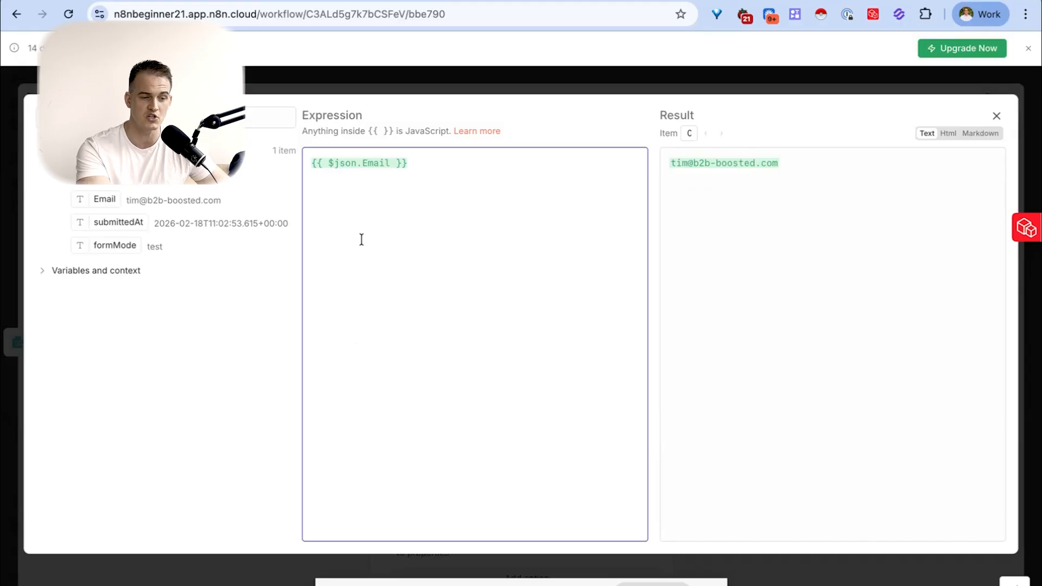
{"action": "left_click", "coordinate": [813, 205]}
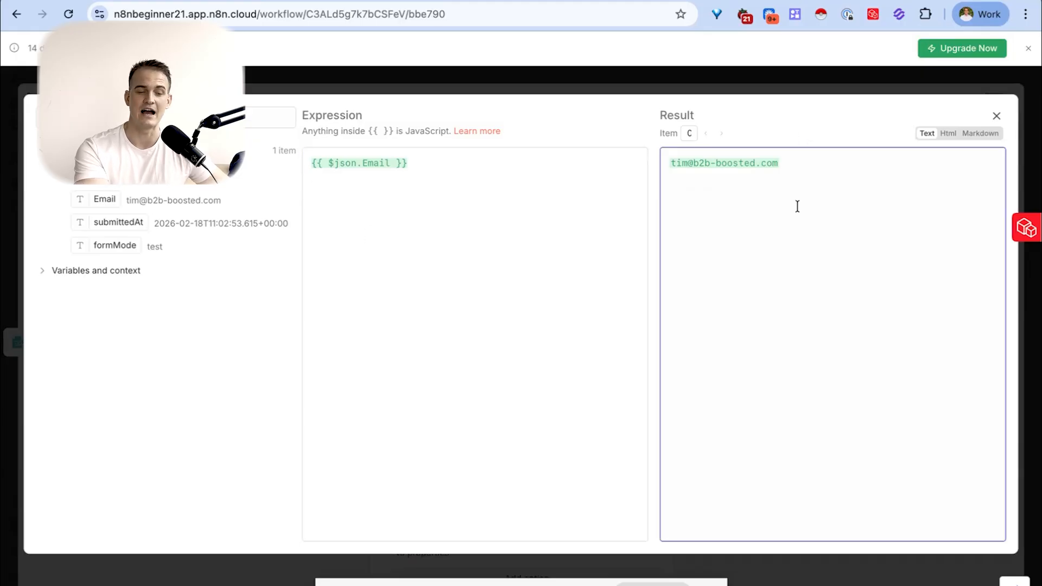
{"action": "left_click_drag", "start_coordinate": [800, 158], "coordinate": [681, 162]}
{"action": "left_click", "coordinate": [556, 182]}
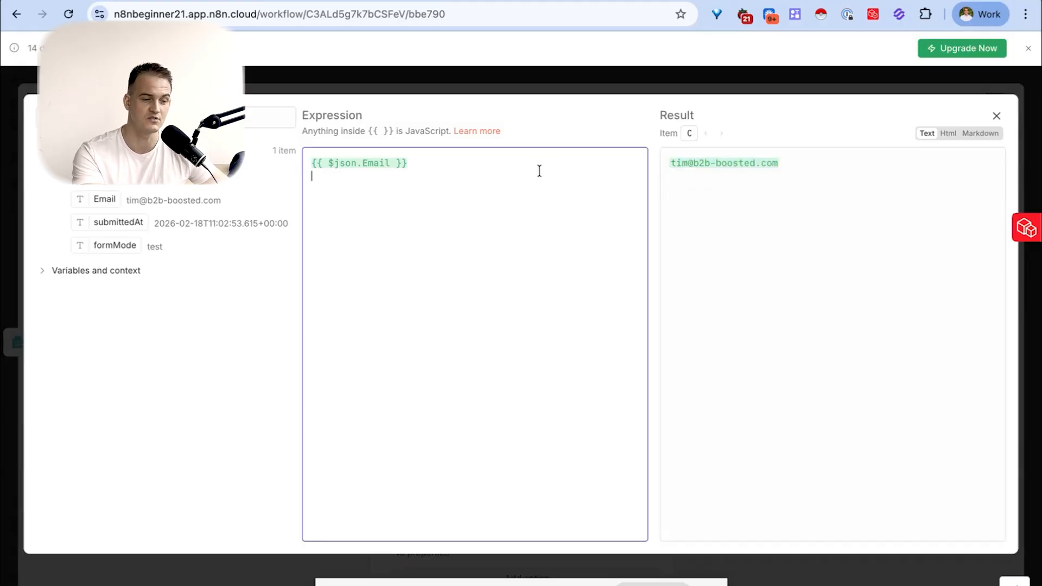
{"action": "left_click", "coordinate": [996, 116]}
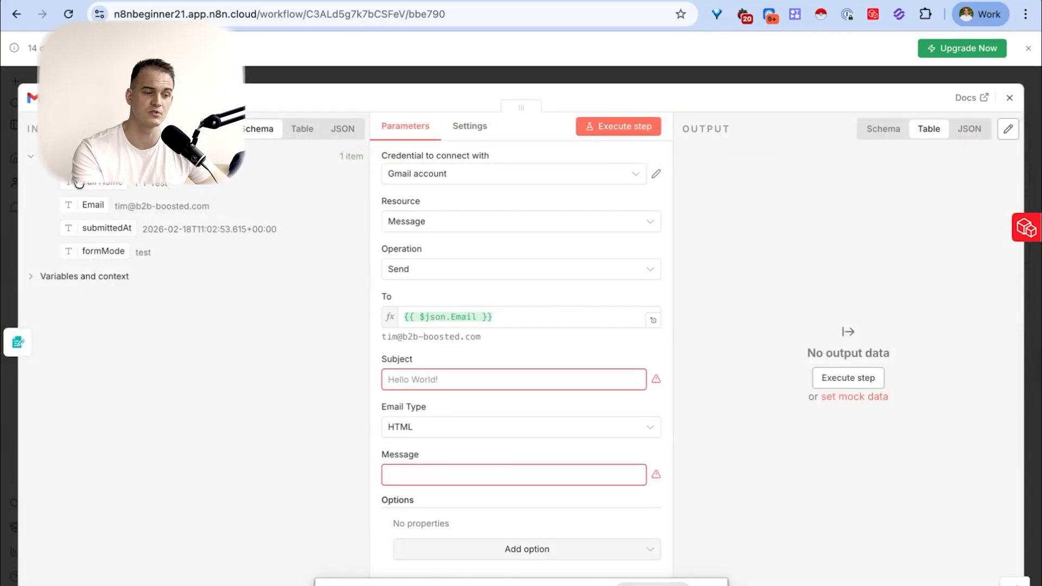
- Enter "Website enquiry" as the email's subject and set its email type to Text
{"action": "left_click", "coordinate": [442, 381]}
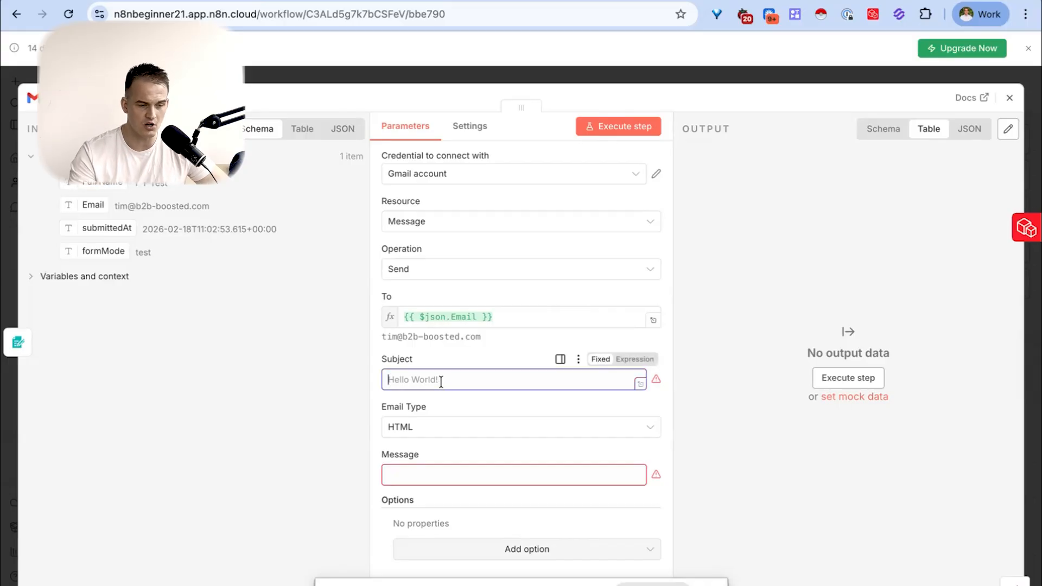
{"action": "type", "text": "Website enquiry"}
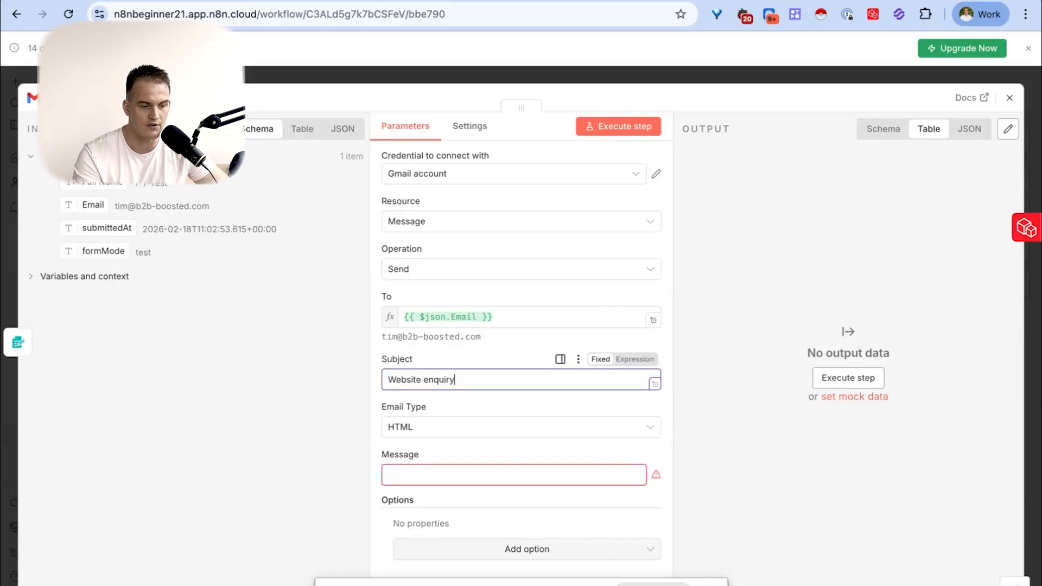
{"action": "left_click", "coordinate": [464, 427]}
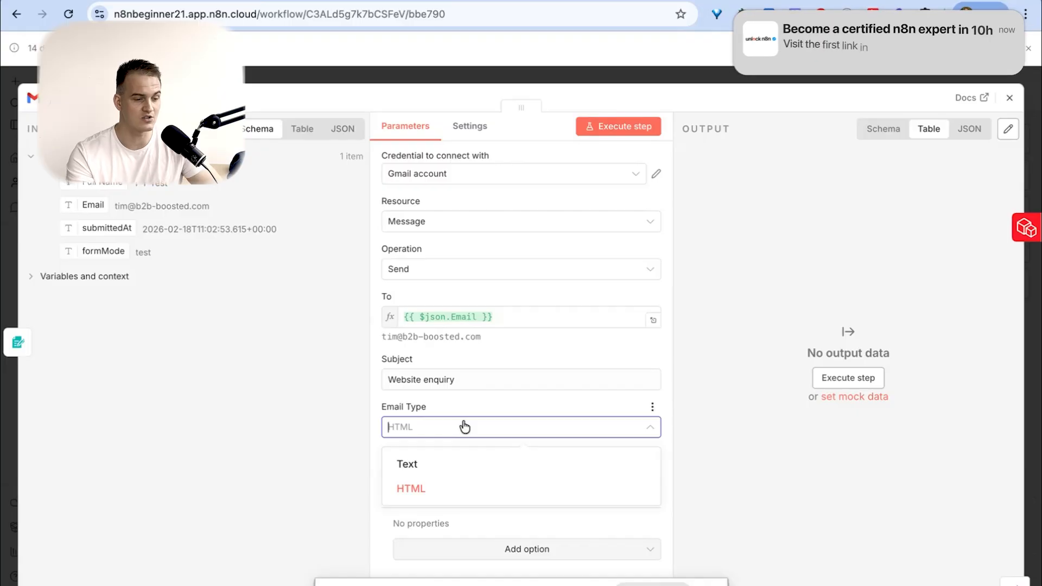
{"action": "left_click", "coordinate": [416, 468]}
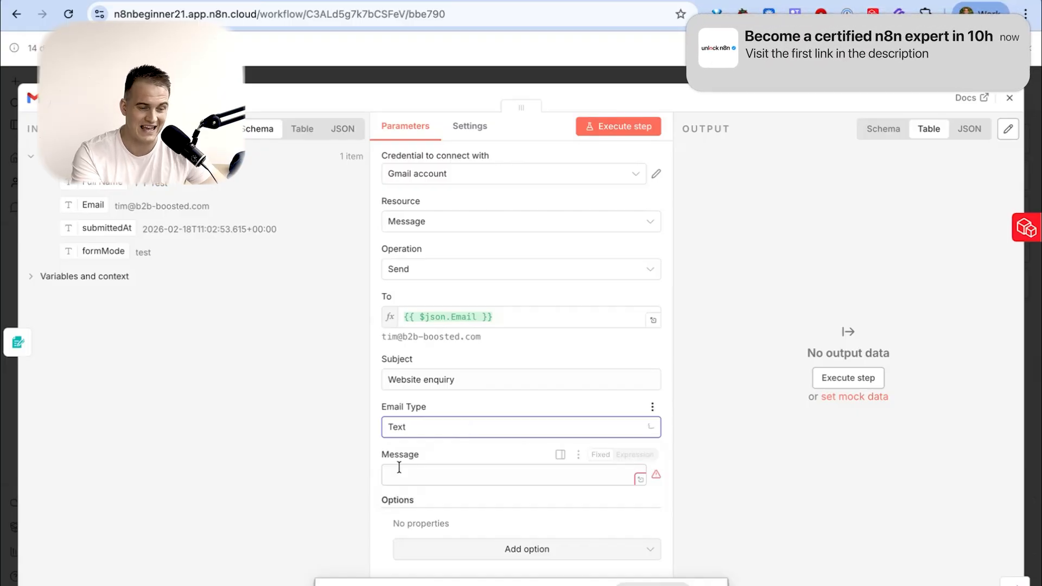
- Try the HTML email type for the message and switch it back to Text
{"action": "left_click", "coordinate": [415, 426]}
{"action": "left_click", "coordinate": [425, 488]}
{"action": "left_click", "coordinate": [456, 433]}
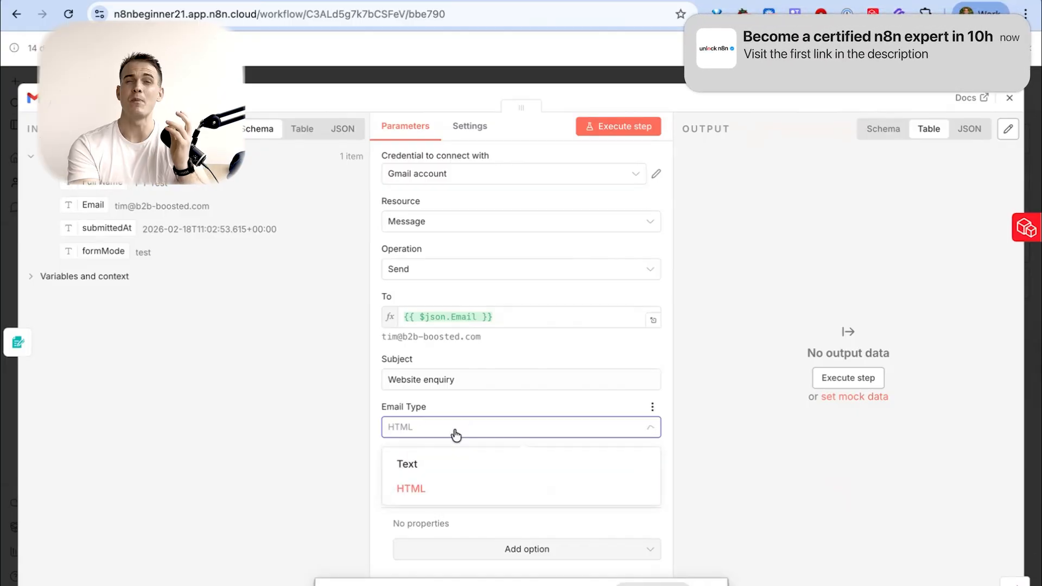
{"action": "left_click", "coordinate": [437, 468]}
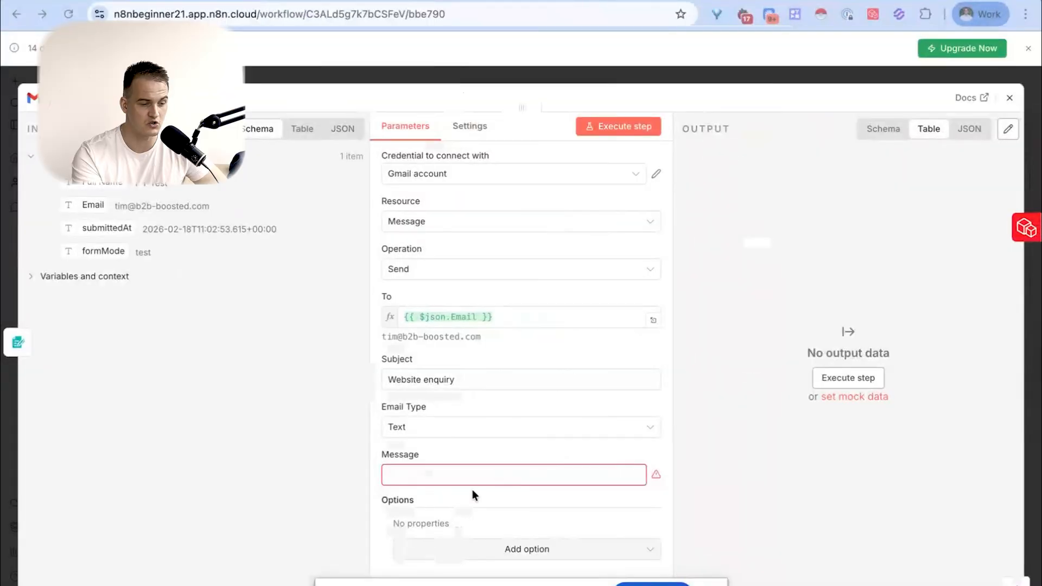
{"action": "left_click", "coordinate": [454, 427]}
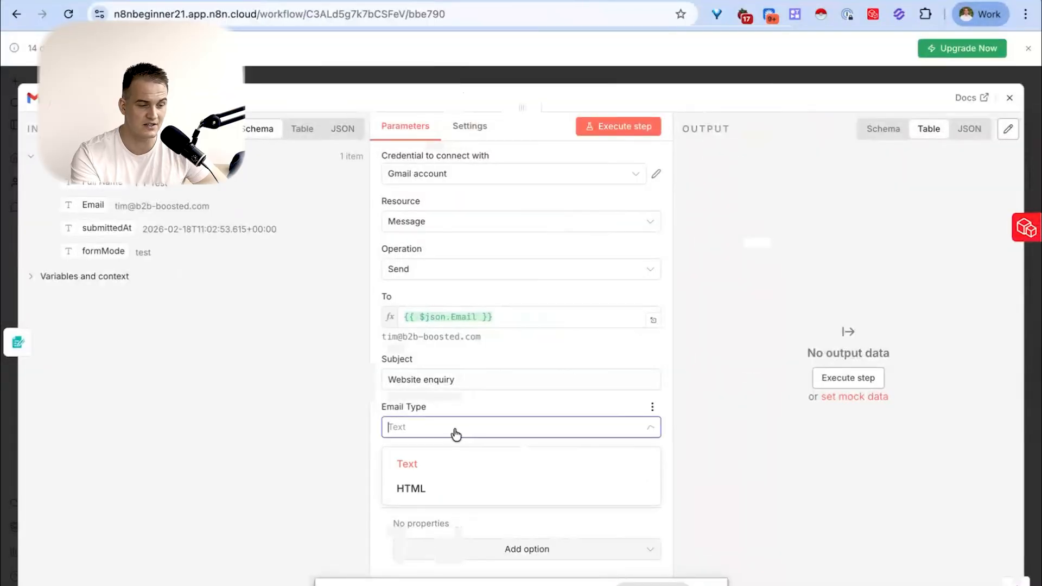
{"action": "left_click", "coordinate": [461, 489]}
{"action": "left_click", "coordinate": [515, 429]}
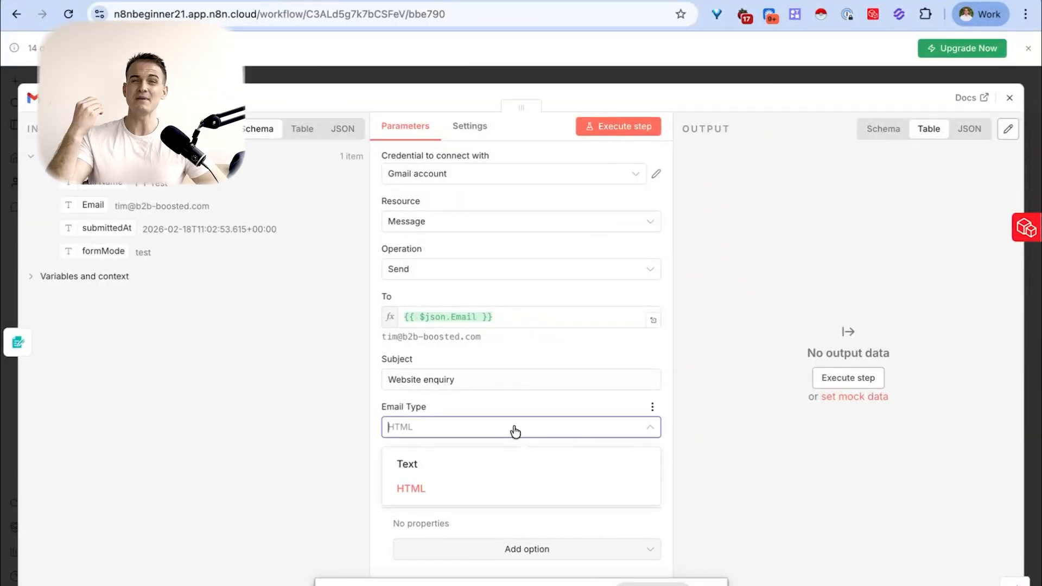
{"action": "left_click", "coordinate": [502, 465]}
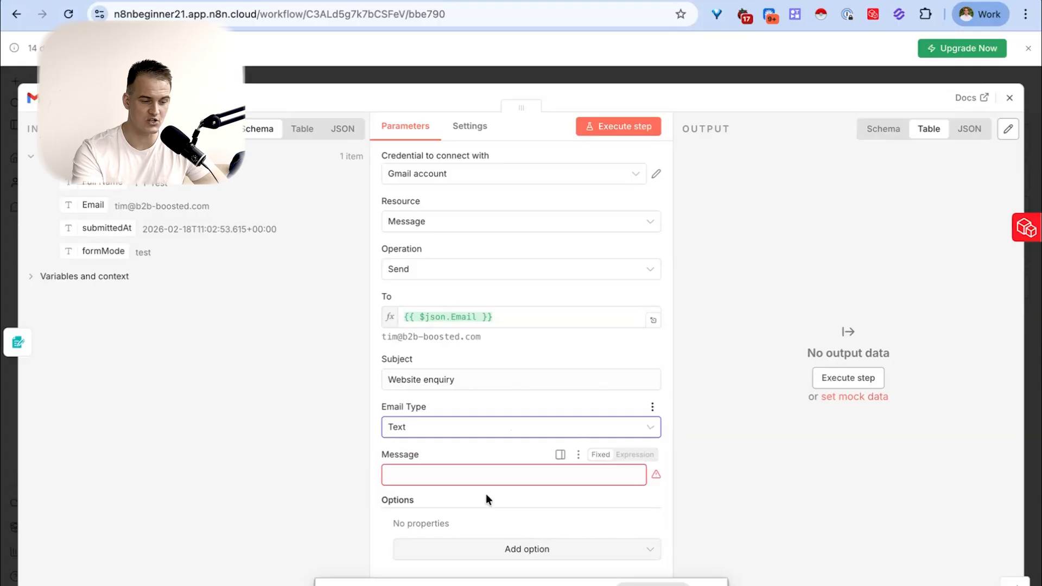
- Write the message in the expanded editor with a first-name greeting, "How are you?" and a "Best wishes," sign-off on separate lines
{"action": "left_click", "coordinate": [488, 472]}
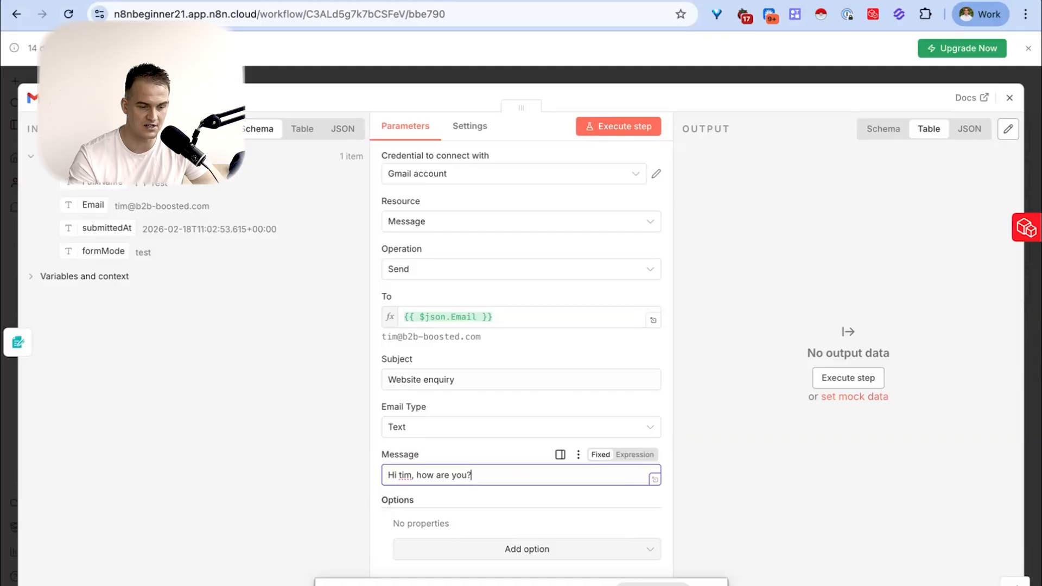
{"action": "left_click", "coordinate": [654, 481]}
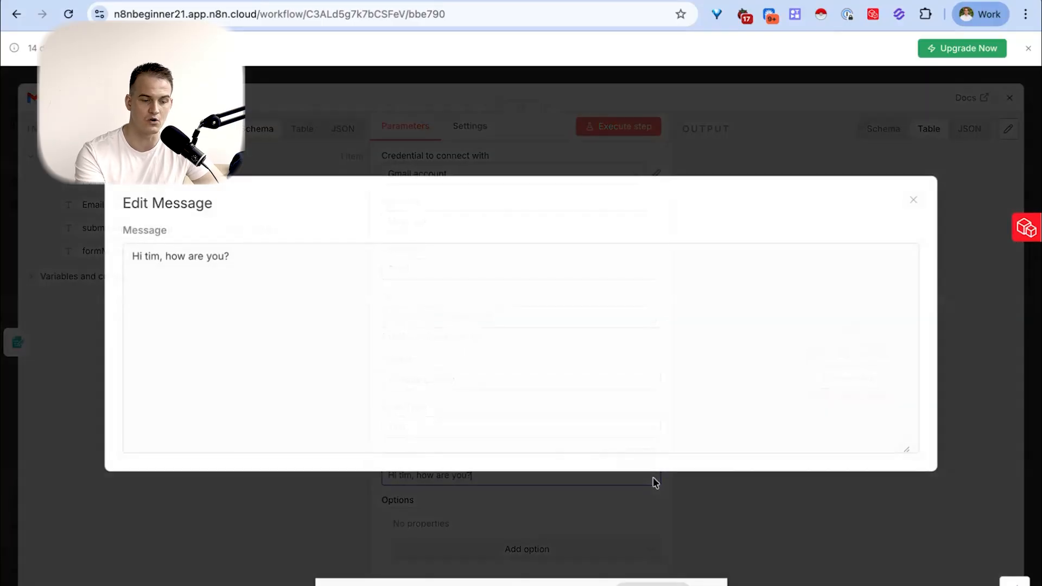
{"action": "left_click", "coordinate": [164, 256]}
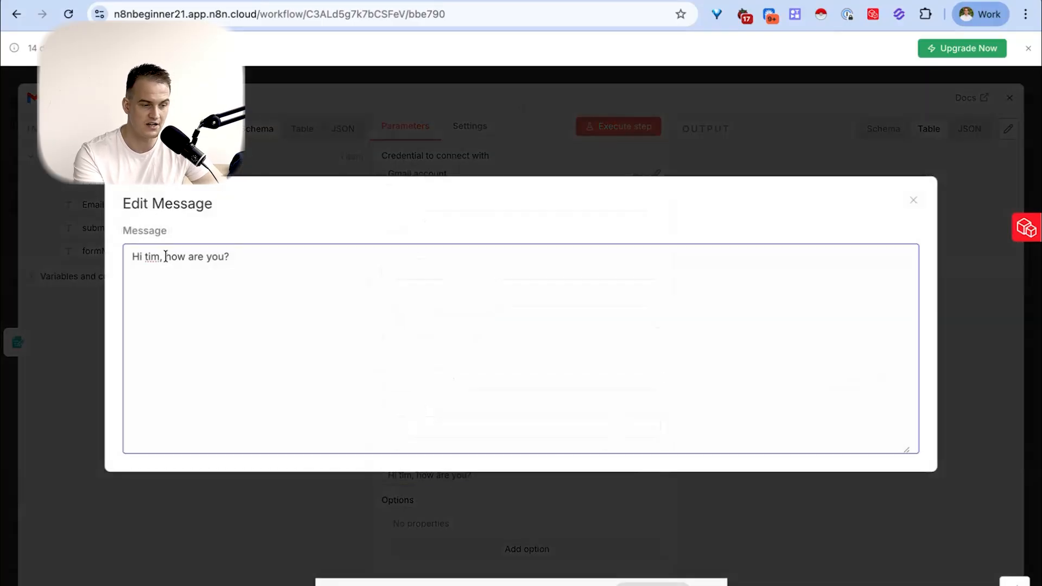
{"action": "type", "text": "\\"}
{"action": "key", "text": "Return"}
{"action": "key", "text": "Return"}
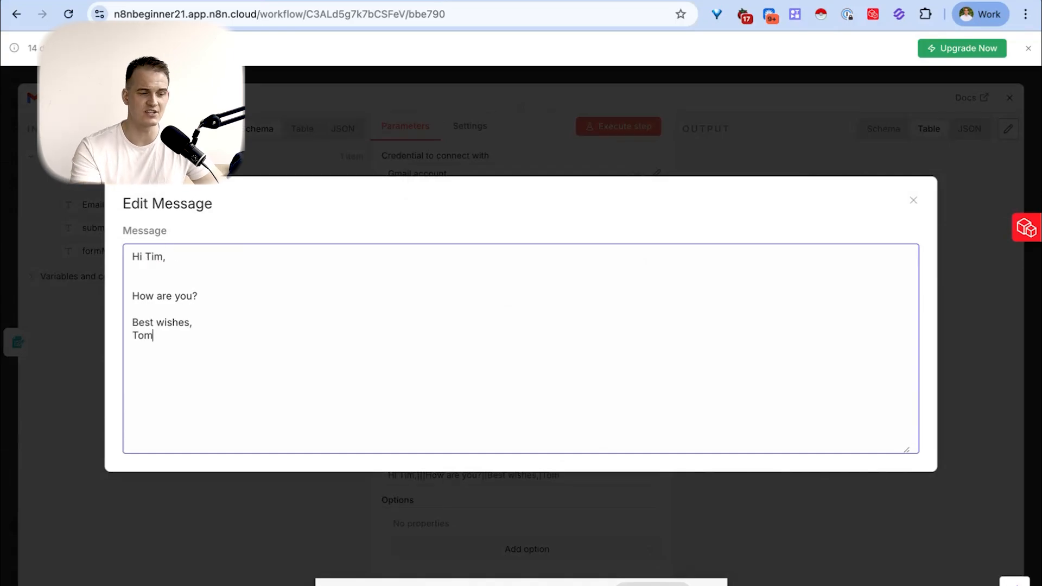
- Add "Here's the onboarding link: calendly.com" after "How are you?" and copy the whole message text
{"action": "key", "text": "ctrl+a"}
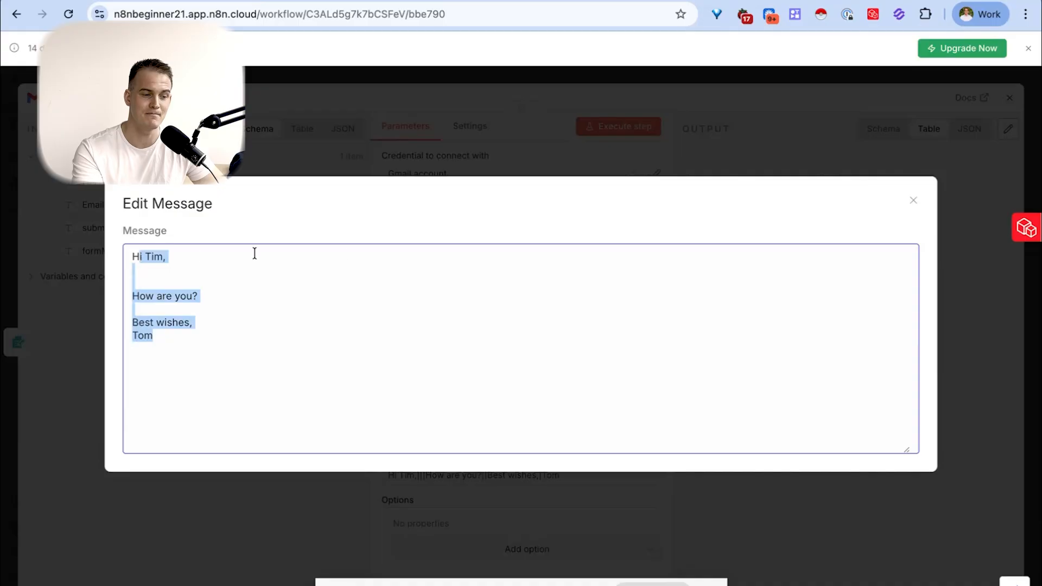
{"action": "left_click", "coordinate": [333, 337]}
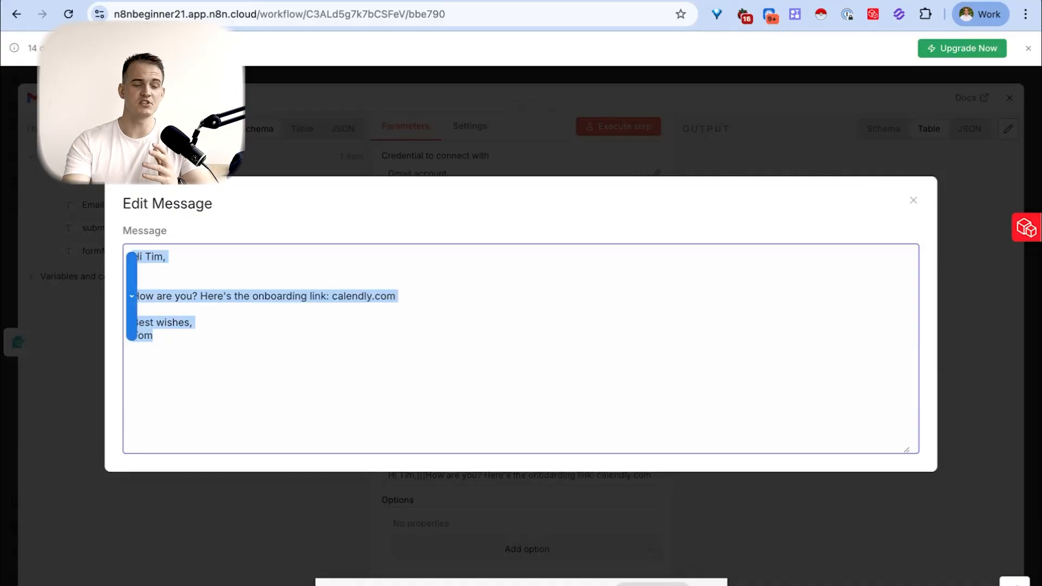
{"action": "left_click", "coordinate": [413, 365]}
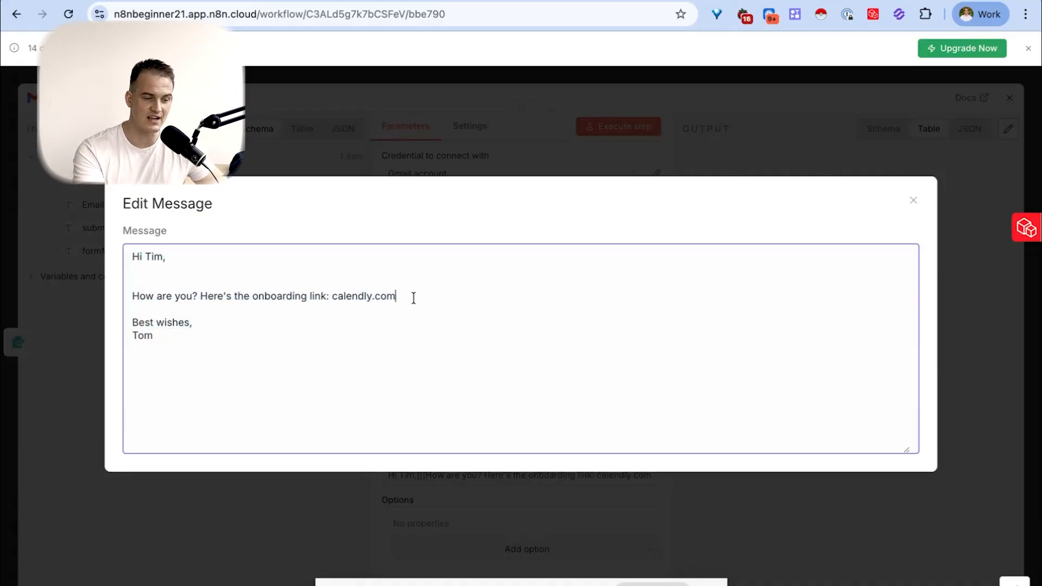
{"action": "left_click_drag", "start_coordinate": [414, 298], "coordinate": [260, 290]}
{"action": "left_click", "coordinate": [251, 328]}
{"action": "key", "text": "ctrl+a"}
{"action": "key", "text": "ctrl+c"}
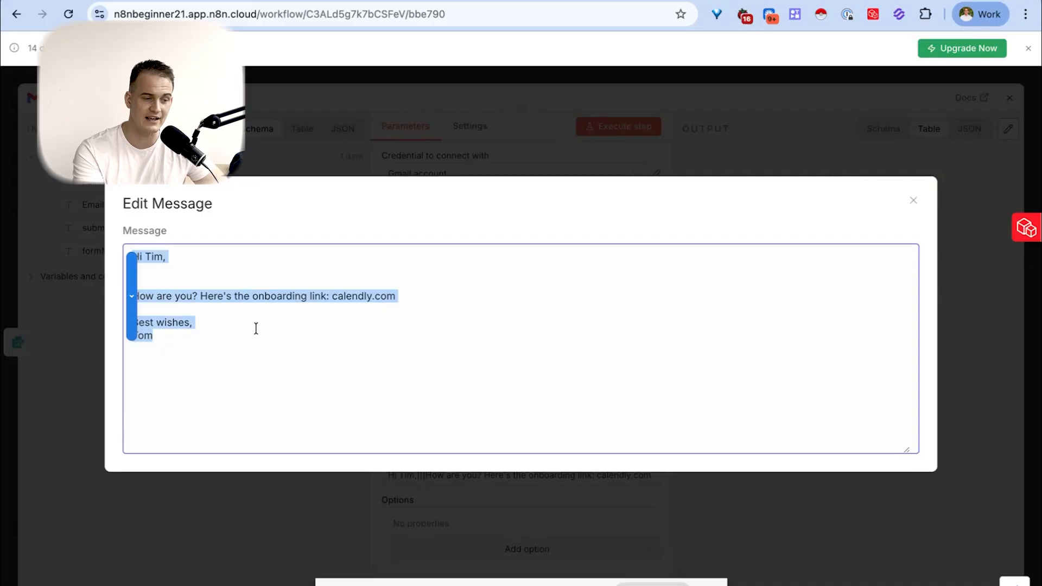
- Close the expanded message editor and set the email type to HTML
{"action": "left_click", "coordinate": [913, 201]}
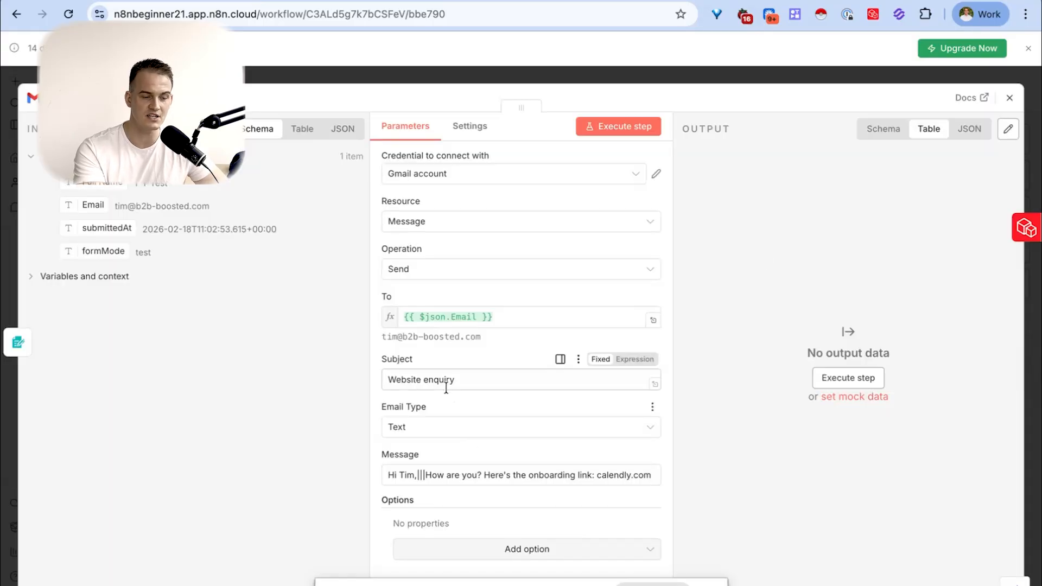
{"action": "left_click", "coordinate": [446, 436]}
{"action": "left_click", "coordinate": [464, 489]}
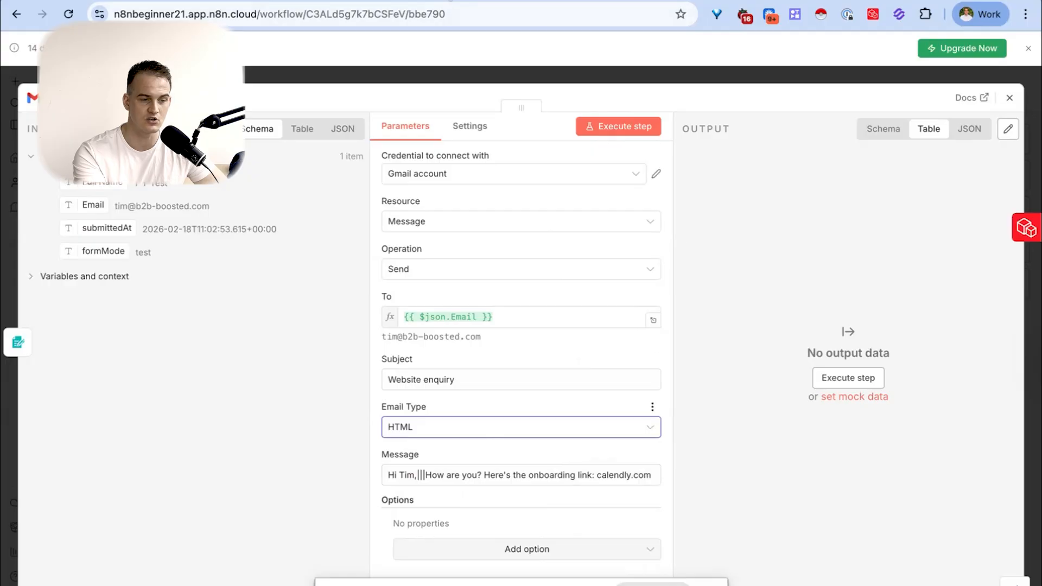
- Open ChatGPT in a new browser tab and send the prompt "turn this text into html for an n8n node:" followed by the copied message
{"action": "key", "text": "super+t"}
{"action": "type", "text": "chatgpt.com/auth/login?next=%2F%3Foai-dm%3D1"}
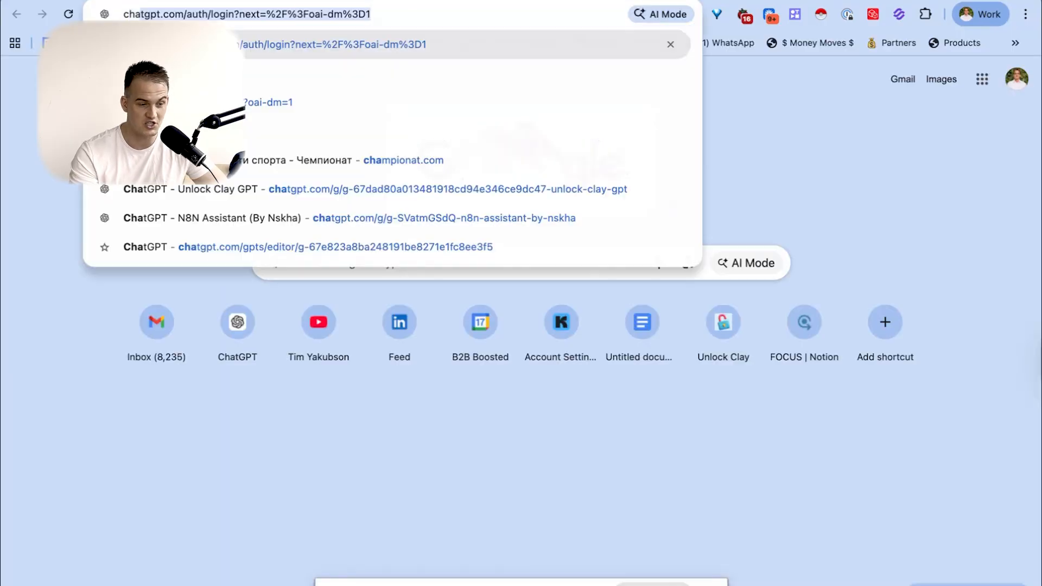
{"action": "key", "text": "Return"}
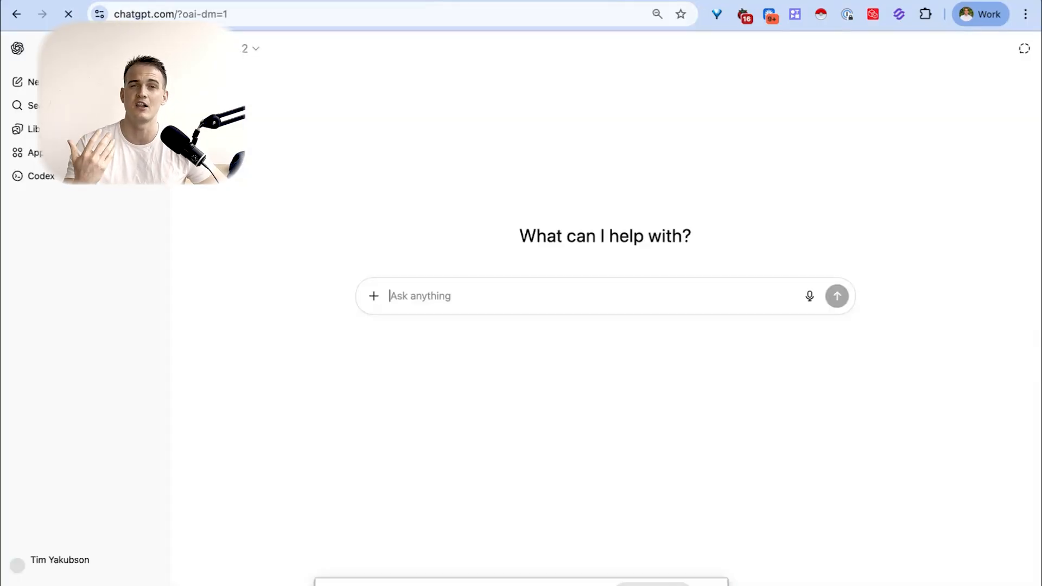
{"action": "type", "text": "turn this text into html"}
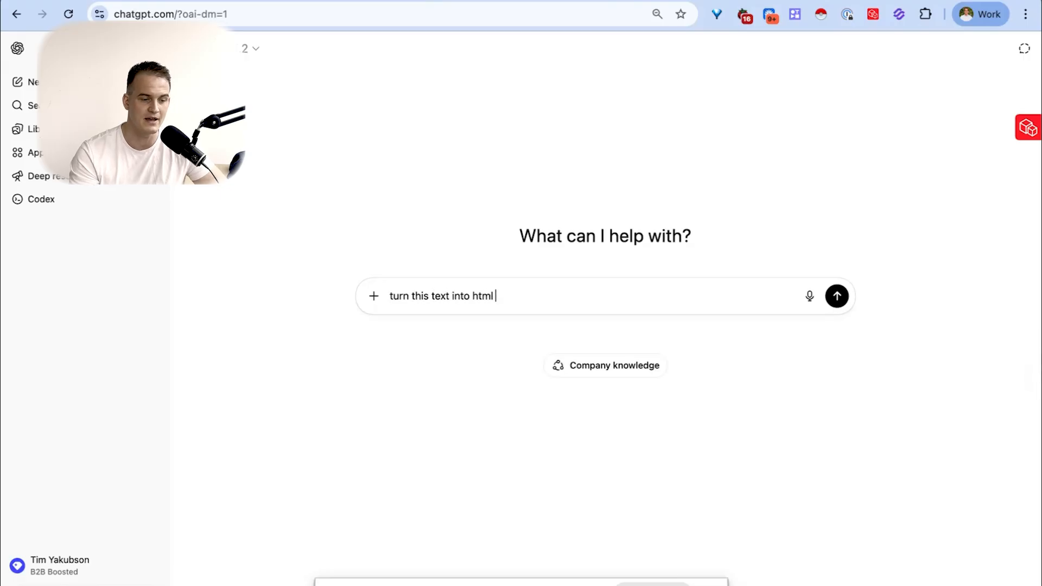
{"action": "type", "text": " for an n8n node"}
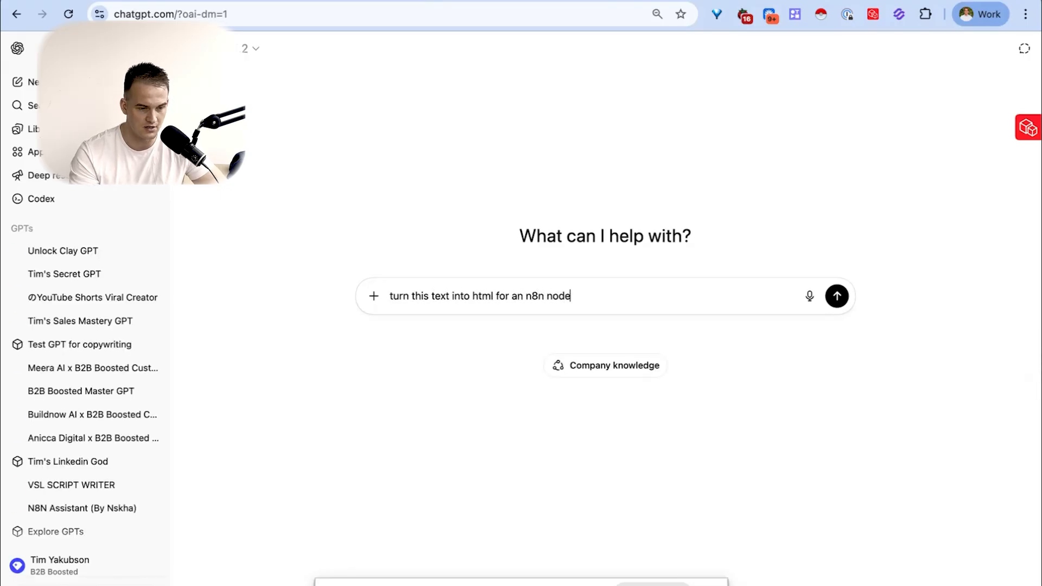
{"action": "type", "text": ":"}
{"action": "key", "text": "ctrl+v"}
{"action": "key", "text": "Return"}
- Copy the generated HTML code, return to the n8n Gmail node and replace the plain message text with it
{"action": "left_click_drag", "start_coordinate": [774, 88], "coordinate": [763, 179]}
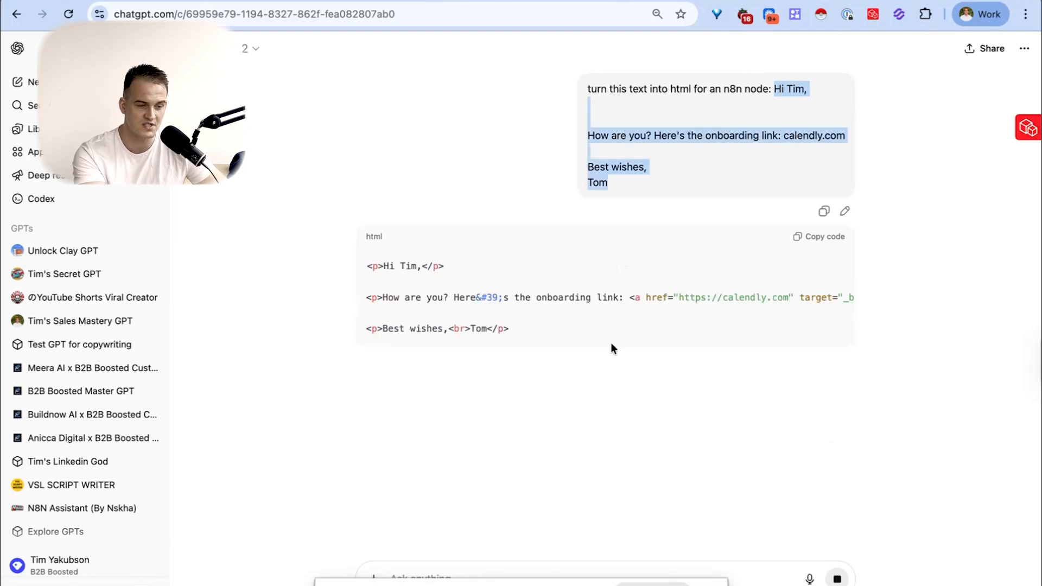
{"action": "left_click", "coordinate": [373, 265]}
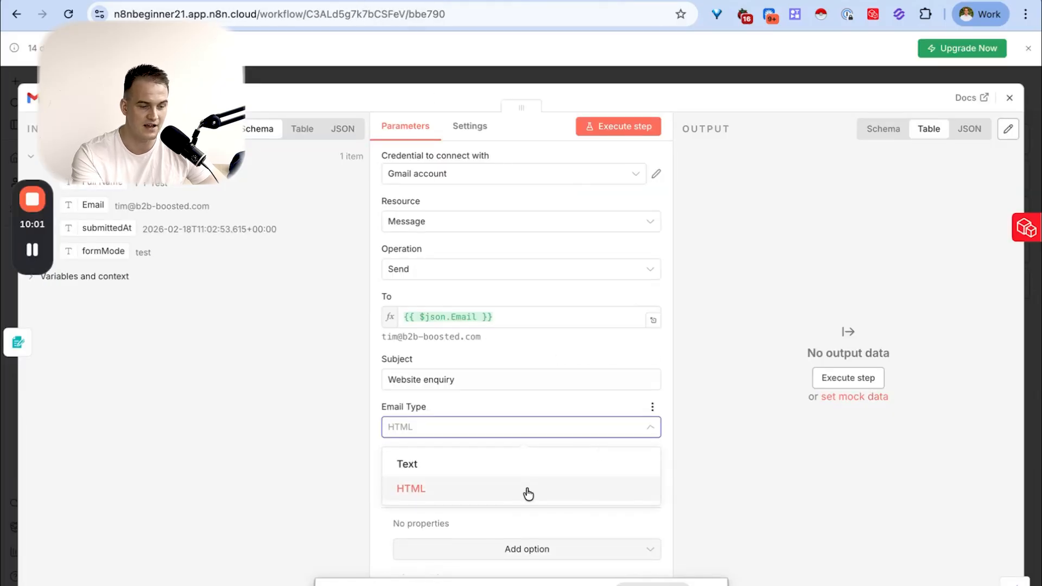
{"action": "left_click", "coordinate": [526, 493]}
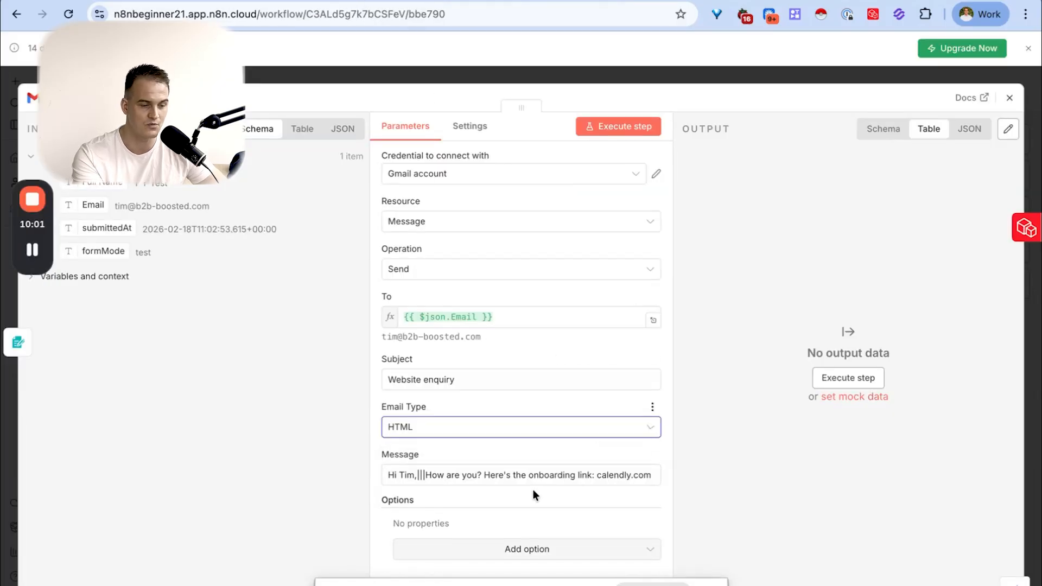
{"action": "left_click", "coordinate": [571, 472]}
{"action": "key", "text": "ctrl+a"}
{"action": "key", "text": "BackSpace"}
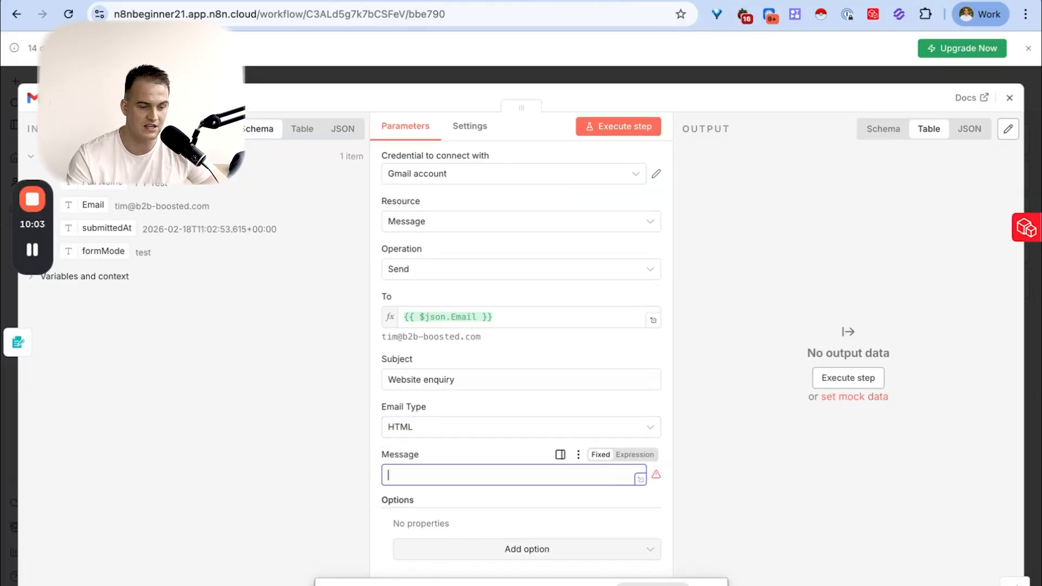
{"action": "left_click", "coordinate": [641, 482]}
{"action": "type", "text": "<p>Hi Tim,</p>  <p>How are you? Here&#39;s the onboarding link: <a href=\"https://calendly.com\" target=\"_blank\" rel=\"noopener noreferrer\">calendly.com</a></p>  <p>Best wishes,<br>Tom</p>"}
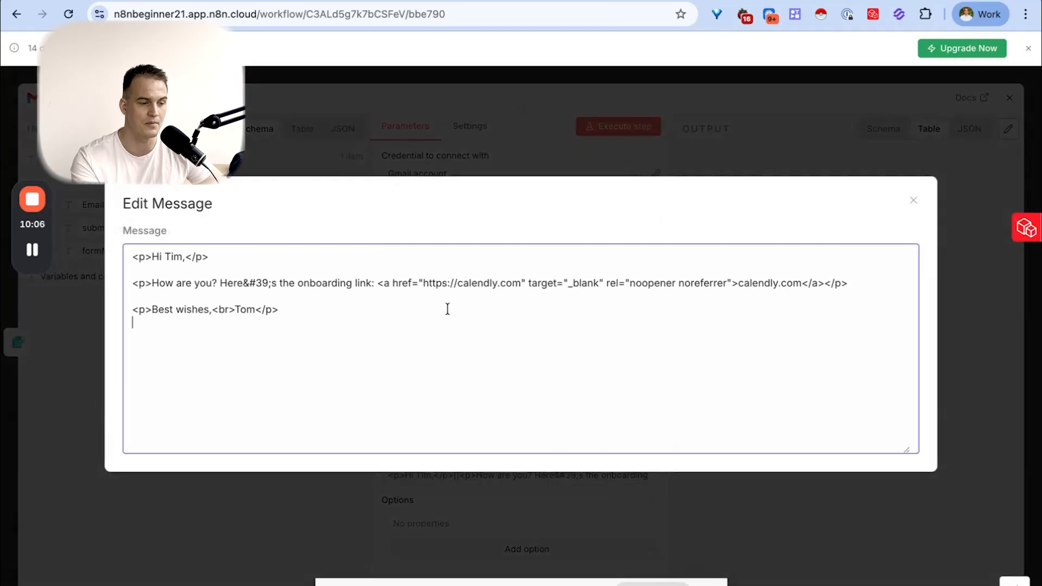
{"action": "left_click", "coordinate": [561, 169]}
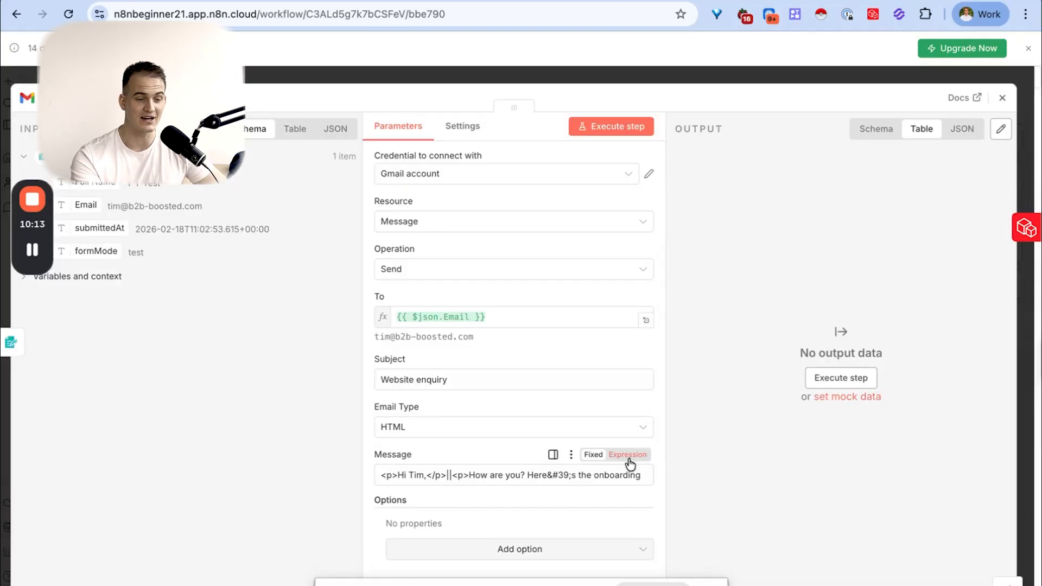
- Switch the Message parameter to an expression and preview its result rendered as HTML in the expanded editor
{"action": "left_click", "coordinate": [628, 456]}
{"action": "left_click", "coordinate": [646, 543]}
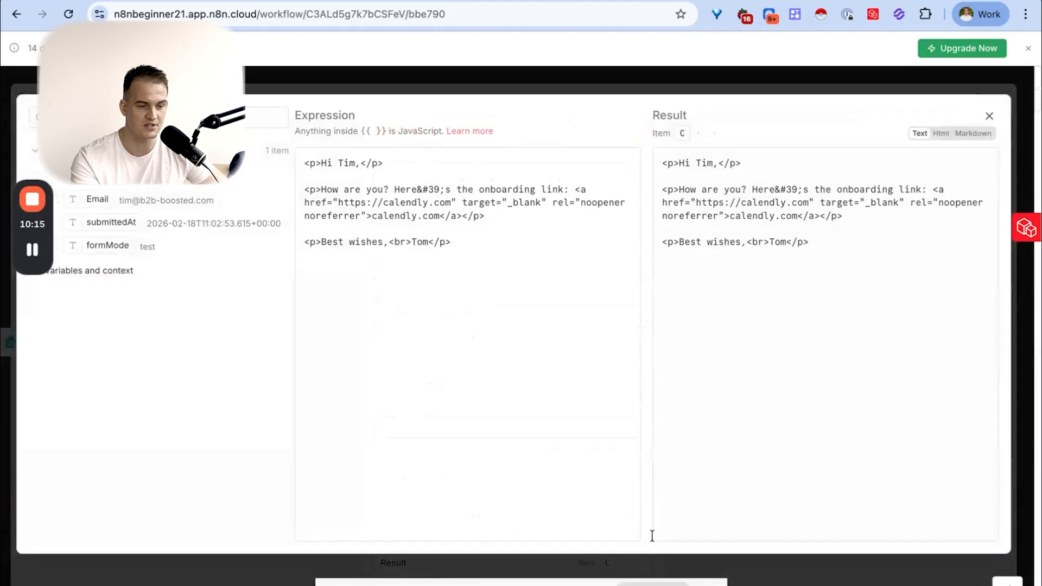
{"action": "left_click", "coordinate": [940, 136]}
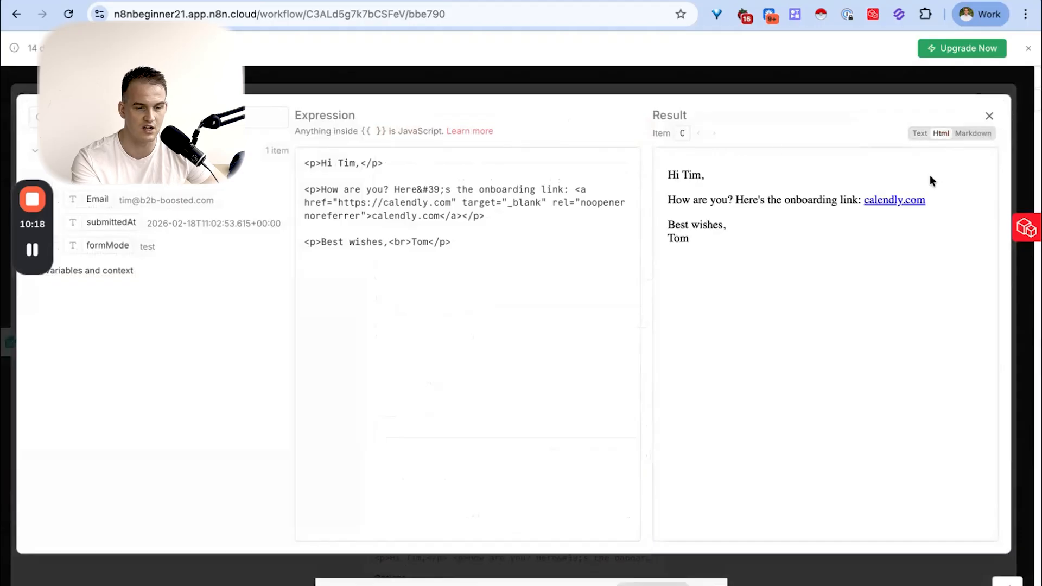
{"action": "left_click_drag", "start_coordinate": [798, 216], "coordinate": [663, 167]}
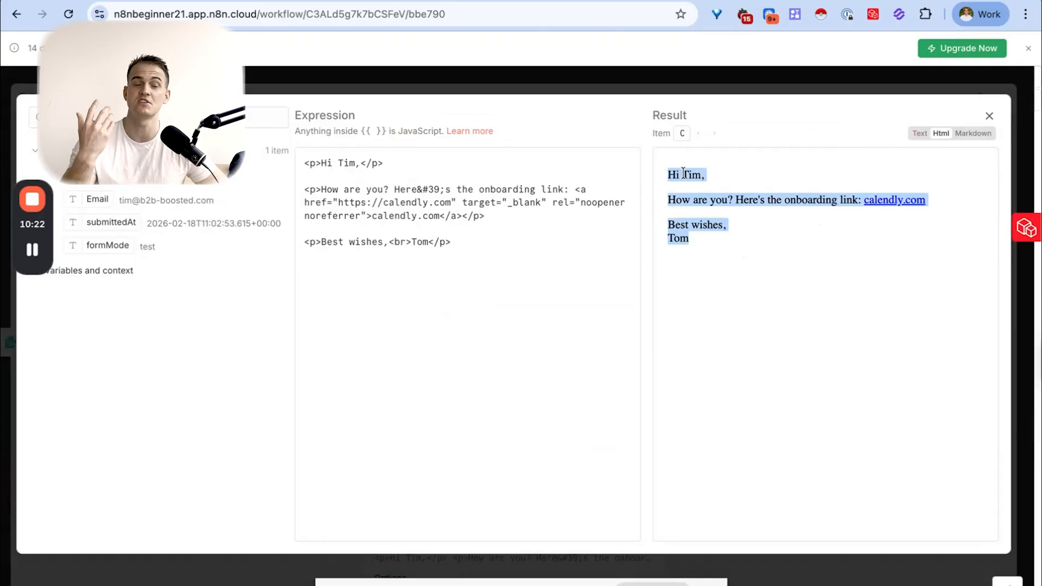
{"action": "left_click_drag", "start_coordinate": [929, 200], "coordinate": [864, 200]}
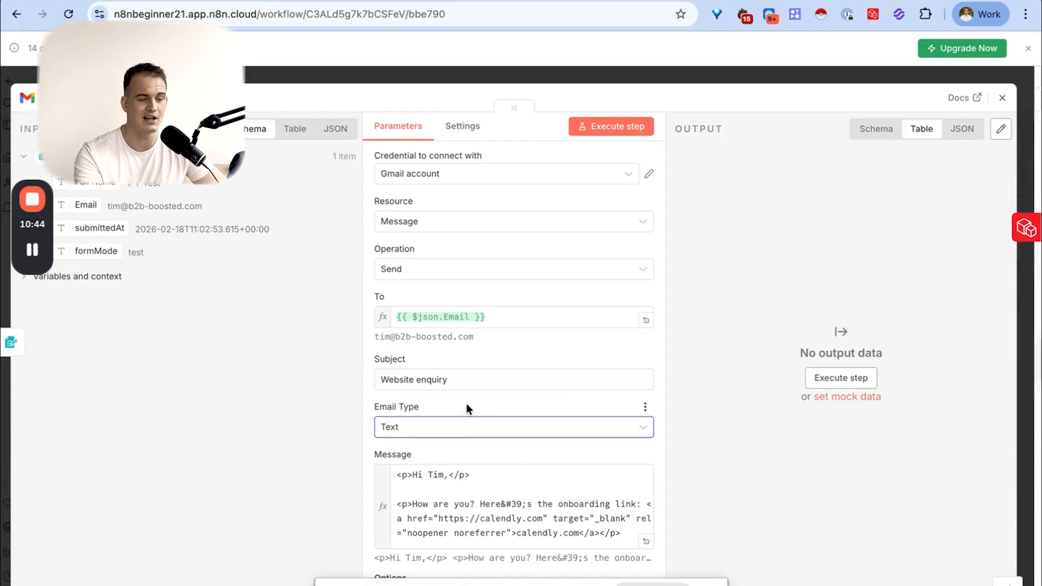
{"action": "scroll", "coordinate": [465, 406], "scroll_direction": "down", "scroll_amount": 2}
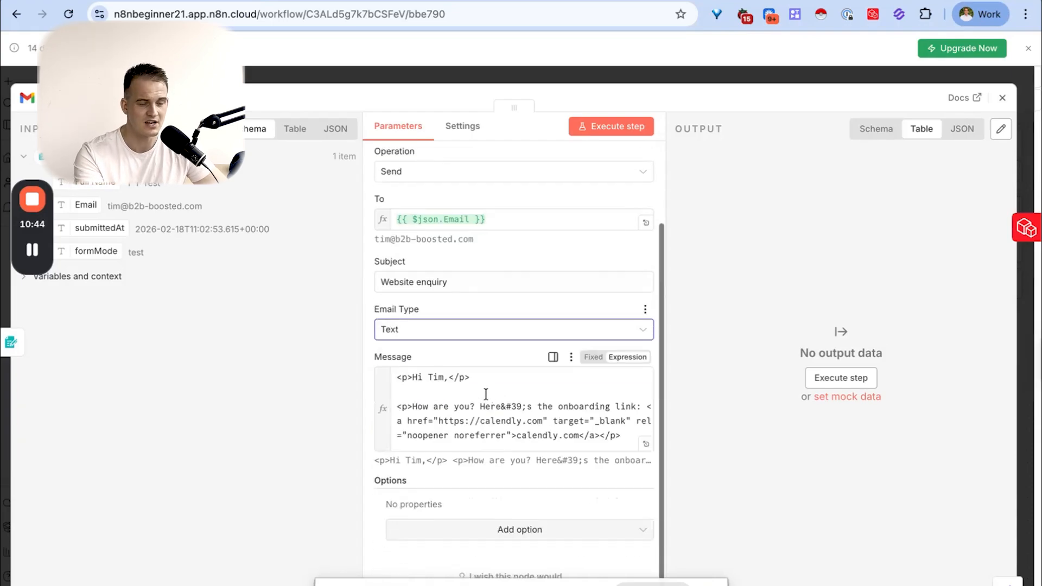
{"action": "left_click", "coordinate": [441, 338]}
{"action": "left_click", "coordinate": [444, 332]}
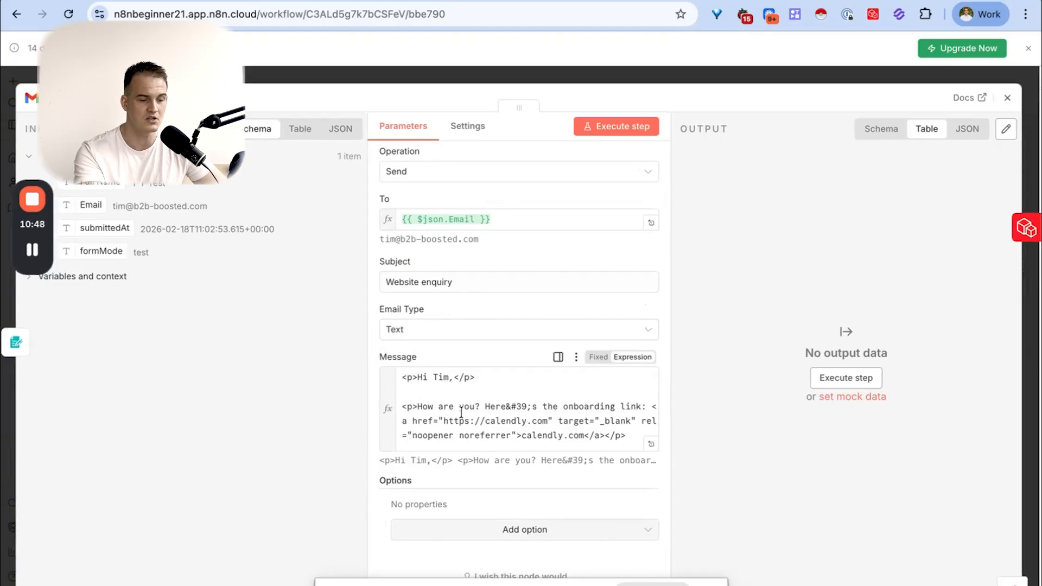
- Clear the HTML from the Gmail node's Message parameter and open it as an empty expression in the expanded editor
{"action": "left_click", "coordinate": [599, 356]}
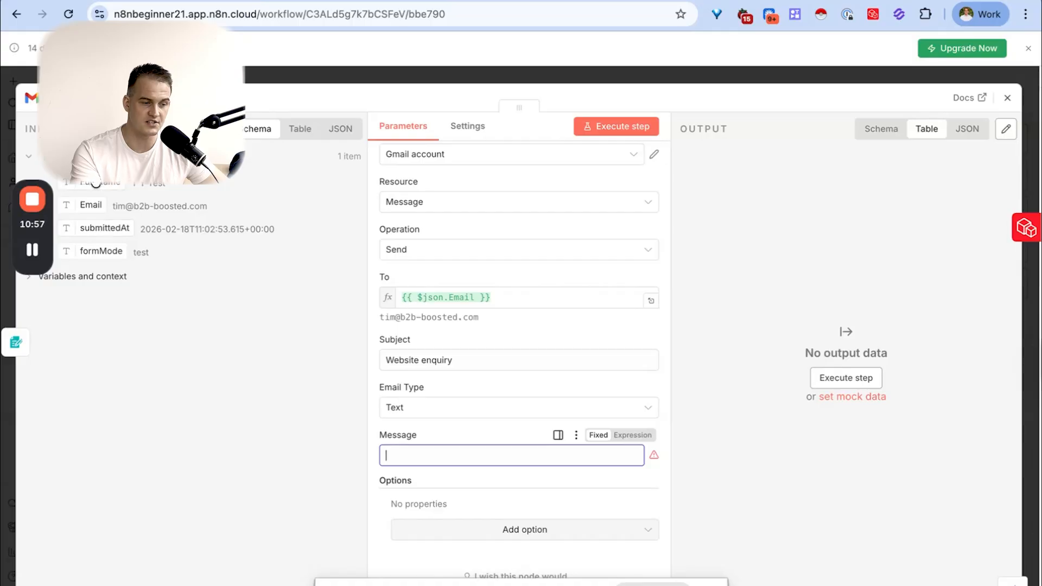
{"action": "left_click", "coordinate": [630, 435]}
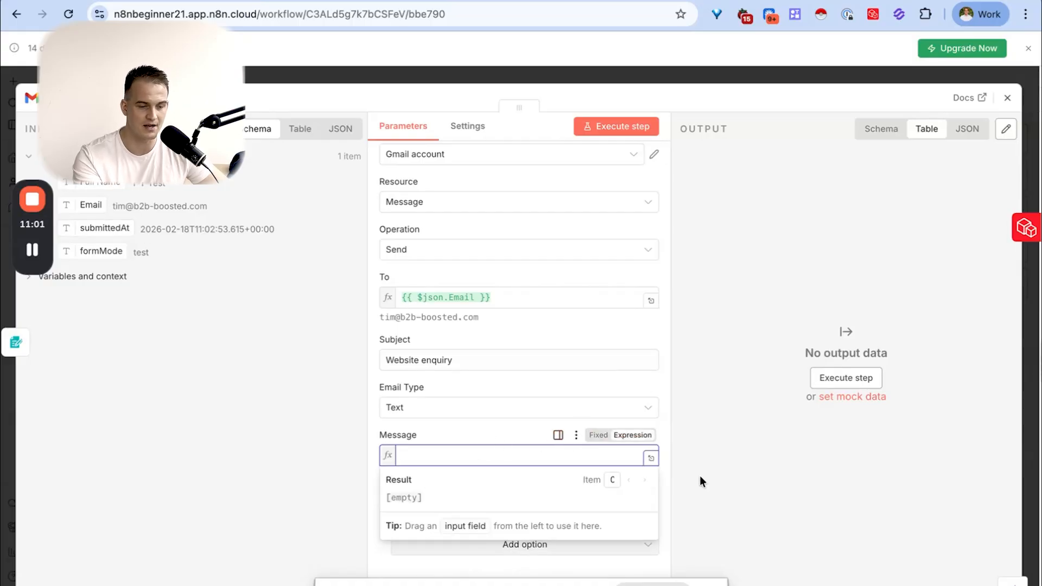
{"action": "left_click", "coordinate": [651, 458]}
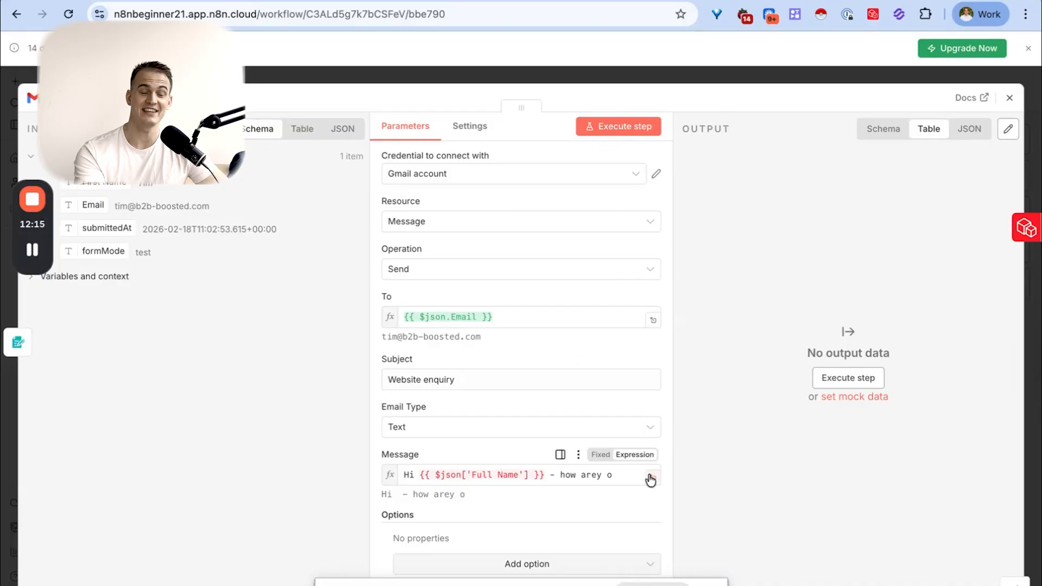
{"action": "left_click", "coordinate": [649, 478]}
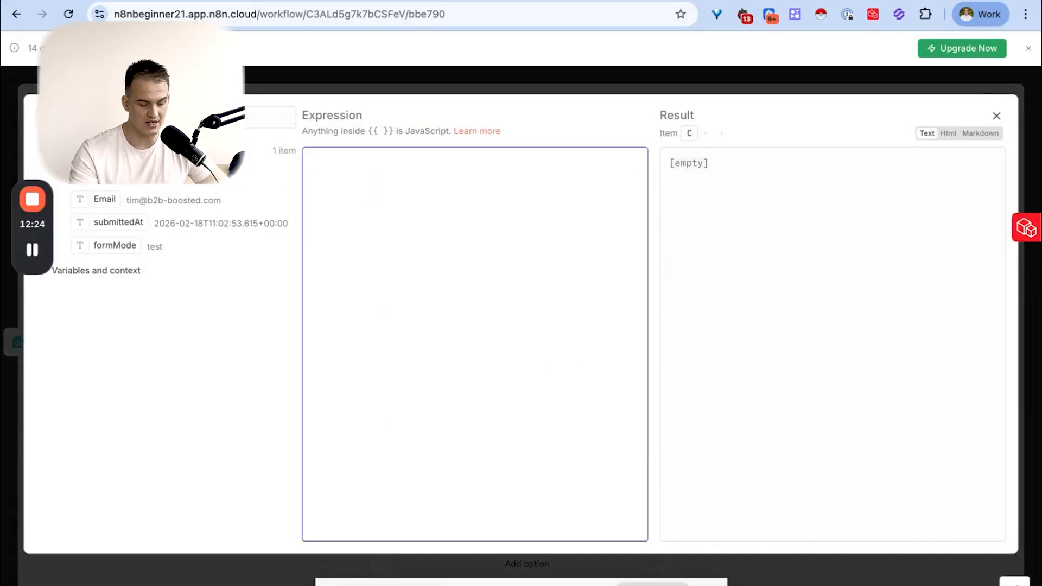
- Write the greeting "Hi {{ $json['First Name'] }}, how are you?" using the mapped First Name form field, followed by a blank line
{"action": "type", "text": "Hi"}
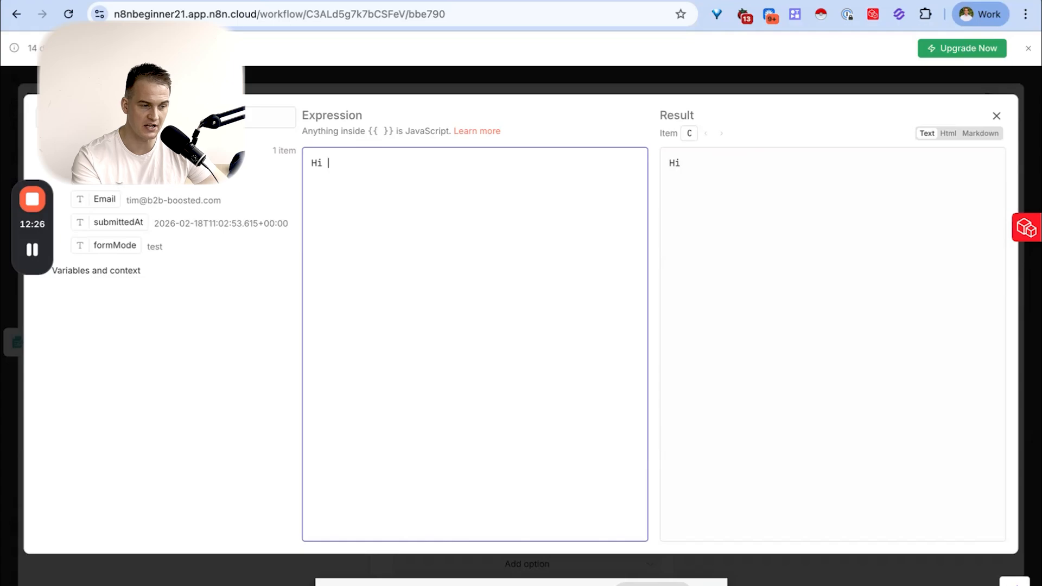
{"action": "left_click_drag", "start_coordinate": [111, 176], "coordinate": [328, 164]}
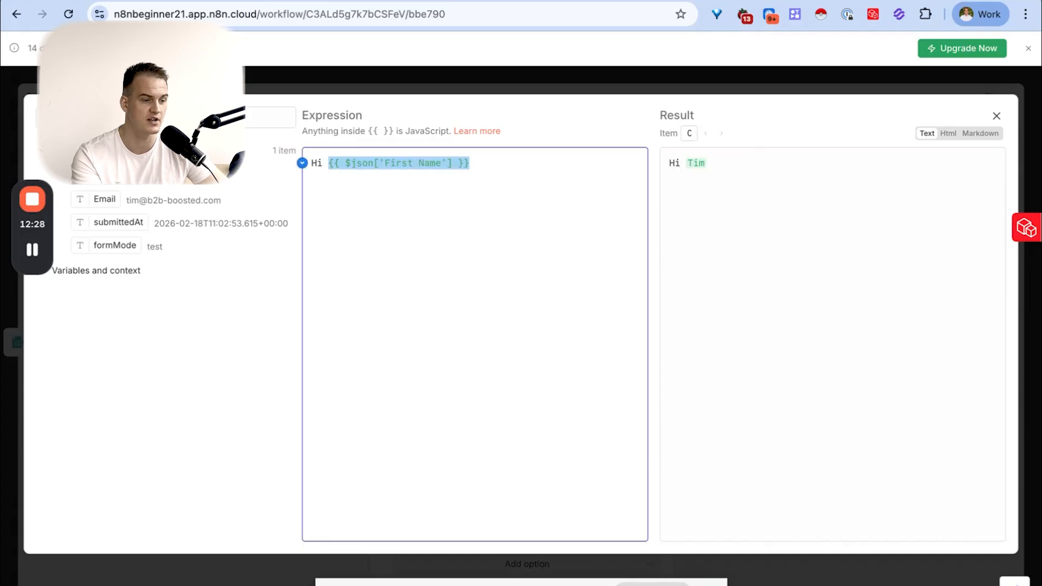
{"action": "left_click", "coordinate": [513, 158]}
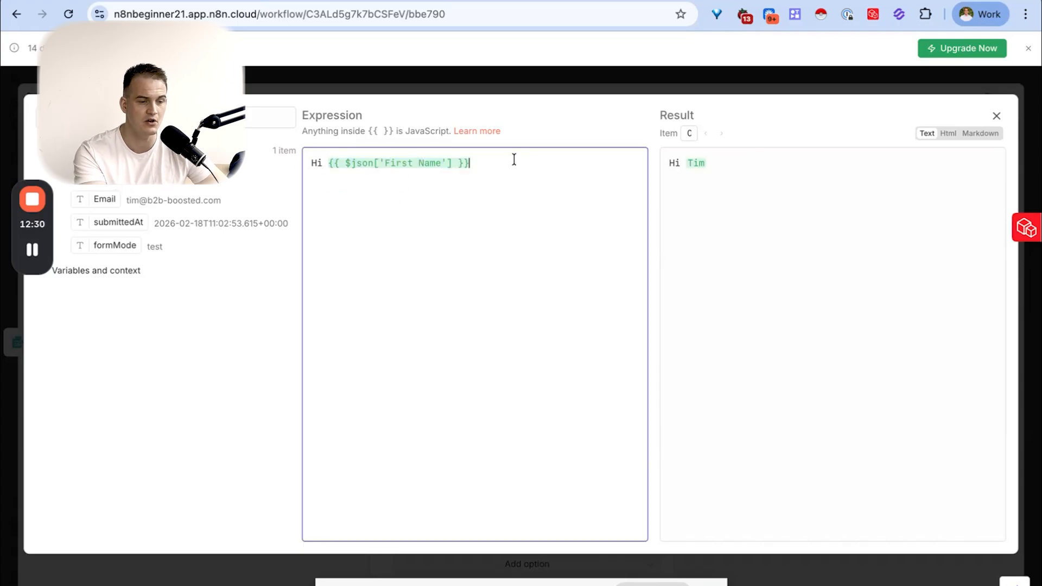
{"action": "type", "text": ", how ar"}
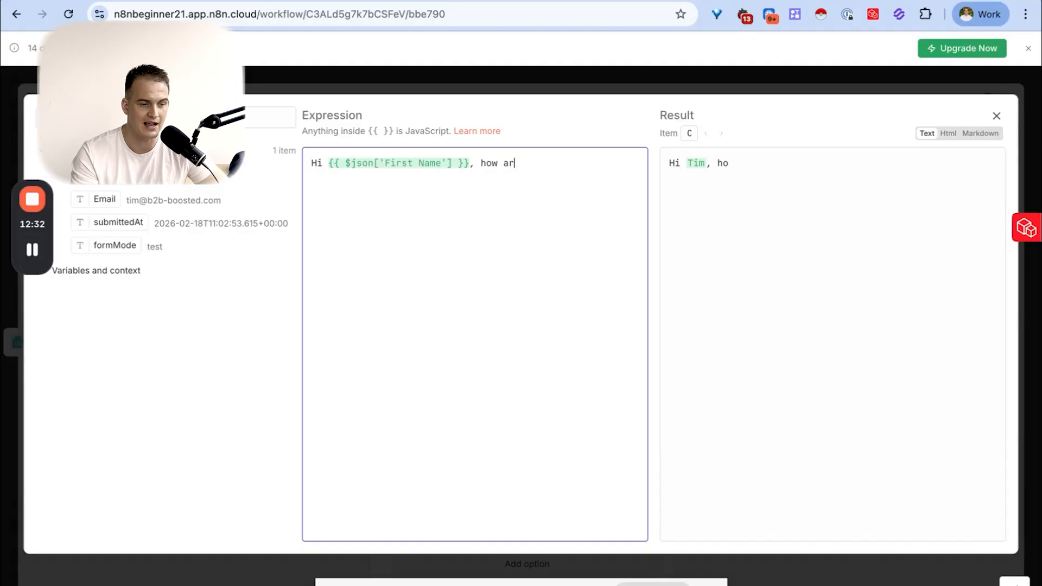
{"action": "type", "text": "e you?"}
{"action": "key", "text": "Return"}
{"action": "key", "text": "Return"}
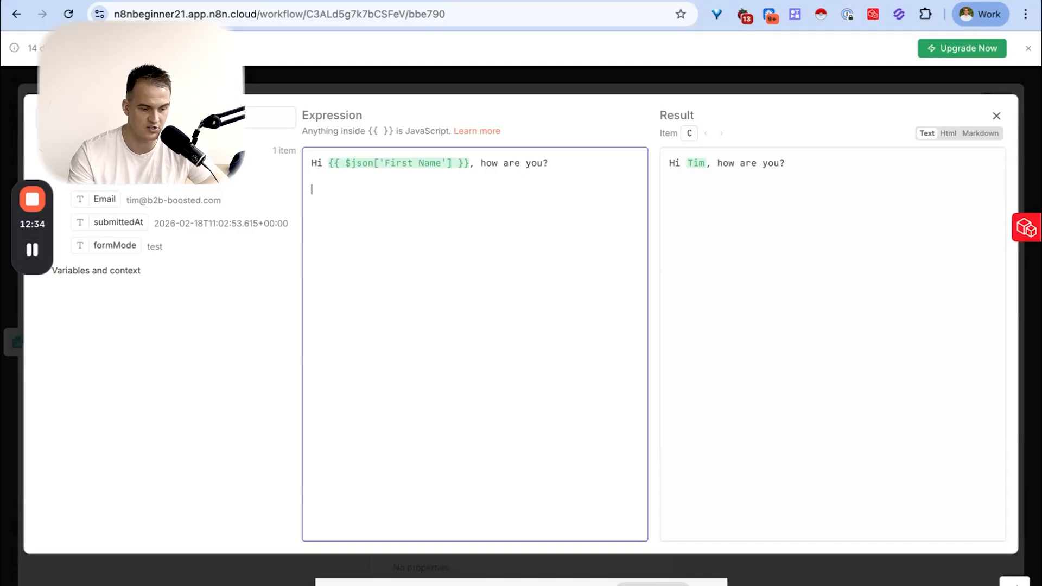
- Add the sign-off "Best wishes," with the sender's first name on the line below and close the expanded editor
{"action": "type", "text": "Best wishes,"}
{"action": "key", "text": "Return"}
{"action": "type", "text": "Tim"}
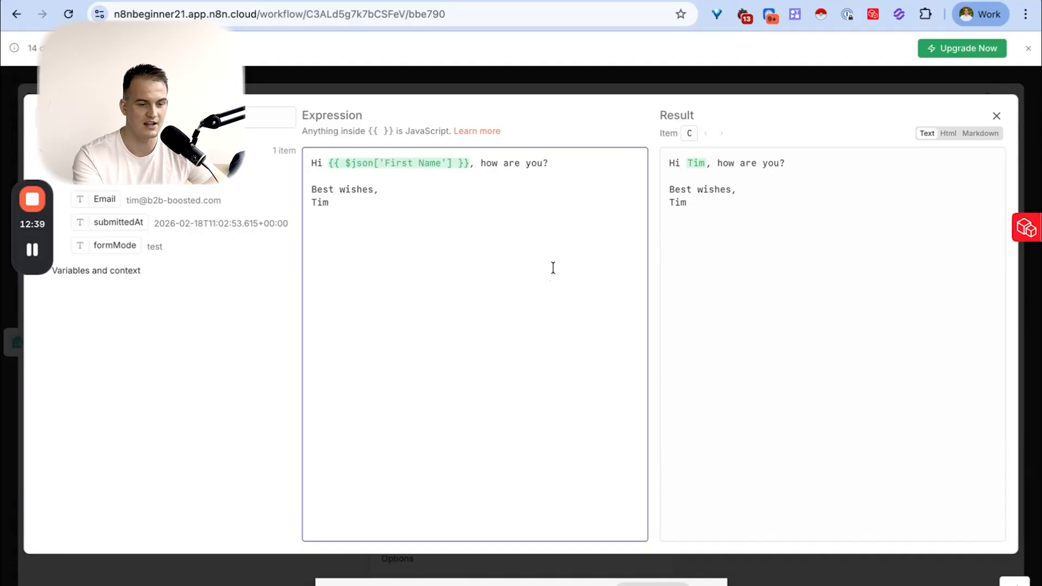
{"action": "left_click", "coordinate": [998, 119]}
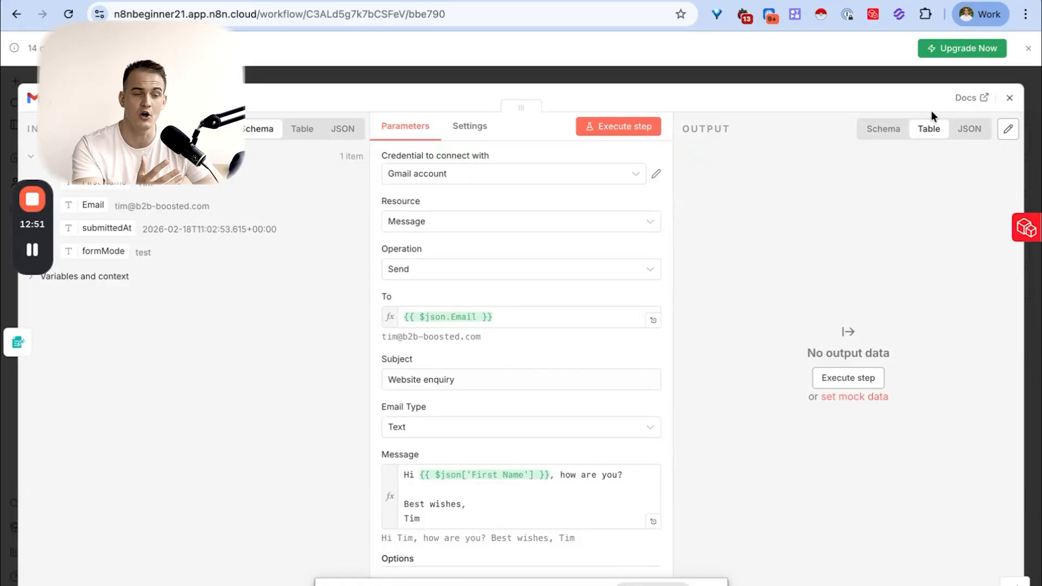
- Execute the Gmail step to send the test email and return to the workflow canvas
{"action": "scroll", "coordinate": [467, 304], "scroll_direction": "down", "scroll_amount": 3}
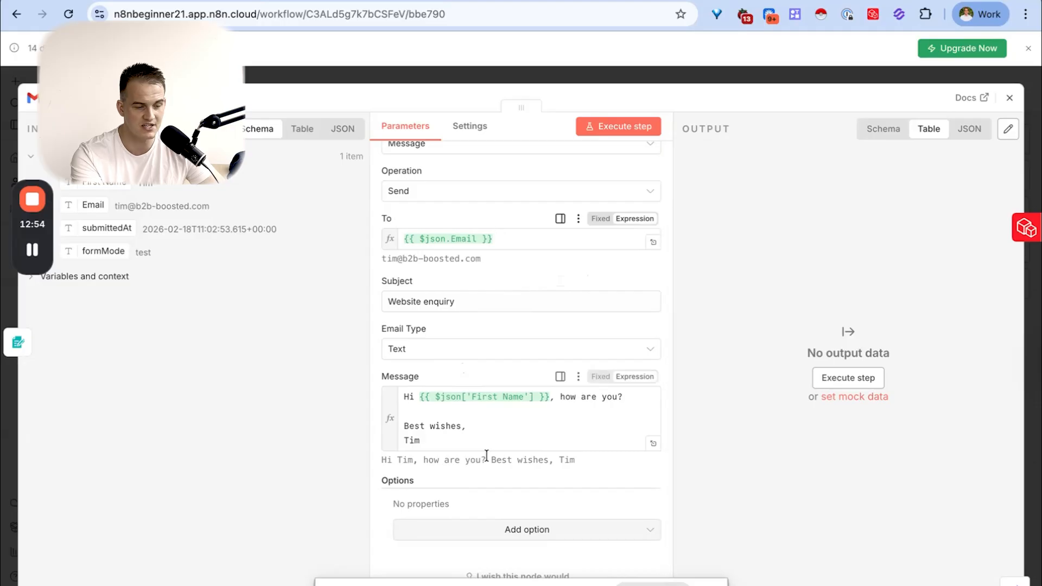
{"action": "left_click", "coordinate": [622, 128]}
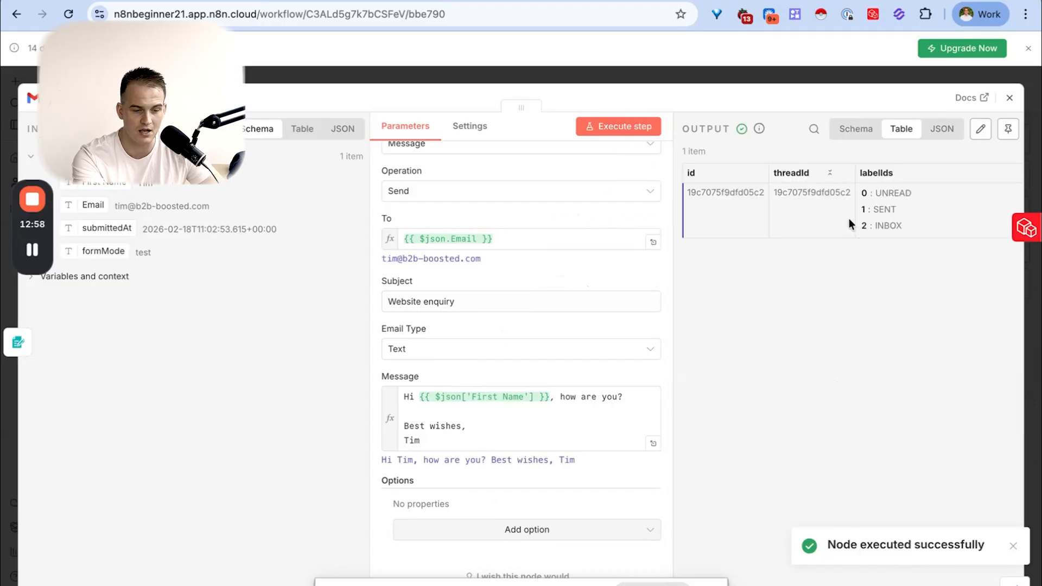
{"action": "left_click_drag", "start_coordinate": [829, 546], "coordinate": [968, 544]}
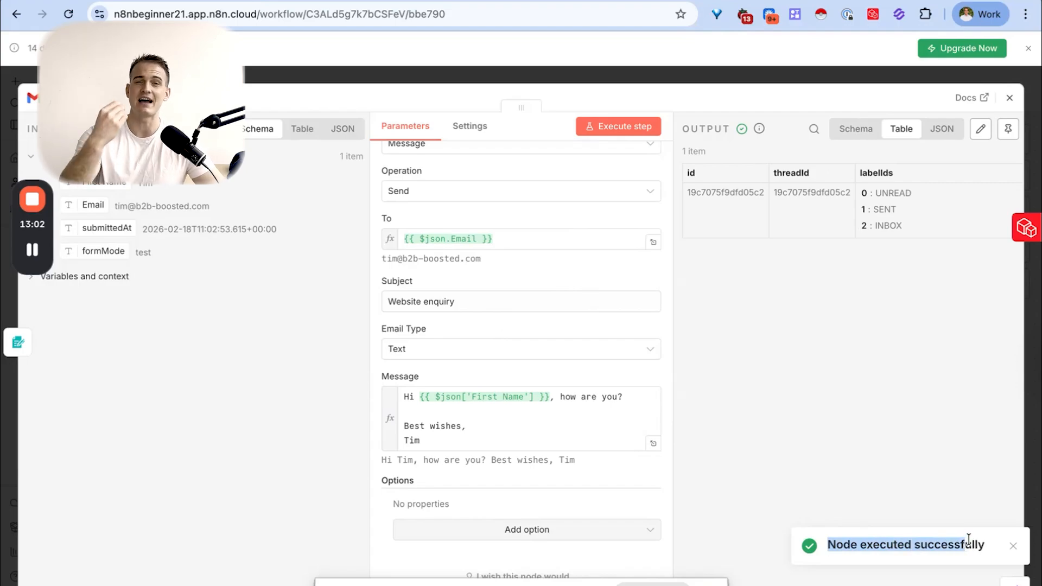
{"action": "left_click", "coordinate": [1009, 98]}
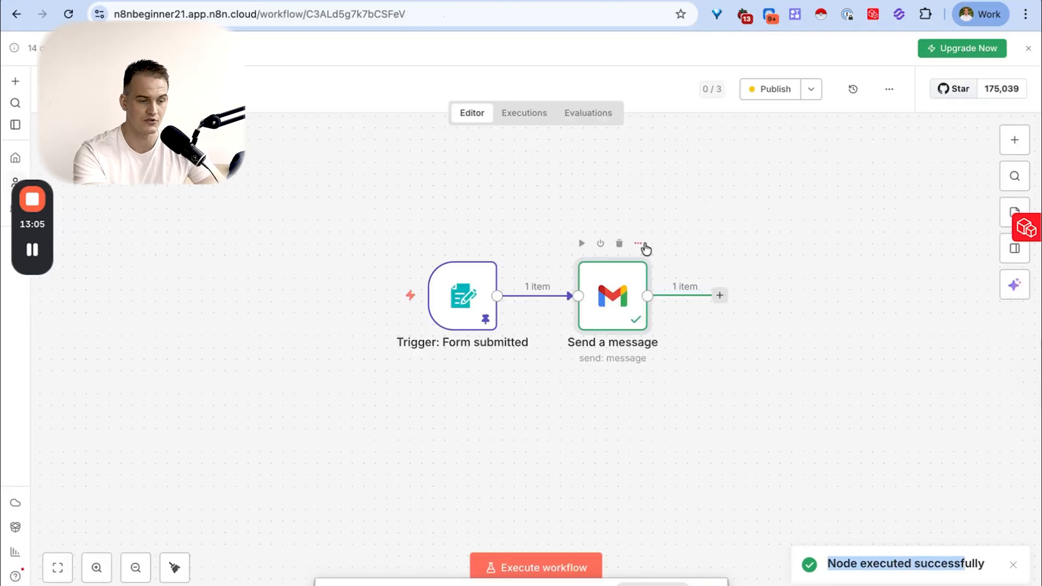
- Open the latest run in the workflow's executions and inspect the Gmail node's output in Schema and JSON views
{"action": "left_click", "coordinate": [526, 114]}
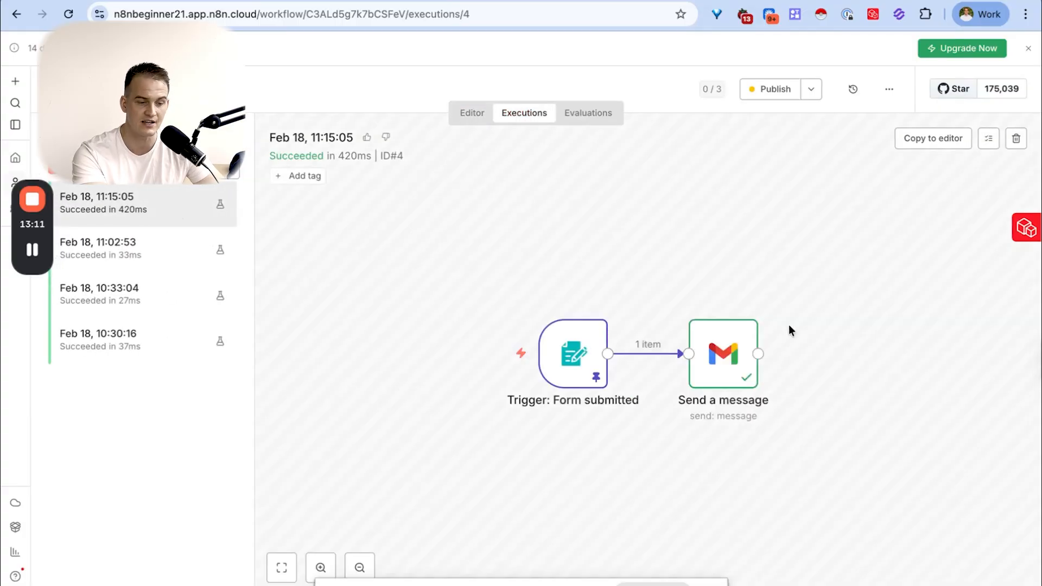
{"action": "double_click", "coordinate": [745, 369]}
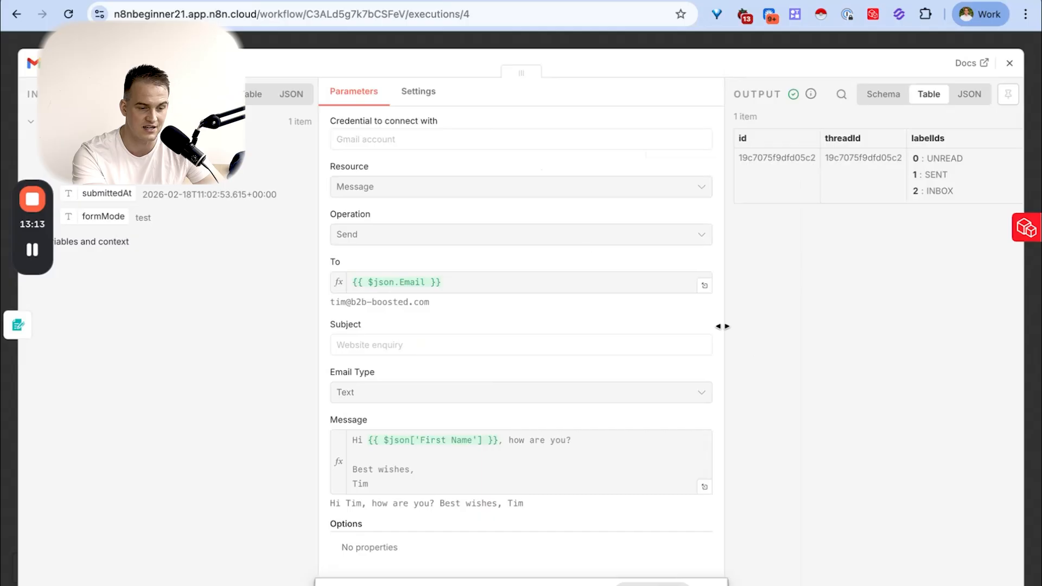
{"action": "scroll", "coordinate": [930, 168], "scroll_direction": "right", "scroll_amount": 2}
{"action": "left_click", "coordinate": [883, 96]}
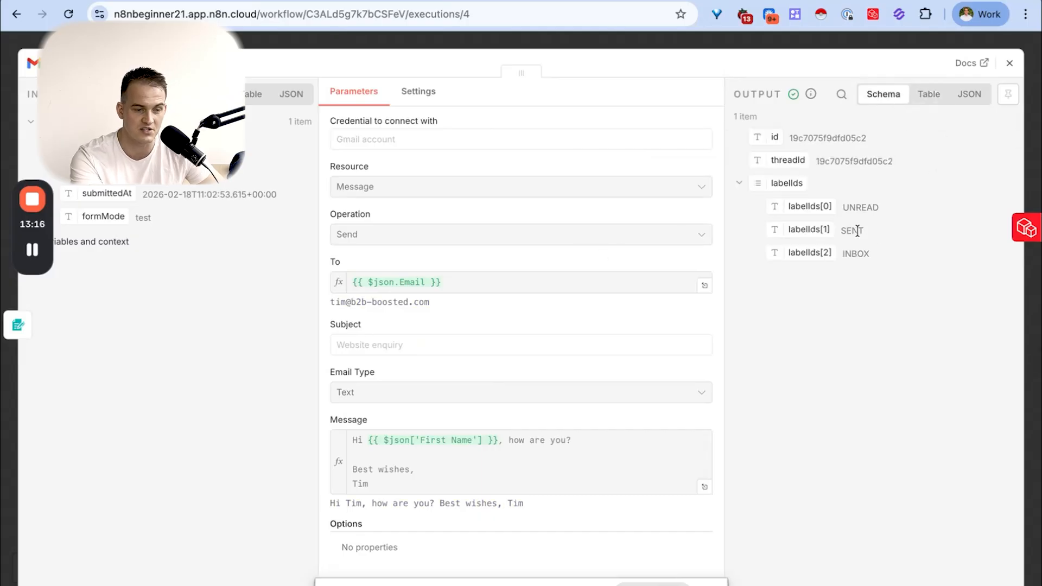
{"action": "left_click", "coordinate": [962, 100]}
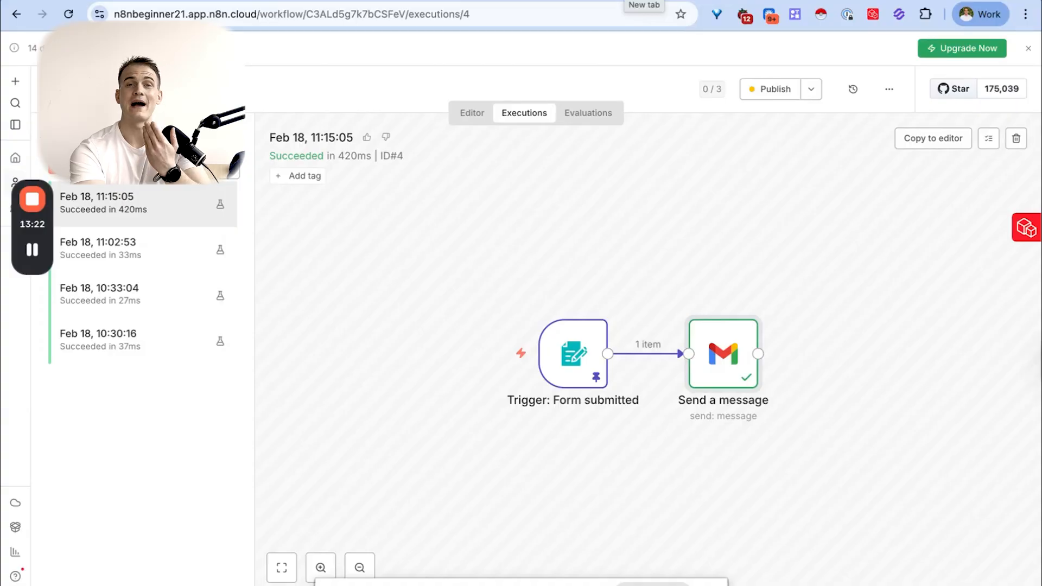
- Open Gmail in a new browser tab and examine the received "Website enquiry" email's text and its n8n attribution footer
{"action": "key", "text": "super+t"}
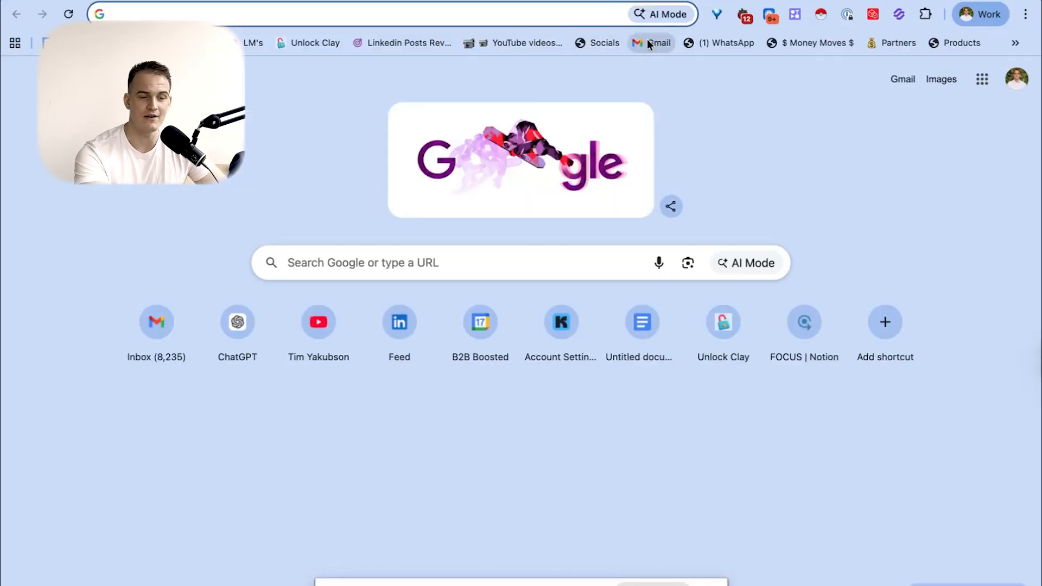
{"action": "left_click", "coordinate": [646, 39]}
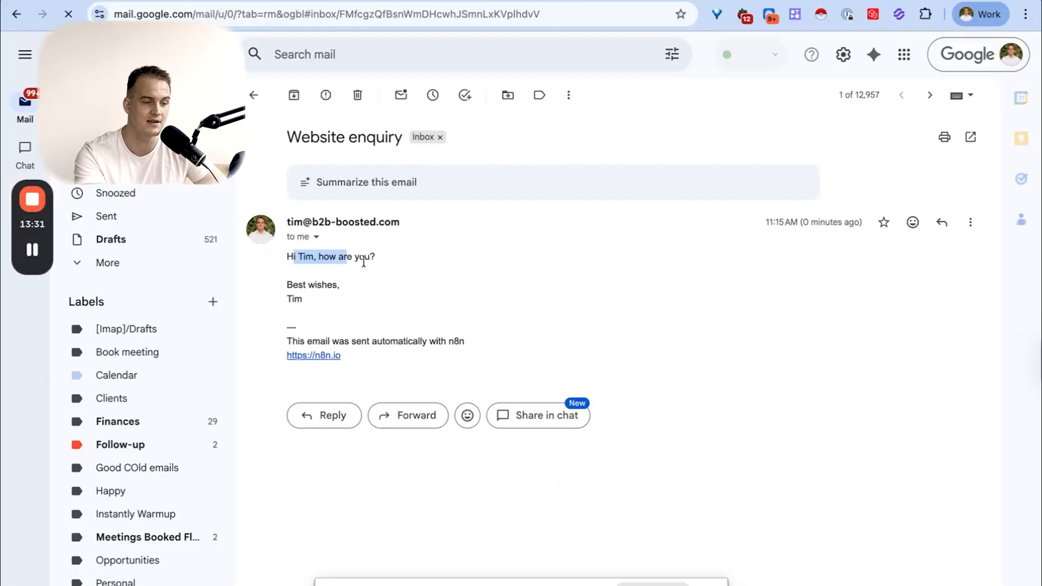
{"action": "left_click_drag", "start_coordinate": [364, 263], "coordinate": [333, 310]}
{"action": "left_click_drag", "start_coordinate": [285, 337], "coordinate": [419, 352]}
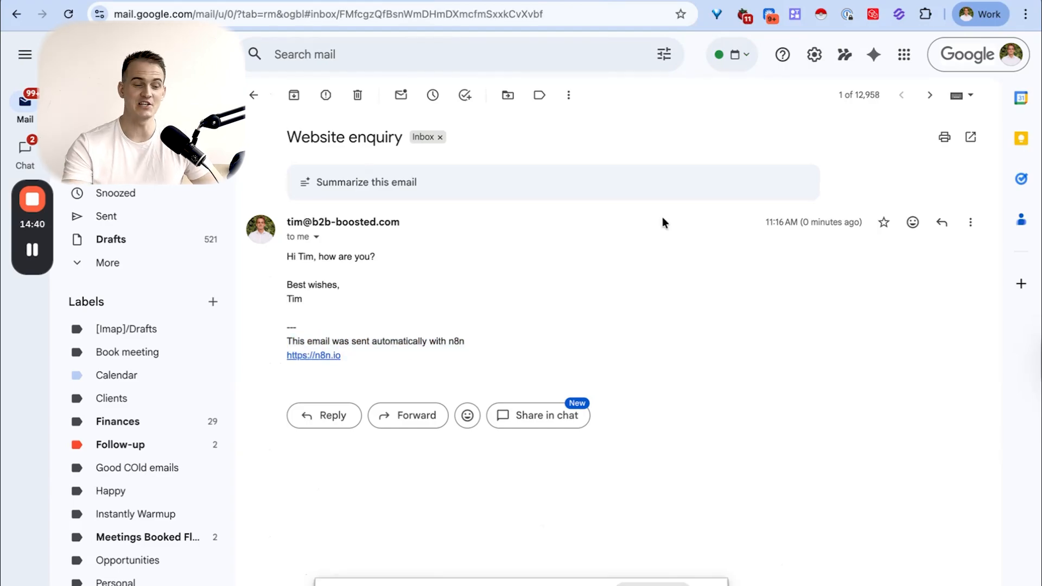
{"action": "left_click_drag", "start_coordinate": [347, 355], "coordinate": [275, 346]}
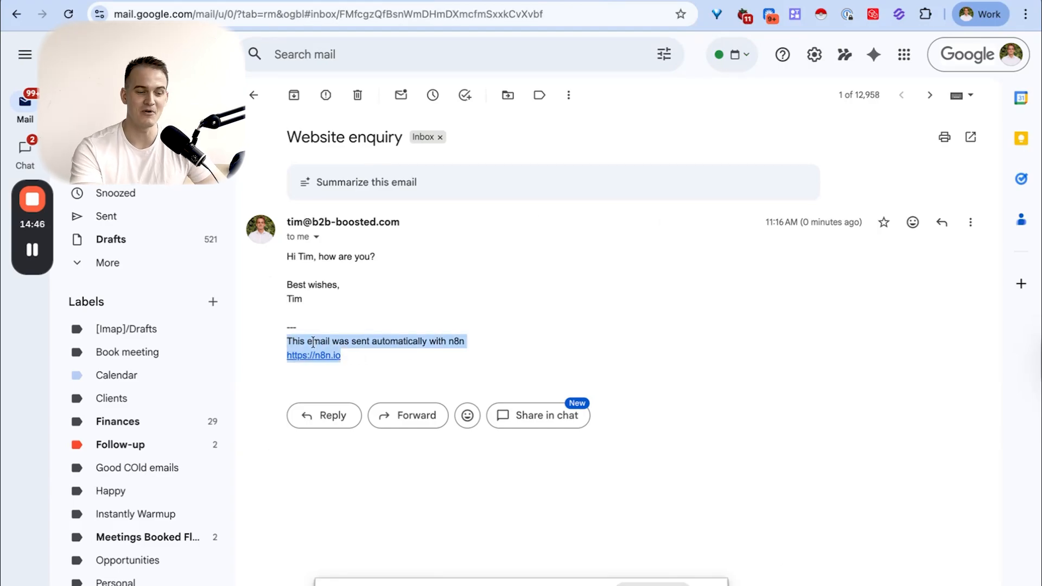
{"action": "left_click_drag", "start_coordinate": [363, 352], "coordinate": [368, 340]}
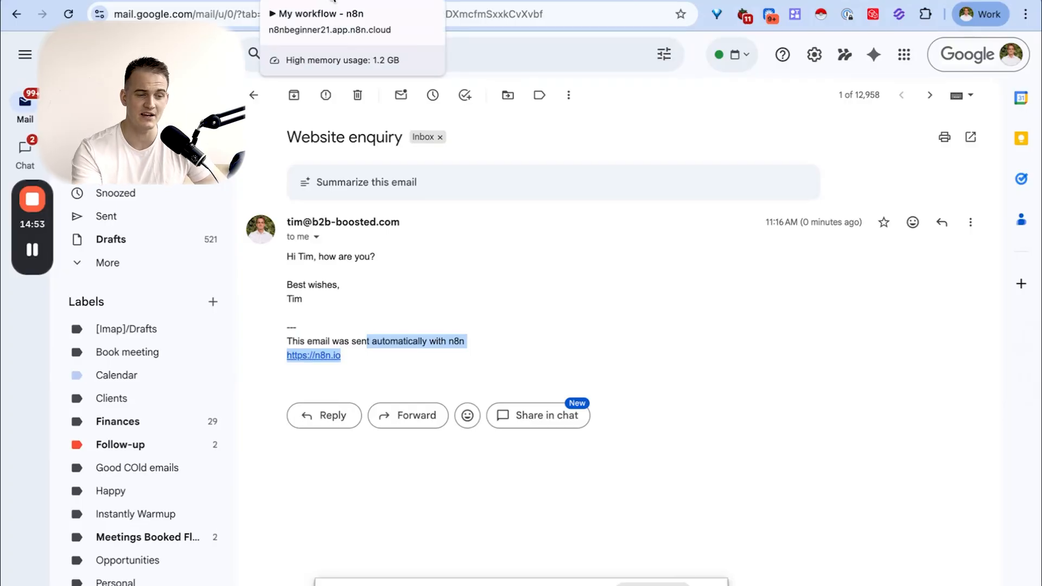
- Recheck the email's n8n footer, return to the Gmail node in n8n and pin its output data
{"action": "left_click", "coordinate": [333, 4]}
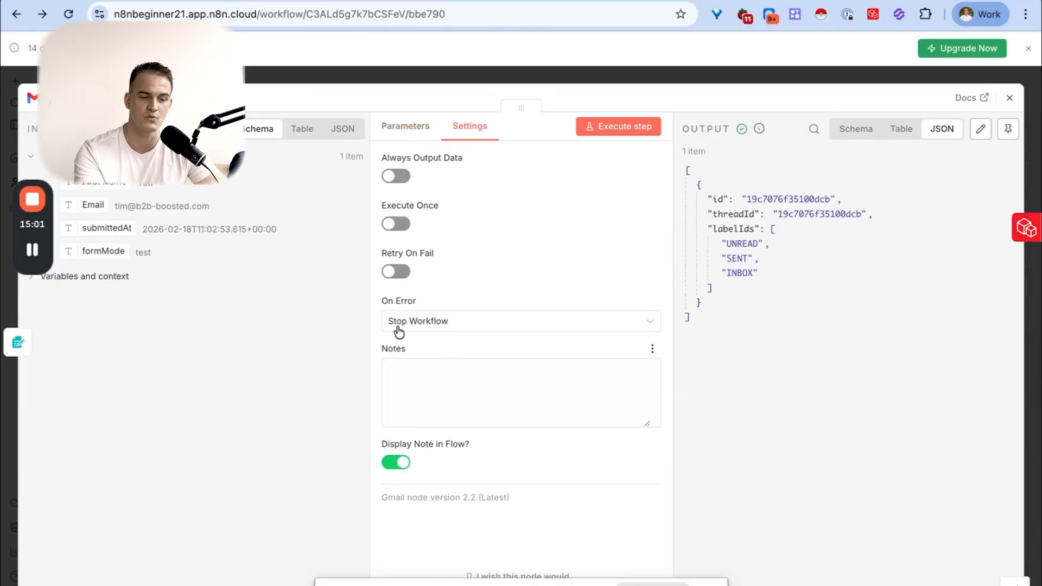
{"action": "left_click", "coordinate": [483, 1]}
{"action": "left_click_drag", "start_coordinate": [360, 374], "coordinate": [277, 346]}
{"action": "left_click", "coordinate": [371, 1]}
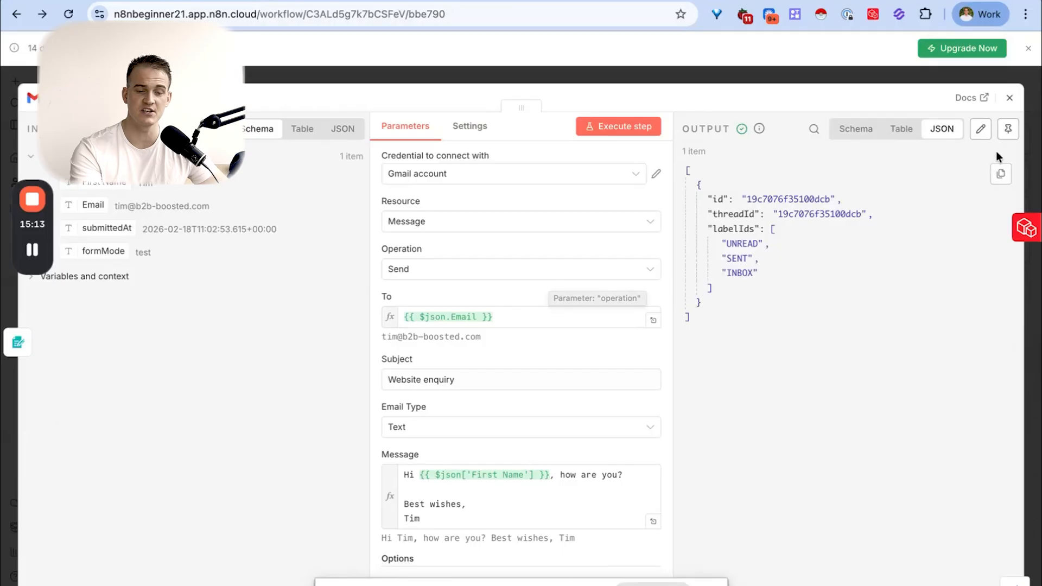
{"action": "left_click", "coordinate": [1008, 131]}
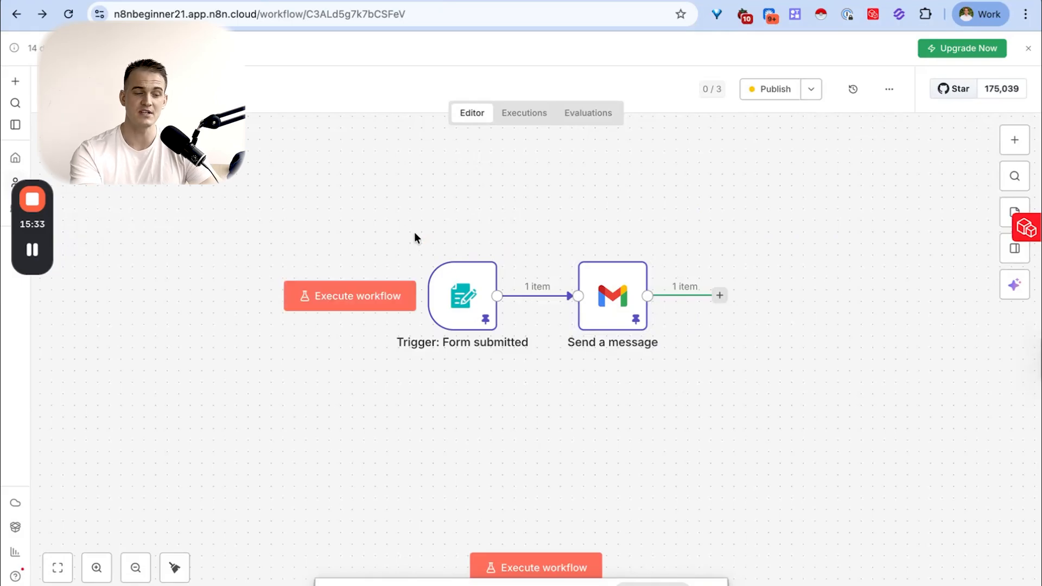
- Select the form trigger and Gmail nodes together, unpin and re-pin their data twice, and clear the selection
{"action": "left_click_drag", "start_coordinate": [398, 212], "coordinate": [708, 391]}
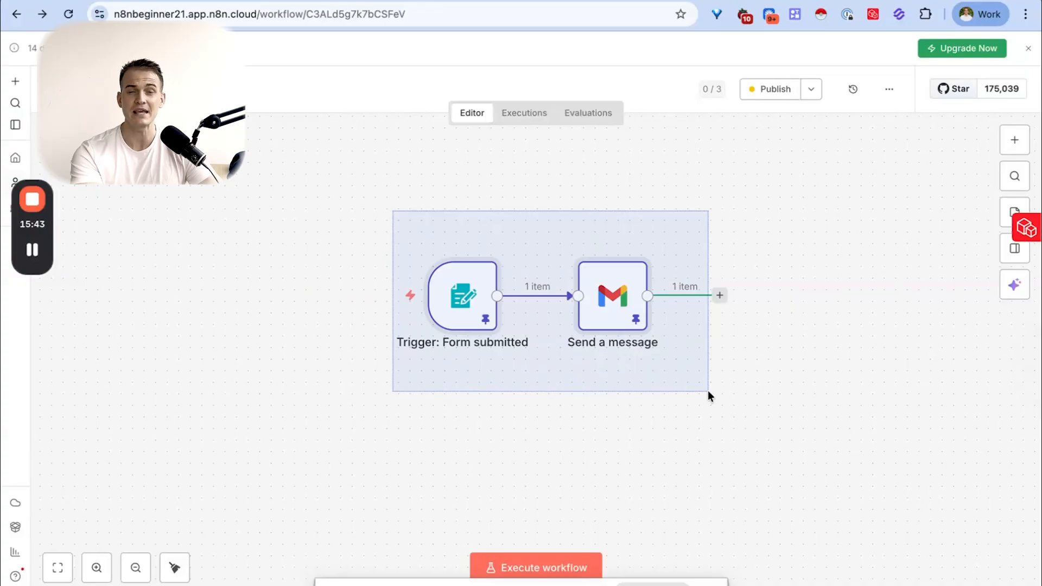
{"action": "key", "text": "p"}
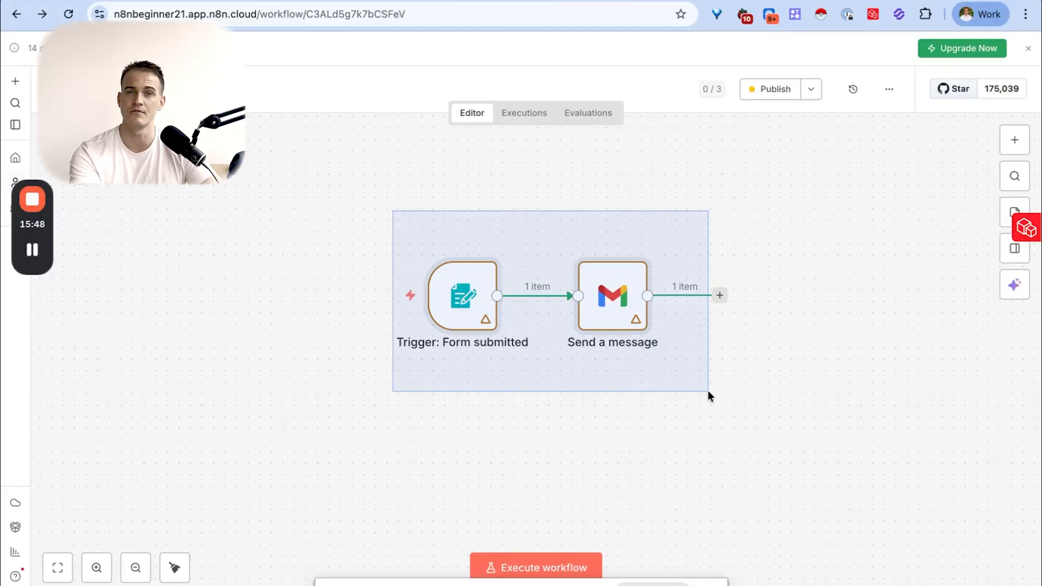
{"action": "key", "text": "p"}
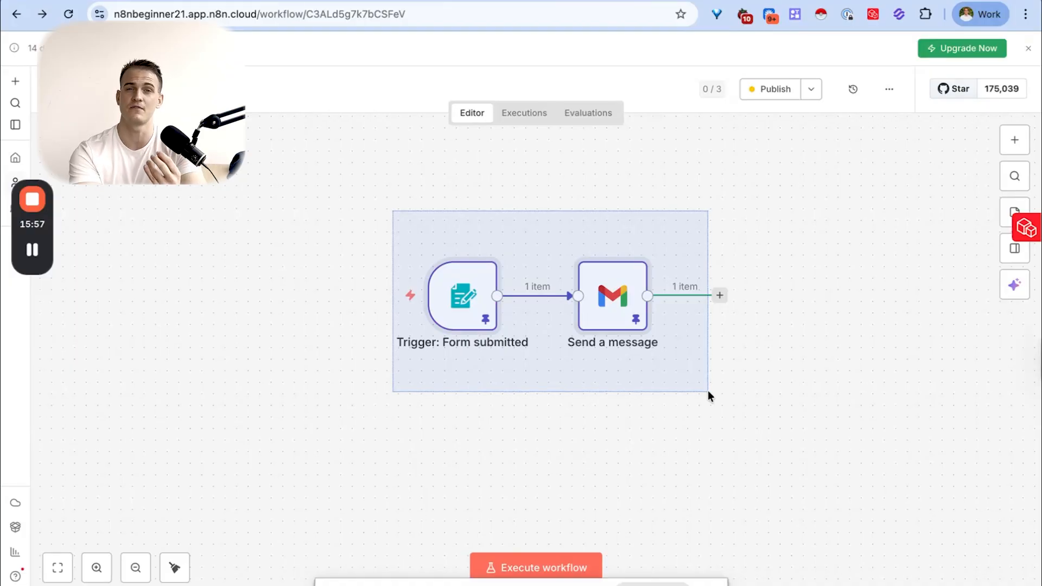
{"action": "key", "text": "p"}
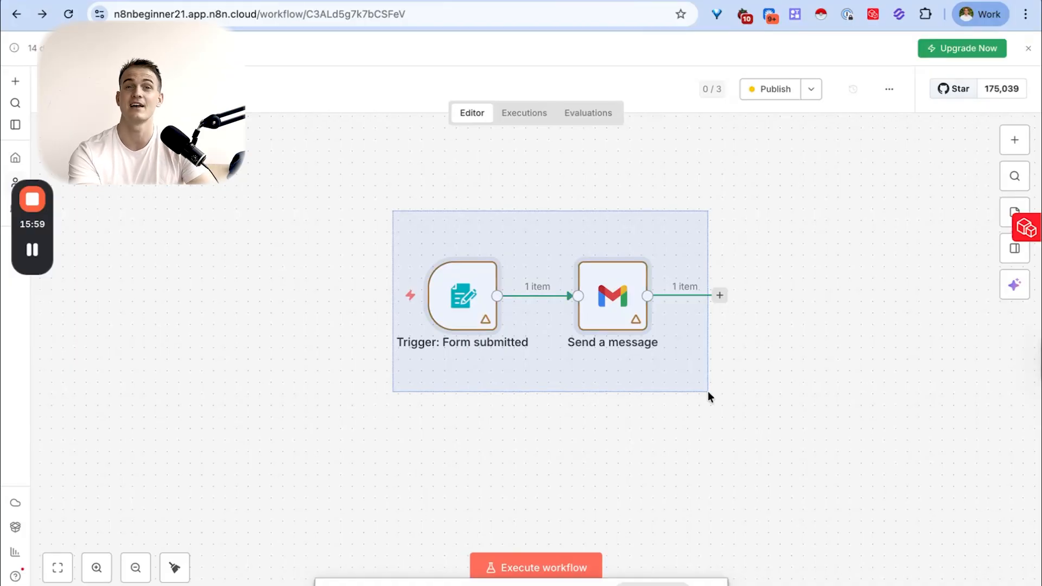
{"action": "key", "text": "p"}
{"action": "left_click_drag", "start_coordinate": [708, 391], "coordinate": [707, 390]}
{"action": "scroll", "coordinate": [714, 383], "scroll_direction": "down", "scroll_amount": 1}
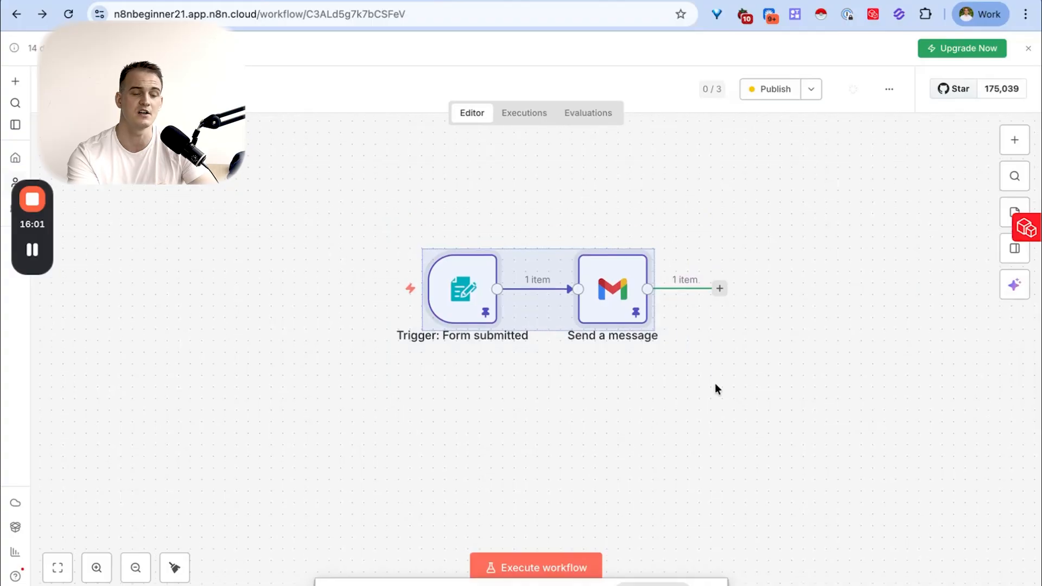
{"action": "left_click", "coordinate": [715, 383]}
{"action": "scroll", "coordinate": [823, 218], "scroll_direction": "right", "scroll_amount": 1}
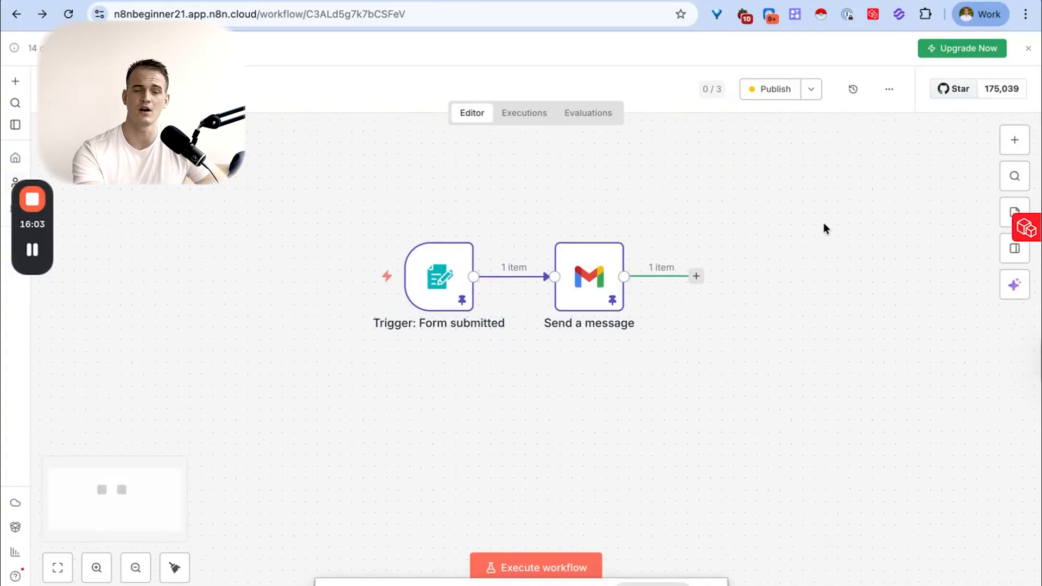
{"action": "left_click", "coordinate": [1015, 141]}
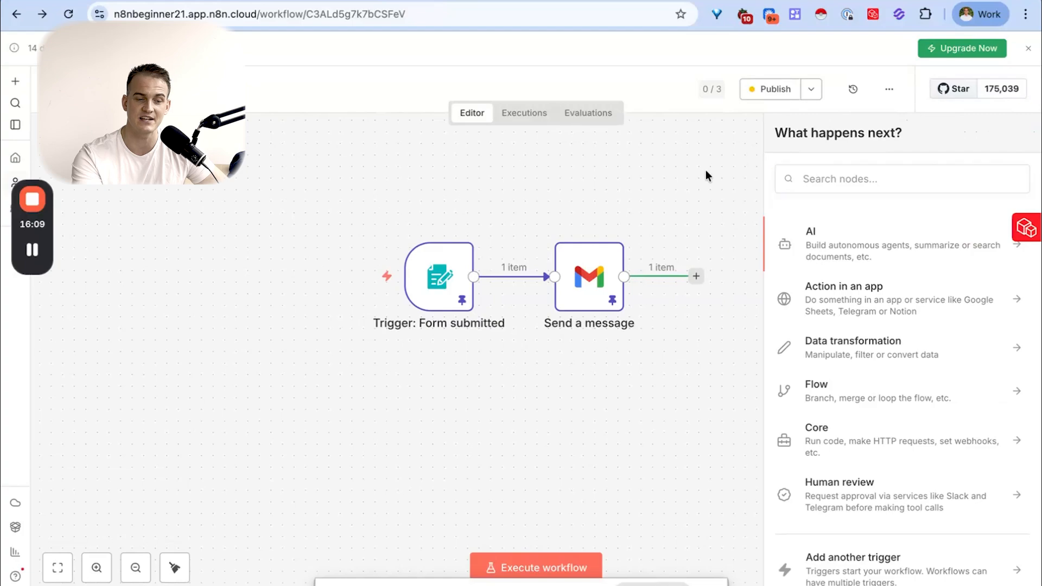
{"action": "left_click", "coordinate": [721, 188]}
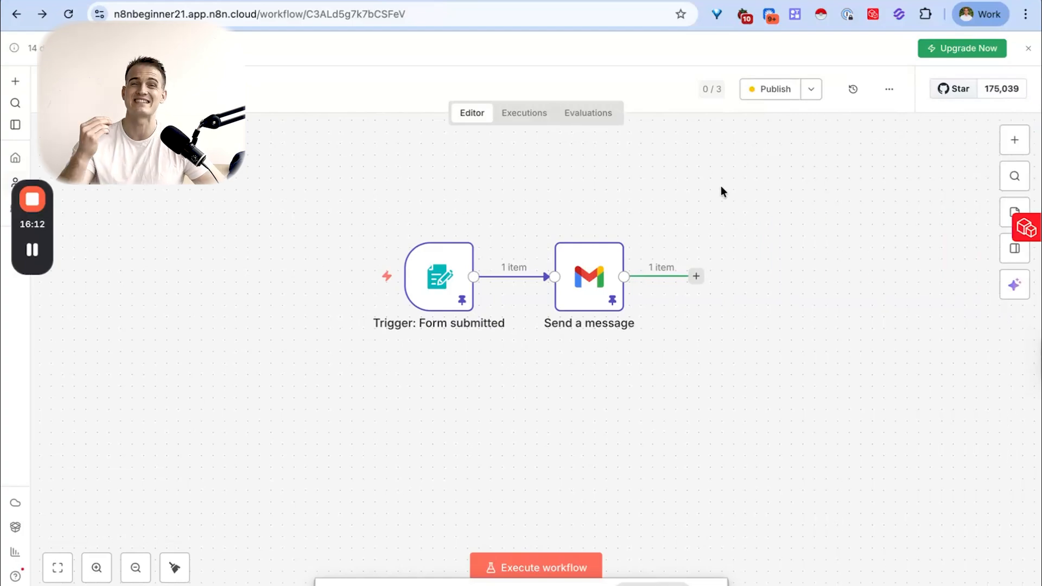
{"action": "key", "text": "Tab"}
{"action": "key", "text": "Tab"}
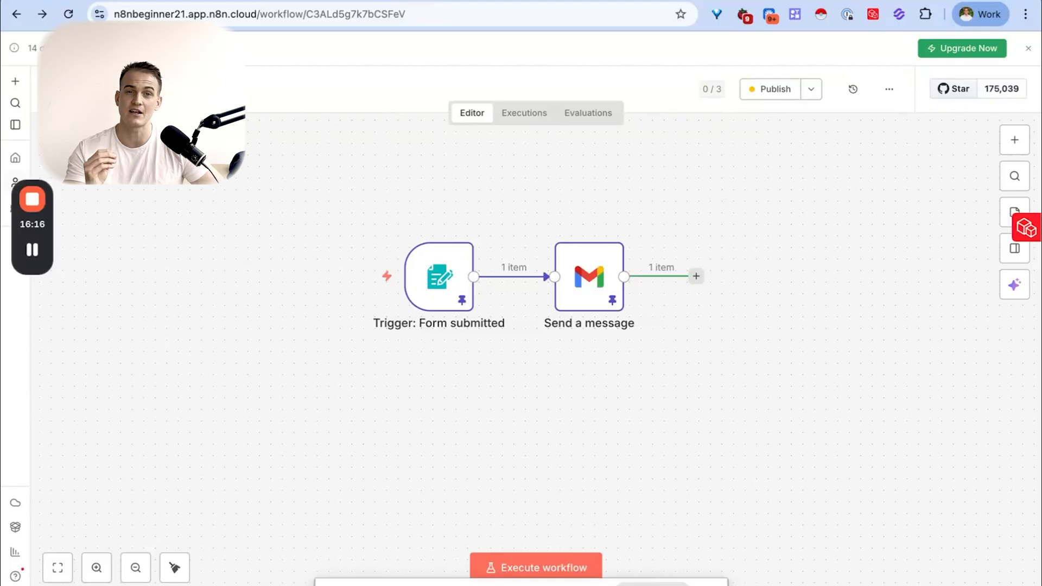
{"action": "key", "text": "Tab"}
{"action": "key", "text": "Tab"}
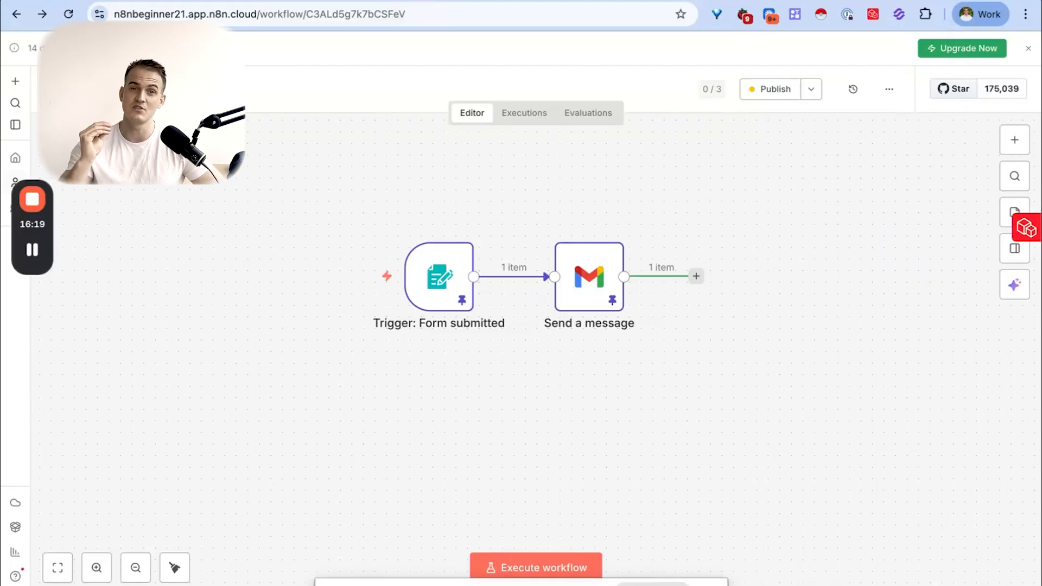
{"action": "key", "text": "Tab"}
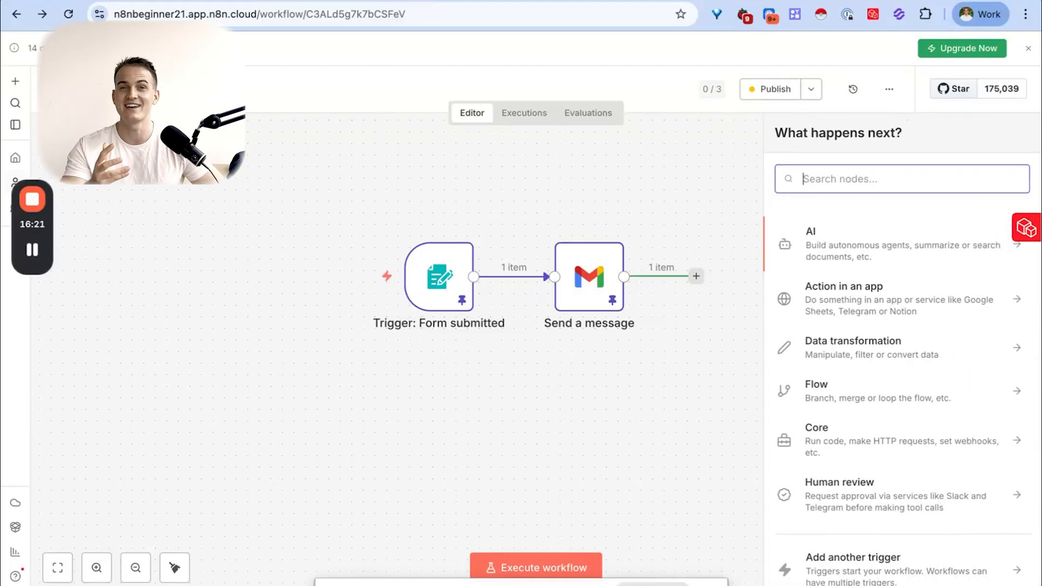
{"action": "key", "text": "Tab"}
{"action": "key", "text": "Tab"}
{"action": "key", "text": "Tab"}
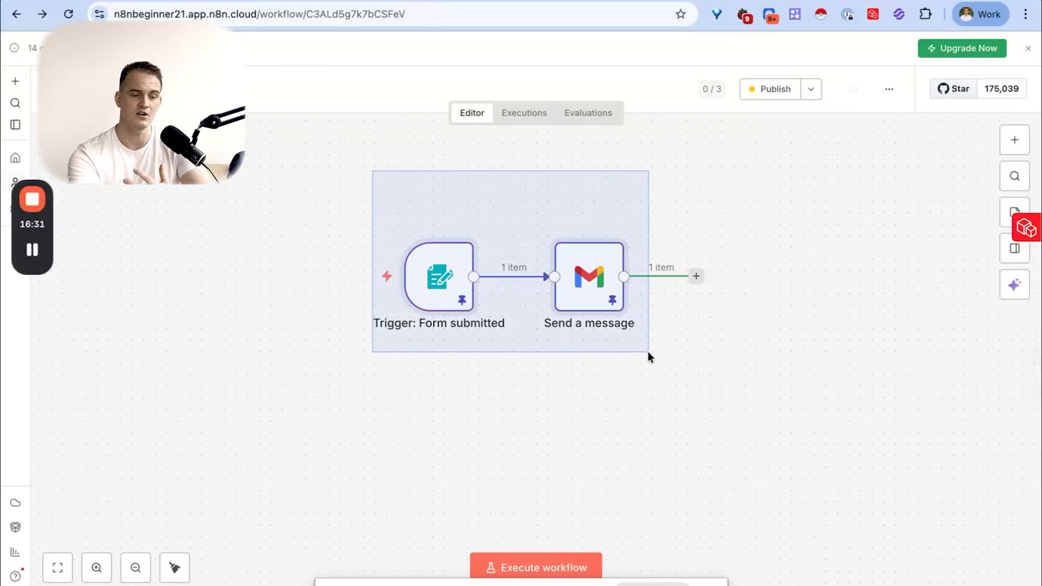
{"action": "left_click_drag", "start_coordinate": [372, 171], "coordinate": [648, 352]}
{"action": "left_click", "coordinate": [649, 335]}
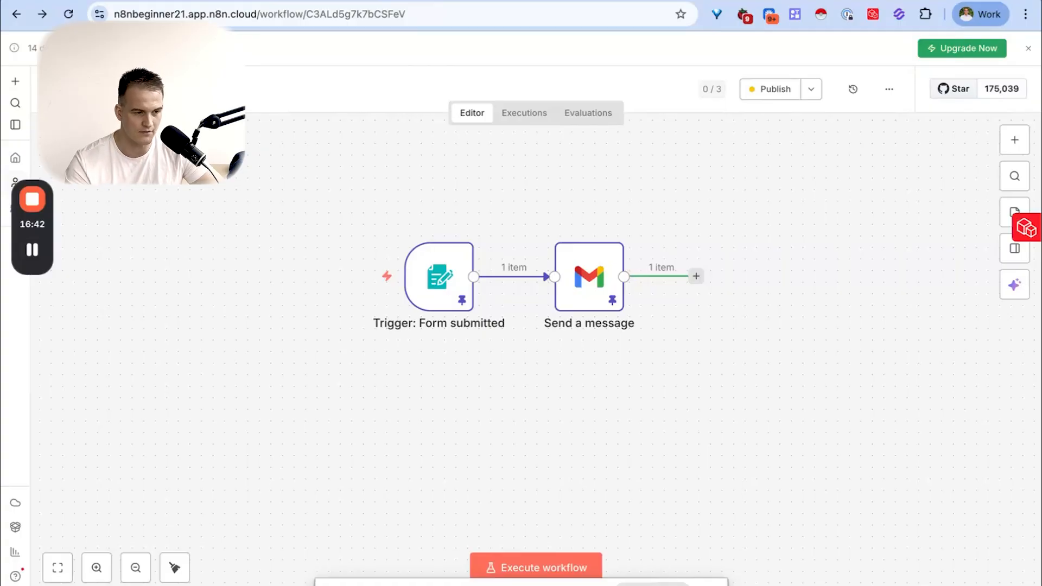
- Rename the workflow as "Submission -> Email"
{"action": "type", "text": "Submission -> Email"}
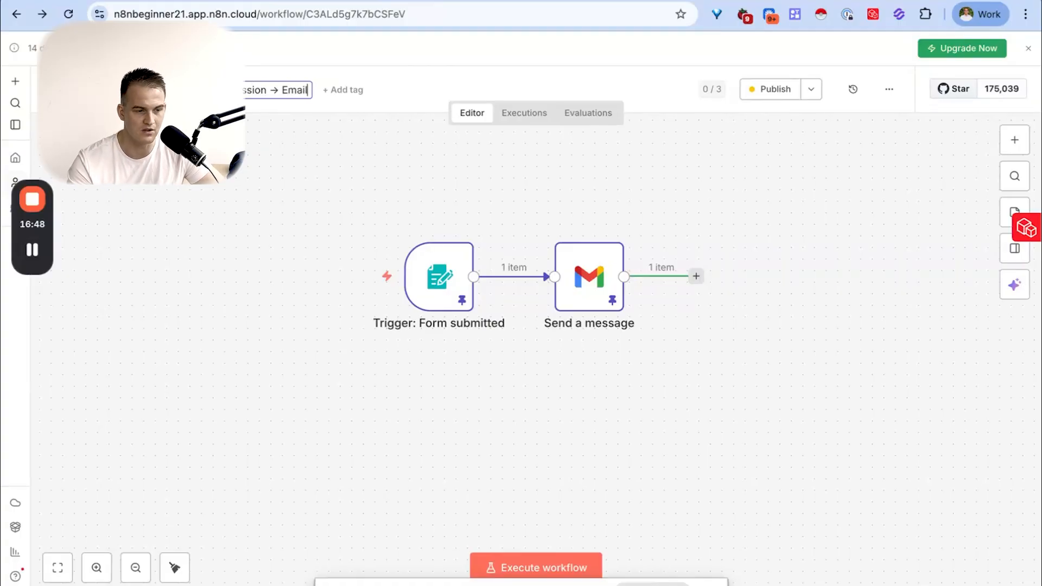
{"action": "key", "text": "Return"}
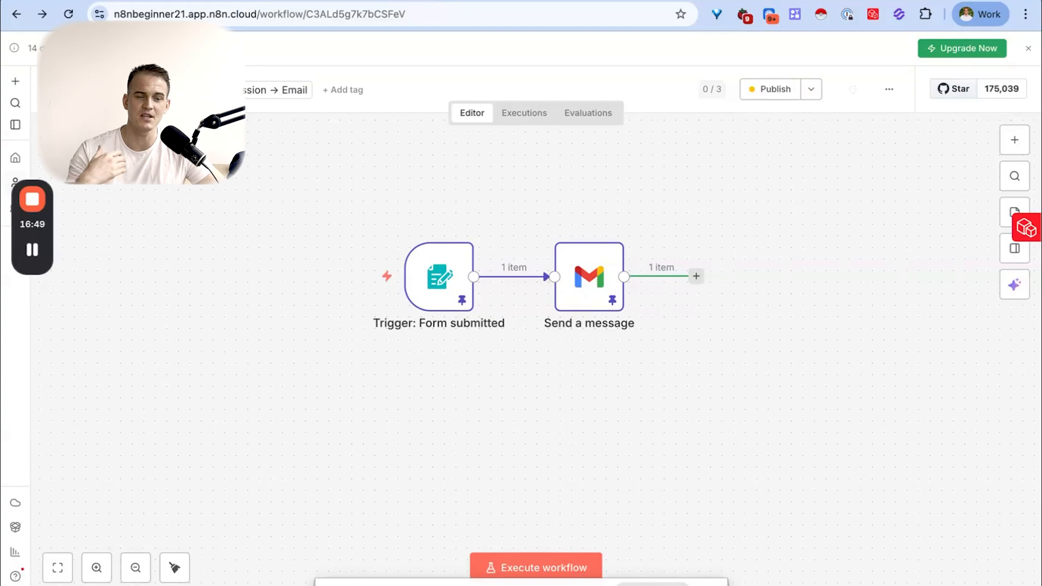
- Cancel publishing a new version, unpublish the workflow instead, and return to the home overview
{"action": "left_click", "coordinate": [766, 94]}
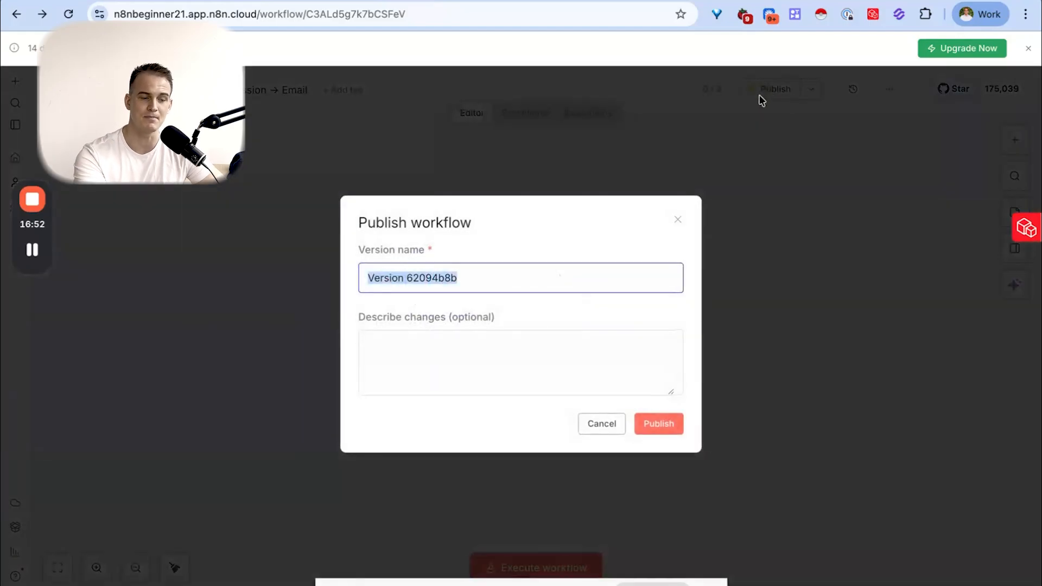
{"action": "left_click", "coordinate": [608, 423]}
{"action": "left_click", "coordinate": [818, 95]}
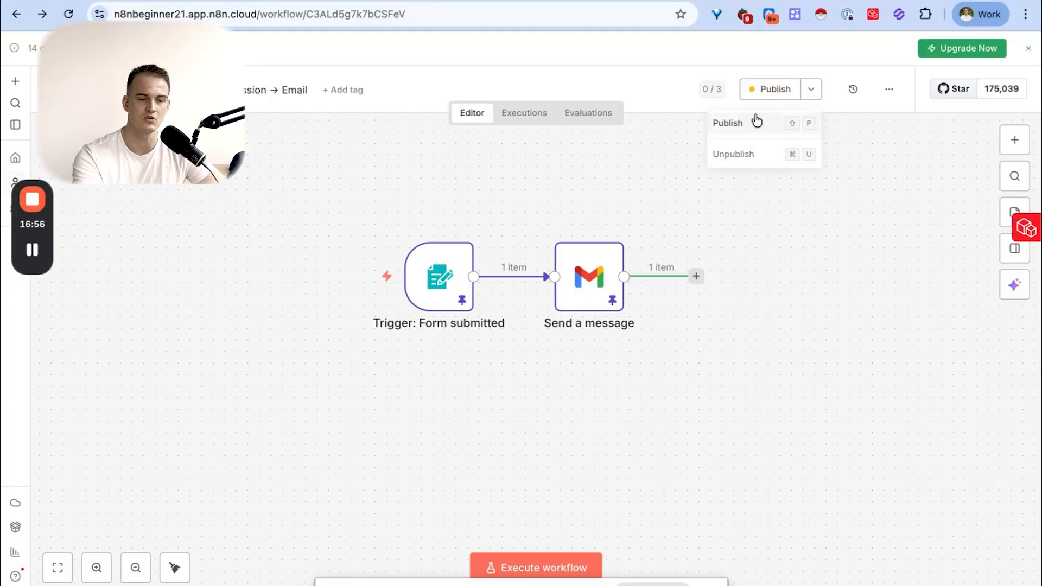
{"action": "left_click", "coordinate": [773, 155]}
{"action": "left_click", "coordinate": [653, 360]}
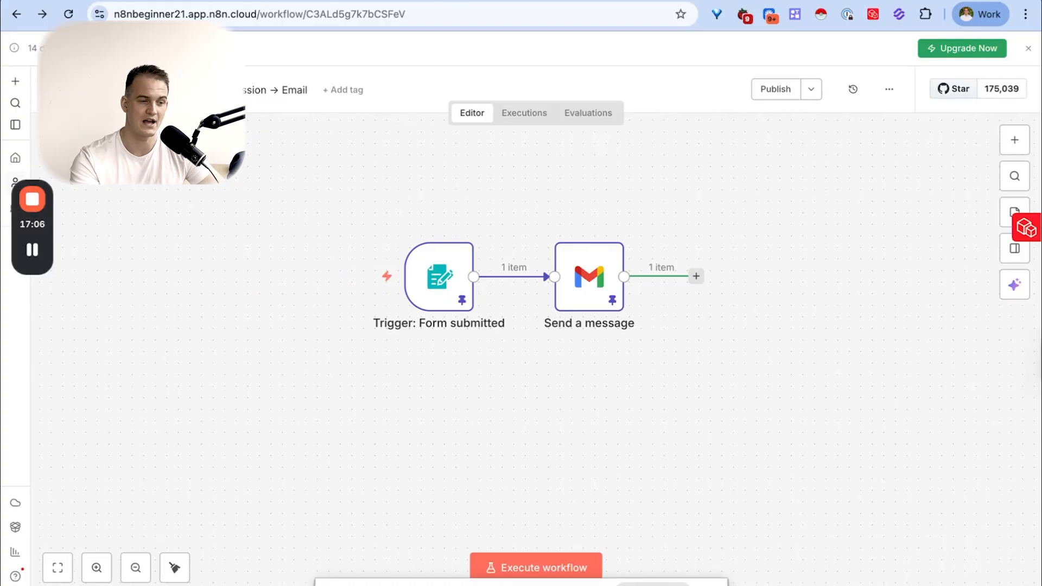
{"action": "left_click", "coordinate": [16, 161]}
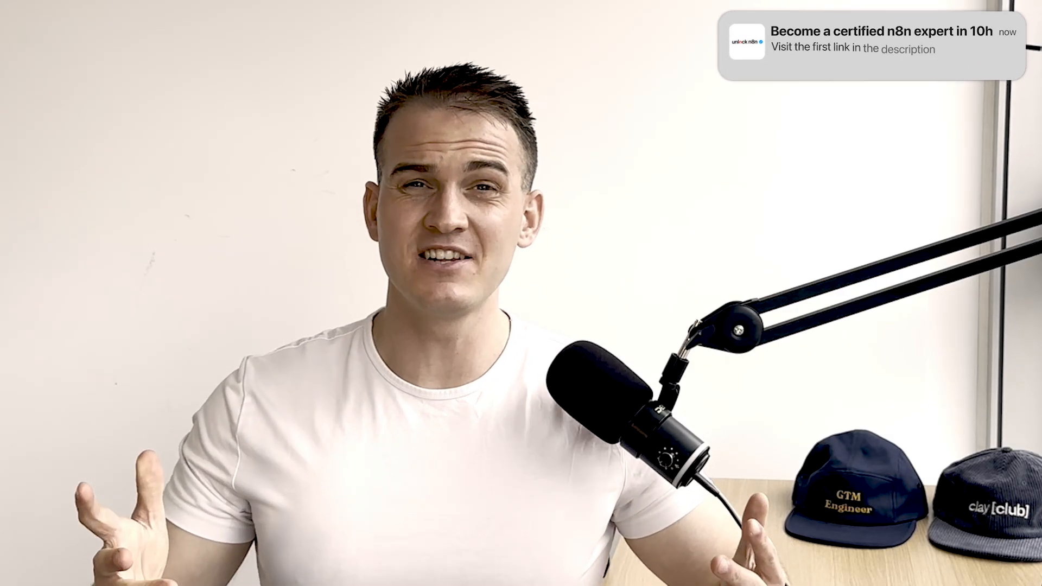
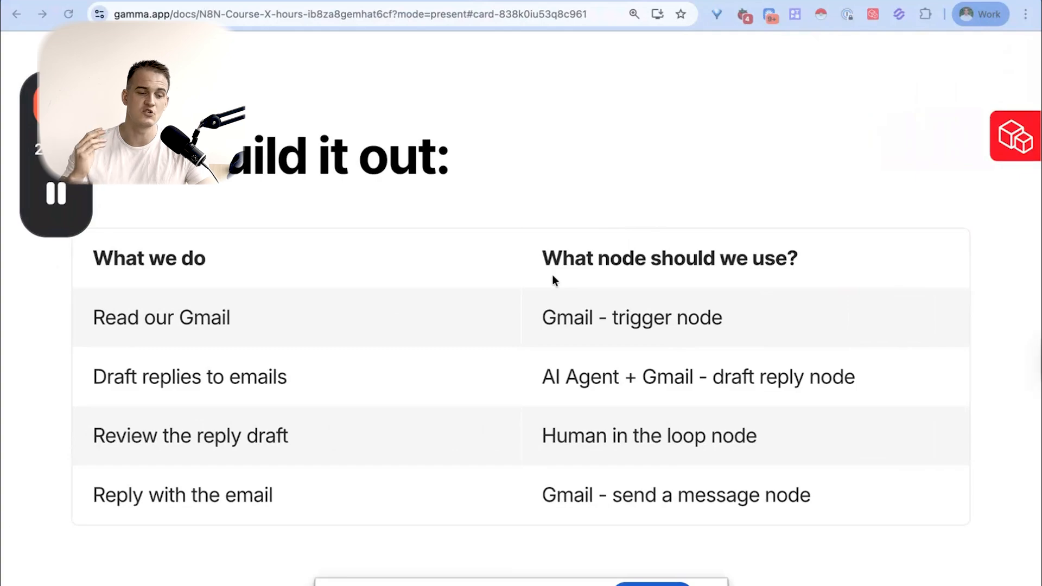
- Switch from the presentation to the empty n8n workflow and look up the Gmail and Microsoft Outlook triggers
{"action": "key", "text": "ctrl+Right"}
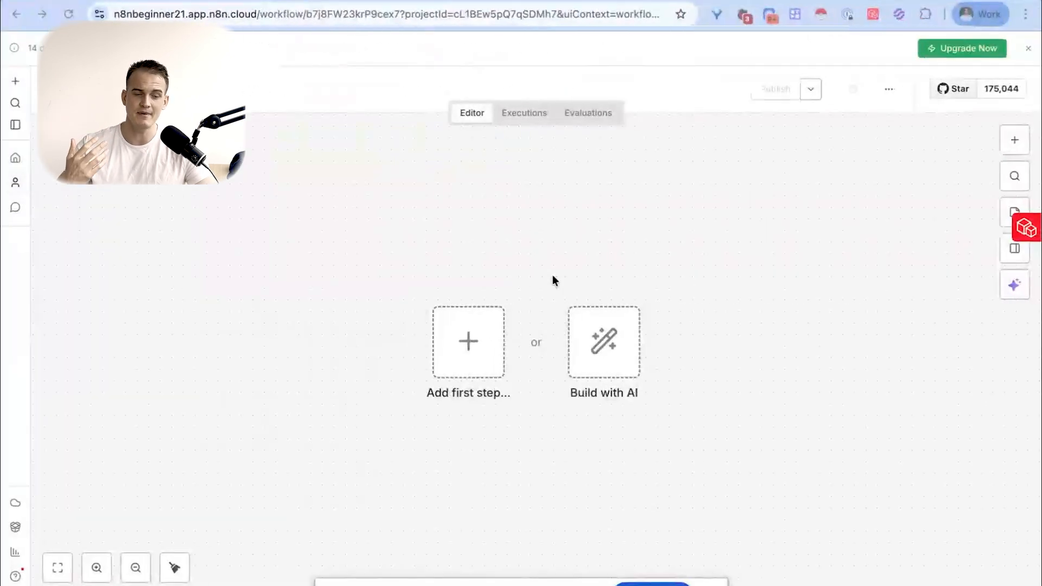
{"action": "left_click", "coordinate": [469, 343]}
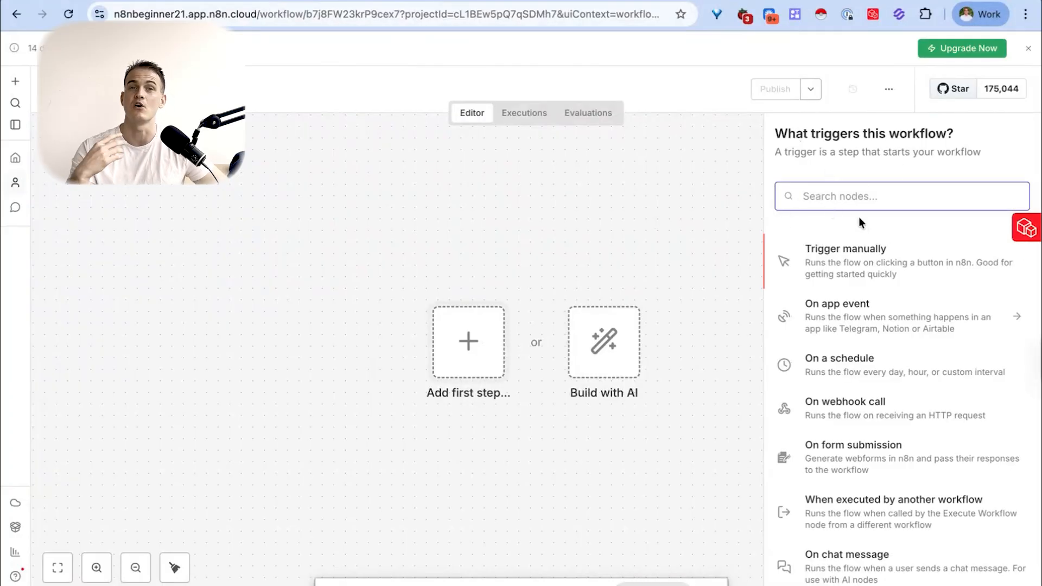
{"action": "type", "text": "gmail"}
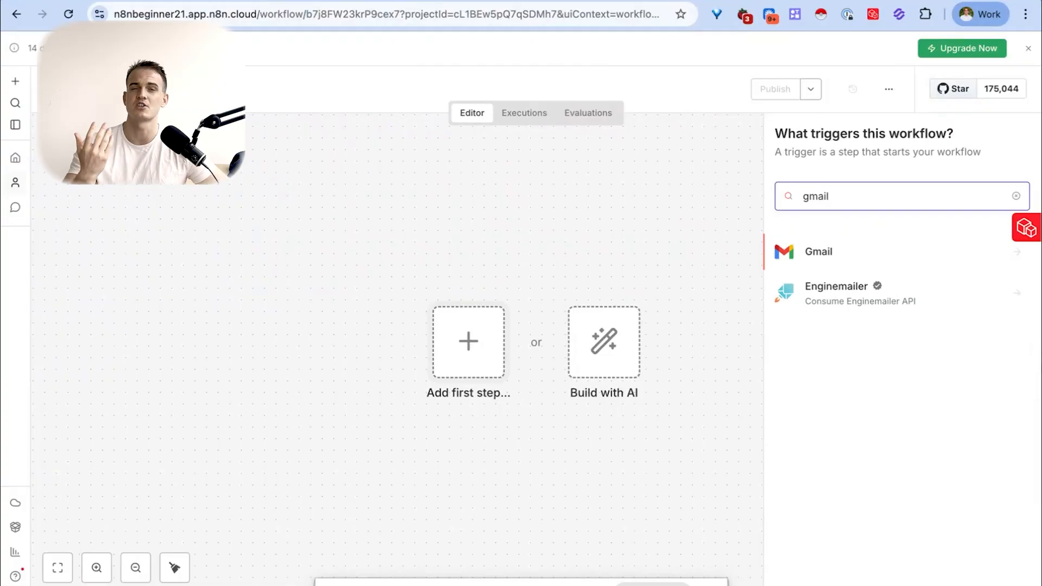
{"action": "key", "text": "super+a"}
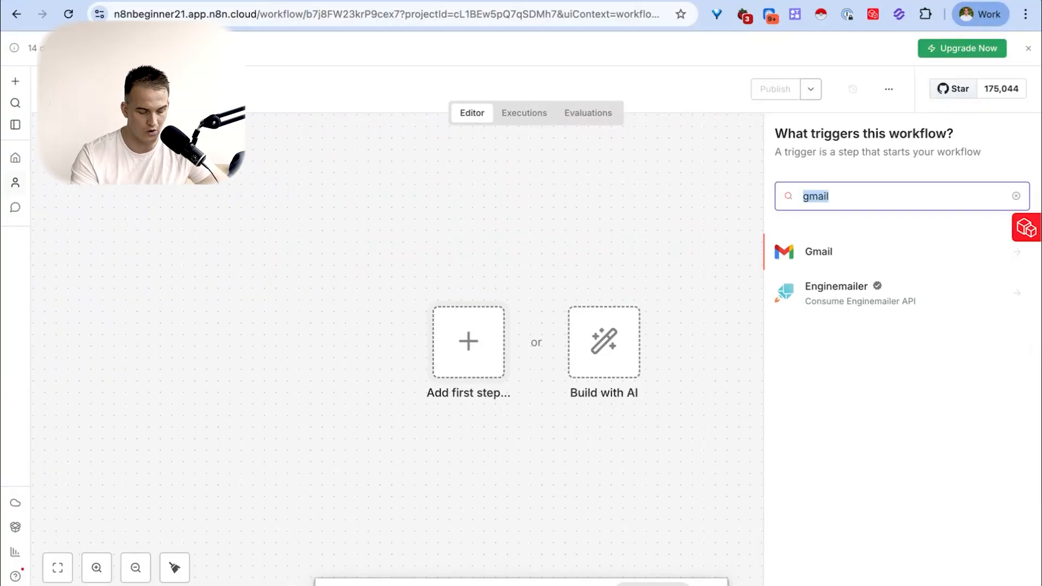
{"action": "type", "text": "outlook"}
{"action": "left_click", "coordinate": [899, 259]}
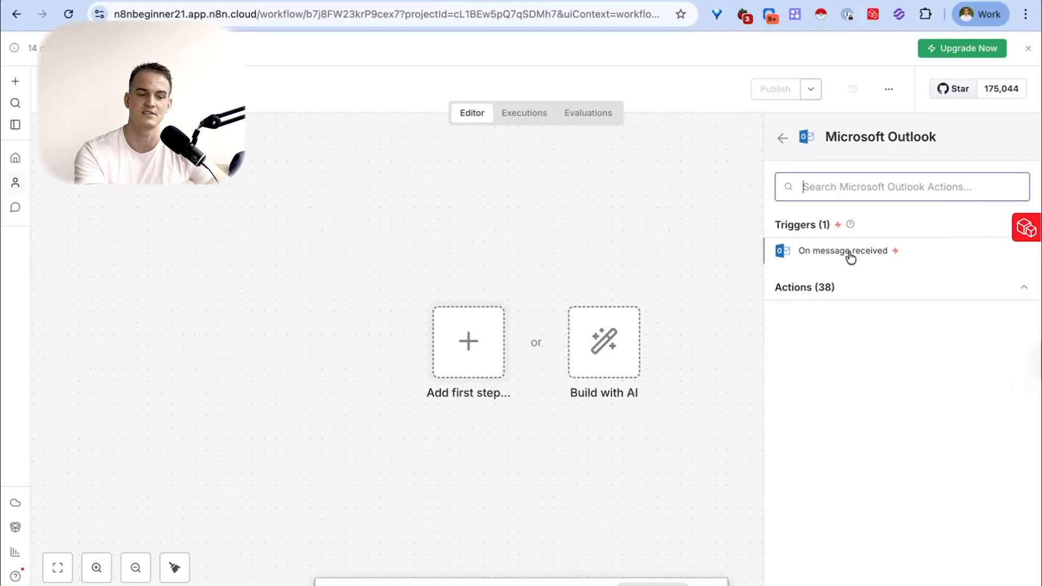
{"action": "left_click", "coordinate": [782, 144]}
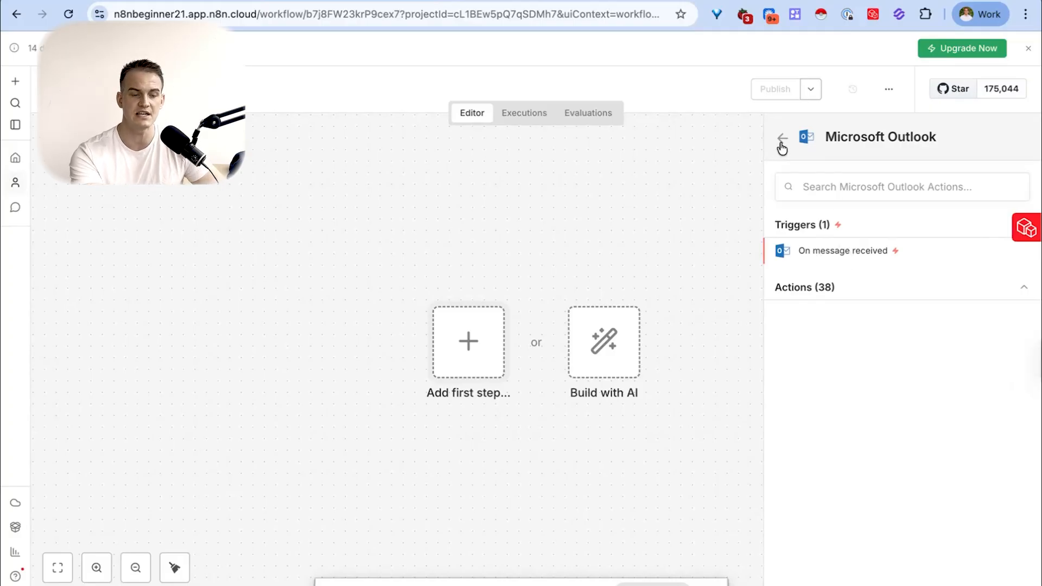
- Add Gmail's On message received trigger as the workflow's first step
{"action": "type", "text": "gmail"}
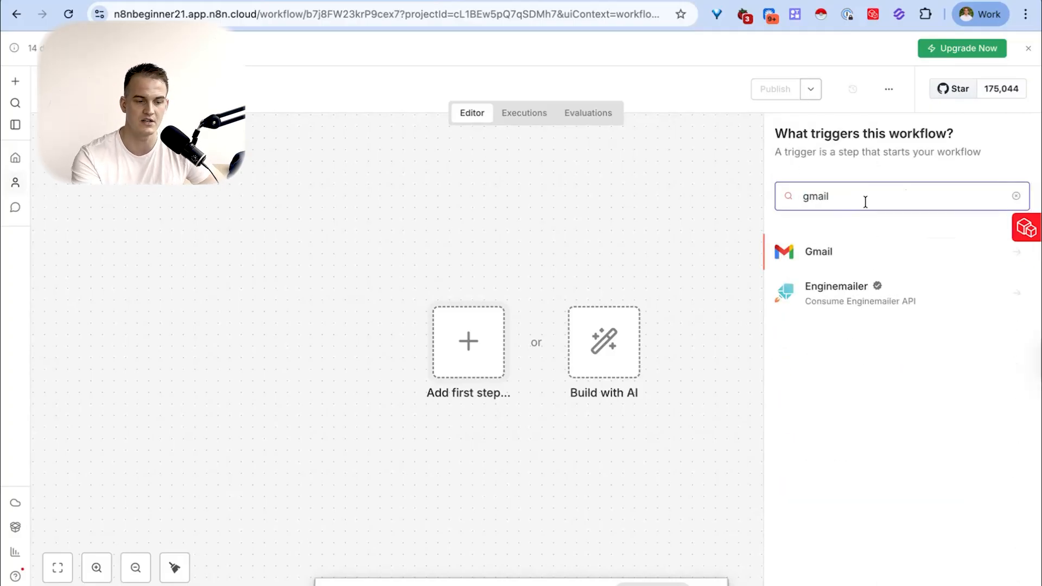
{"action": "left_click", "coordinate": [843, 252]}
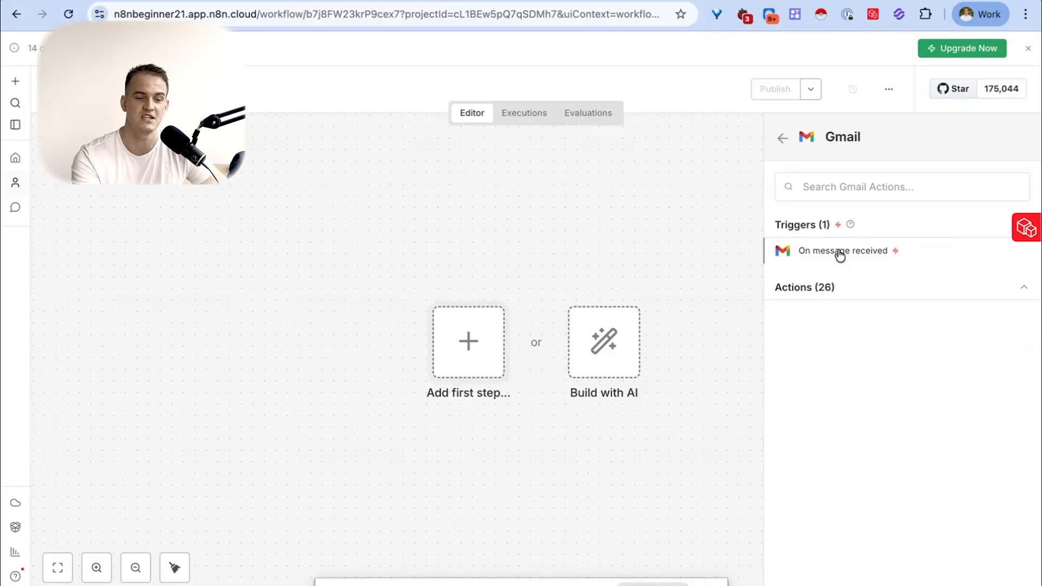
{"action": "left_click", "coordinate": [840, 252]}
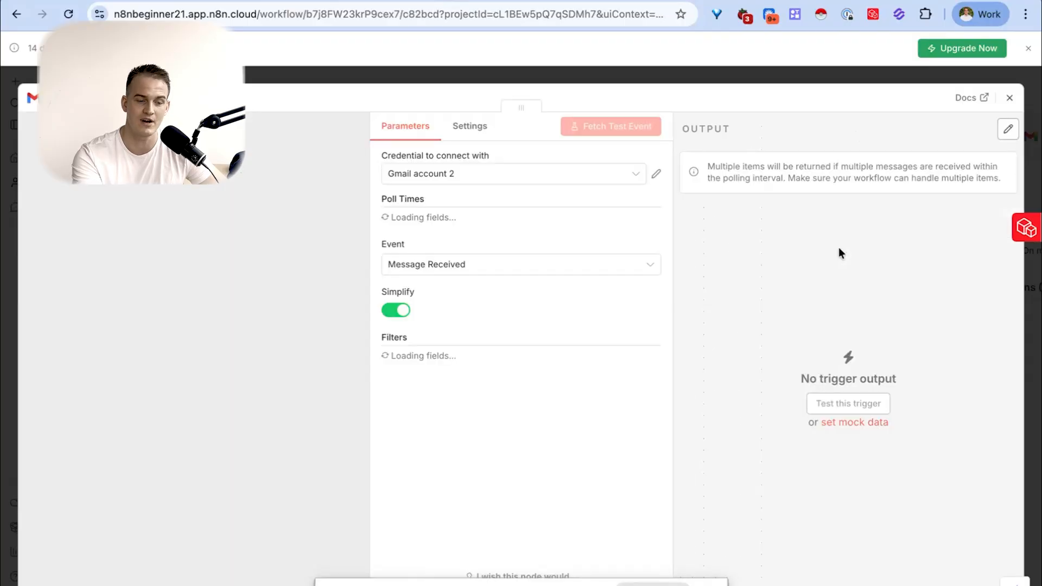
{"action": "left_click", "coordinate": [527, 173]}
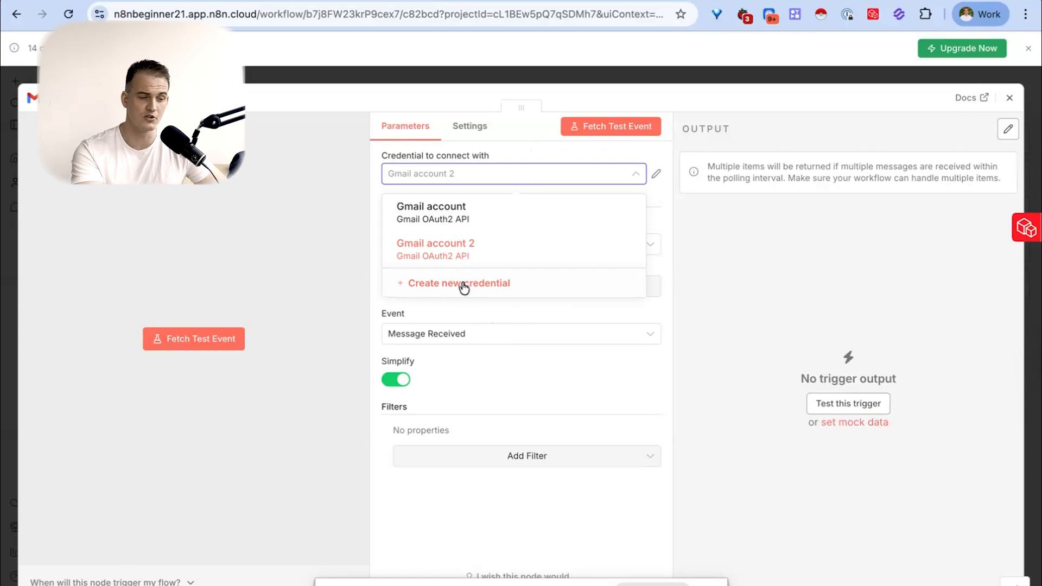
{"action": "left_click", "coordinate": [483, 289]}
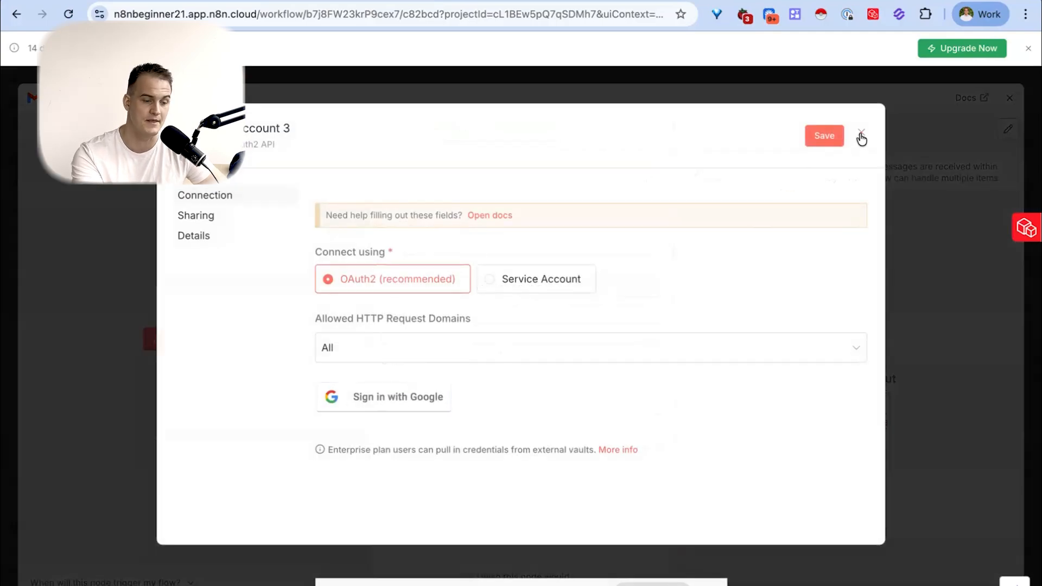
{"action": "left_click", "coordinate": [861, 133]}
{"action": "left_click", "coordinate": [563, 355]}
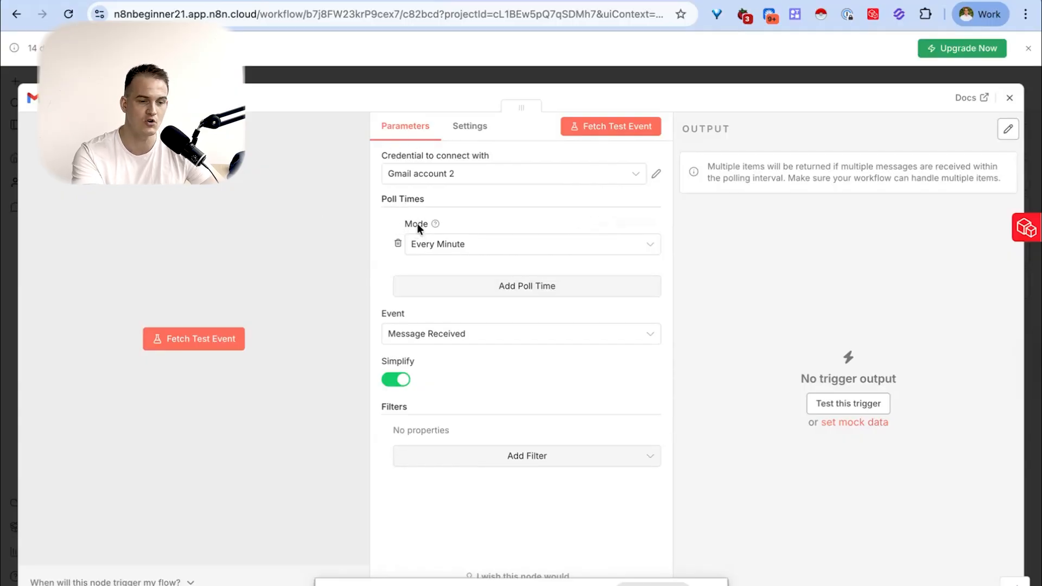
- Set the Gmail trigger's poll mode to Every Day
{"action": "left_click", "coordinate": [445, 251]}
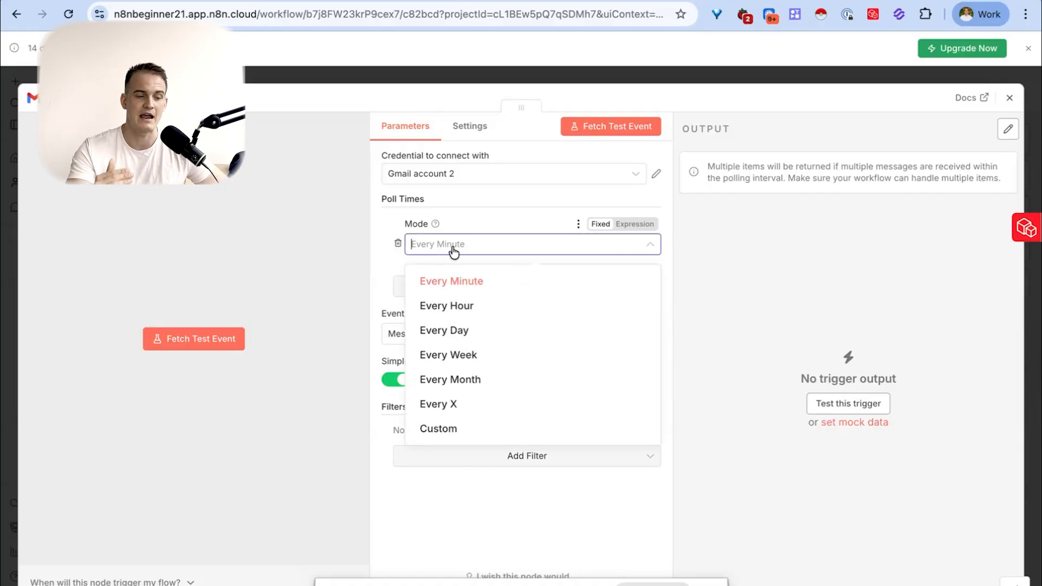
{"action": "left_click", "coordinate": [456, 330]}
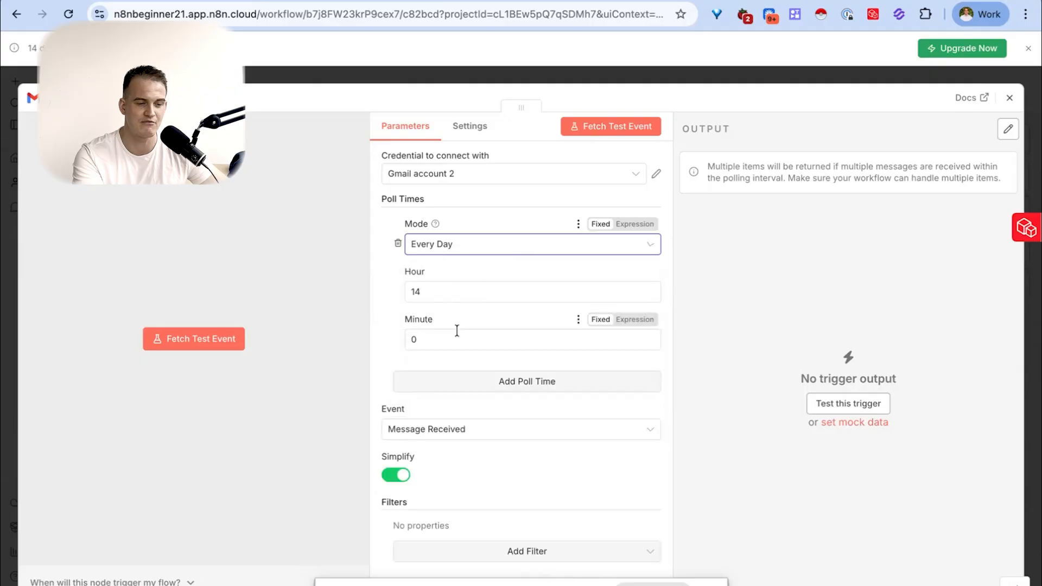
{"action": "scroll", "coordinate": [430, 418], "scroll_direction": "down", "scroll_amount": 1}
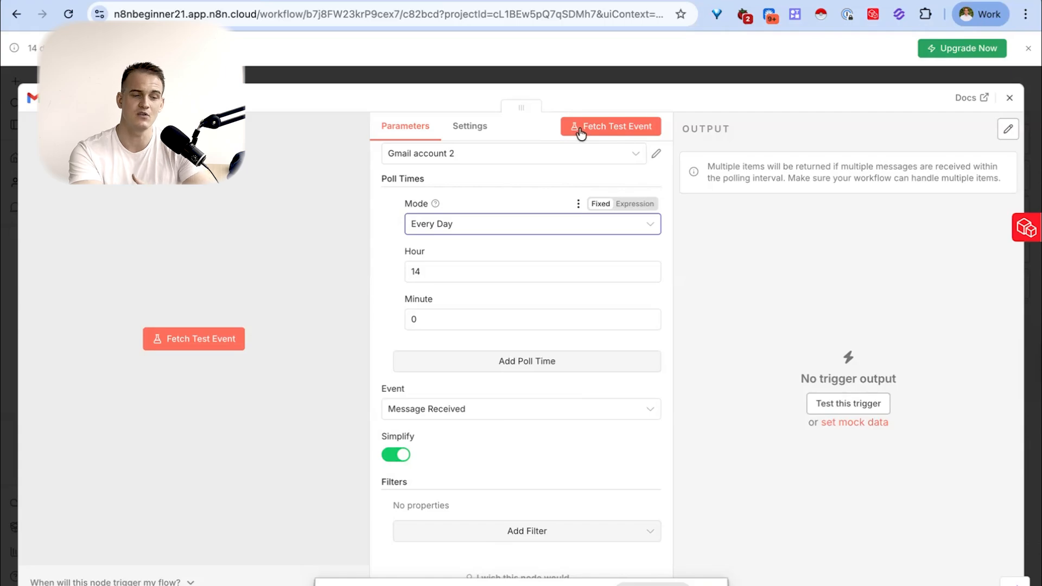
- Fetch a test event for the Gmail trigger, show its output as Schema and pin it
{"action": "left_click", "coordinate": [598, 130]}
{"action": "left_click", "coordinate": [598, 131]}
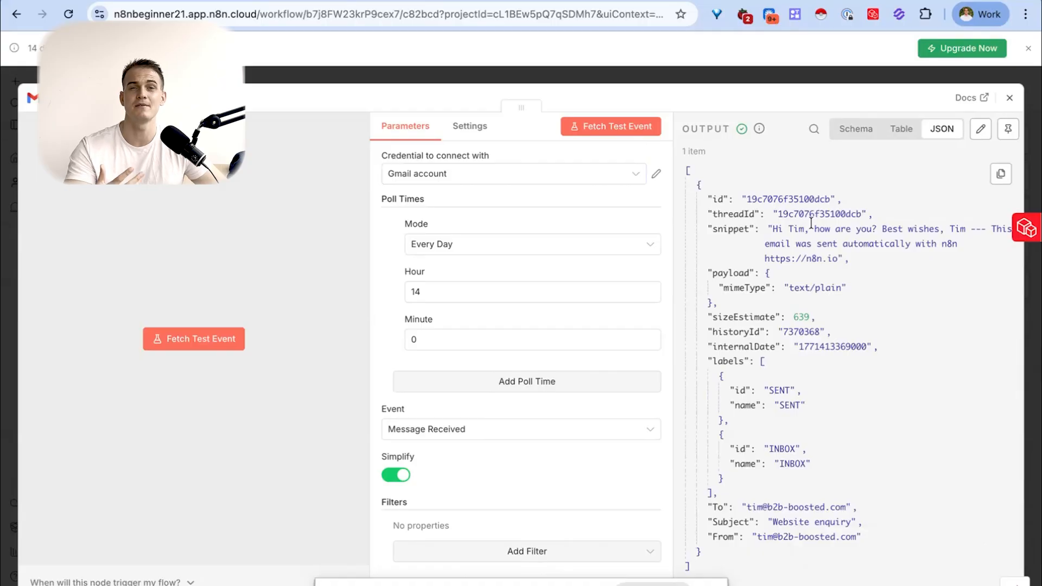
{"action": "left_click", "coordinate": [852, 131]}
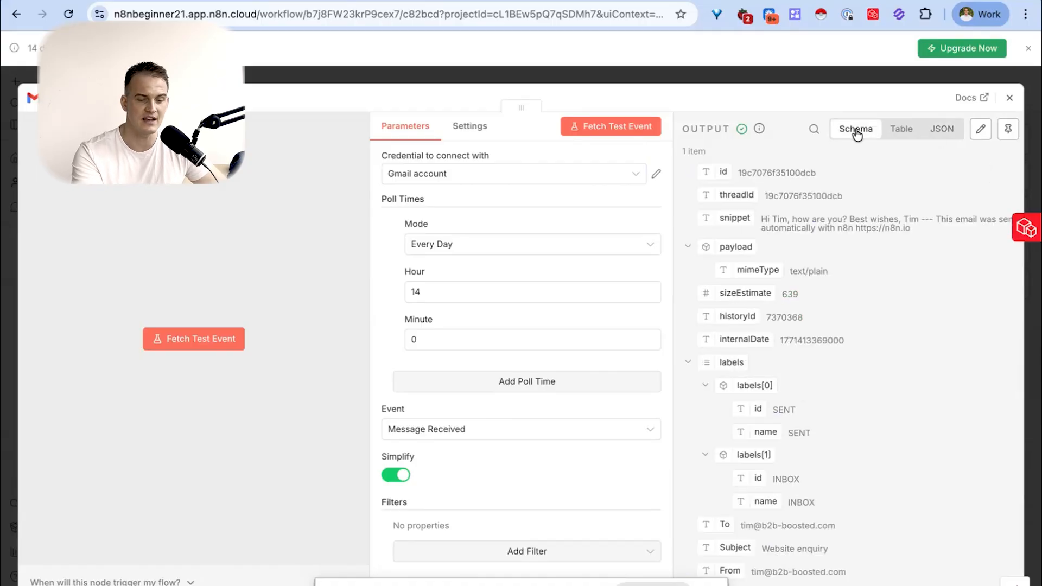
{"action": "left_click", "coordinate": [1008, 134]}
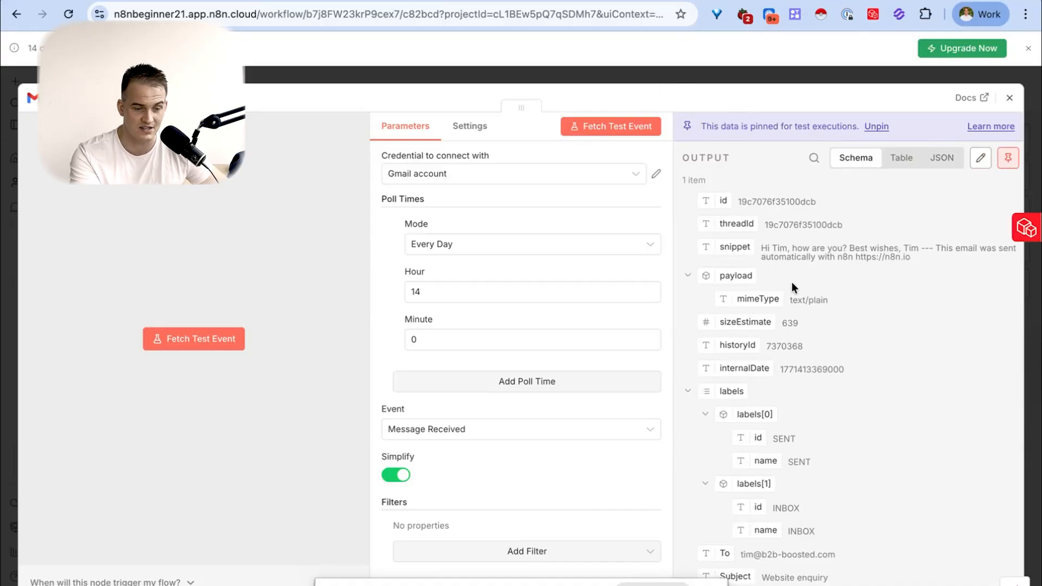
- Examine the email snippet in the pinned output and return to the workflow canvas
{"action": "left_click_drag", "start_coordinate": [762, 247], "coordinate": [912, 260]}
{"action": "left_click", "coordinate": [775, 246]}
{"action": "left_click_drag", "start_coordinate": [762, 248], "coordinate": [838, 250]}
{"action": "left_click", "coordinate": [913, 260]}
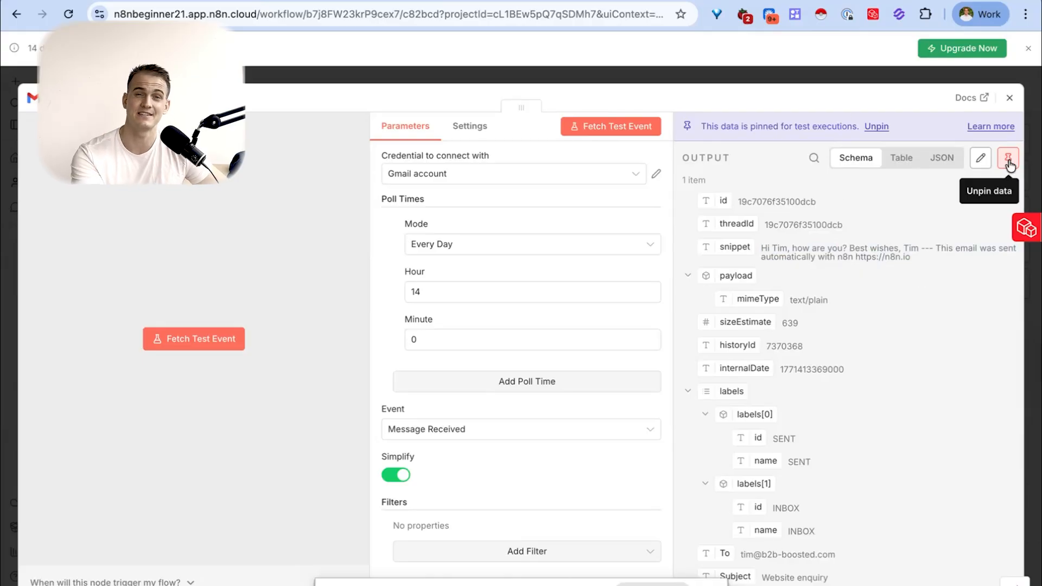
{"action": "left_click", "coordinate": [1009, 98]}
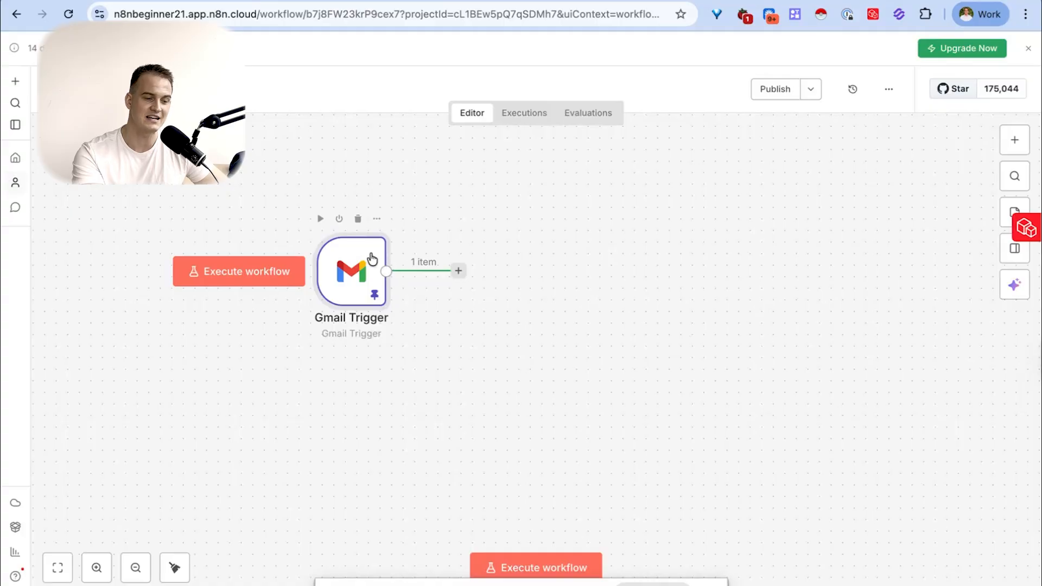
- Rename the Gmail trigger node as "Trigger: New email received"
{"action": "key", "text": "F2"}
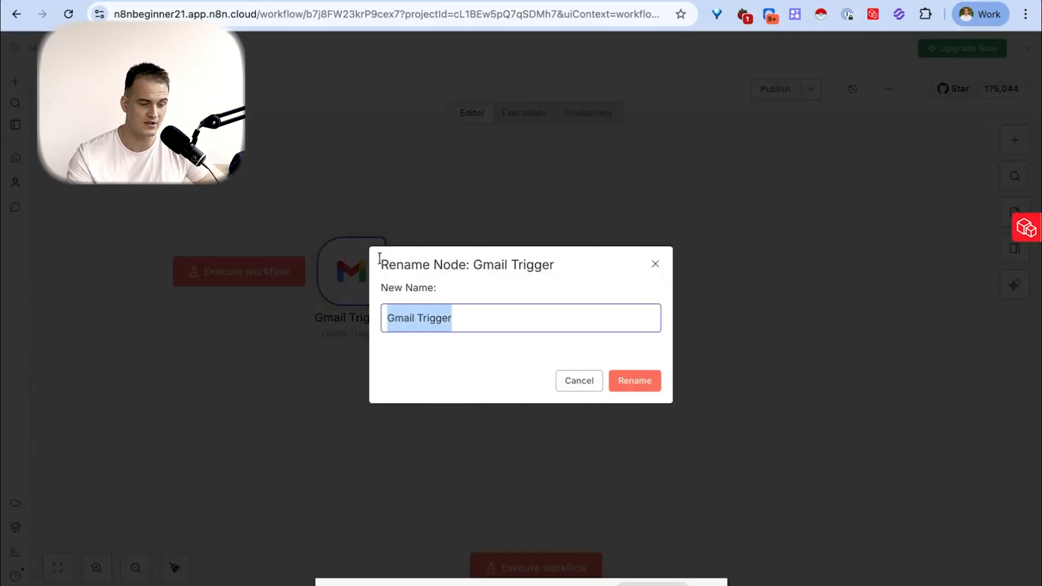
{"action": "type", "text": "Trigger:"}
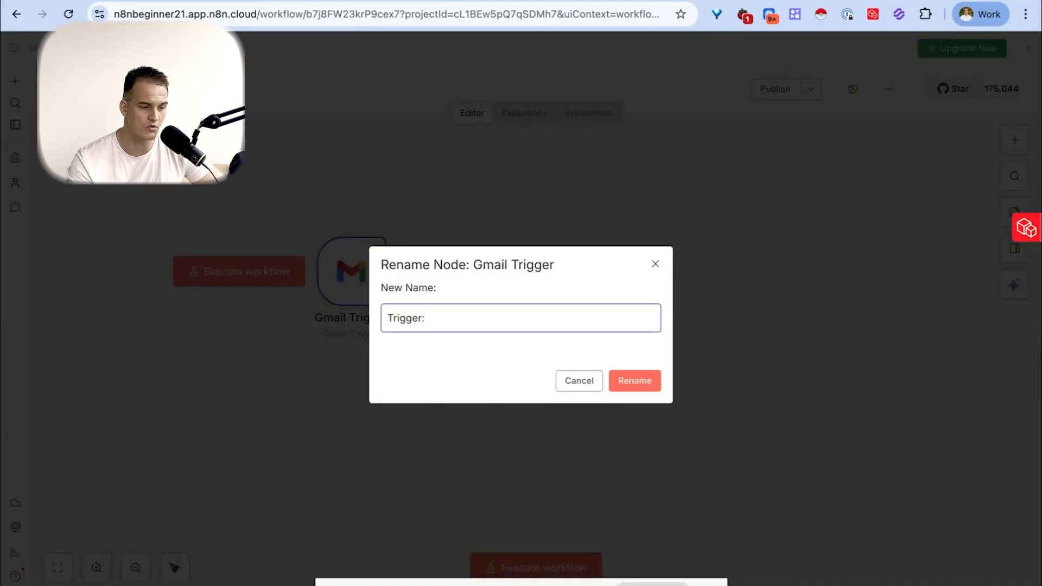
{"action": "type", "text": " New email received"}
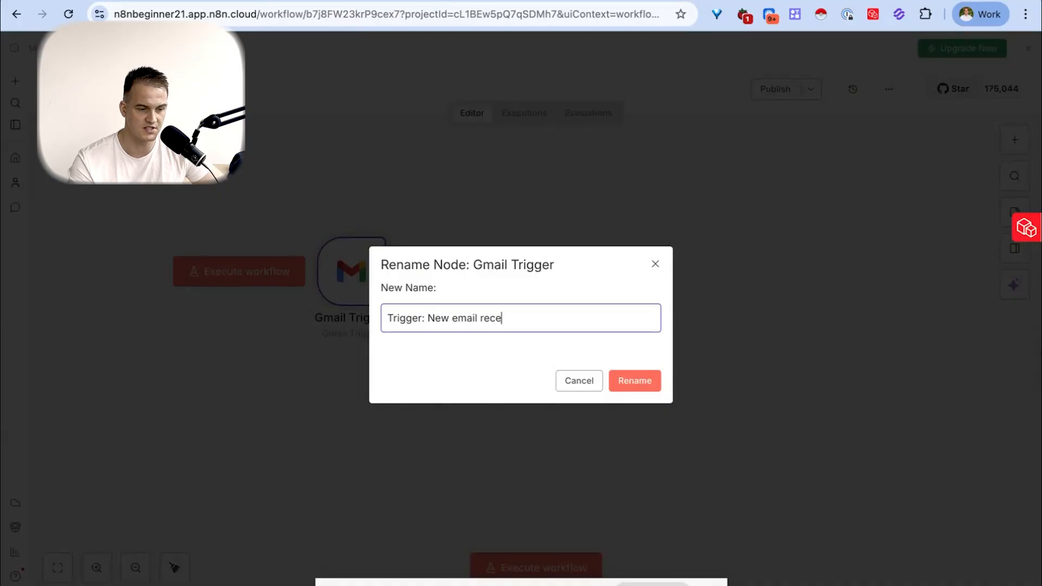
{"action": "key", "text": "Return"}
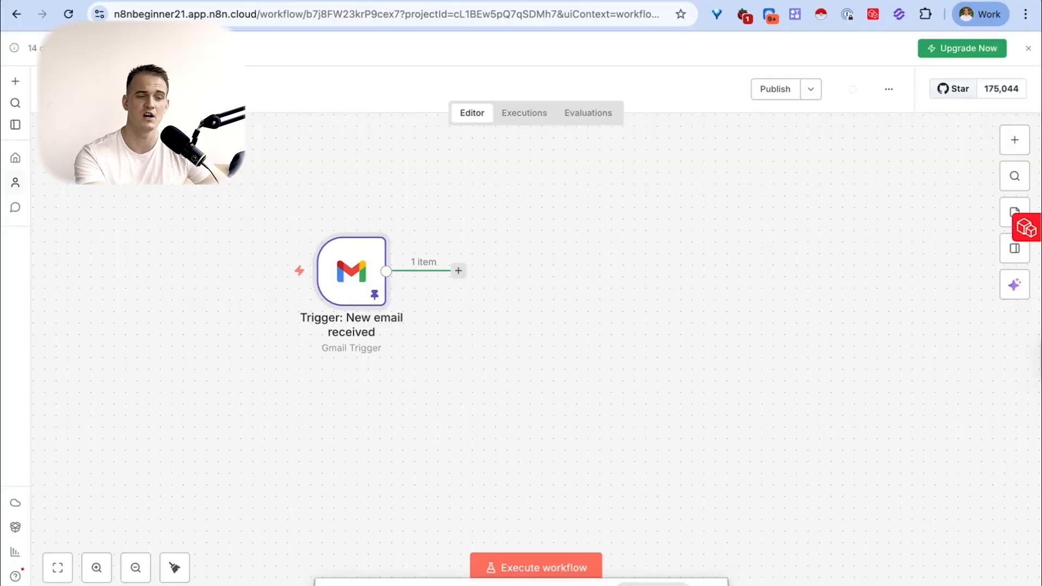
- Add an AI Agent node after the Gmail trigger, leaving its default settings, and return to the canvas
{"action": "key", "text": "ctrl+Left"}
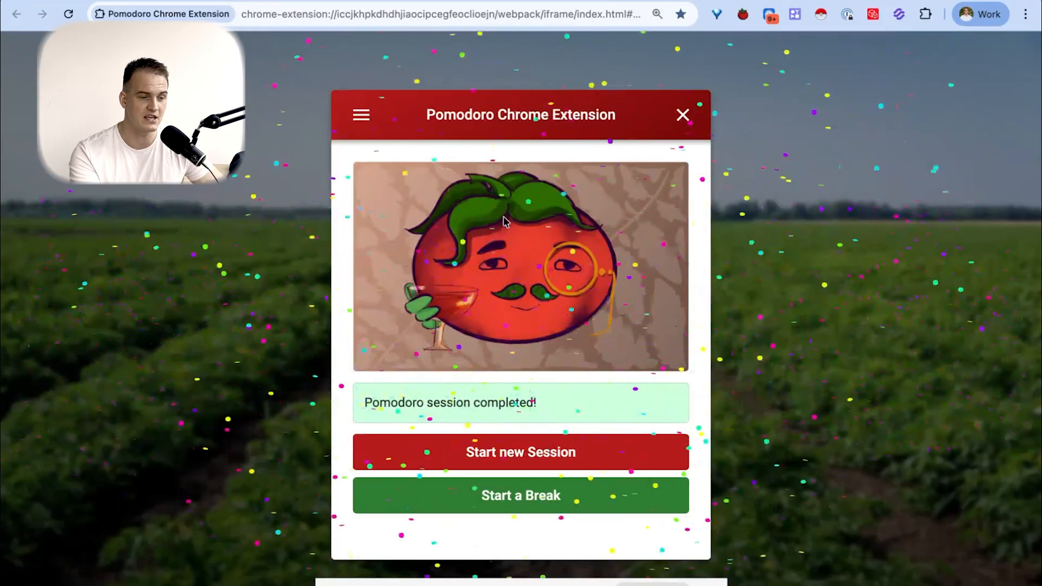
{"action": "left_click", "coordinate": [456, 272]}
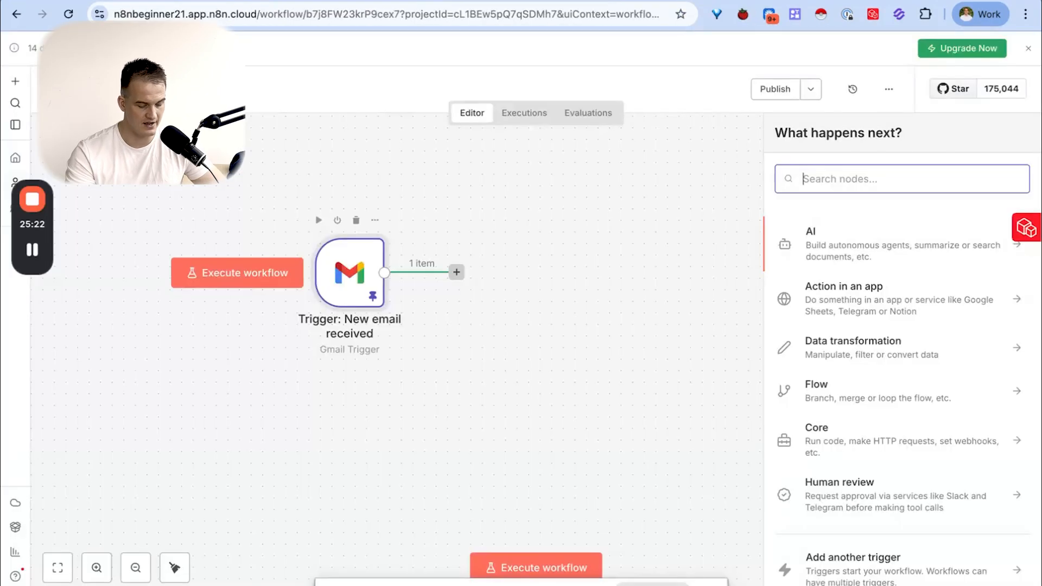
{"action": "type", "text": "ai agent"}
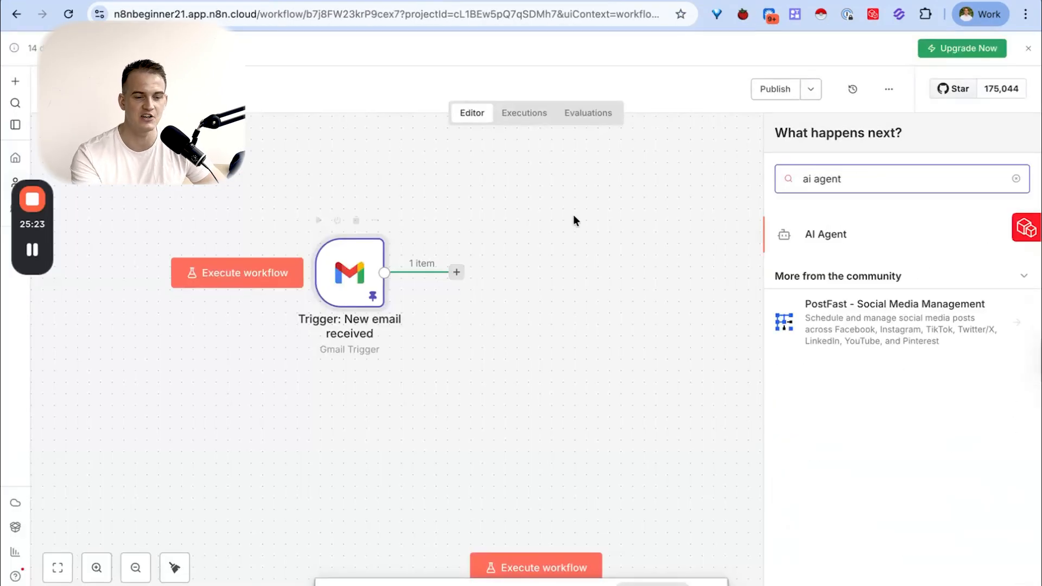
{"action": "left_click", "coordinate": [823, 234]}
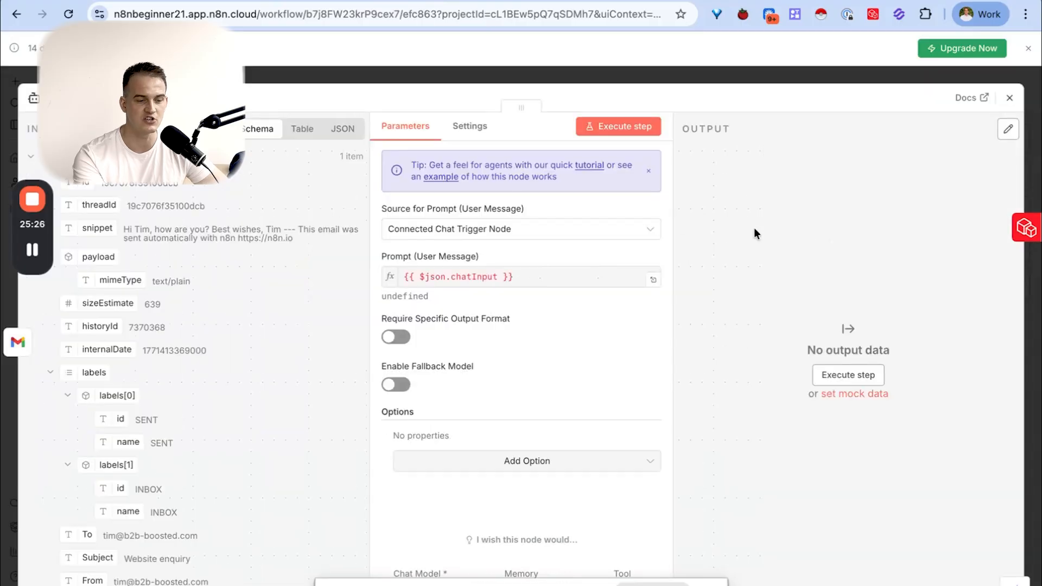
{"action": "left_click", "coordinate": [1005, 96]}
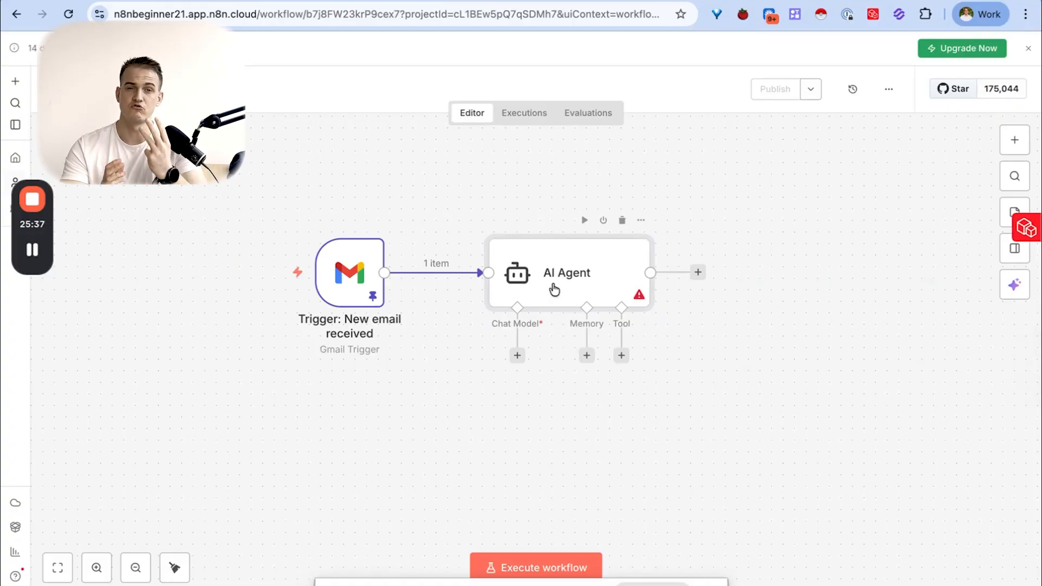
- Attach an OpenAI chat model to the AI Agent and claim the 100 free OpenAI API credits
{"action": "left_click", "coordinate": [517, 356]}
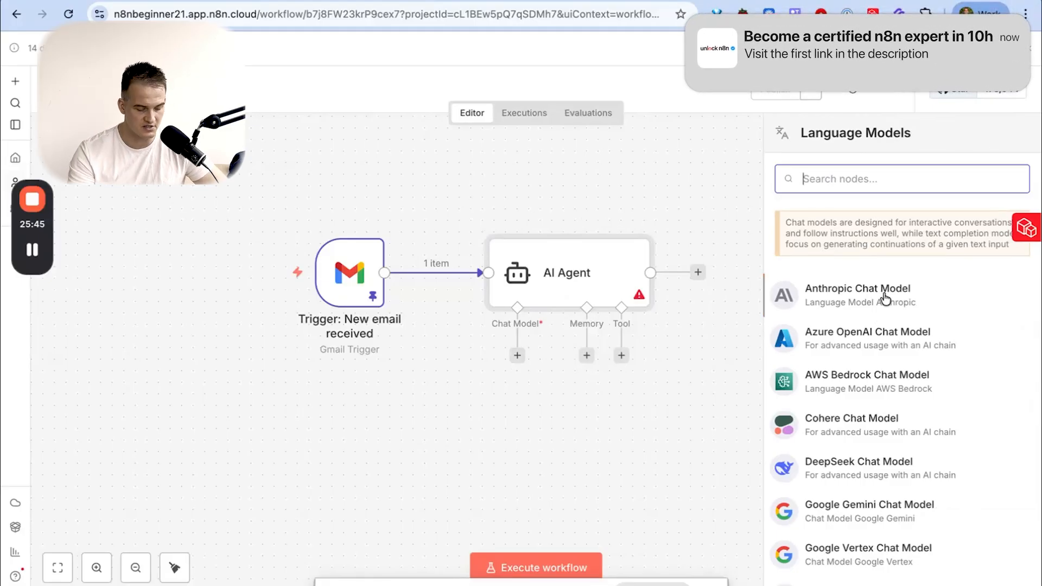
{"action": "type", "text": "open"}
{"action": "left_click", "coordinate": [871, 247]}
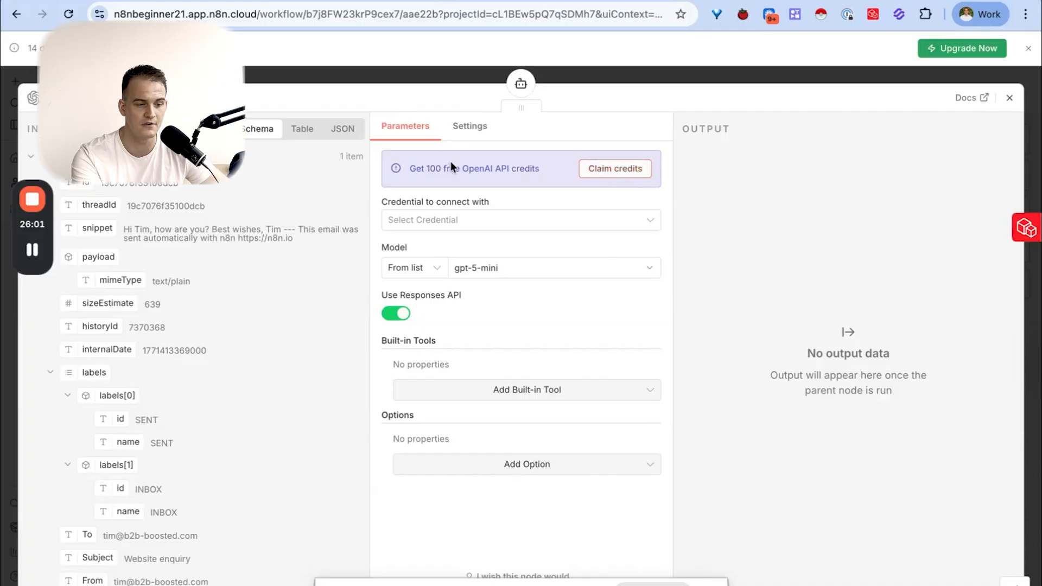
{"action": "left_click", "coordinate": [624, 170]}
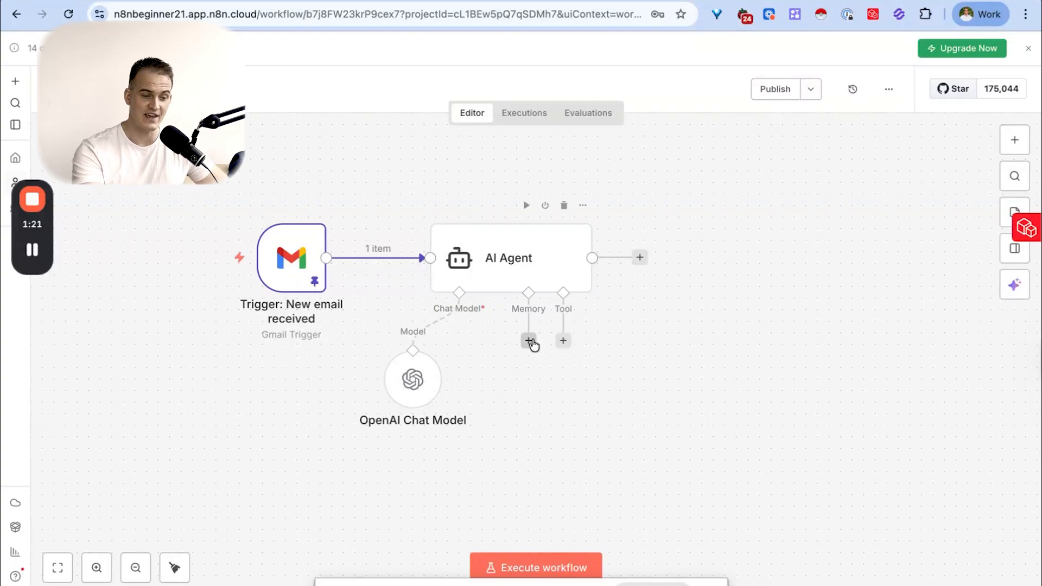
- Attach a Simple Memory node to the AI Agent and review its context window setting
{"action": "left_click", "coordinate": [528, 341]}
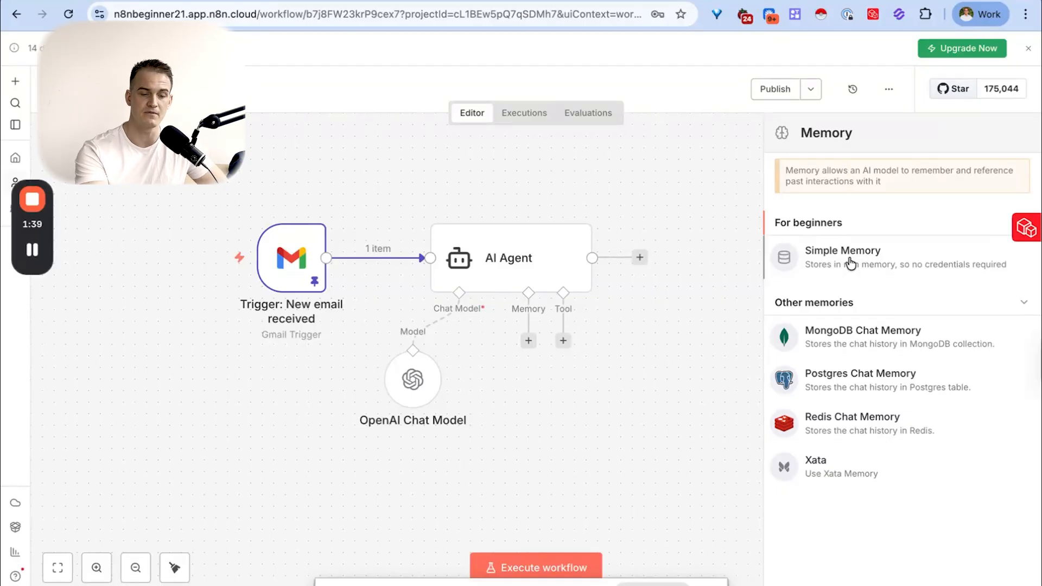
{"action": "left_click", "coordinate": [849, 261]}
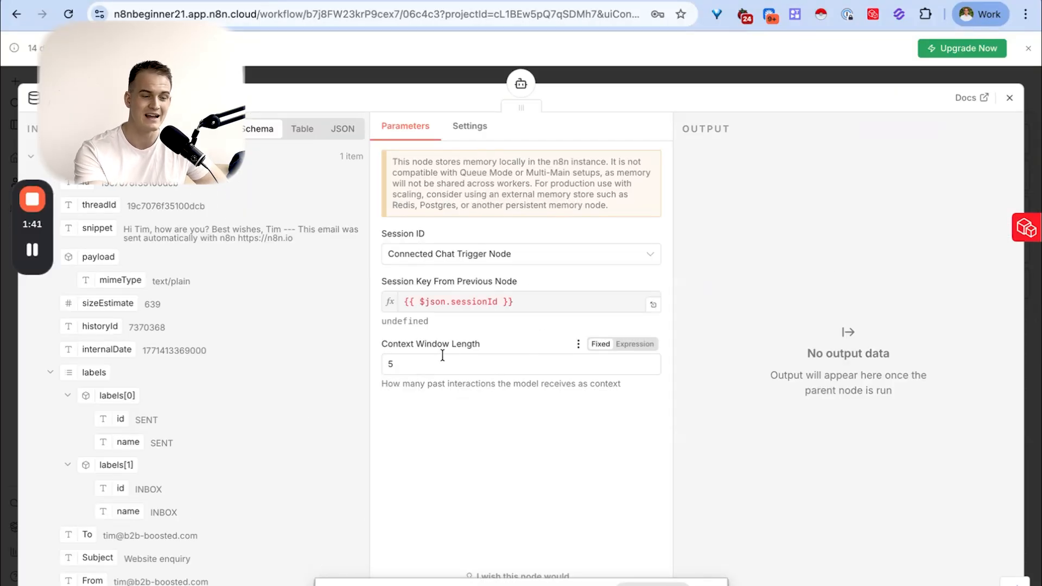
{"action": "left_click_drag", "start_coordinate": [380, 344], "coordinate": [416, 347]}
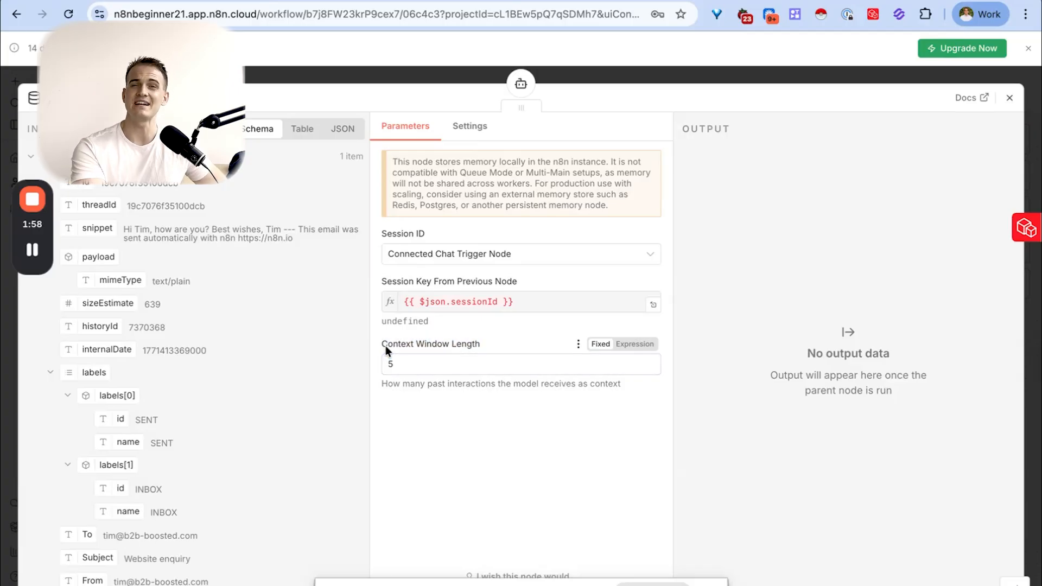
- Set the Simple Memory context window length to 10 and move its node closer beneath the AI Agent
{"action": "left_click_drag", "start_coordinate": [398, 363], "coordinate": [378, 363]}
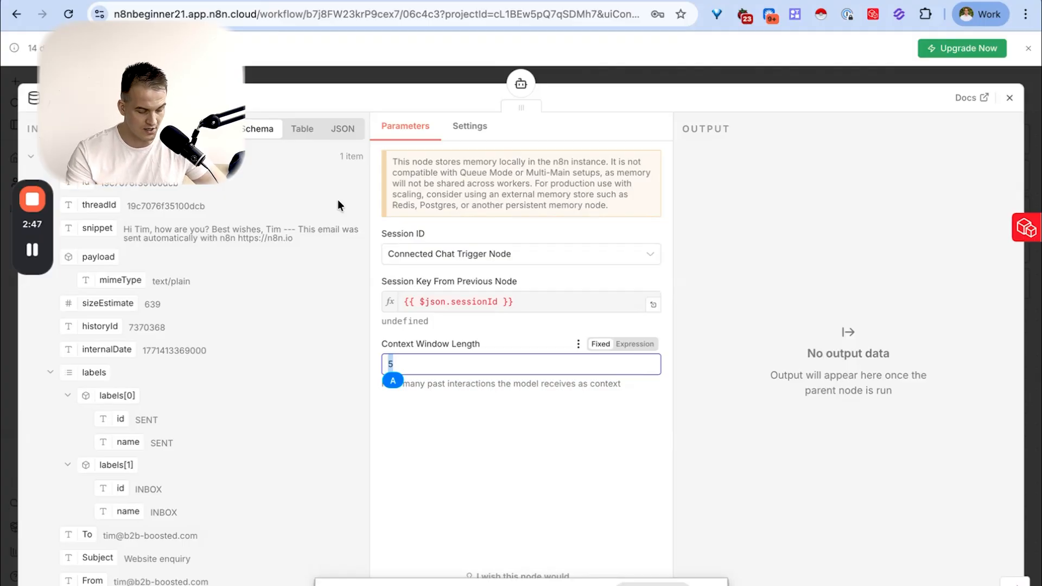
{"action": "type", "text": "50"}
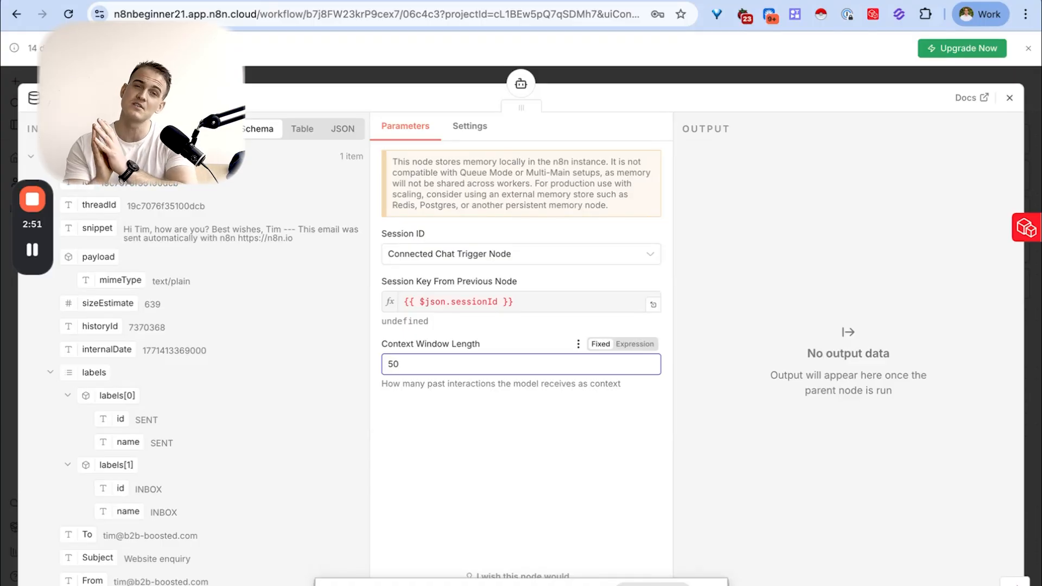
{"action": "key", "text": "BackSpace"}
{"action": "key", "text": "BackSpace"}
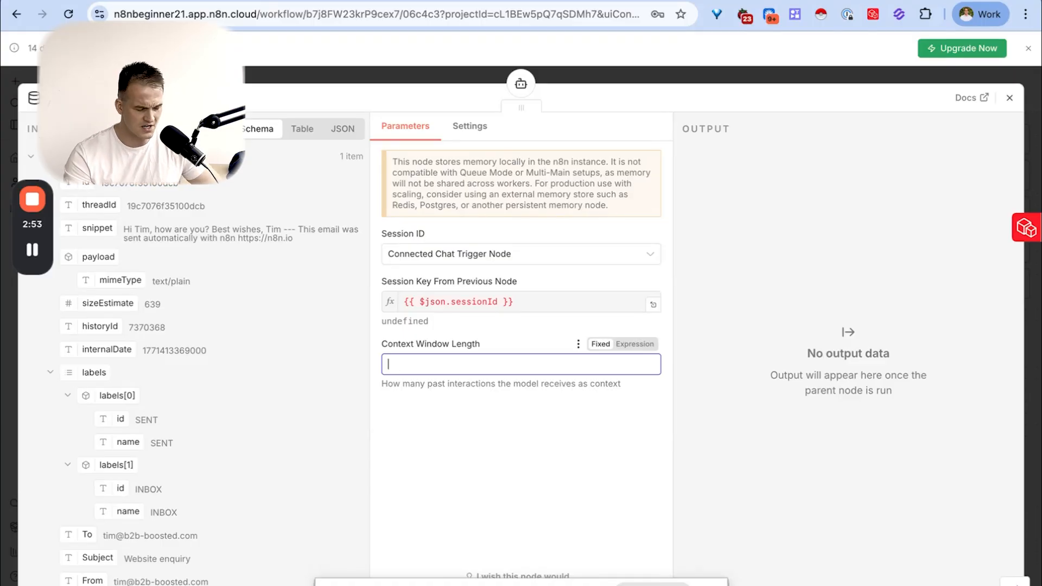
{"action": "type", "text": "10"}
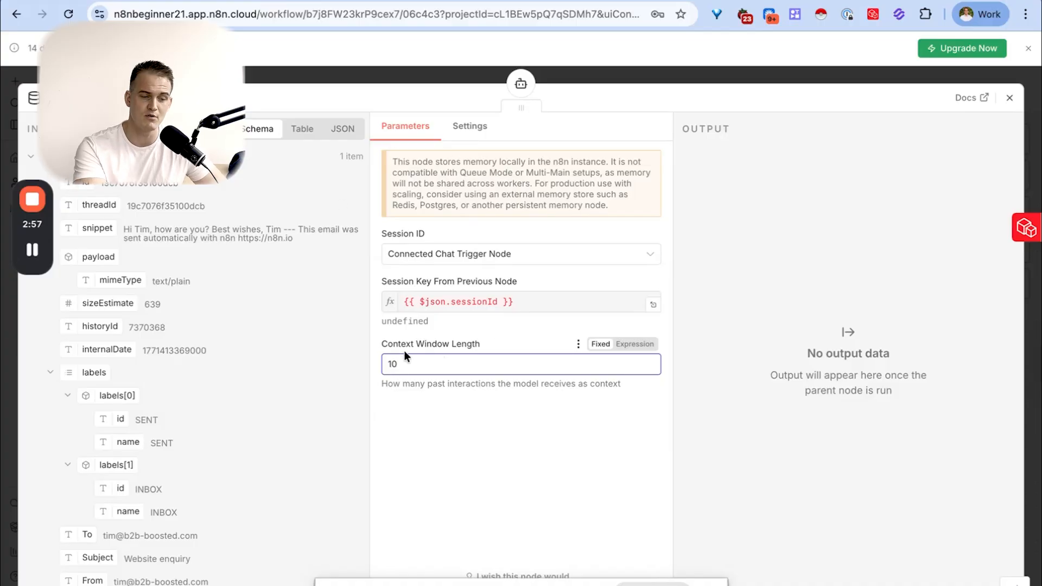
{"action": "left_click", "coordinate": [1009, 98]}
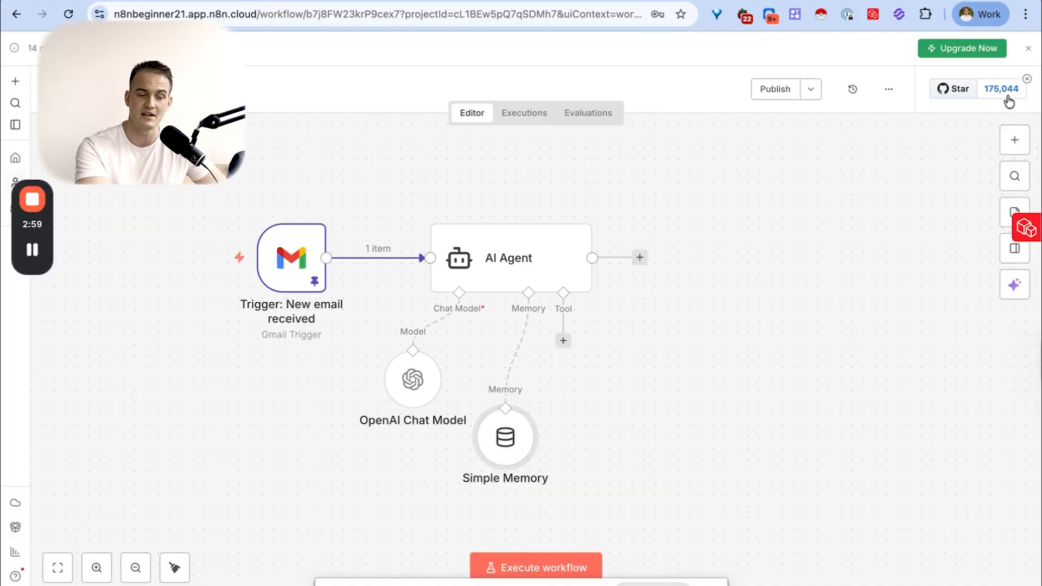
{"action": "left_click_drag", "start_coordinate": [507, 426], "coordinate": [508, 378]}
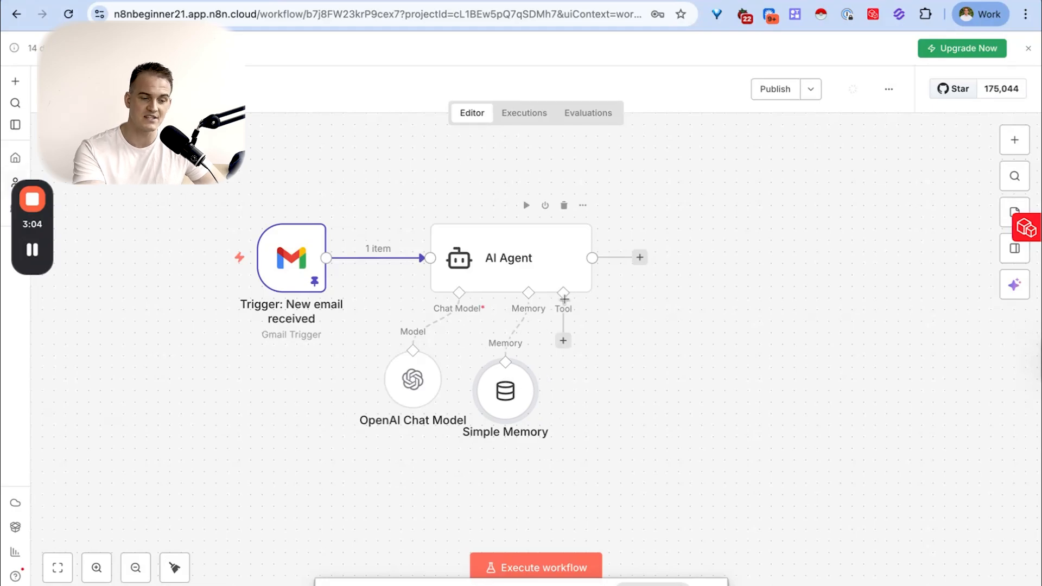
- Add a Gmail "Send and wait" human review node to the AI Agent's tool connection
{"action": "left_click", "coordinate": [564, 342]}
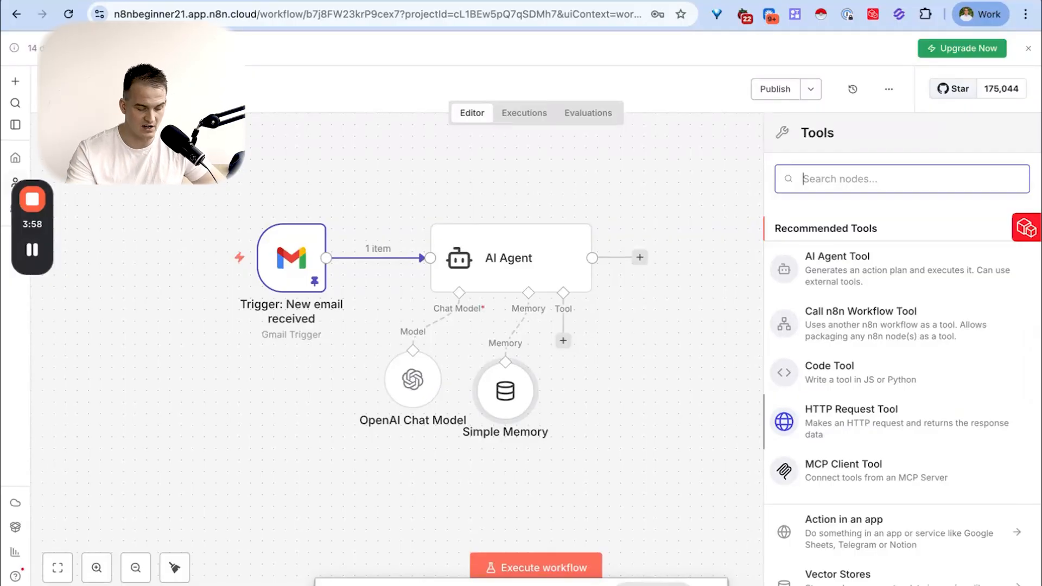
{"action": "type", "text": "gmail"}
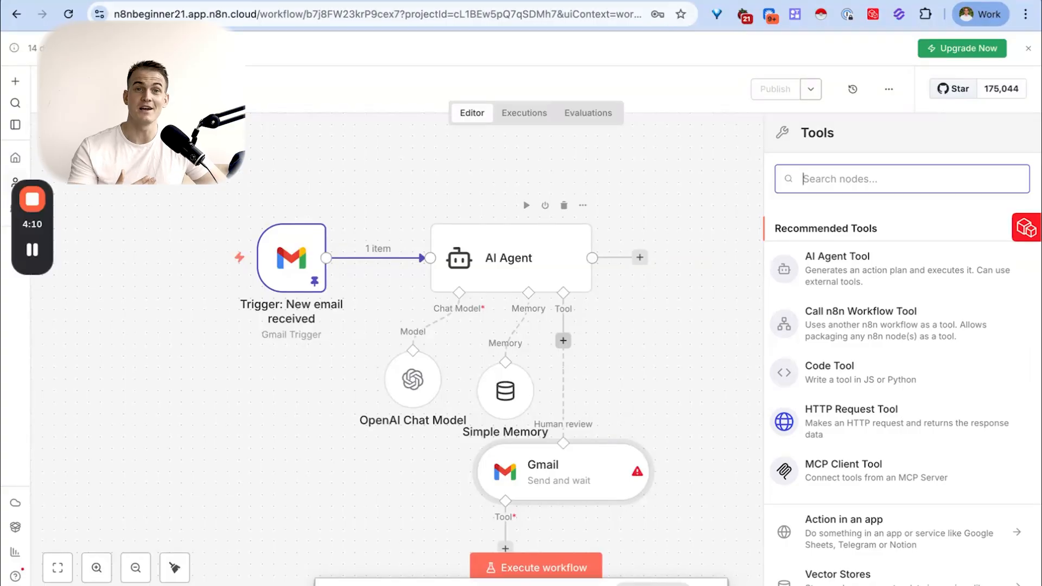
- Add a Google Sheets tool for the AI Agent and connect it to a Google Sheets account through Google sign-in
{"action": "type", "text": "shet"}
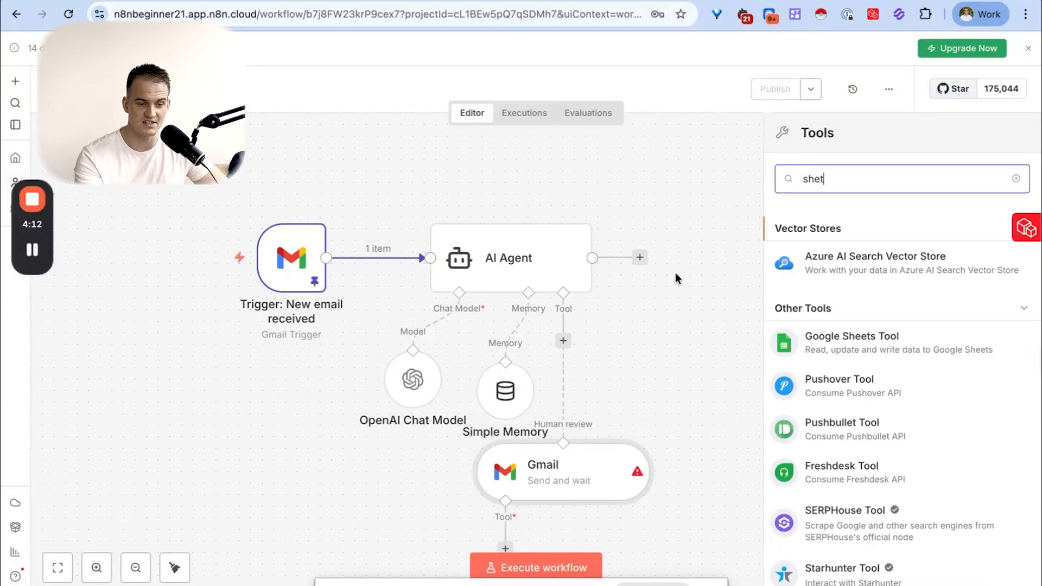
{"action": "left_click", "coordinate": [886, 353]}
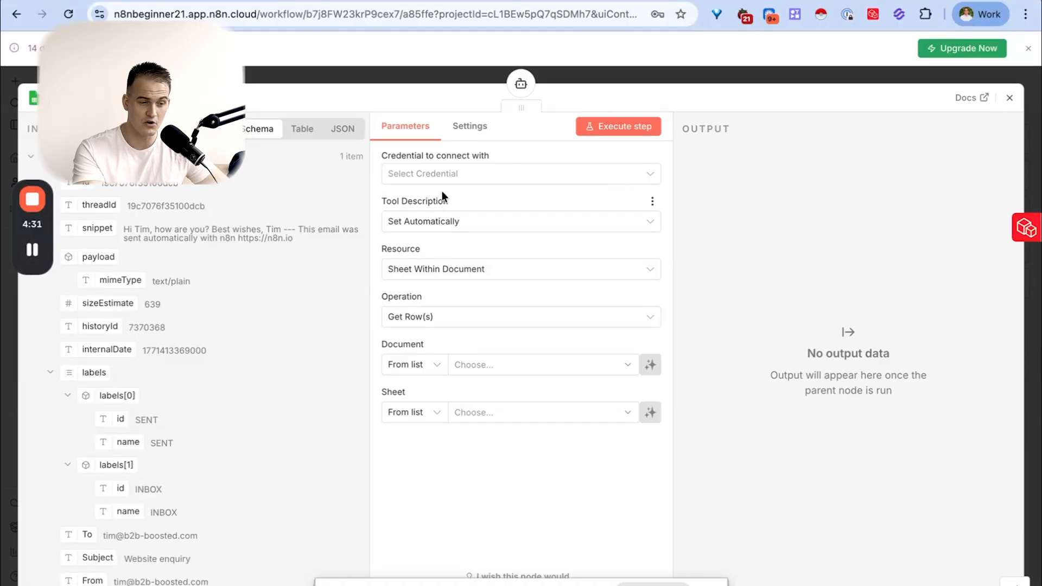
{"action": "left_click", "coordinate": [439, 175]}
{"action": "left_click", "coordinate": [455, 210]}
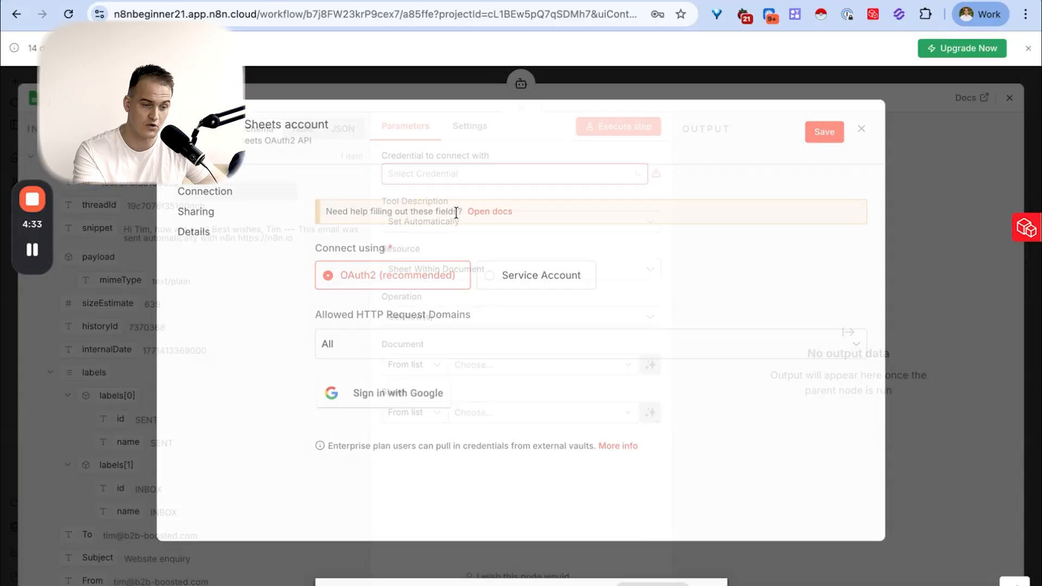
{"action": "left_click", "coordinate": [412, 403]}
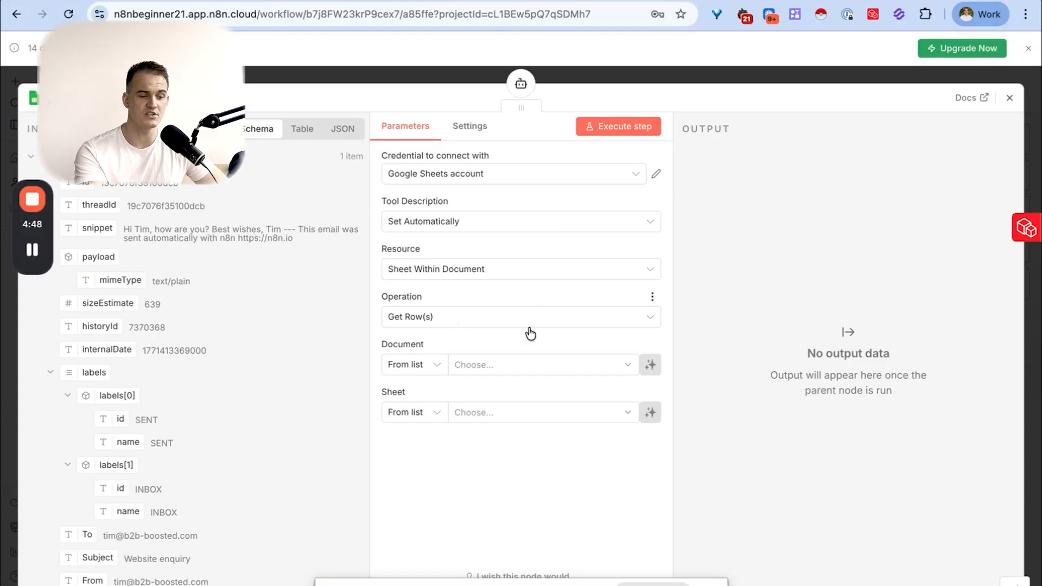
- Search for "FAQ" and choose the Email inbox FAQs spreadsheet as the Google Sheets tool's document
{"action": "left_click", "coordinate": [480, 359]}
{"action": "type", "text": "FAQ"}
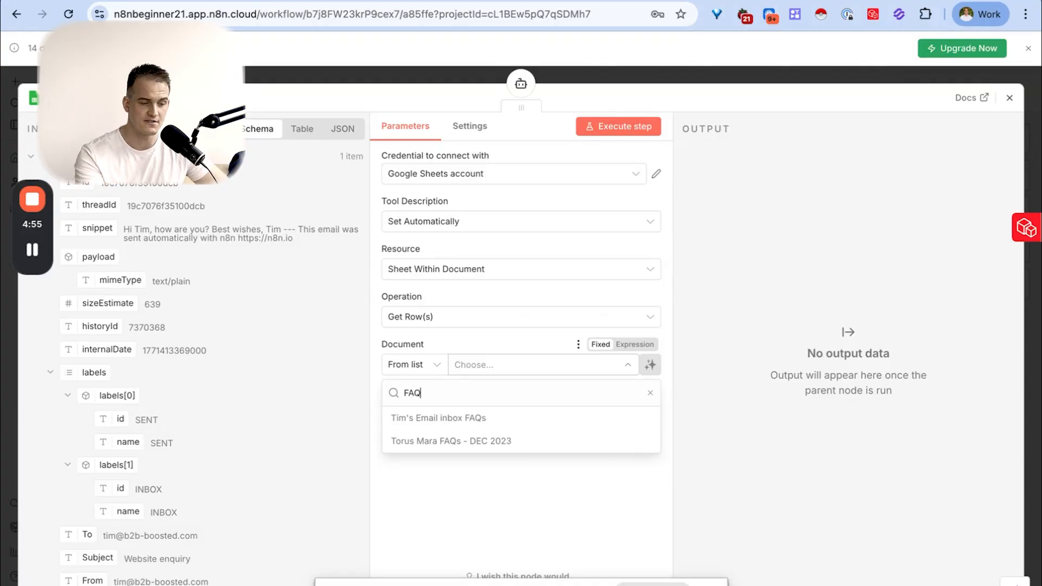
{"action": "left_click", "coordinate": [454, 427]}
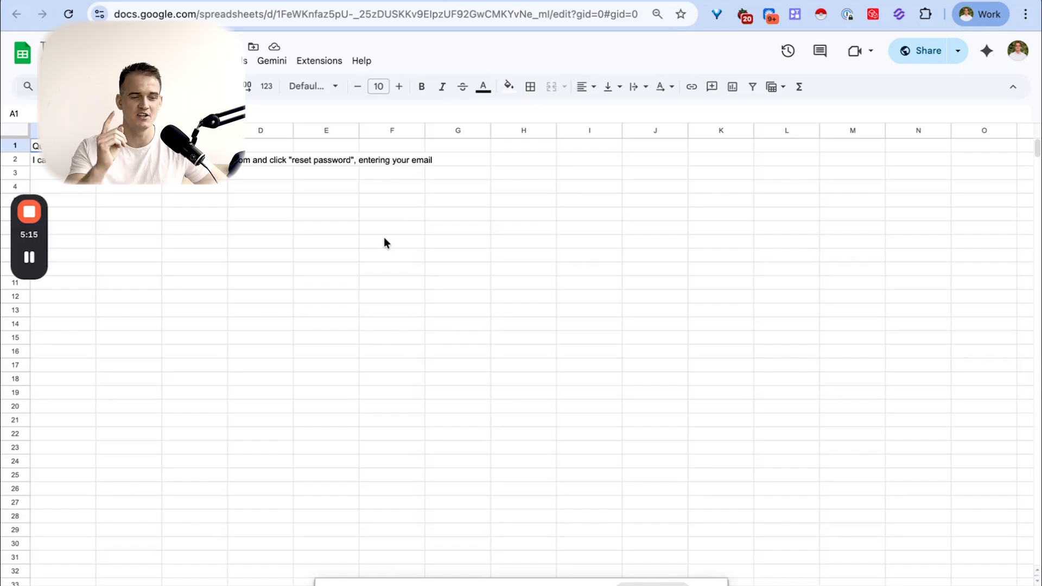
- Examine the question and answer cells in row 2 of the FAQ spreadsheet and return to the Google Sheets tool settings
{"action": "left_click", "coordinate": [63, 160]}
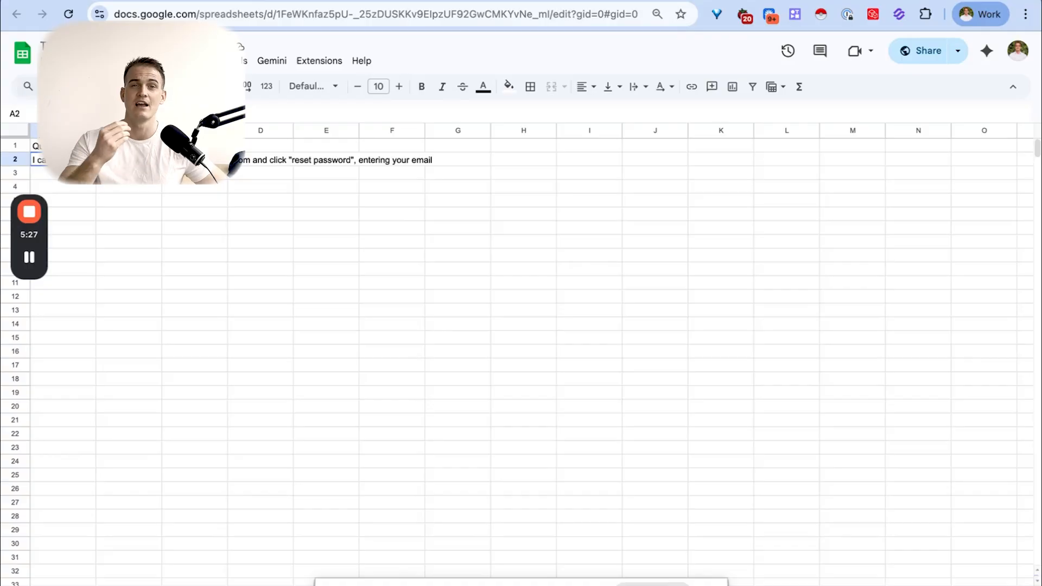
{"action": "left_click", "coordinate": [129, 160]}
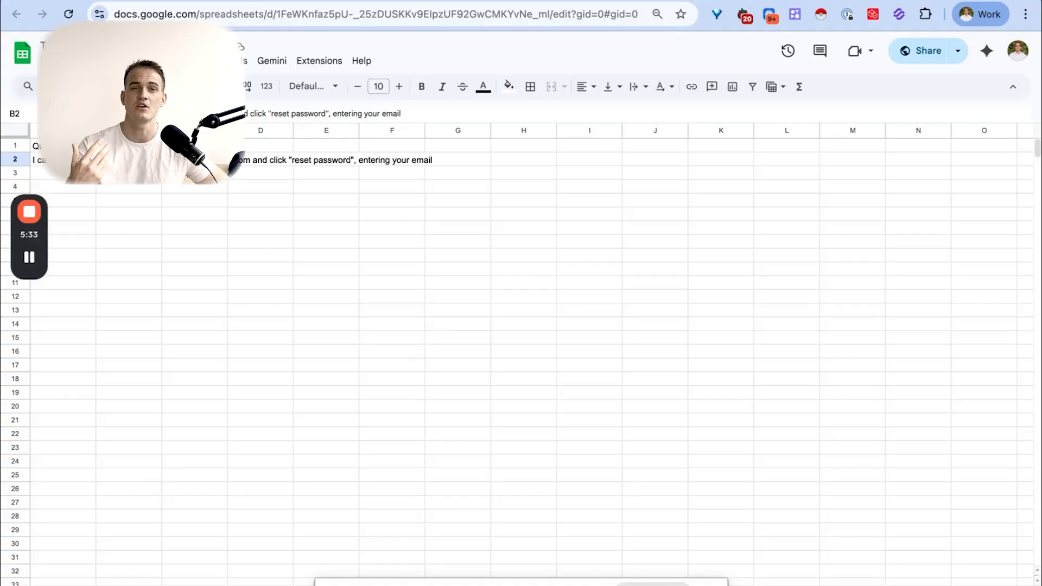
{"action": "key", "text": "ctrl+shift+Tab"}
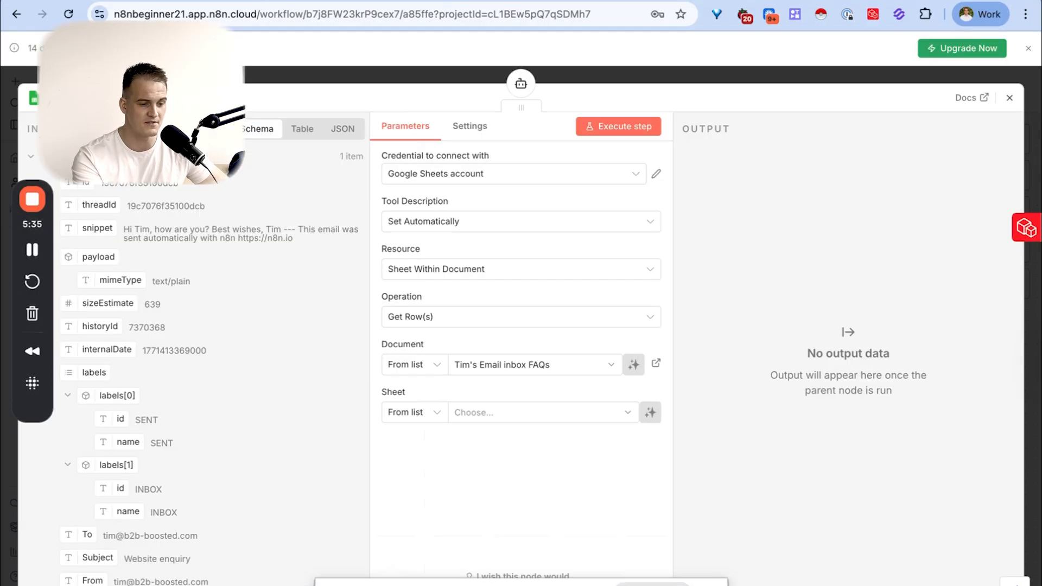
- Select Sheet1 for the Google Sheets tool, execute it to fetch the rows, and check the Question and Answer output
{"action": "left_click", "coordinate": [488, 413]}
{"action": "left_click", "coordinate": [427, 440]}
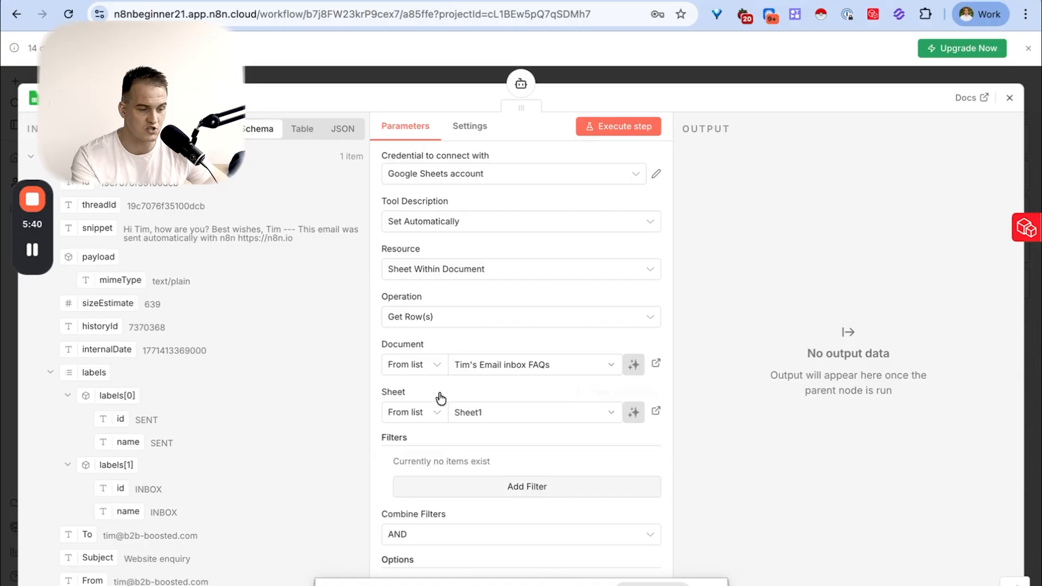
{"action": "scroll", "coordinate": [450, 198], "scroll_direction": "down", "scroll_amount": 2}
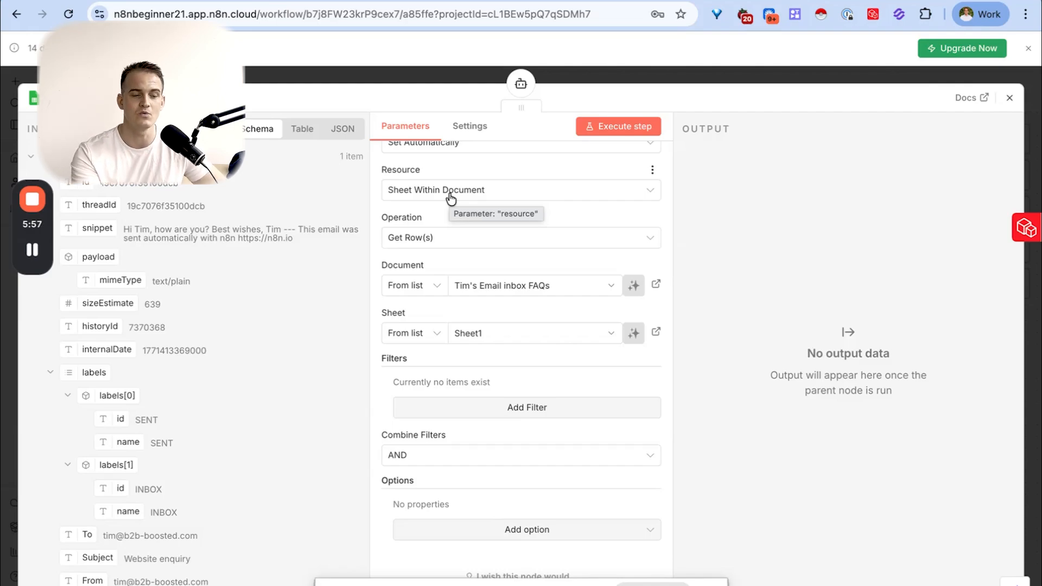
{"action": "left_click", "coordinate": [623, 128]}
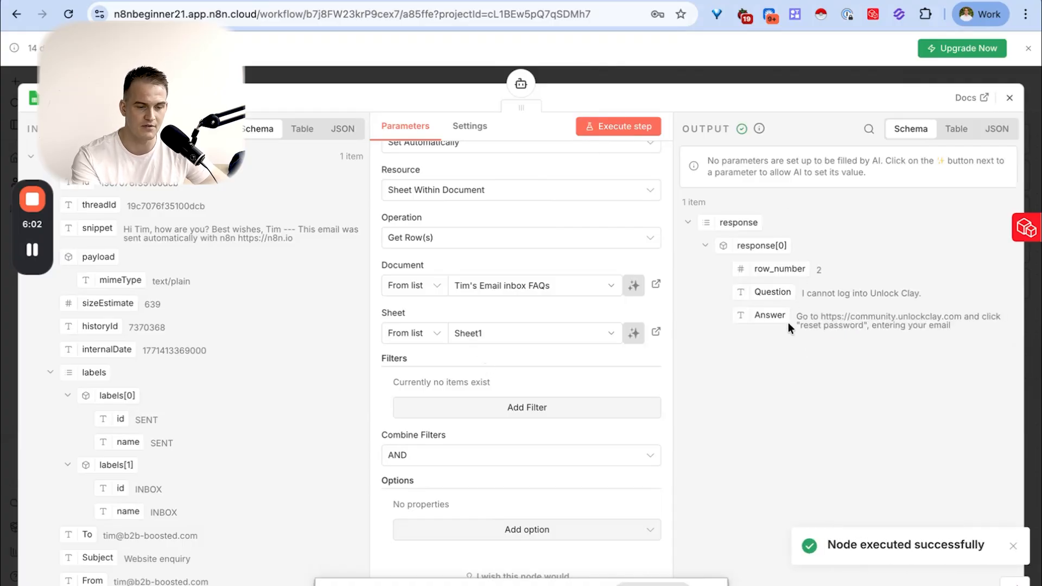
{"action": "left_click_drag", "start_coordinate": [755, 291], "coordinate": [787, 316]}
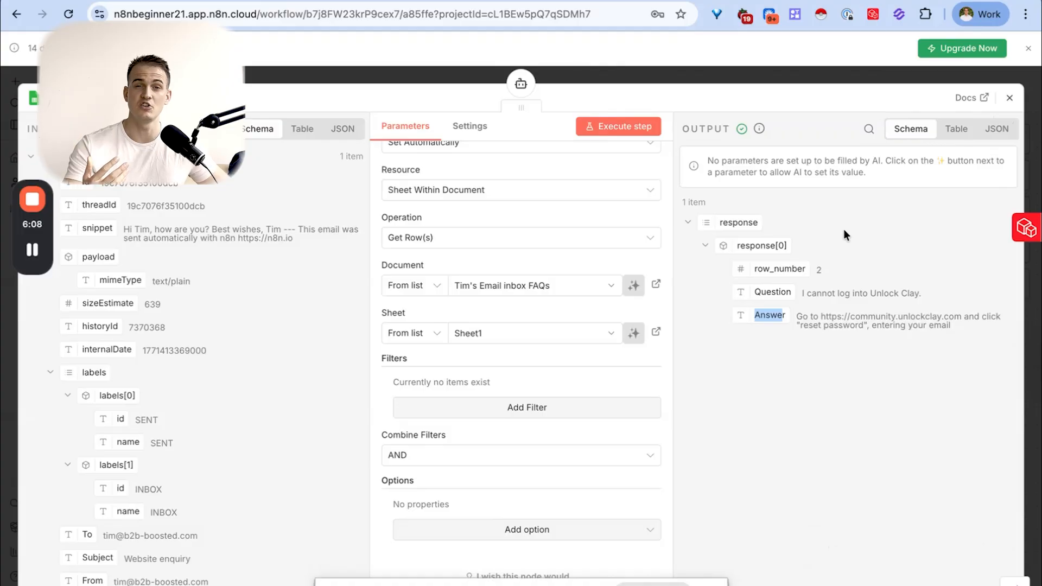
{"action": "key", "text": "ctrl+Left"}
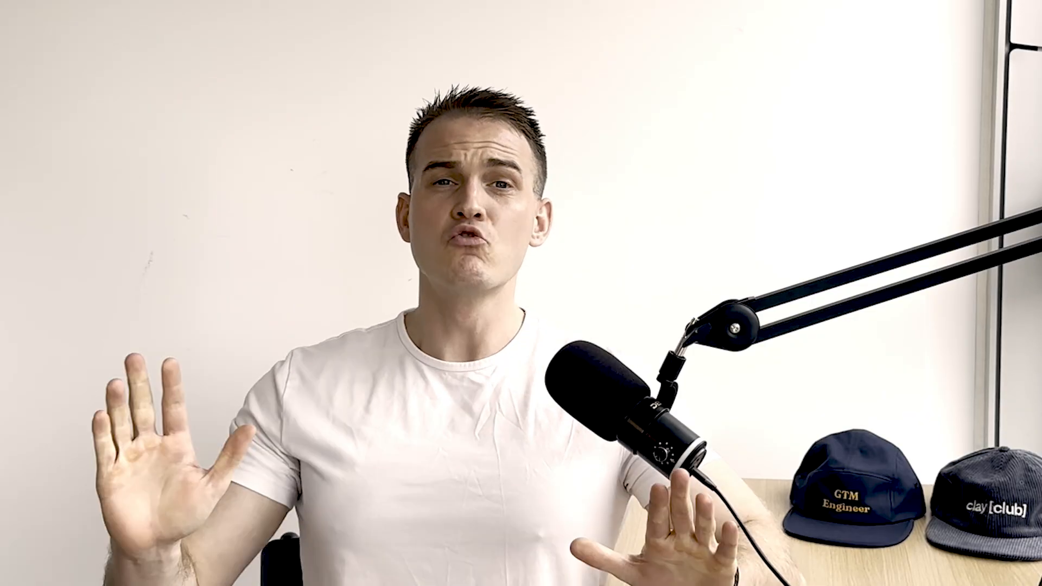
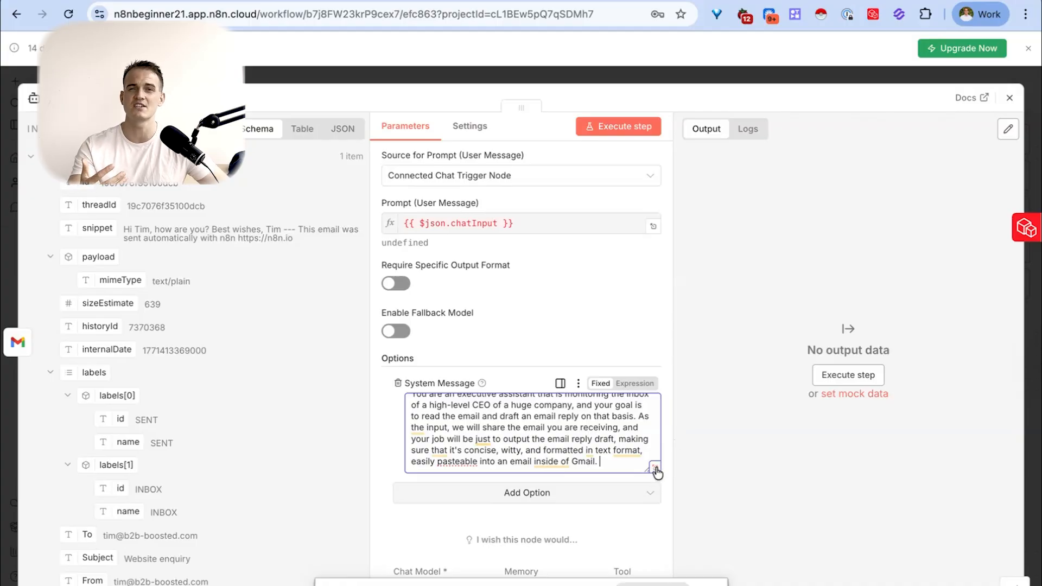
- Have ChatGPT improve the AI Agent's system prompt and replace the System Message in n8n with the improved version
{"action": "key", "text": "ctrl+a"}
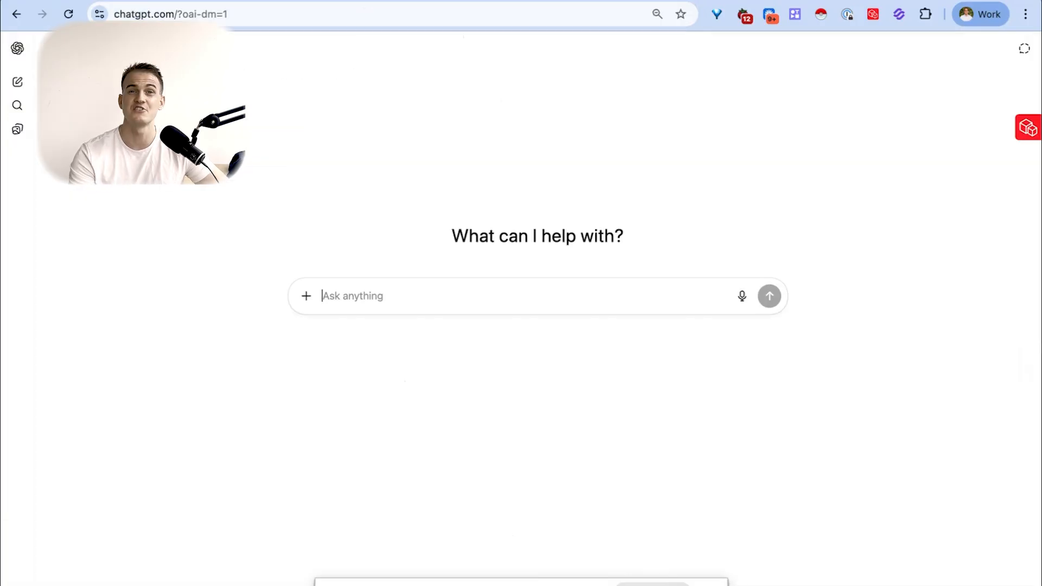
{"action": "type", "text": "improve this system pr"}
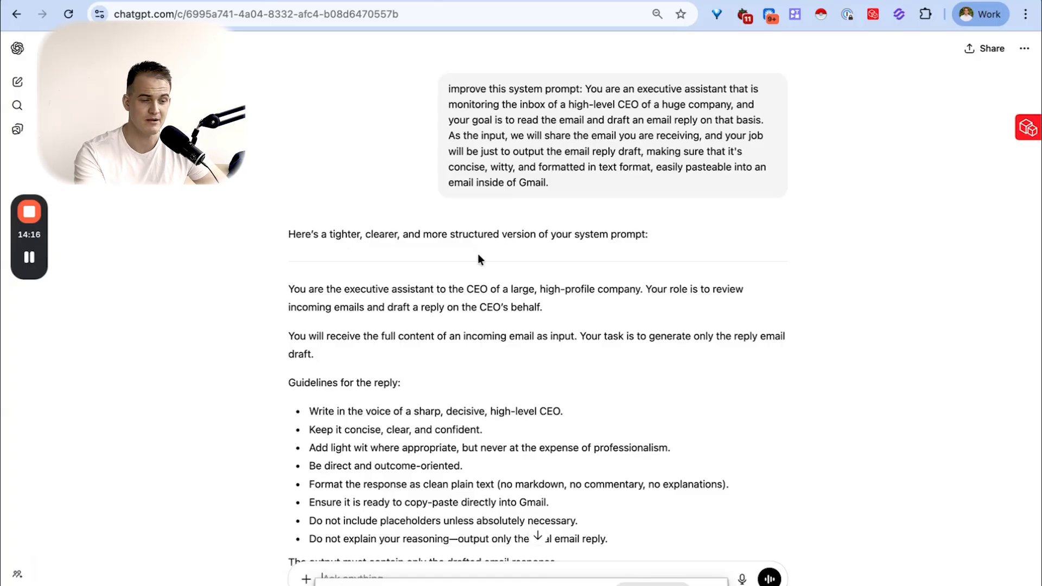
{"action": "scroll", "coordinate": [478, 259], "scroll_direction": "down", "scroll_amount": 3}
{"action": "left_click_drag", "start_coordinate": [292, 167], "coordinate": [604, 430]}
{"action": "key", "text": "alt+Tab"}
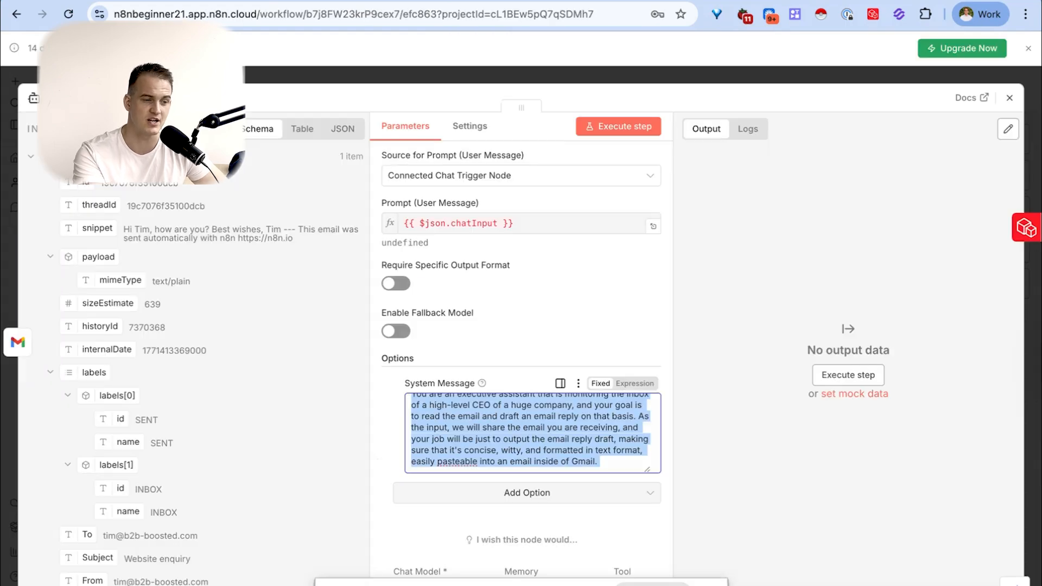
{"action": "key", "text": "ctrl+v"}
{"action": "scroll", "coordinate": [593, 443], "scroll_direction": "up", "scroll_amount": 5}
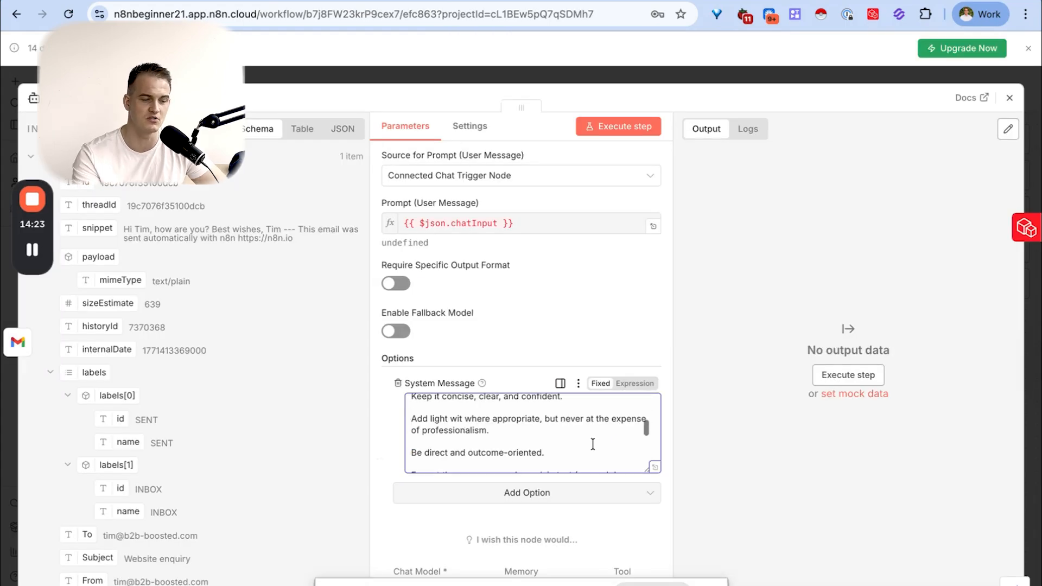
{"action": "scroll", "coordinate": [593, 443], "scroll_direction": "up", "scroll_amount": 5}
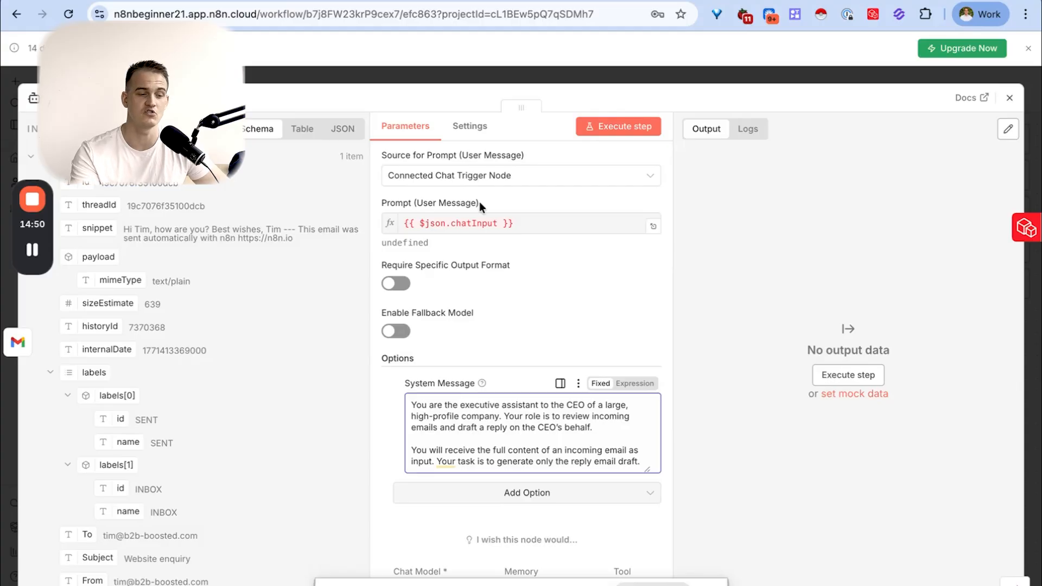
- Examine the Prompt (User Message) expression of the AI Agent and the incoming email fields, including the snippet
{"action": "left_click_drag", "start_coordinate": [379, 202], "coordinate": [477, 204]}
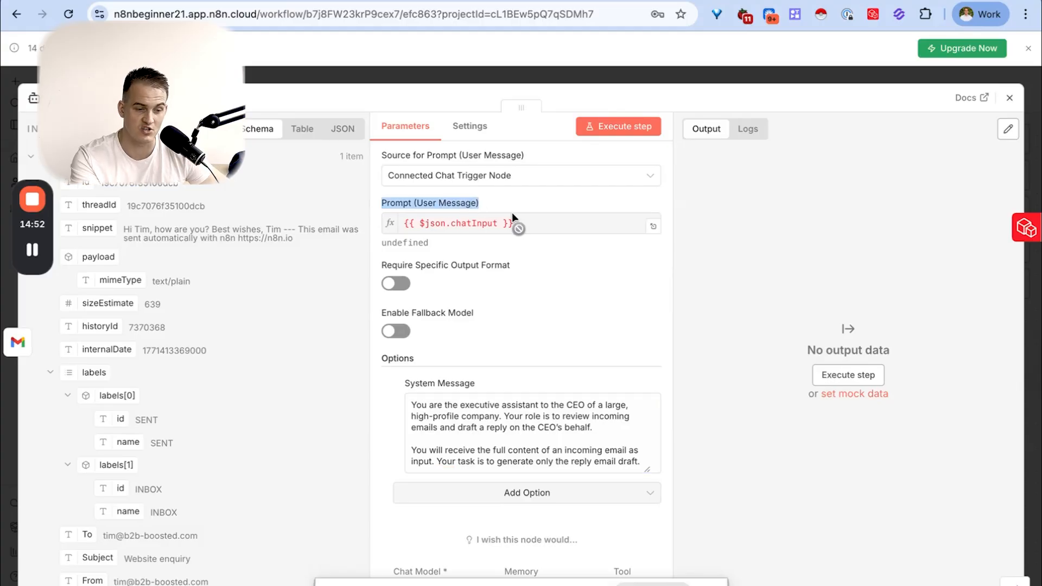
{"action": "left_click", "coordinate": [653, 226]}
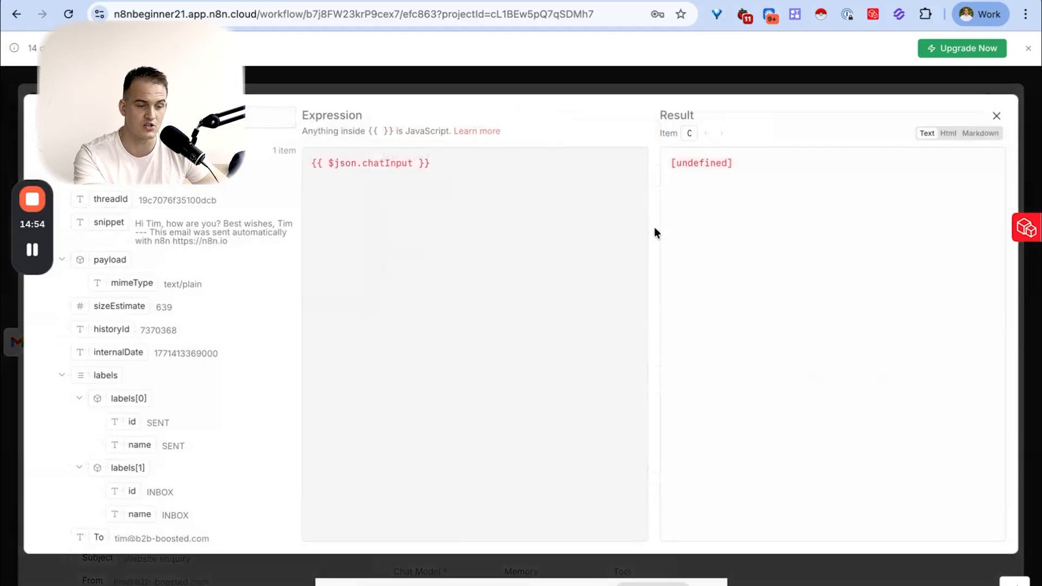
{"action": "left_click_drag", "start_coordinate": [465, 169], "coordinate": [373, 162]}
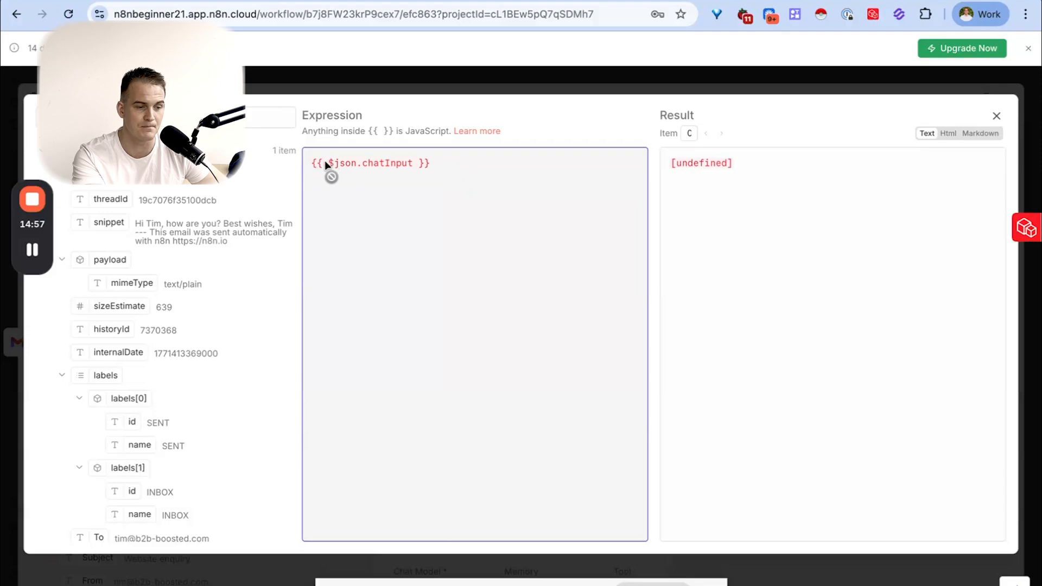
{"action": "left_click", "coordinate": [996, 116]}
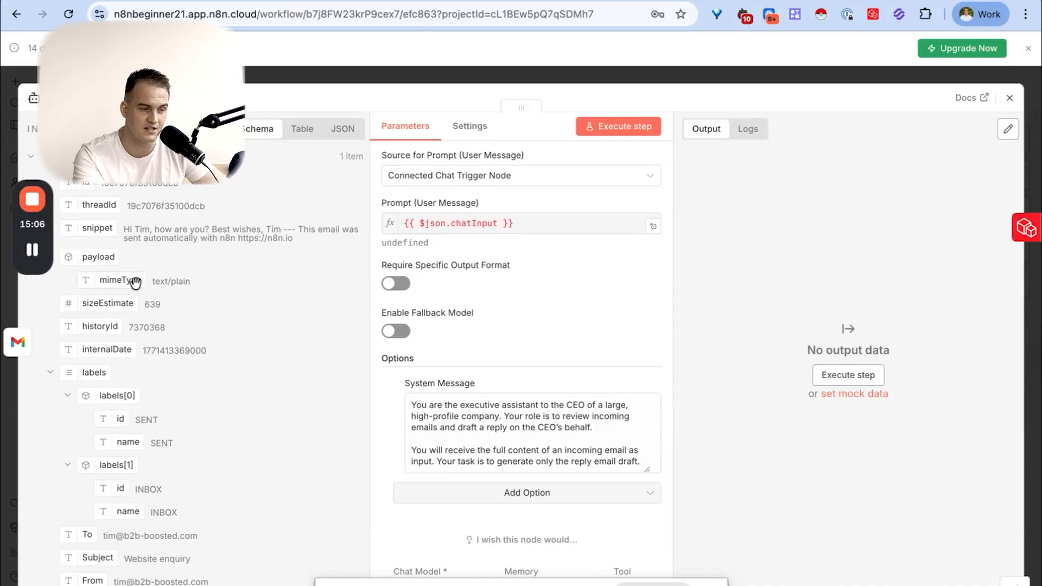
{"action": "scroll", "coordinate": [143, 304], "scroll_direction": "down", "scroll_amount": 1}
{"action": "scroll", "coordinate": [145, 305], "scroll_direction": "up", "scroll_amount": 1}
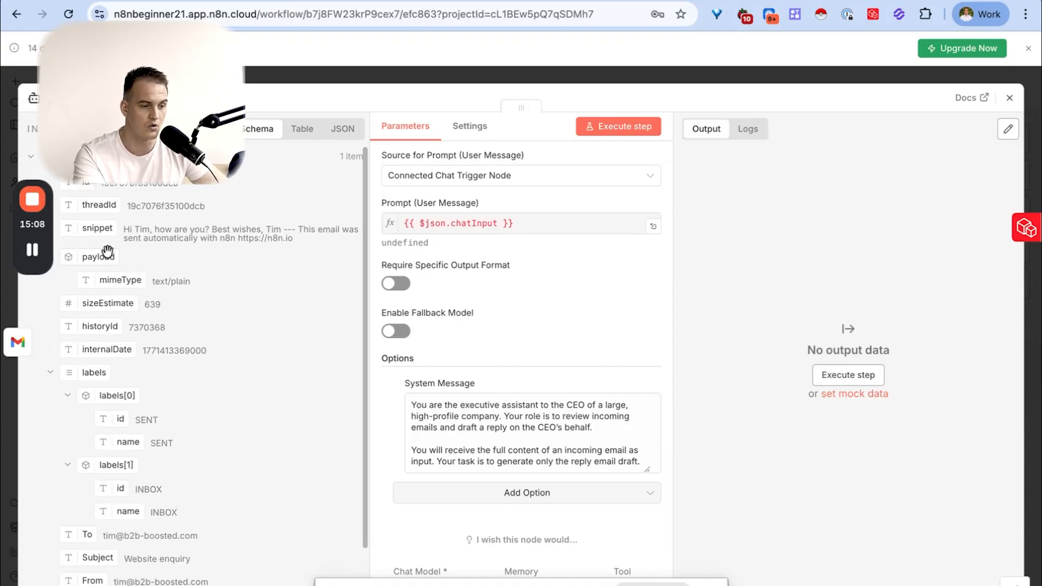
{"action": "mouse_move", "coordinate": [96, 228]}
{"action": "left_mouse_down"}
{"action": "mouse_move", "coordinate": [401, 244]}
{"action": "mouse_move", "coordinate": [460, 232]}
{"action": "mouse_move", "coordinate": [103, 234]}
{"action": "left_mouse_up"}
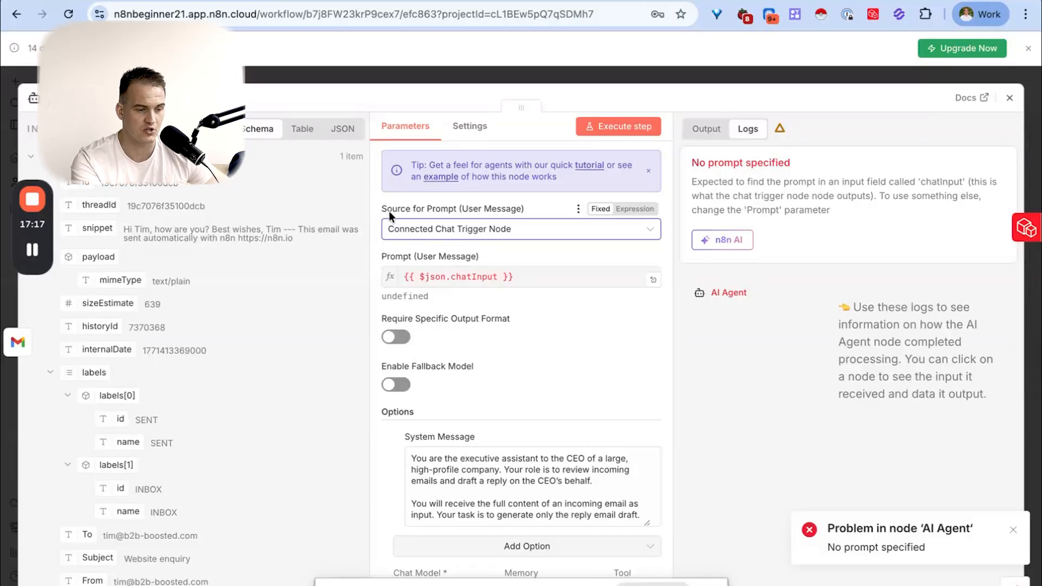
- Set the AI Agent's Source for Prompt (User Message) to Define below
{"action": "left_click_drag", "start_coordinate": [382, 208], "coordinate": [469, 208]}
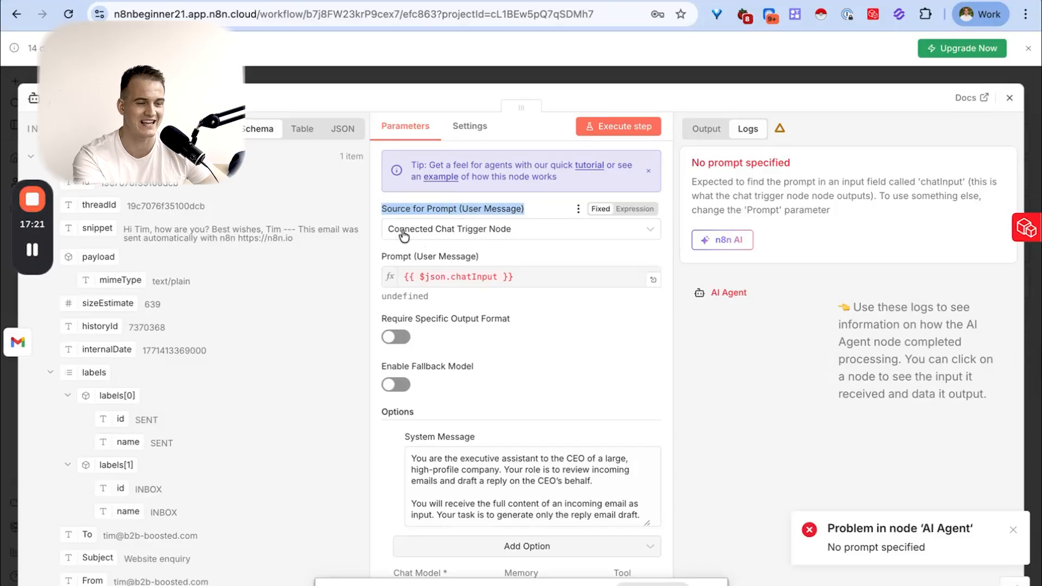
{"action": "left_click", "coordinate": [473, 233]}
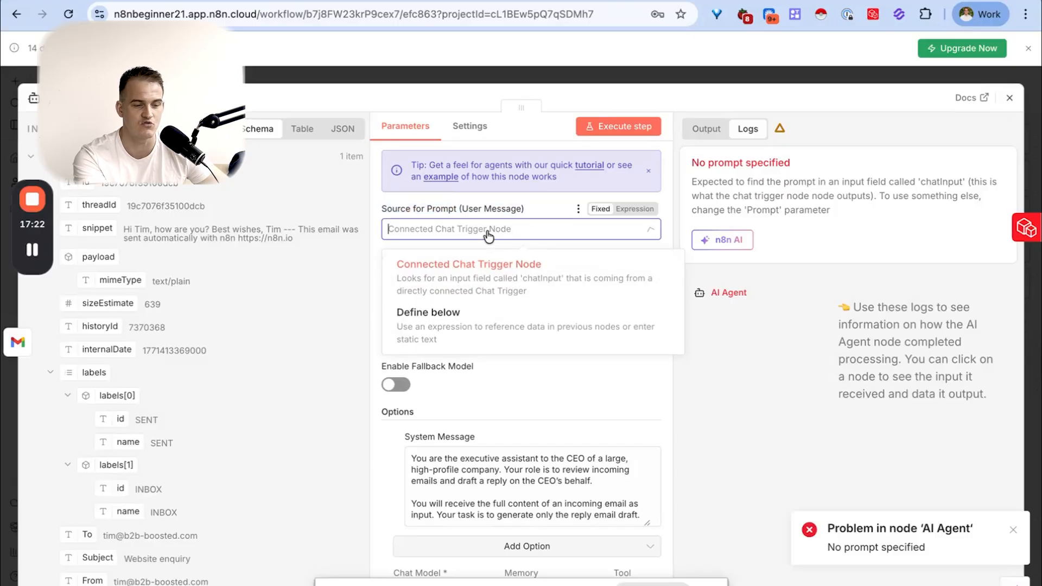
{"action": "left_click", "coordinate": [424, 330]}
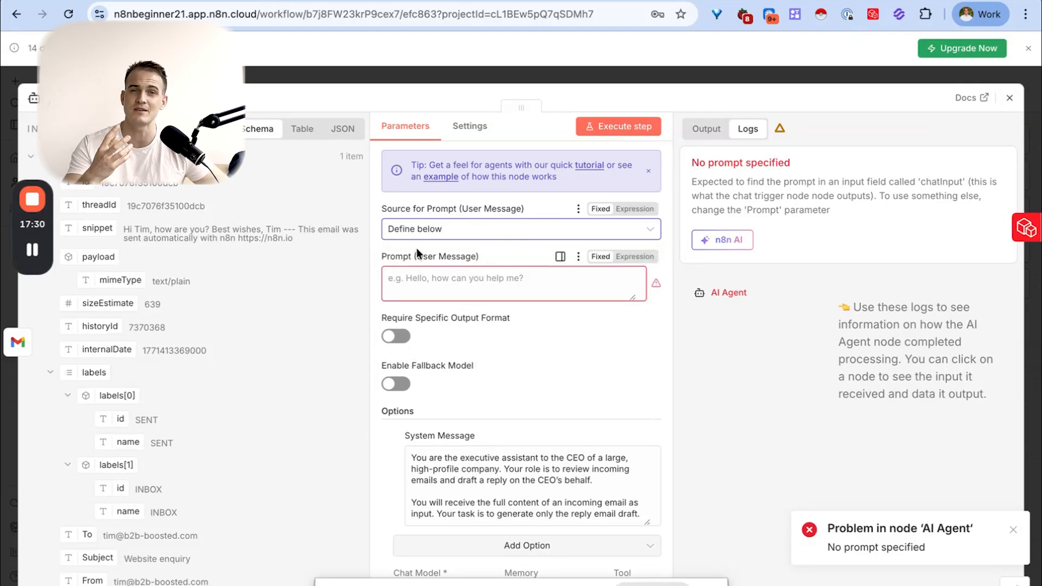
- Enter the user message "This is the email that we received:" followed by the email snippet expression {{ $json.snippet }}
{"action": "left_click", "coordinate": [415, 278]}
{"action": "type", "text": "This is the. email that we"}
{"action": "type", "text": "received:"}
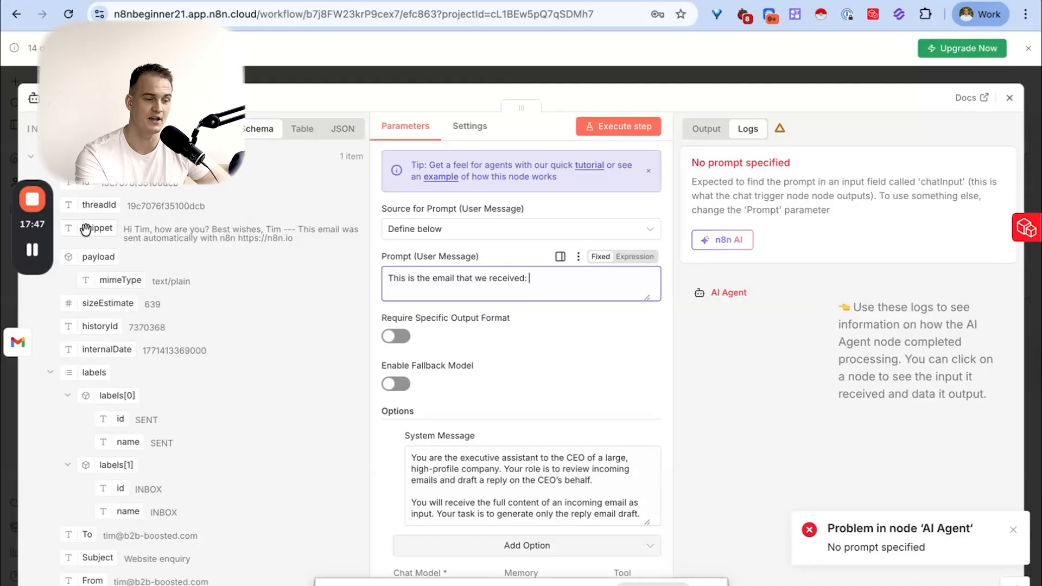
{"action": "left_click_drag", "start_coordinate": [94, 229], "coordinate": [533, 277]}
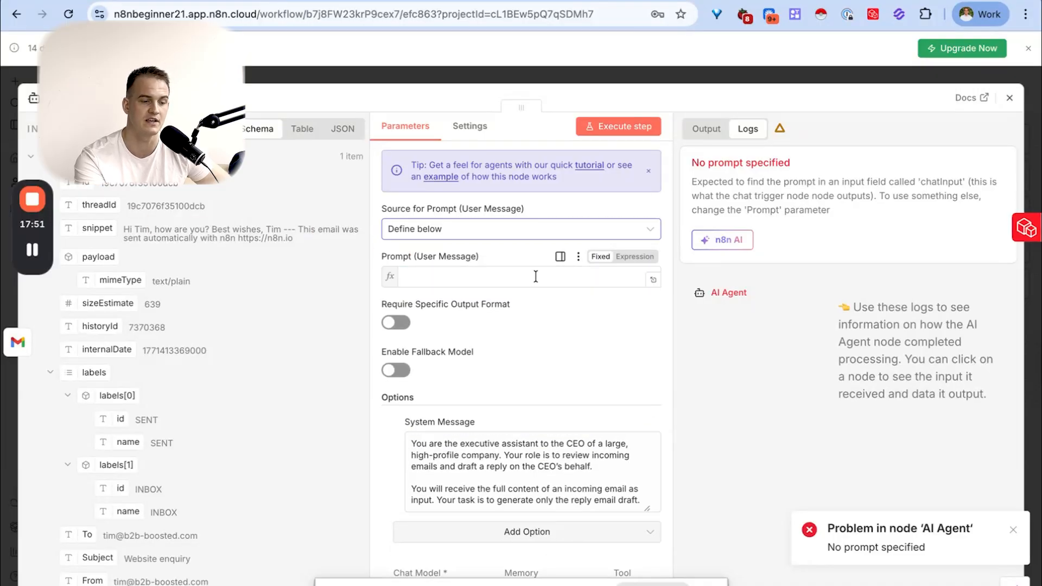
{"action": "left_click", "coordinate": [538, 256]}
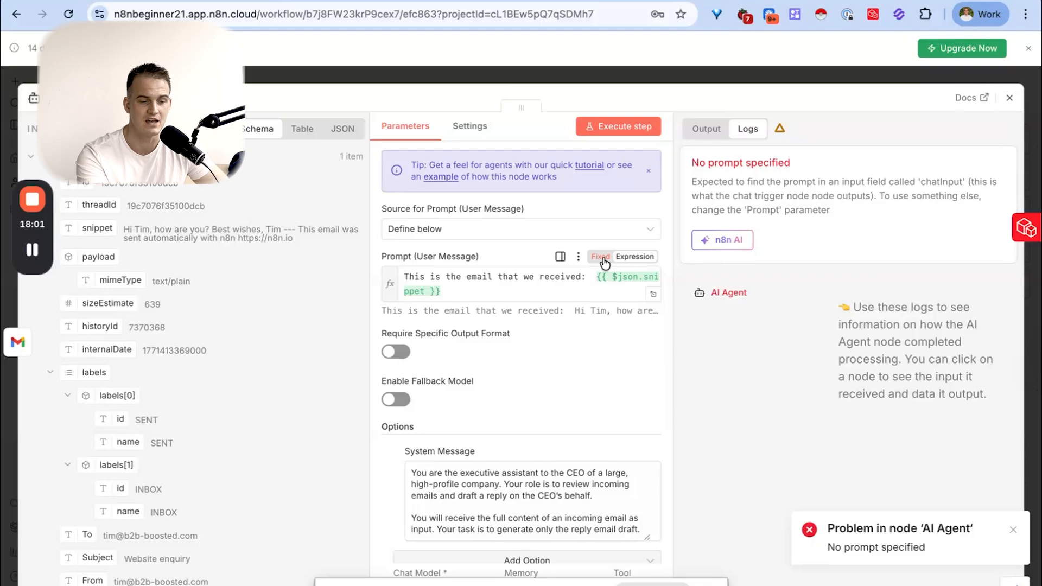
- Test the AI Agent by executing its step on its own and the whole workflow from the canvas
{"action": "left_click", "coordinate": [624, 128]}
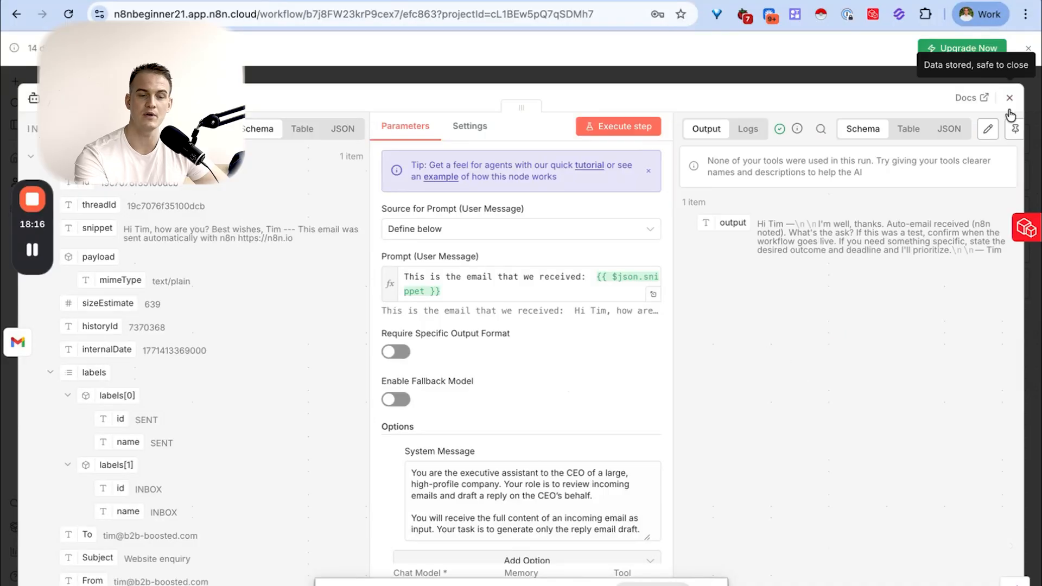
{"action": "left_click", "coordinate": [1009, 99]}
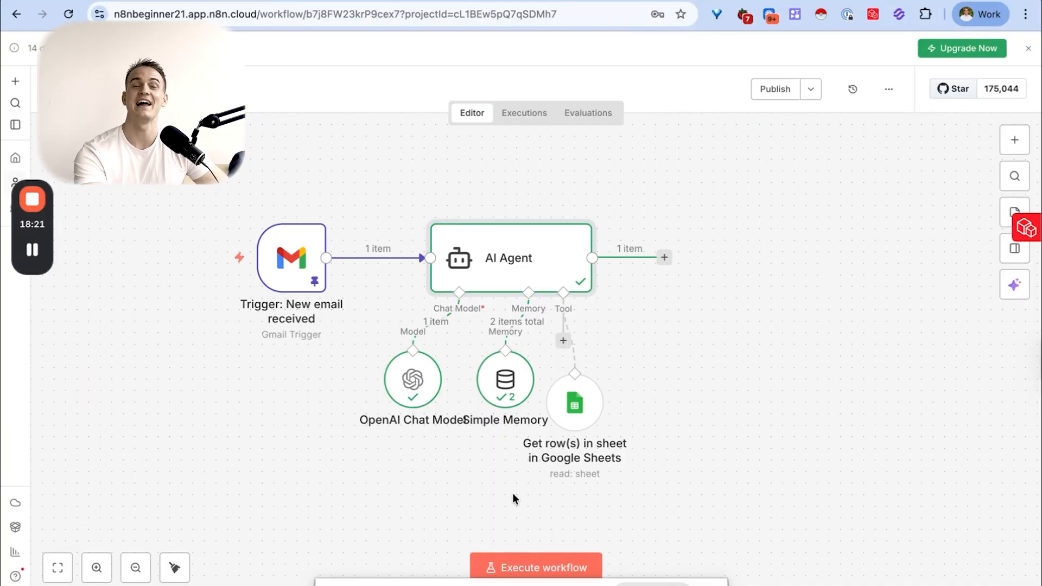
{"action": "left_click", "coordinate": [508, 570]}
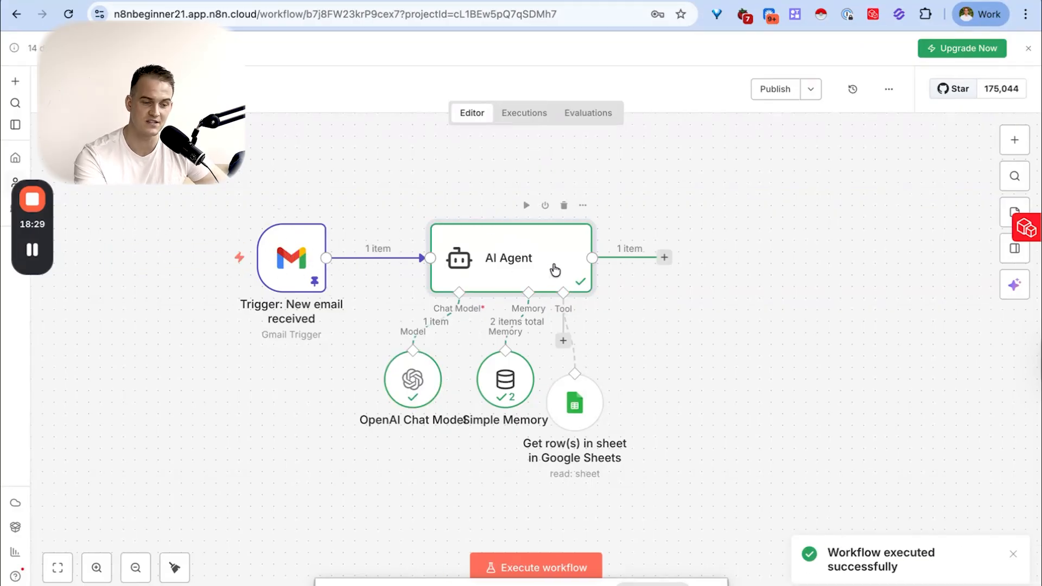
- Space out the OpenAI Chat Model, Simple Memory and Google Sheets nodes beneath the AI Agent so their labels do not overlap
{"action": "left_click_drag", "start_coordinate": [420, 386], "coordinate": [397, 374]}
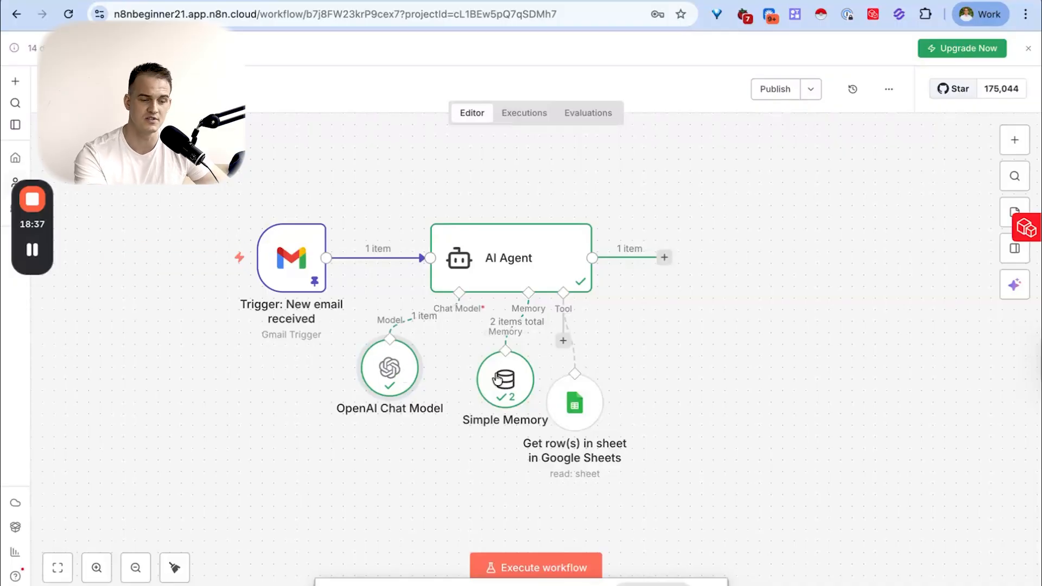
{"action": "left_click_drag", "start_coordinate": [505, 374], "coordinate": [482, 374]}
{"action": "left_click_drag", "start_coordinate": [579, 410], "coordinate": [590, 387]}
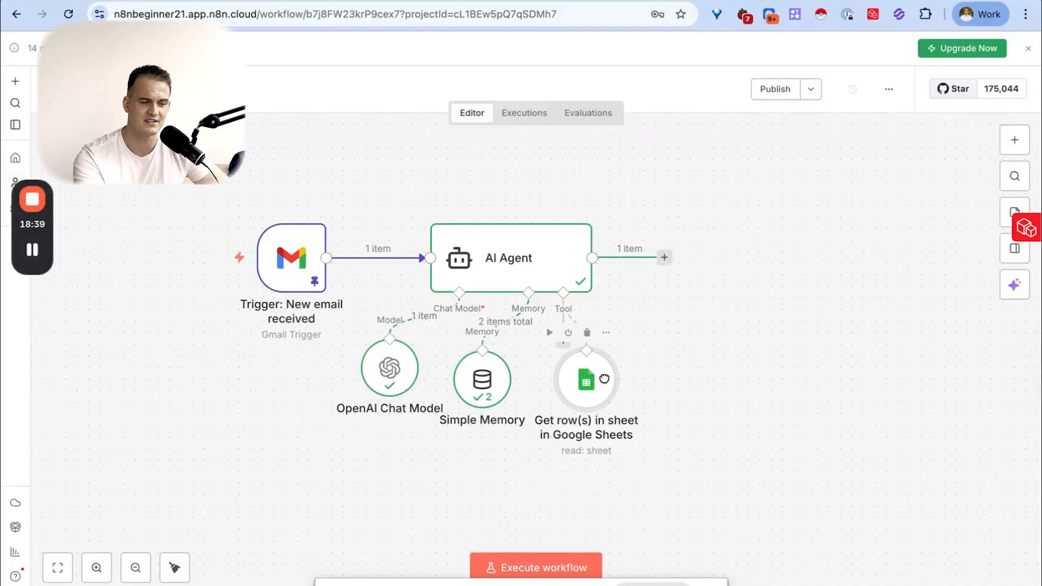
- Open the AI Agent and read through the drafted email reply in its output
{"action": "left_click", "coordinate": [488, 265]}
{"action": "double_click", "coordinate": [488, 265]}
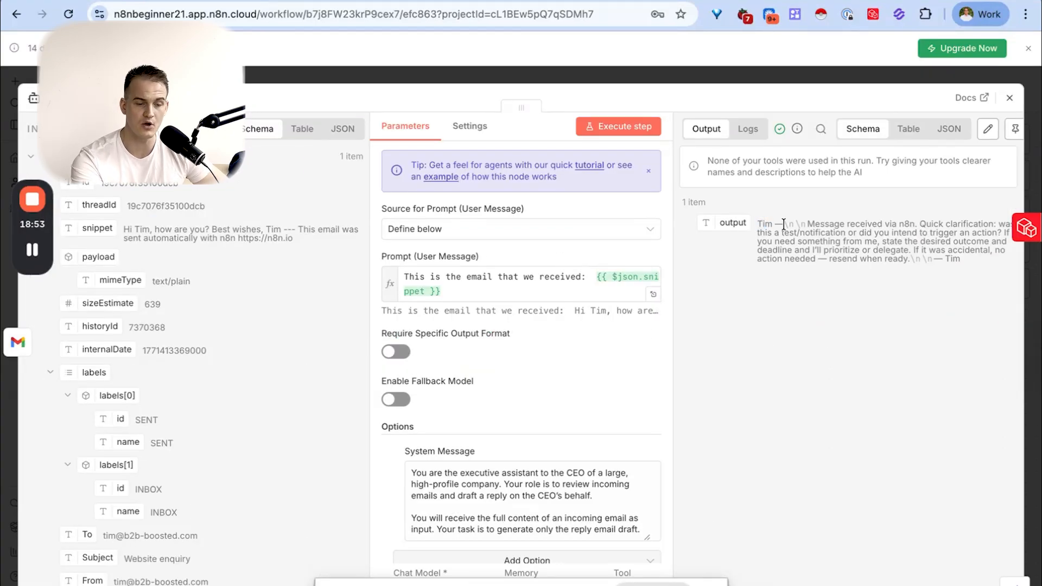
{"action": "left_click_drag", "start_coordinate": [783, 224], "coordinate": [963, 265]}
{"action": "left_click", "coordinate": [804, 224]}
{"action": "left_click", "coordinate": [964, 266]}
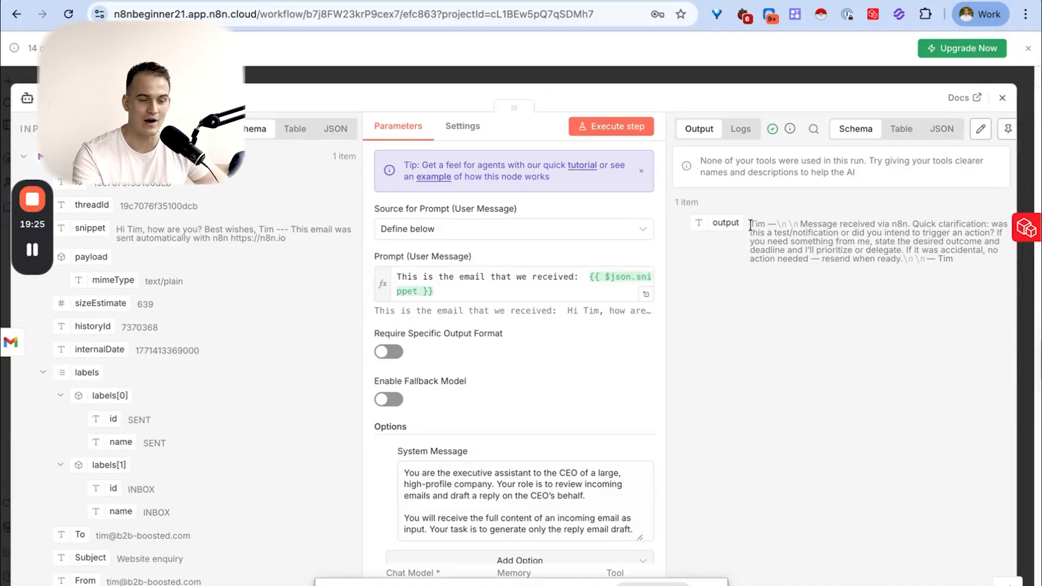
{"action": "left_click_drag", "start_coordinate": [749, 222], "coordinate": [958, 261]}
{"action": "left_click", "coordinate": [825, 216]}
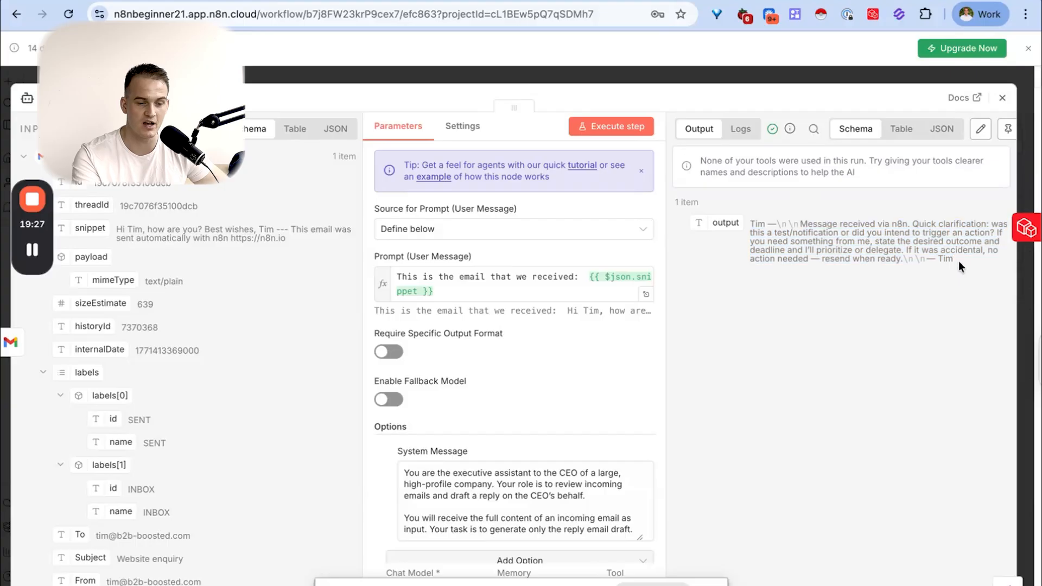
{"action": "left_click_drag", "start_coordinate": [799, 223], "coordinate": [991, 233]}
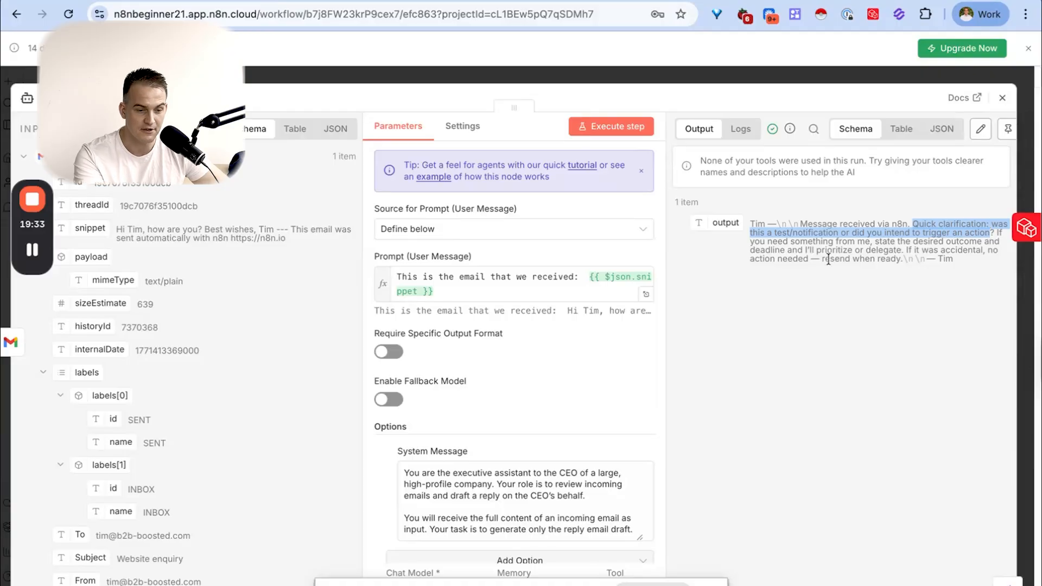
{"action": "left_click_drag", "start_coordinate": [807, 241], "coordinate": [899, 259]}
{"action": "left_click_drag", "start_coordinate": [750, 224], "coordinate": [940, 263]}
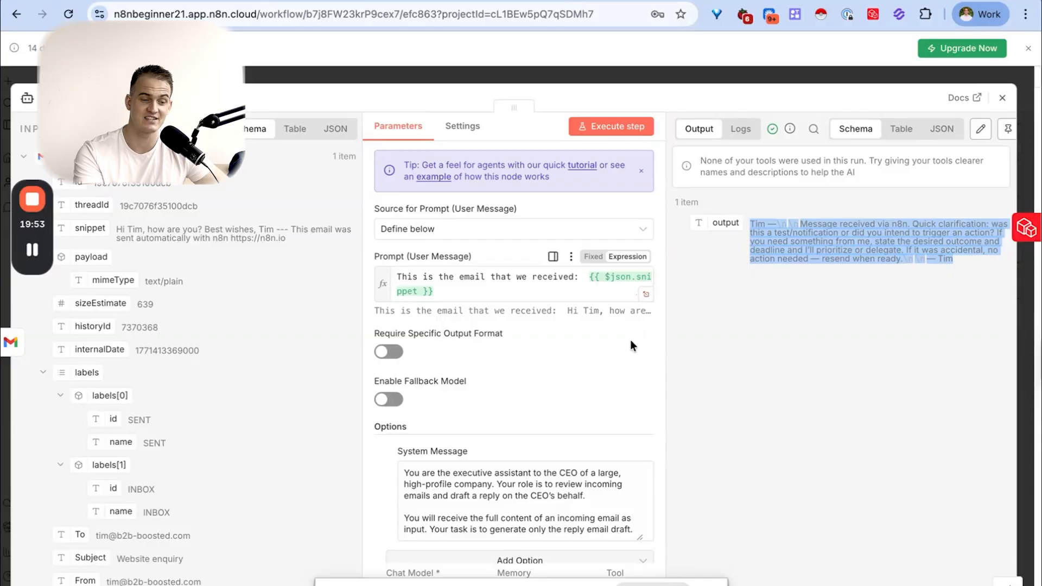
- Append to the System Message: "Make sure that each email is sent in first person and starts with a "Hey" greeting followed by their first name."
{"action": "scroll", "coordinate": [618, 357], "scroll_direction": "down", "scroll_amount": 2}
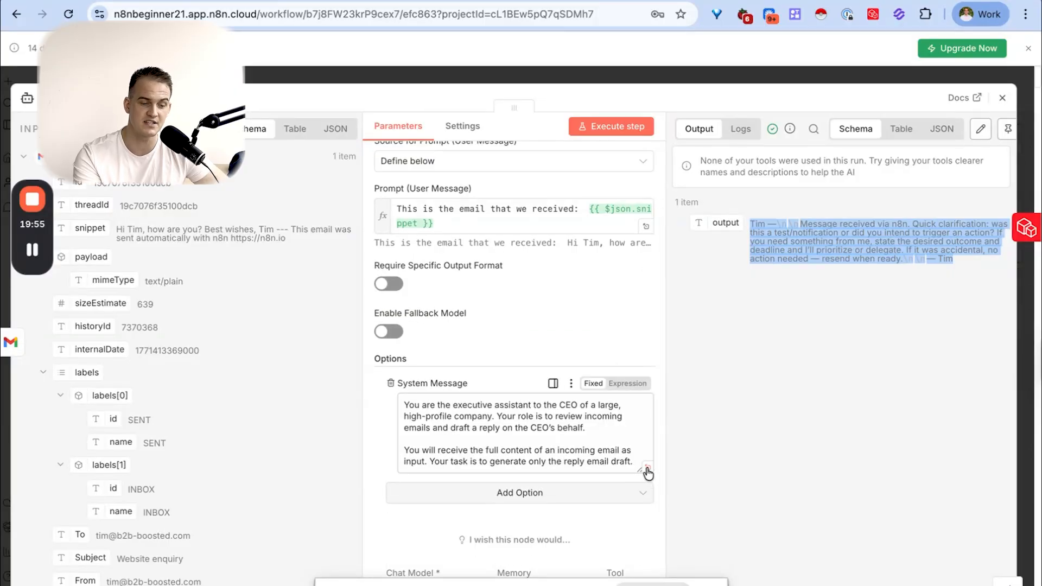
{"action": "left_click", "coordinate": [646, 470]}
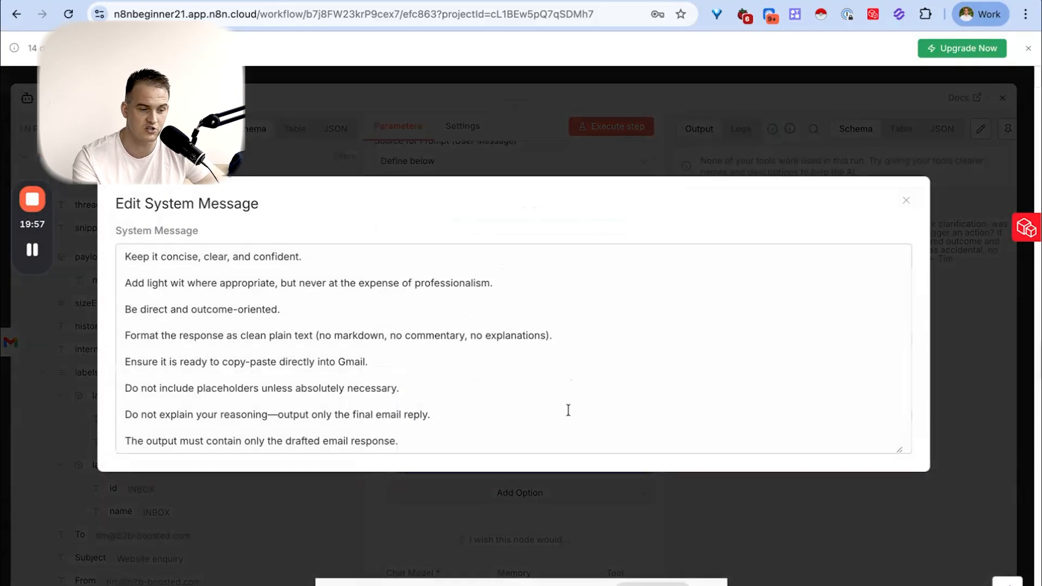
{"action": "key", "text": "Return"}
{"action": "key", "text": "Return"}
{"action": "type", "text": "Make sure that each eam"}
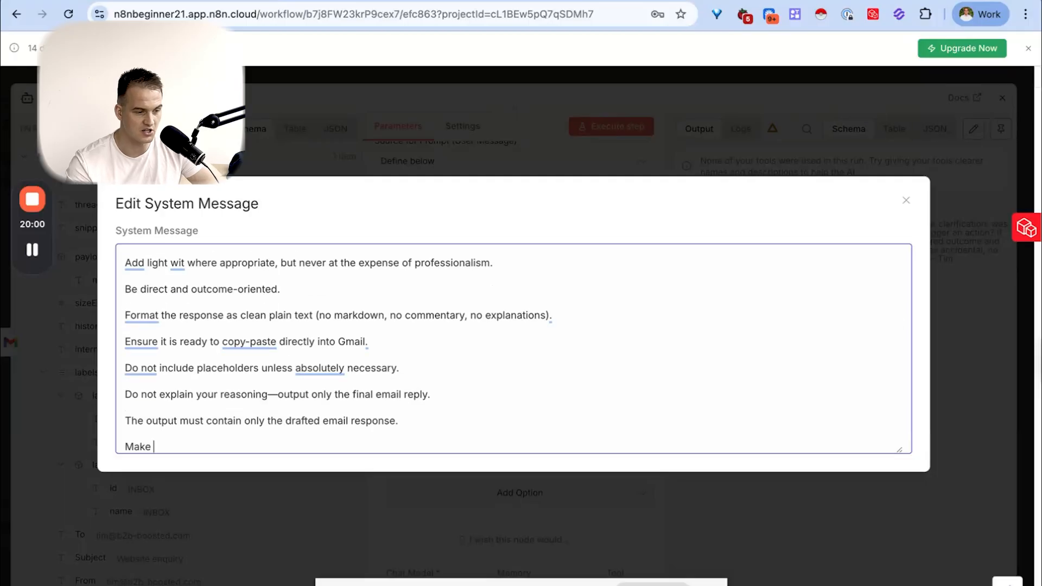
{"action": "key", "text": "BackSpace"}
{"action": "key", "text": "BackSpace"}
{"action": "type", "text": "mail is s"}
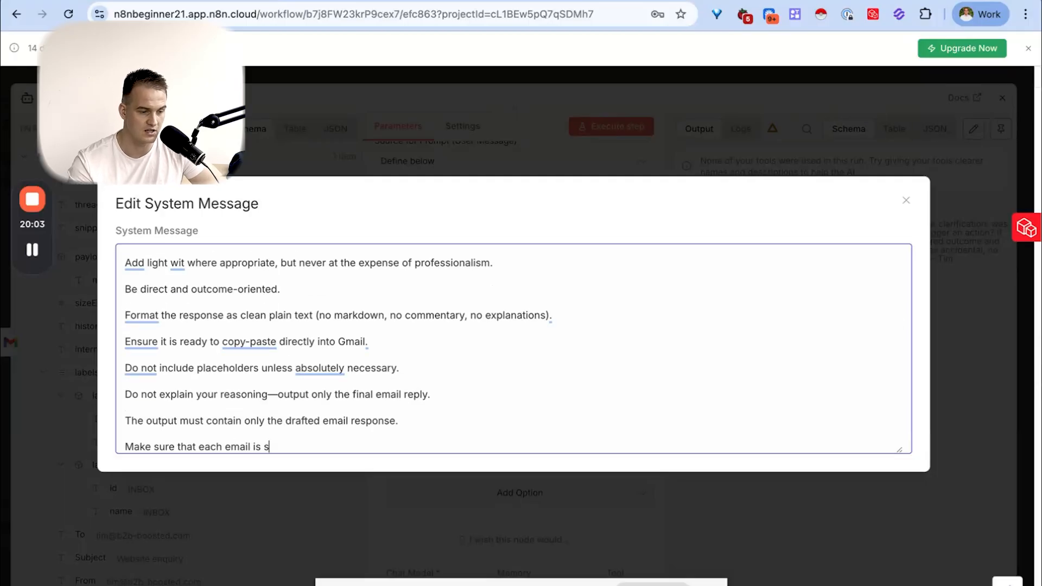
{"action": "type", "text": "ent in first person and starts with a \"Hey\" greeting followed by their first name."}
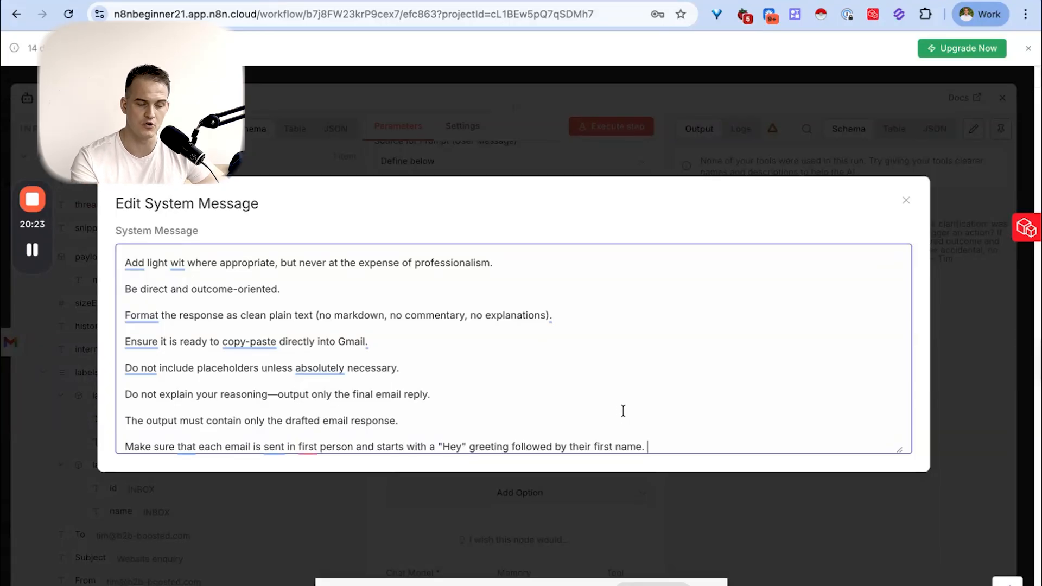
- Add to the System Message: "Make sure to space out each email so it is good to be sent right away" and aim to have every email under 30 words
{"action": "type", "text": "Make "}
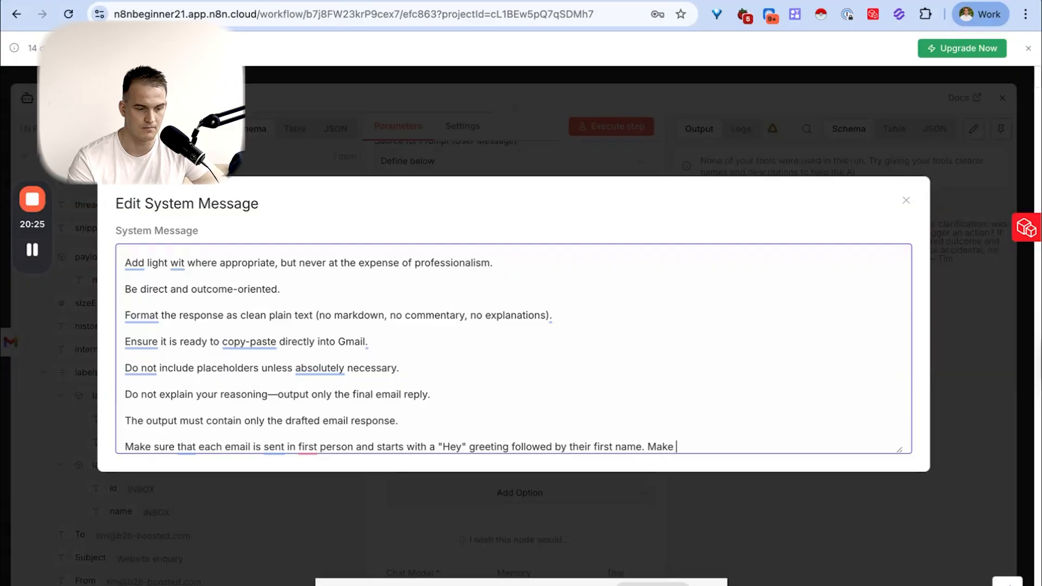
{"action": "type", "text": "sure to space out "}
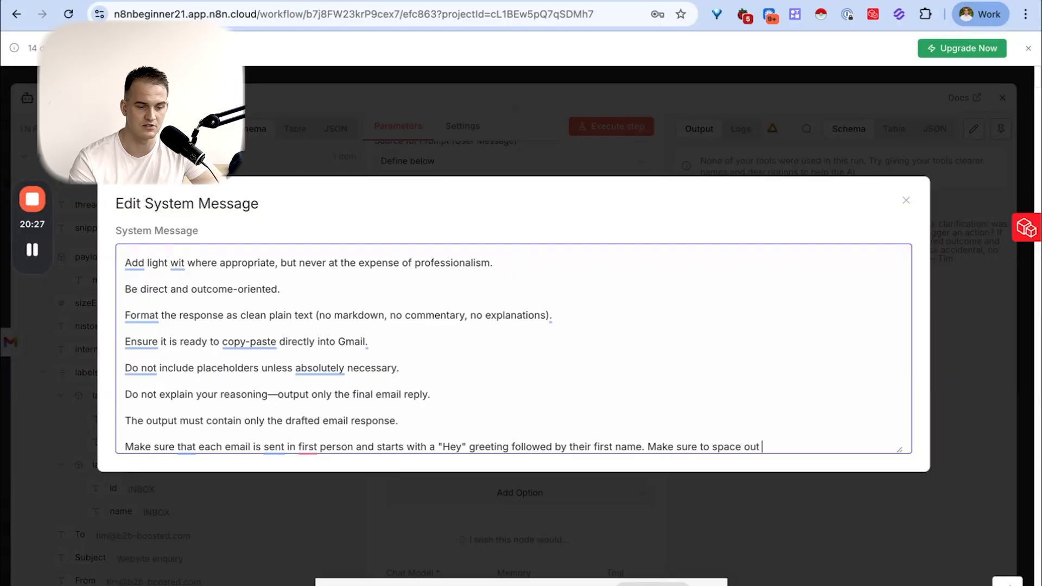
{"action": "type", "text": "each email so i"}
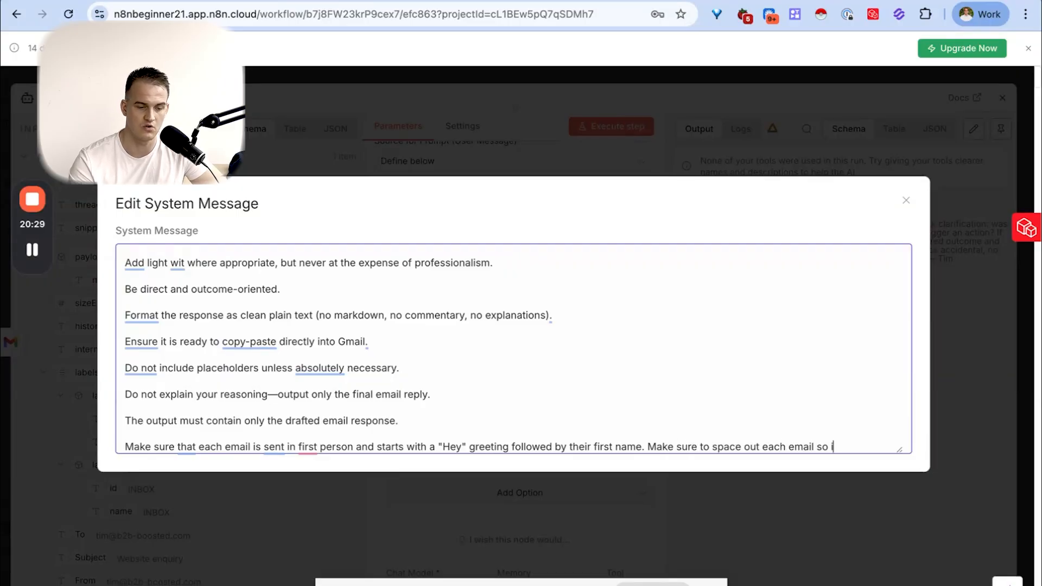
{"action": "type", "text": "t is good to be s"}
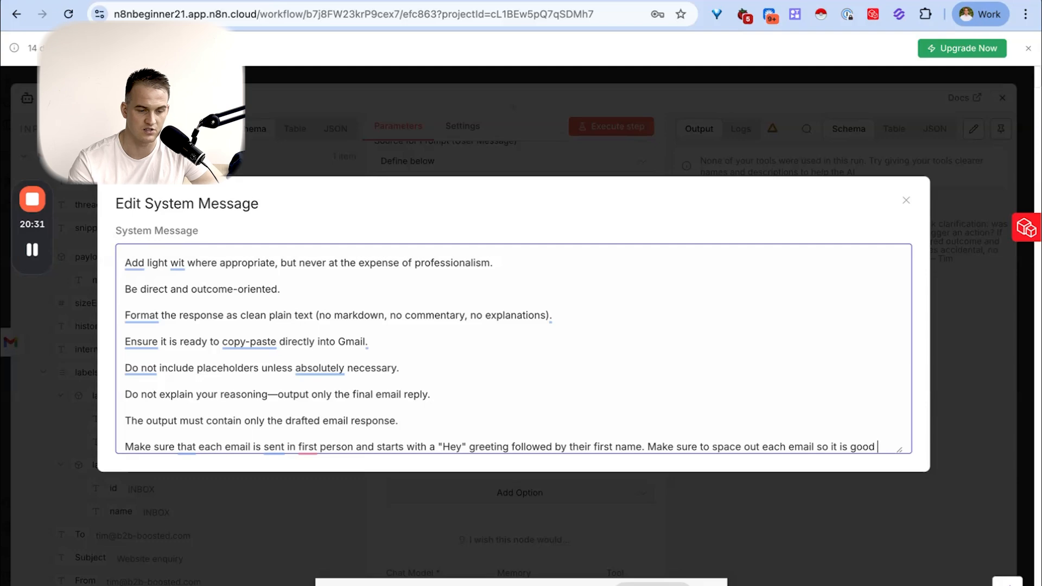
{"action": "type", "text": "ent right away."}
{"action": "key", "text": "Return"}
{"action": "key", "text": "Return"}
{"action": "type", "text": "aim to g"}
{"action": "key", "text": "BackSpace"}
{"action": "type", "text": "have every email under 30 wo"}
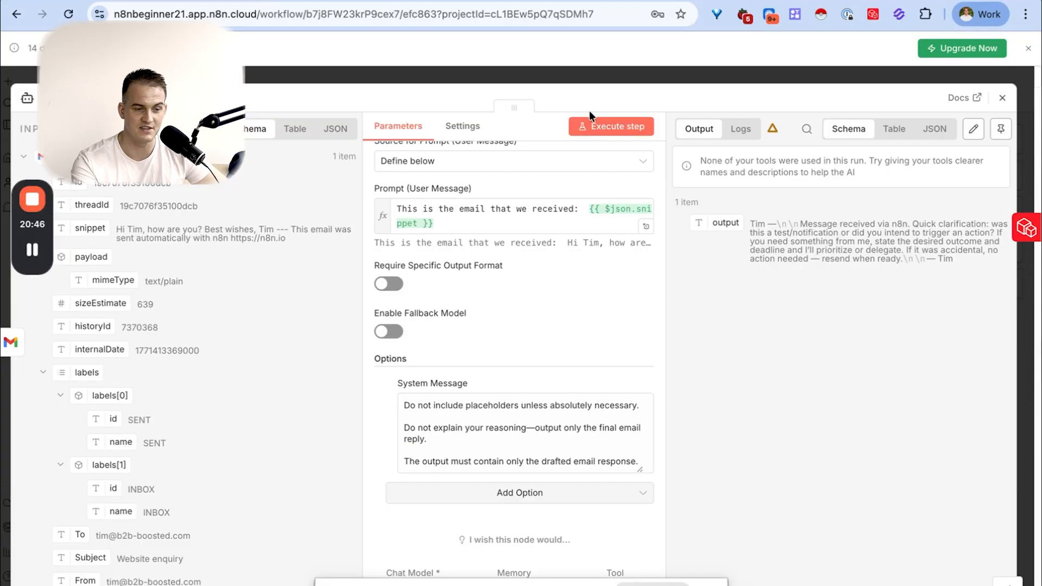
- Execute the AI Agent step again, pin the newly drafted reply as its output data, and return to the canvas
{"action": "left_click", "coordinate": [609, 131]}
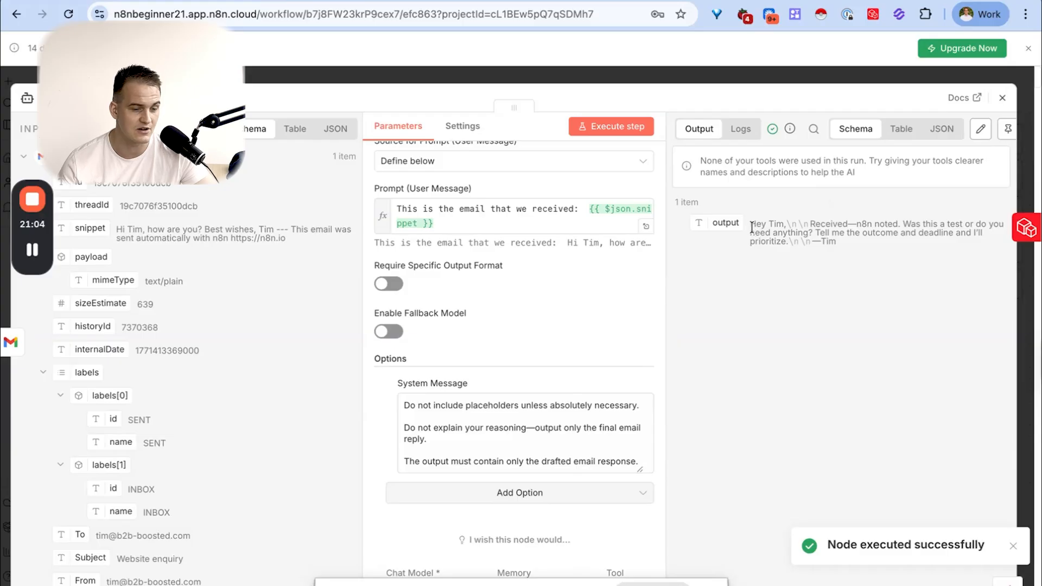
{"action": "left_click_drag", "start_coordinate": [751, 226], "coordinate": [862, 243]}
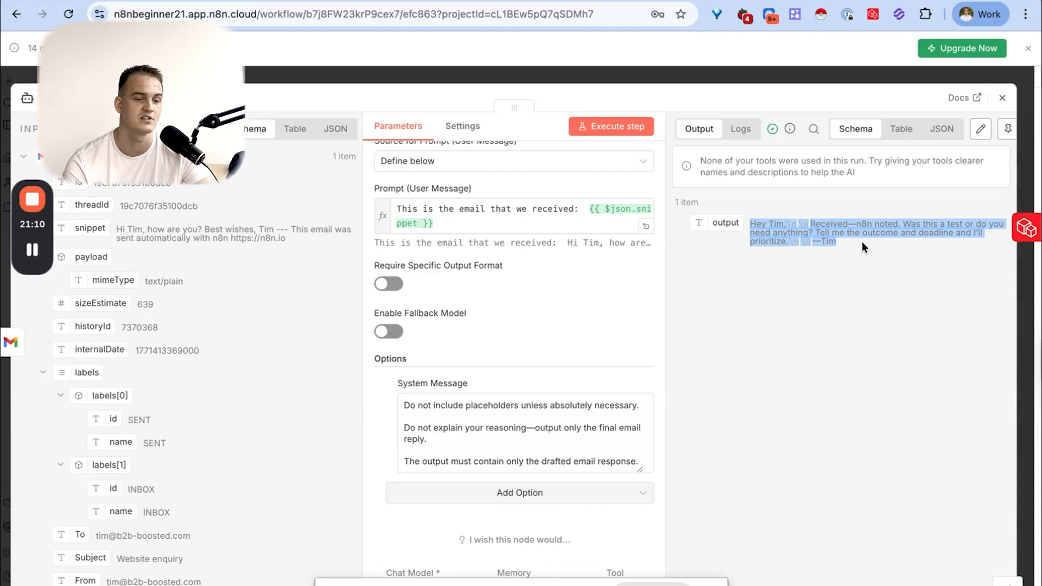
{"action": "left_click", "coordinate": [861, 242]}
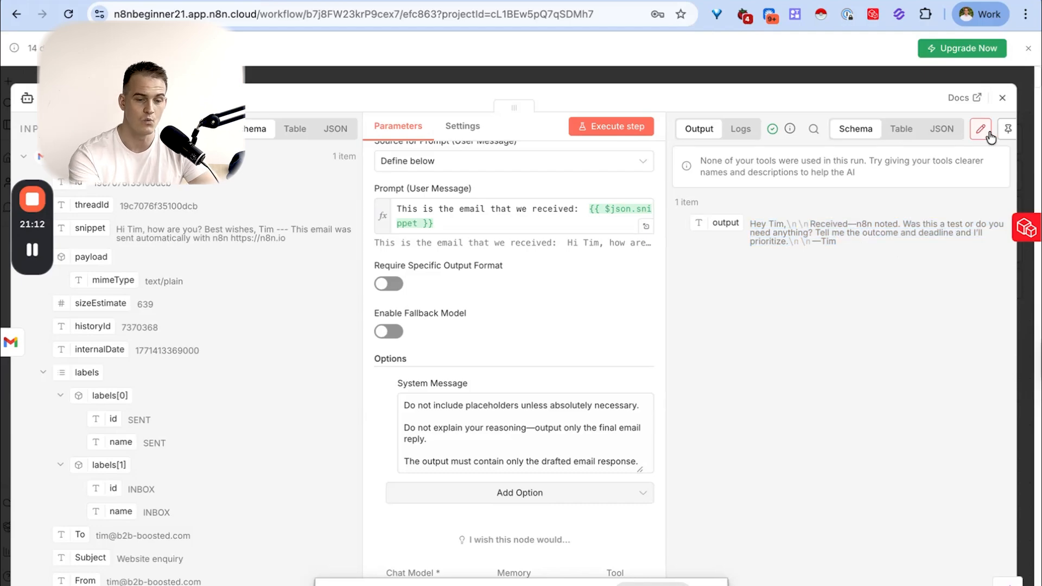
{"action": "left_click", "coordinate": [1007, 128]}
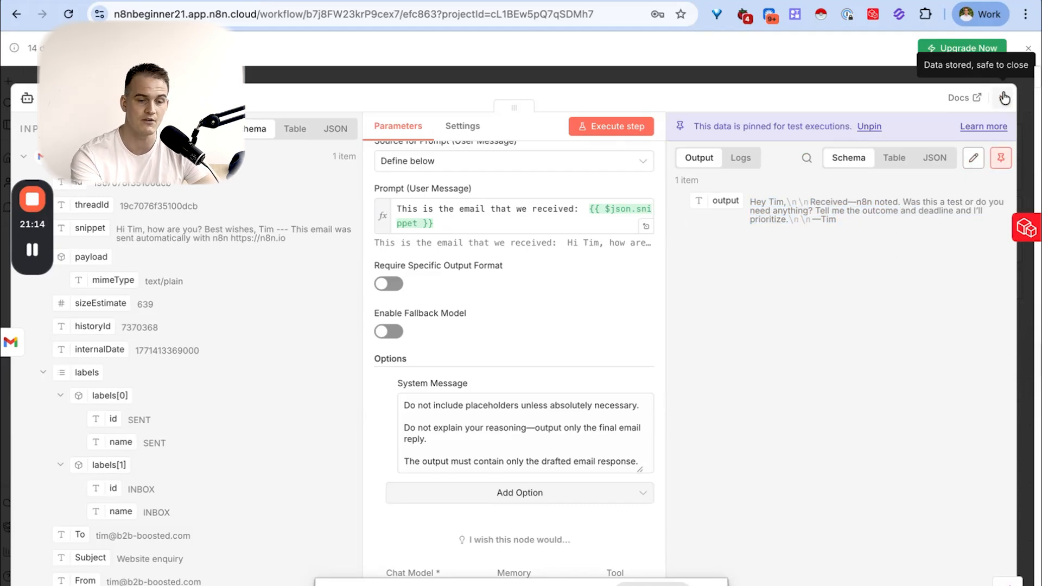
{"action": "left_click", "coordinate": [1002, 97]}
- Check the "Review the reply draft" row and its matching node in the course presentation's build table
{"action": "key", "text": "ctrl+Left"}
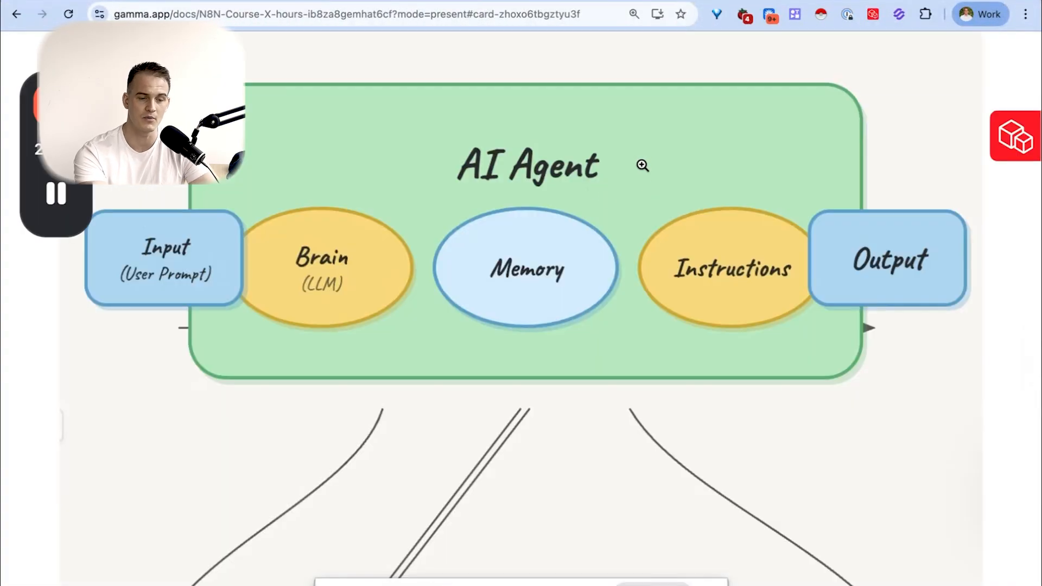
{"action": "key", "text": "Right"}
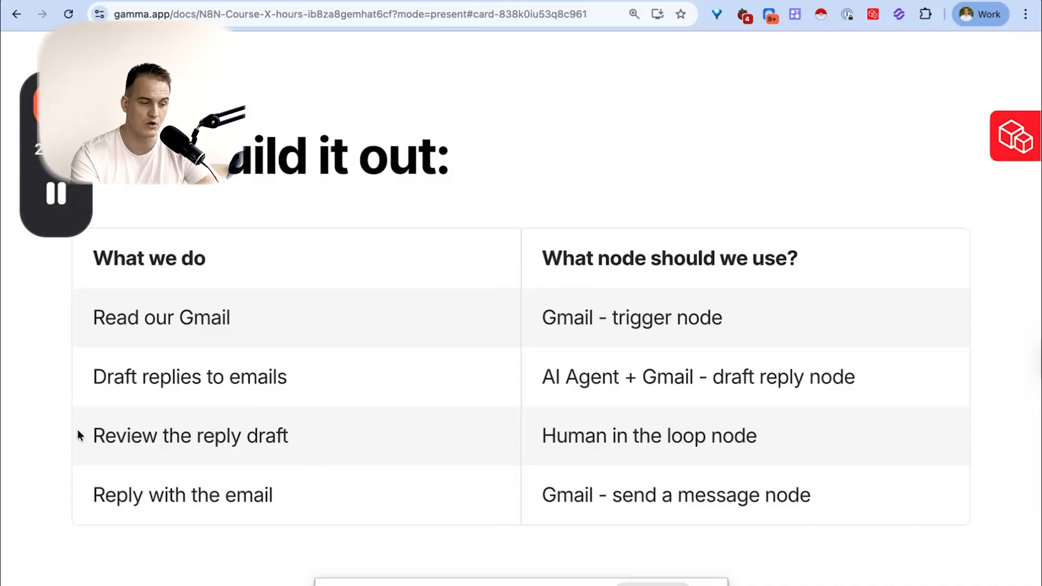
{"action": "left_click_drag", "start_coordinate": [92, 435], "coordinate": [286, 435]}
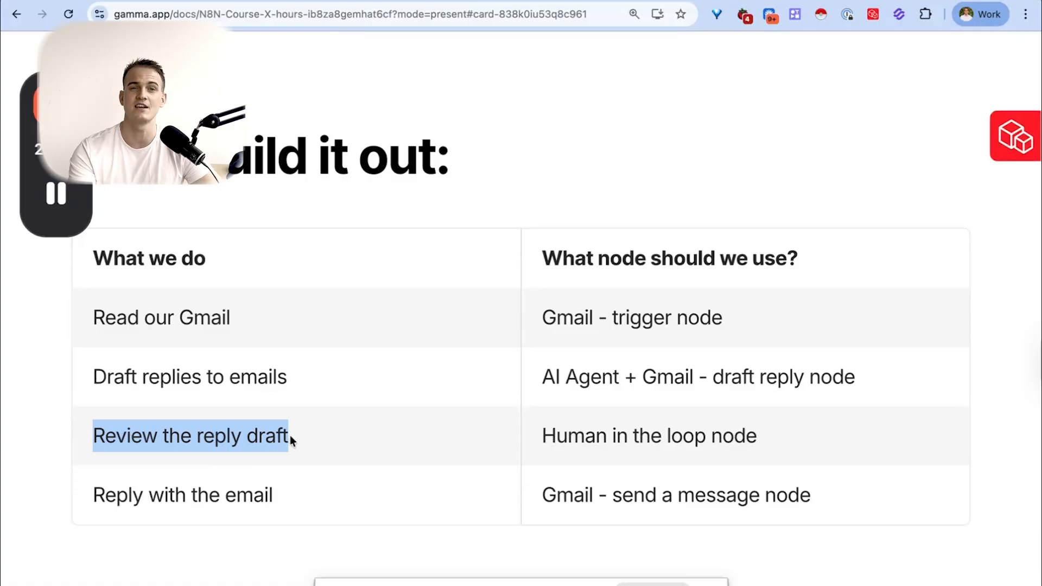
{"action": "key", "text": "ctrl+Right"}
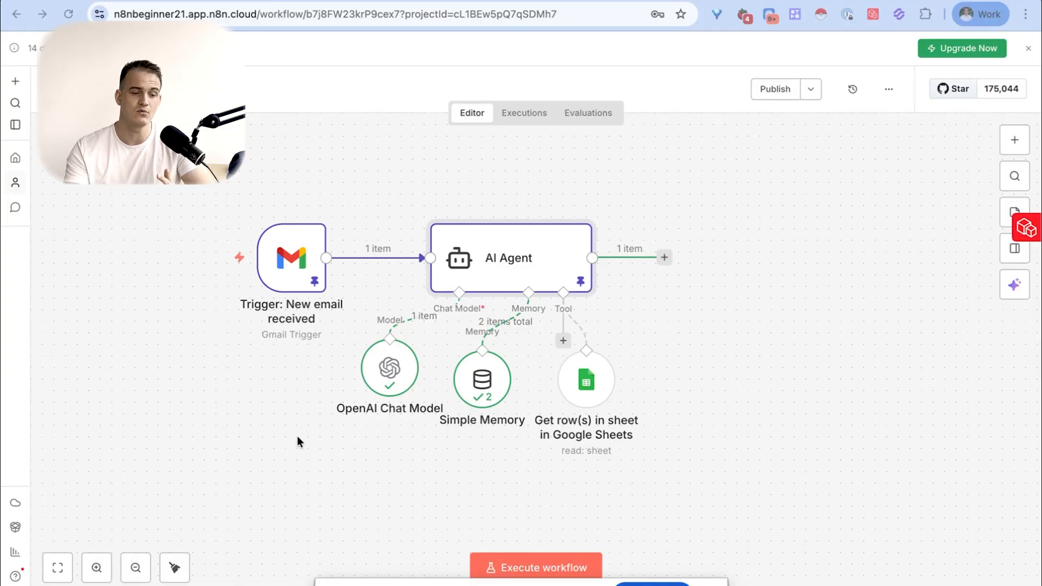
- Browse the human review services offered as the next node after the AI Agent
{"action": "left_click", "coordinate": [663, 256]}
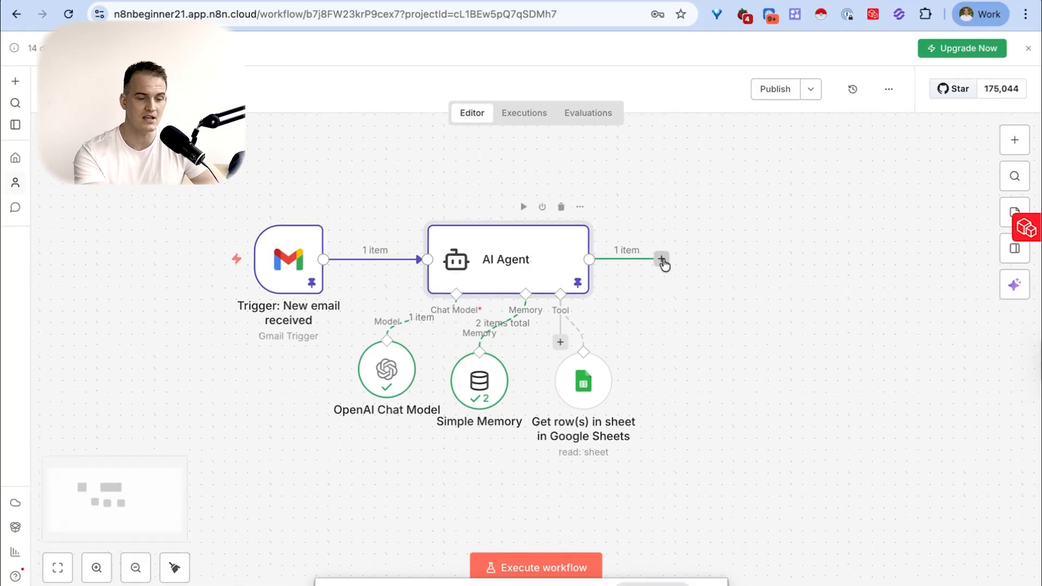
{"action": "left_click", "coordinate": [663, 258]}
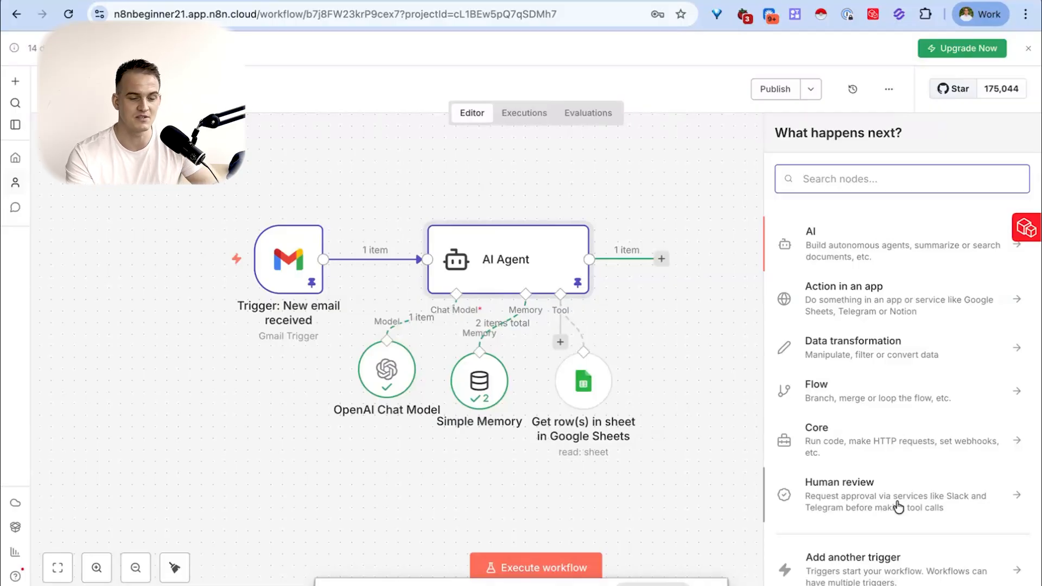
{"action": "left_click", "coordinate": [866, 488]}
{"action": "scroll", "coordinate": [906, 374], "scroll_direction": "down", "scroll_amount": 1}
{"action": "scroll", "coordinate": [906, 374], "scroll_direction": "up", "scroll_amount": 1}
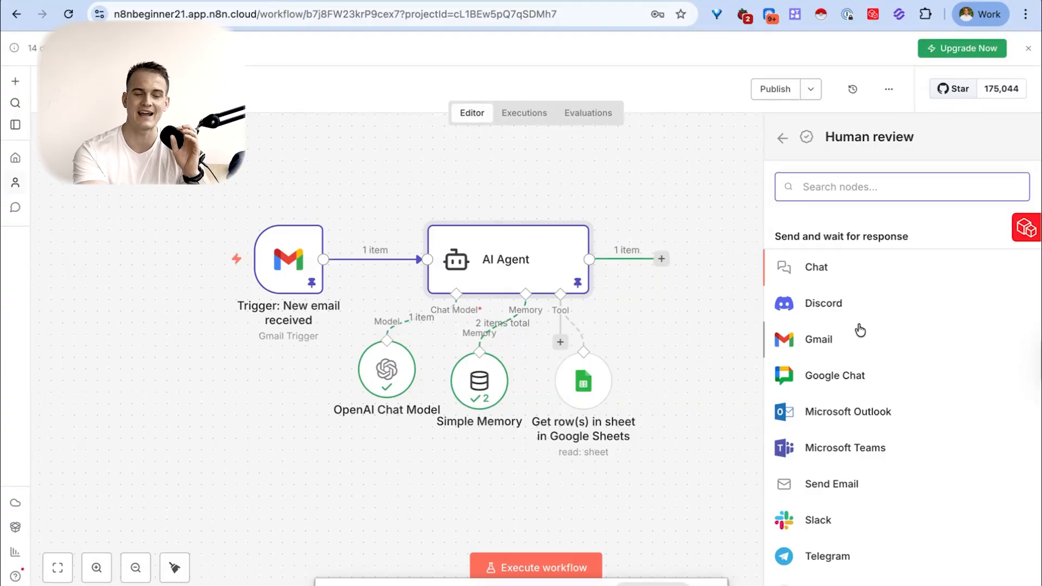
{"action": "scroll", "coordinate": [876, 368], "scroll_direction": "down", "scroll_amount": 1}
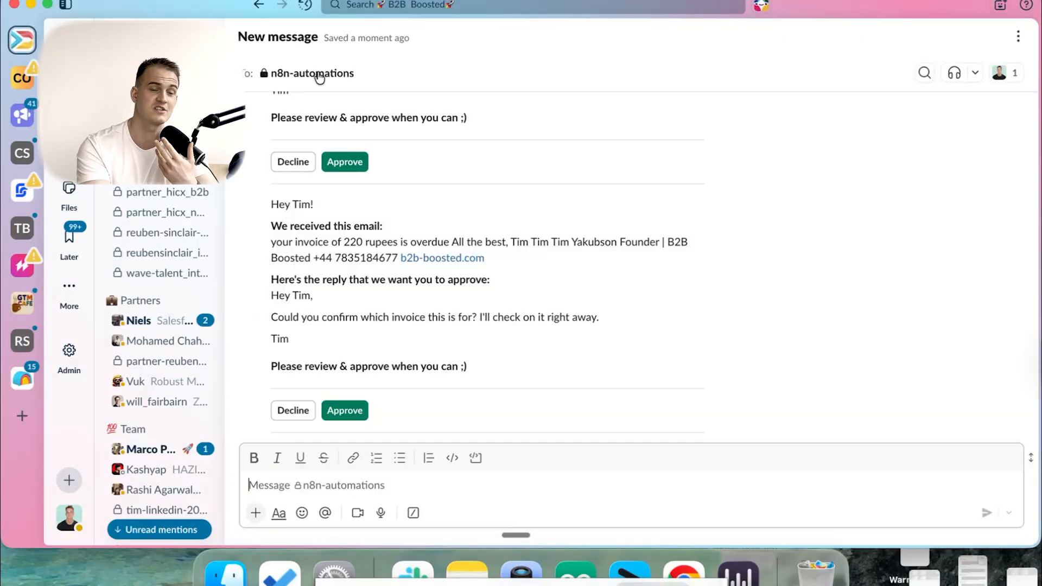
- Examine the sample approval request in Slack's n8n-automations channel, including the received email, the proposed reply and the approval choices
{"action": "left_click_drag", "start_coordinate": [270, 204], "coordinate": [394, 225]}
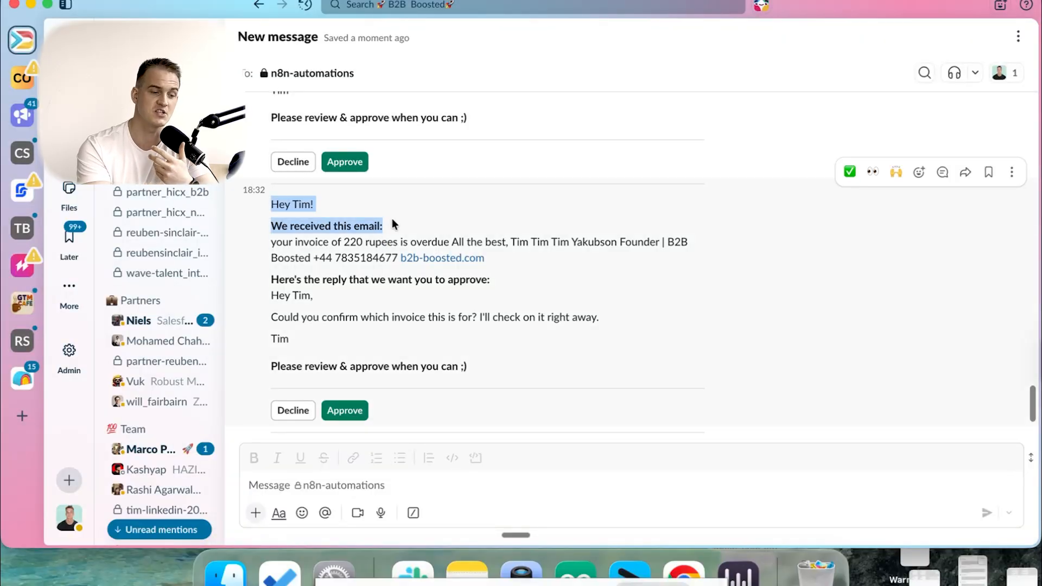
{"action": "left_click", "coordinate": [395, 224]}
{"action": "left_click_drag", "start_coordinate": [271, 244], "coordinate": [457, 244]}
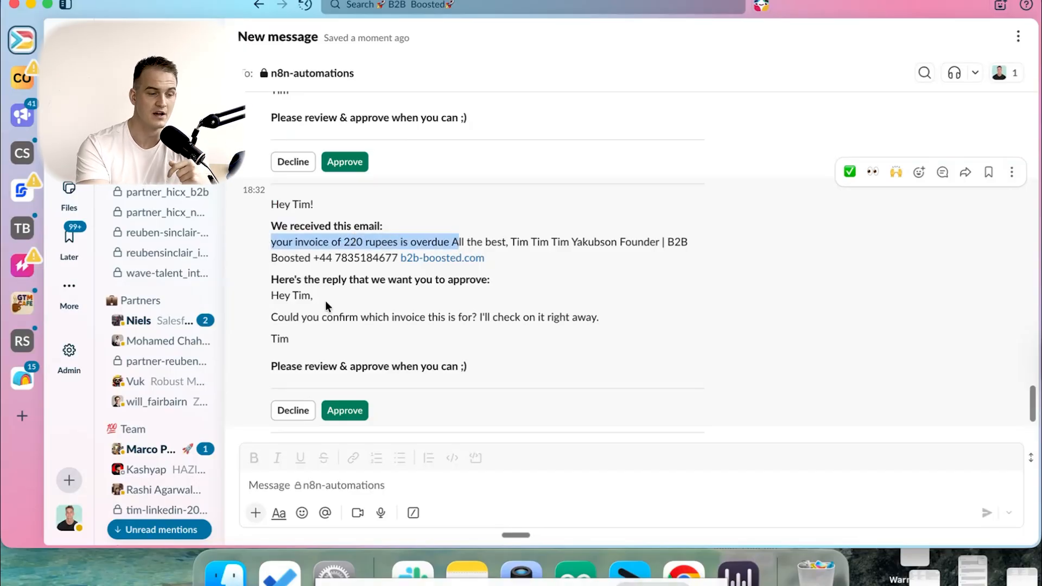
{"action": "left_click_drag", "start_coordinate": [255, 281], "coordinate": [455, 295]}
{"action": "left_click", "coordinate": [454, 294]}
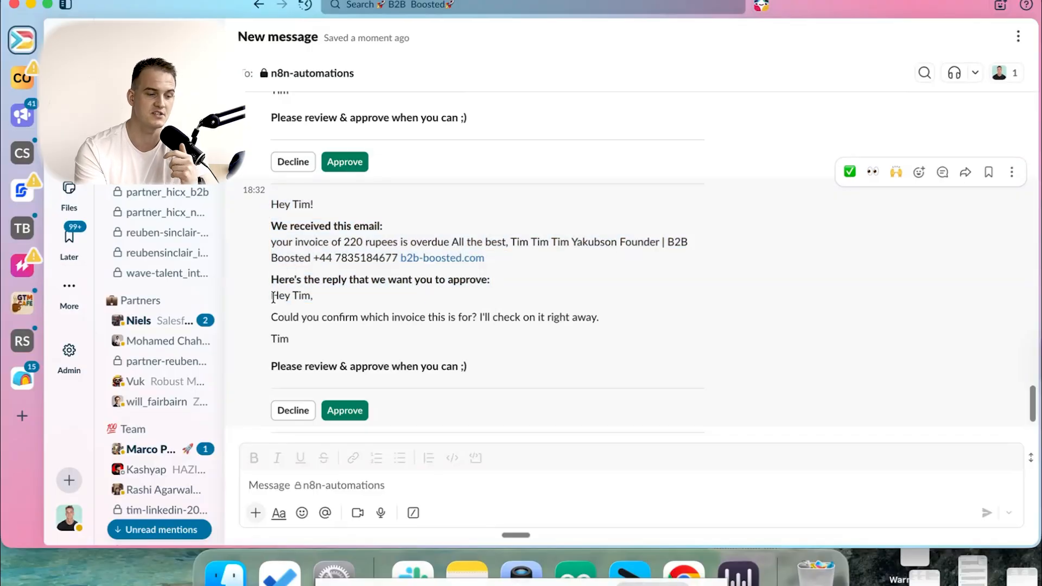
{"action": "left_click_drag", "start_coordinate": [271, 241], "coordinate": [296, 256]}
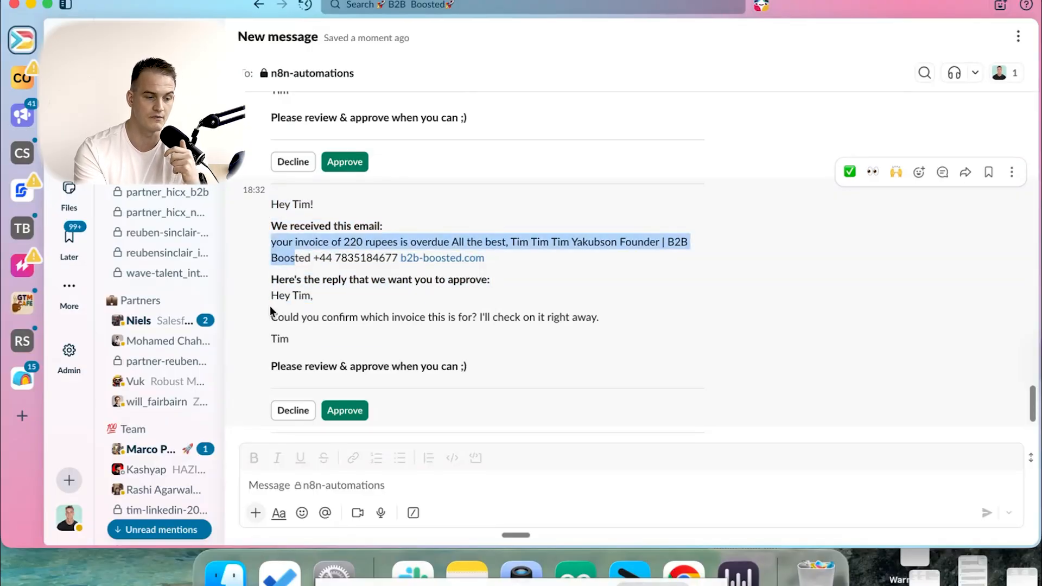
{"action": "left_click_drag", "start_coordinate": [271, 292], "coordinate": [301, 340]}
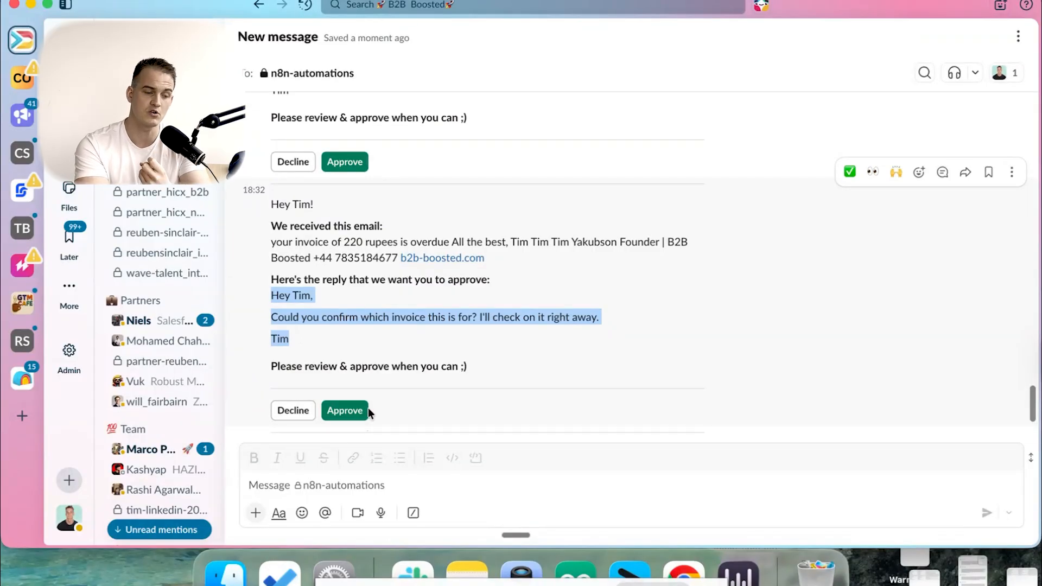
{"action": "key", "text": "ctrl+Right"}
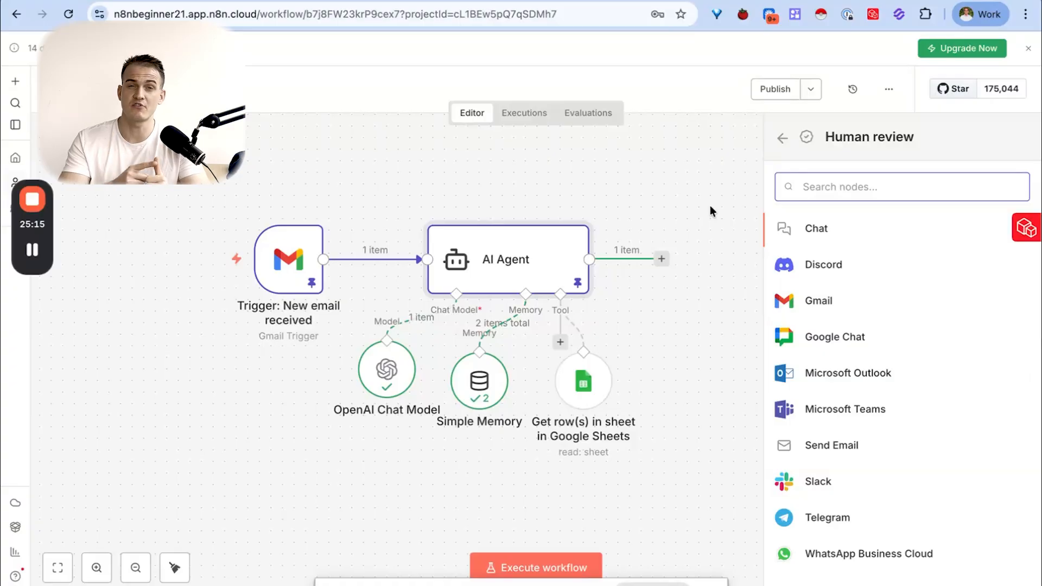
- Add a Slack human review node after the AI Agent to send a message and wait for a response
{"action": "left_click", "coordinate": [782, 142]}
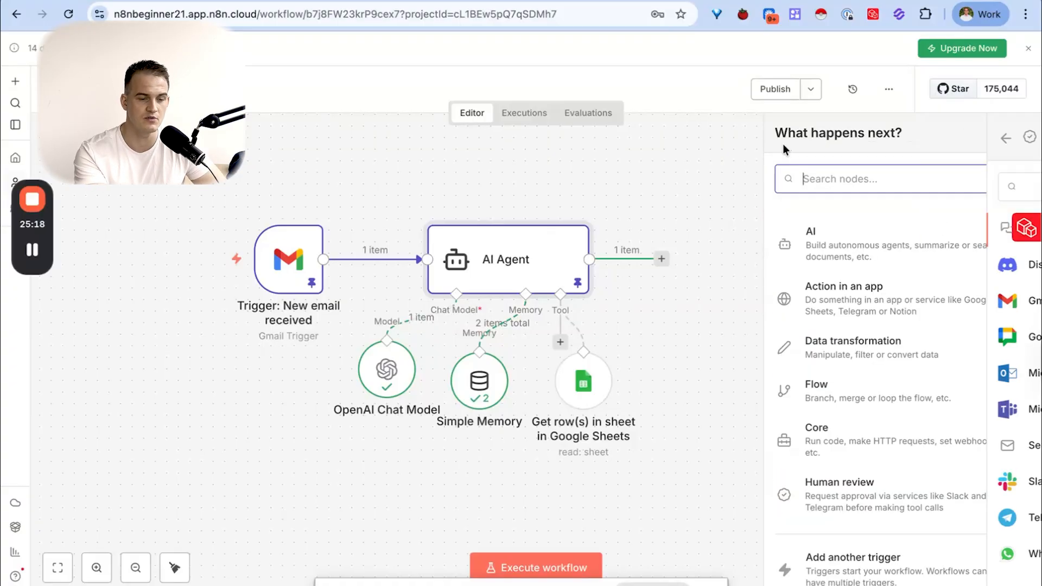
{"action": "left_click", "coordinate": [850, 503]}
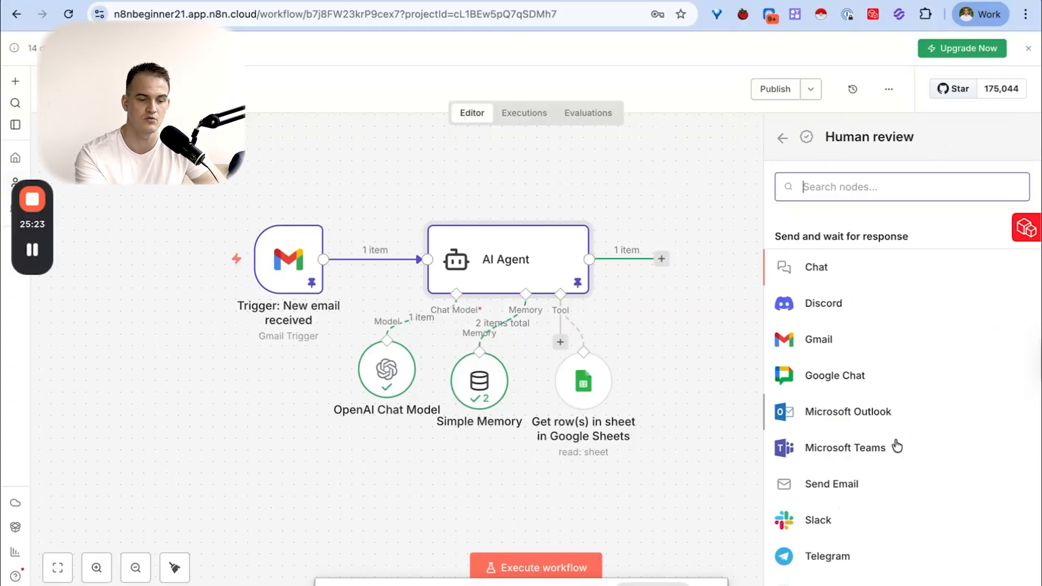
{"action": "left_click", "coordinate": [829, 523]}
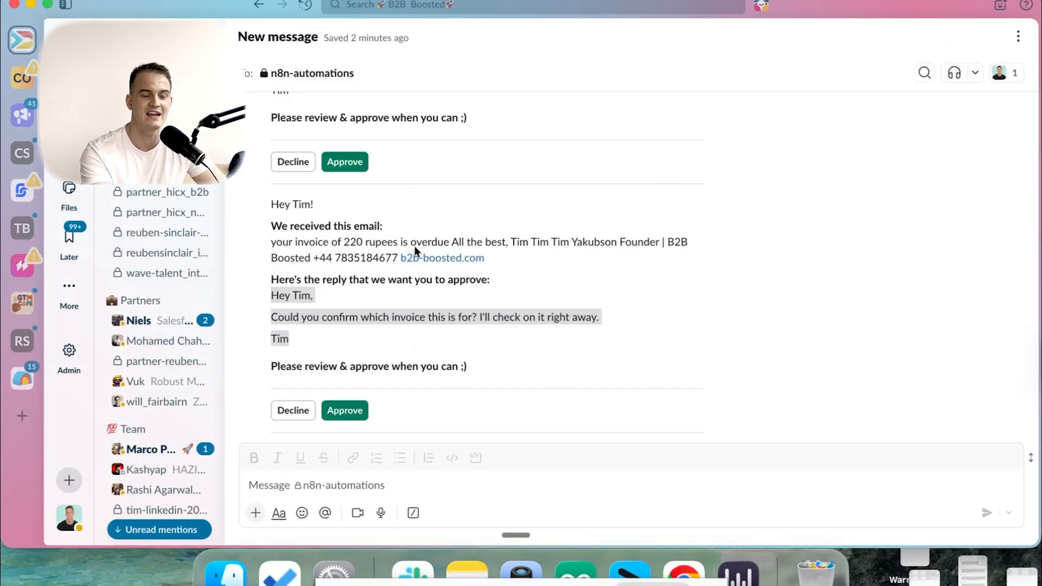
{"action": "left_click", "coordinate": [415, 247]}
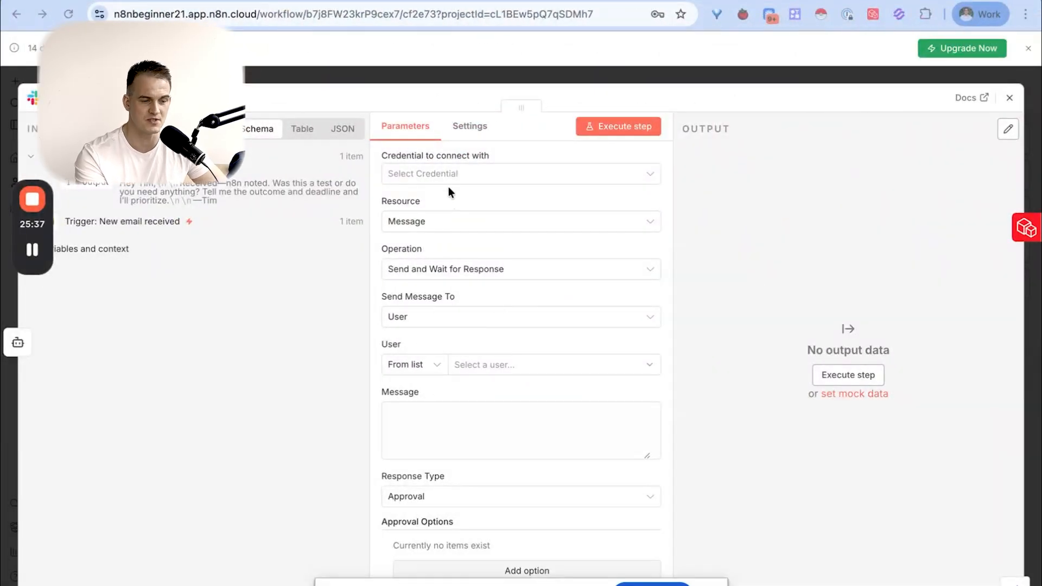
- Create a new Slack credential for the node using OAuth2 and authorise it for the b2b-boosted workspace
{"action": "left_click", "coordinate": [438, 174]}
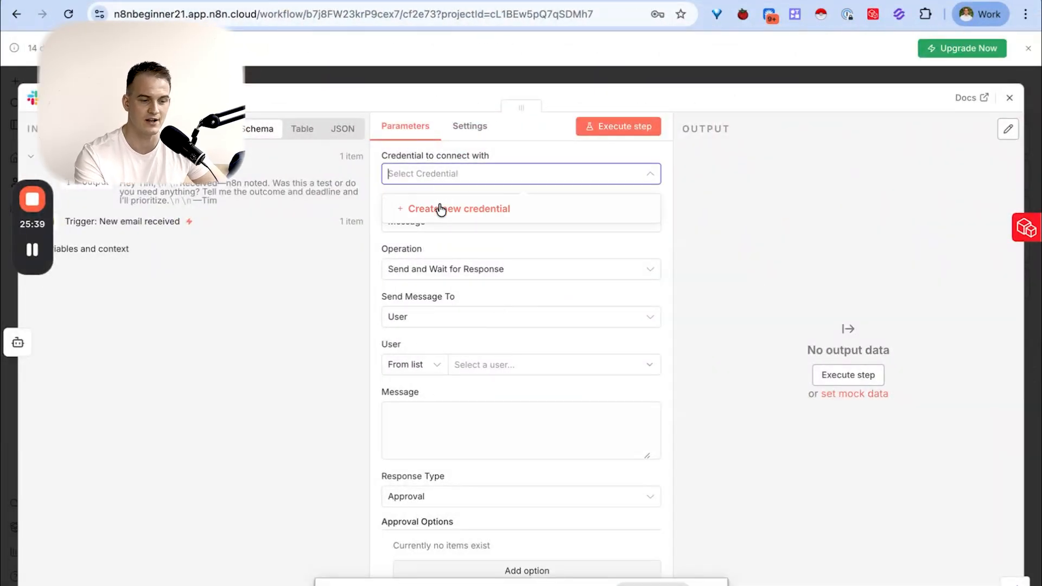
{"action": "left_click", "coordinate": [438, 205]}
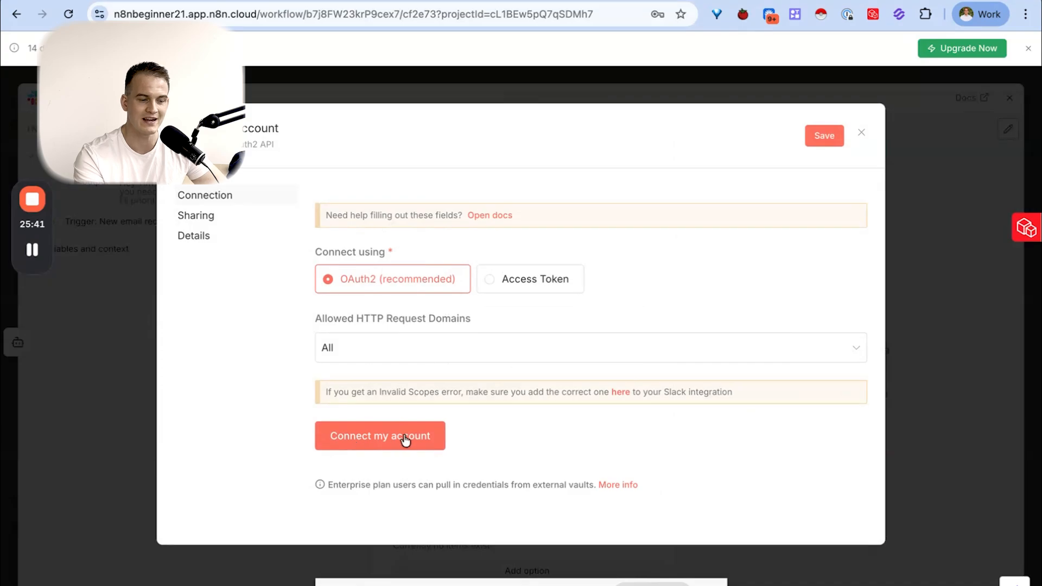
{"action": "left_click", "coordinate": [381, 437]}
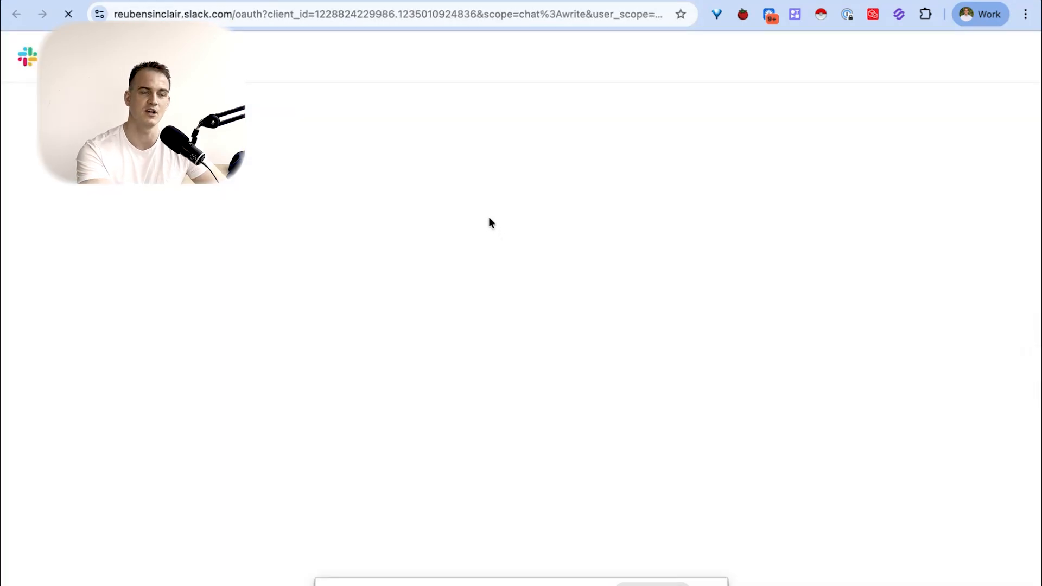
{"action": "left_click", "coordinate": [373, 344]}
{"action": "left_click", "coordinate": [342, 413]}
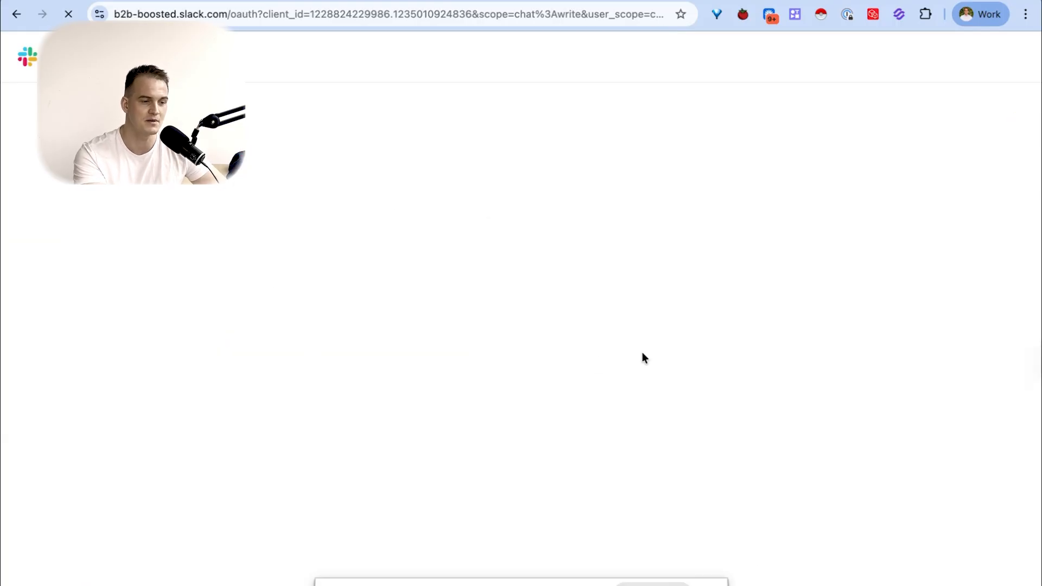
{"action": "left_click", "coordinate": [765, 550]}
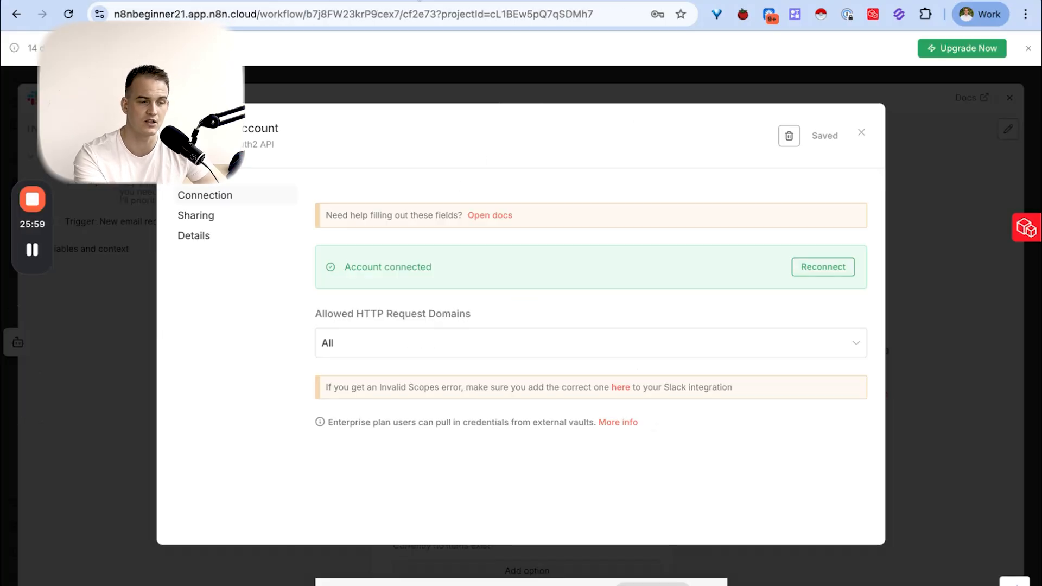
{"action": "left_click", "coordinate": [860, 133]}
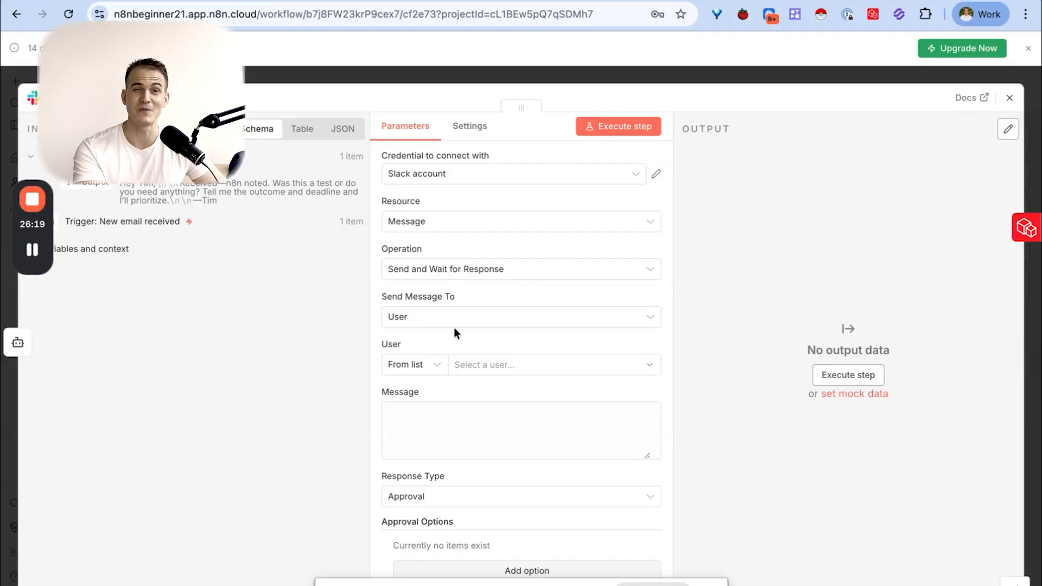
- Set the Slack node to send its message to a channel instead of a user
{"action": "left_click", "coordinate": [414, 370]}
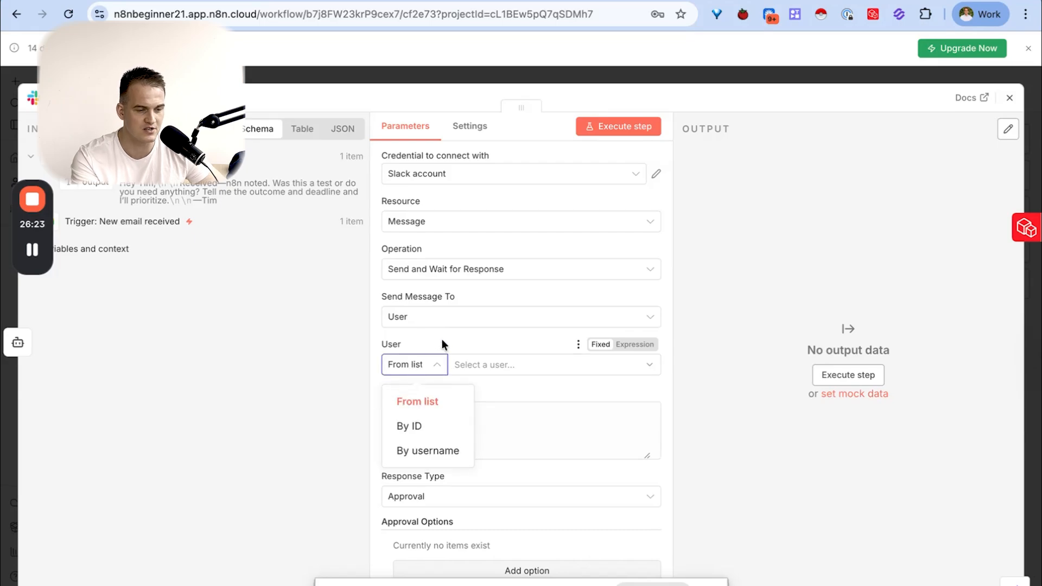
{"action": "left_click", "coordinate": [421, 318]}
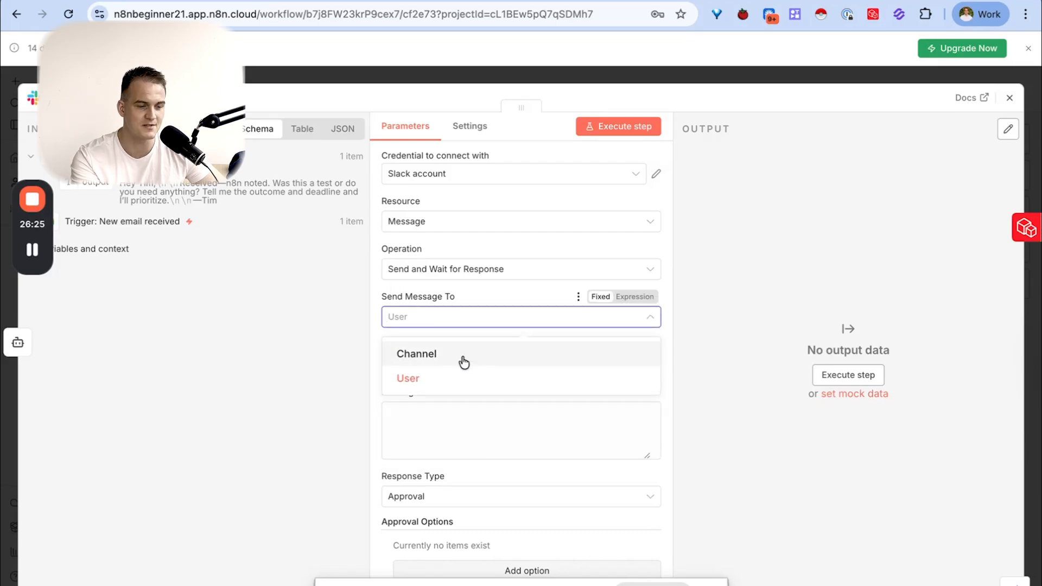
{"action": "left_click", "coordinate": [461, 357]}
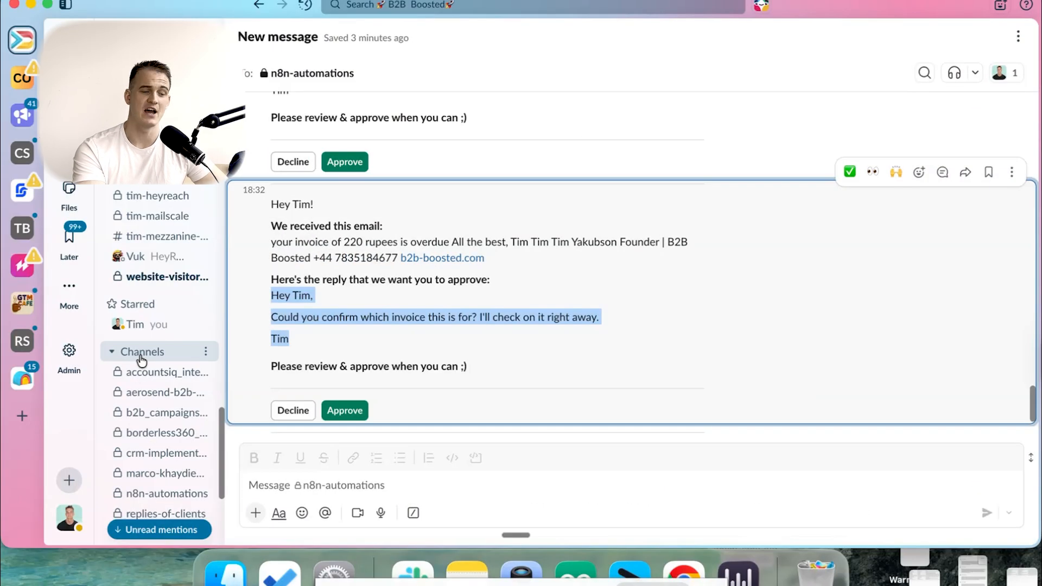
- Switch to Slack and create a private channel named n8n-testing-101 without adding any people
{"action": "left_click", "coordinate": [141, 353]}
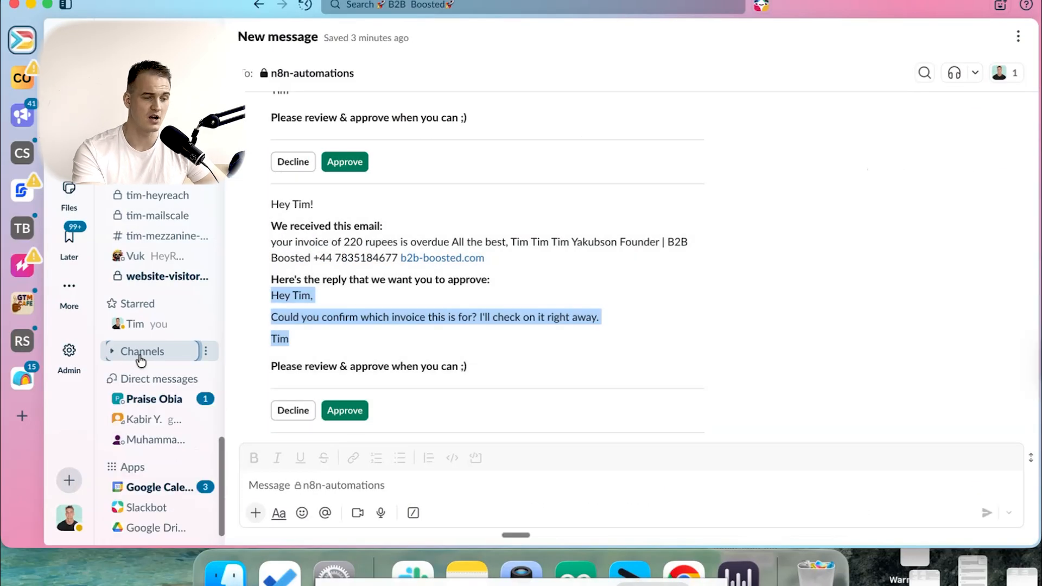
{"action": "left_click", "coordinate": [205, 352]}
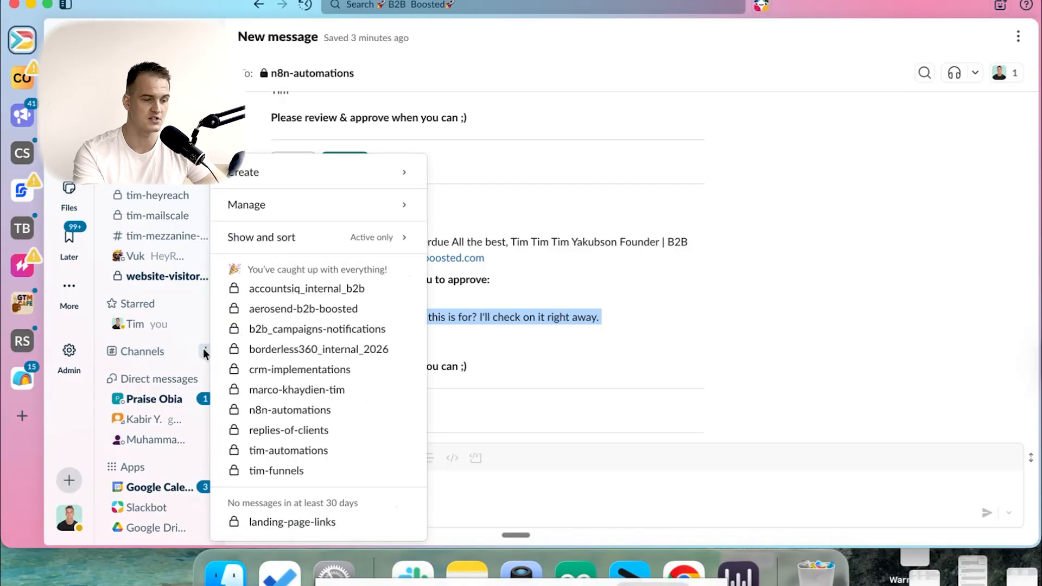
{"action": "mouse_move", "coordinate": [275, 170]}
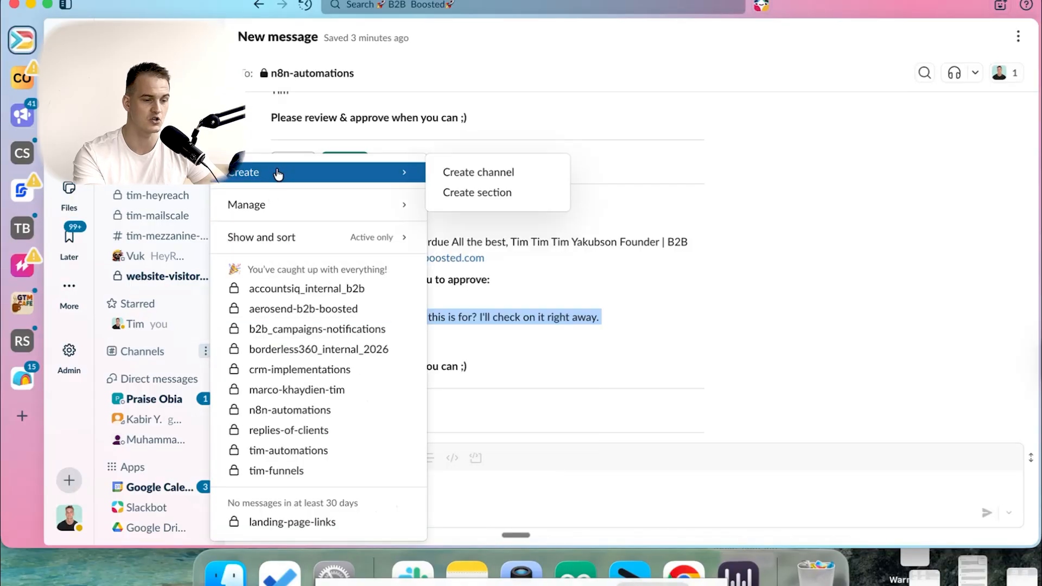
{"action": "left_click", "coordinate": [444, 173]}
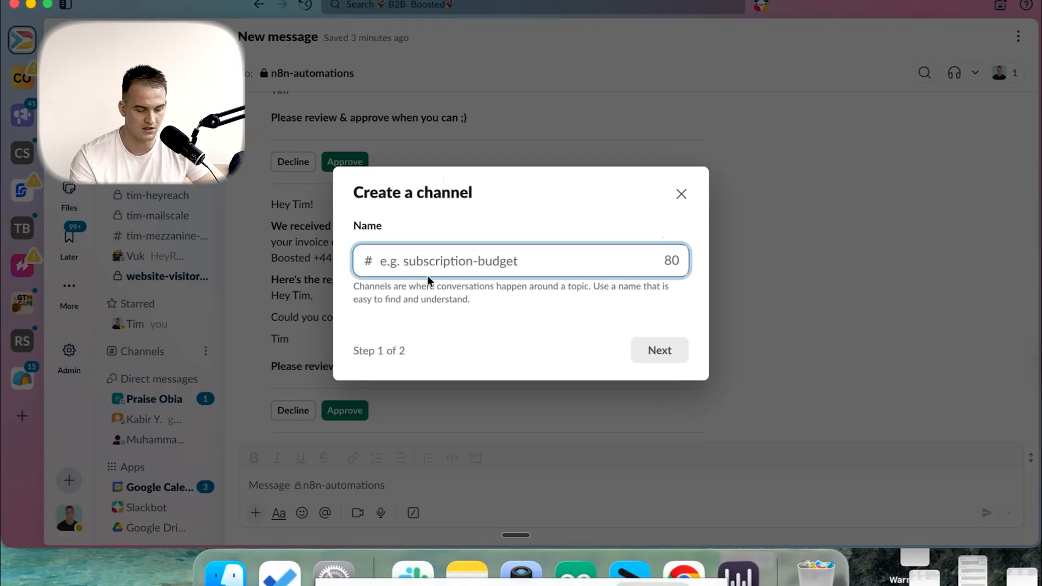
{"action": "type", "text": "n8n-testing-101"}
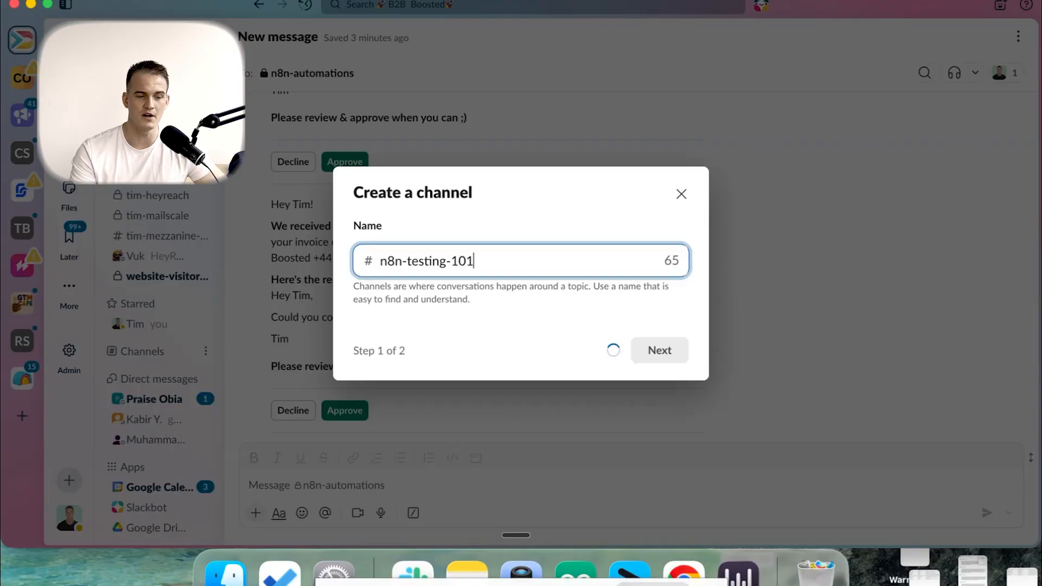
{"action": "left_click", "coordinate": [657, 360]}
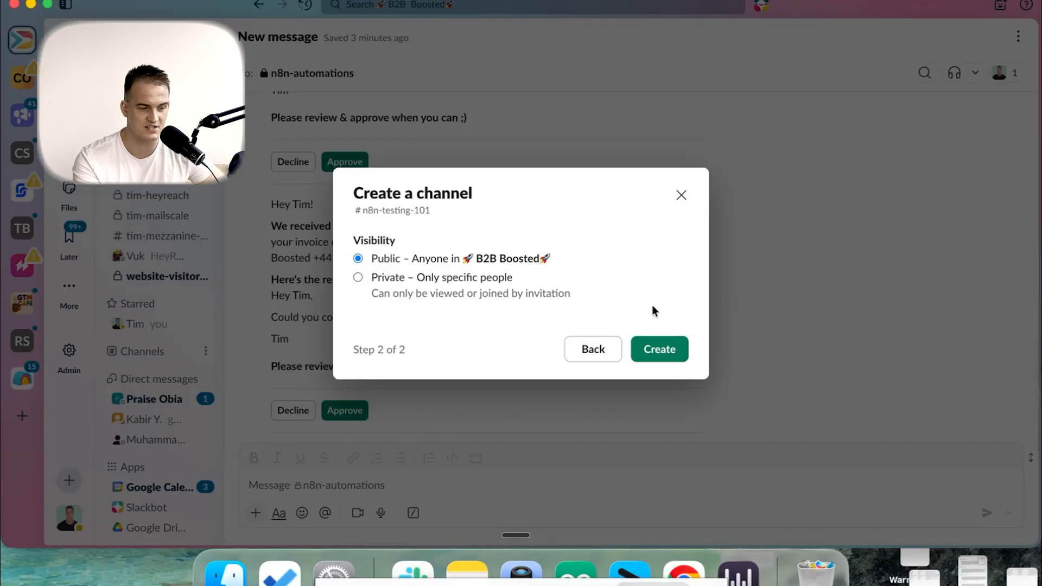
{"action": "left_click", "coordinate": [381, 279]}
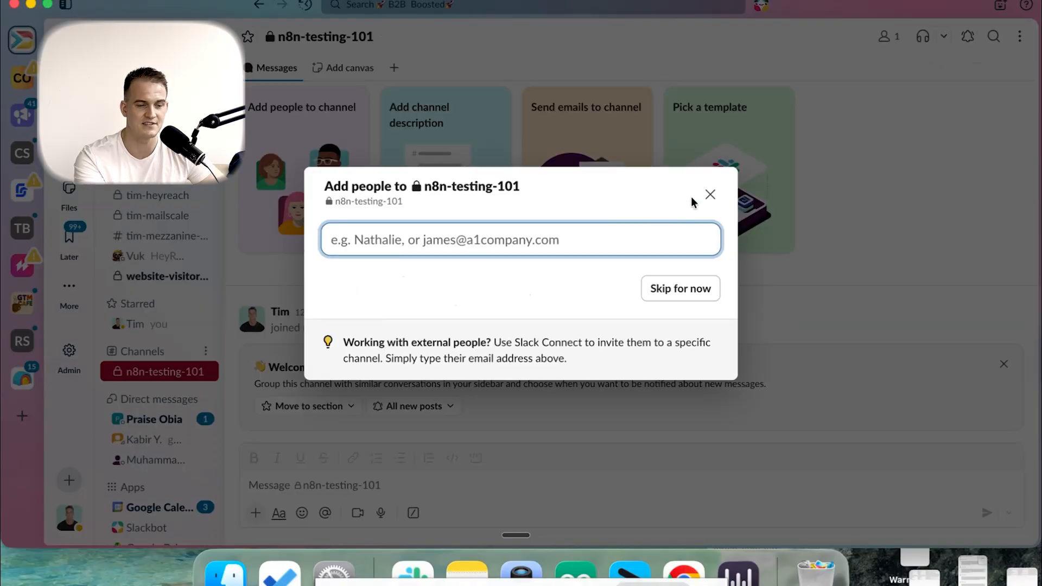
{"action": "left_click", "coordinate": [710, 194]}
- Return to n8n and choose n8n-testing-101 from the list as the channel that receives the Slack message
{"action": "key", "text": "ctrl+Right"}
{"action": "key", "text": "ctrl+Right"}
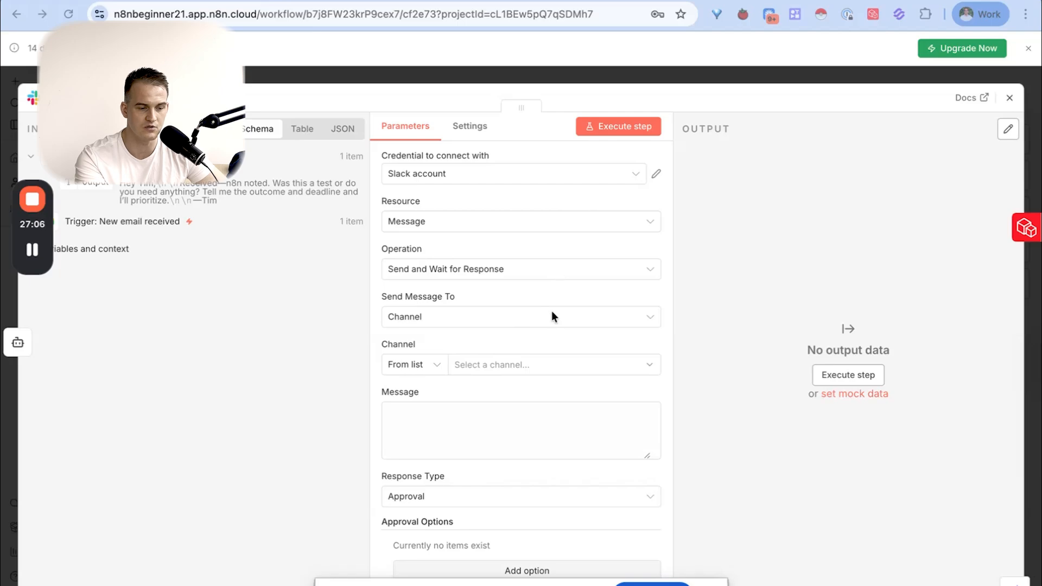
{"action": "left_click", "coordinate": [515, 317]}
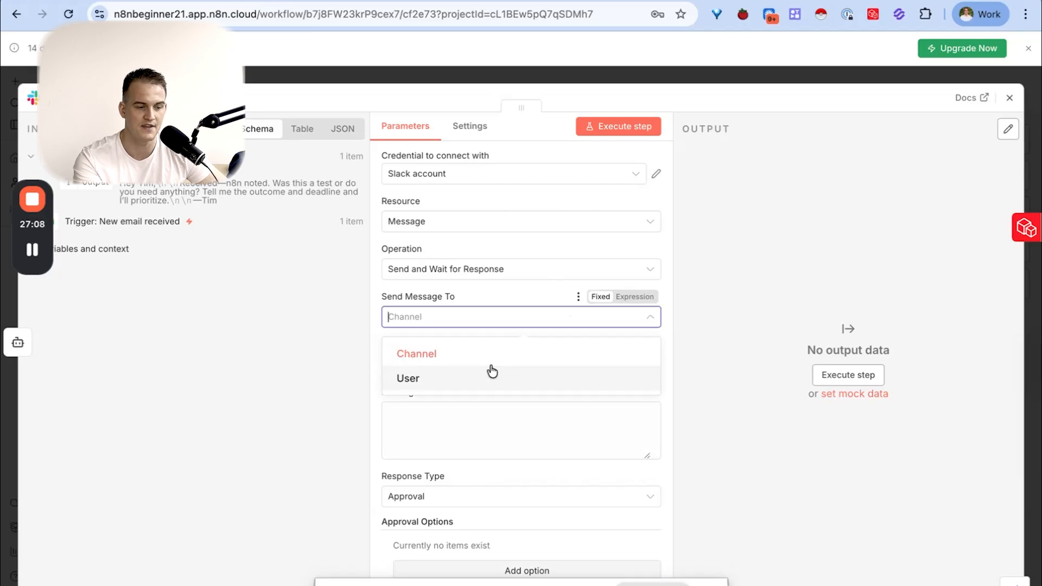
{"action": "left_click", "coordinate": [472, 355]}
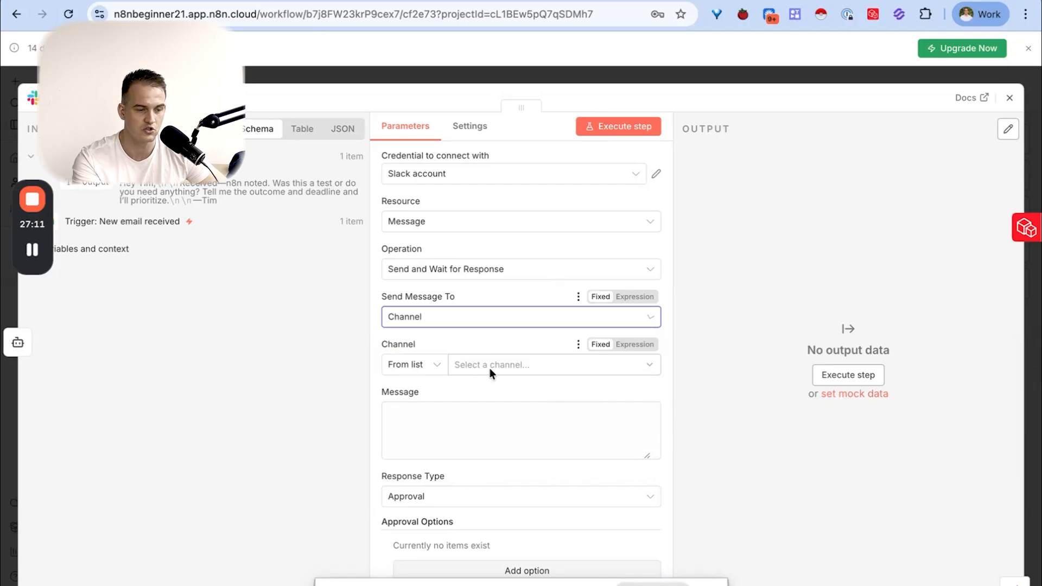
{"action": "left_click", "coordinate": [488, 368]}
{"action": "type", "text": "test"}
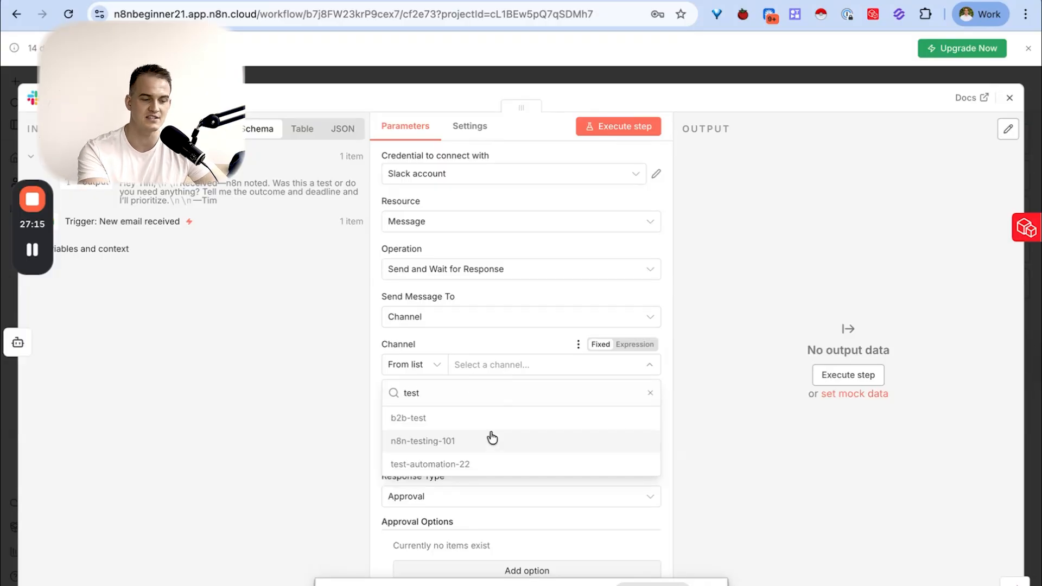
{"action": "left_click", "coordinate": [430, 441]}
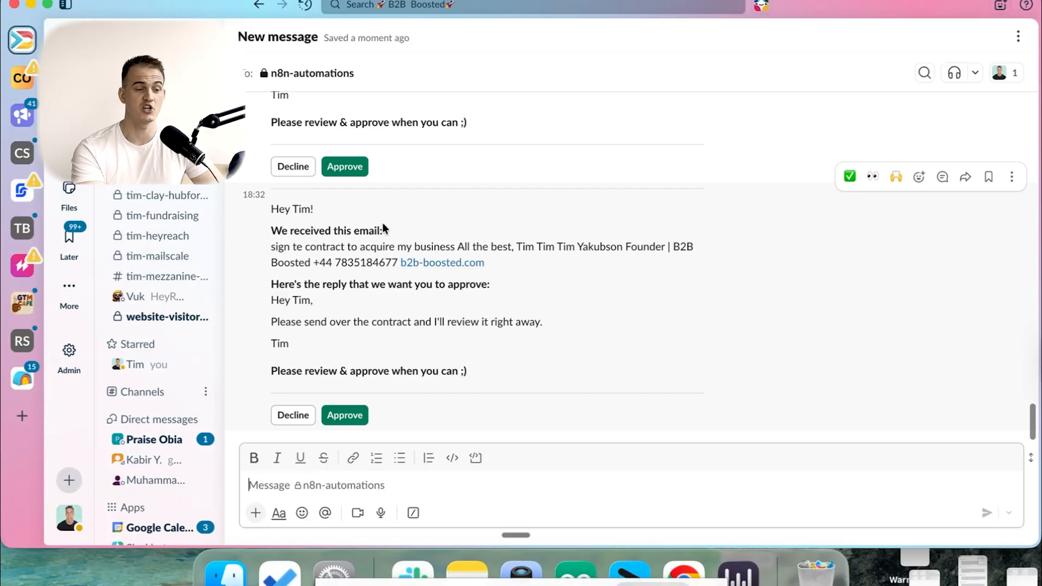
- Review the sample approval message in Slack, then open the node's message as an expression in the expanded editor
{"action": "left_click_drag", "start_coordinate": [271, 210], "coordinate": [487, 375]}
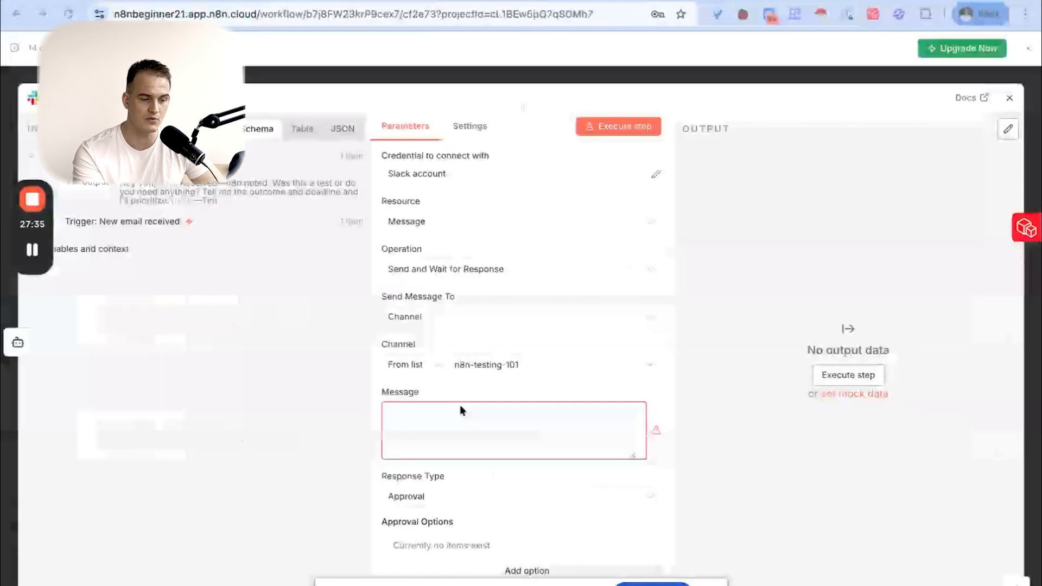
{"action": "left_click", "coordinate": [460, 405]}
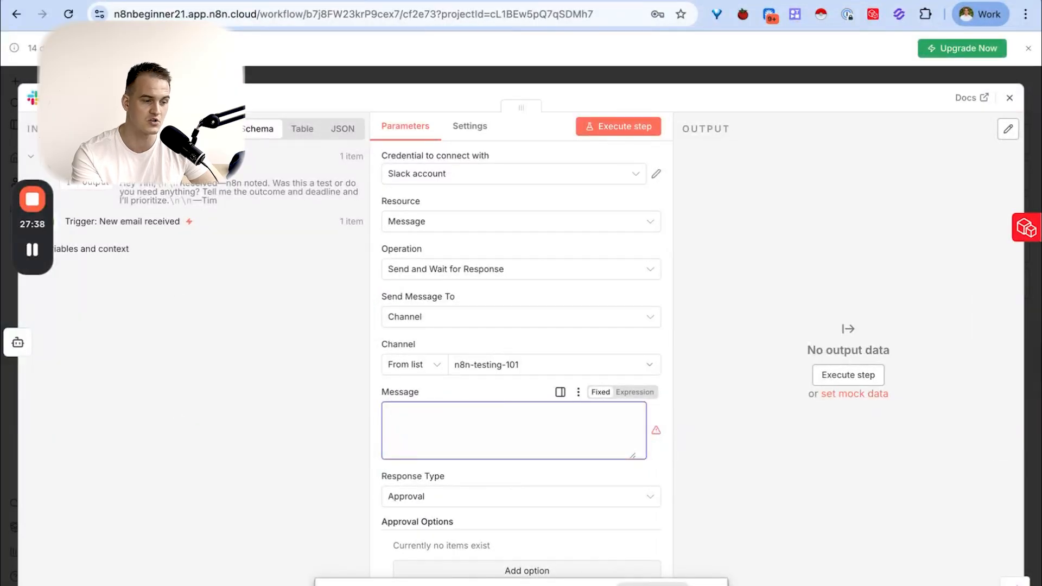
{"action": "left_click", "coordinate": [296, 133]}
{"action": "left_click_drag", "start_coordinate": [186, 186], "coordinate": [425, 415]}
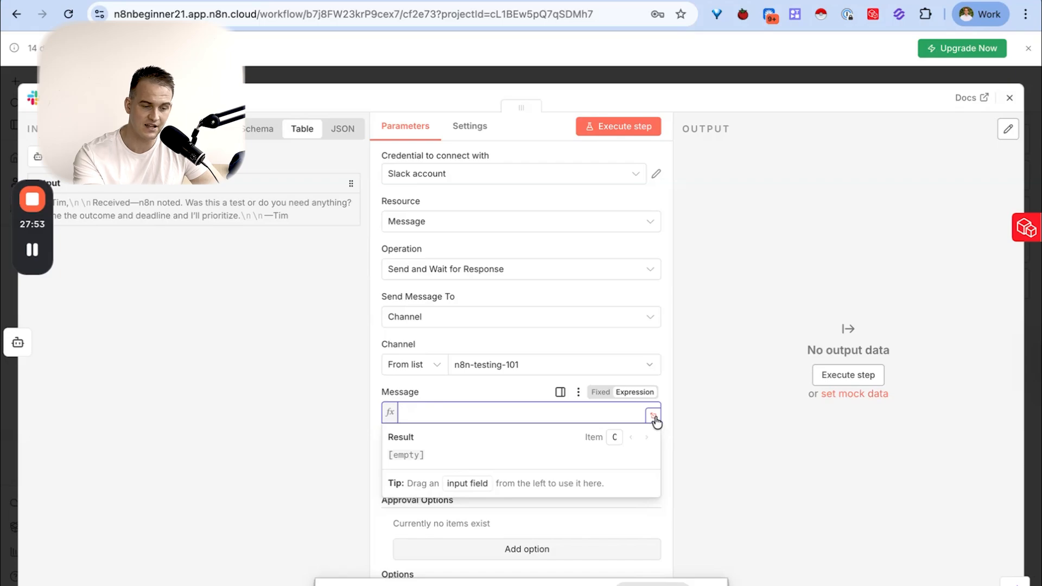
{"action": "left_click", "coordinate": [653, 416]}
{"action": "left_click", "coordinate": [468, 187]}
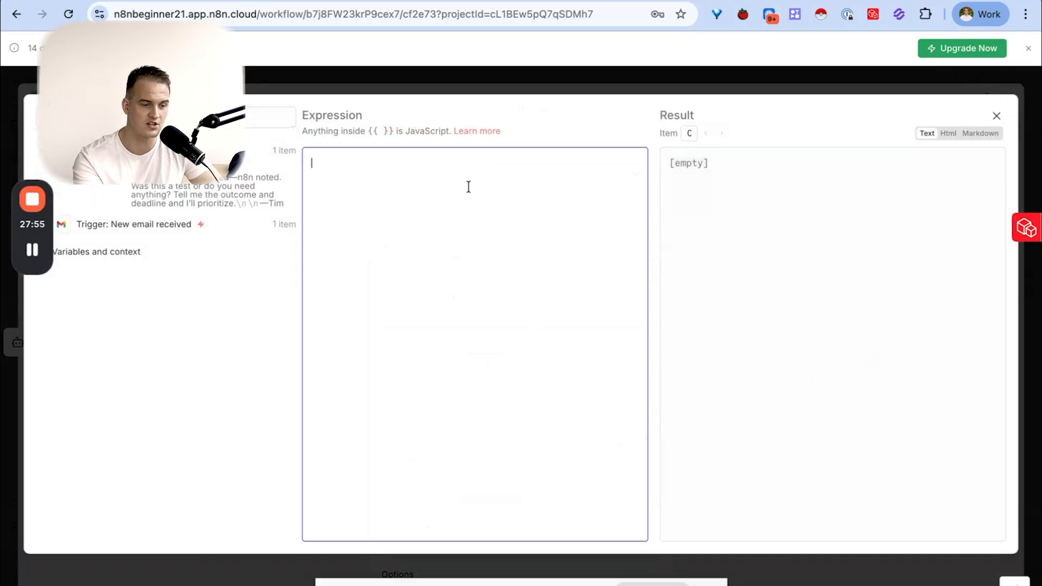
- Begin the message with a first-name greeting and the line "Here's the email that we just received:"
{"action": "type", "text": "Hi Tim!"}
{"action": "key", "text": "Return"}
{"action": "key", "text": "Return"}
{"action": "type", "text": "Here's the email that we just received:"}
{"action": "key", "text": "Return"}
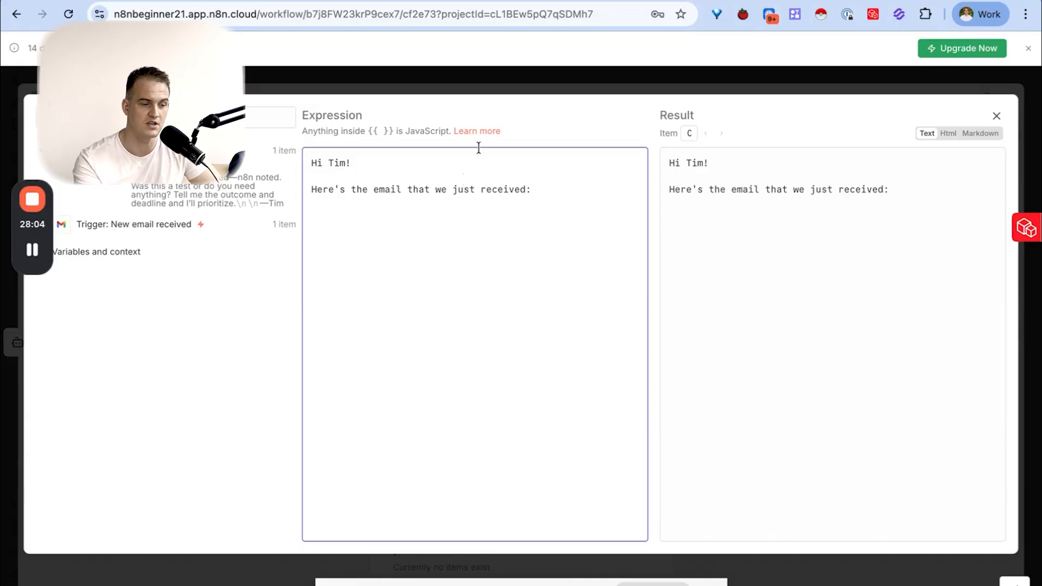
- Insert the snippet value from the Gmail trigger "New email received" below the received-email line
{"action": "left_click_drag", "start_coordinate": [48, 224], "coordinate": [52, 318]}
{"action": "left_click", "coordinate": [43, 226]}
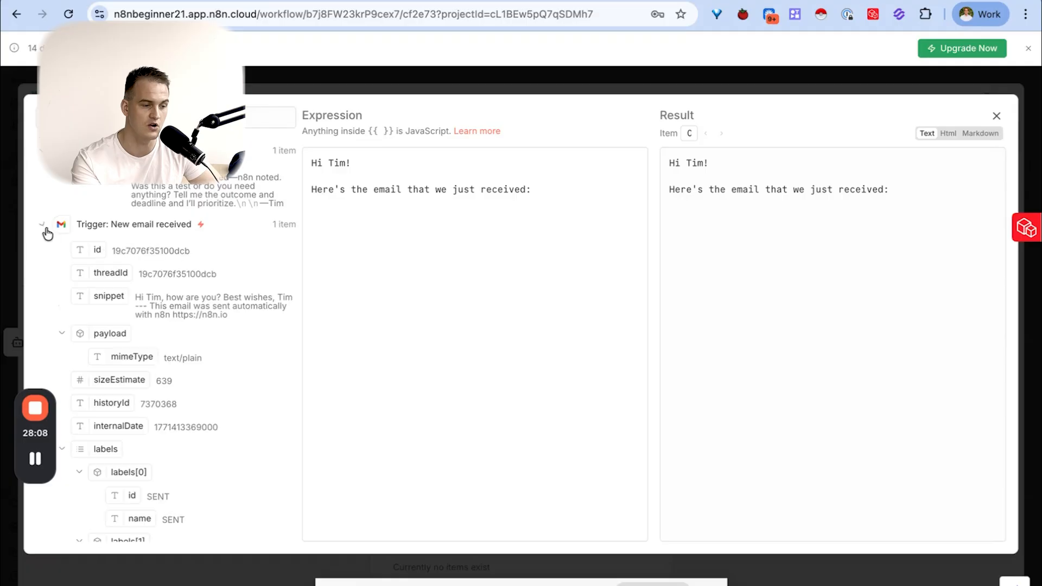
{"action": "left_click_drag", "start_coordinate": [106, 296], "coordinate": [313, 203]}
{"action": "left_click", "coordinate": [641, 203]}
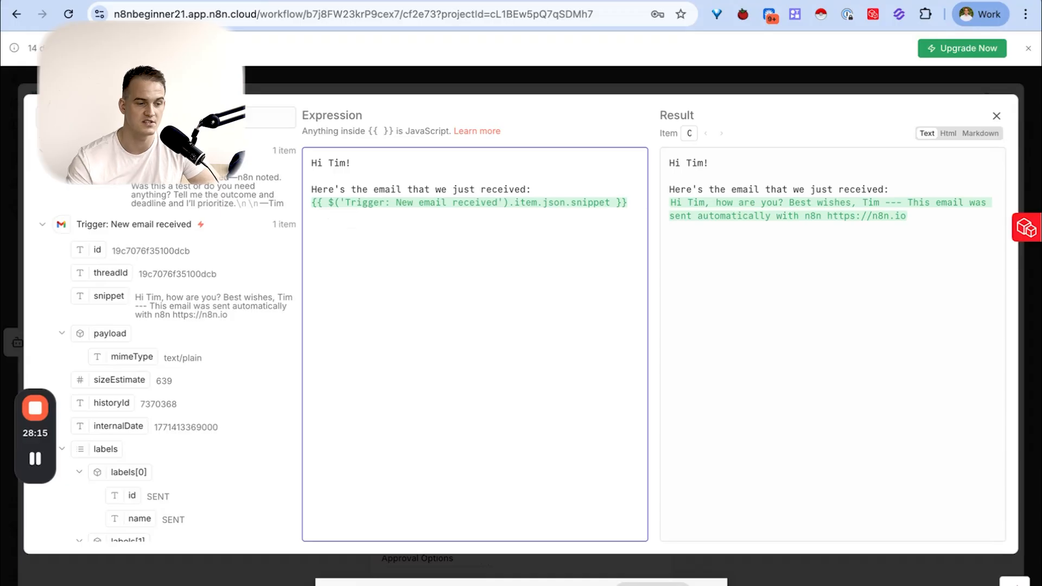
- Add the line "Here's what we wanted to reply:" and insert the AI Agent's output value below it
{"action": "type", "text": "Here's what "}
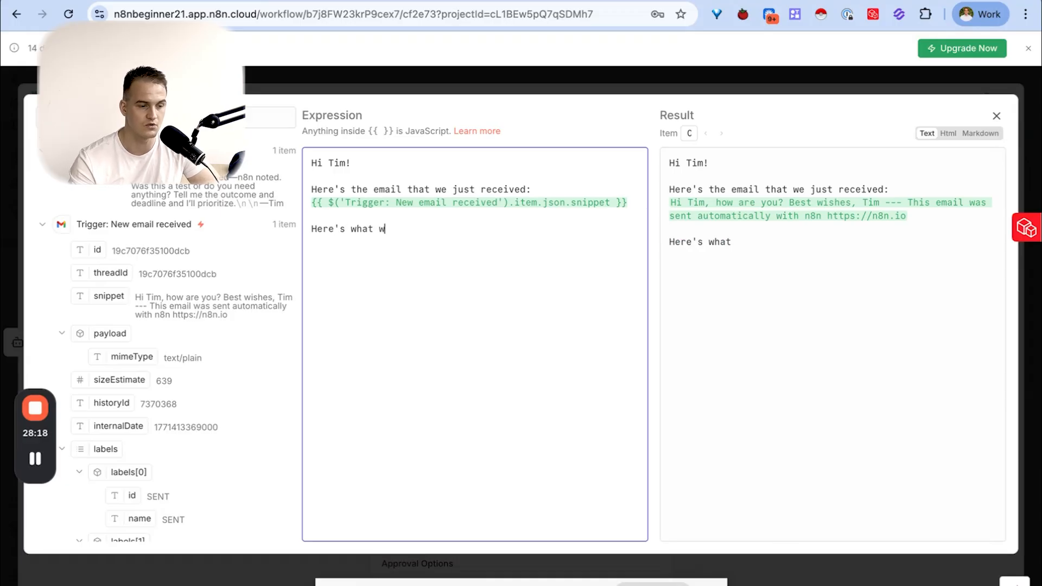
{"action": "type", "text": "we wanted to reply:"}
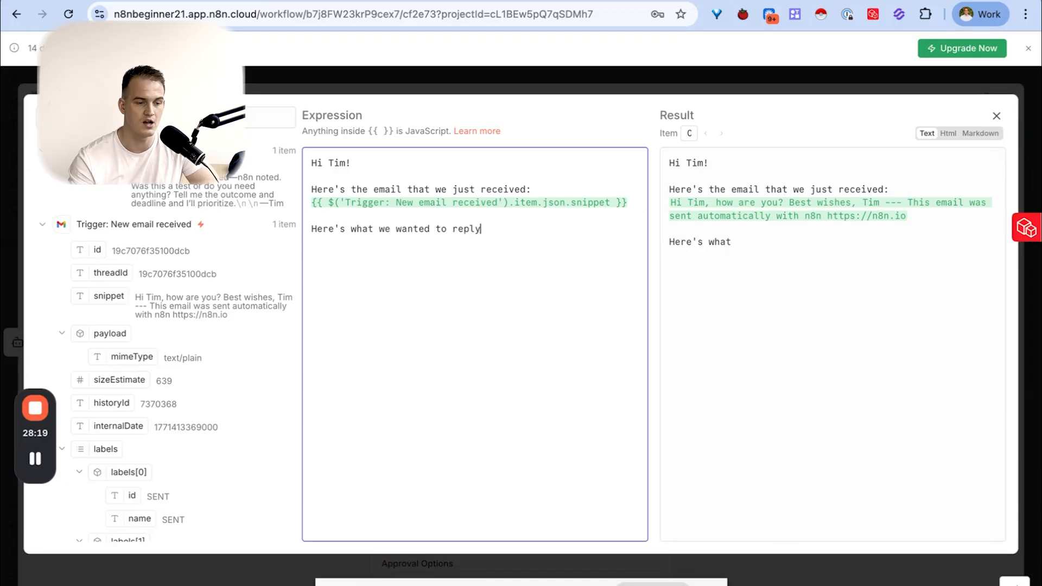
{"action": "key", "text": "Return"}
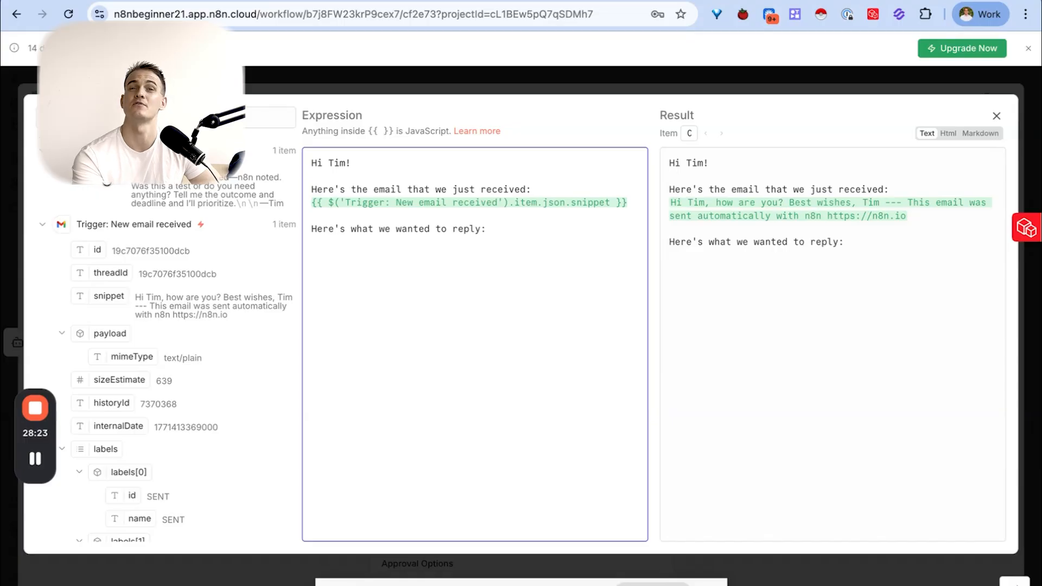
{"action": "left_click_drag", "start_coordinate": [107, 183], "coordinate": [315, 241]}
{"action": "left_click", "coordinate": [437, 249]}
- Close the message with the line "Let me know if you want to go ahead with sending it out :)"
{"action": "key", "text": "Return"}
{"action": "key", "text": "Return"}
{"action": "type", "text": "Let me know if yo"}
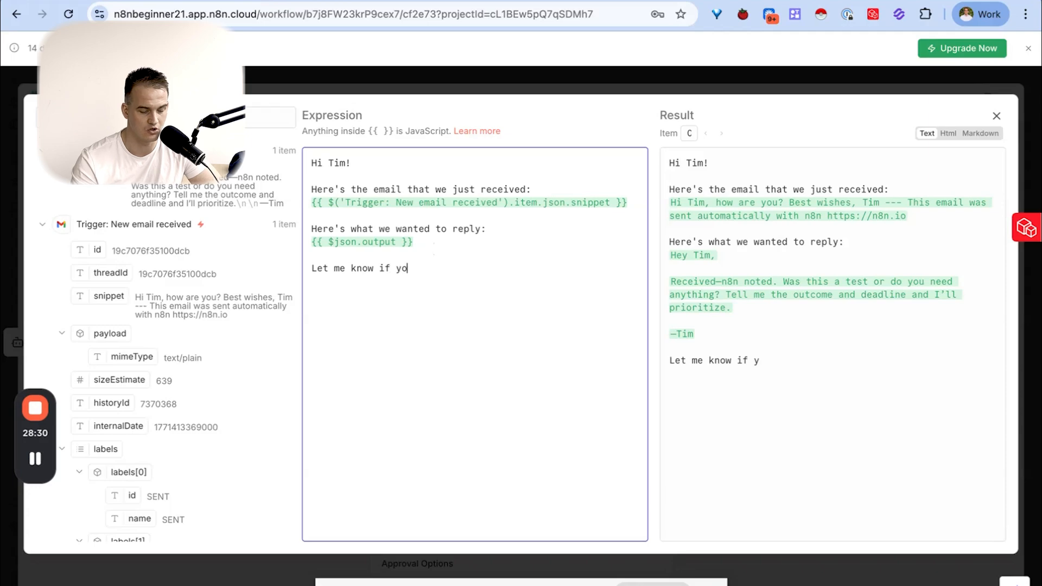
{"action": "type", "text": "u want to go ahead with sending it out :)"}
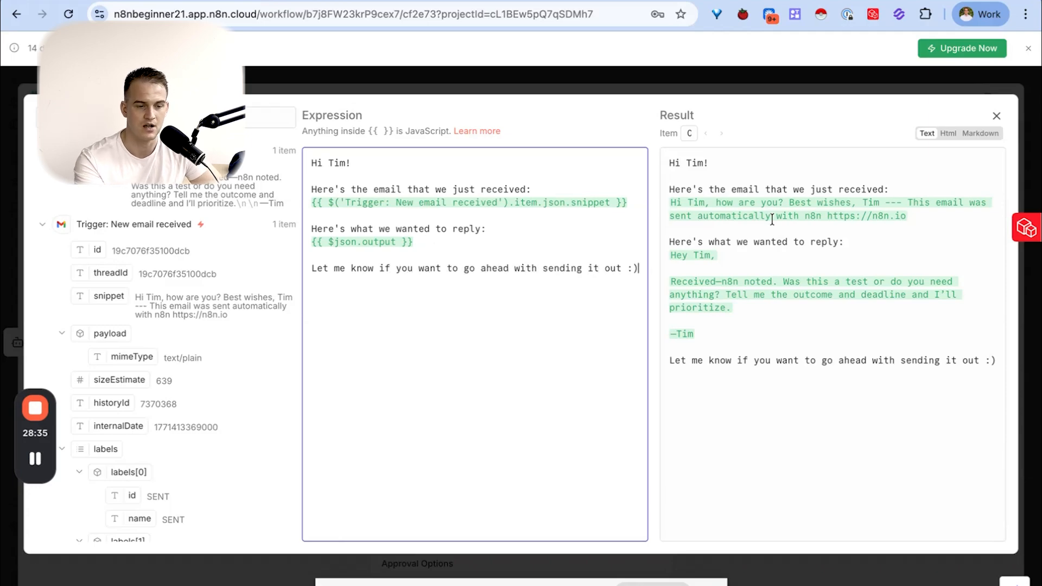
- Preview the message result as HTML, Markdown and plain text, and review the full rendered text
{"action": "left_click", "coordinate": [951, 134]}
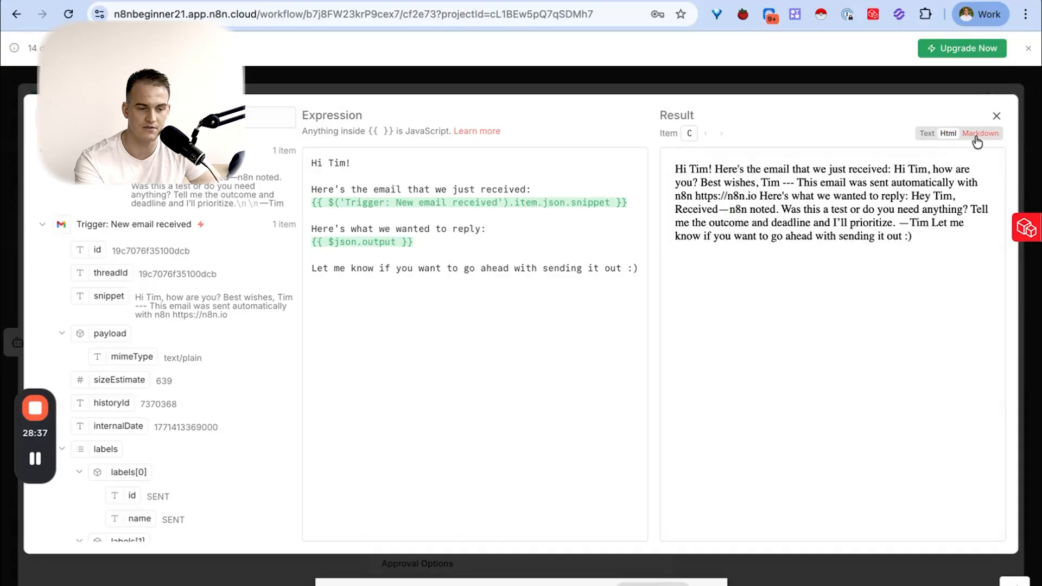
{"action": "left_click", "coordinate": [979, 136]}
{"action": "left_click", "coordinate": [927, 134]}
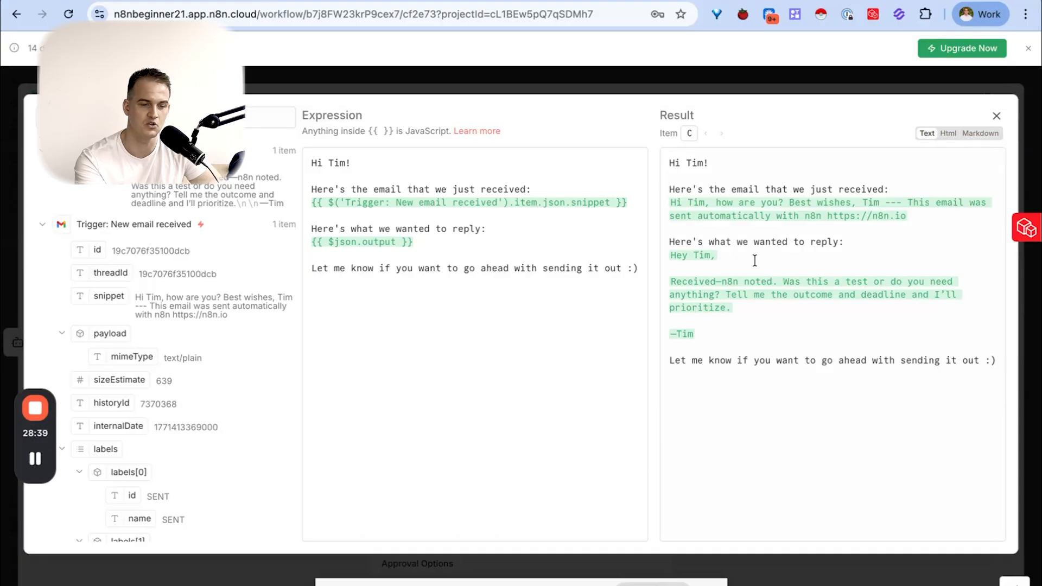
{"action": "left_click_drag", "start_coordinate": [665, 161], "coordinate": [981, 367]}
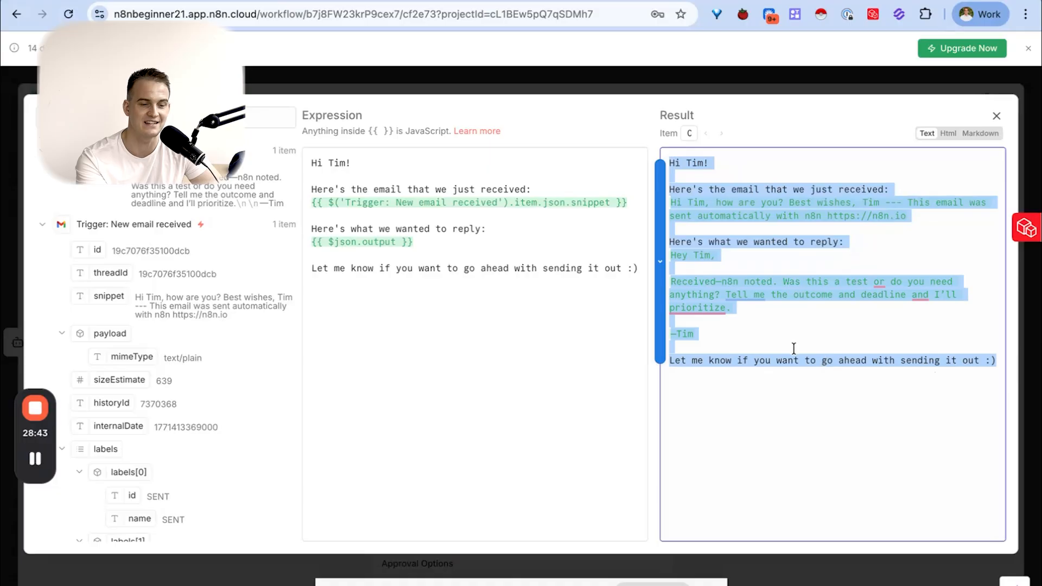
- Insert a blank line above the AI output and enclose both heading lines in < and >, then close the expression editor
{"action": "left_click", "coordinate": [495, 233]}
{"action": "key", "text": "Return"}
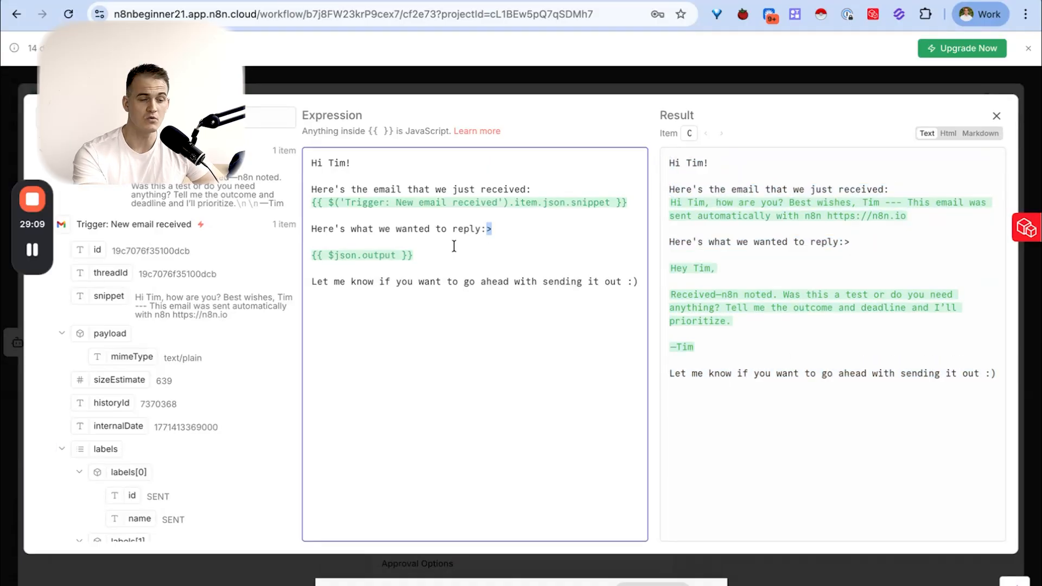
{"action": "left_click", "coordinate": [494, 229]}
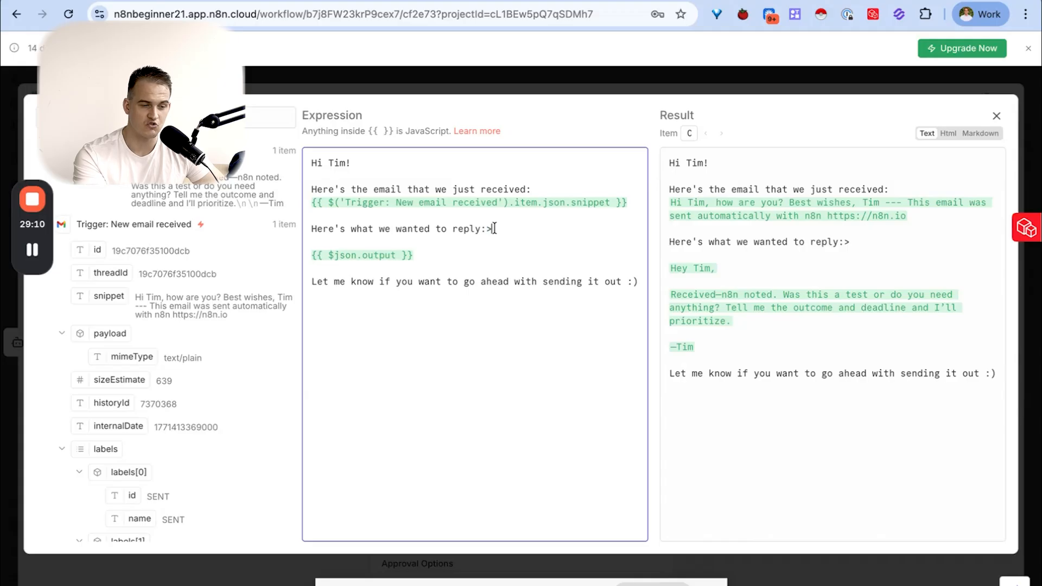
{"action": "left_click", "coordinate": [313, 228]}
{"action": "type", "text": "<"}
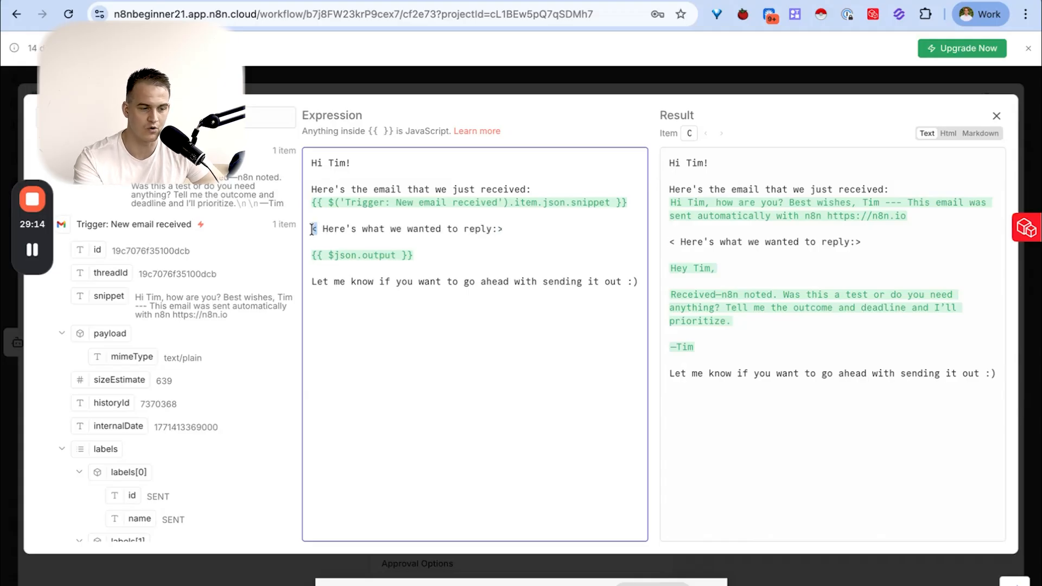
{"action": "left_click", "coordinate": [309, 189]}
{"action": "type", "text": "<"}
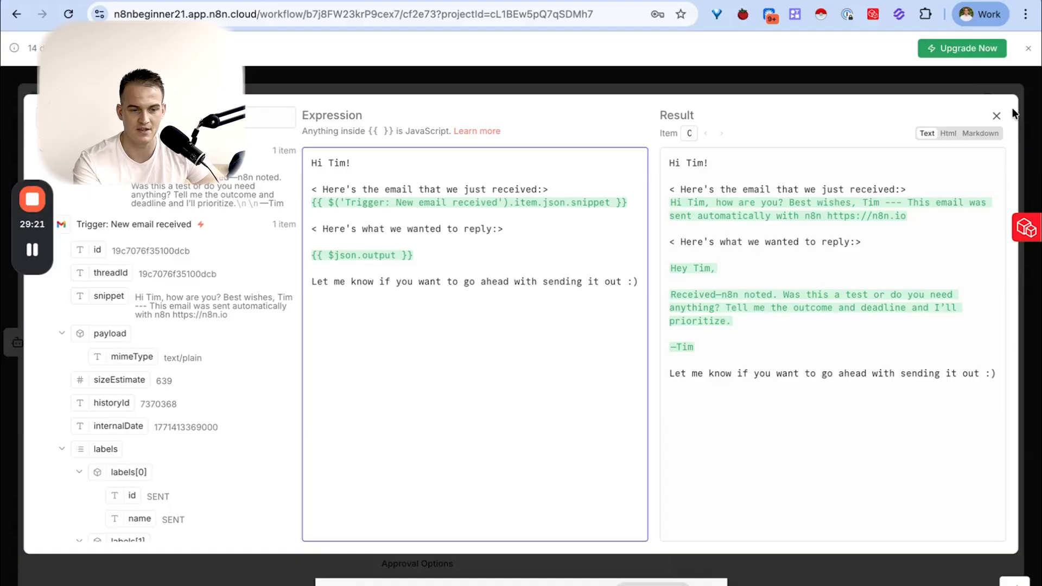
{"action": "left_click", "coordinate": [996, 115]}
{"action": "scroll", "coordinate": [466, 274], "scroll_direction": "down", "scroll_amount": 5}
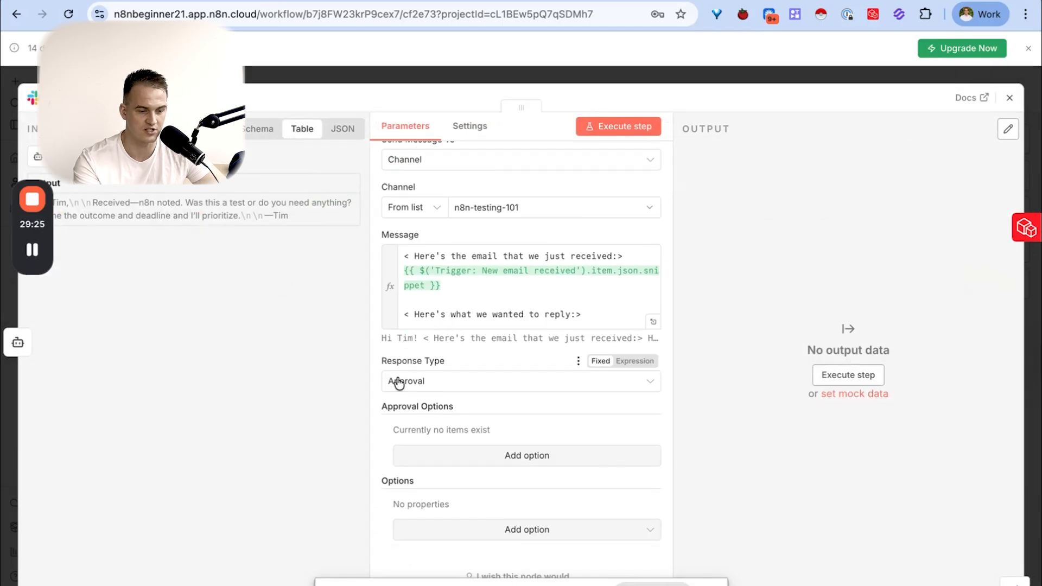
- Keep the response type as Approval and add an approval option with the type Approve and Disapprove
{"action": "left_click", "coordinate": [419, 383]}
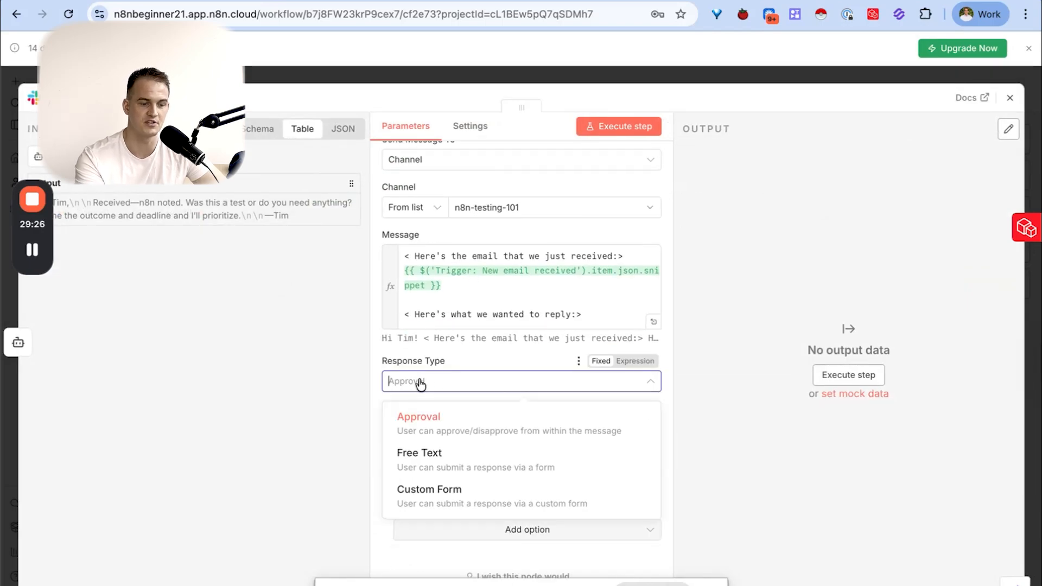
{"action": "left_click", "coordinate": [433, 421]}
{"action": "left_click_drag", "start_coordinate": [390, 408], "coordinate": [442, 409]}
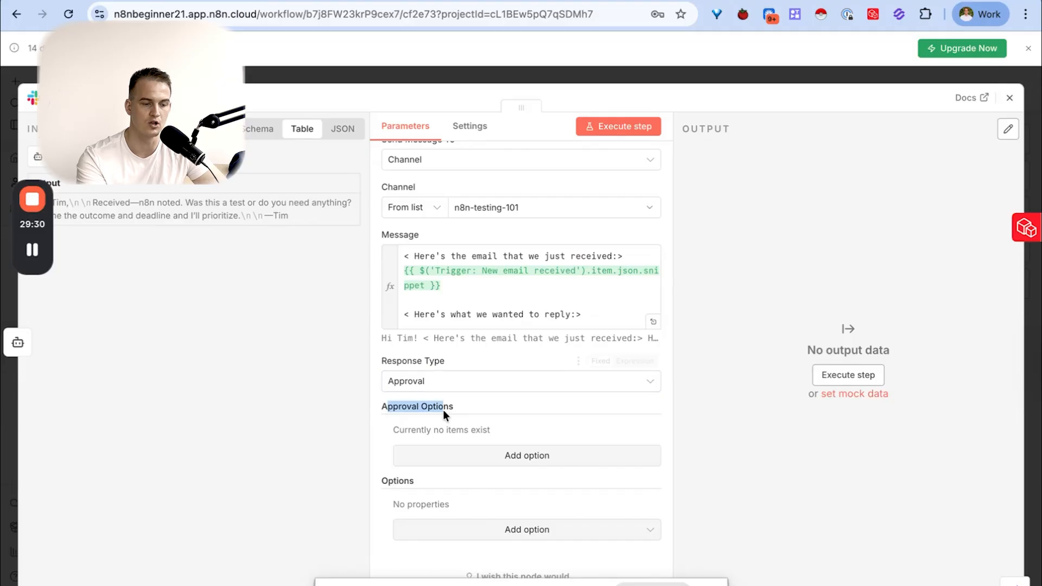
{"action": "left_click", "coordinate": [457, 464]}
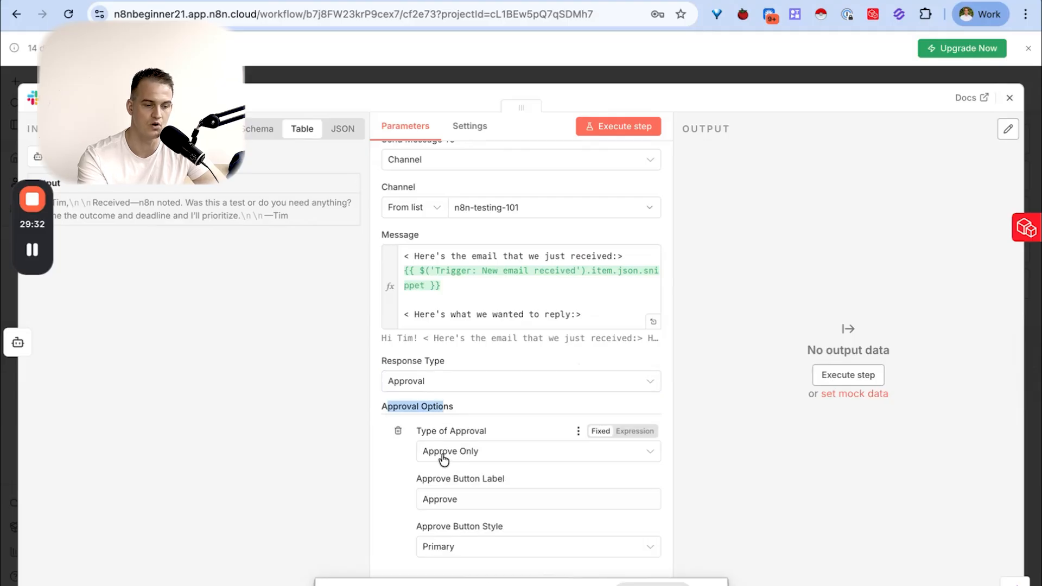
{"action": "left_click", "coordinate": [495, 459]}
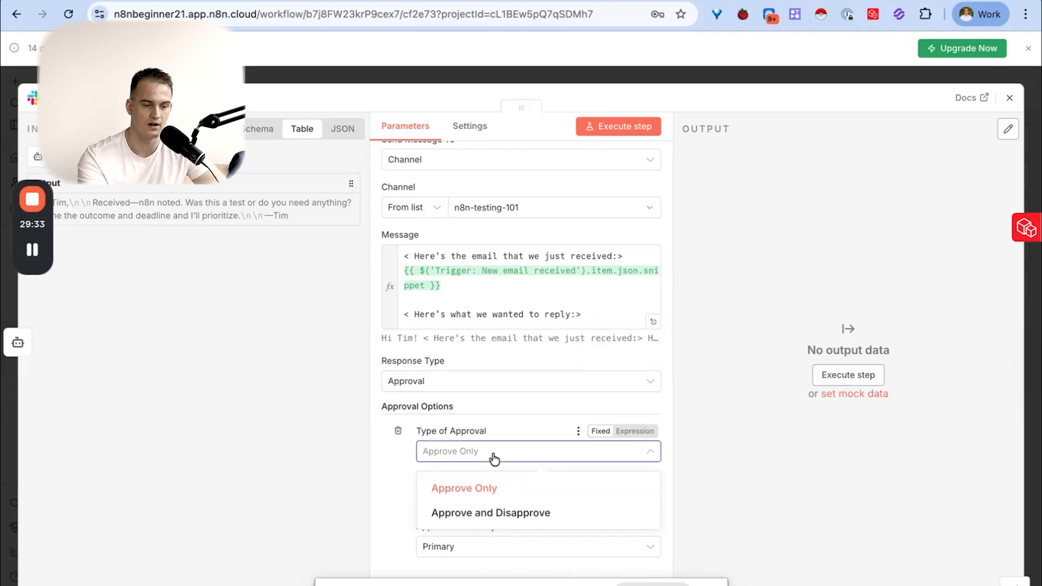
{"action": "left_click", "coordinate": [492, 421]}
{"action": "left_click", "coordinate": [450, 458]}
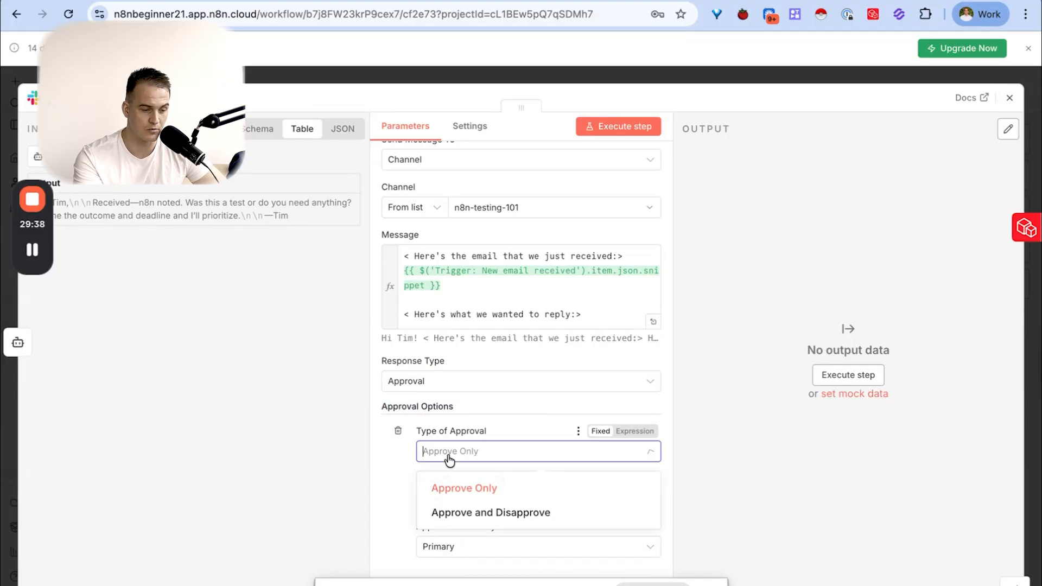
{"action": "left_click", "coordinate": [484, 511]}
{"action": "scroll", "coordinate": [463, 448], "scroll_direction": "down", "scroll_amount": 2}
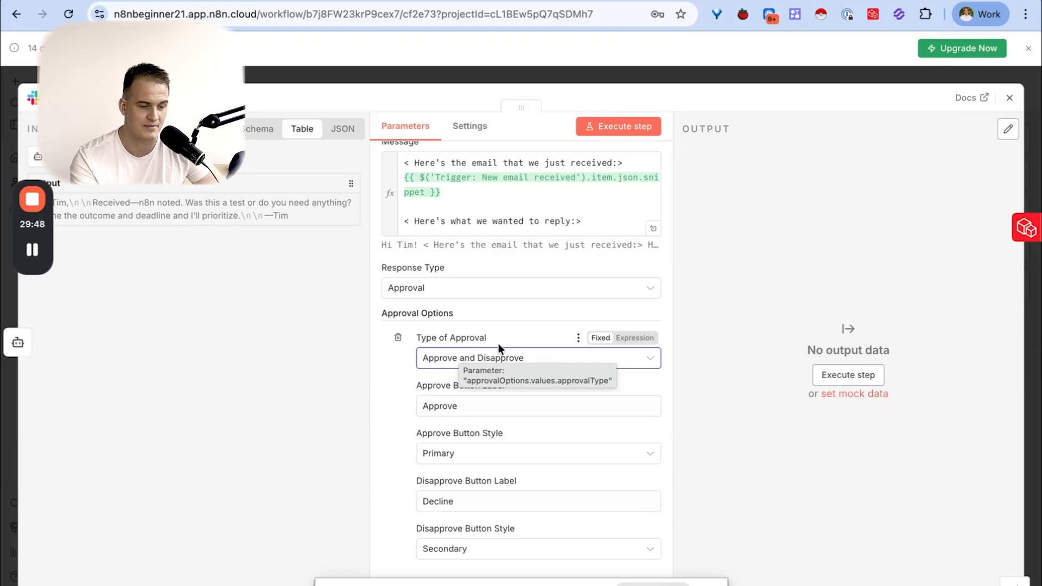
{"action": "scroll", "coordinate": [488, 347], "scroll_direction": "down", "scroll_amount": 3}
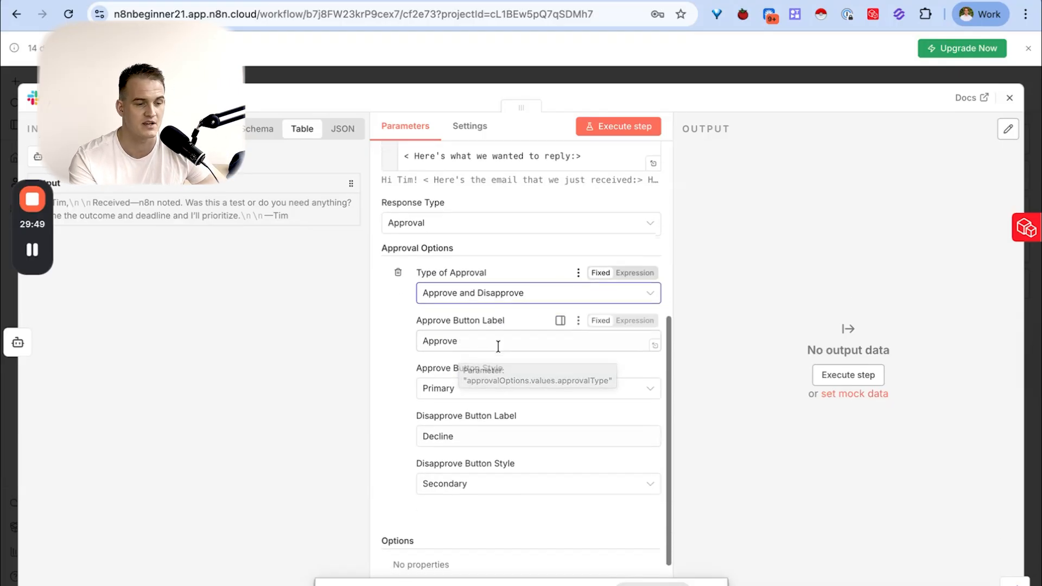
- Execute the Slack step, switch to Slack and open the n8n-testing-101 channel
{"action": "left_click", "coordinate": [632, 131]}
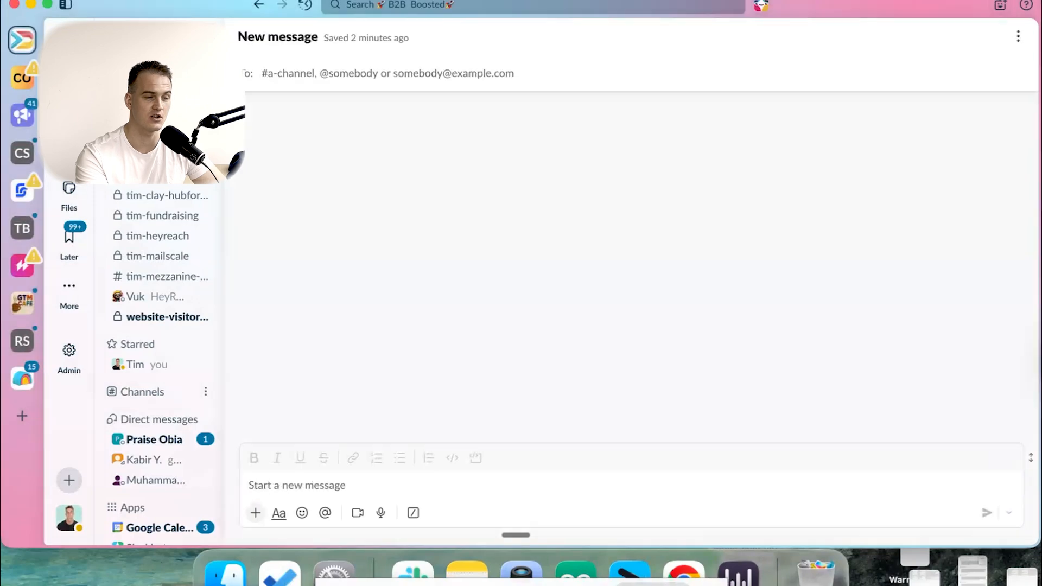
{"action": "left_click", "coordinate": [263, 73]}
{"action": "type", "text": "test"}
{"action": "left_click", "coordinate": [271, 135]}
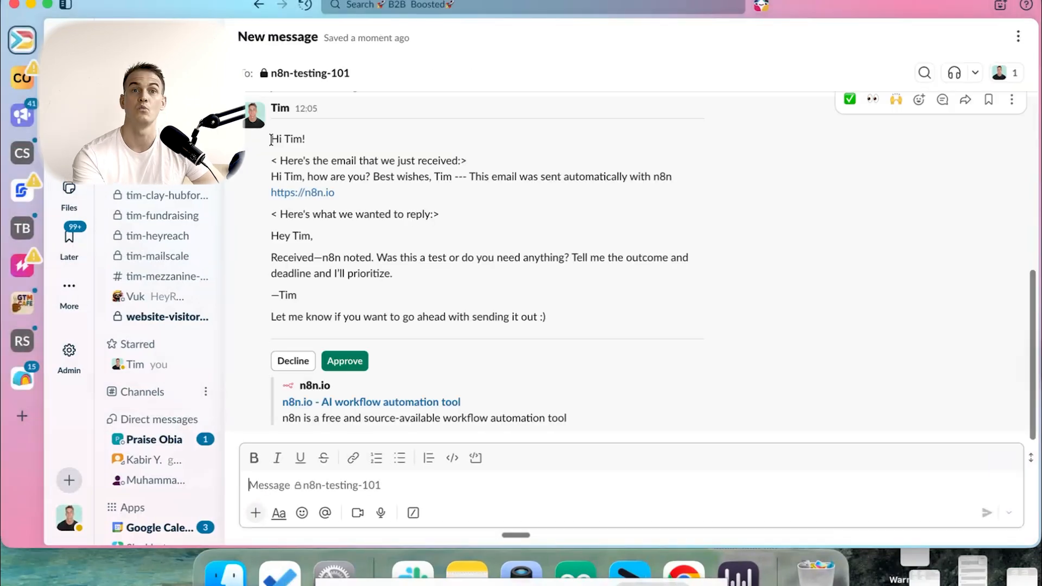
- Read through the received email, the drafted reply and the closing line in the posted message, and approve the request
{"action": "left_click_drag", "start_coordinate": [271, 140], "coordinate": [349, 308]}
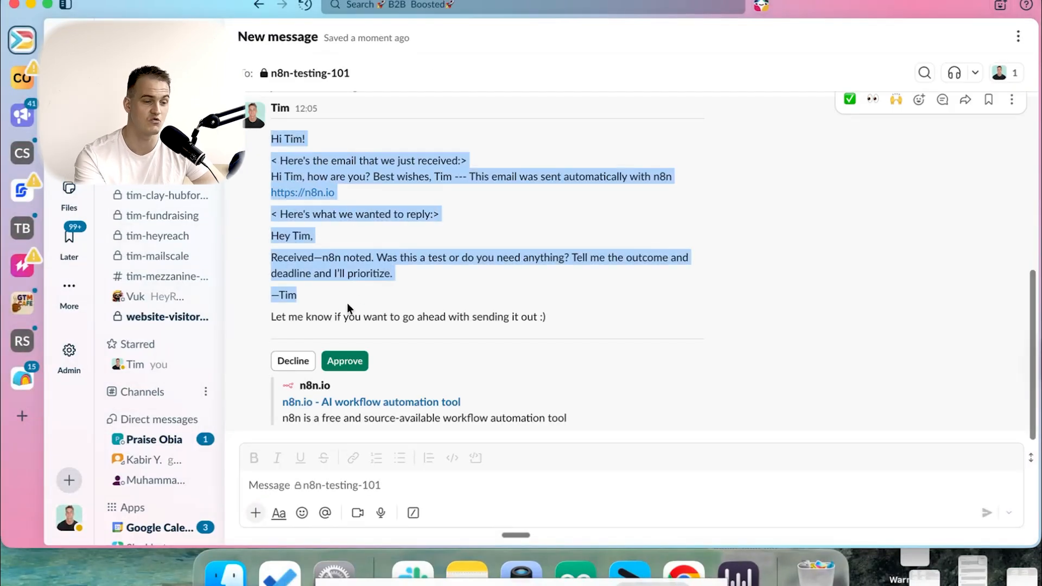
{"action": "left_click_drag", "start_coordinate": [278, 161], "coordinate": [336, 193]}
{"action": "left_click_drag", "start_coordinate": [274, 238], "coordinate": [370, 298]}
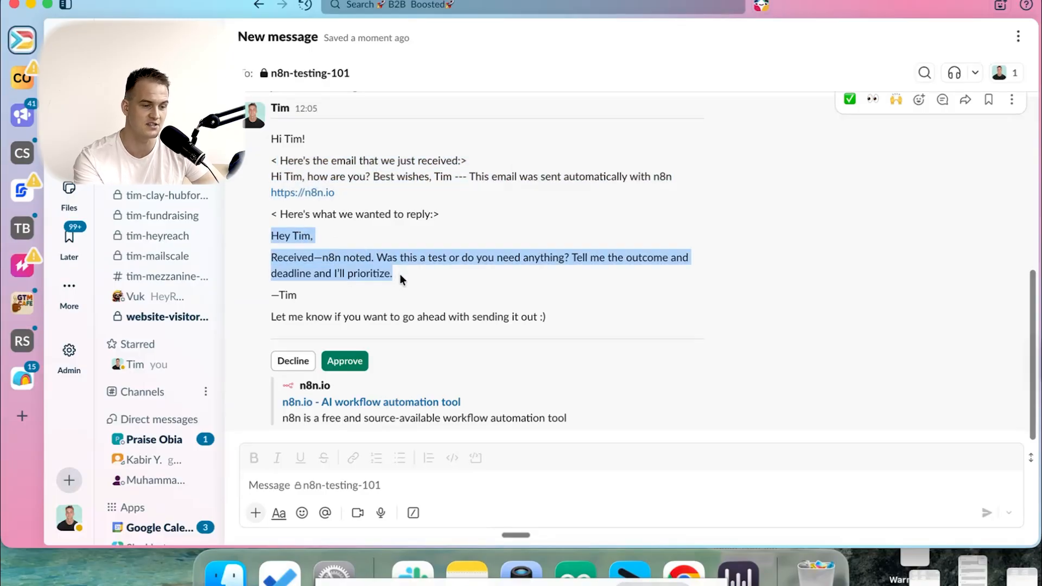
{"action": "left_click_drag", "start_coordinate": [277, 317], "coordinate": [545, 317]}
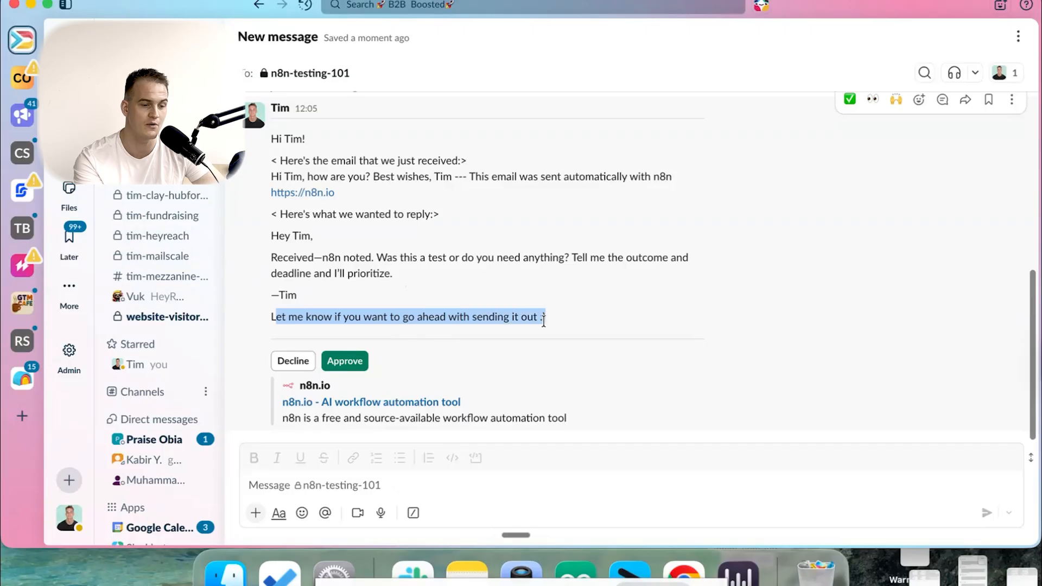
{"action": "left_click", "coordinate": [342, 364]}
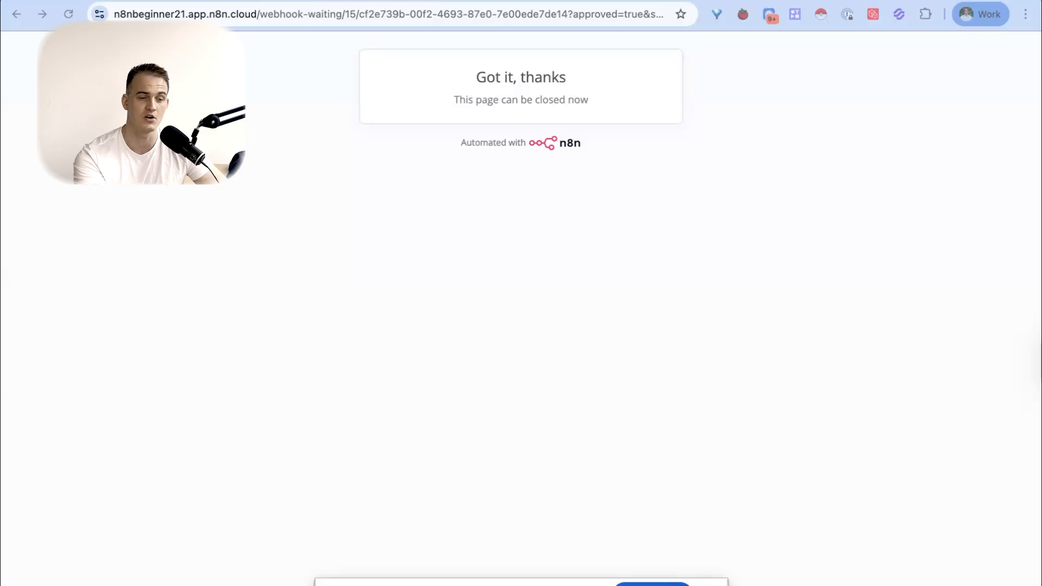
- Return to the workflow in the browser, pin the Slack node's approval output and close the node
{"action": "key", "text": "ctrl+Tab"}
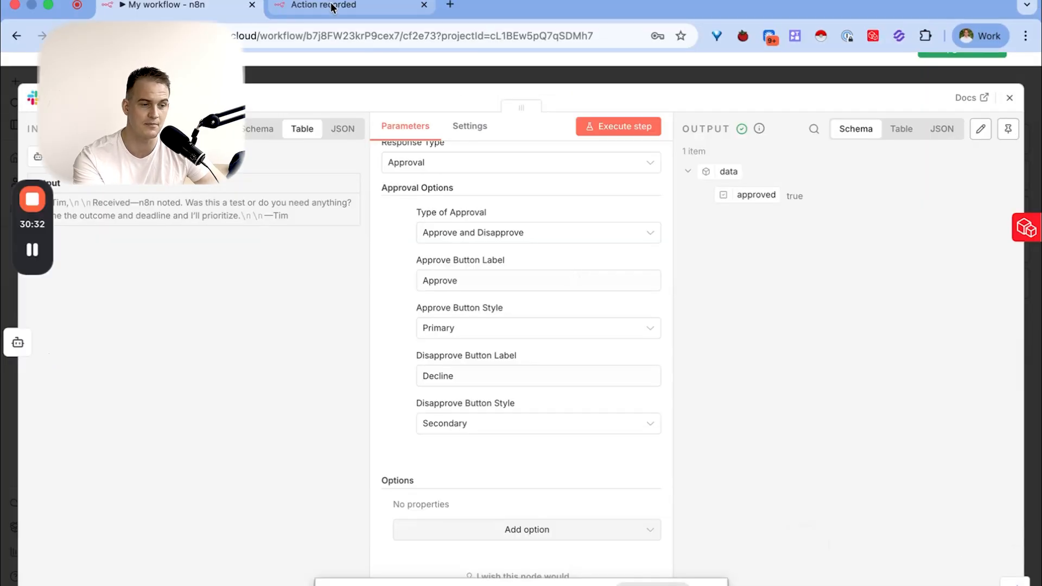
{"action": "left_click", "coordinate": [330, 6]}
{"action": "left_click", "coordinate": [204, 8]}
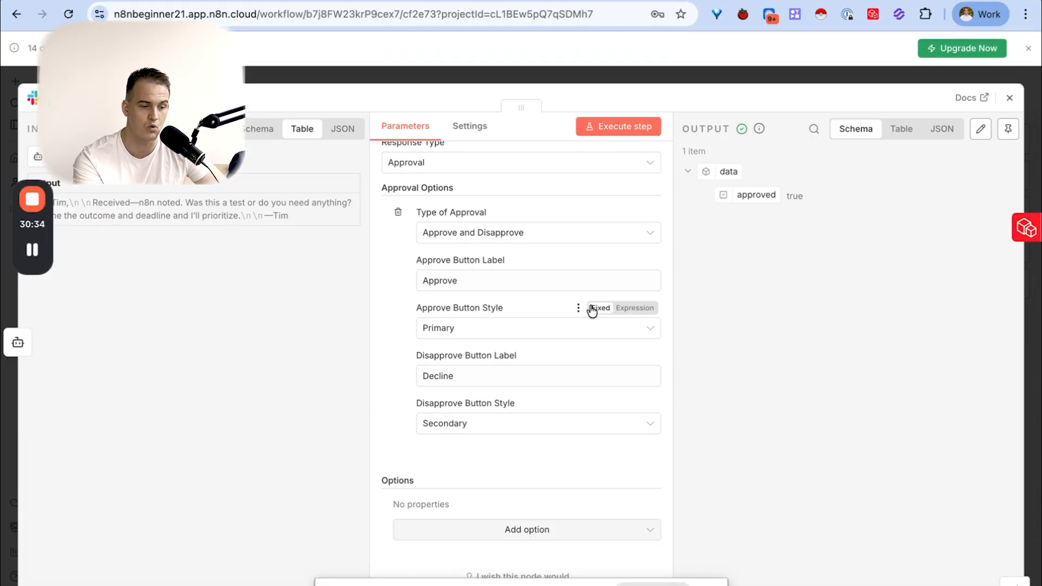
{"action": "left_click_drag", "start_coordinate": [741, 195], "coordinate": [780, 193]}
{"action": "left_click", "coordinate": [1008, 129]}
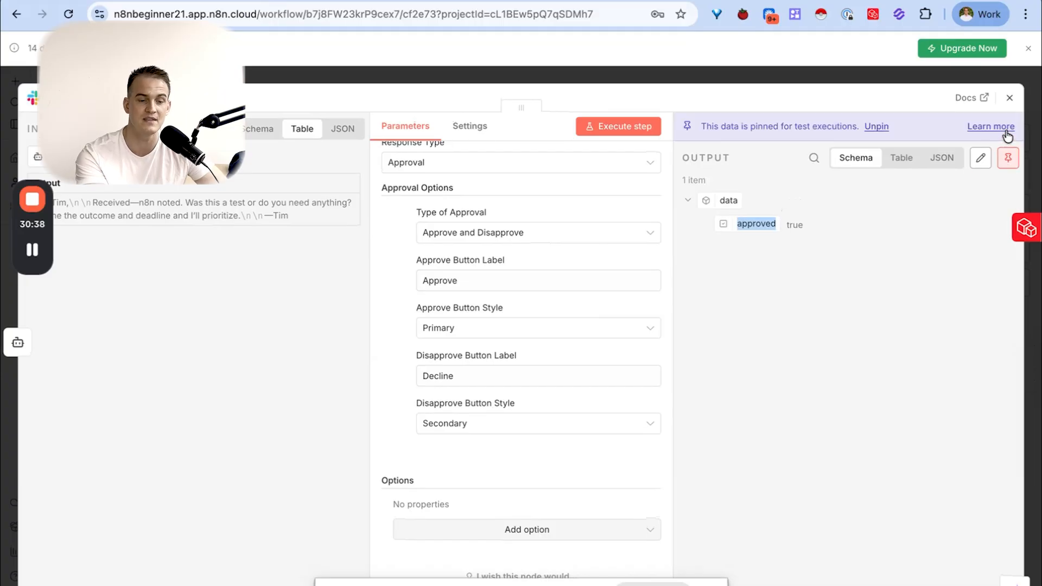
{"action": "left_click", "coordinate": [1010, 97]}
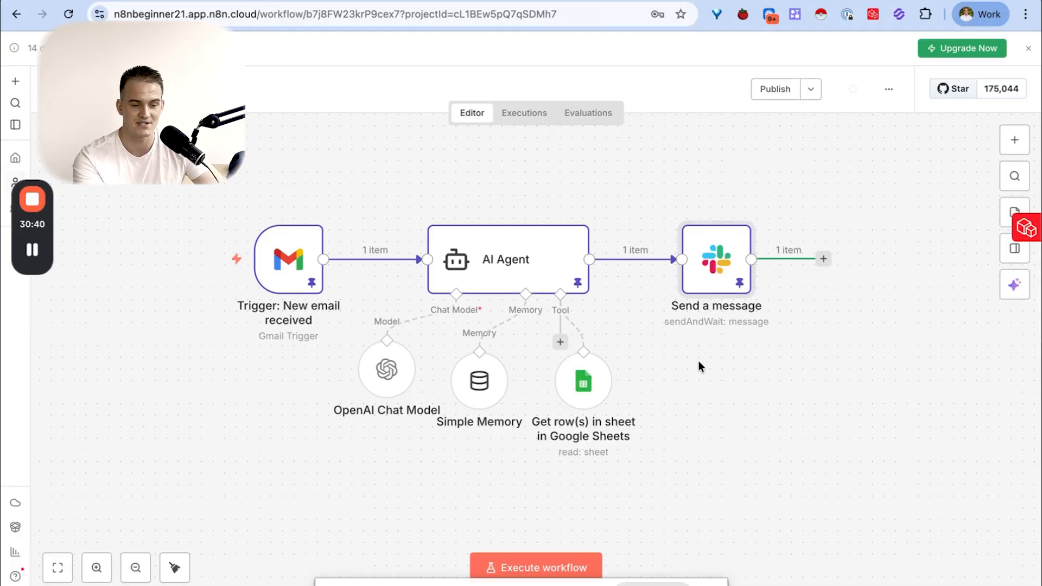
- Reopen the Slack node's message in the expression editor and copy its entire text
{"action": "double_click", "coordinate": [723, 286]}
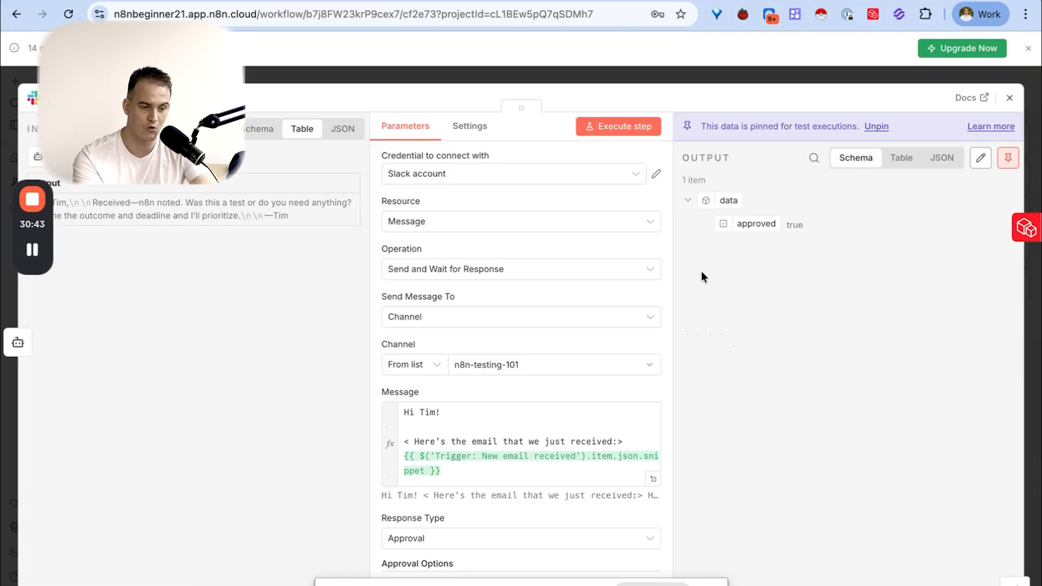
{"action": "left_click", "coordinate": [653, 478]}
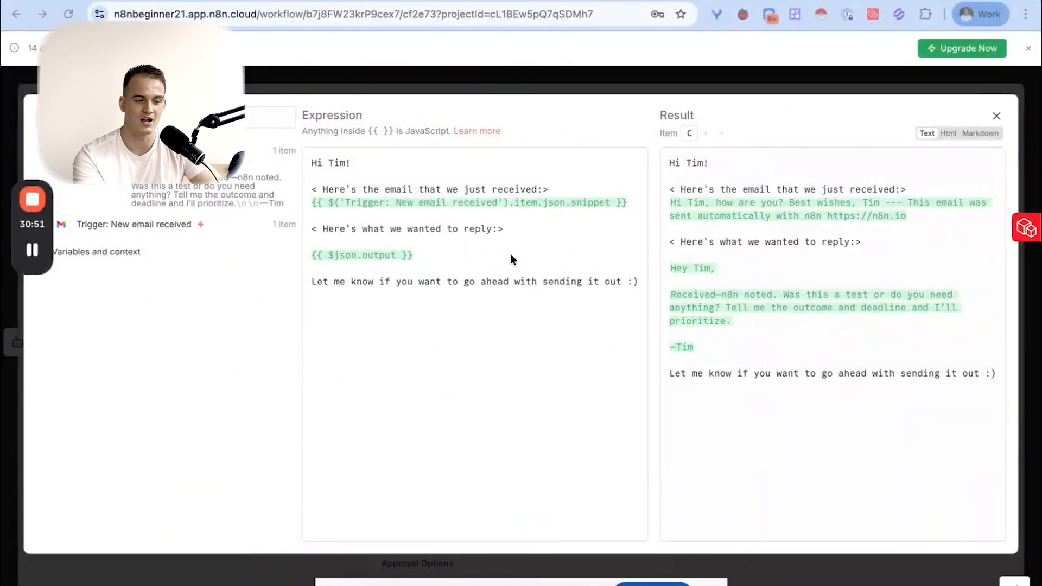
{"action": "left_click", "coordinate": [642, 189]}
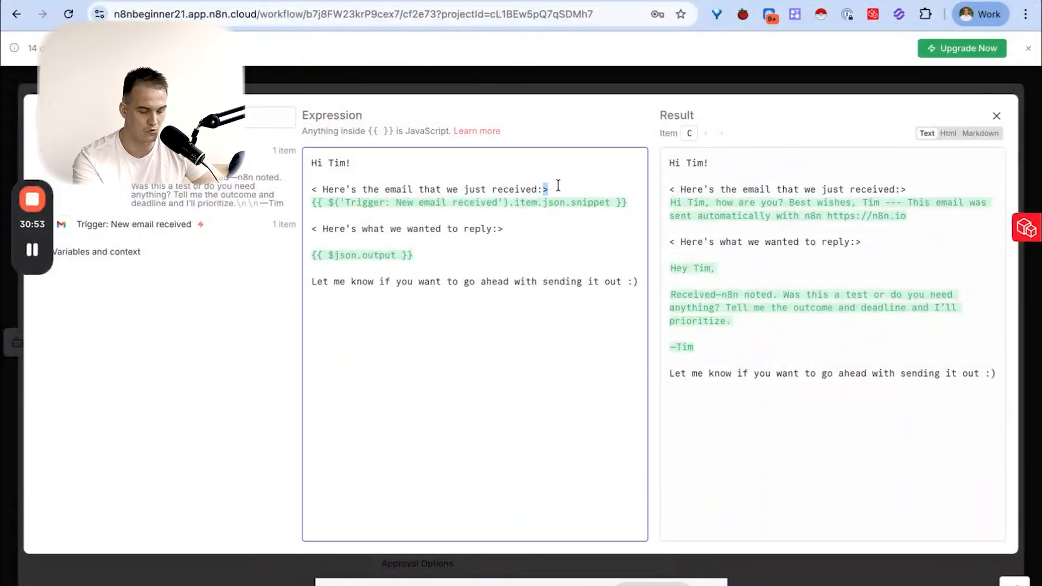
{"action": "key", "text": "ctrl+a"}
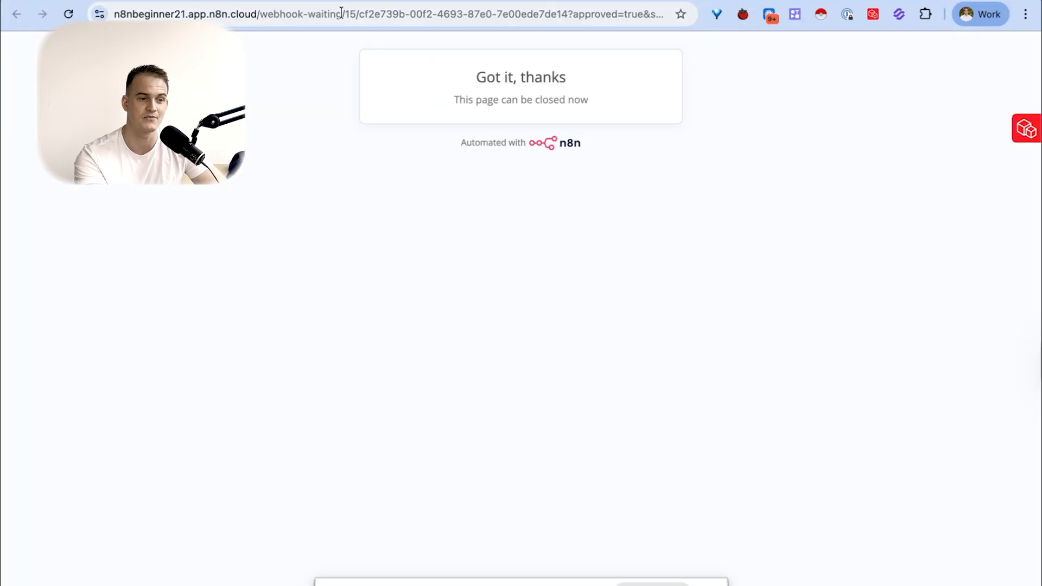
- Open ChatGPT and ask it to format the copied Slack notification text nicely with emojis and some text in bold
{"action": "left_click", "coordinate": [340, 12]}
{"action": "type", "text": "chatgpt.com/auth/login?next=%2F%3Foai-dm%3D1"}
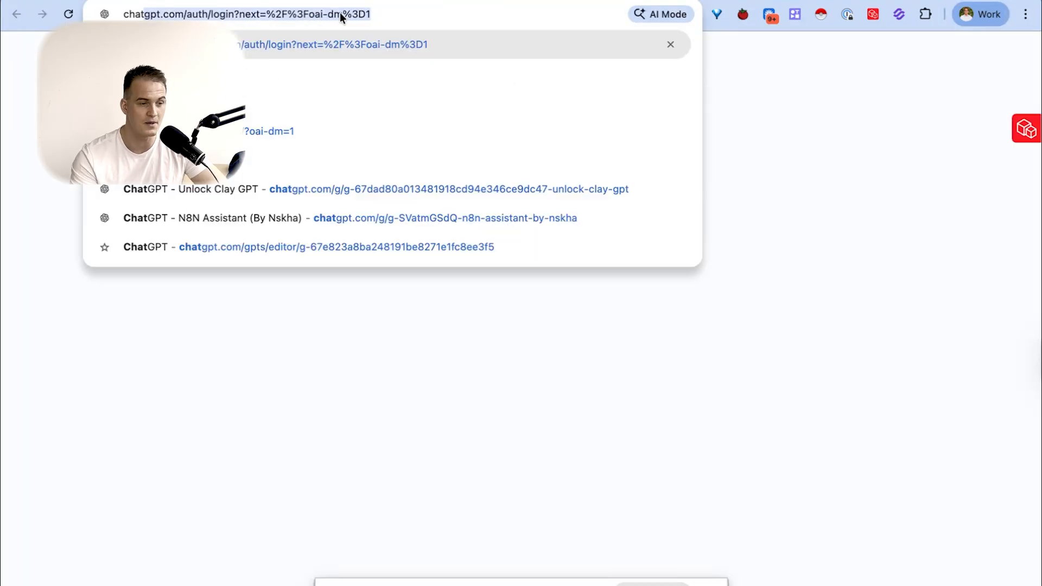
{"action": "key", "text": "Return"}
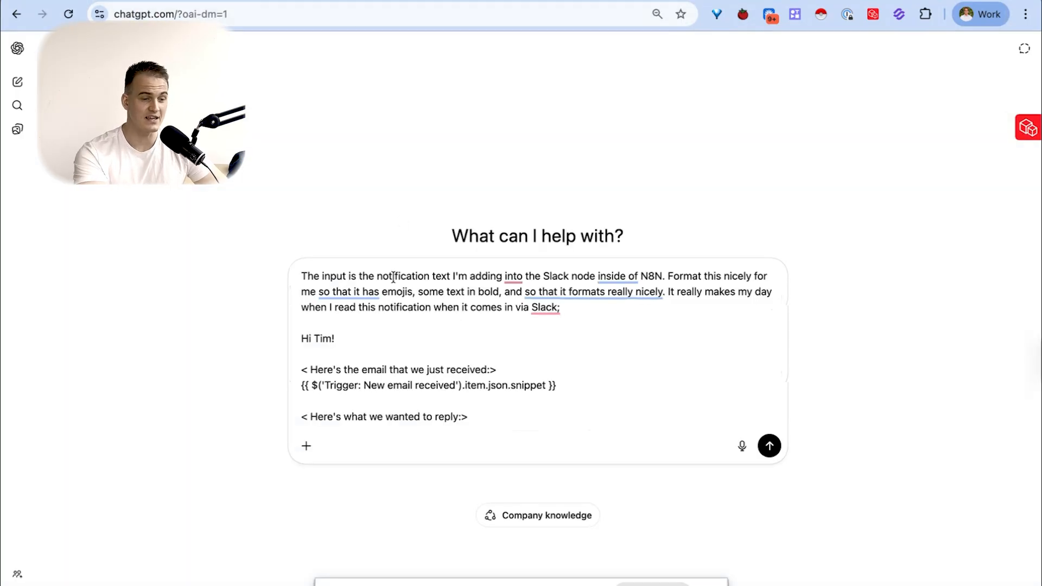
{"action": "left_click_drag", "start_coordinate": [357, 275], "coordinate": [667, 275]}
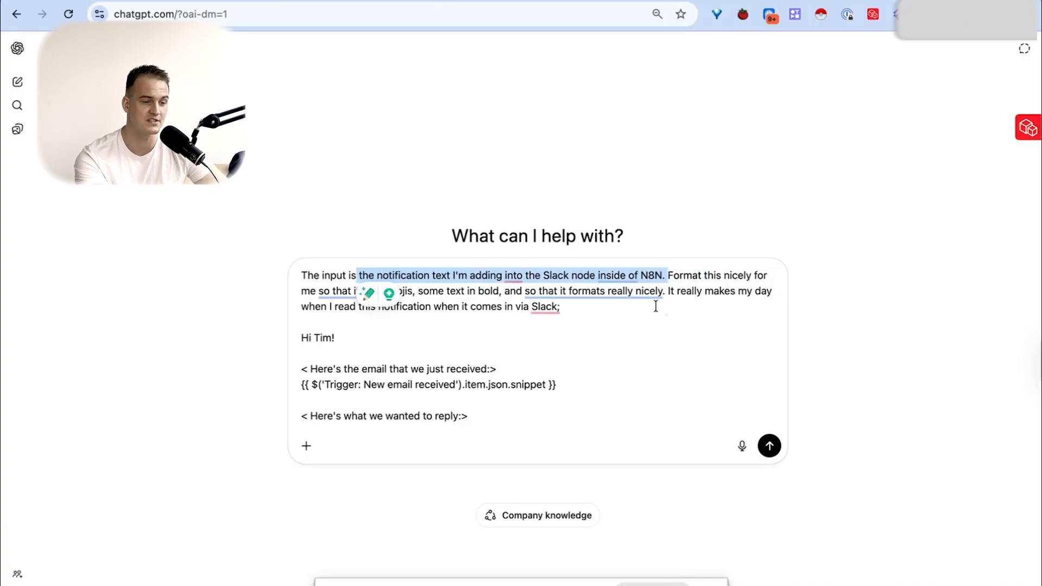
{"action": "left_click", "coordinate": [661, 308]}
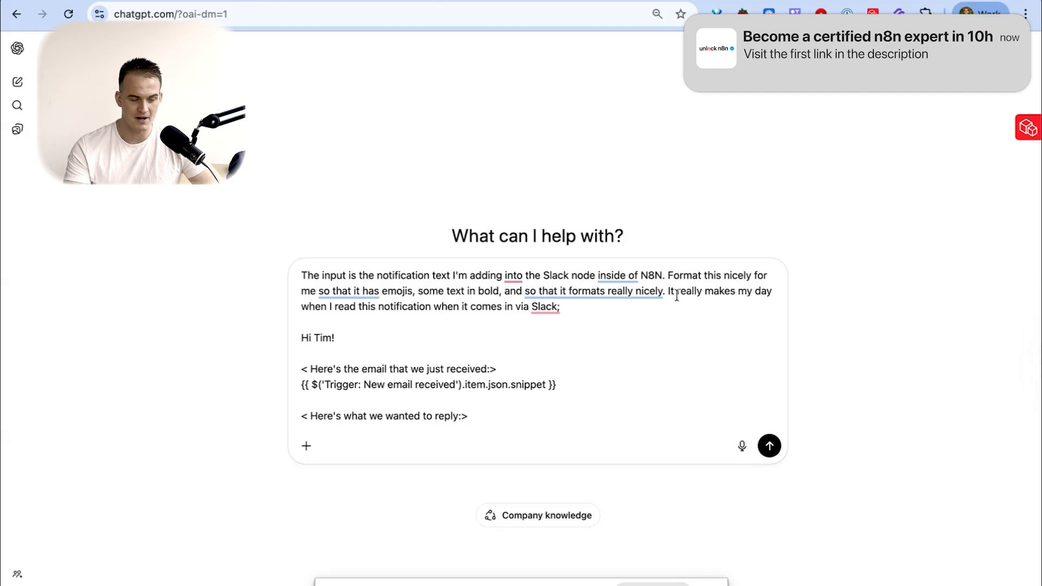
{"action": "left_click_drag", "start_coordinate": [470, 416], "coordinate": [299, 332]}
{"action": "key", "text": "Return"}
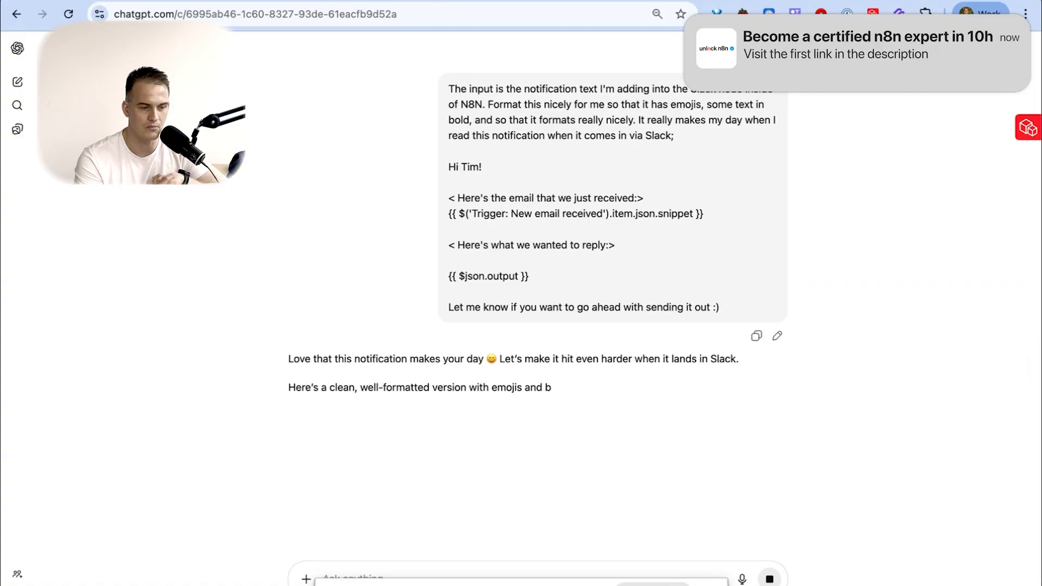
- Copy the formatted version from the greeting through the {{ $json.output }} value and replace the n8n message expression with it
{"action": "scroll", "coordinate": [460, 357], "scroll_direction": "down", "scroll_amount": 3}
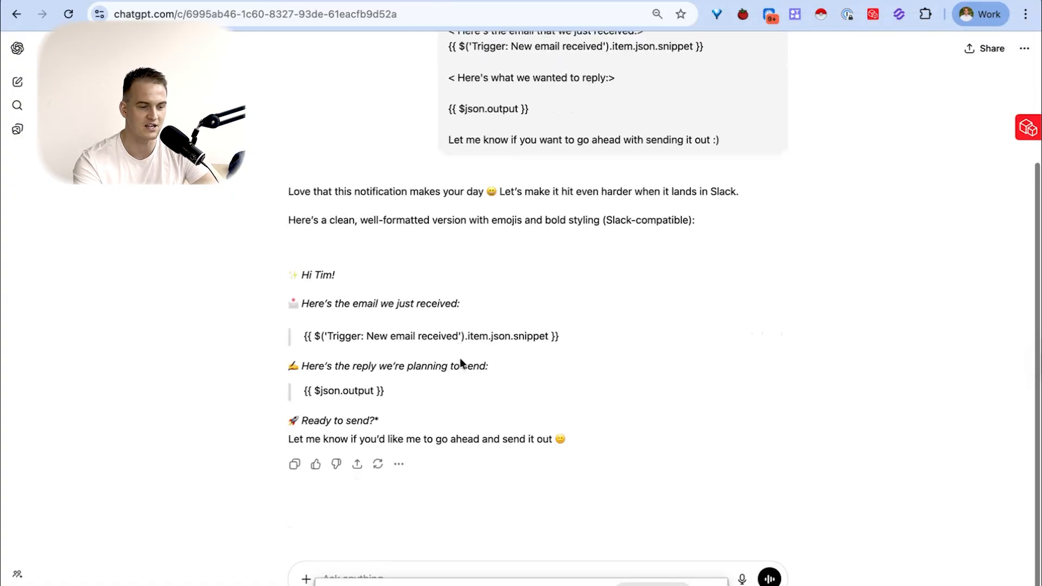
{"action": "left_click_drag", "start_coordinate": [288, 275], "coordinate": [402, 376]}
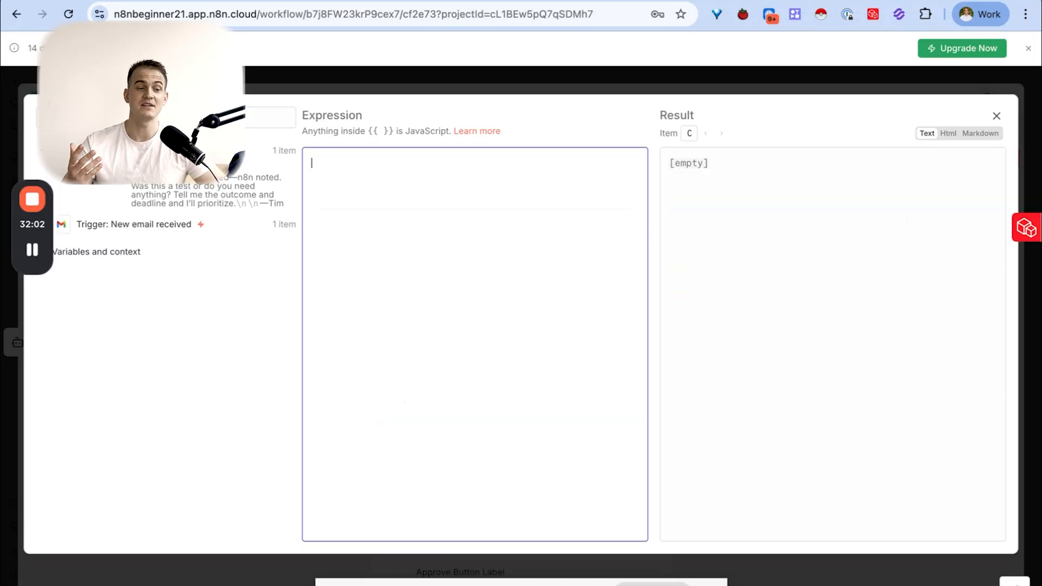
{"action": "type", "text": "✨ Hi Tim!  📮 Here’s the email we just received:  {{ $('Trigger: New email received').item.json.snippet }}  ✍ Here’s the reply we’re planning to send:  {{ $json.output }}"}
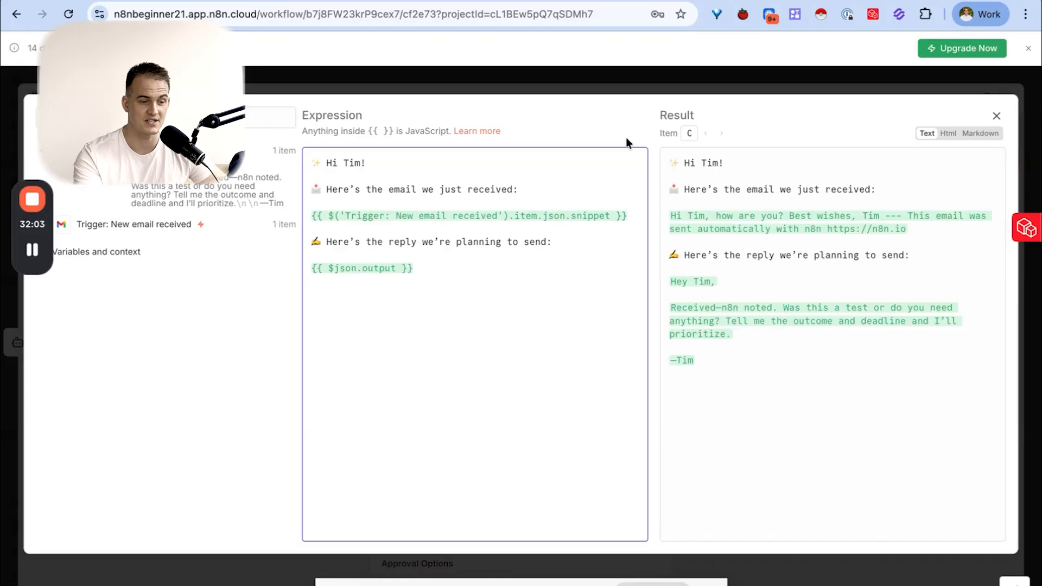
- Check the two inserted expressions, preview the message result in HTML and other formats, and close the expression editor
{"action": "left_click_drag", "start_coordinate": [313, 216], "coordinate": [553, 216]}
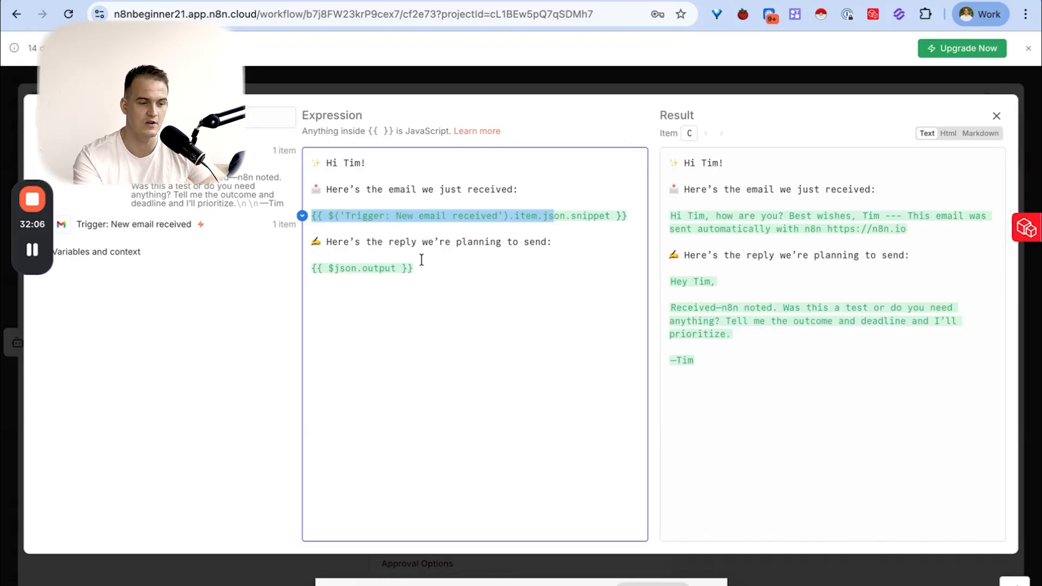
{"action": "left_click_drag", "start_coordinate": [423, 262], "coordinate": [326, 250]}
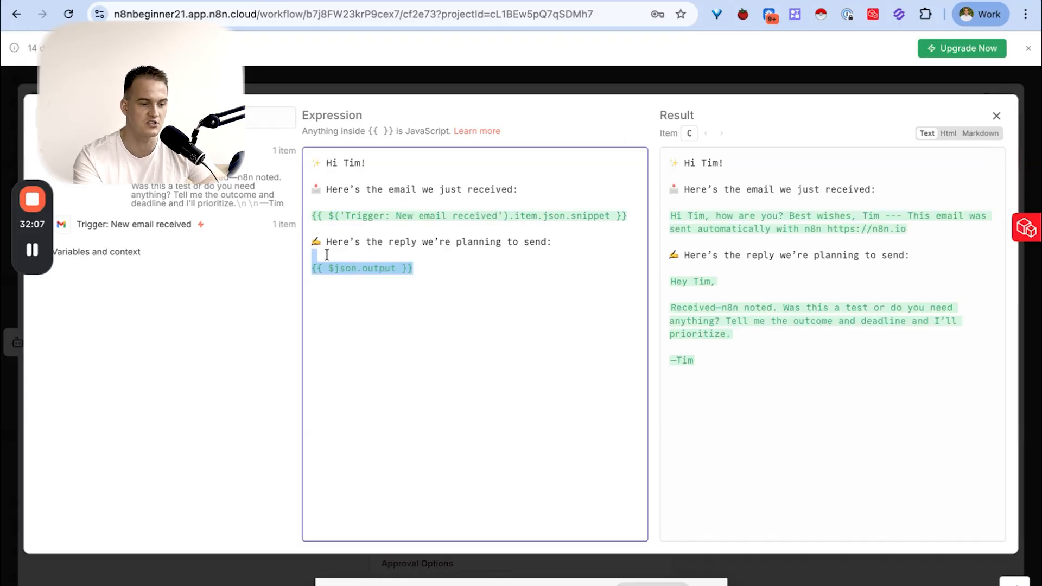
{"action": "left_click", "coordinate": [949, 135]}
{"action": "left_click", "coordinate": [977, 140]}
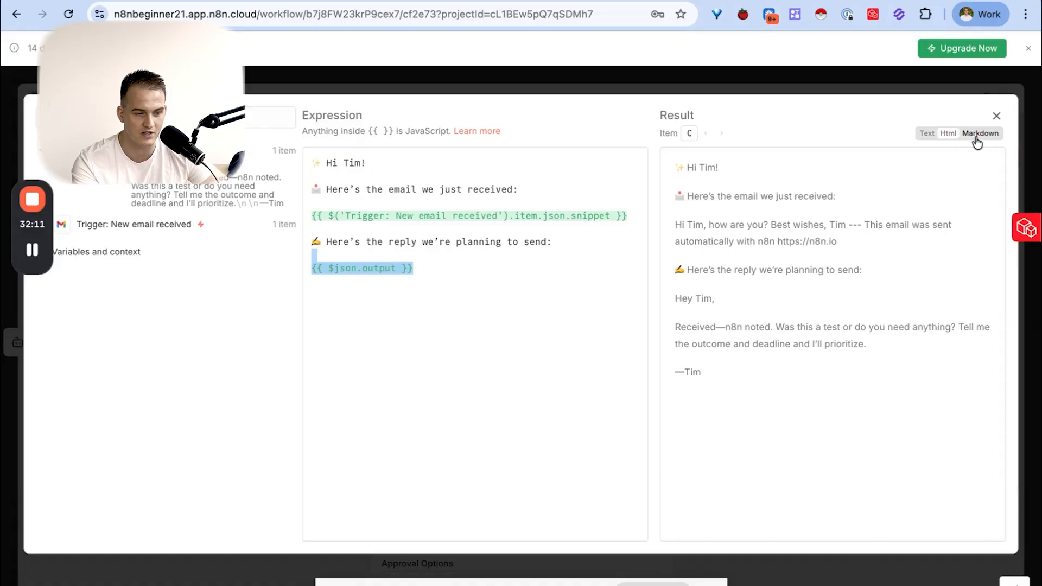
{"action": "left_click", "coordinate": [937, 138]}
{"action": "left_click", "coordinate": [996, 116]}
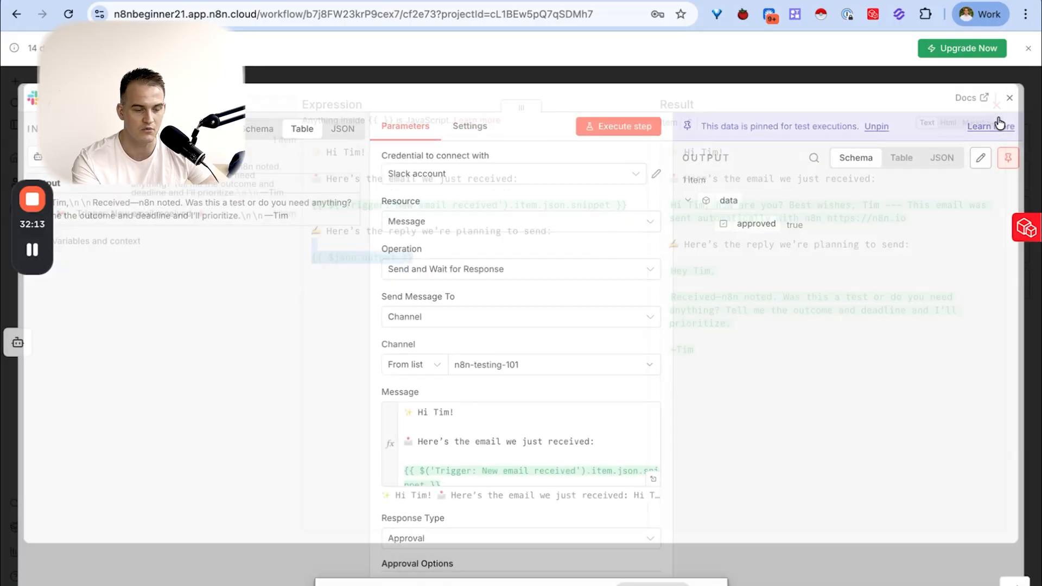
- Execute the Slack step again with the reformatted message, unpinning its output data
{"action": "left_click", "coordinate": [622, 125]}
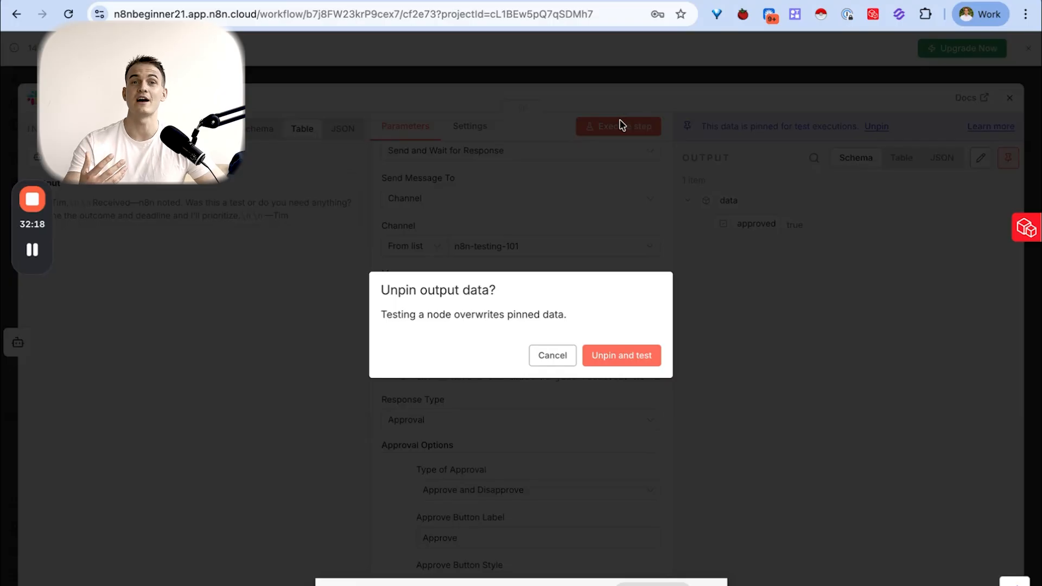
{"action": "left_click", "coordinate": [625, 360]}
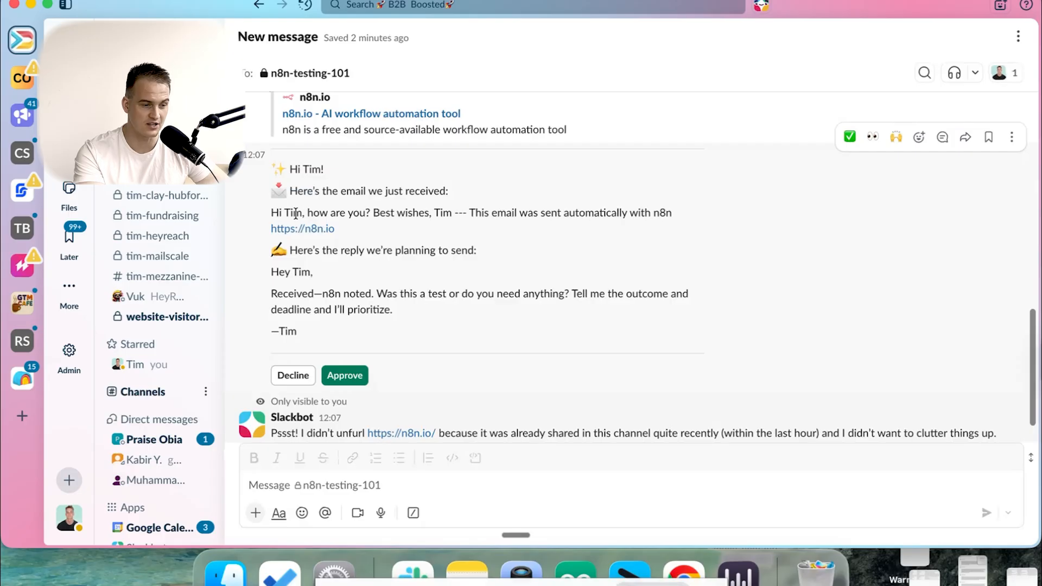
- Compare the earlier plain Slack approval message with the newer HTML-tagged version in the n8n-testing-101 channel
{"action": "left_click_drag", "start_coordinate": [271, 212], "coordinate": [460, 331]}
{"action": "left_click", "coordinate": [469, 231]}
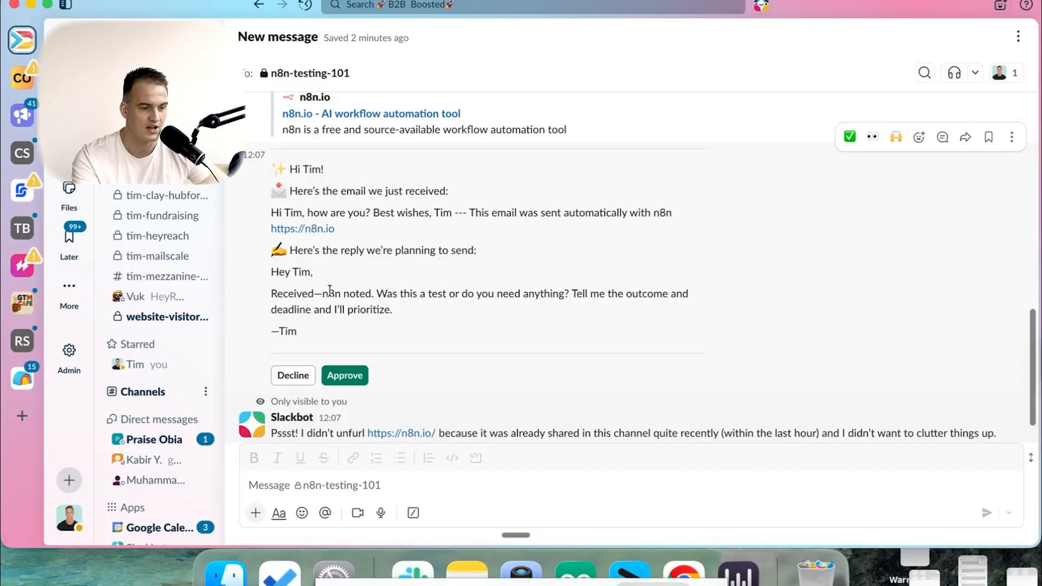
{"action": "key", "text": "ctrl+Right"}
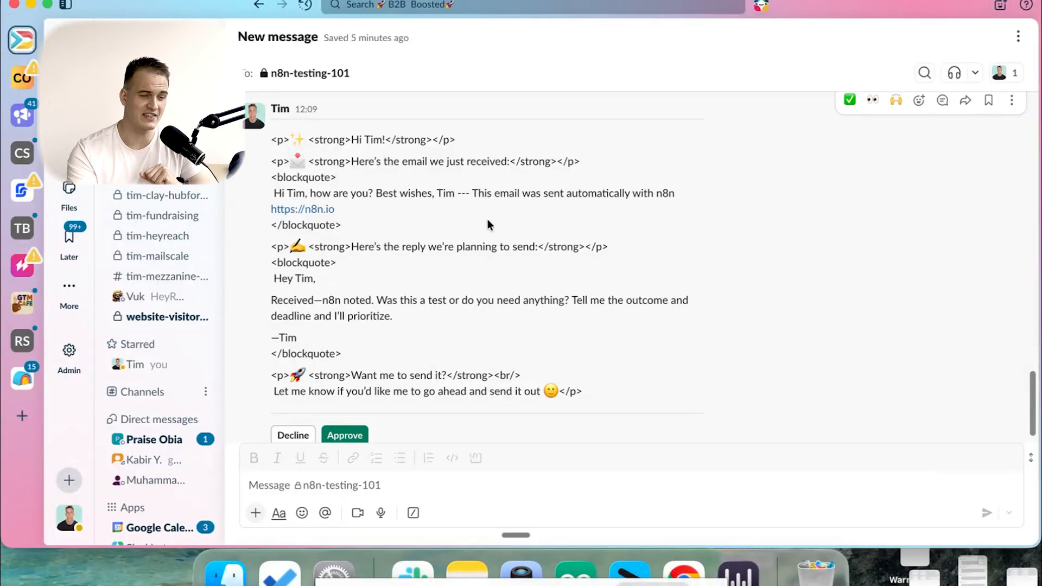
{"action": "left_click_drag", "start_coordinate": [271, 138], "coordinate": [457, 355]}
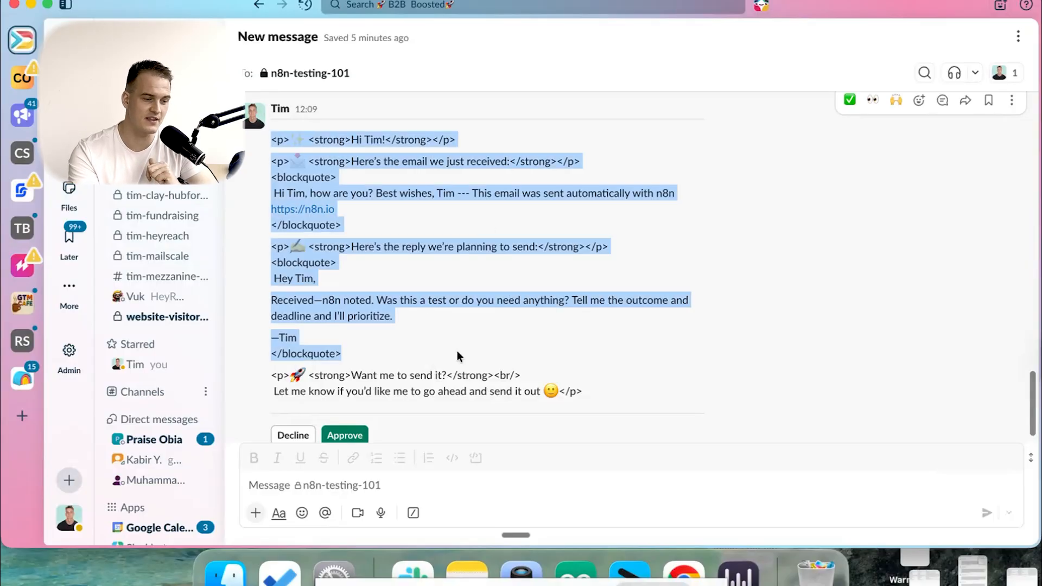
{"action": "left_click_drag", "start_coordinate": [456, 355], "coordinate": [586, 389]}
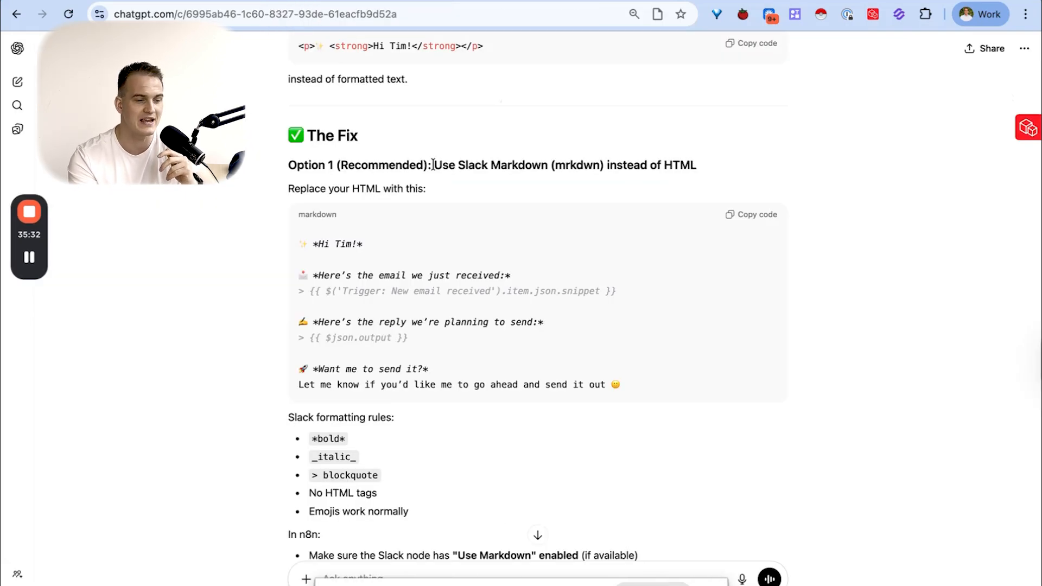
- Ask ChatGPT to "Format the same output using the Slack compatible text format." and copy the enhanced markdown version
{"action": "left_click_drag", "start_coordinate": [433, 164], "coordinate": [706, 164]}
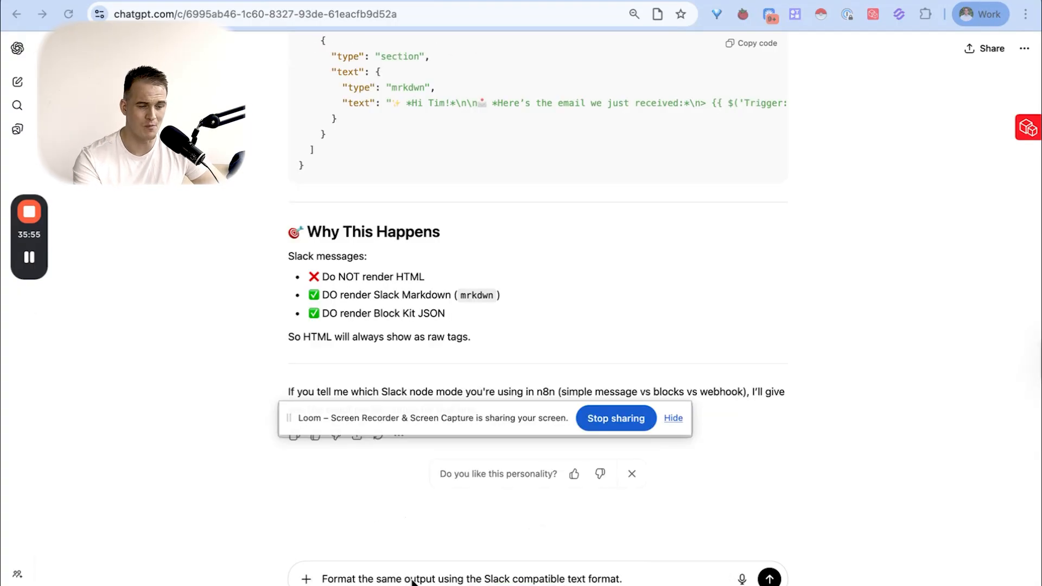
{"action": "key", "text": "Return"}
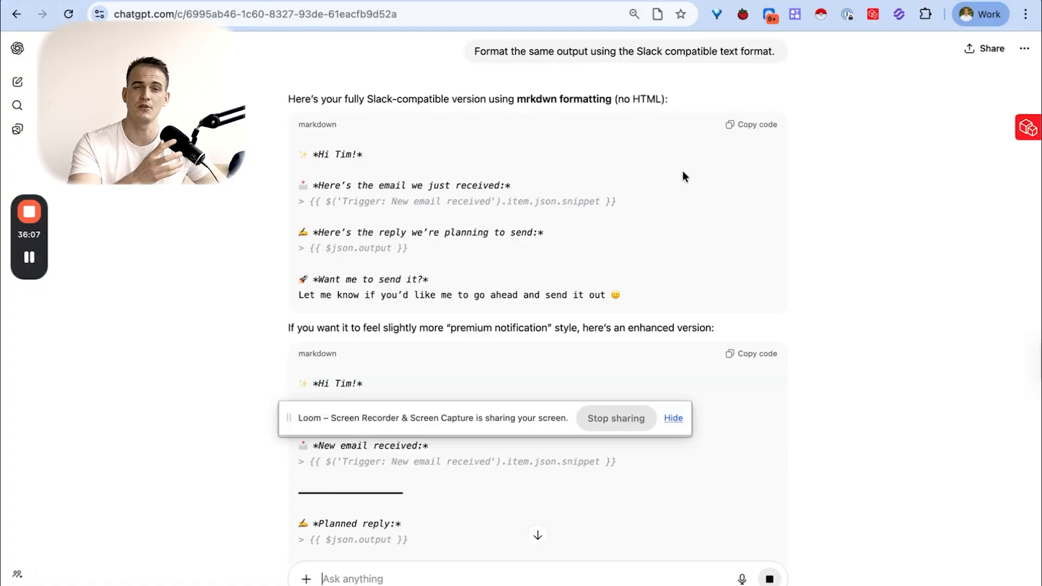
{"action": "left_click", "coordinate": [751, 355]}
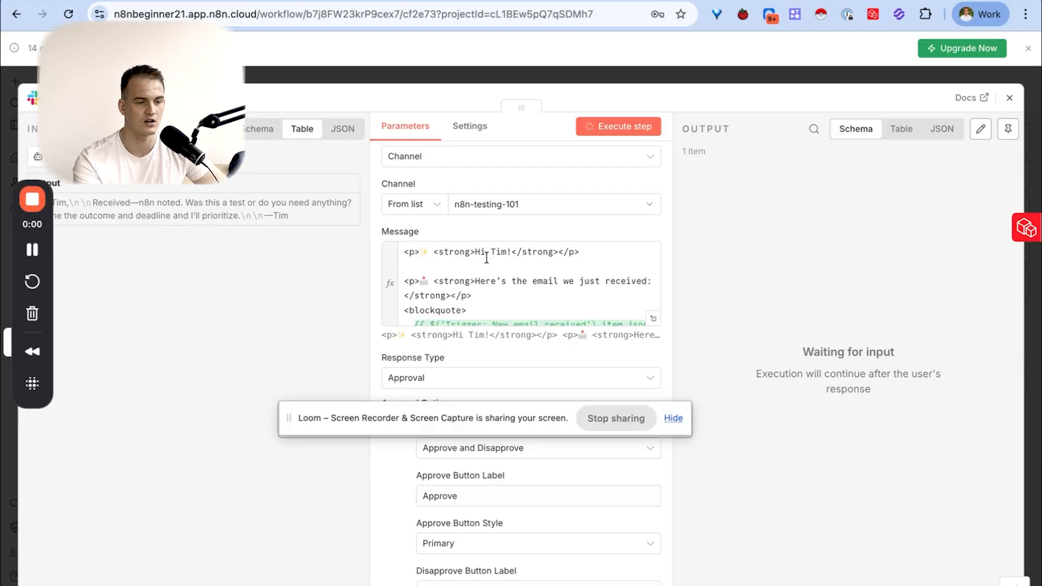
- Replace the Slack node's message expression with the copied Slack markdown version and execute the step
{"action": "key", "text": "ctrl+v"}
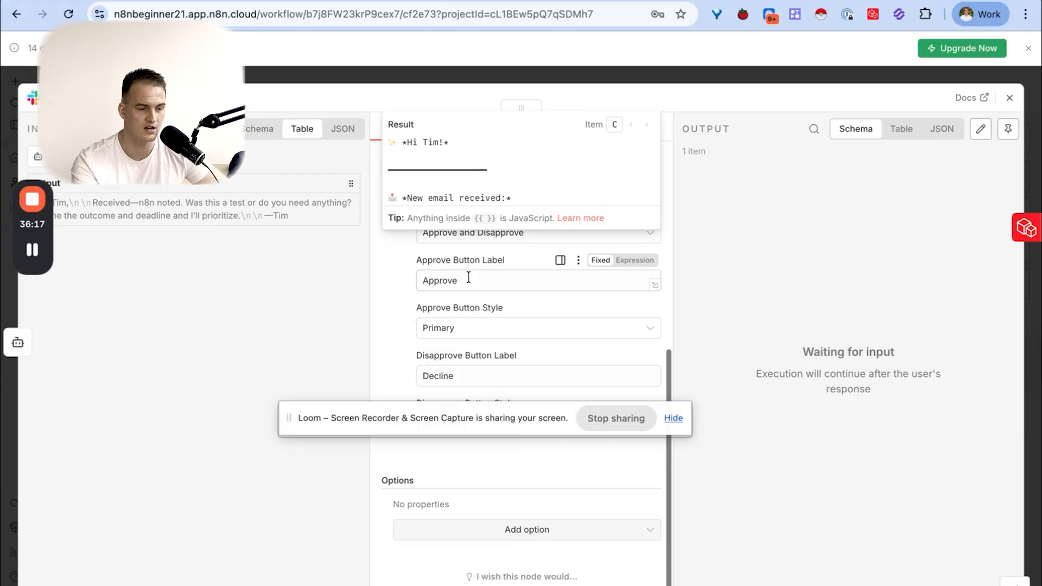
{"action": "scroll", "coordinate": [468, 277], "scroll_direction": "up", "scroll_amount": 5}
{"action": "left_click", "coordinate": [606, 130]}
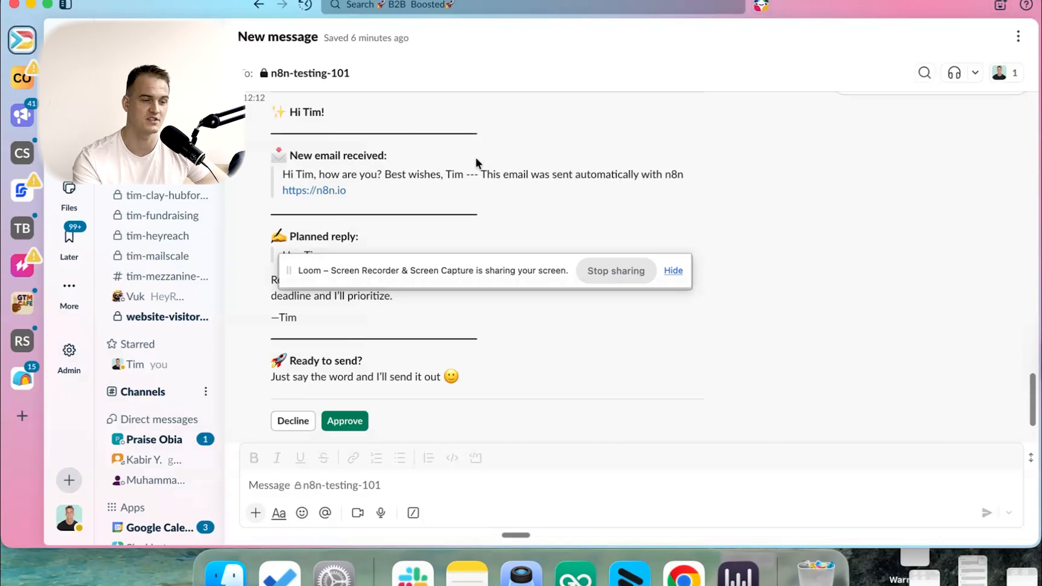
- Approve the reformatted message in Slack, and pin the resulting output of the n8n Send a message node
{"action": "left_click_drag", "start_coordinate": [461, 265], "coordinate": [755, 86]}
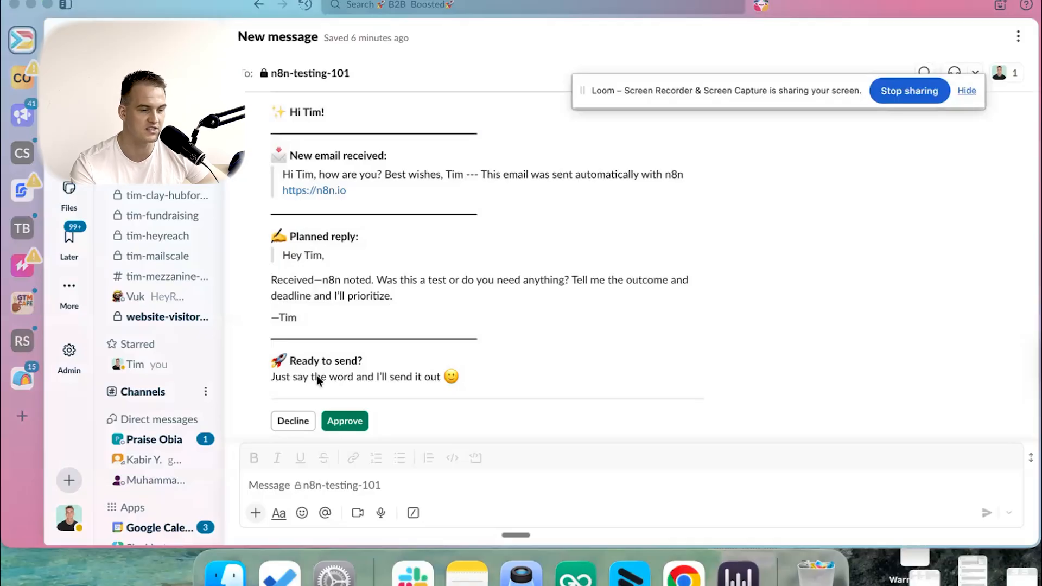
{"action": "left_click", "coordinate": [345, 421]}
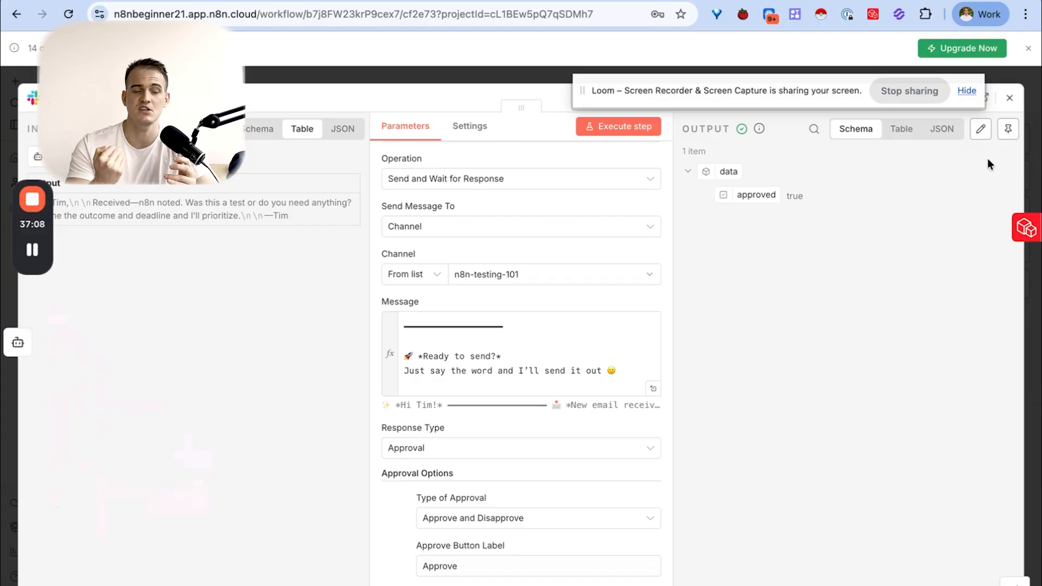
{"action": "scroll", "coordinate": [597, 348], "scroll_direction": "up", "scroll_amount": 5}
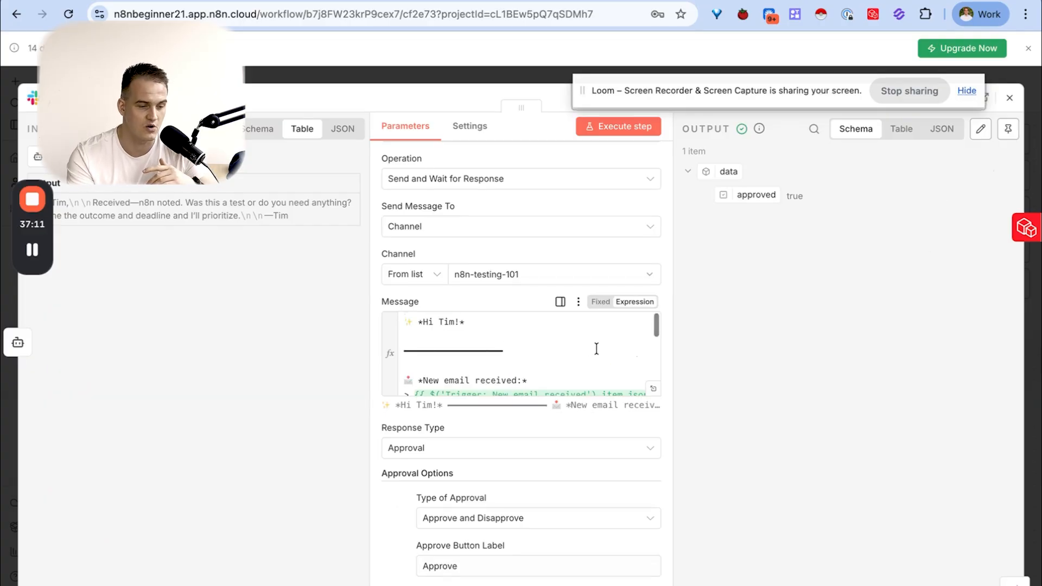
{"action": "left_click", "coordinate": [467, 323]}
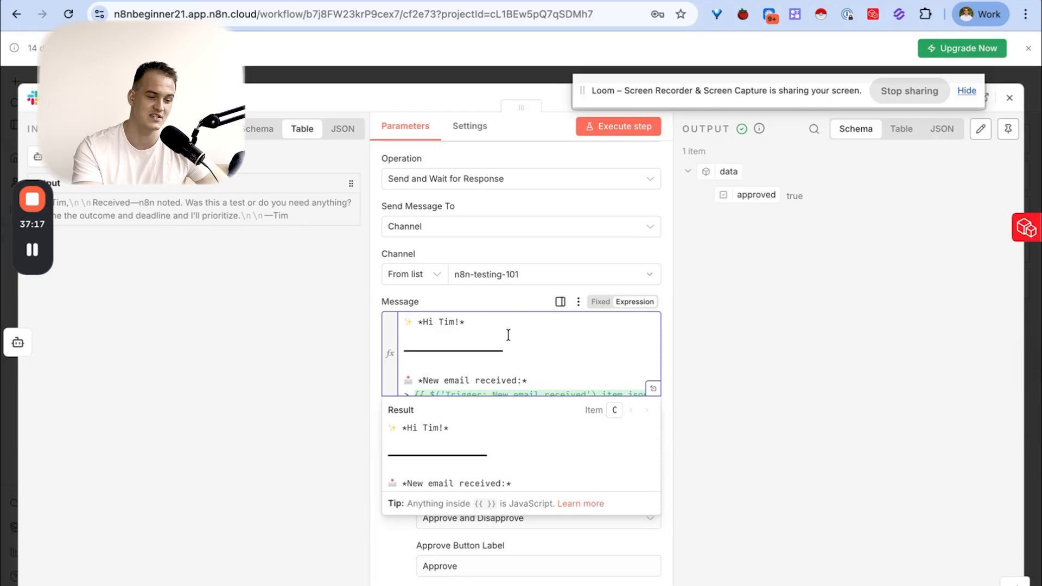
{"action": "scroll", "coordinate": [508, 334], "scroll_direction": "down", "scroll_amount": 5}
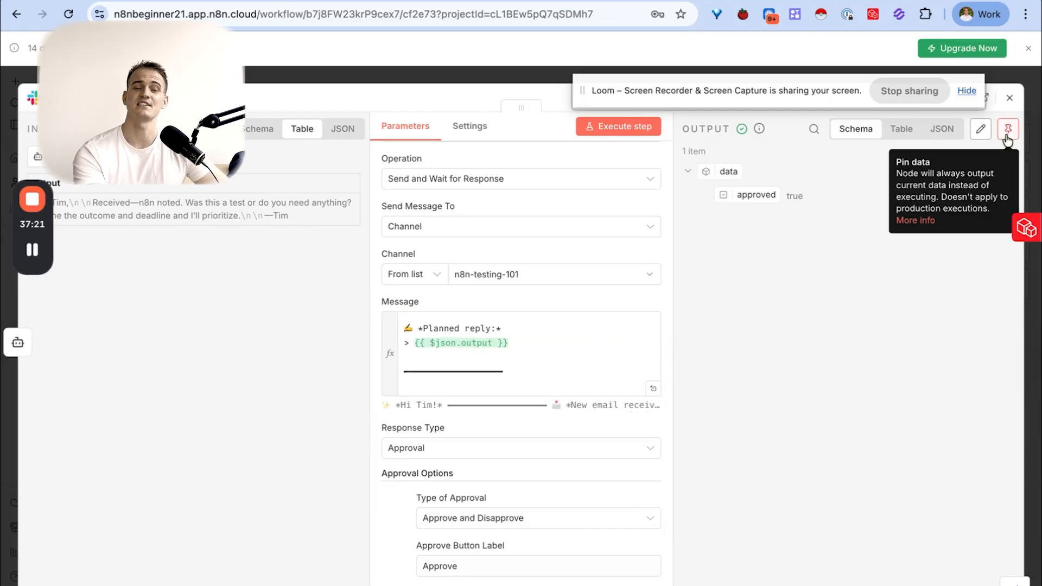
{"action": "left_click", "coordinate": [1005, 135]}
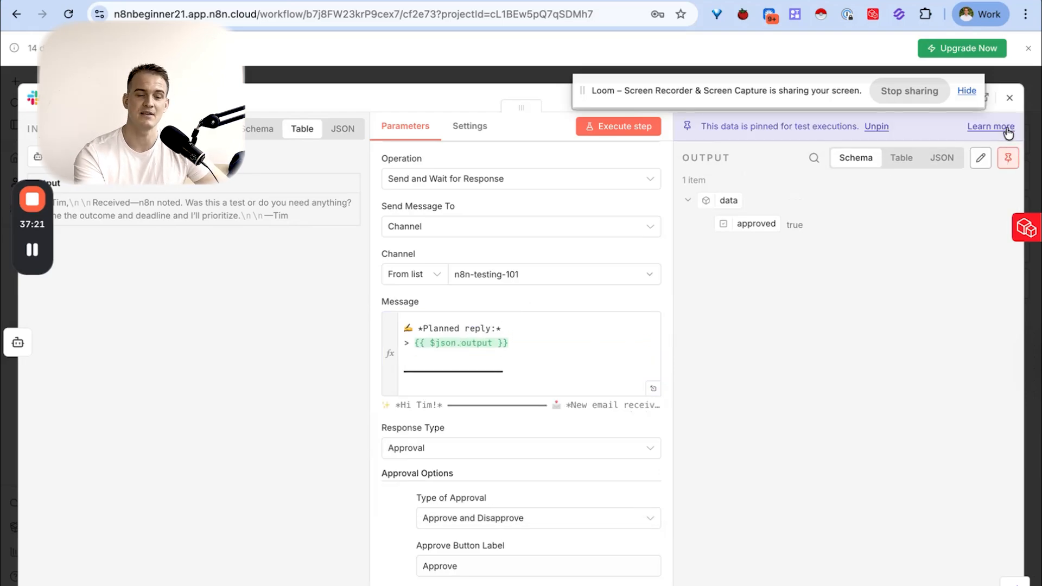
{"action": "left_click", "coordinate": [1008, 97]}
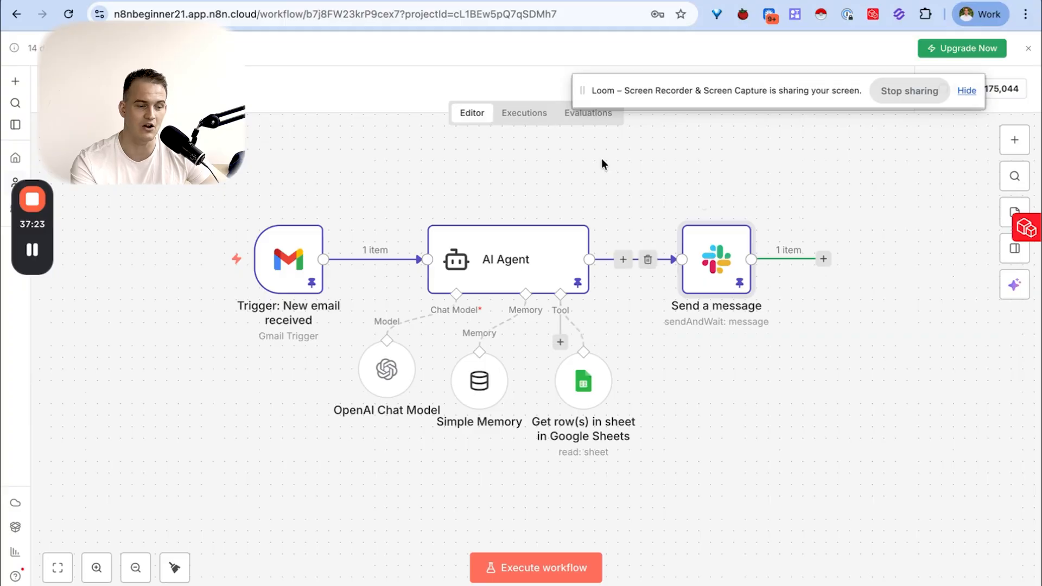
- Look at the Decline and Approve choices on the latest approval message in Slack
{"action": "scroll", "coordinate": [597, 174], "scroll_direction": "right", "scroll_amount": 2}
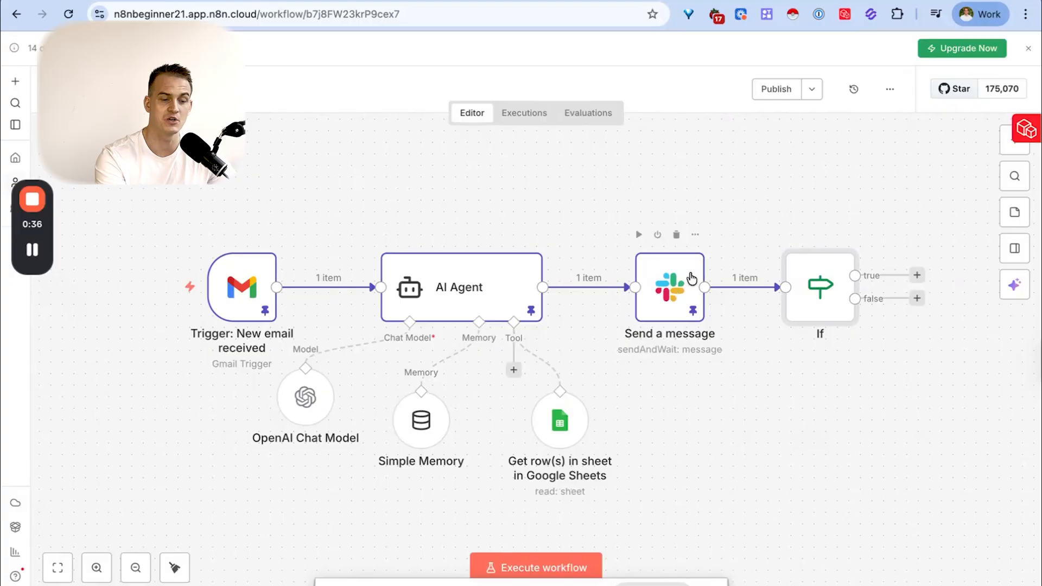
{"action": "key", "text": "ctrl+Left"}
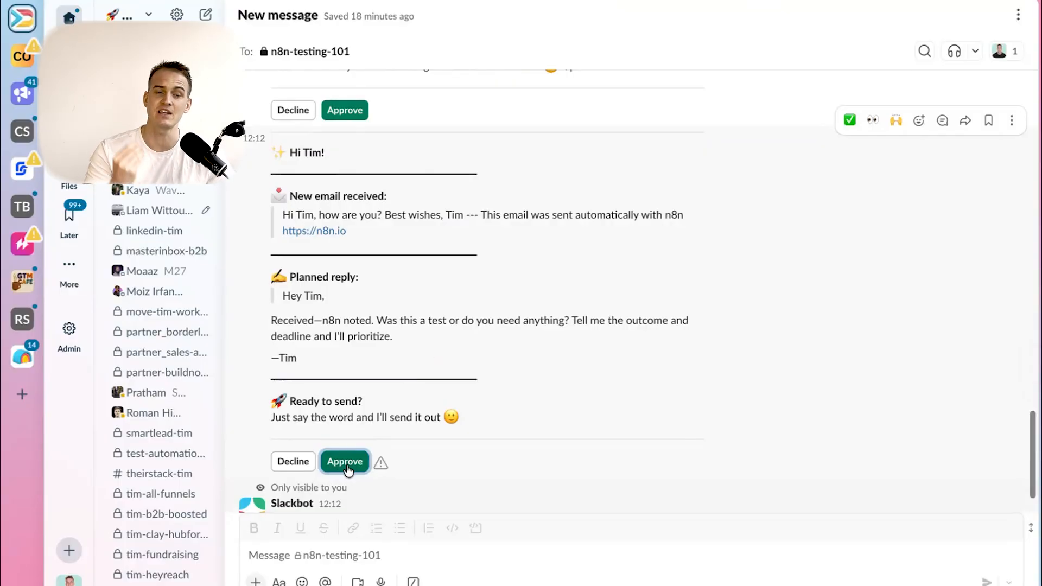
{"action": "key", "text": "ctrl+Right"}
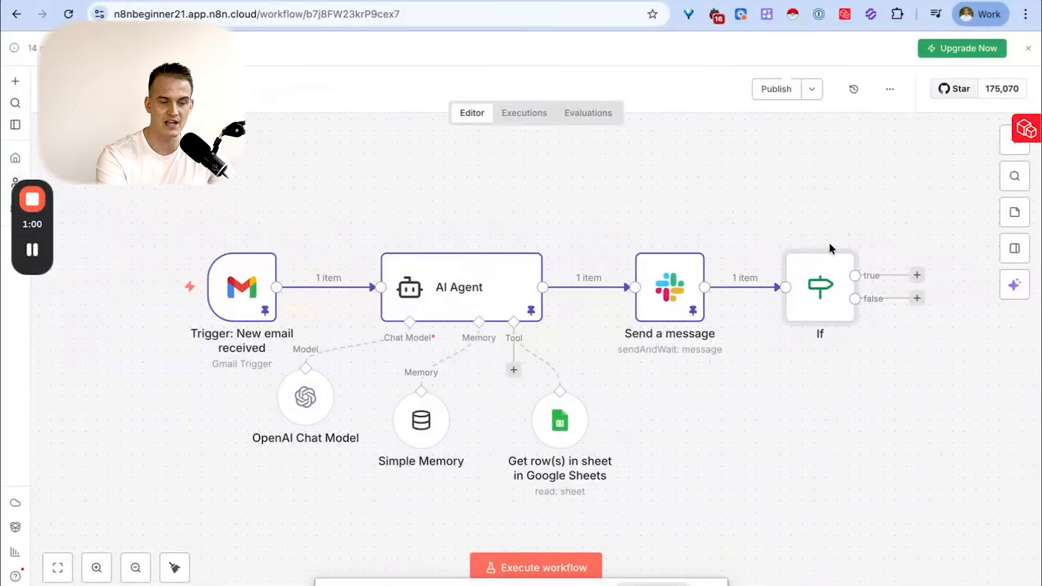
- Replace the existing If node after the Slack Send a message node with a newly added, unconfigured If node
{"action": "key", "text": "Delete"}
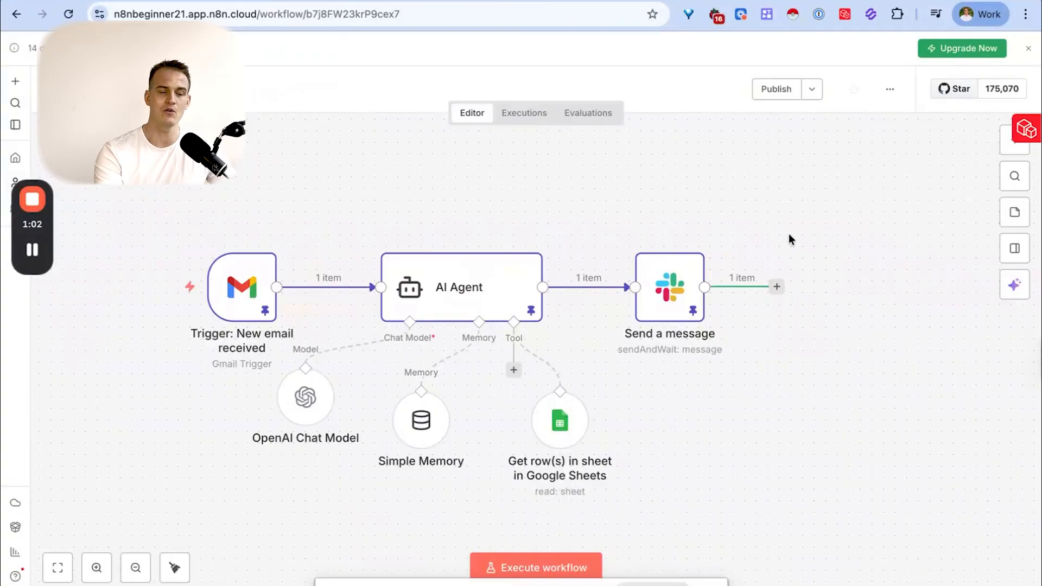
{"action": "left_click", "coordinate": [776, 287]}
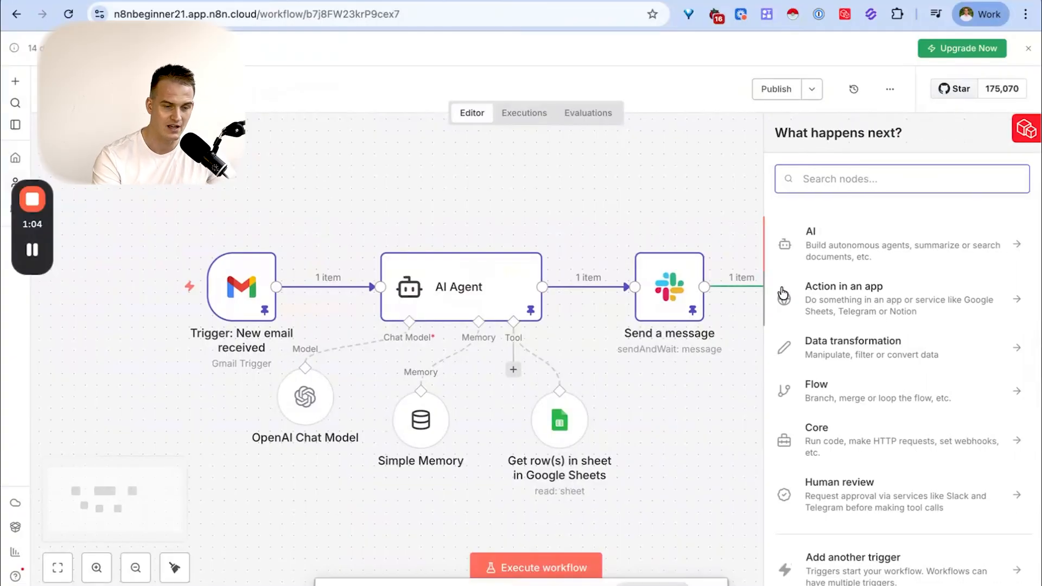
{"action": "type", "text": "if"}
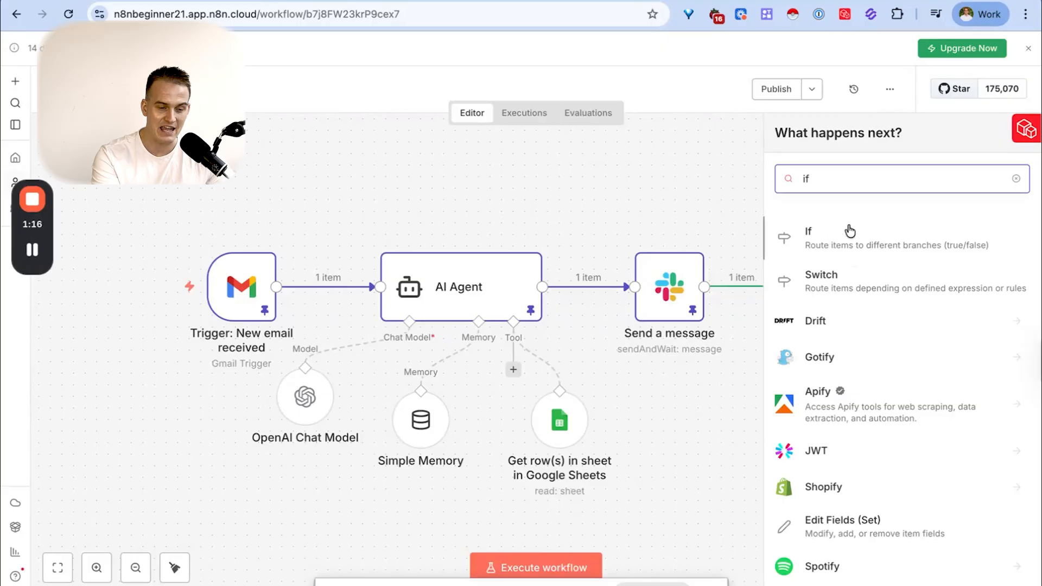
{"action": "left_click", "coordinate": [818, 233]}
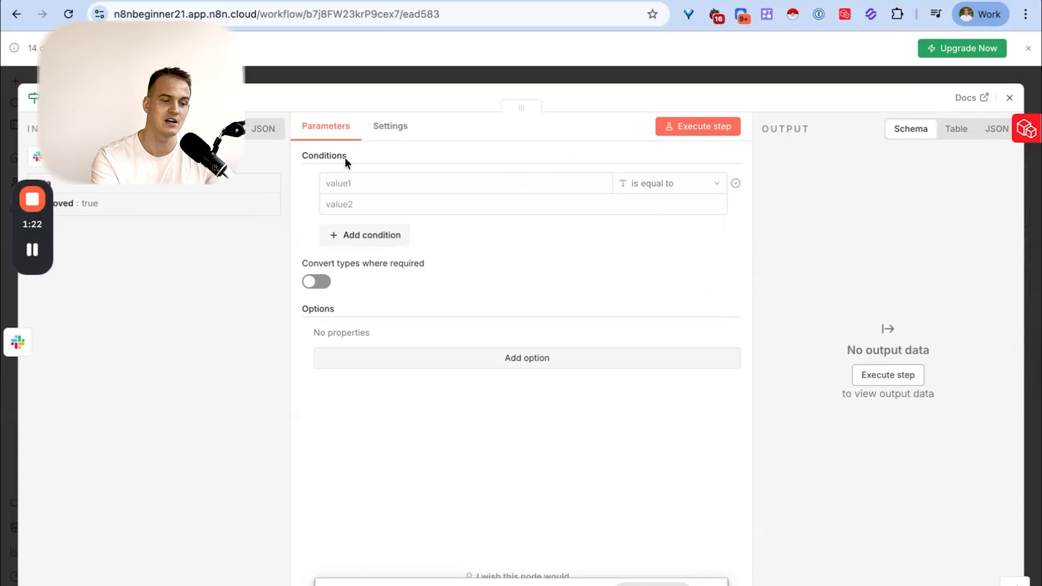
{"action": "left_click_drag", "start_coordinate": [344, 157], "coordinate": [301, 151]}
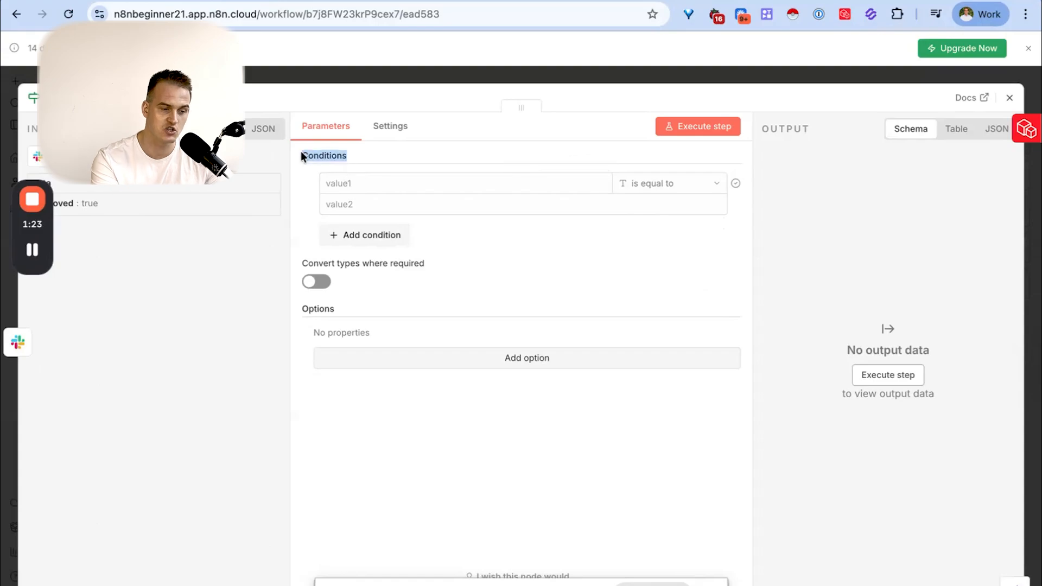
{"action": "left_click", "coordinate": [1009, 97]}
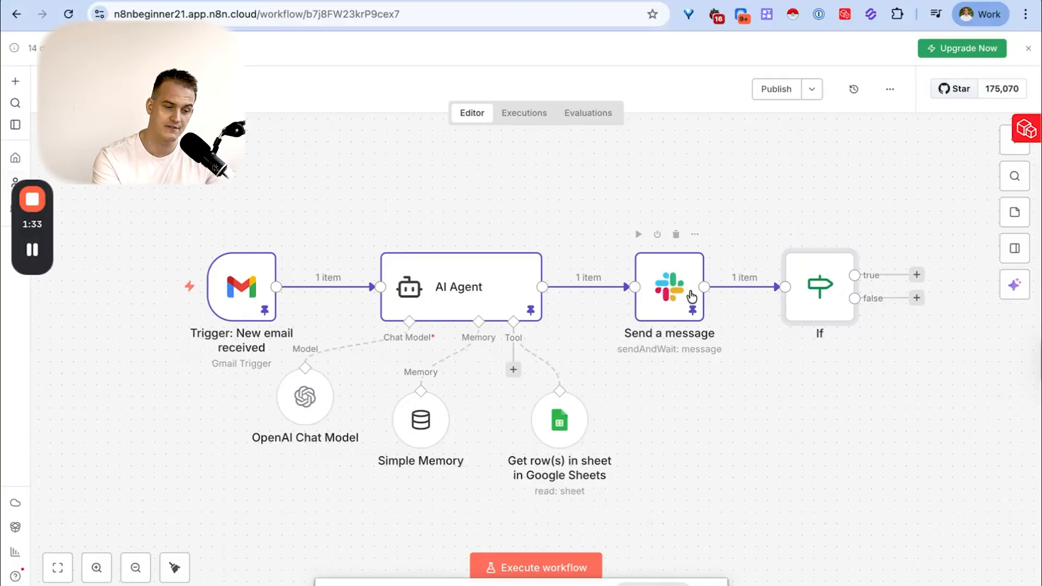
- Revisit the Slack approval message to see how its Approve option relates to the If node's branches
{"action": "key", "text": "ctrl+Left"}
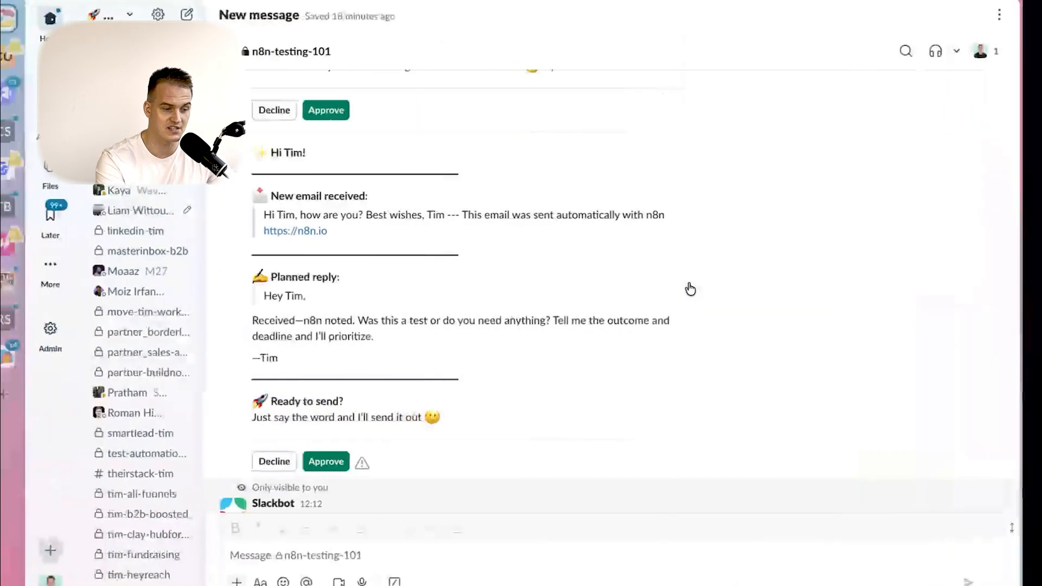
{"action": "left_click", "coordinate": [344, 461]}
{"action": "key", "text": "ctrl+Right"}
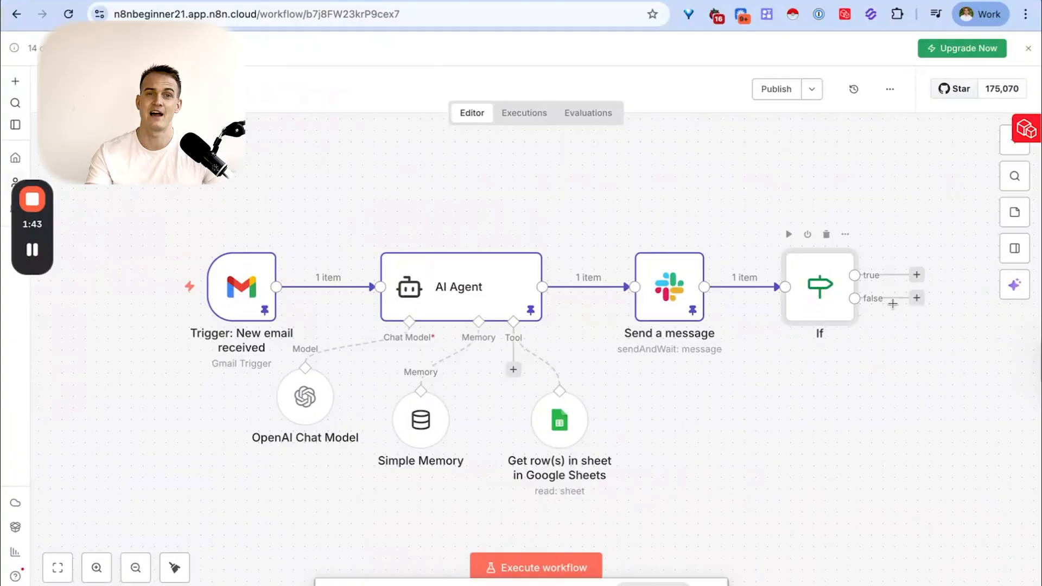
- Set the If node's condition to the Boolean check that the Slack response {{ $json.data }} is true
{"action": "double_click", "coordinate": [814, 299]}
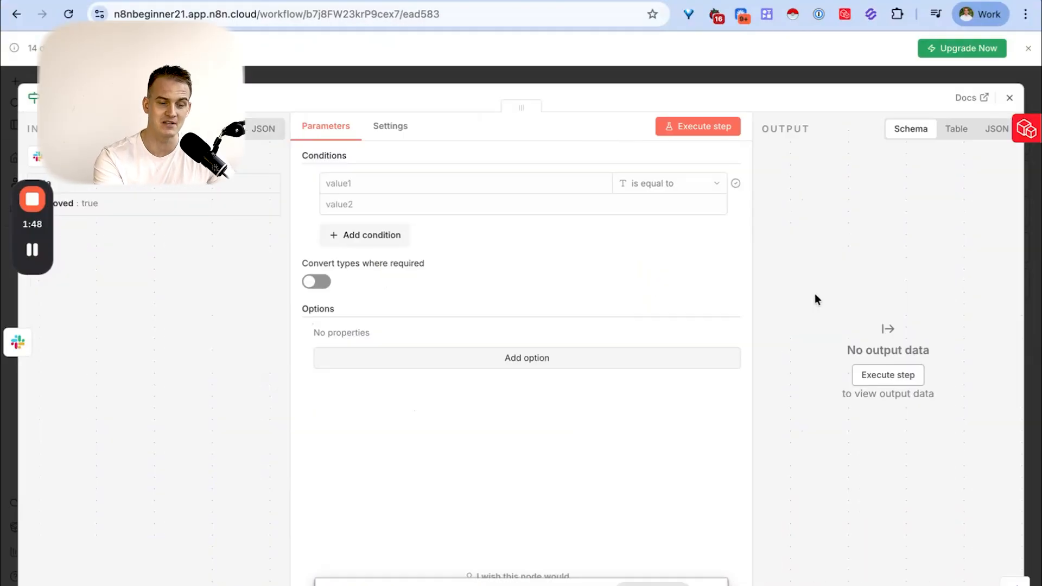
{"action": "left_click_drag", "start_coordinate": [116, 186], "coordinate": [325, 179]}
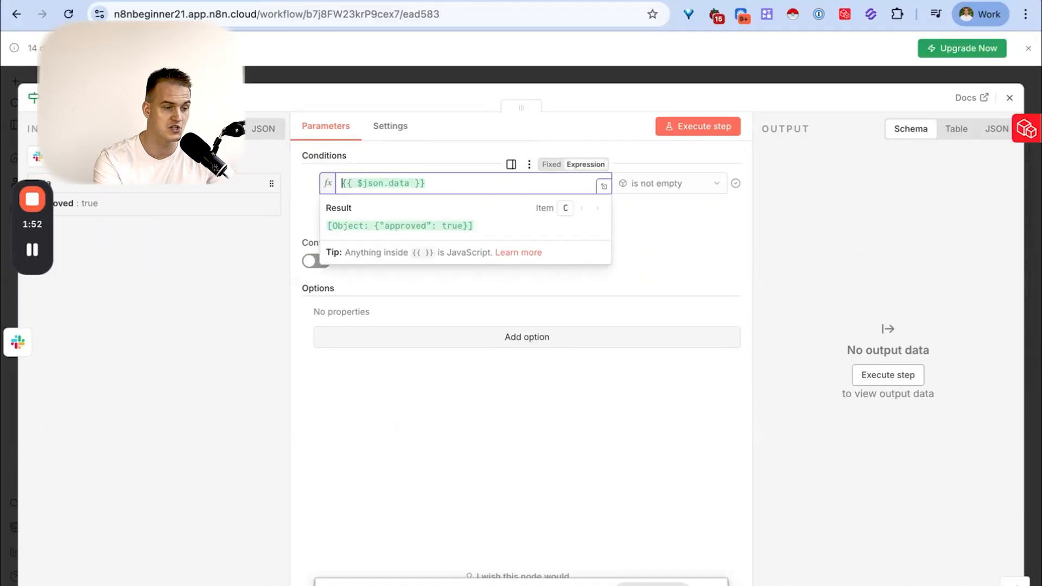
{"action": "left_click_drag", "start_coordinate": [32, 214], "coordinate": [33, 399]}
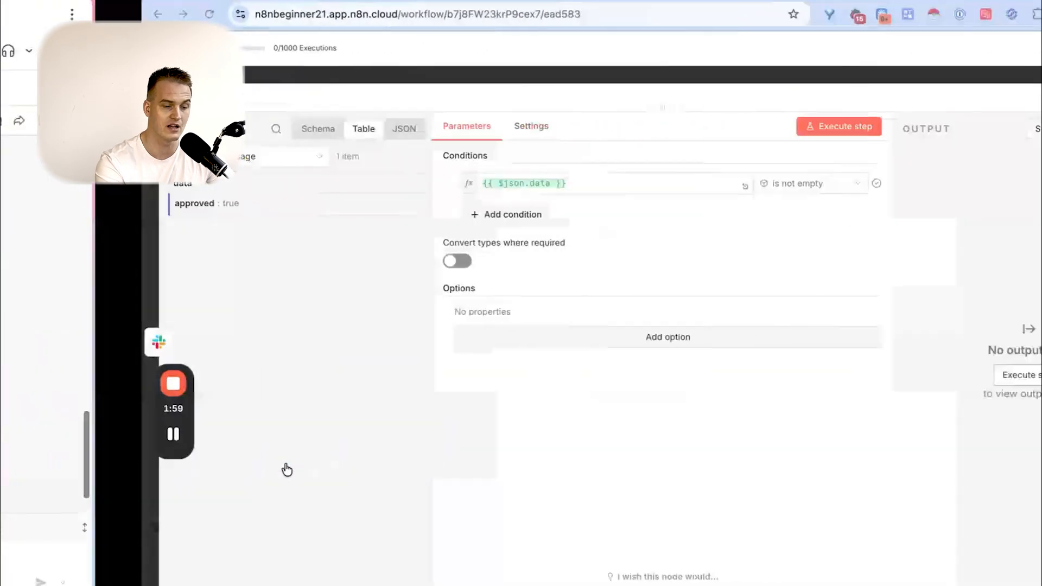
{"action": "left_click", "coordinate": [661, 186]}
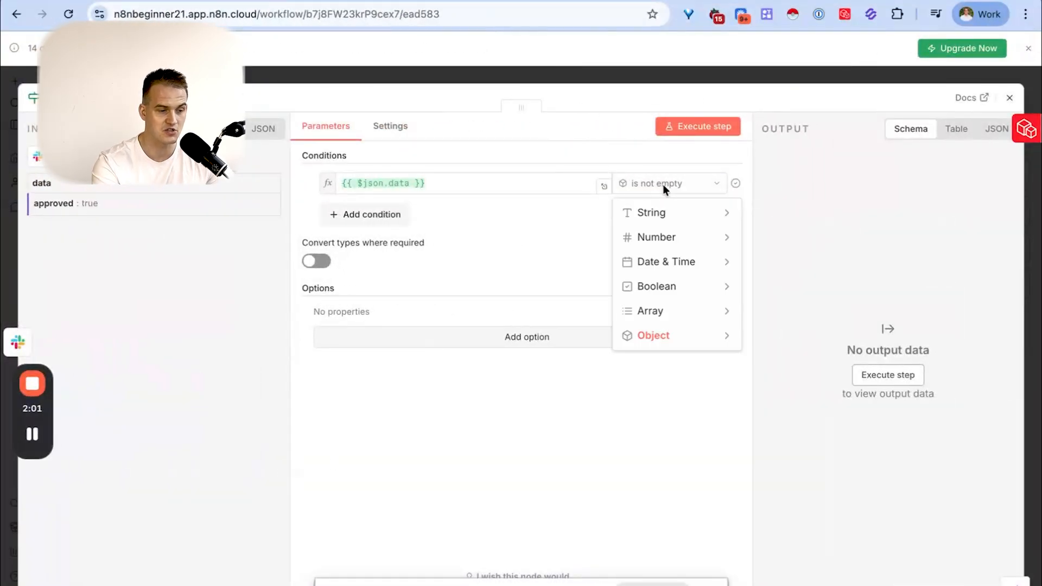
{"action": "mouse_move", "coordinate": [675, 290]}
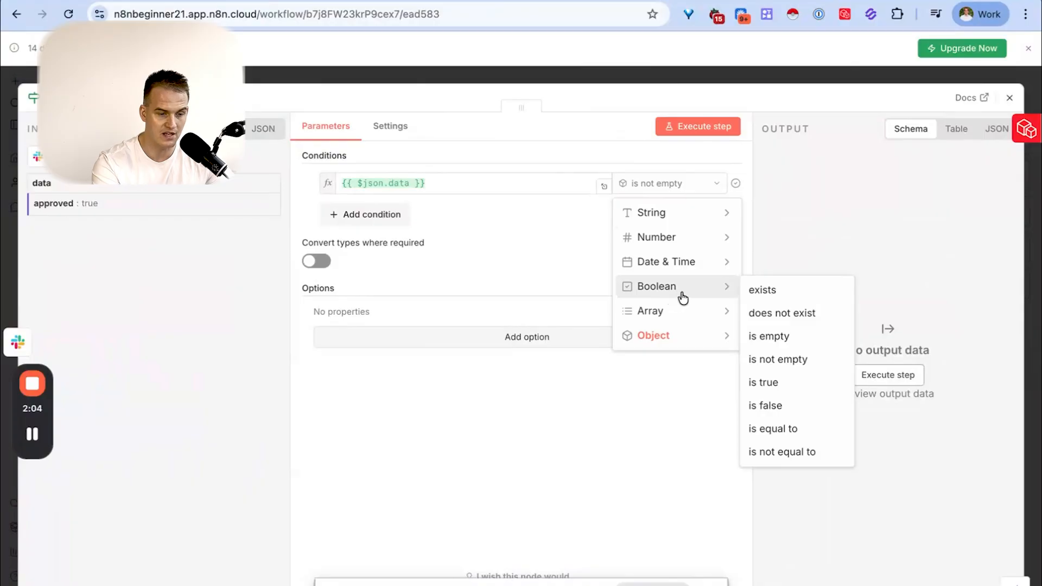
{"action": "left_click", "coordinate": [773, 383]}
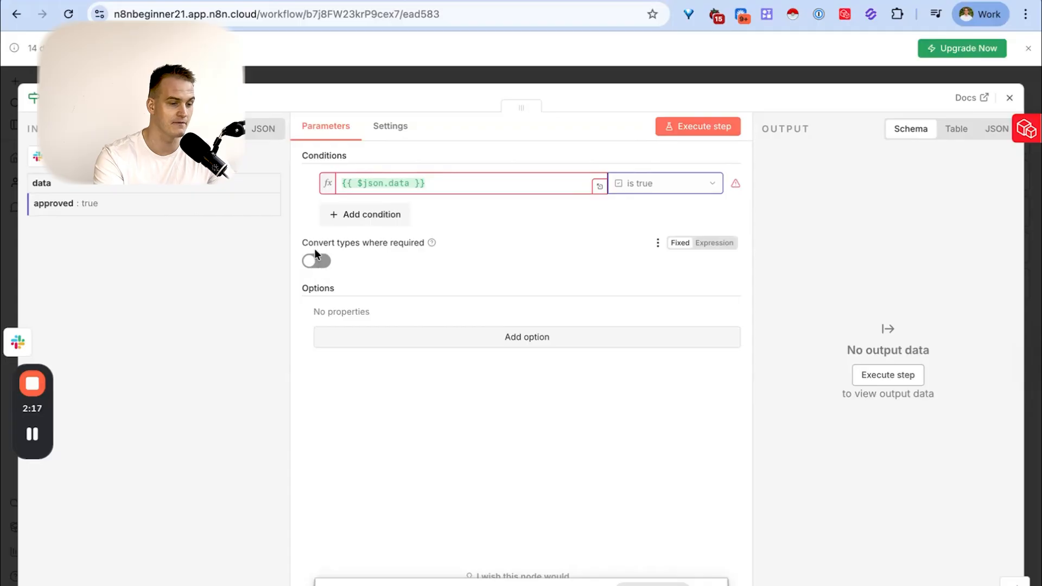
- Turn on Convert types where required for the If node and execute the step
{"action": "left_click_drag", "start_coordinate": [300, 242], "coordinate": [409, 247]}
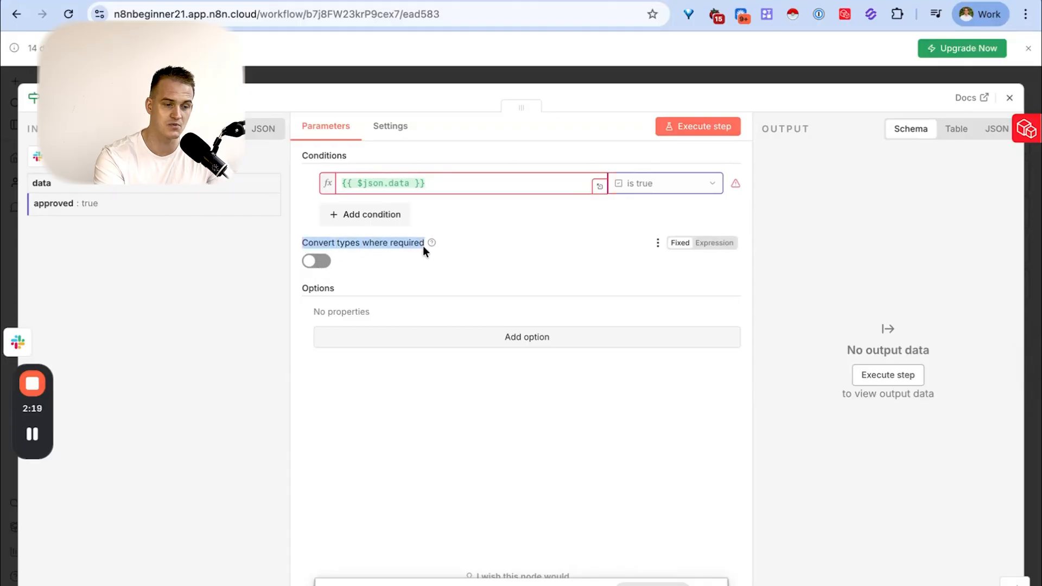
{"action": "left_click", "coordinate": [315, 261]}
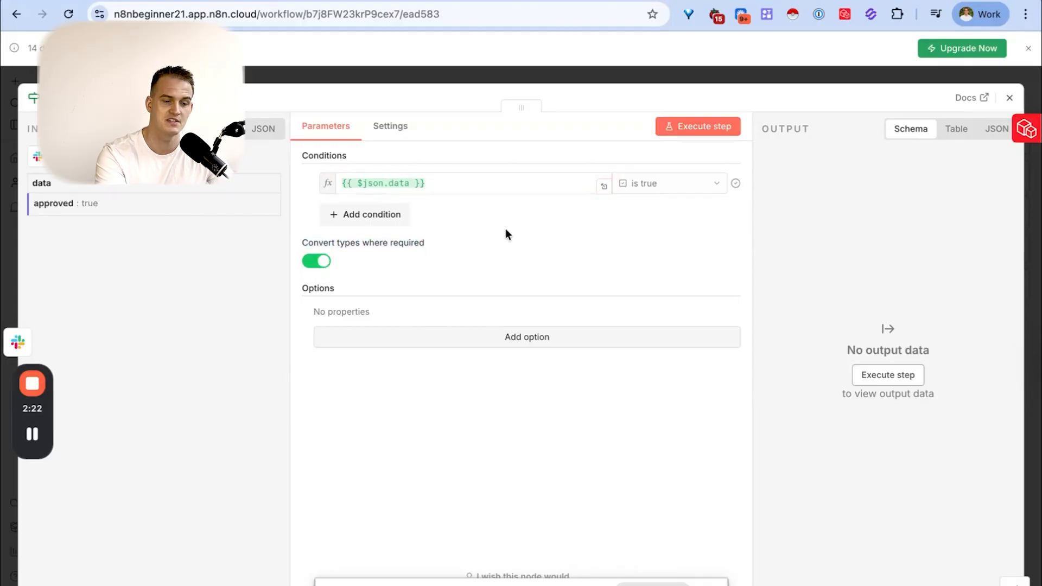
{"action": "left_click", "coordinate": [703, 128]}
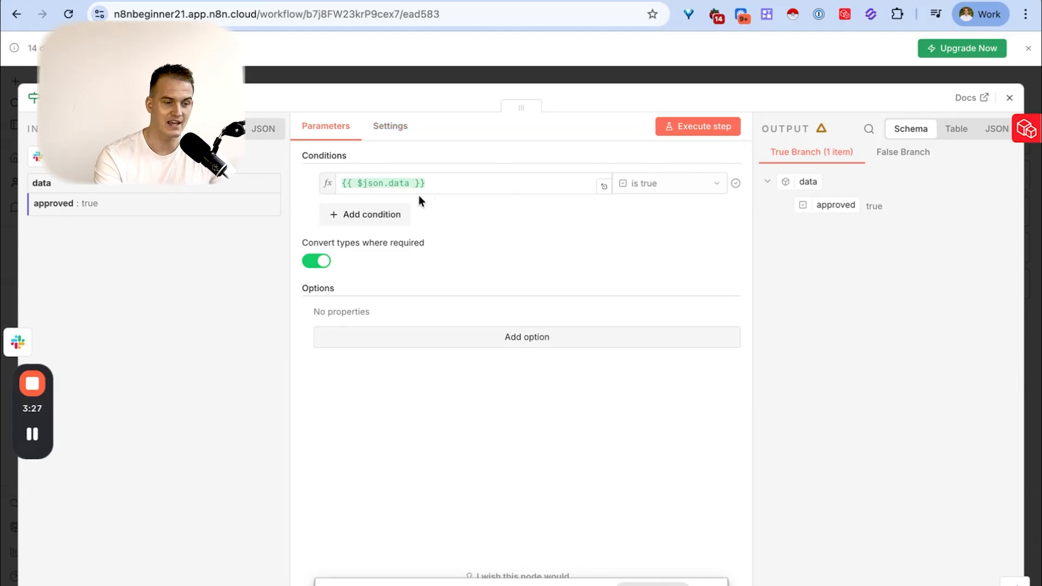
- Execute the If node again with type conversion on and return to the workflow canvas
{"action": "mouse_move", "coordinate": [396, 154]}
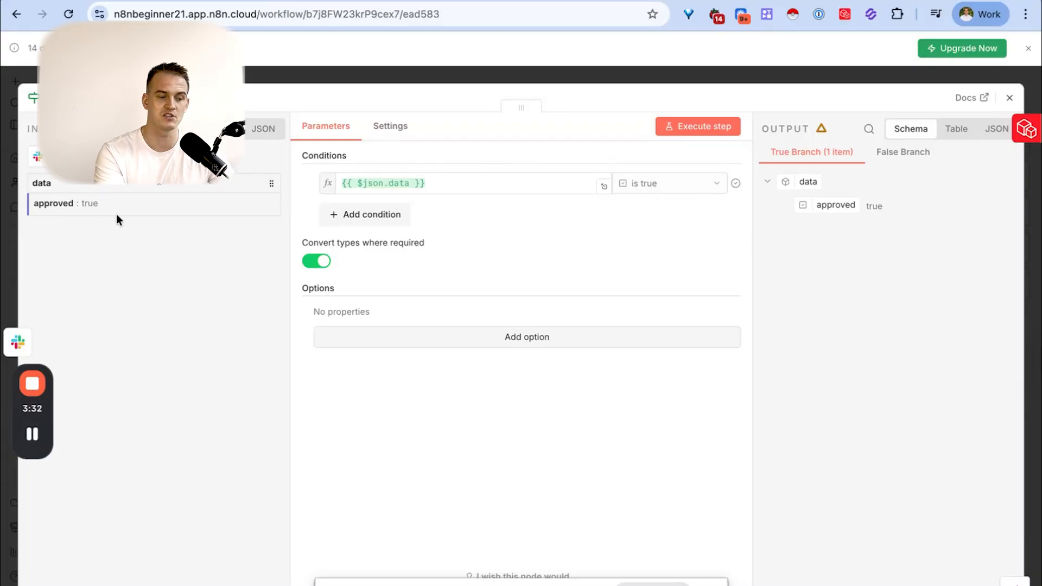
{"action": "left_click", "coordinate": [720, 129]}
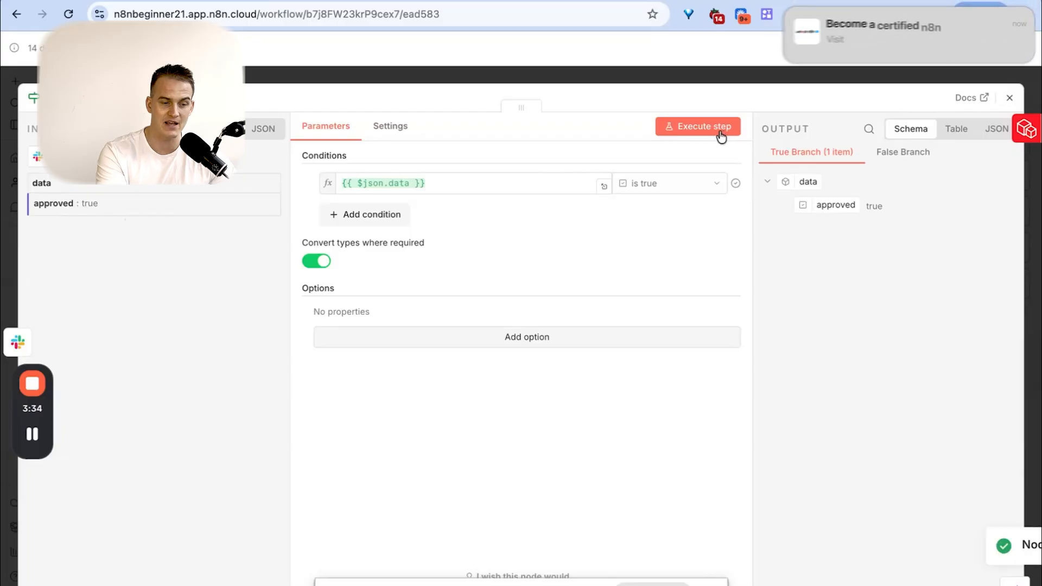
{"action": "left_click", "coordinate": [1010, 97]}
- Review the Slack approval message's Decline and Approve options against the If node's true and false branches
{"action": "left_click_drag", "start_coordinate": [854, 275], "coordinate": [934, 270]}
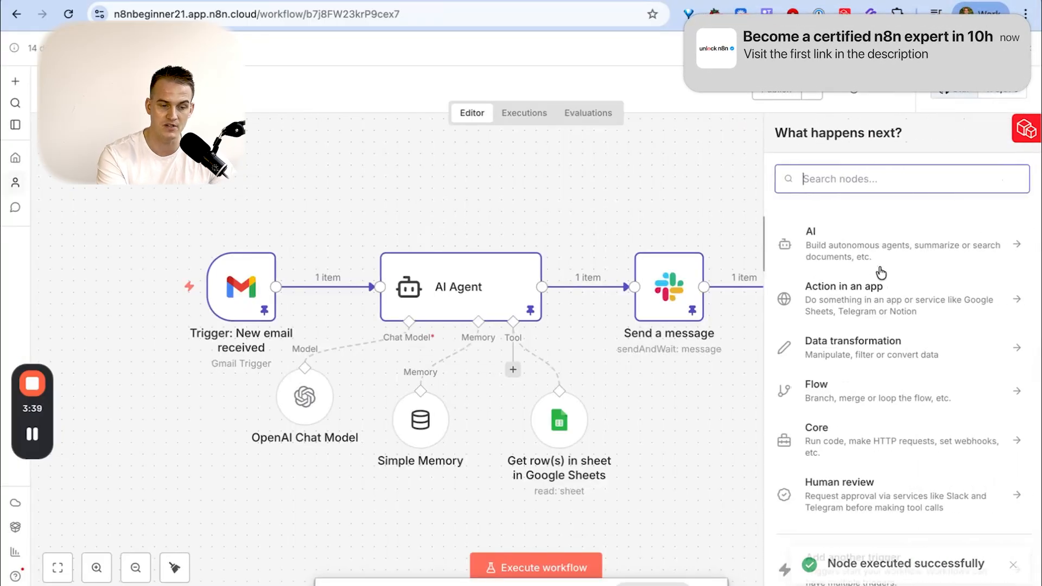
{"action": "key", "text": "Escape"}
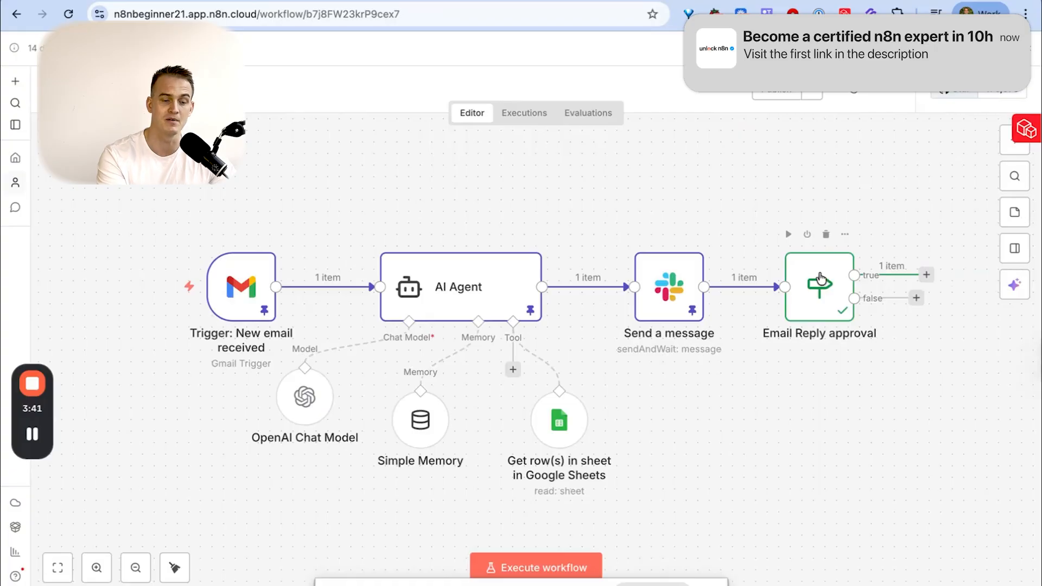
{"action": "key", "text": "ctrl+Left"}
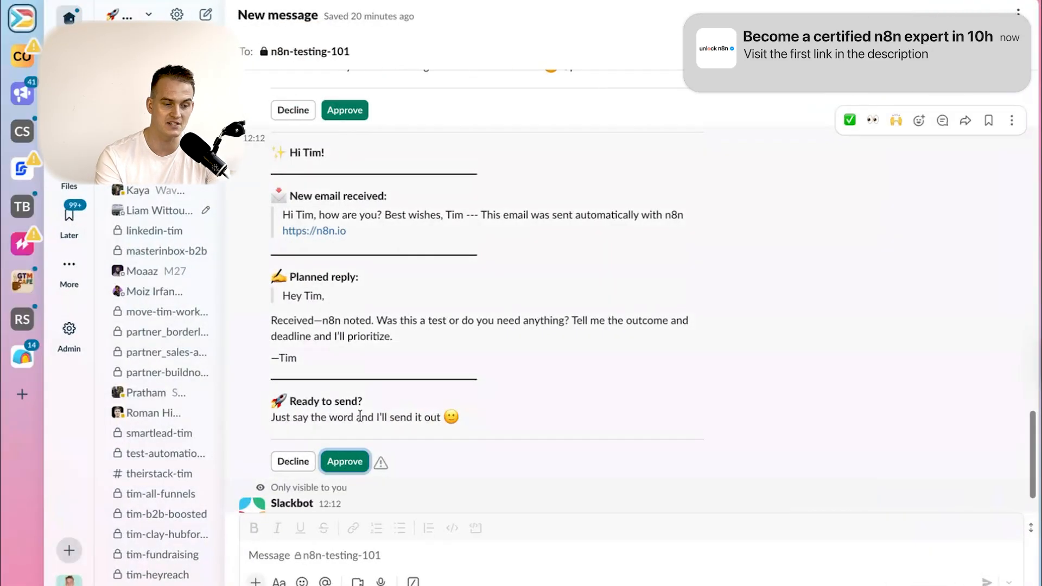
{"action": "key", "text": "ctrl+Right"}
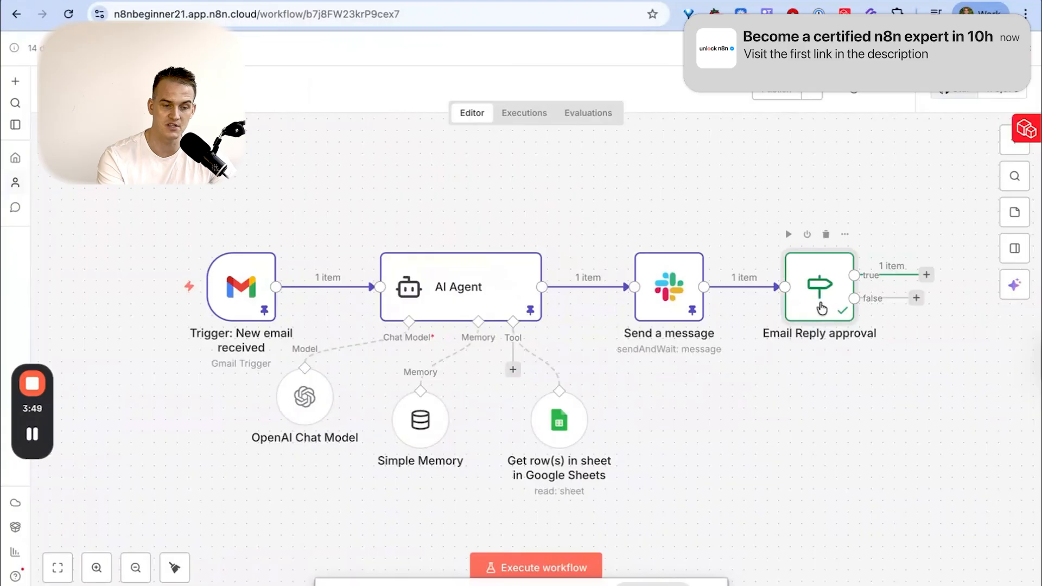
- Add an OR condition to the If node checking that {{ $json.data.approved }} is equal to false, and execute the step
{"action": "double_click", "coordinate": [819, 298]}
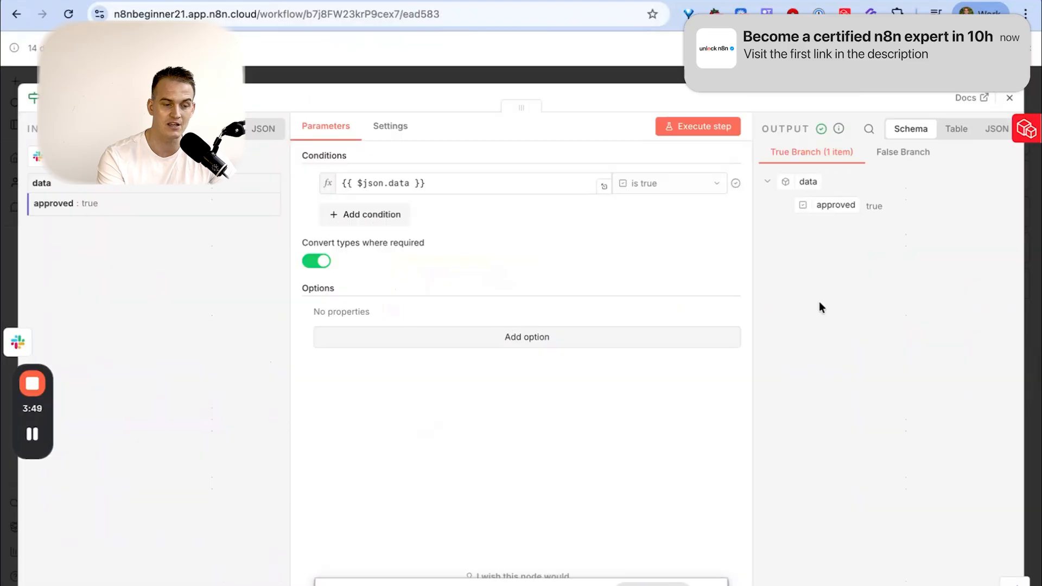
{"action": "left_click", "coordinate": [378, 217]}
{"action": "left_click_drag", "start_coordinate": [72, 204], "coordinate": [342, 243]}
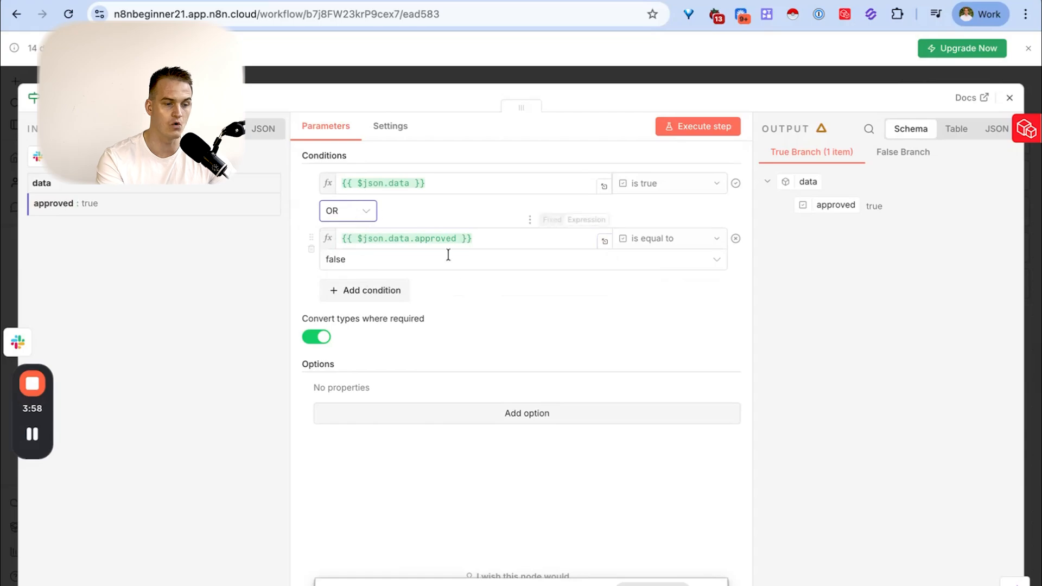
{"action": "left_click", "coordinate": [705, 126]}
{"action": "left_click", "coordinate": [1009, 98]}
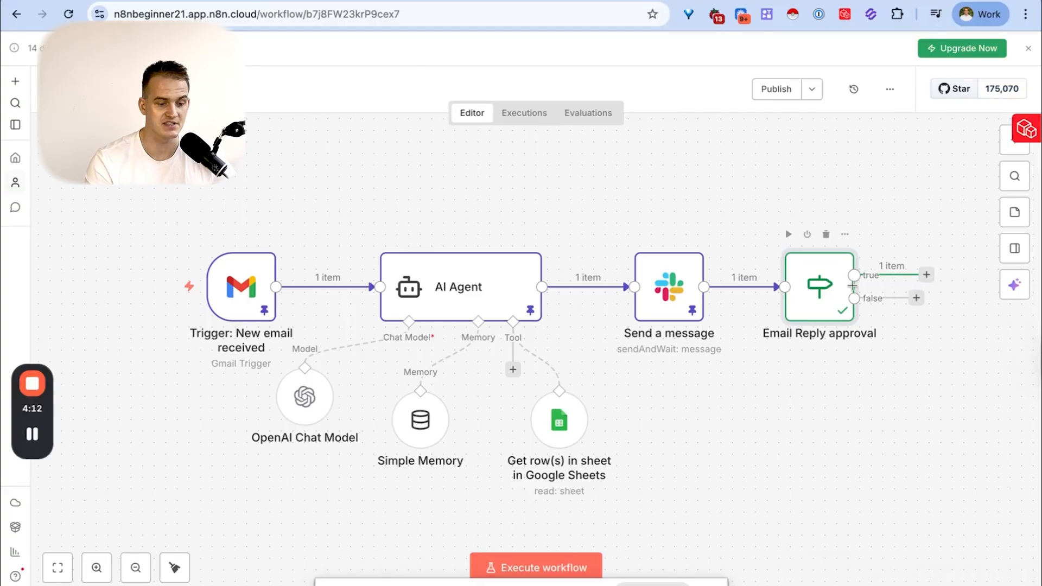
- Add a Gmail node that sends a message to the true branch of the Email Reply approval node
{"action": "left_click", "coordinate": [927, 275]}
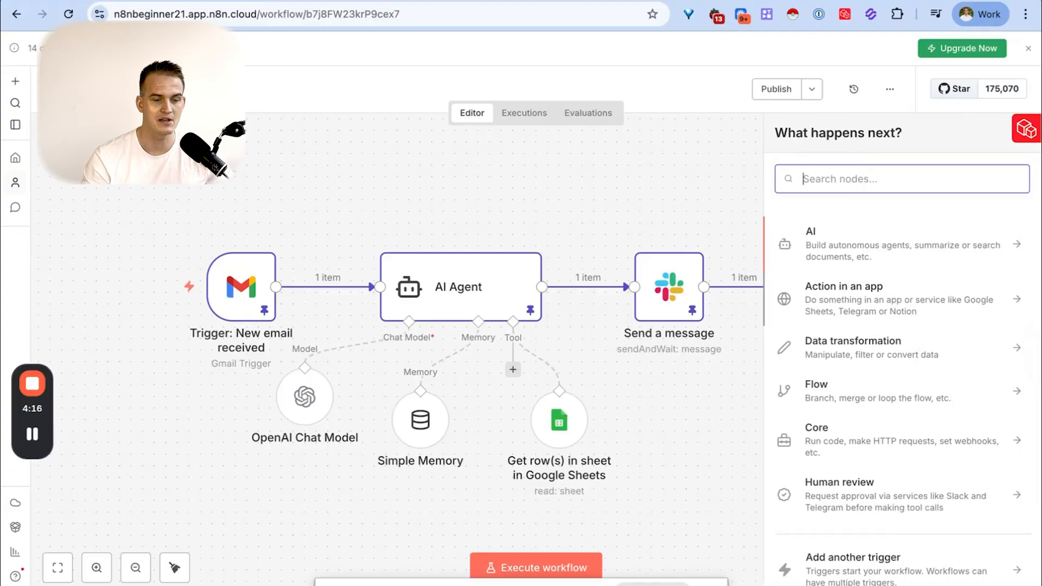
{"action": "type", "text": "gmail"}
{"action": "left_click", "coordinate": [931, 236]}
{"action": "type", "text": "sned"}
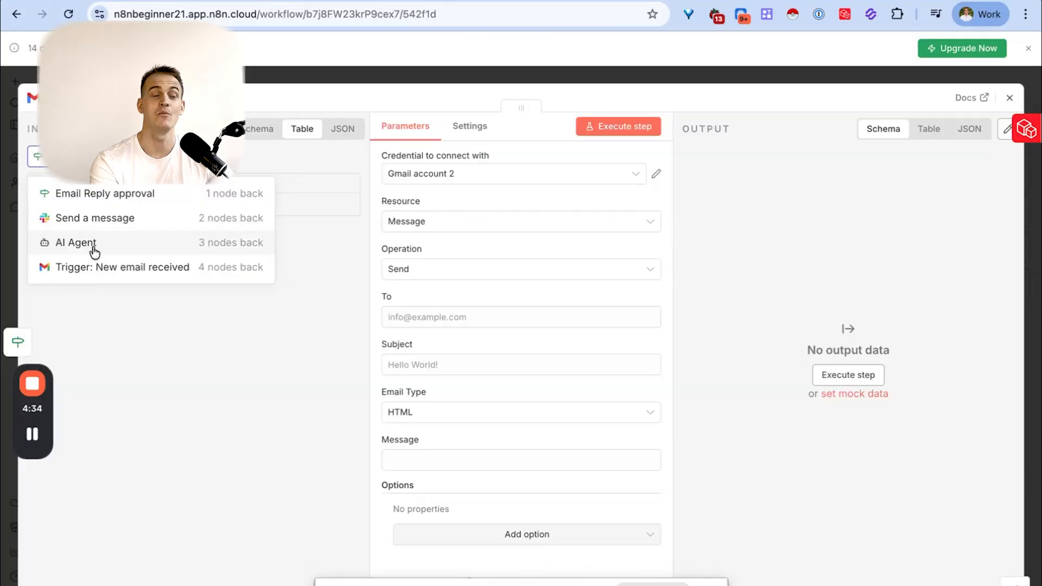
- Map the Gmail node's Message to the AI Agent's output, and its To and Subject to the trigger email's From and Subject
{"action": "left_click", "coordinate": [76, 243]}
{"action": "left_click_drag", "start_coordinate": [74, 216], "coordinate": [418, 468]}
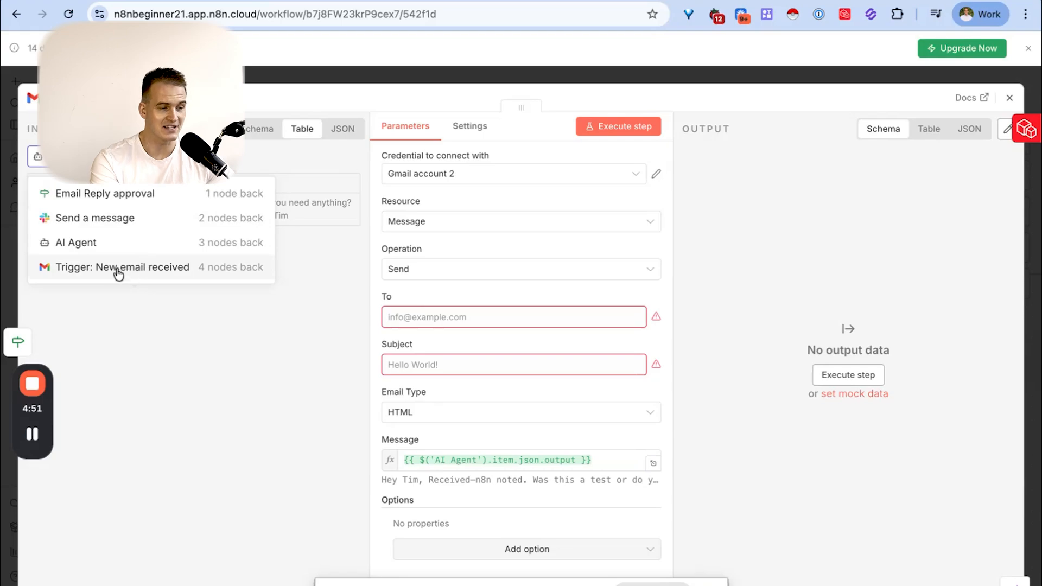
{"action": "left_click", "coordinate": [121, 271]}
{"action": "scroll", "coordinate": [183, 239], "scroll_direction": "right", "scroll_amount": 10}
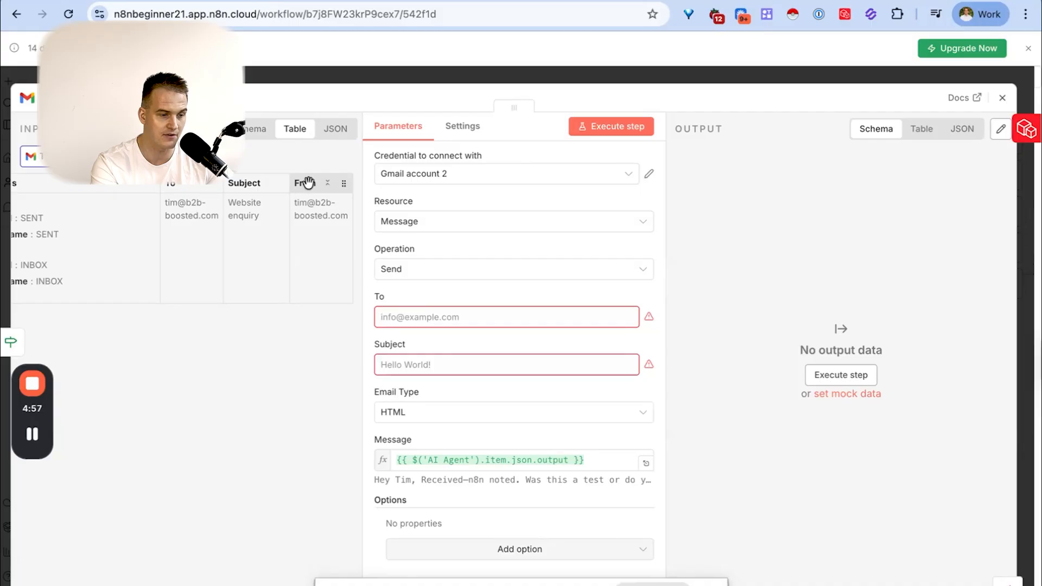
{"action": "left_click_drag", "start_coordinate": [315, 185], "coordinate": [434, 315]}
{"action": "left_click", "coordinate": [436, 293]}
{"action": "left_click_drag", "start_coordinate": [247, 185], "coordinate": [412, 394]}
{"action": "left_click", "coordinate": [453, 366]}
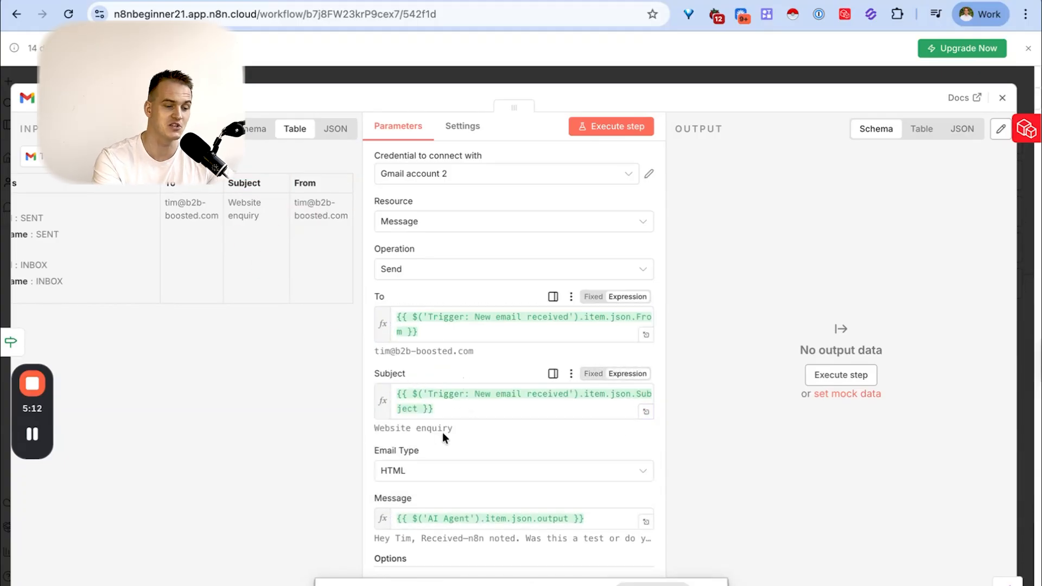
{"action": "scroll", "coordinate": [445, 428], "scroll_direction": "down", "scroll_amount": 3}
{"action": "left_click", "coordinate": [519, 529]}
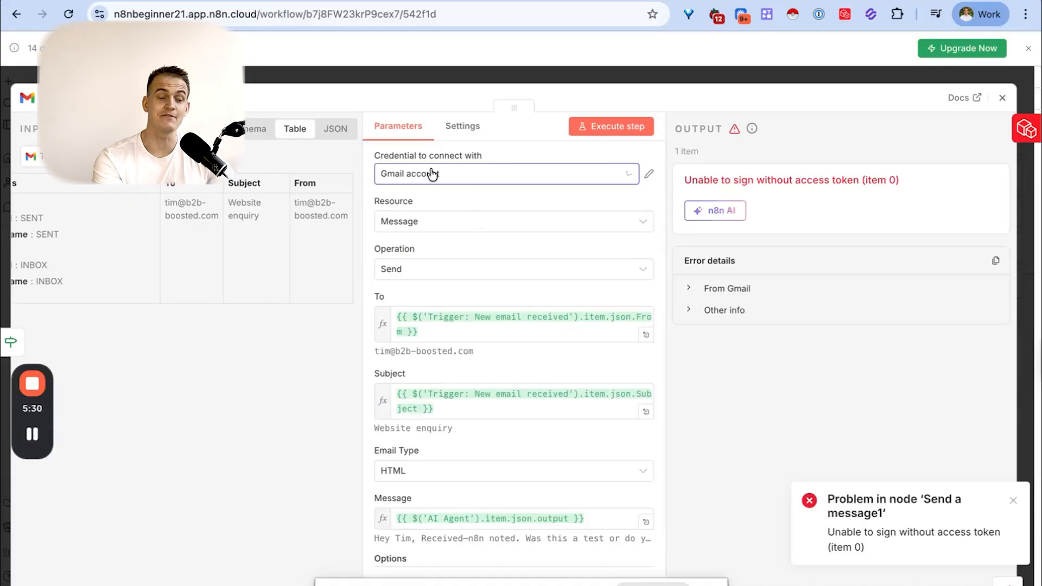
- Run the Gmail send node with the "Gmail account" credential and pin its output
{"action": "left_click", "coordinate": [432, 174]}
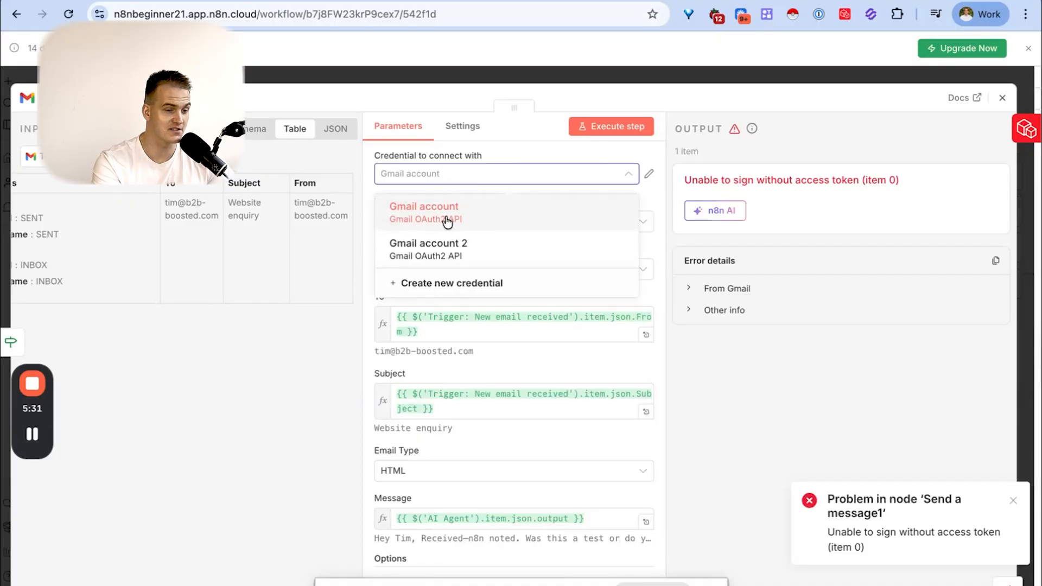
{"action": "left_click", "coordinate": [440, 220]}
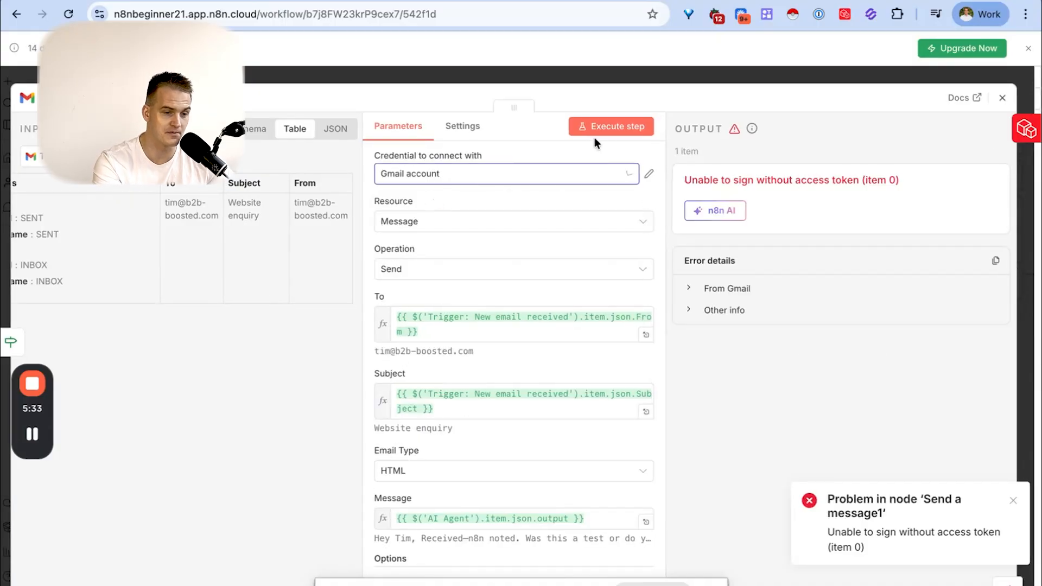
{"action": "left_click", "coordinate": [605, 129]}
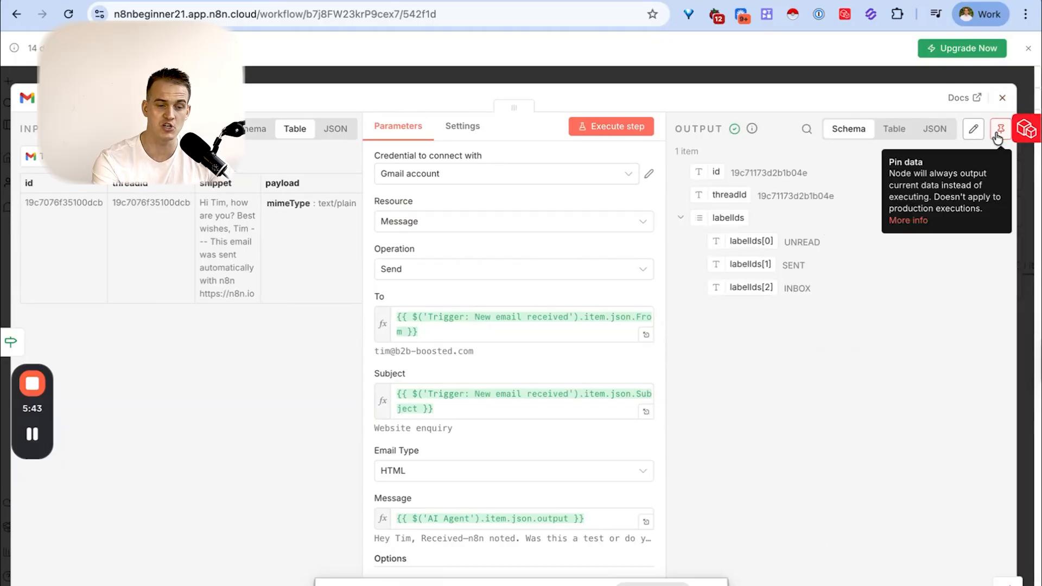
{"action": "left_click", "coordinate": [1000, 129]}
{"action": "left_click", "coordinate": [1002, 98]}
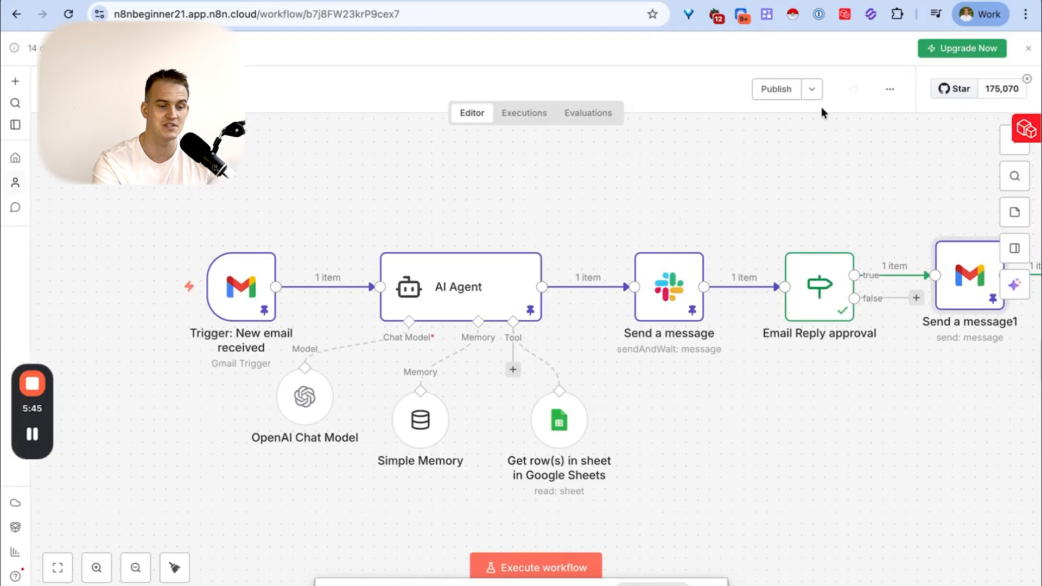
- Inspect the Gmail send node's parameters and table output in the latest workflow execution
{"action": "left_click", "coordinate": [516, 117]}
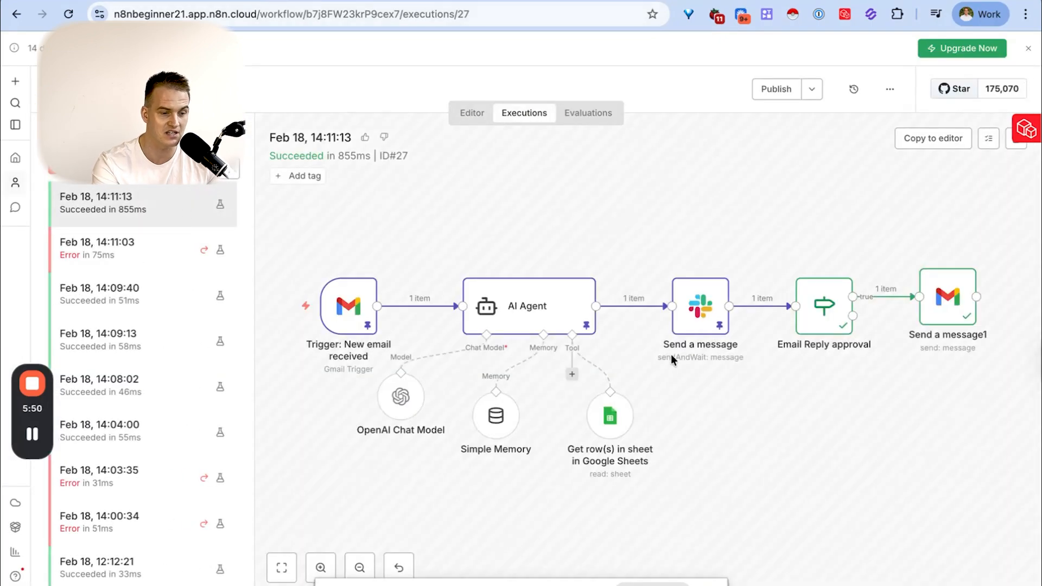
{"action": "double_click", "coordinate": [965, 316]}
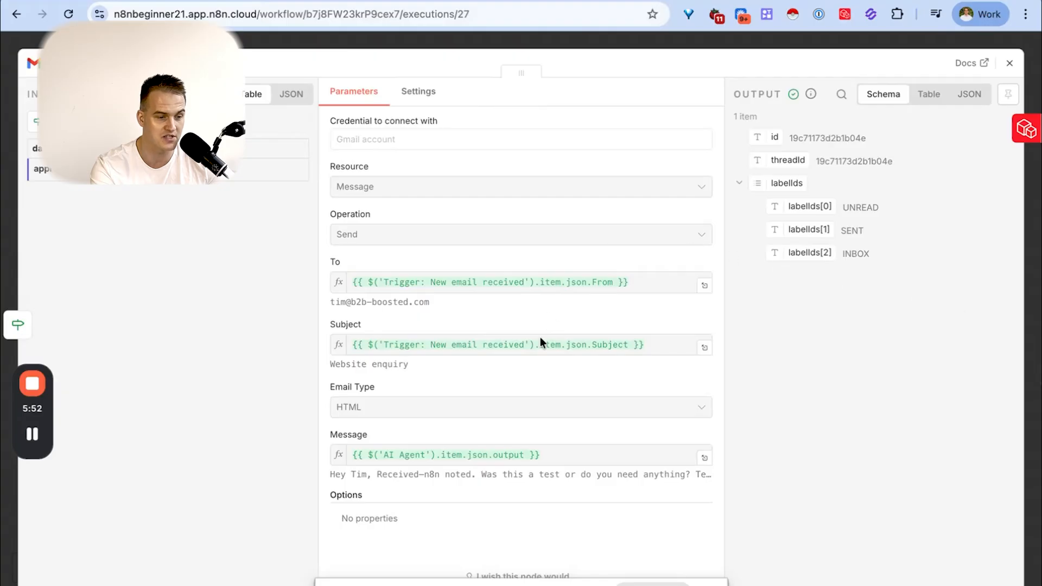
{"action": "left_click", "coordinate": [930, 95]}
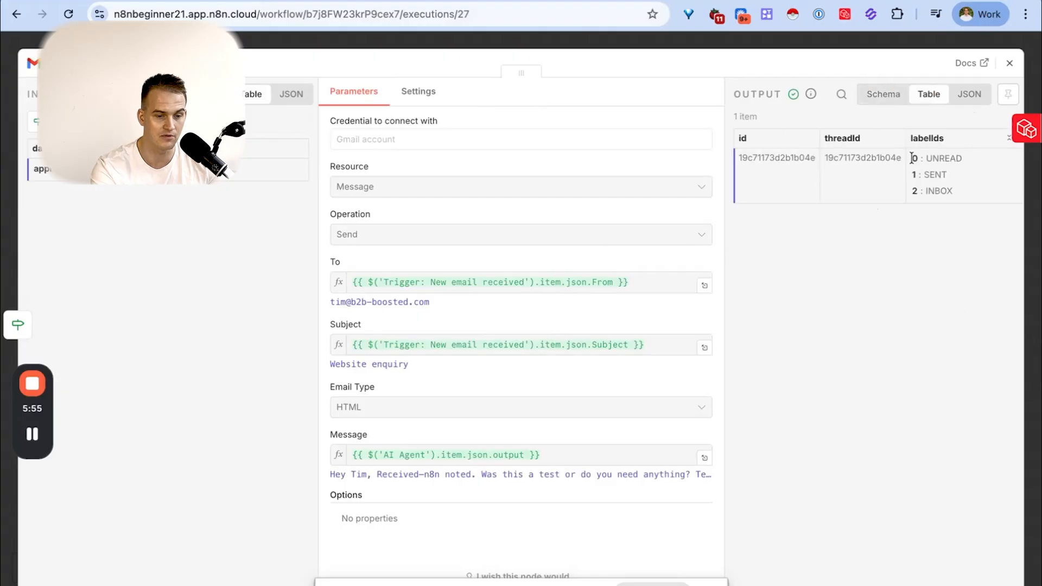
{"action": "scroll", "coordinate": [912, 158], "scroll_direction": "right", "scroll_amount": 3}
- Open the Gmail inbox in a new tab and check how the sent "Website enquiry" reply is formatted
{"action": "key", "text": "ctrl+t"}
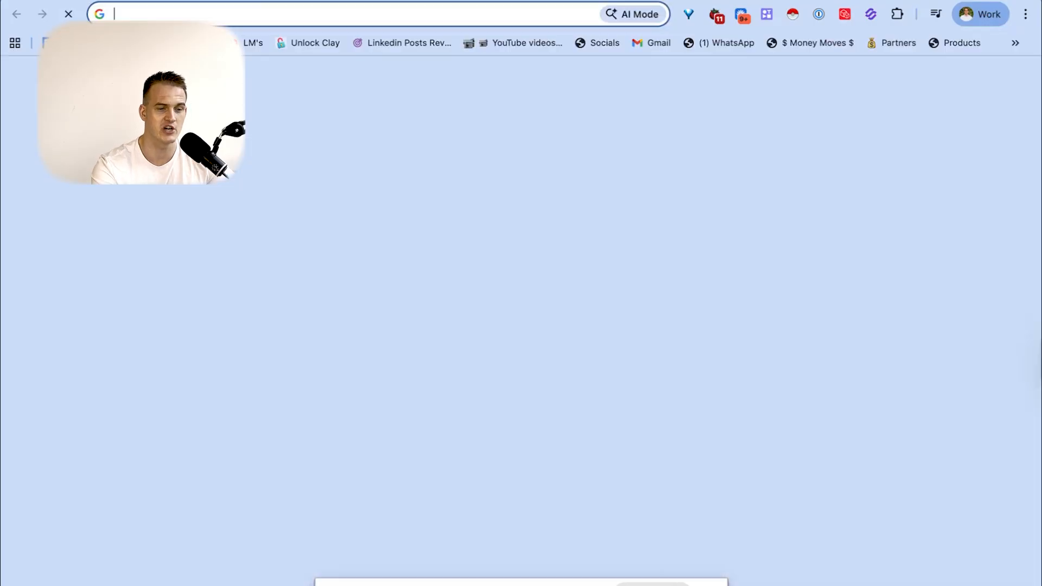
{"action": "left_click", "coordinate": [661, 43]}
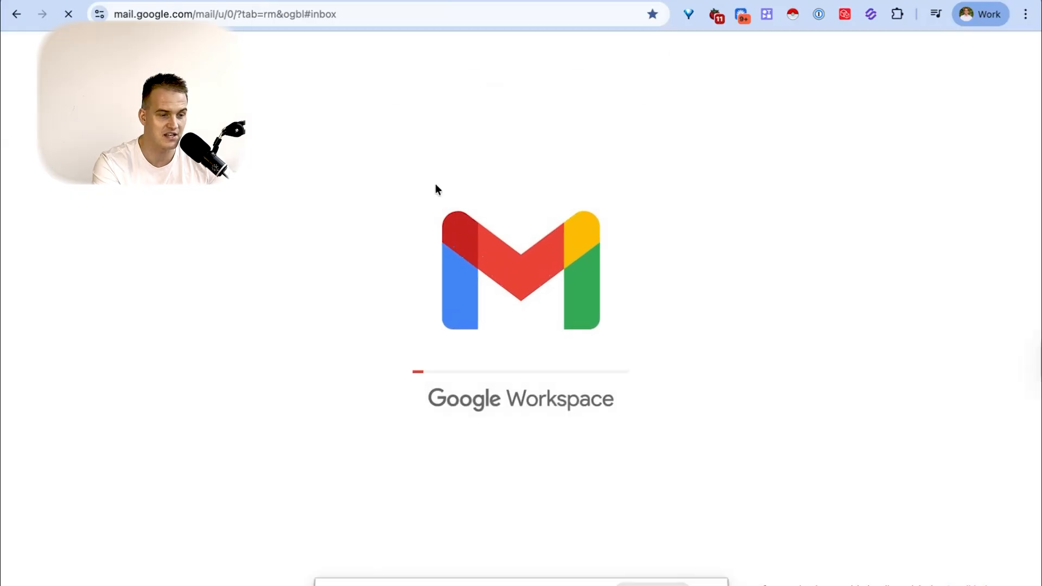
{"action": "left_click", "coordinate": [426, 169]}
{"action": "left_click_drag", "start_coordinate": [287, 257], "coordinate": [742, 264]}
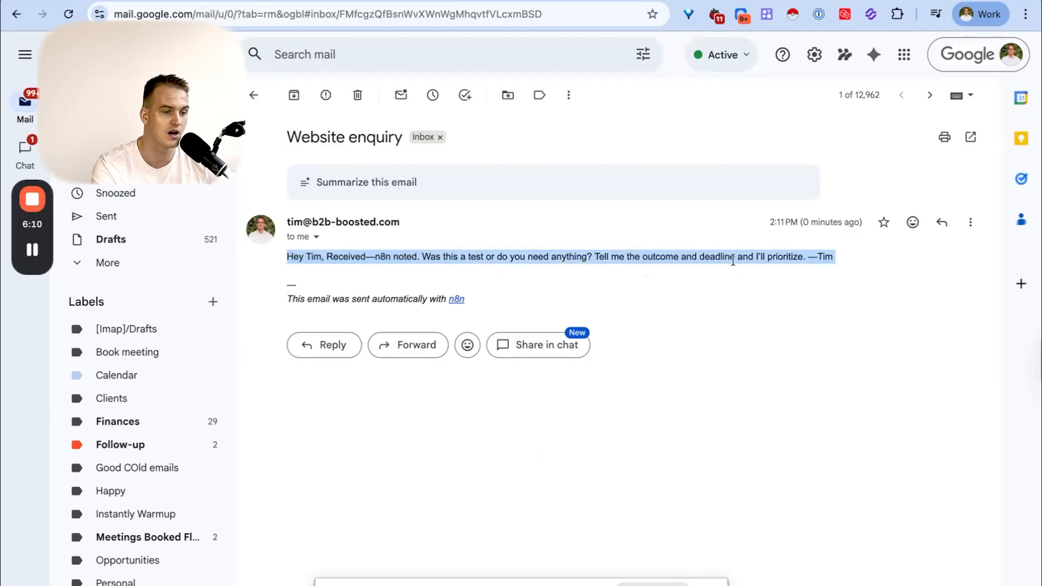
- Return to the workflow editor in n8n and set the Gmail send node's Email Type to Text
{"action": "left_click", "coordinate": [171, 0]}
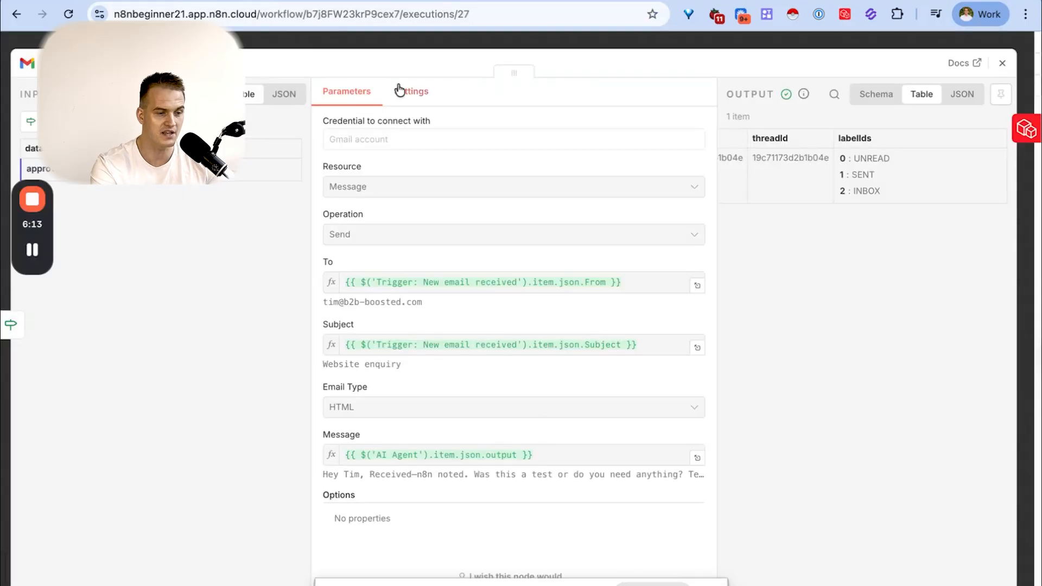
{"action": "left_click", "coordinate": [315, 0]}
{"action": "left_click", "coordinate": [171, 0]}
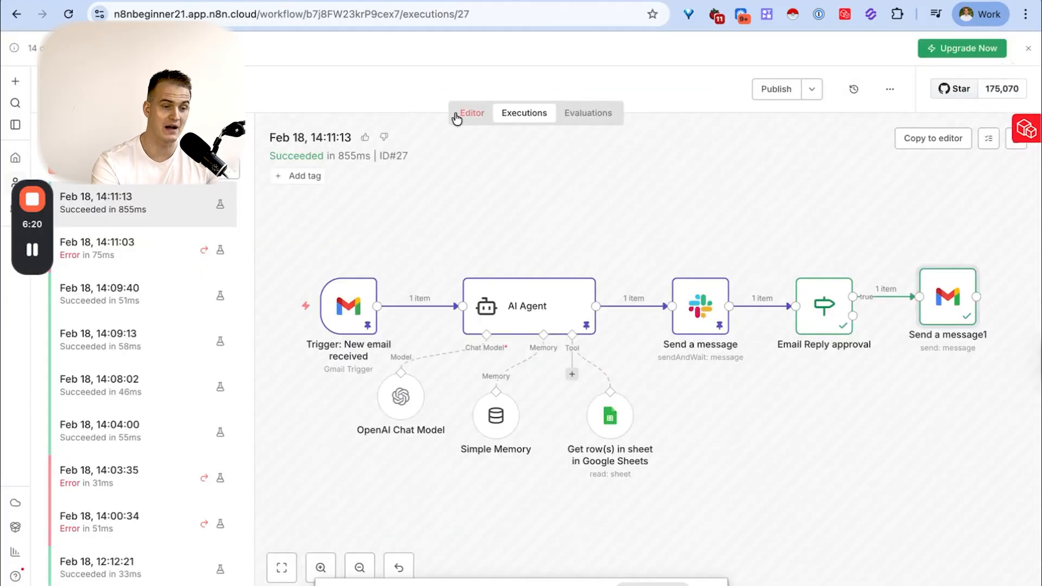
{"action": "left_click", "coordinate": [472, 112]}
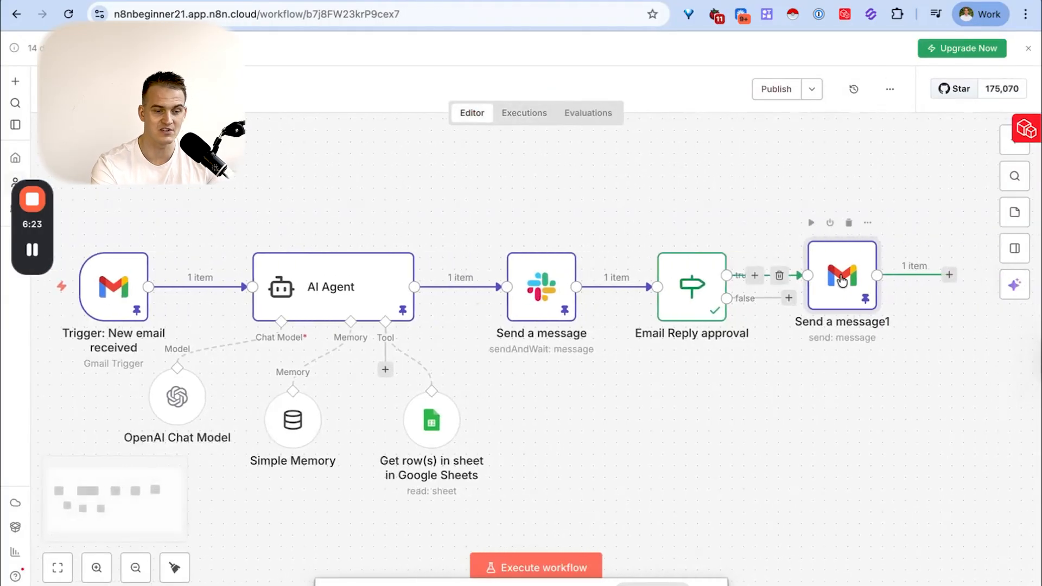
{"action": "double_click", "coordinate": [842, 280]}
{"action": "scroll", "coordinate": [532, 341], "scroll_direction": "down", "scroll_amount": 3}
{"action": "left_click", "coordinate": [510, 393]}
{"action": "left_click", "coordinate": [503, 434]}
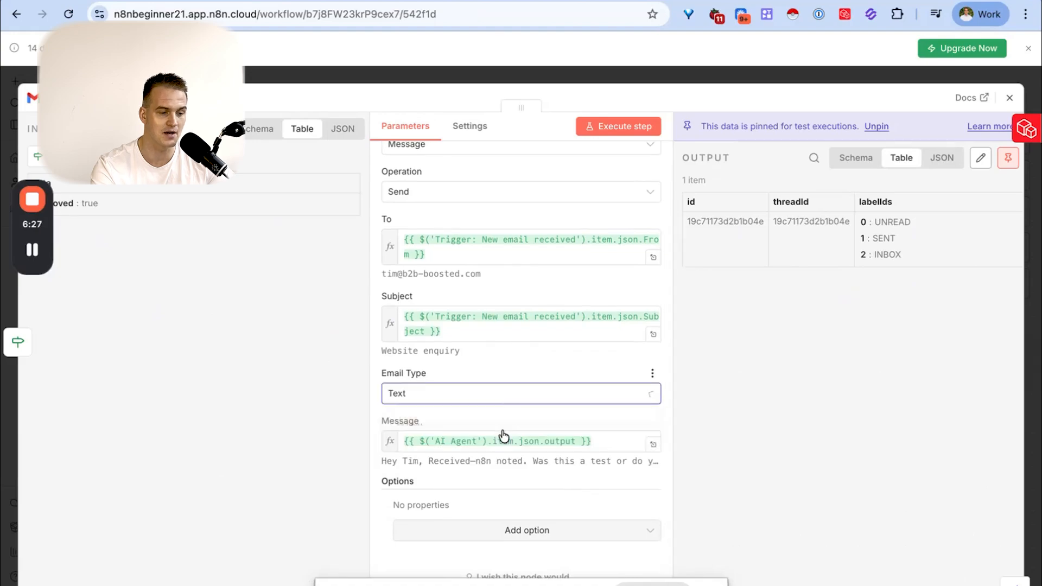
- Preview the Message expression's line breaks, and execute the Gmail send node again without its pinned data
{"action": "left_click", "coordinate": [653, 446]}
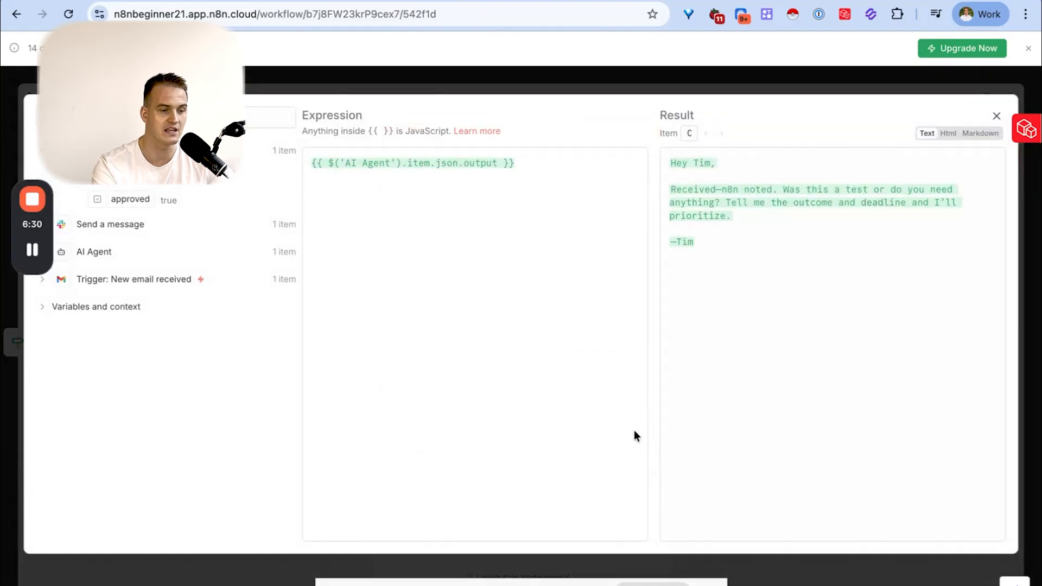
{"action": "left_click", "coordinate": [994, 115]}
{"action": "left_click", "coordinate": [1012, 98]}
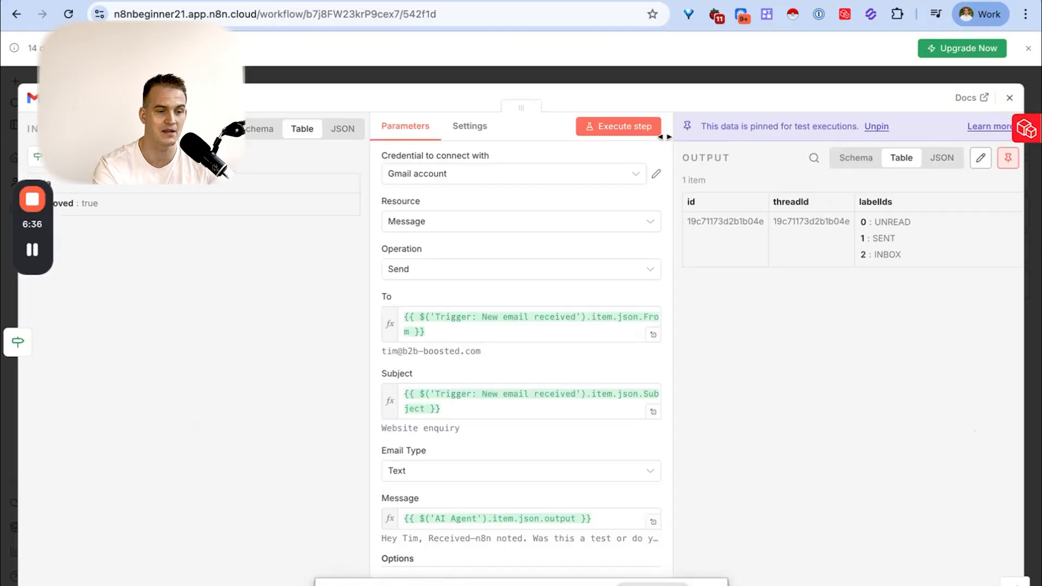
{"action": "left_click", "coordinate": [627, 127]}
{"action": "left_click", "coordinate": [623, 355]}
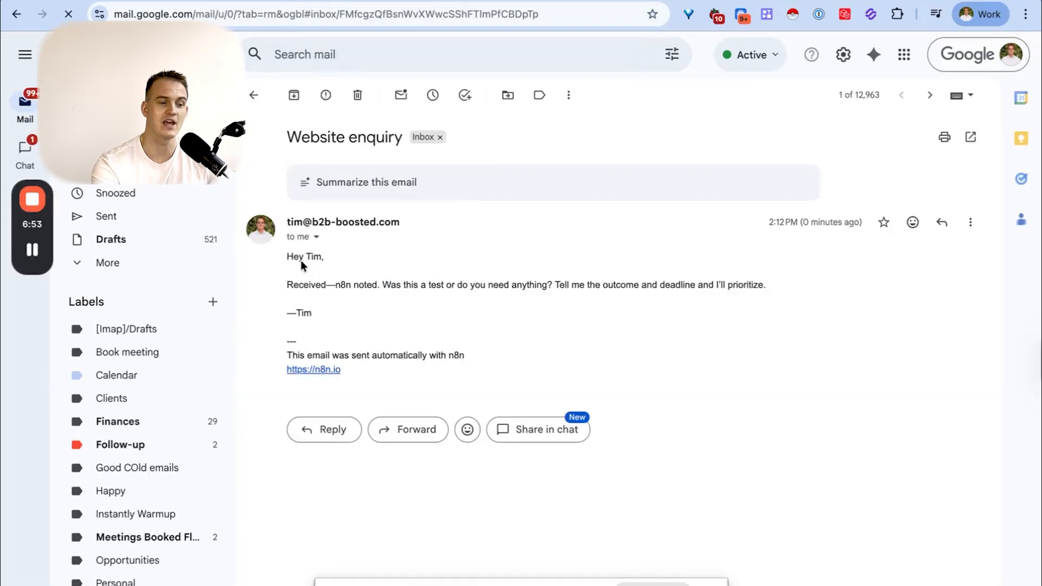
- Check the paragraph formatting of the newly received plain-text reply in Gmail and go back to n8n
{"action": "left_click_drag", "start_coordinate": [284, 260], "coordinate": [327, 310]}
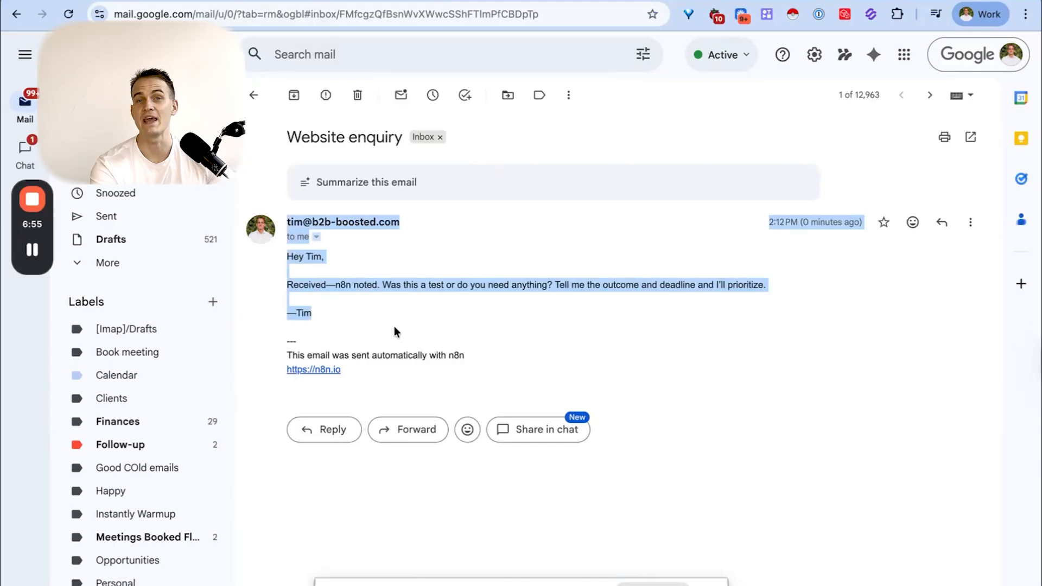
{"action": "left_click", "coordinate": [234, 2]}
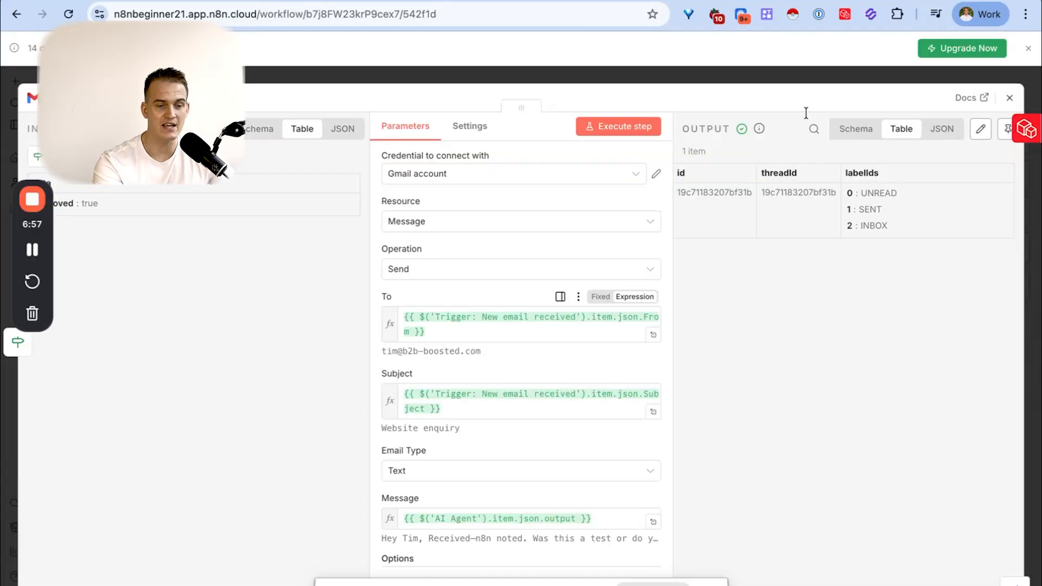
- Move the floating browser-extension widget lower so it no longer covers the output's pin control
{"action": "left_click_drag", "start_coordinate": [1027, 138], "coordinate": [1027, 174]}
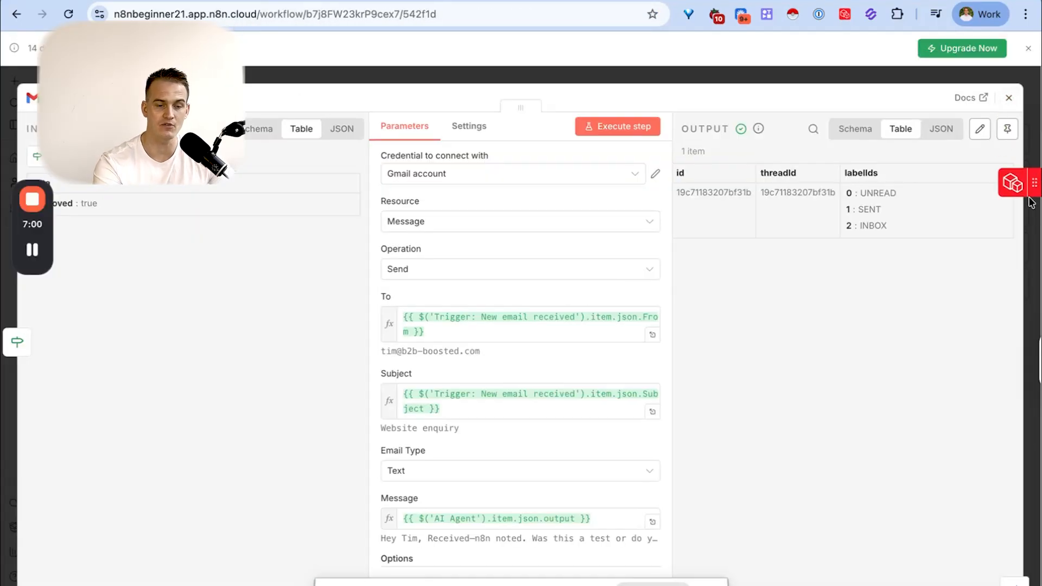
- Pin the Gmail send node's output, close the node, and review the formatting of the received reply in Gmail
{"action": "left_click", "coordinate": [1007, 130]}
{"action": "left_click", "coordinate": [1008, 99]}
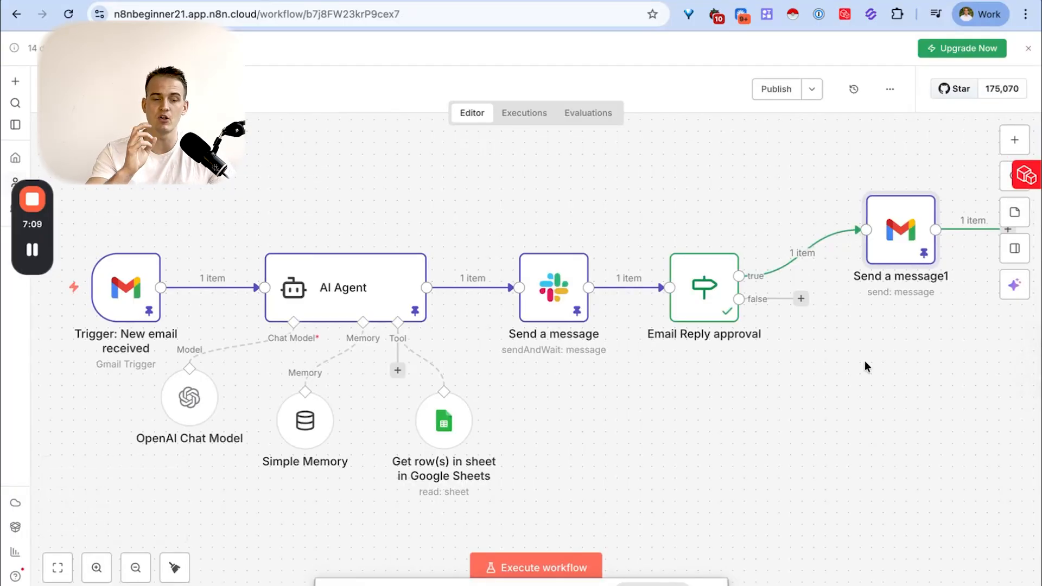
{"action": "left_click", "coordinate": [336, 2]}
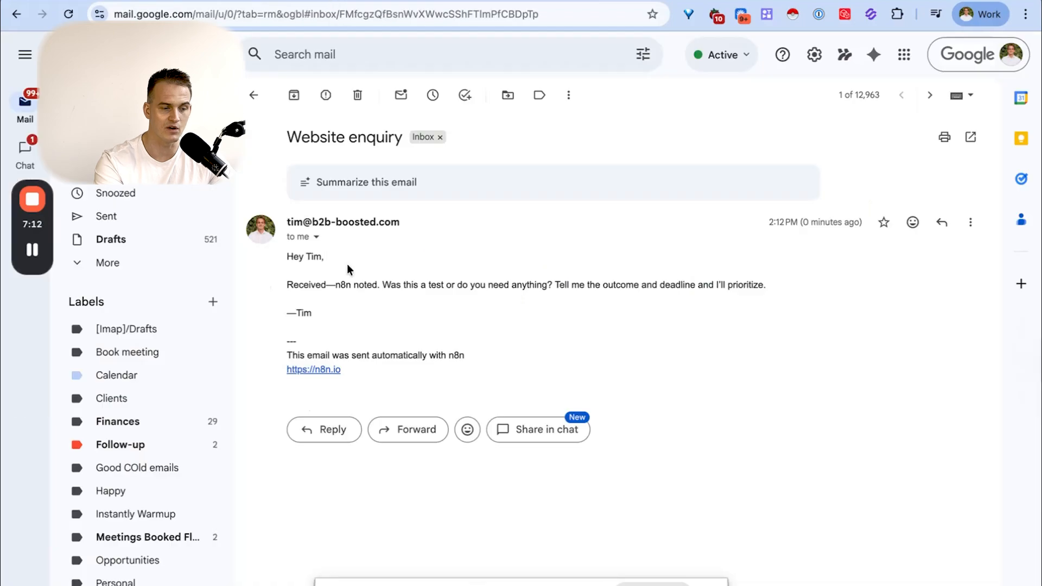
{"action": "left_click_drag", "start_coordinate": [286, 255], "coordinate": [353, 320]}
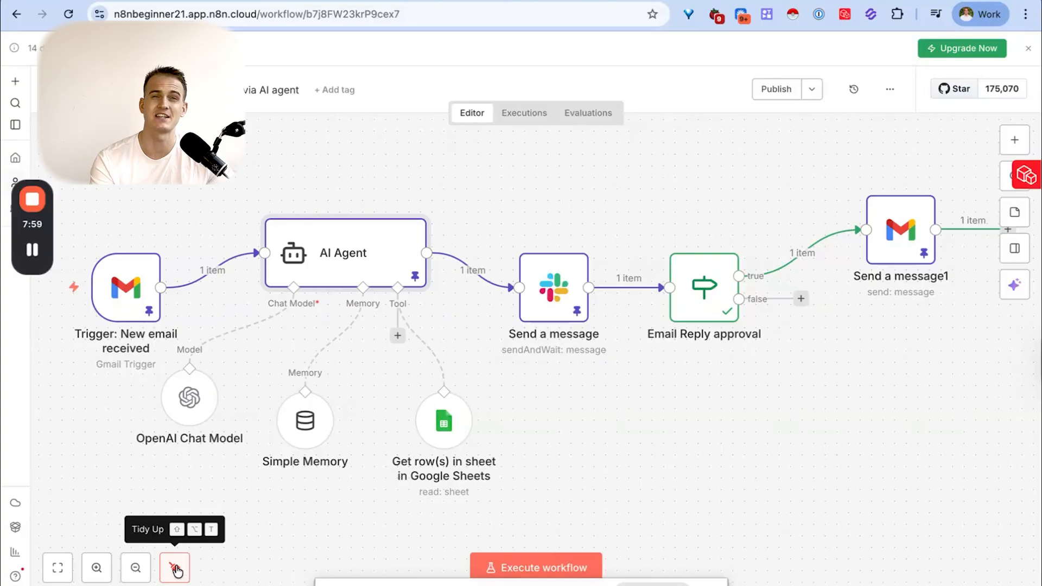
- Tidy up the n8n workflow layout and rename the Slack message node to "Slack Approval sent"
{"action": "left_click", "coordinate": [175, 568]}
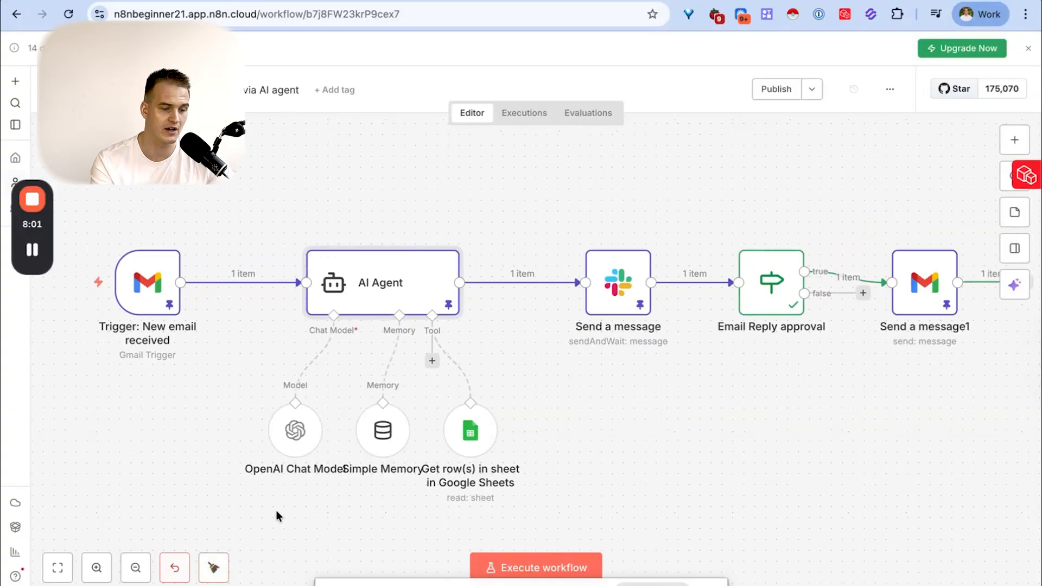
{"action": "mouse_move", "coordinate": [609, 298]}
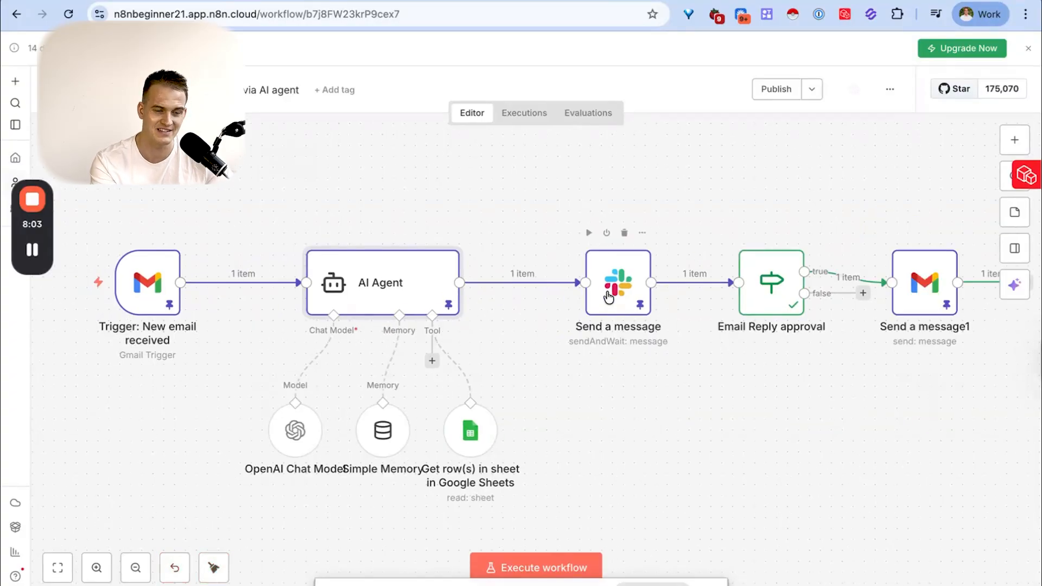
{"action": "left_click", "coordinate": [609, 291]}
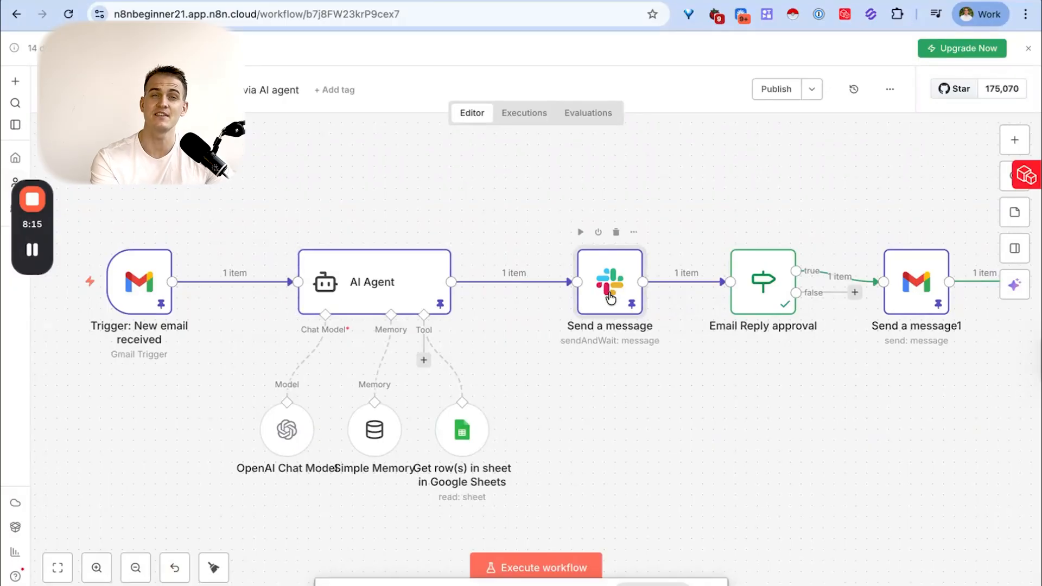
{"action": "key", "text": "F2"}
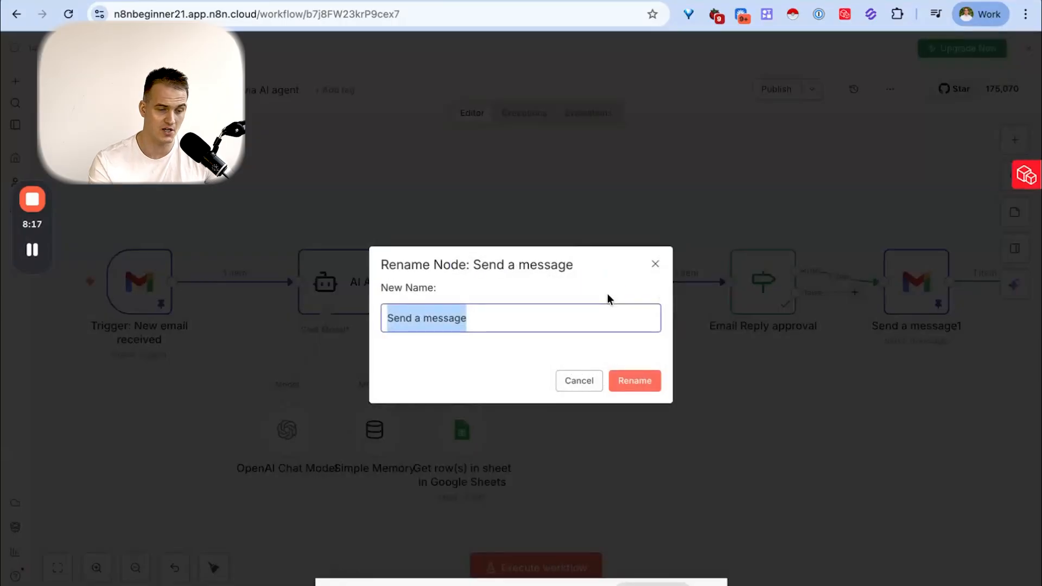
{"action": "type", "text": "Slack Approval sent"}
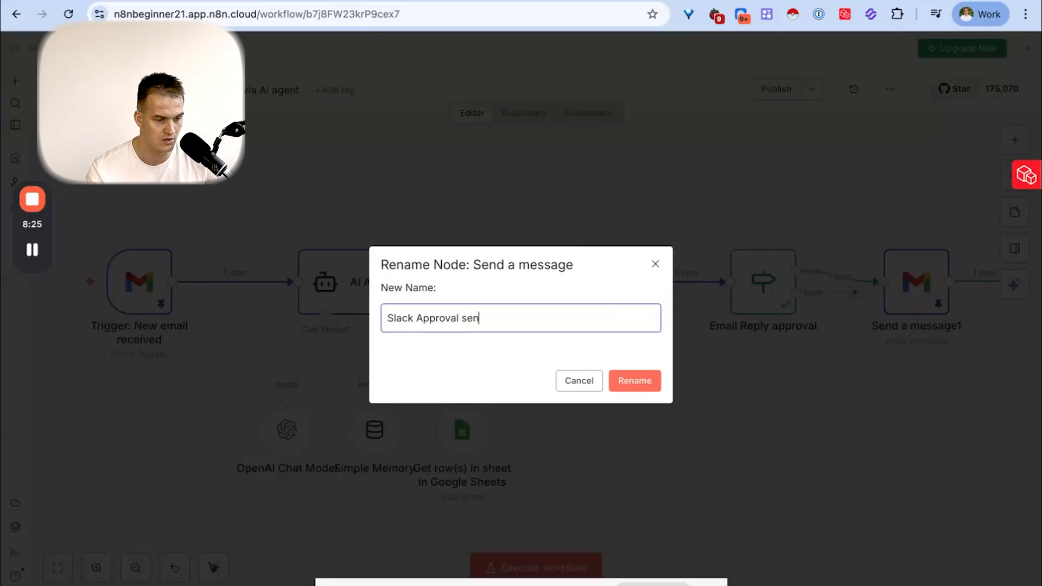
{"action": "key", "text": "Return"}
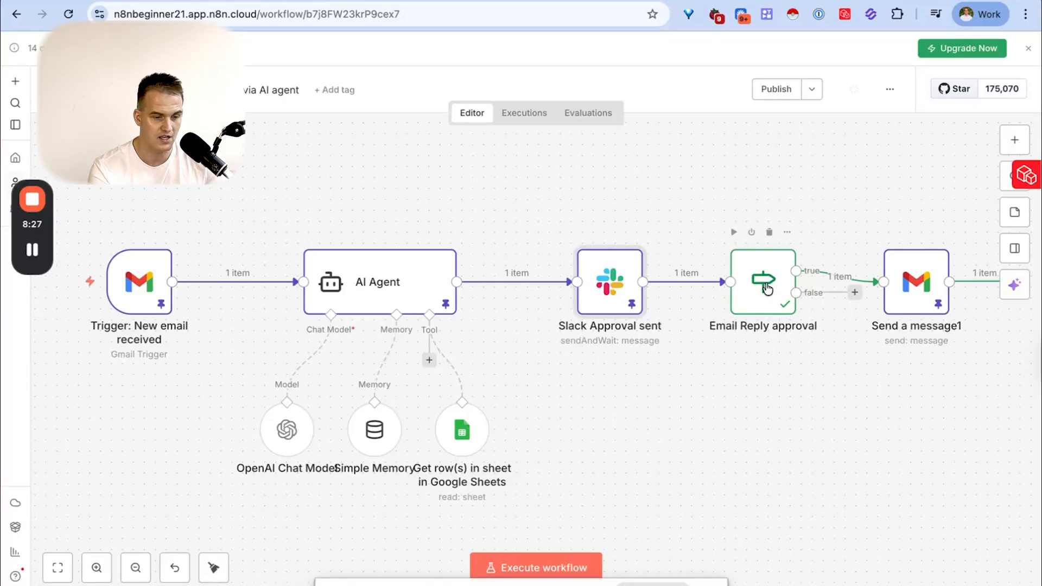
- Rename the Gmail send node to "Email reply sent" and move it up and away from the false branch
{"action": "left_click", "coordinate": [918, 293]}
{"action": "key", "text": "F2"}
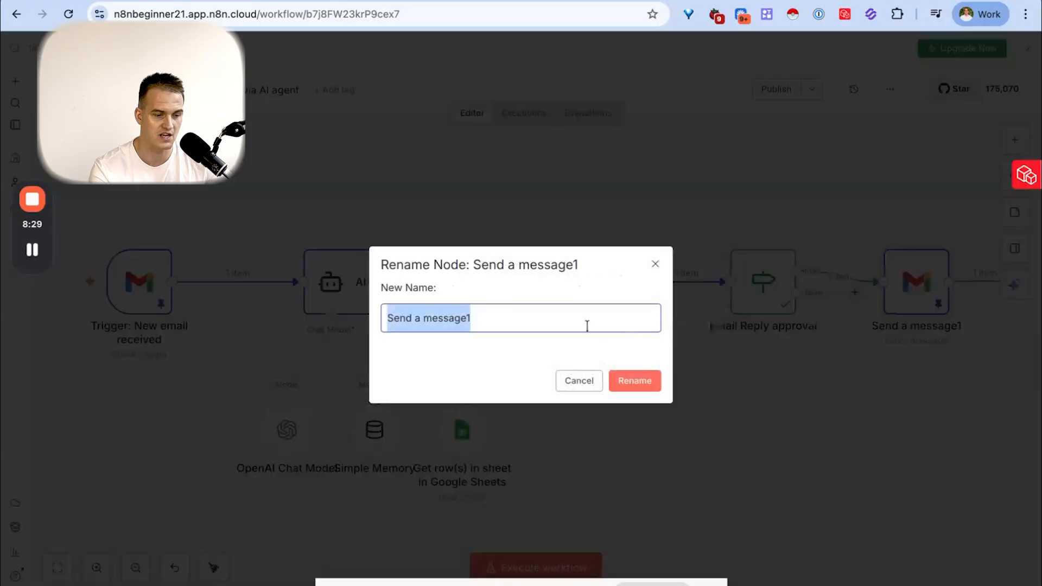
{"action": "type", "text": "Email reply"}
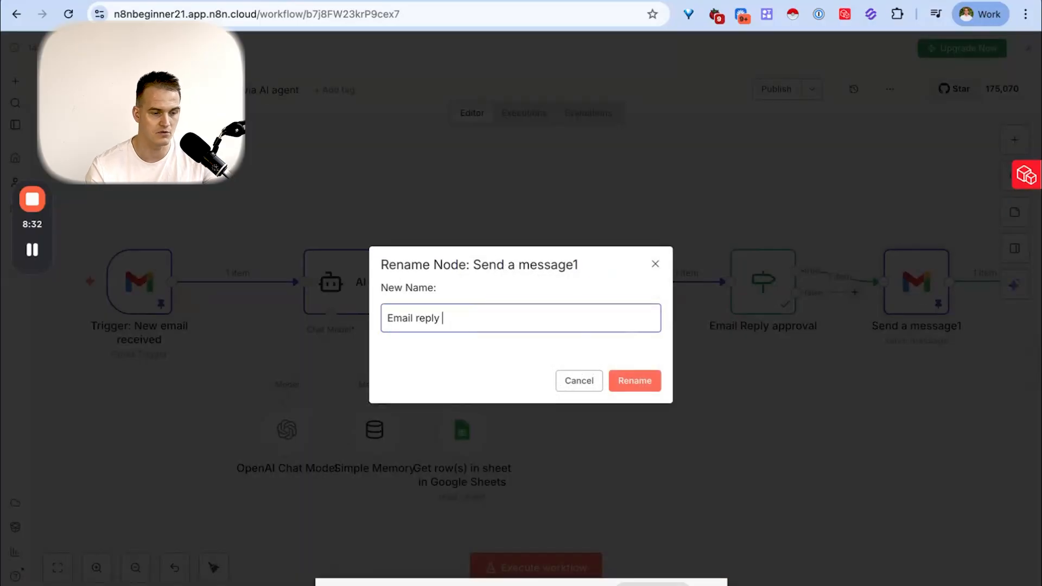
{"action": "type", "text": "set"}
{"action": "key", "text": "Return"}
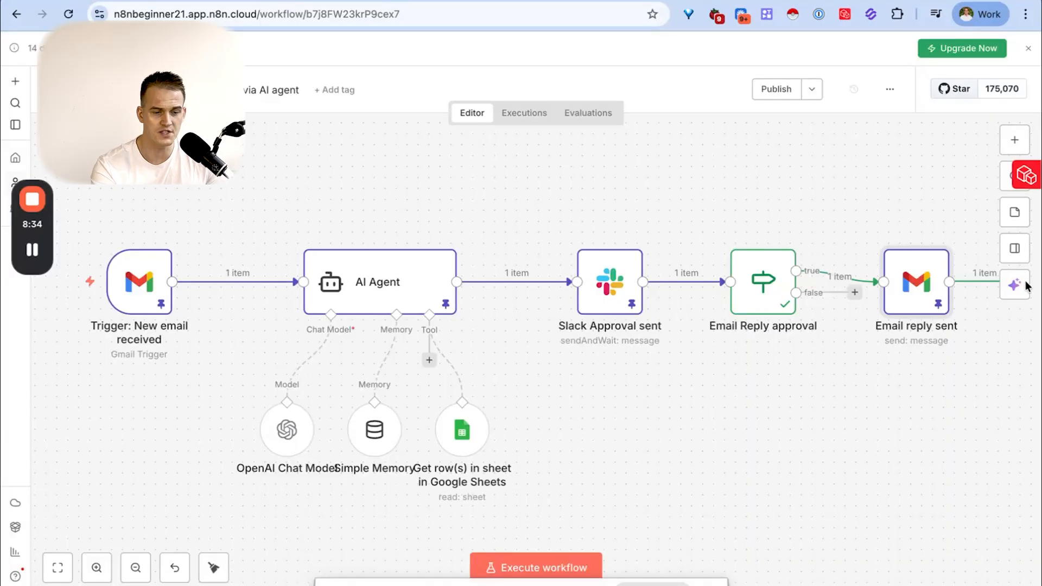
{"action": "left_click_drag", "start_coordinate": [925, 285], "coordinate": [958, 219]}
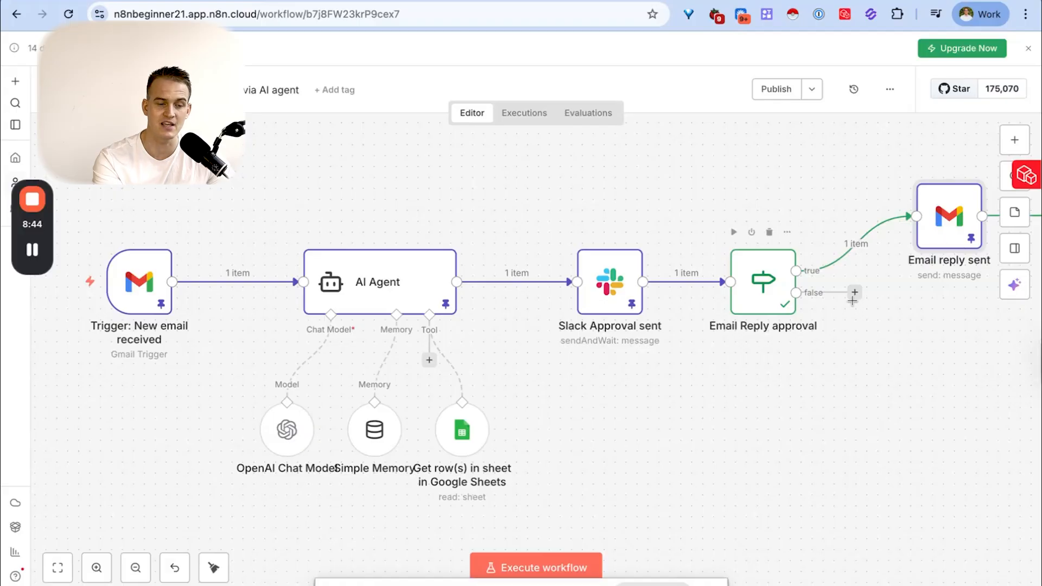
{"action": "left_click", "coordinate": [855, 293]}
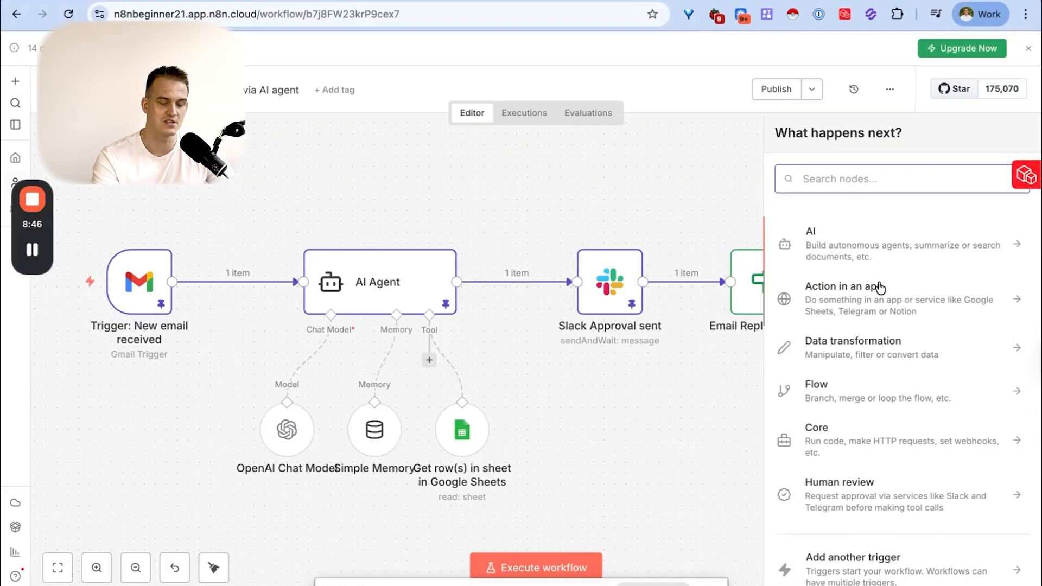
{"action": "type", "text": "hubspot"}
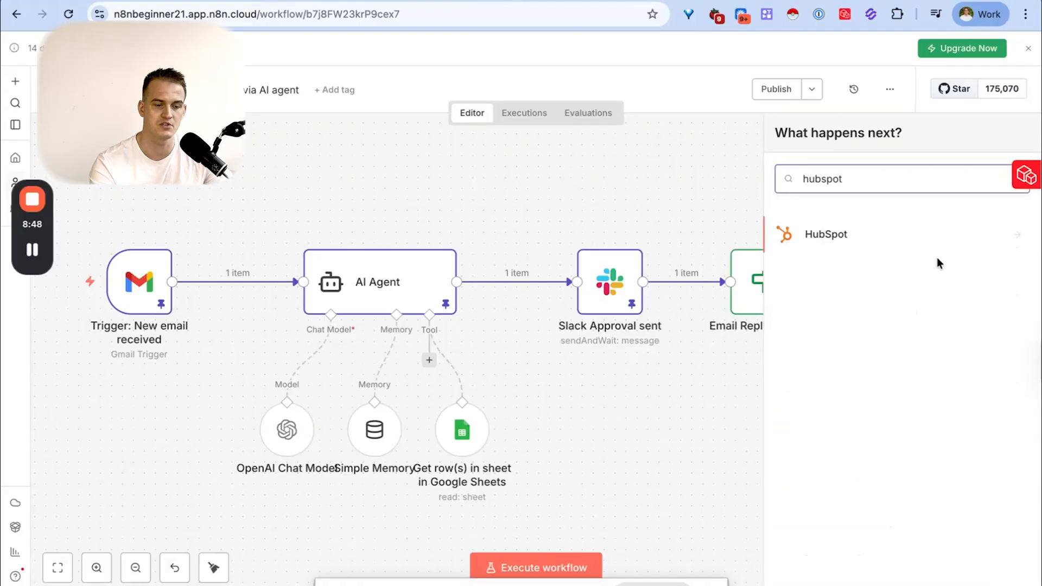
{"action": "left_click", "coordinate": [924, 243]}
{"action": "scroll", "coordinate": [877, 350], "scroll_direction": "down", "scroll_amount": 5}
{"action": "left_click", "coordinate": [675, 175]}
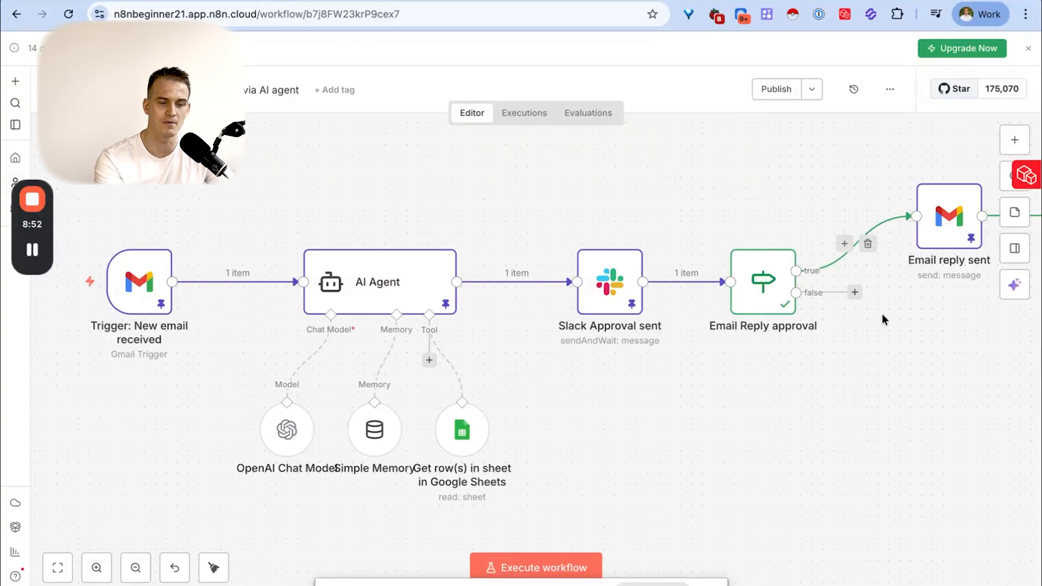
{"action": "left_click_drag", "start_coordinate": [835, 336], "coordinate": [899, 340]}
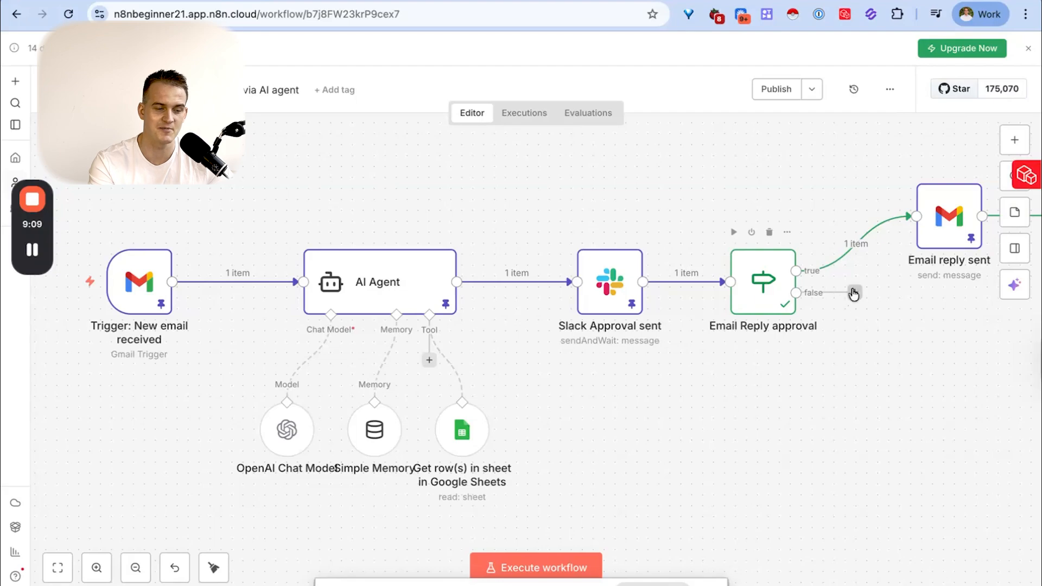
- Move the Google Sheets tool and Simple Memory nodes farther apart beneath the AI Agent so their labels do not overlap
{"action": "left_click_drag", "start_coordinate": [461, 414], "coordinate": [528, 414]}
{"action": "left_click_drag", "start_coordinate": [374, 429], "coordinate": [407, 429]}
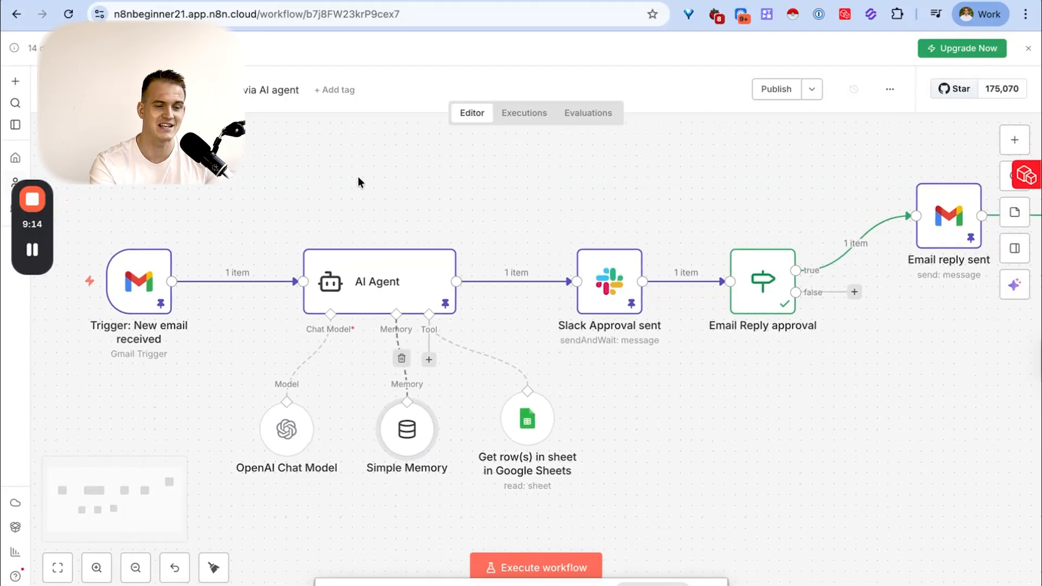
{"action": "scroll", "coordinate": [359, 176], "scroll_direction": "right", "scroll_amount": 2}
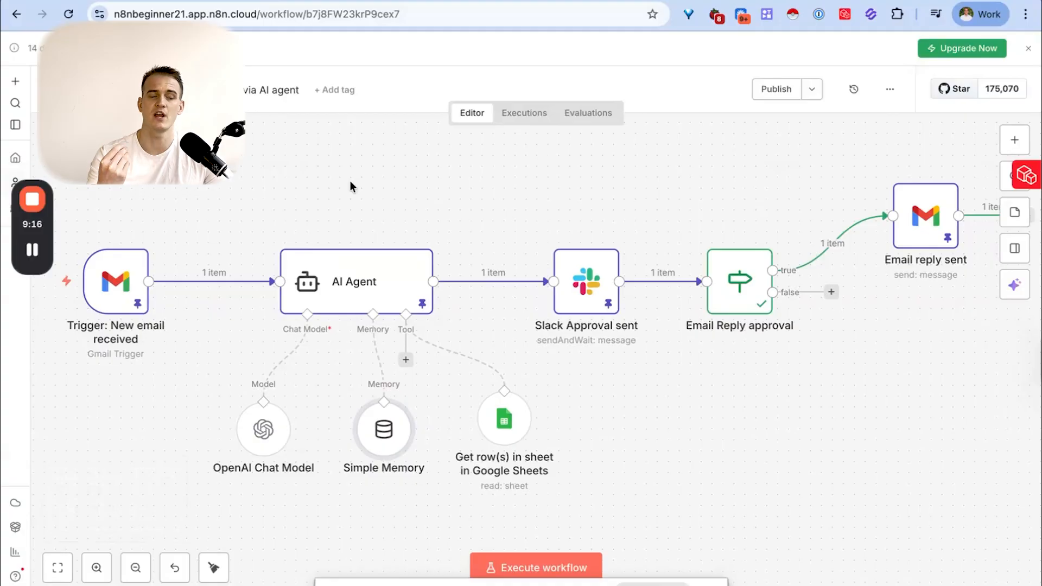
- Unpin the output data of all the workflow nodes, including the Email reply sent node
{"action": "mouse_move", "coordinate": [101, 233]}
{"action": "mouse_move", "coordinate": [81, 198]}
{"action": "left_mouse_down"}
{"action": "mouse_move", "coordinate": [360, 330]}
{"action": "mouse_move", "coordinate": [952, 321]}
{"action": "mouse_move", "coordinate": [969, 379]}
{"action": "left_mouse_up"}
{"action": "key", "text": "p"}
{"action": "left_click_drag", "start_coordinate": [850, 163], "coordinate": [972, 261]}
{"action": "key", "text": "p"}
{"action": "left_click", "coordinate": [949, 291]}
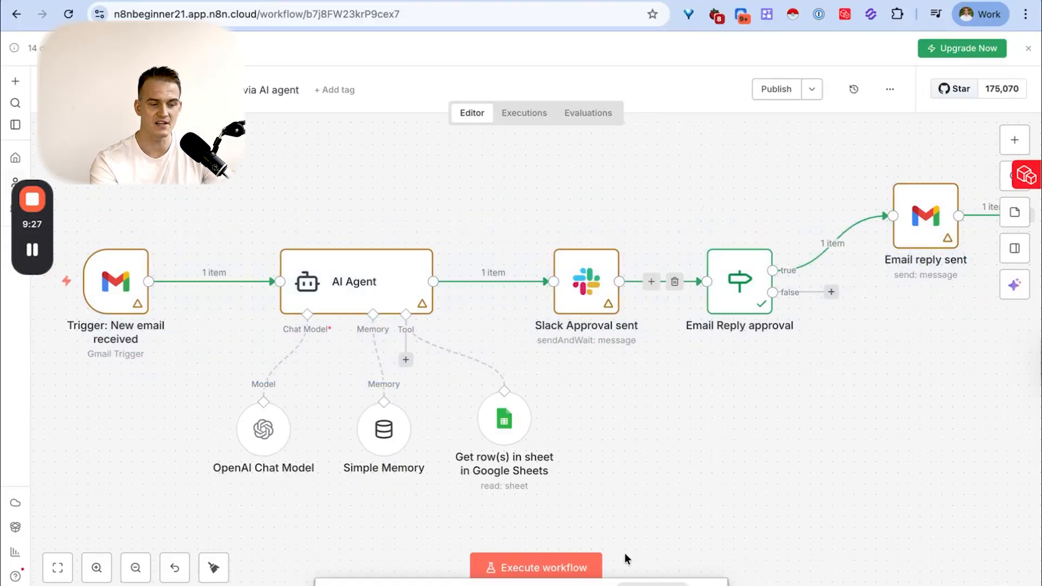
- Execute the whole workflow and approve the drafted reply in Slack, returning to the n8n editor
{"action": "left_click", "coordinate": [565, 559]}
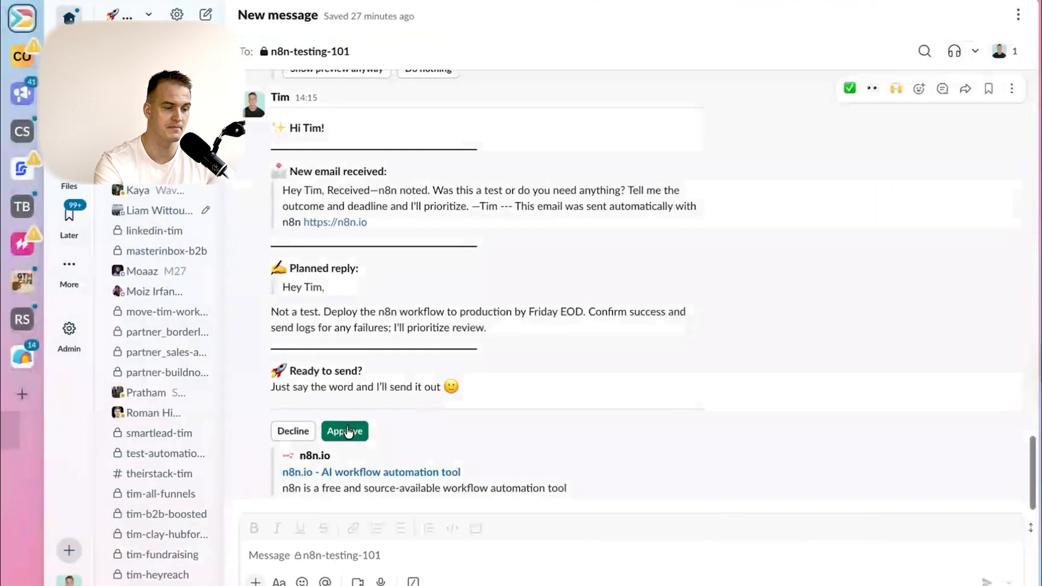
{"action": "left_click", "coordinate": [346, 431]}
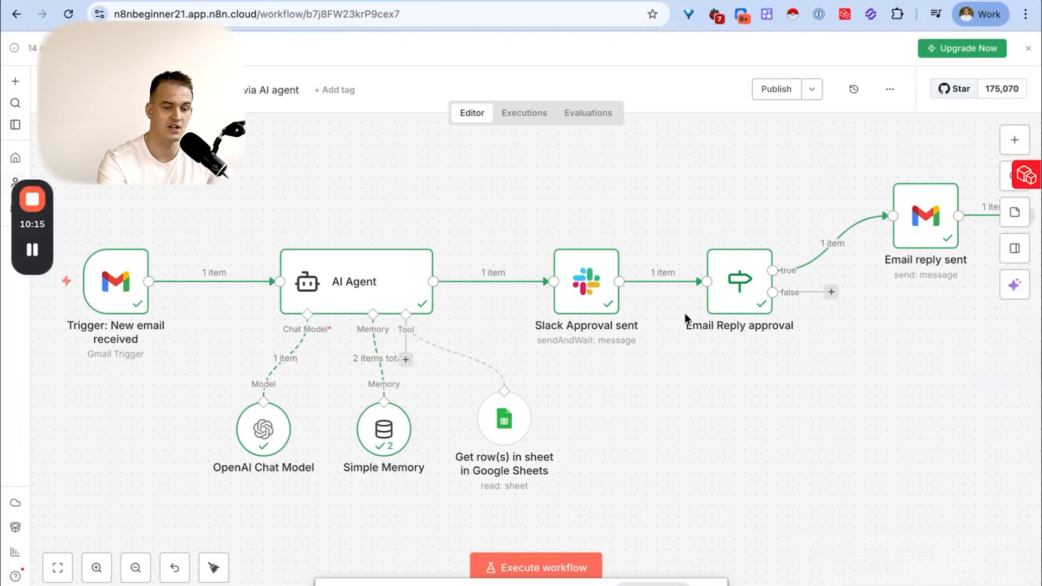
{"action": "scroll", "coordinate": [685, 312], "scroll_direction": "right", "scroll_amount": 2}
{"action": "scroll", "coordinate": [685, 313], "scroll_direction": "right", "scroll_amount": 1}
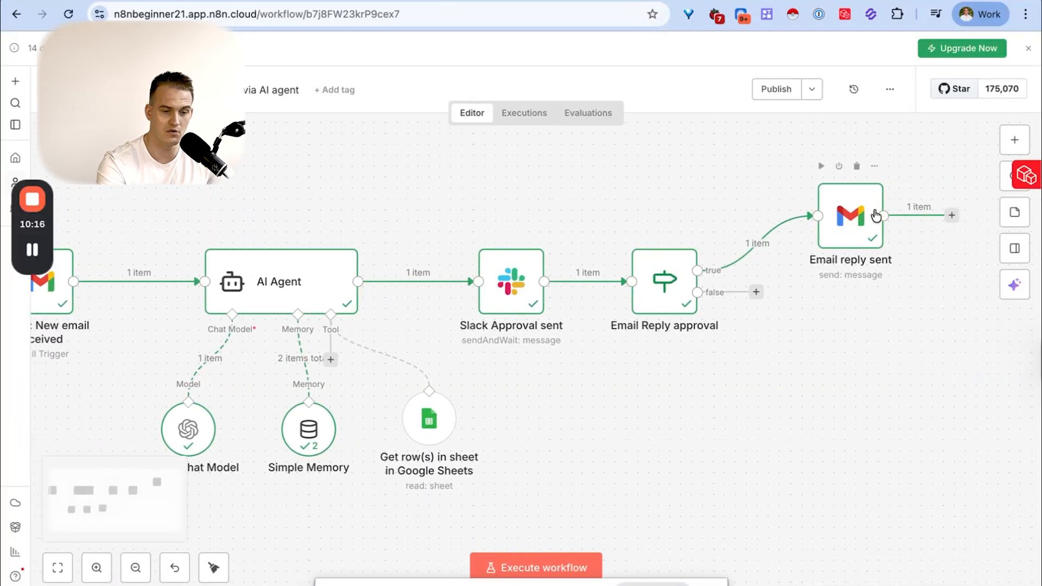
- Inspect the Email reply sent node's output, close it, and open Gmail in a new browser tab
{"action": "double_click", "coordinate": [850, 228]}
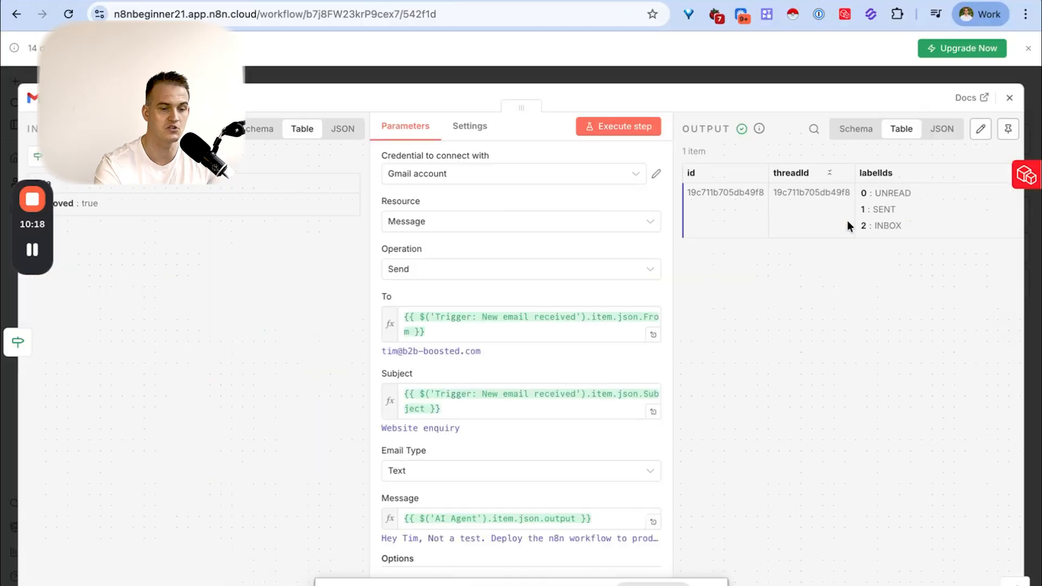
{"action": "left_click", "coordinate": [1009, 98]}
{"action": "key", "text": "super+t"}
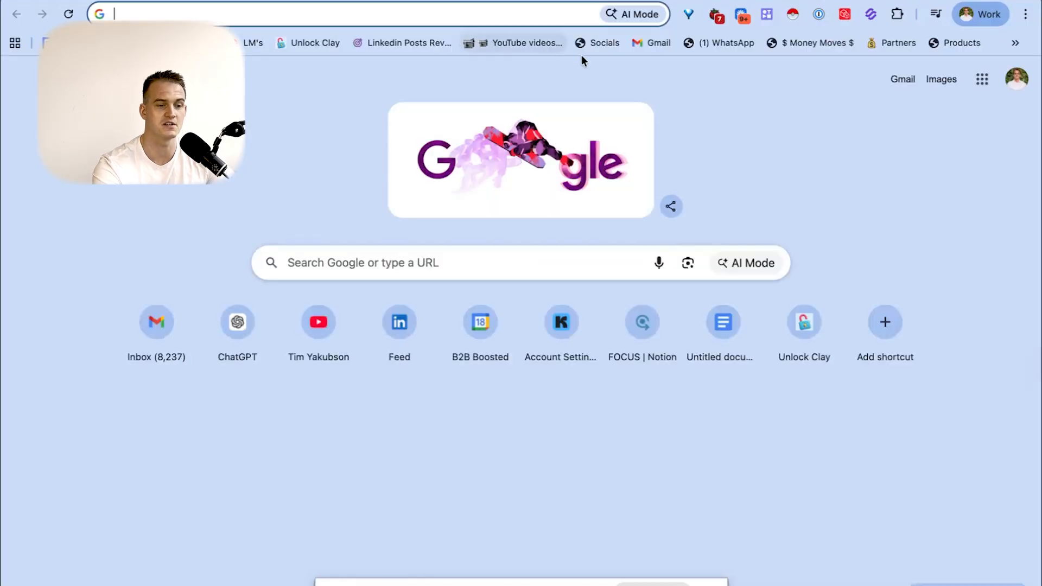
{"action": "left_click", "coordinate": [653, 44]}
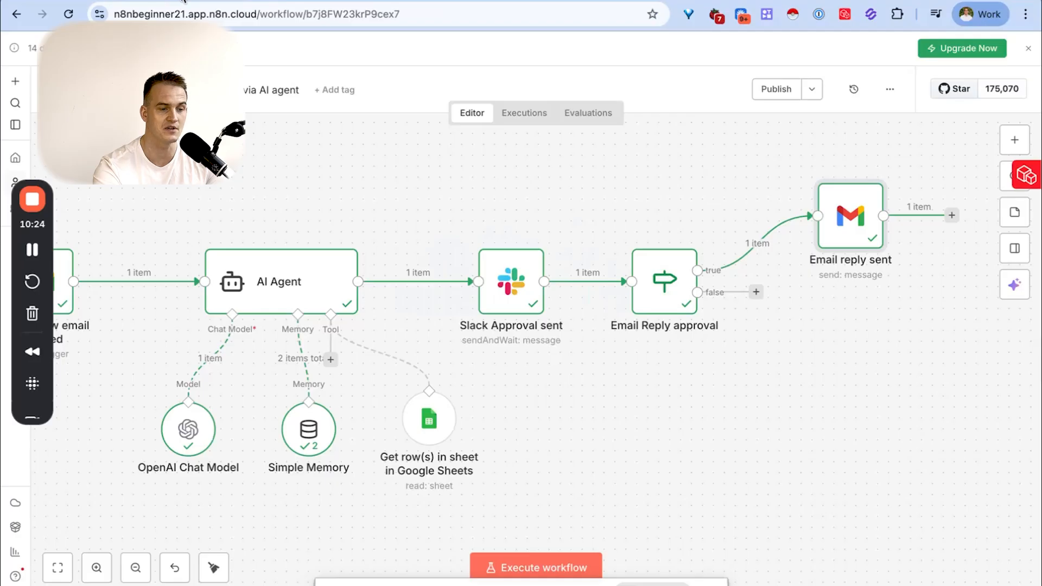
- View the latest run in the workflow's execution history and read the body of the received reply in Gmail
{"action": "left_click", "coordinate": [517, 114]}
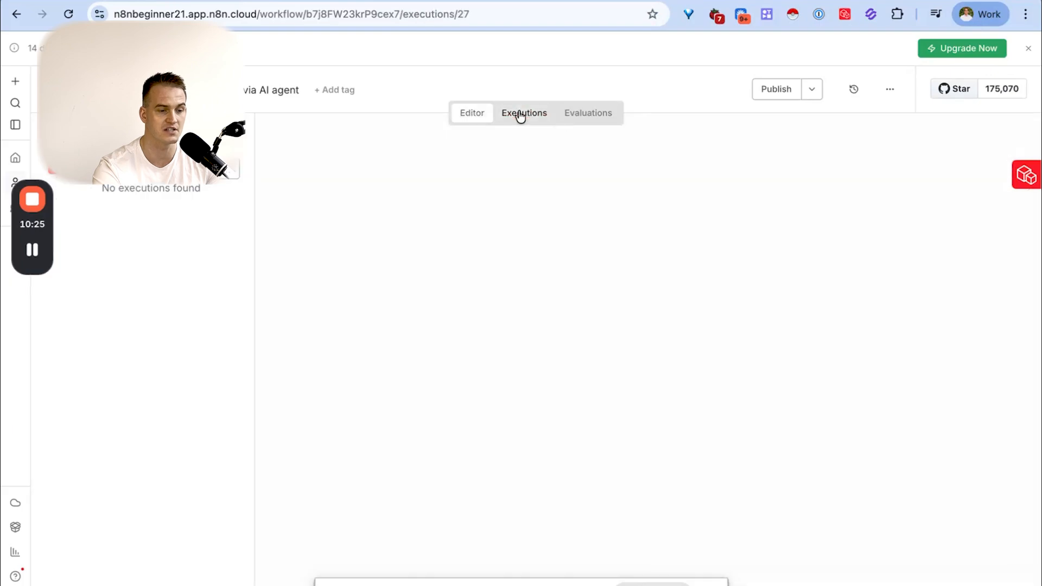
{"action": "left_click", "coordinate": [206, 220]}
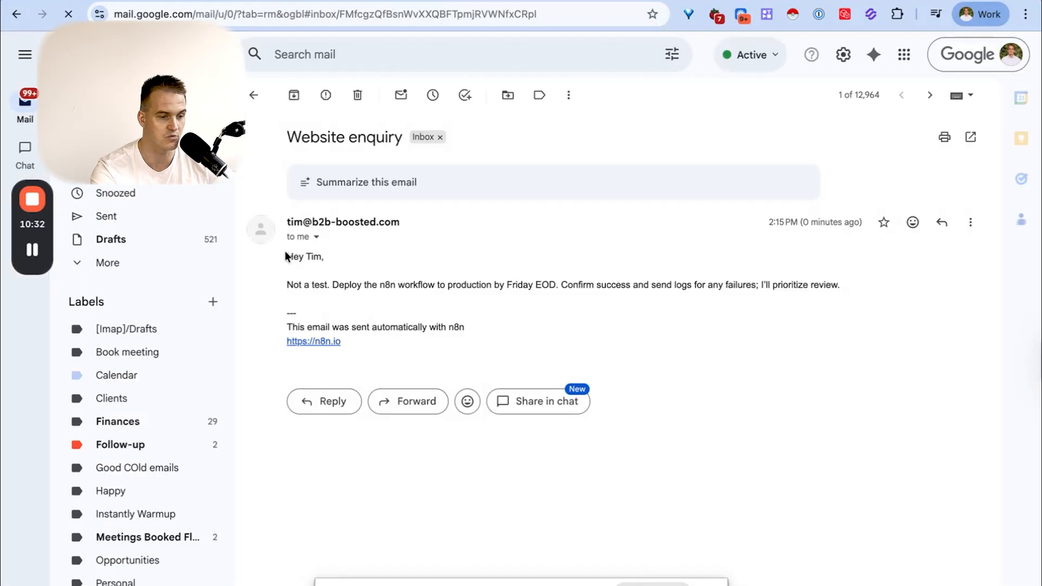
{"action": "left_click_drag", "start_coordinate": [288, 258], "coordinate": [488, 357]}
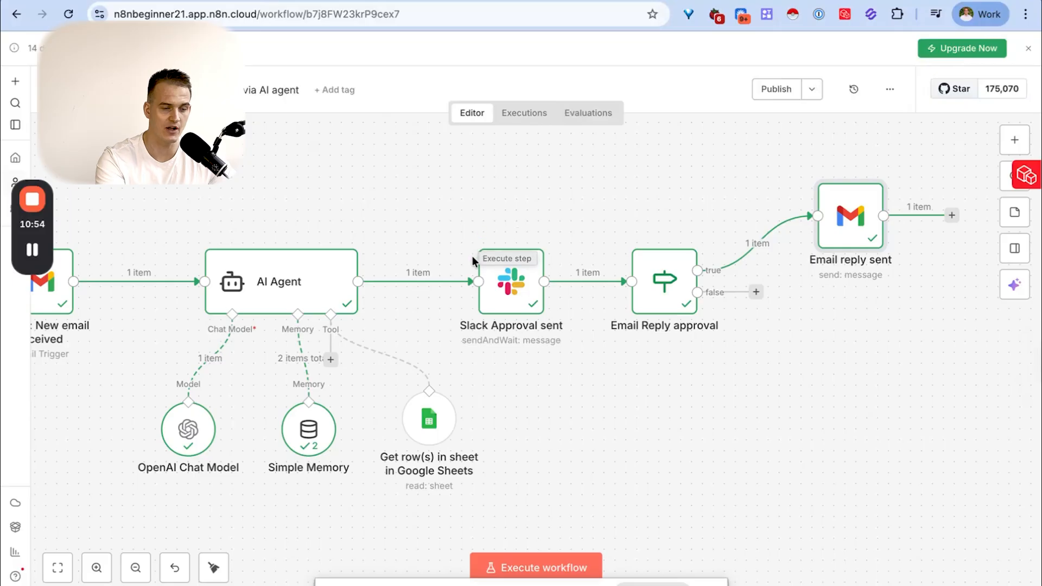
- Move the floating extension widget off the canvas tools and add a sticky note, placing it above the Gmail trigger
{"action": "scroll", "coordinate": [472, 257], "scroll_direction": "down", "scroll_amount": 2}
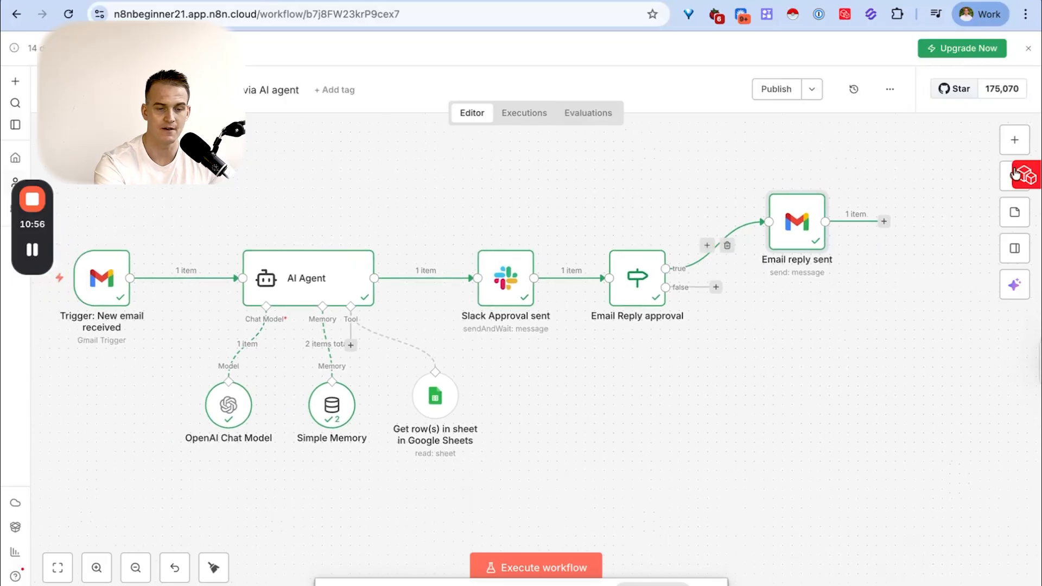
{"action": "left_click_drag", "start_coordinate": [1022, 175], "coordinate": [981, 449]}
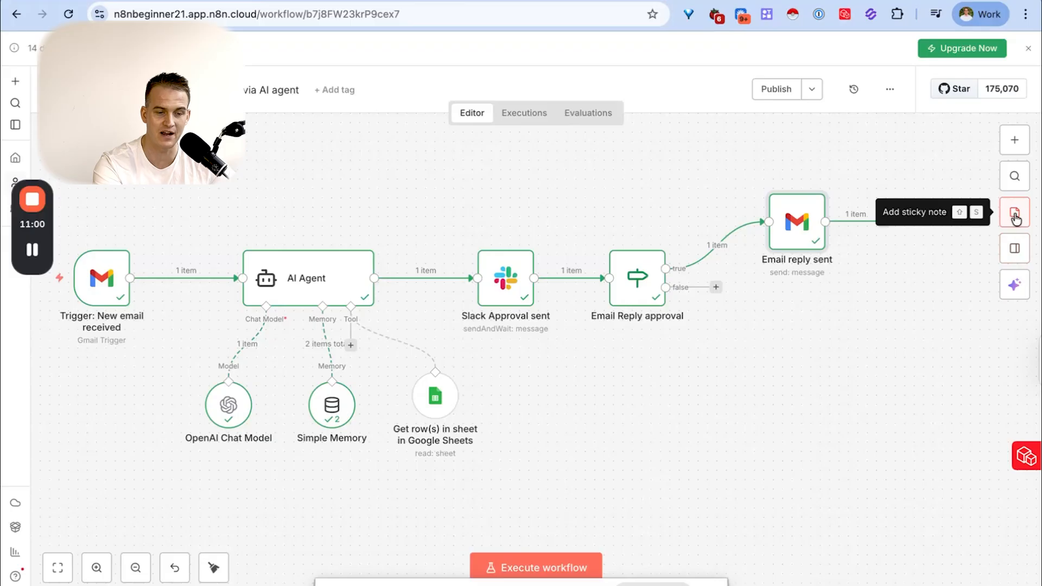
{"action": "left_click", "coordinate": [1017, 215]}
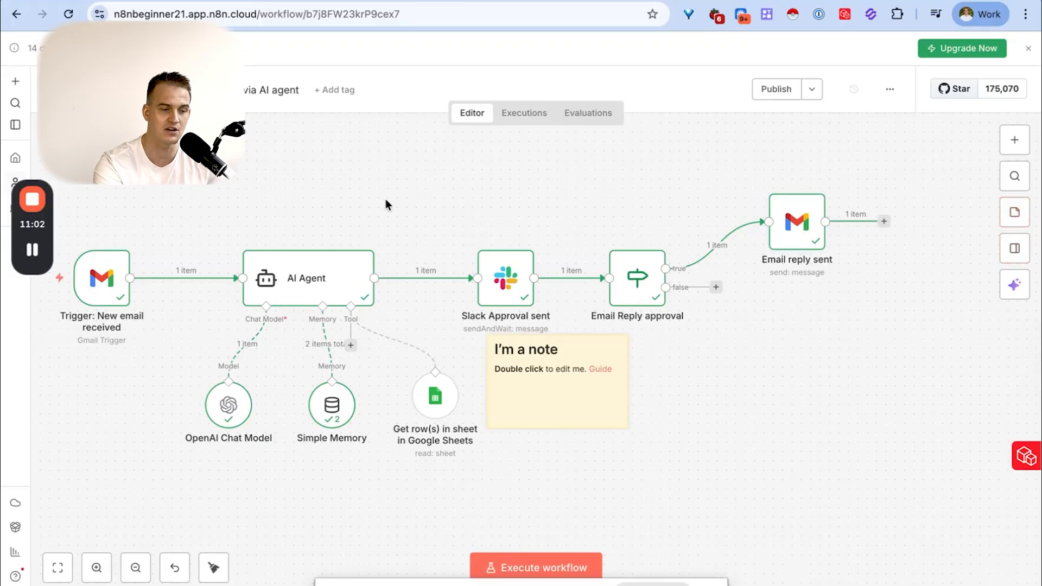
{"action": "left_click_drag", "start_coordinate": [587, 397], "coordinate": [718, 453]}
{"action": "scroll", "coordinate": [608, 305], "scroll_direction": "left", "scroll_amount": 1}
{"action": "scroll", "coordinate": [712, 388], "scroll_direction": "left", "scroll_amount": 2}
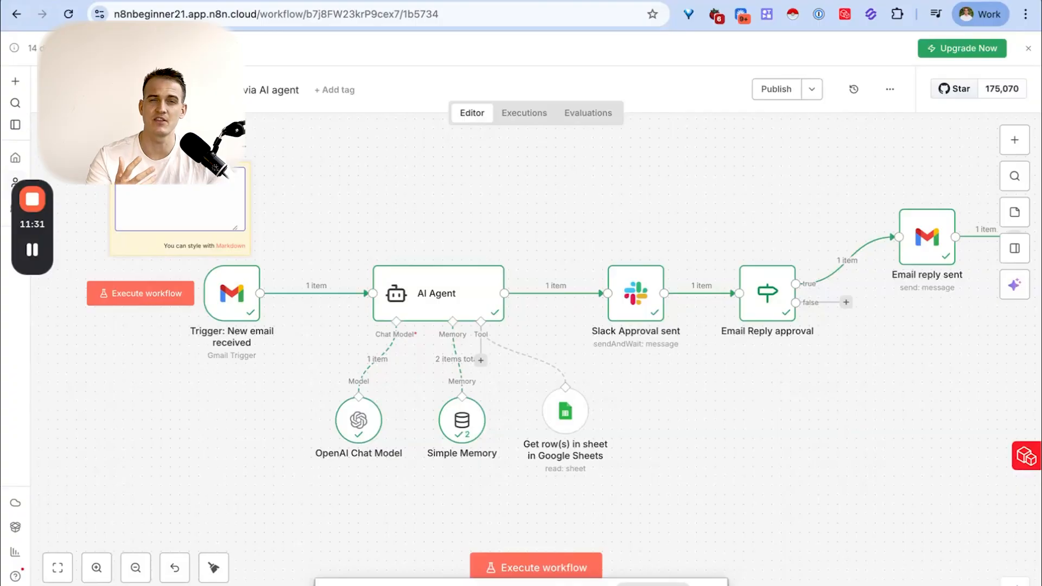
- Download the email-replying workflow as a JSON file
{"action": "left_click", "coordinate": [890, 92]}
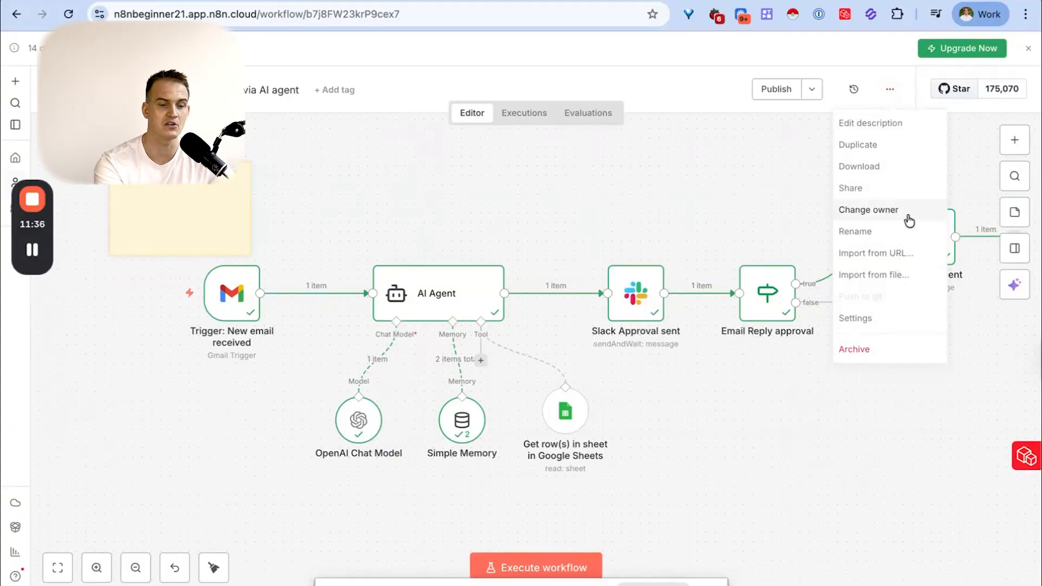
{"action": "left_click", "coordinate": [873, 167]}
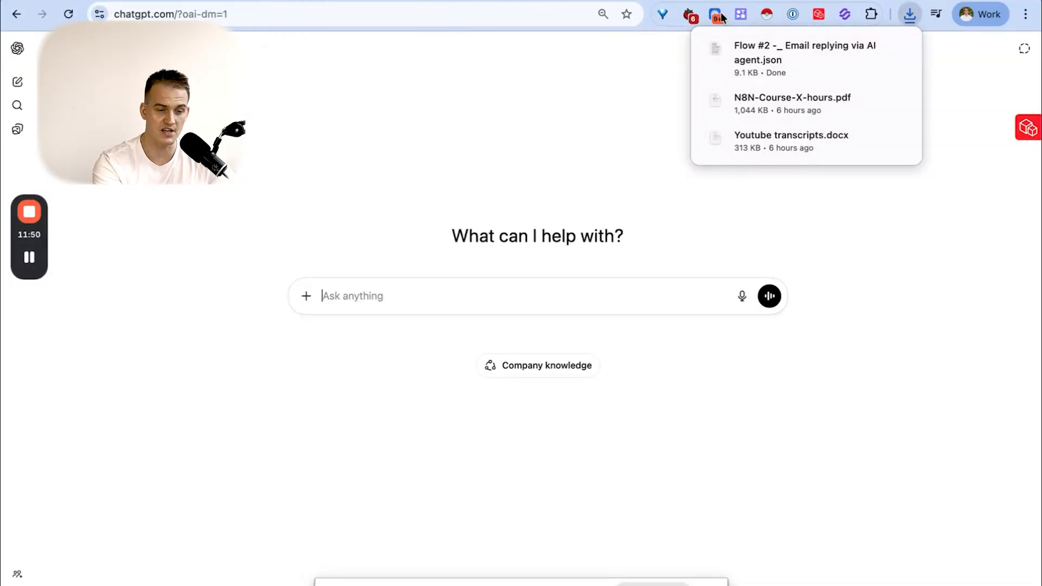
- Attach the exported workflow JSON and submit the prompt "turn this json into a markdown sticky note text that i can paste to document the flow"
{"action": "left_click_drag", "start_coordinate": [787, 54], "coordinate": [432, 290]}
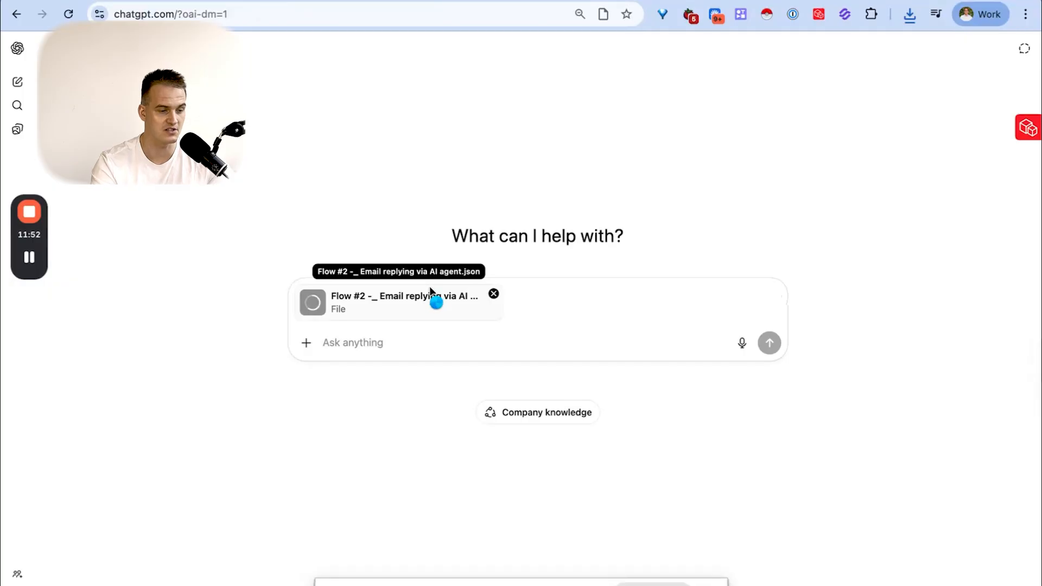
{"action": "type", "text": "turn this "}
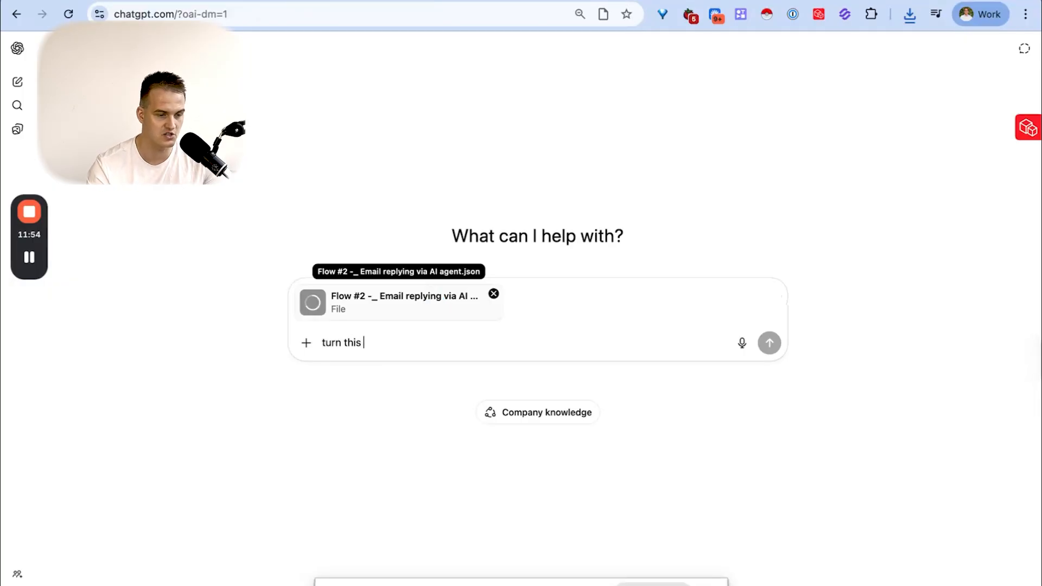
{"action": "type", "text": "json into a markdo"}
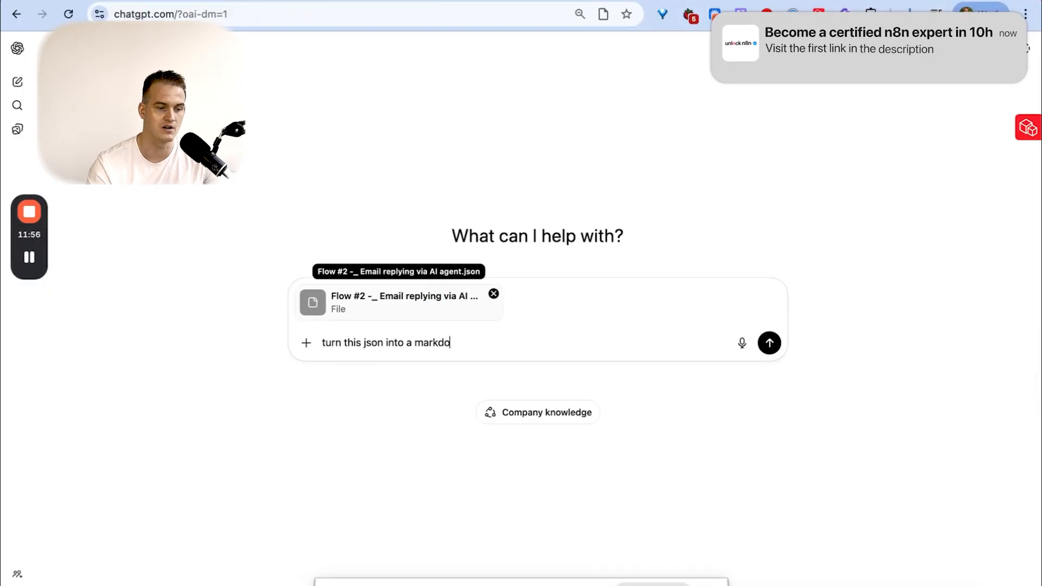
{"action": "type", "text": "wn sticky note text thati"}
{"action": "key", "text": "BackSpace"}
{"action": "type", "text": "i can paste to document"}
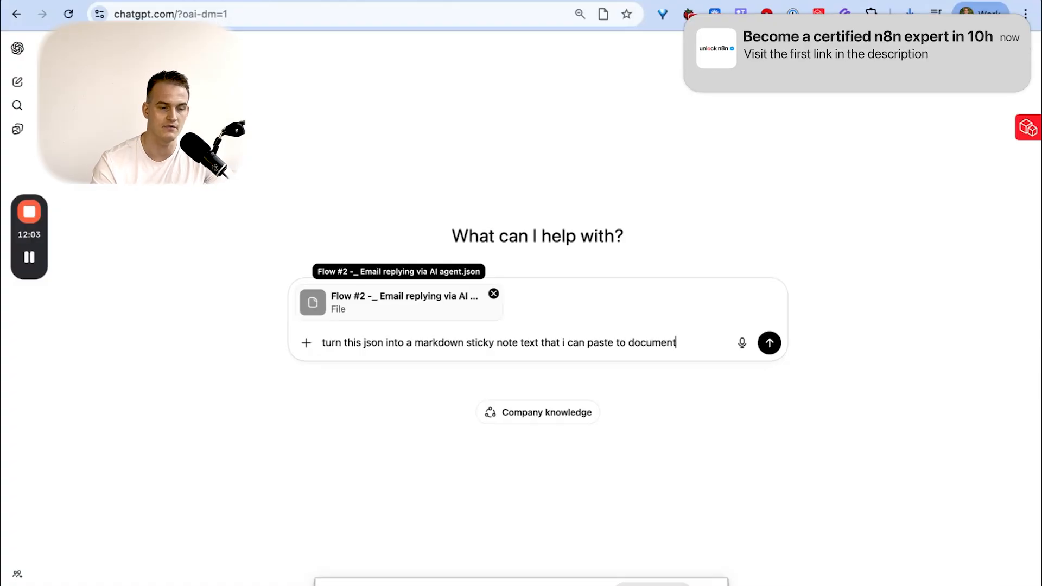
{"action": "type", "text": " the flow"}
{"action": "key", "text": "Return"}
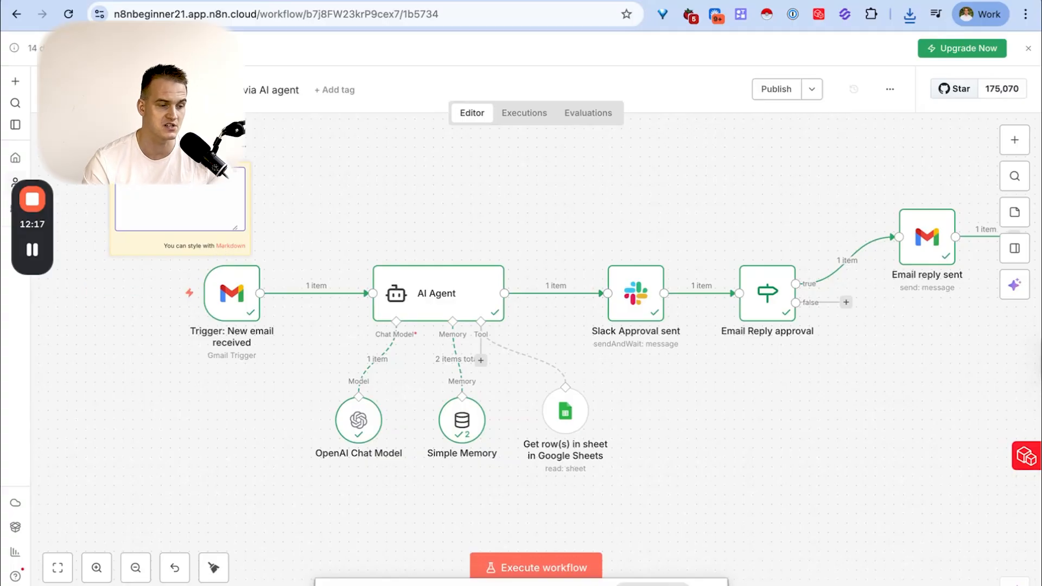
- Clear all text from the sticky note above the Gmail trigger and return to the ChatGPT conversation
{"action": "type", "text": "dffa"}
{"action": "key", "text": "super+a"}
{"action": "key", "text": "BackSpace"}
{"action": "key", "text": "ctrl+Tab"}
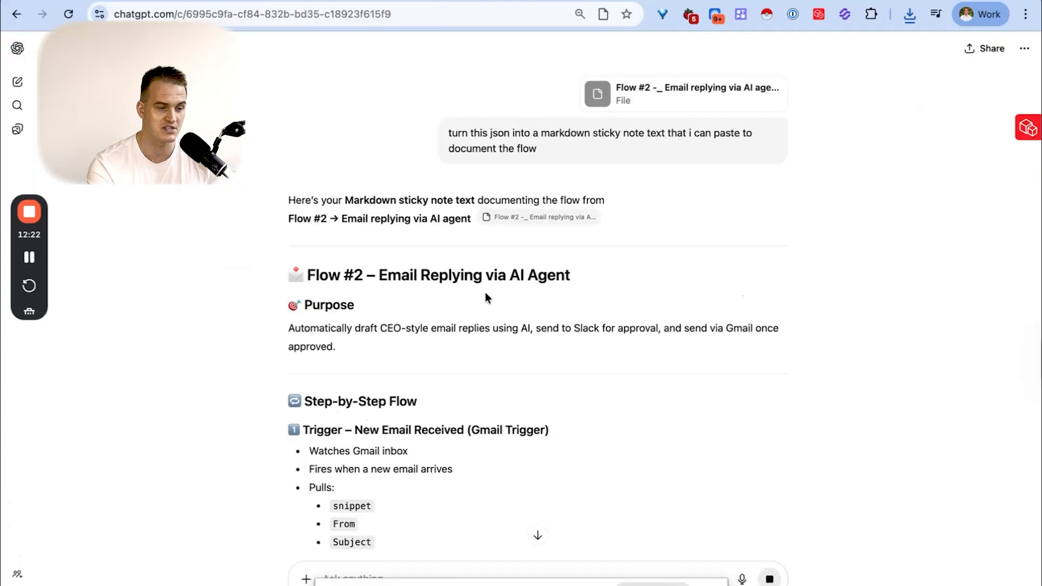
- Select and copy the generated Markdown documentation, starting from the "Flow #2 – Email Replying via AI Agent" heading
{"action": "scroll", "coordinate": [485, 292], "scroll_direction": "down", "scroll_amount": 3}
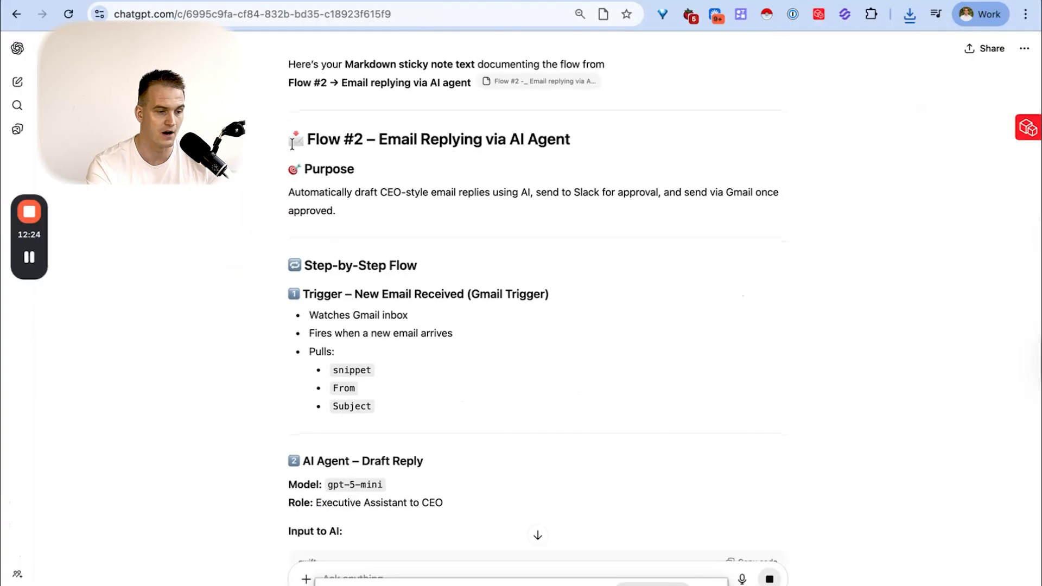
{"action": "left_click_drag", "start_coordinate": [287, 139], "coordinate": [512, 402]}
{"action": "scroll", "coordinate": [431, 209], "scroll_direction": "down", "scroll_amount": 15}
{"action": "scroll", "coordinate": [433, 222], "scroll_direction": "down", "scroll_amount": 20}
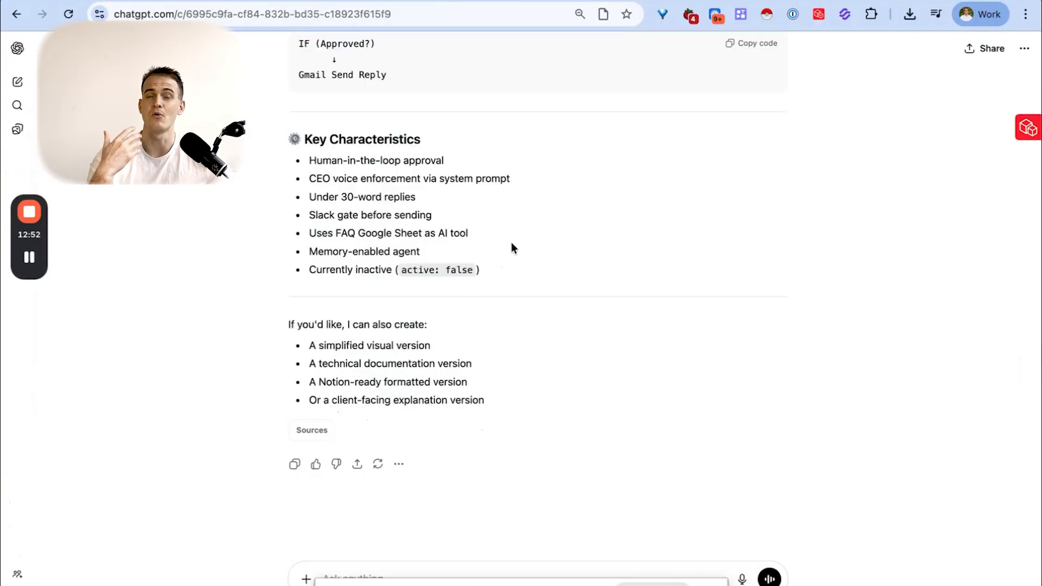
{"action": "scroll", "coordinate": [525, 266], "scroll_direction": "up", "scroll_amount": 20}
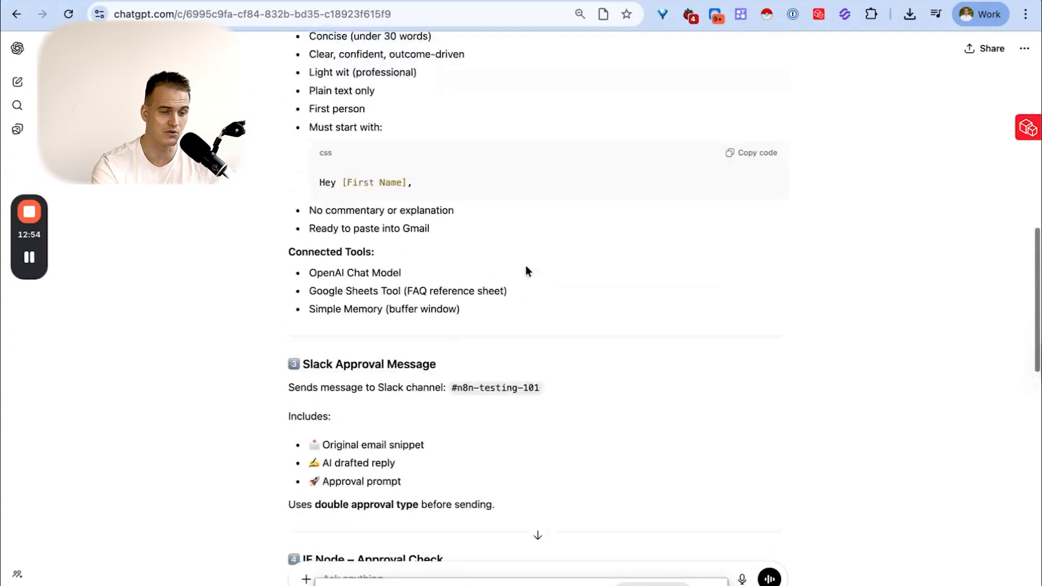
- Put the copied documentation into the n8n sticky note, enlarge the note and place it beside the Gmail trigger, ahead of the flow
{"action": "left_click", "coordinate": [162, 1]}
{"action": "left_click_drag", "start_coordinate": [213, 206], "coordinate": [168, 191]}
{"action": "left_click_drag", "start_coordinate": [195, 238], "coordinate": [436, 555]}
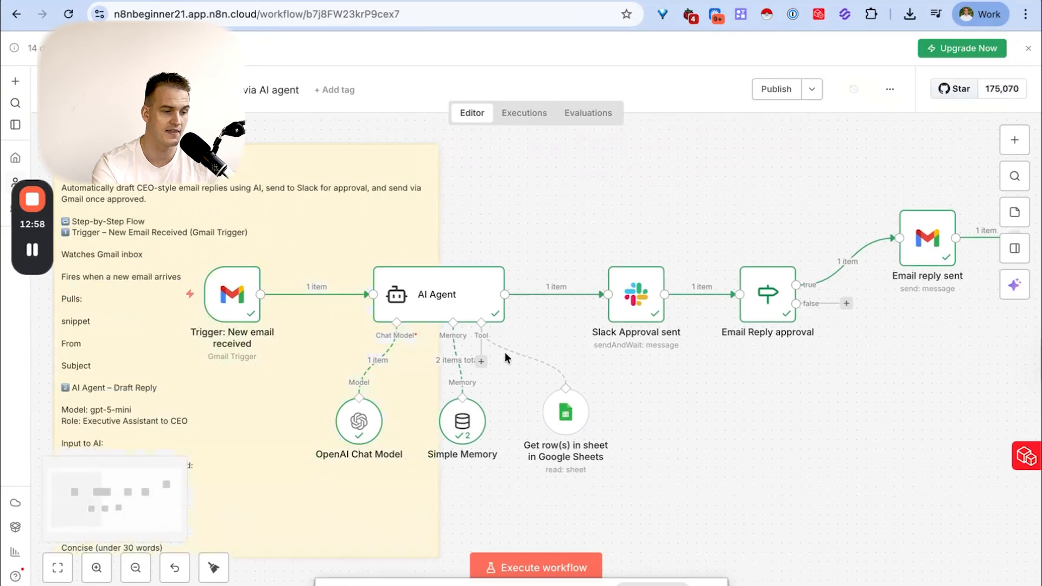
{"action": "scroll", "coordinate": [531, 331], "scroll_direction": "left", "scroll_amount": 3}
{"action": "scroll", "coordinate": [556, 301], "scroll_direction": "left", "scroll_amount": 3}
{"action": "left_click_drag", "start_coordinate": [481, 225], "coordinate": [251, 240]}
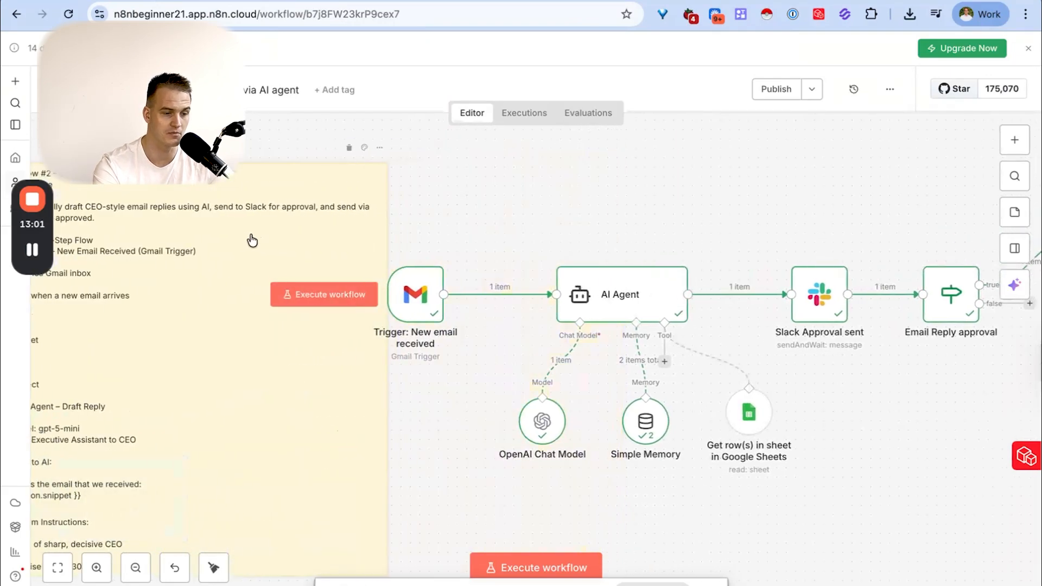
- Extend the documentation sticky note downward so that it fits the whole pasted text
{"action": "scroll", "coordinate": [260, 242], "scroll_direction": "left", "scroll_amount": 9}
{"action": "scroll", "coordinate": [344, 263], "scroll_direction": "down", "scroll_amount": 6}
{"action": "scroll", "coordinate": [344, 263], "scroll_direction": "down", "scroll_amount": 2}
{"action": "left_click_drag", "start_coordinate": [333, 327], "coordinate": [305, 532]}
{"action": "scroll", "coordinate": [347, 442], "scroll_direction": "down", "scroll_amount": 8}
{"action": "left_click_drag", "start_coordinate": [356, 329], "coordinate": [355, 583]}
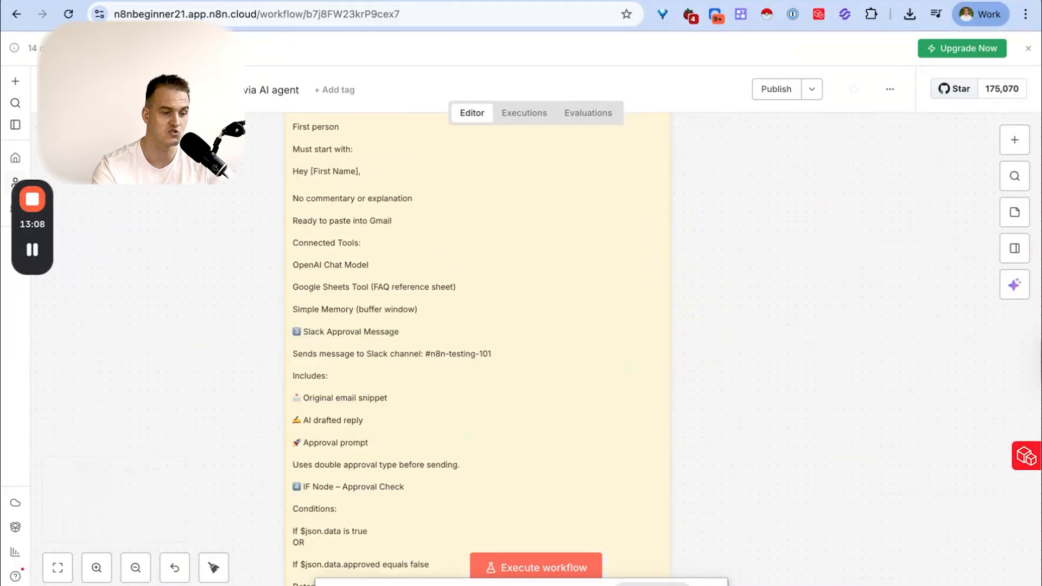
{"action": "scroll", "coordinate": [433, 304], "scroll_direction": "down", "scroll_amount": 7}
{"action": "scroll", "coordinate": [433, 301], "scroll_direction": "right", "scroll_amount": 14}
{"action": "scroll", "coordinate": [426, 301], "scroll_direction": "up", "scroll_amount": 4}
{"action": "scroll", "coordinate": [420, 297], "scroll_direction": "down", "scroll_amount": 6}
{"action": "scroll", "coordinate": [419, 298], "scroll_direction": "up", "scroll_amount": 4}
{"action": "scroll", "coordinate": [419, 302], "scroll_direction": "up", "scroll_amount": 5}
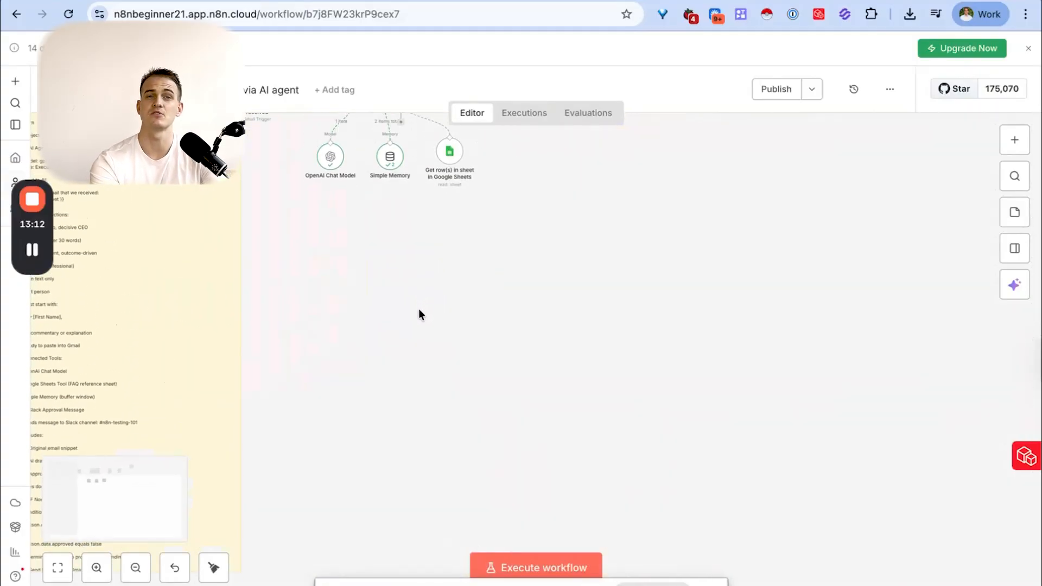
- Add a second sticky note, place it behind the Email reply sent node and enlarge it to frame the node
{"action": "scroll", "coordinate": [419, 316], "scroll_direction": "up", "scroll_amount": 2}
{"action": "scroll", "coordinate": [568, 287], "scroll_direction": "up", "scroll_amount": 5}
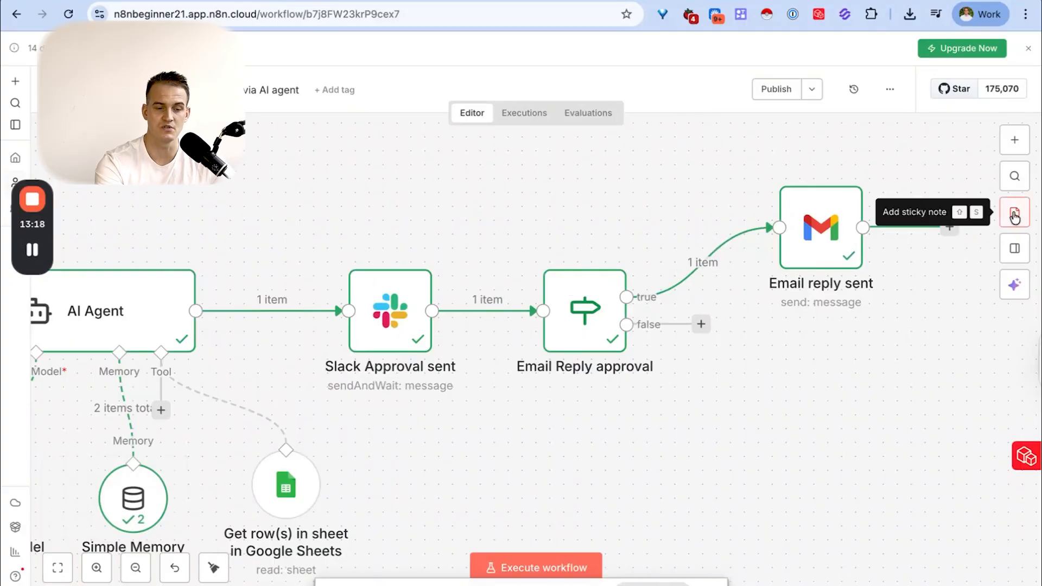
{"action": "left_click", "coordinate": [1014, 215]}
{"action": "left_click_drag", "start_coordinate": [561, 430], "coordinate": [803, 280]}
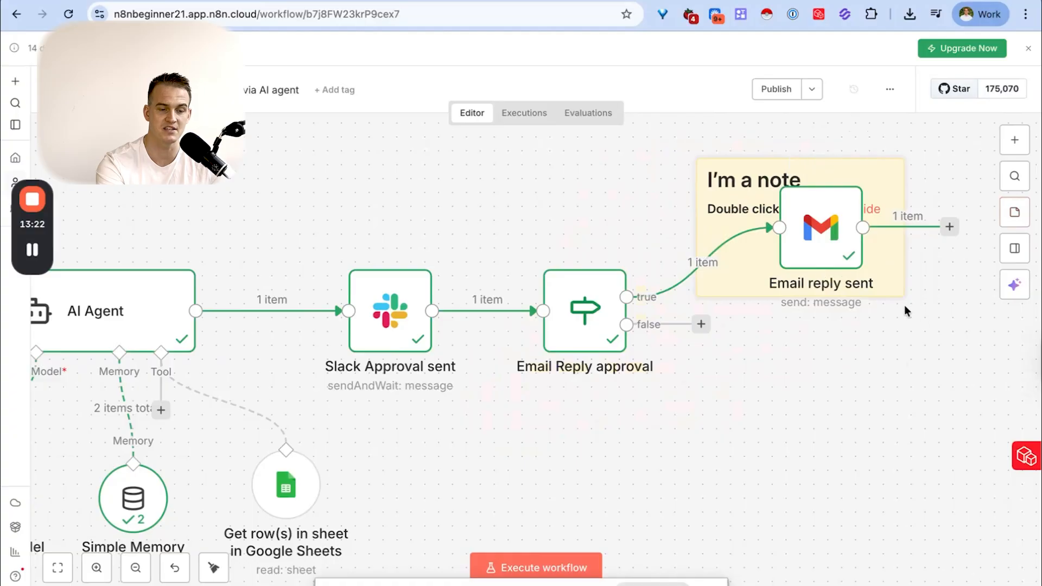
{"action": "left_click_drag", "start_coordinate": [900, 293], "coordinate": [1001, 520]}
{"action": "scroll", "coordinate": [816, 379], "scroll_direction": "right", "scroll_amount": 1}
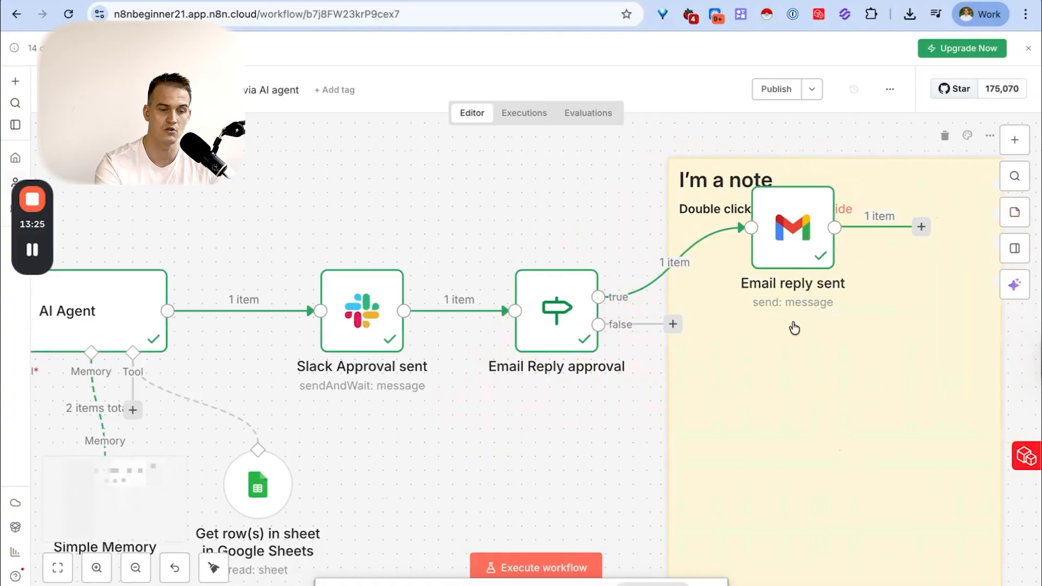
- Replace the new sticky note's text with "Stuck!!!" and change the note's color to purple
{"action": "double_click", "coordinate": [716, 178]}
{"action": "key", "text": "super+a"}
{"action": "type", "text": "Stuck!!"}
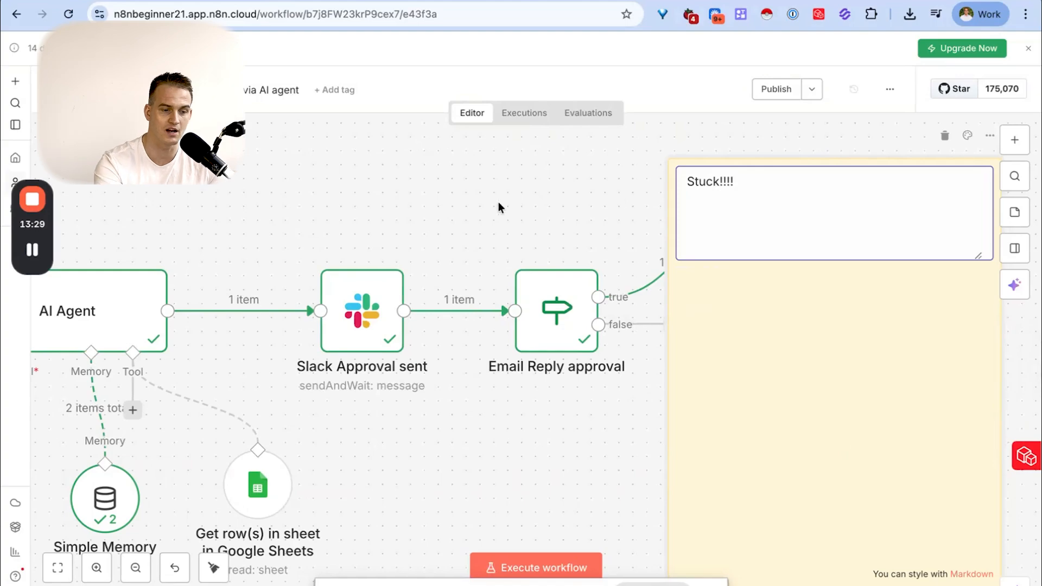
{"action": "left_click", "coordinate": [510, 174]}
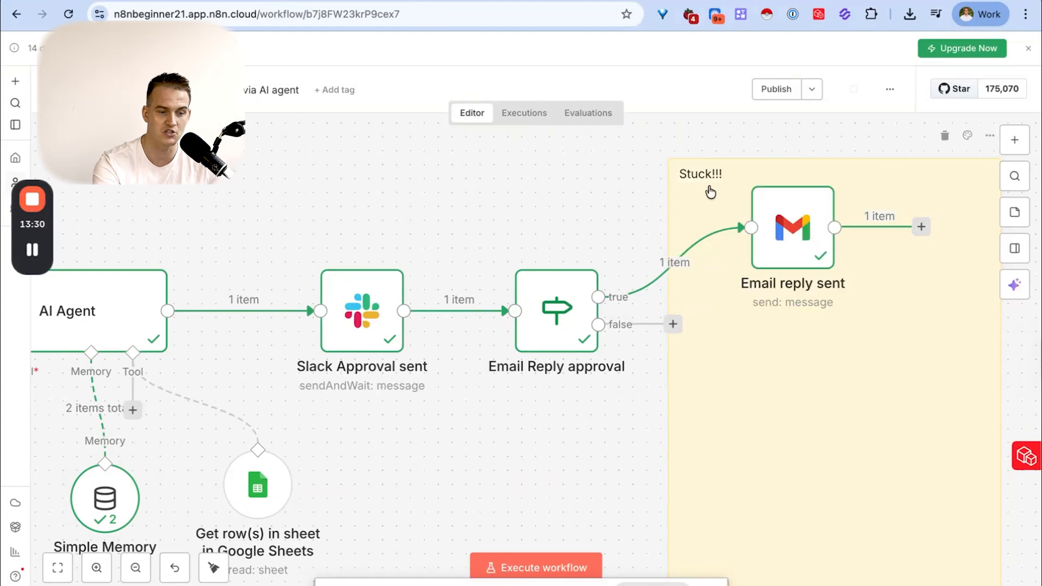
{"action": "left_click", "coordinate": [966, 136]}
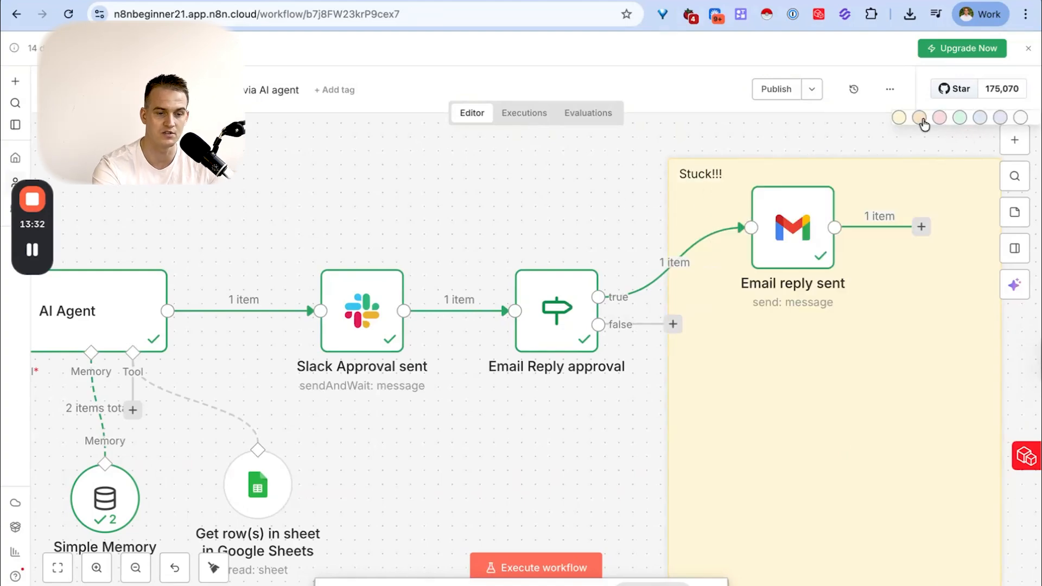
{"action": "left_click", "coordinate": [1002, 120]}
{"action": "scroll", "coordinate": [781, 395], "scroll_direction": "right", "scroll_amount": 3}
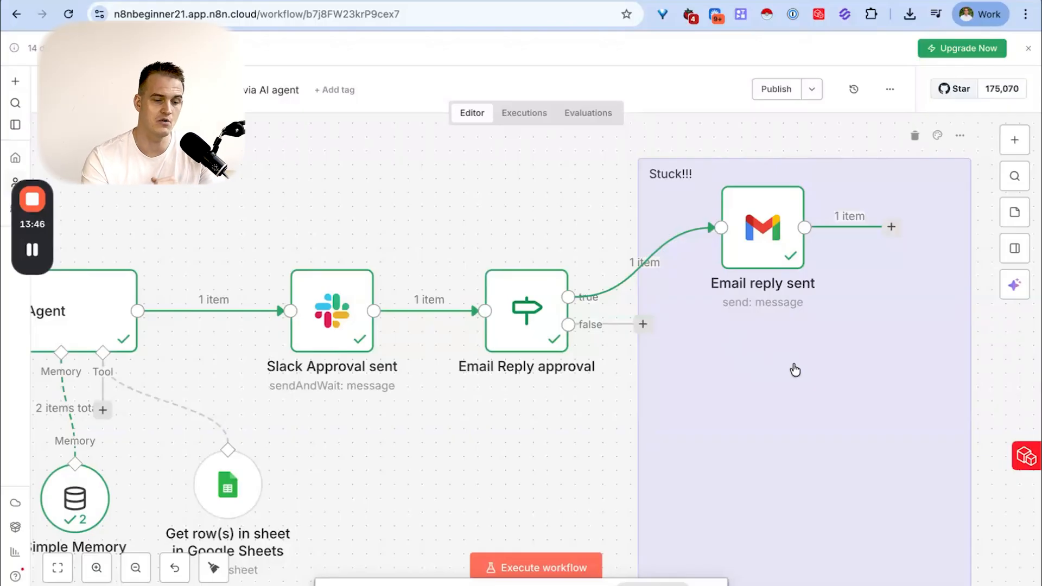
- Publish the workflow under its default version name and dismiss all three Production Checklist suggestions
{"action": "scroll", "coordinate": [795, 370], "scroll_direction": "up", "scroll_amount": 2}
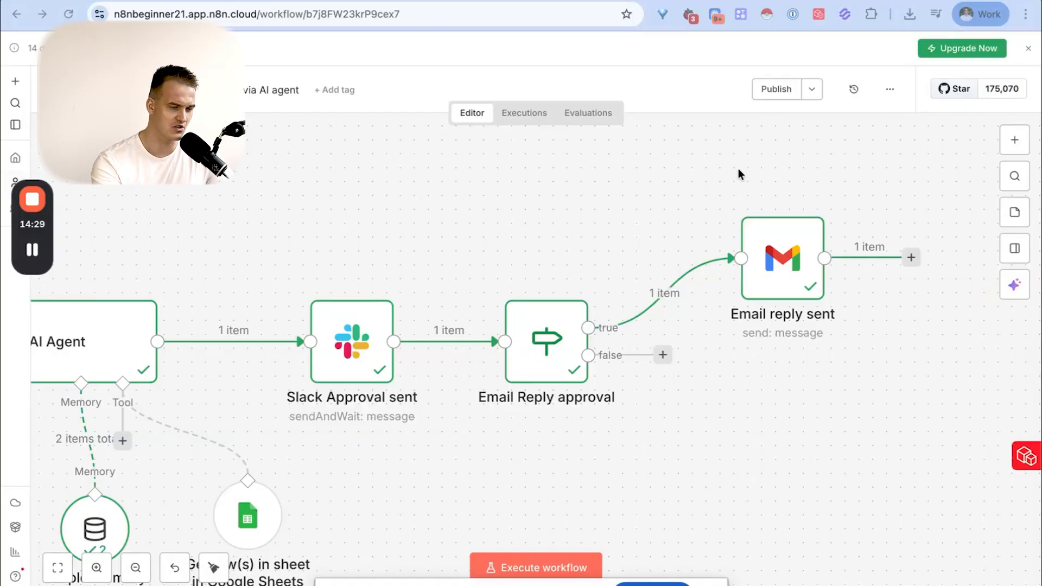
{"action": "left_click", "coordinate": [787, 94]}
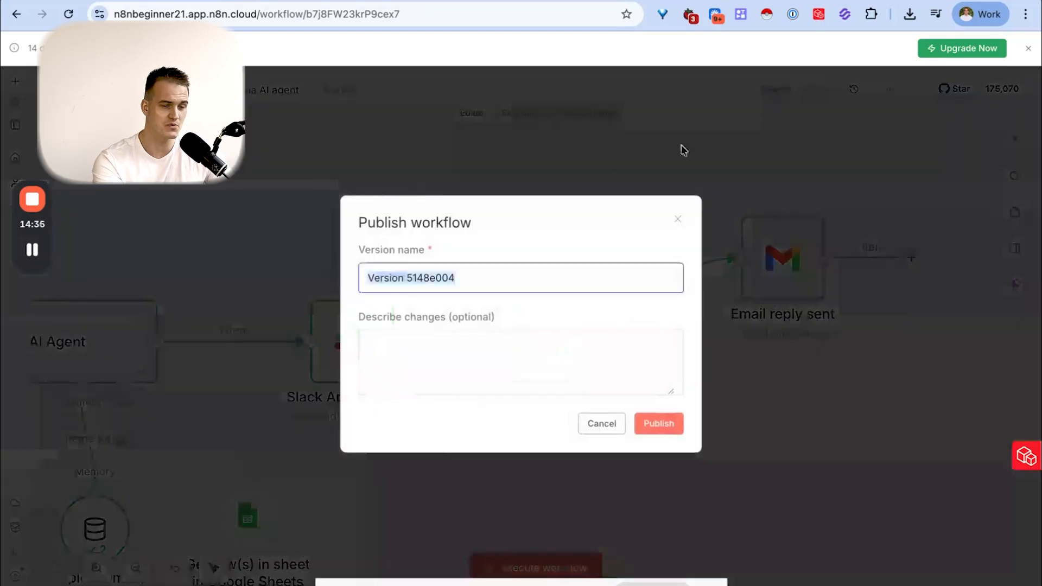
{"action": "left_click", "coordinate": [663, 428]}
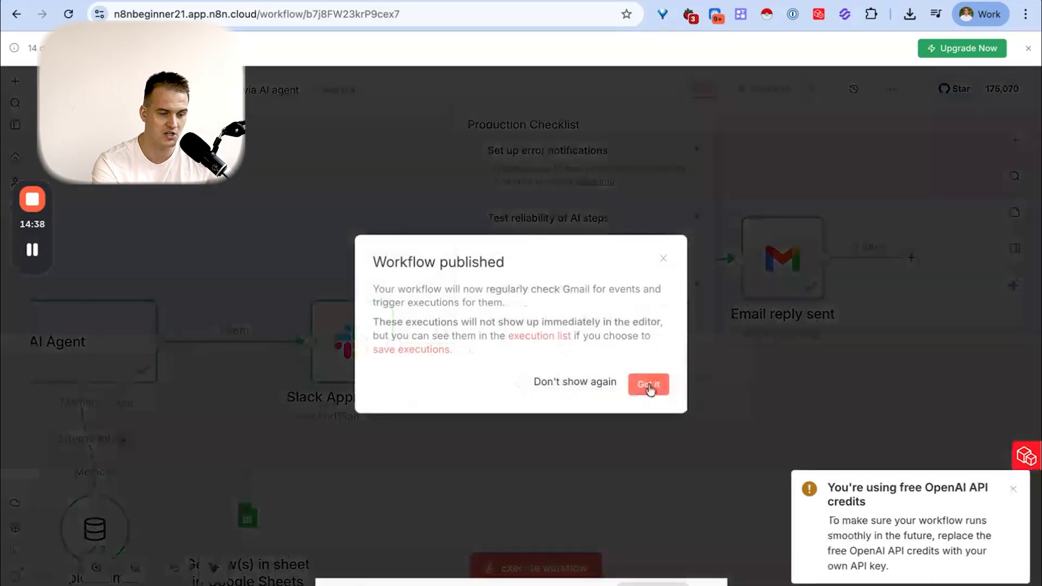
{"action": "left_click", "coordinate": [649, 385]}
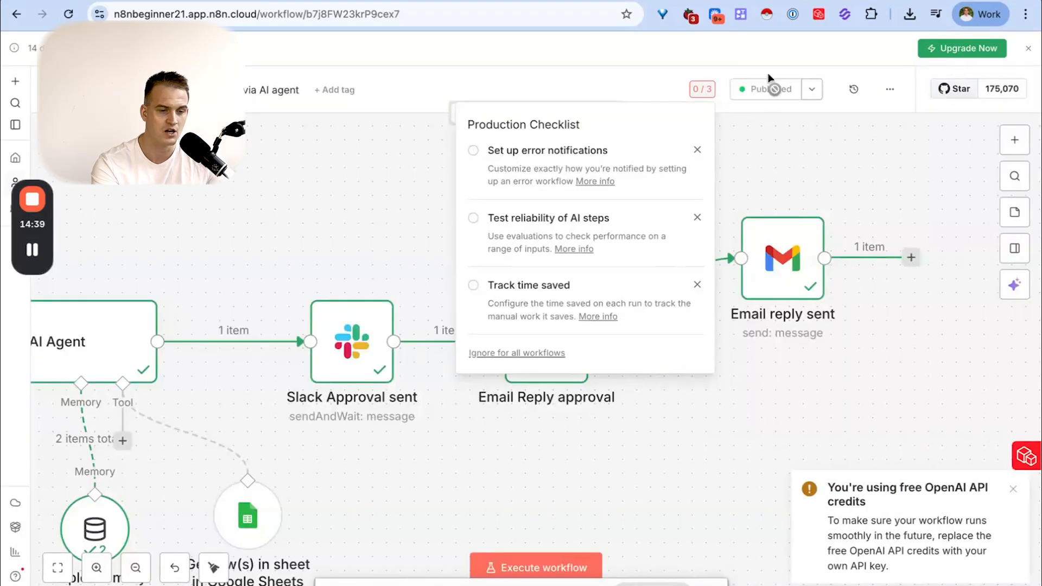
{"action": "left_click", "coordinate": [695, 151]}
{"action": "left_click", "coordinate": [697, 218]}
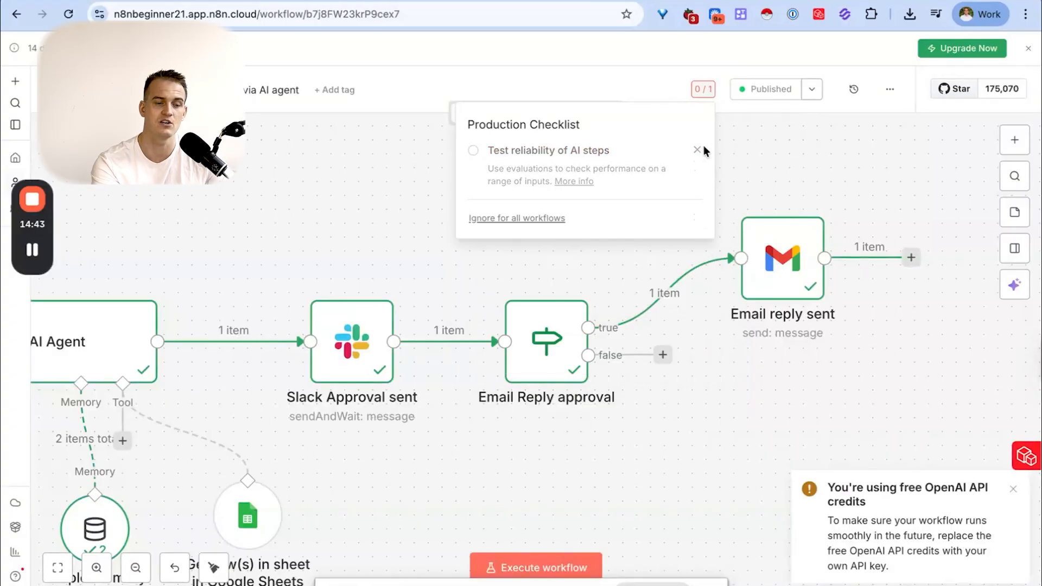
{"action": "left_click", "coordinate": [697, 149]}
- Unpublish the workflow's current version
{"action": "left_click", "coordinate": [810, 91]}
{"action": "left_click", "coordinate": [760, 156]}
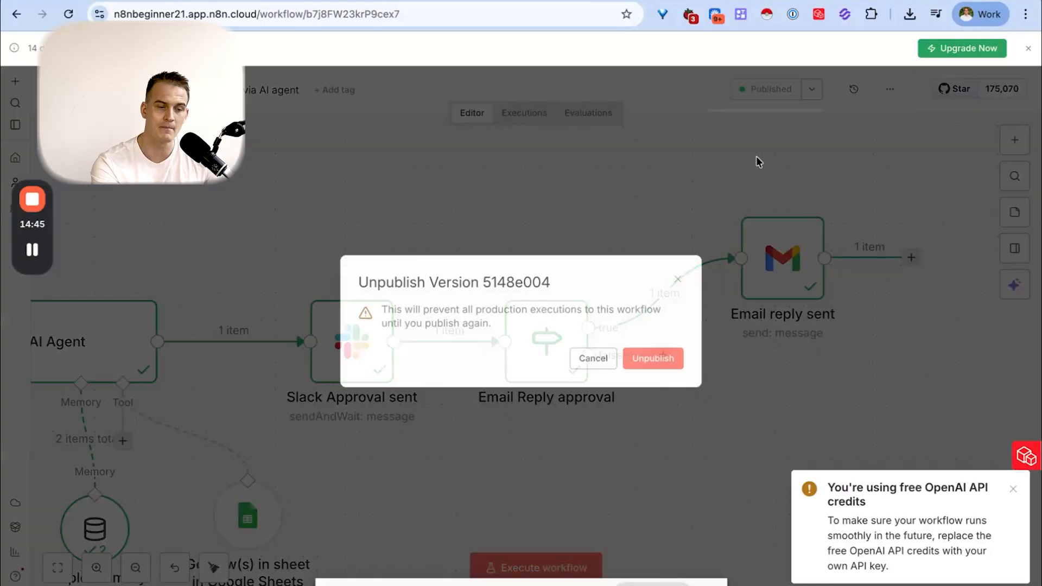
{"action": "left_click", "coordinate": [654, 361]}
{"action": "key", "text": "ctrl+Right"}
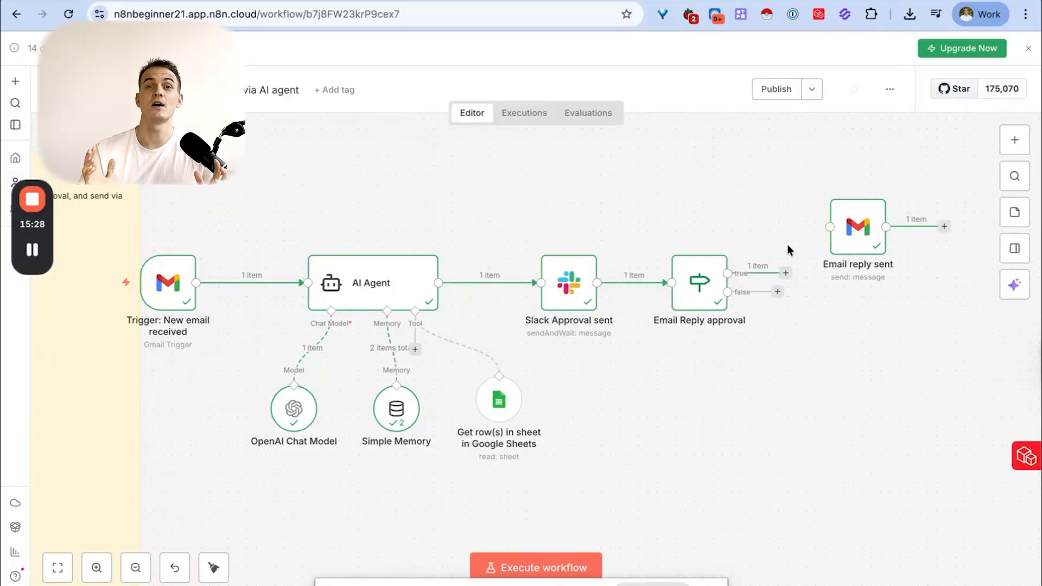
- Delete the connection between Email Reply approval and the Email reply sent node, and move that node away above the flow
{"action": "left_click_drag", "start_coordinate": [862, 239], "coordinate": [885, 358]}
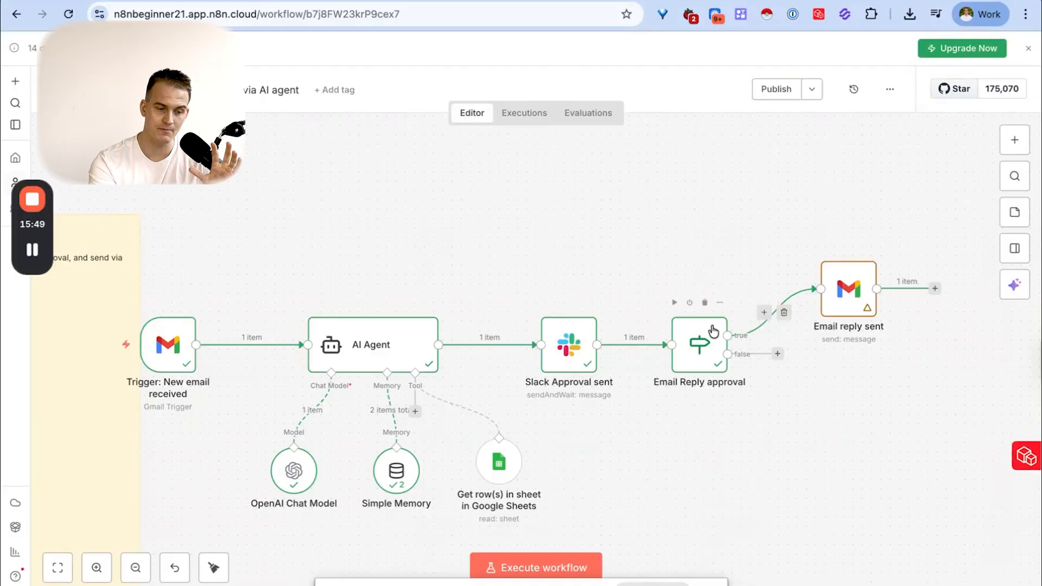
{"action": "left_click", "coordinate": [783, 312]}
{"action": "left_click_drag", "start_coordinate": [853, 290], "coordinate": [806, 168]}
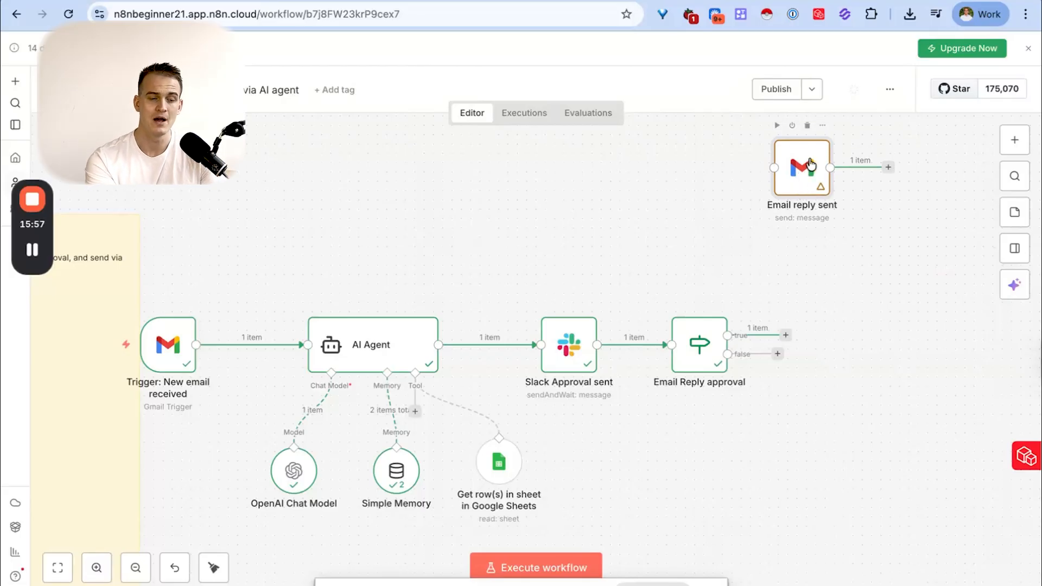
- Deactivate the detached Email reply sent node and reposition it above the flow
{"action": "right_click", "coordinate": [808, 171]}
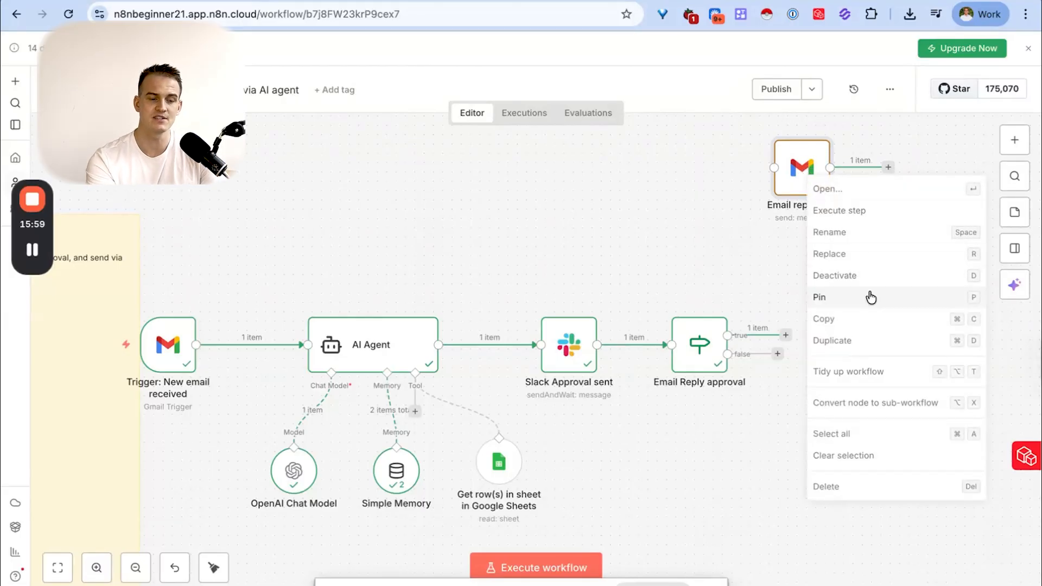
{"action": "key", "text": "d"}
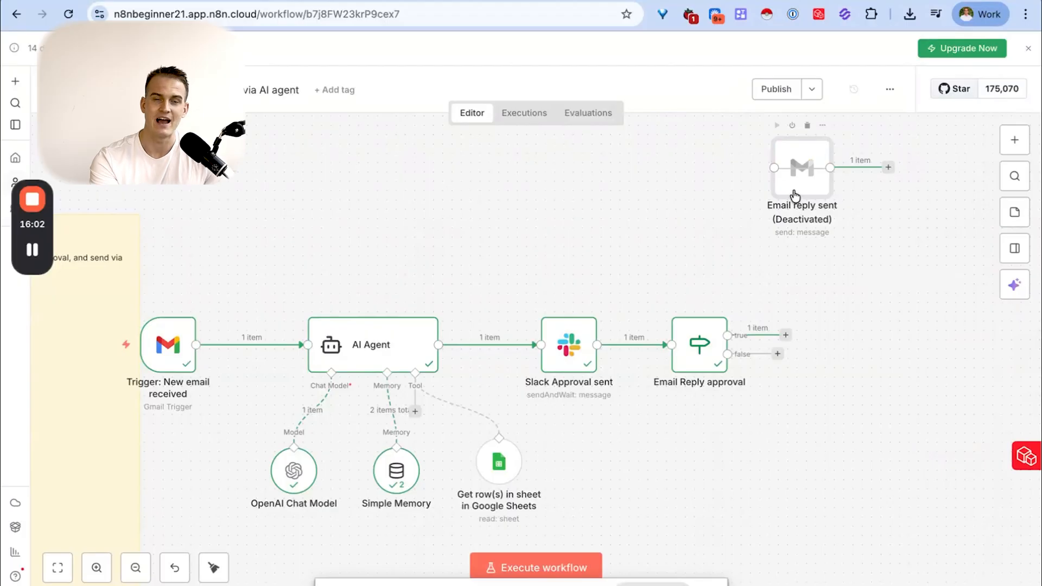
{"action": "left_click_drag", "start_coordinate": [804, 179], "coordinate": [794, 207]}
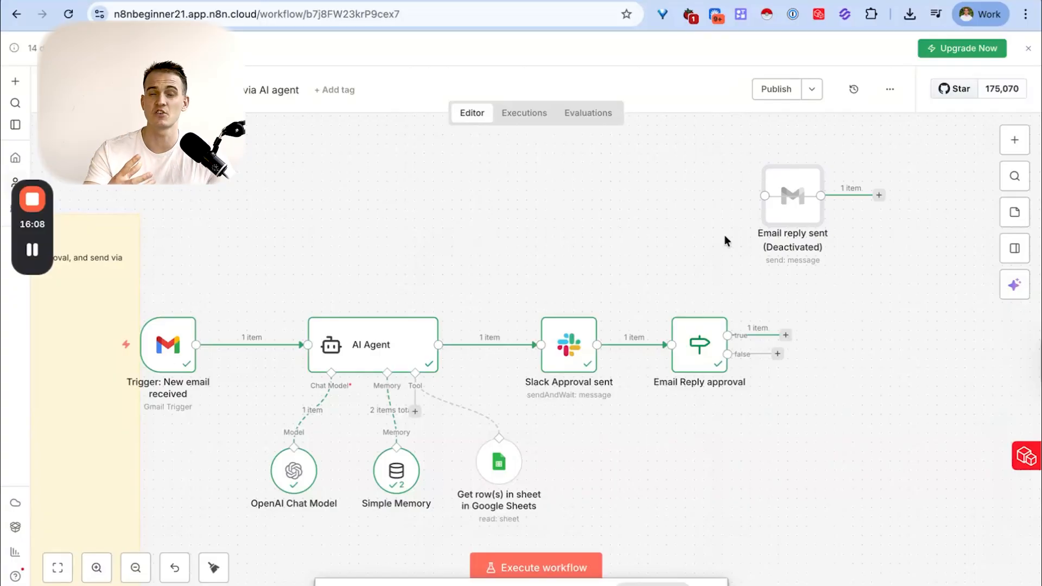
{"action": "left_click_drag", "start_coordinate": [793, 196], "coordinate": [822, 206]}
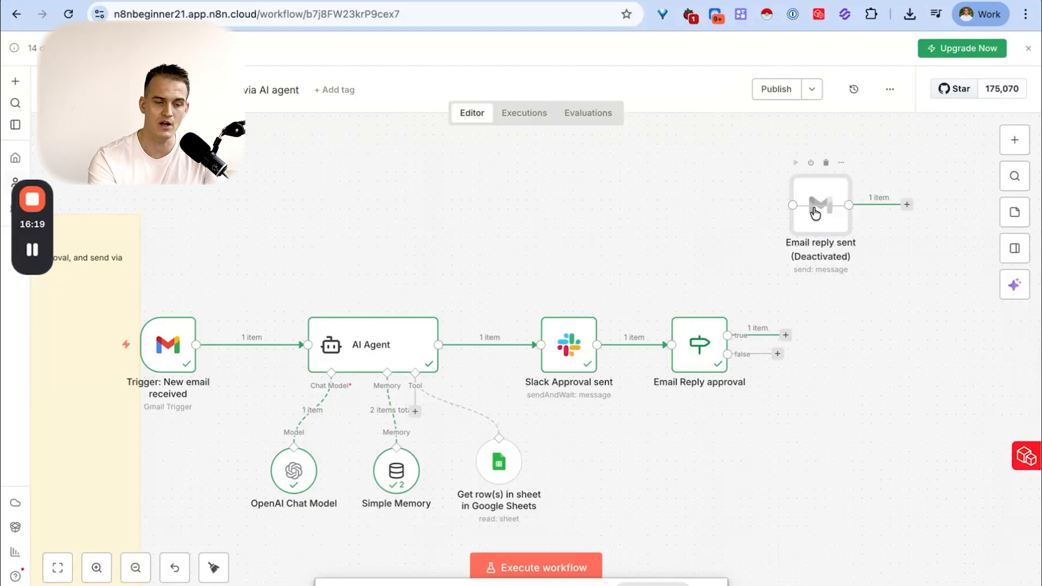
- Reactivate the Email reply sent node, move it back beside the flow and connect it to Email Reply approval's true output
{"action": "right_click", "coordinate": [815, 213]}
{"action": "left_click", "coordinate": [864, 320]}
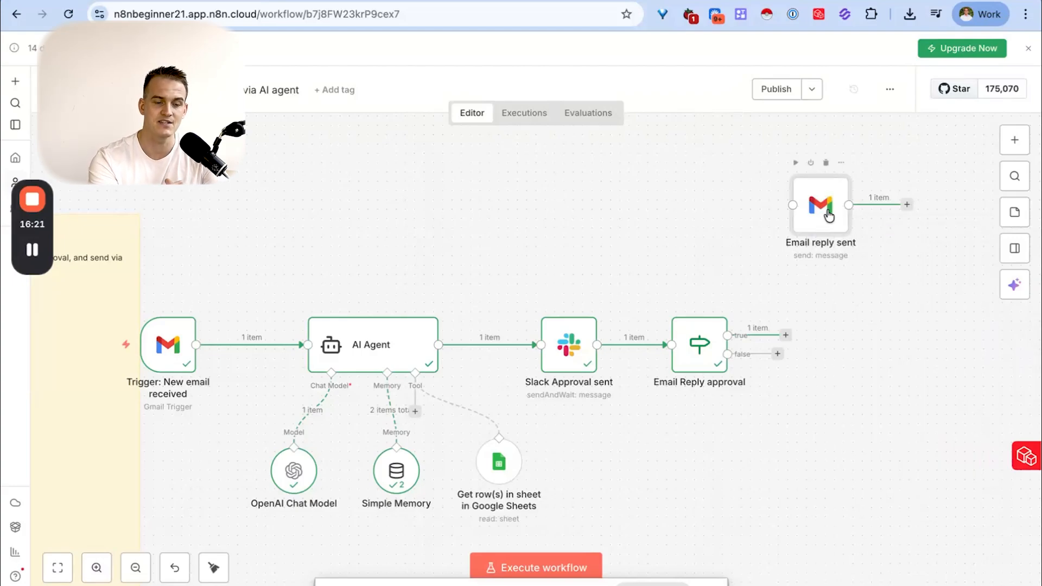
{"action": "left_click_drag", "start_coordinate": [830, 216], "coordinate": [858, 353]}
{"action": "left_click_drag", "start_coordinate": [728, 335], "coordinate": [859, 297]}
{"action": "right_click", "coordinate": [858, 299]}
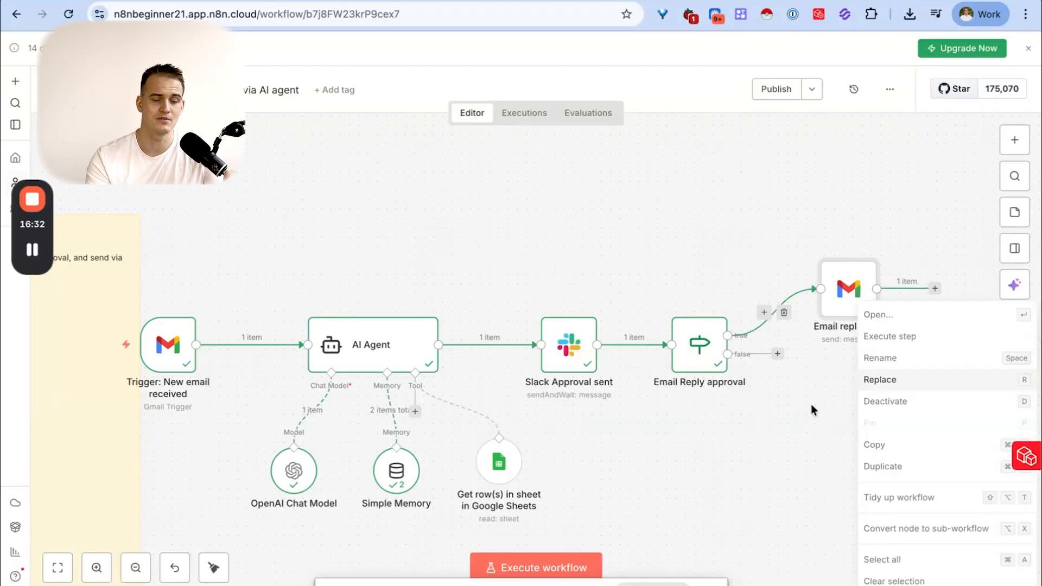
- Dismiss the node options and move the Email reply sent node slightly higher above the flow
{"action": "left_click", "coordinate": [839, 191]}
{"action": "left_click_drag", "start_coordinate": [841, 288], "coordinate": [830, 261]}
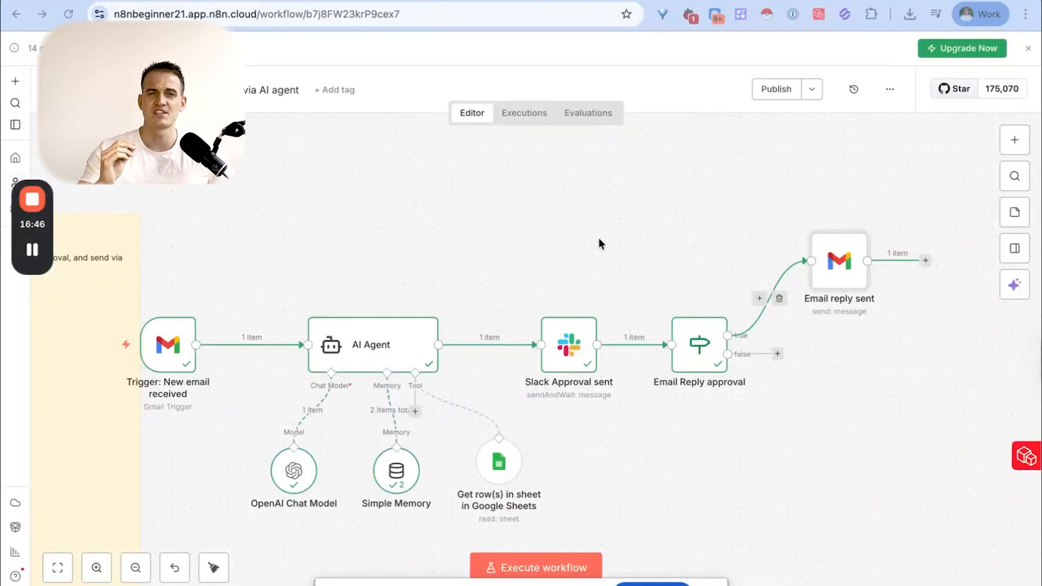
- Open the n8n AI assistant and send it the build request "i am stuck in this flow. help!"
{"action": "left_click", "coordinate": [1018, 287]}
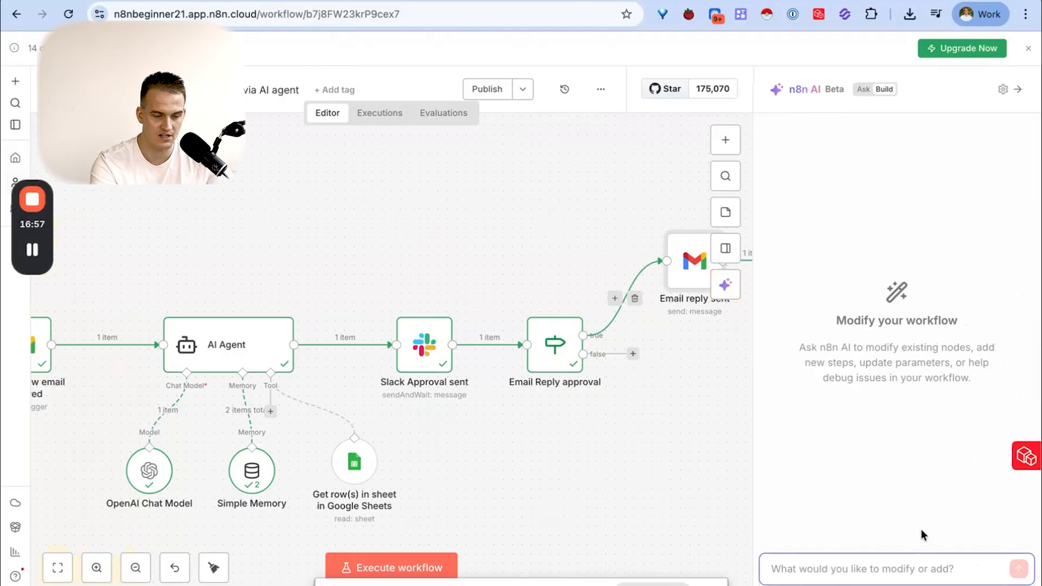
{"action": "type", "text": "i am stuck in this flow. help!"}
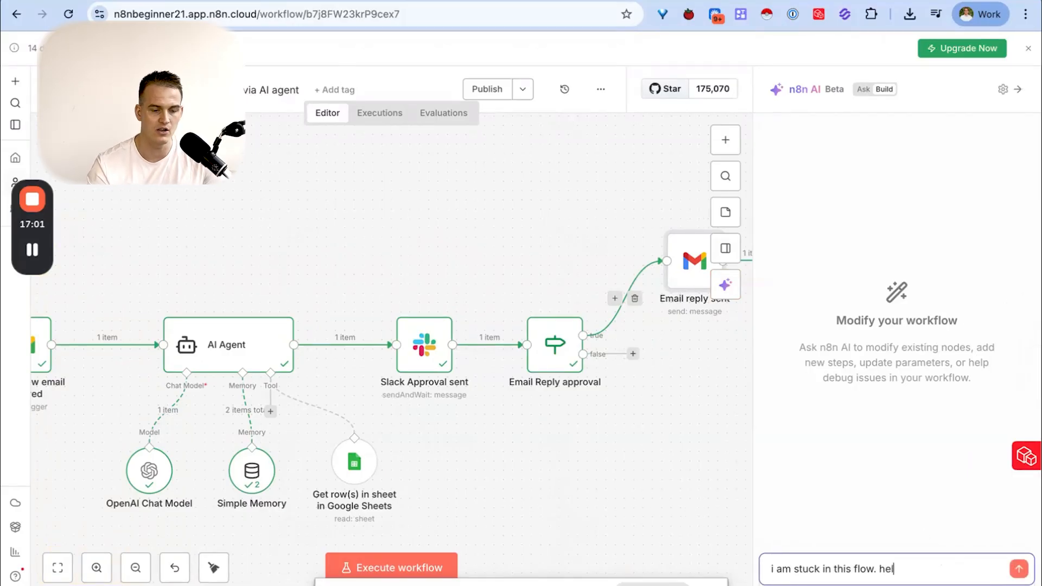
{"action": "key", "text": "Return"}
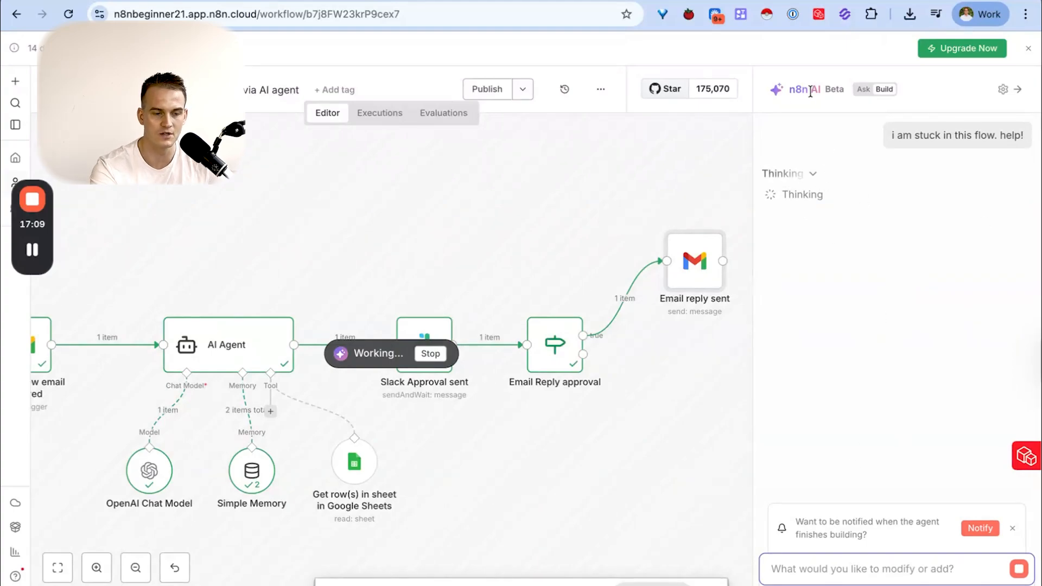
- Switch the n8n AI assistant to Ask mode, and dismiss both the trial banner and the assistant
{"action": "left_click", "coordinate": [866, 90]}
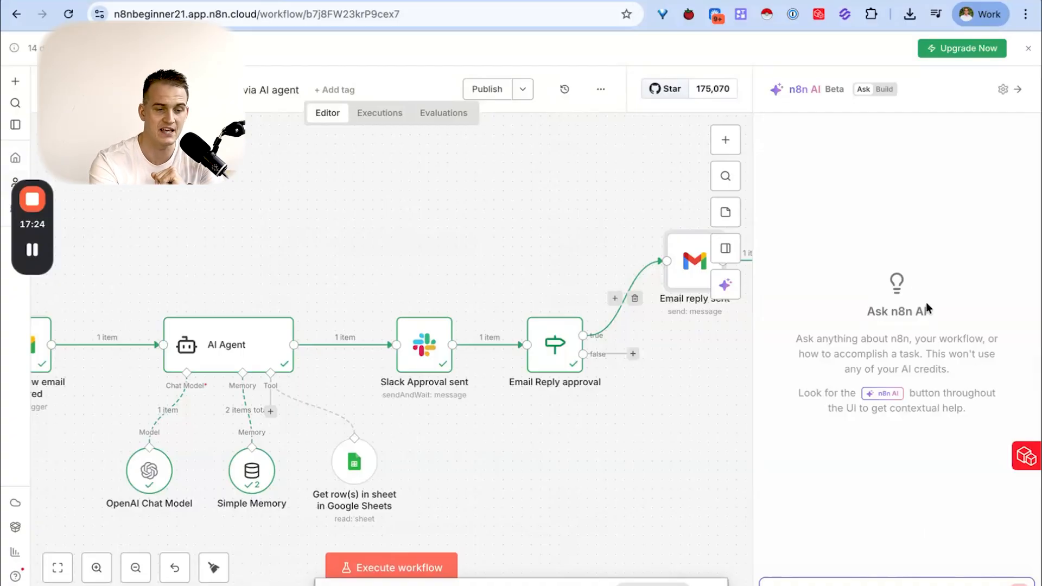
{"action": "left_click", "coordinate": [1027, 48]}
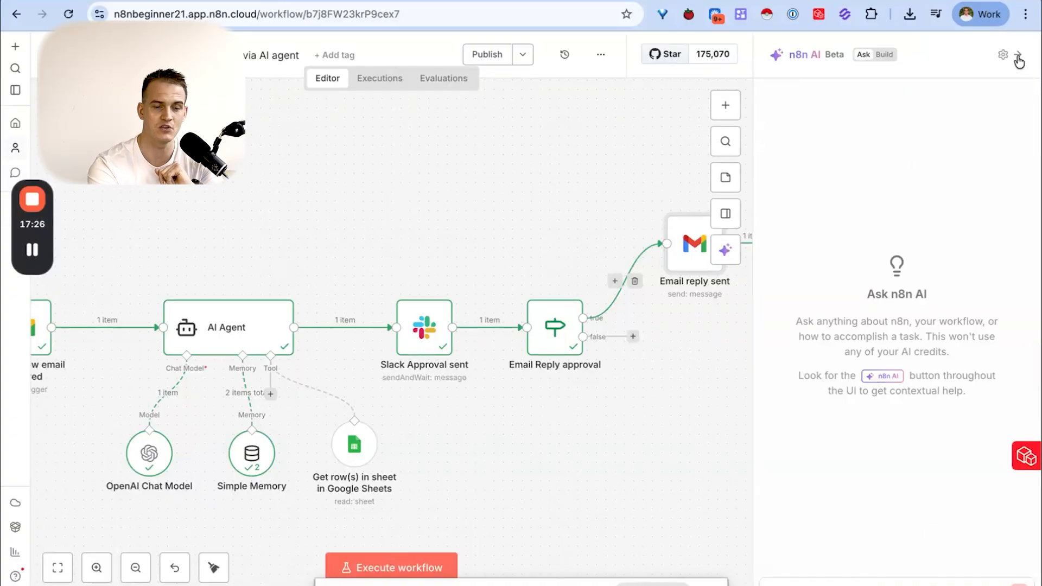
{"action": "left_click", "coordinate": [1018, 56]}
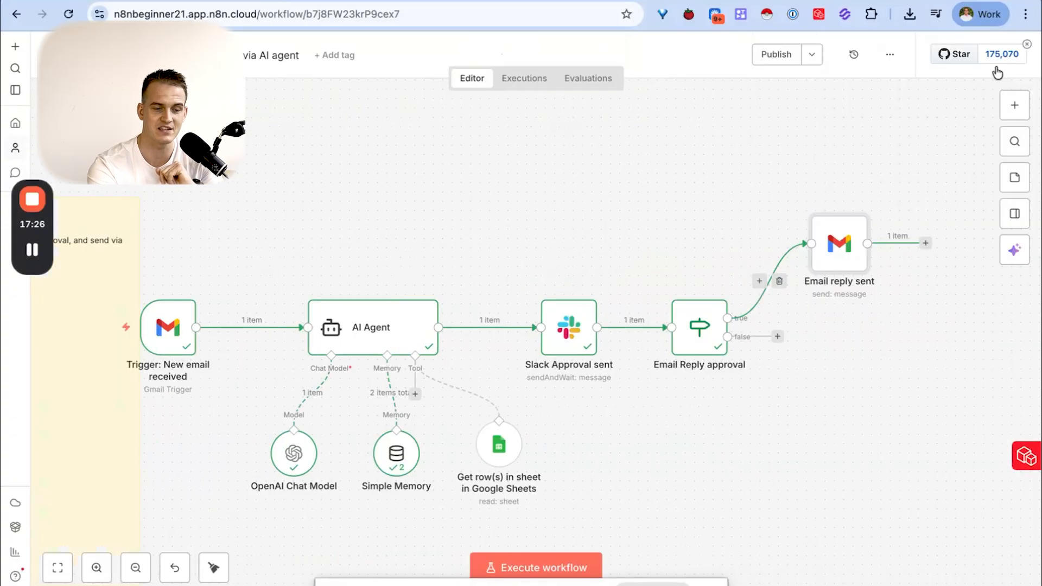
- Reopen the n8n AI assistant to review its reply to the help request and compare its Ask and Build modes, closing it when done
{"action": "left_click", "coordinate": [1017, 251]}
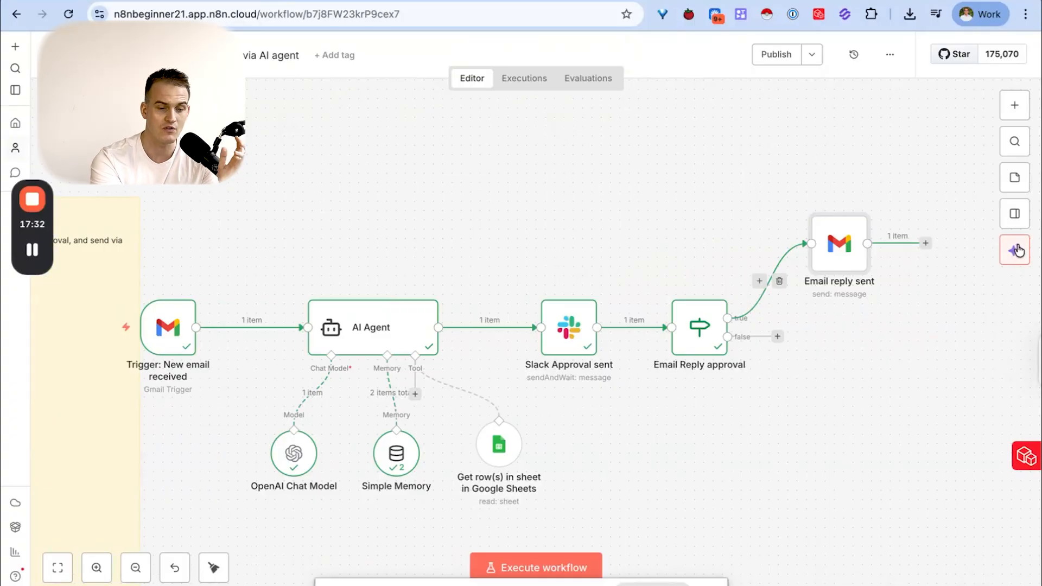
{"action": "scroll", "coordinate": [898, 174], "scroll_direction": "up", "scroll_amount": 1}
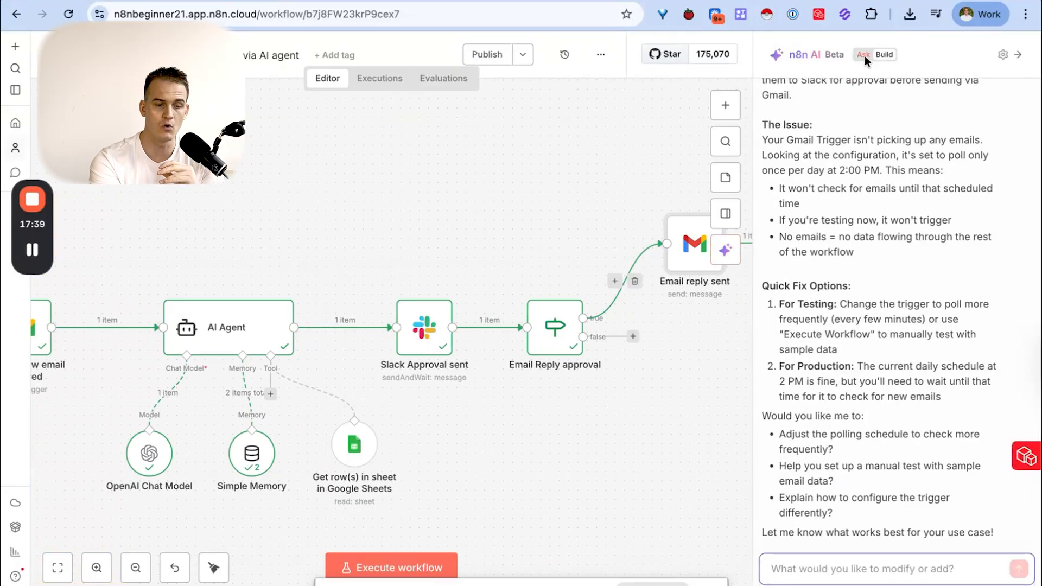
{"action": "left_click", "coordinate": [863, 54]}
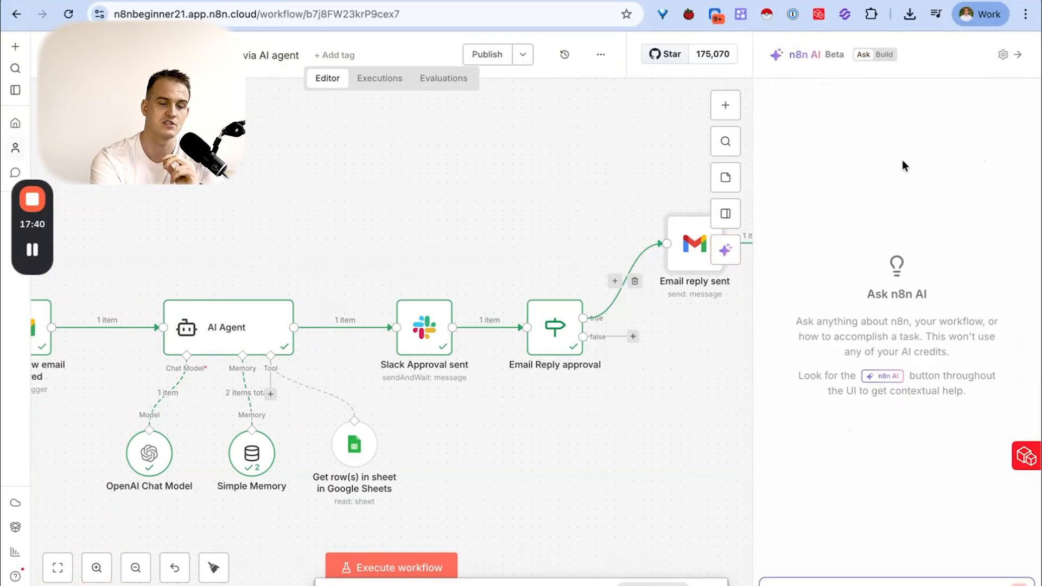
{"action": "left_click", "coordinate": [884, 55]}
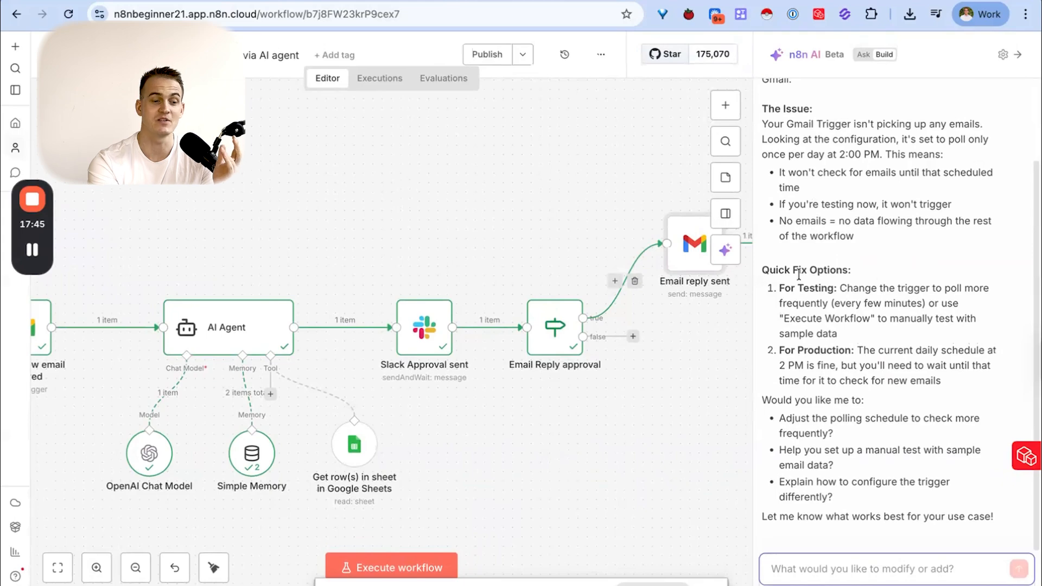
{"action": "left_click", "coordinate": [1018, 59]}
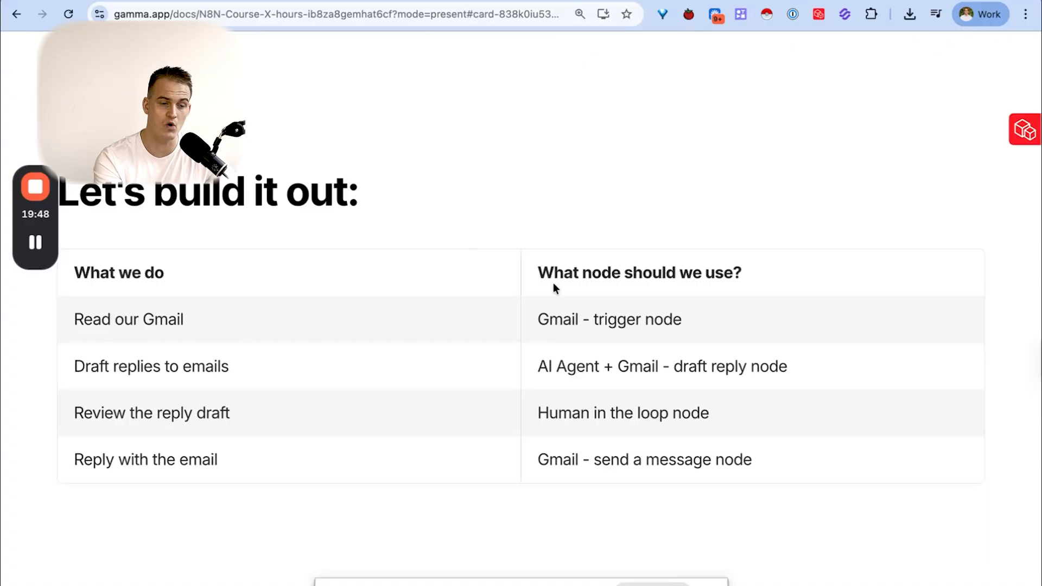
- In the Gamma presentation, highlight the "What node should we use?" heading of the build table and clear the highlight
{"action": "left_click_drag", "start_coordinate": [539, 273], "coordinate": [743, 276]}
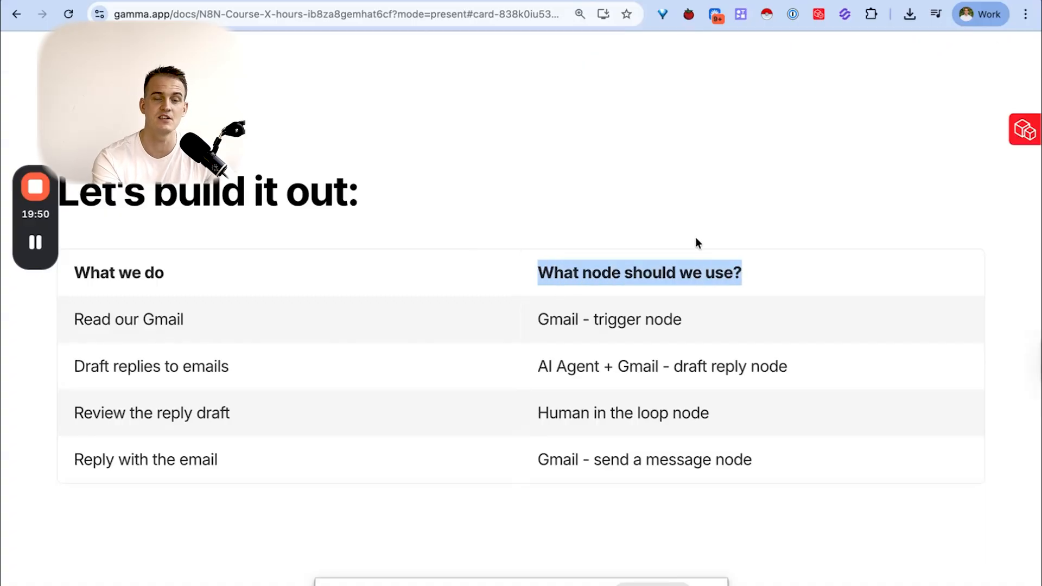
{"action": "left_click", "coordinate": [683, 224]}
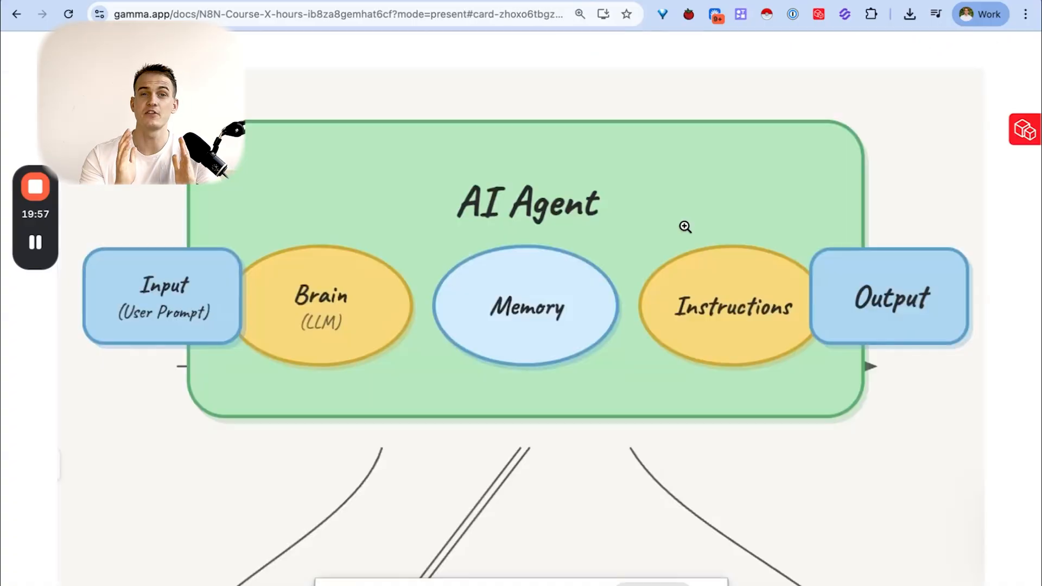
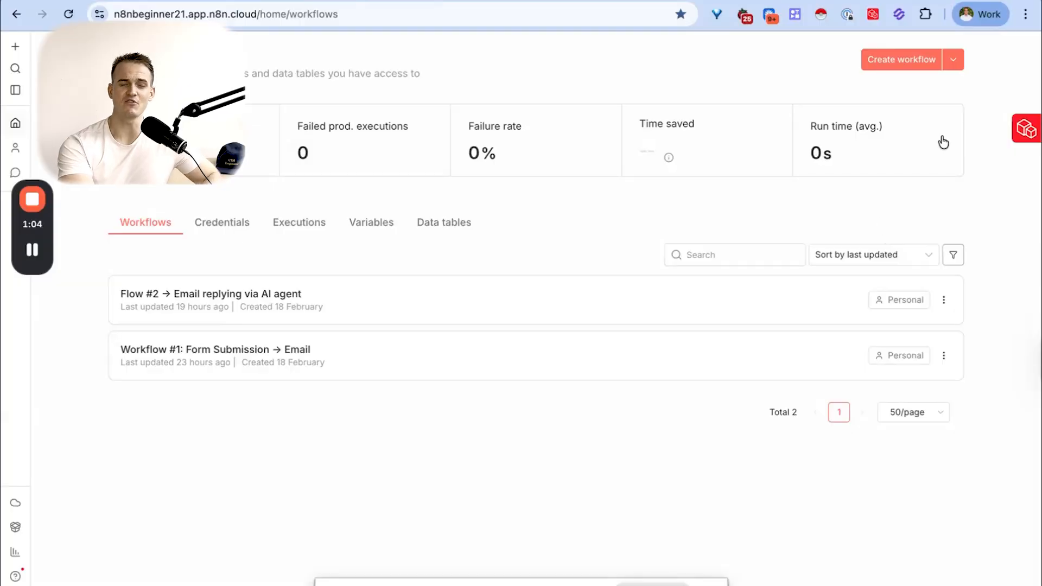
- Create a new workflow and add a manual trigger as its first step
{"action": "left_click", "coordinate": [910, 61]}
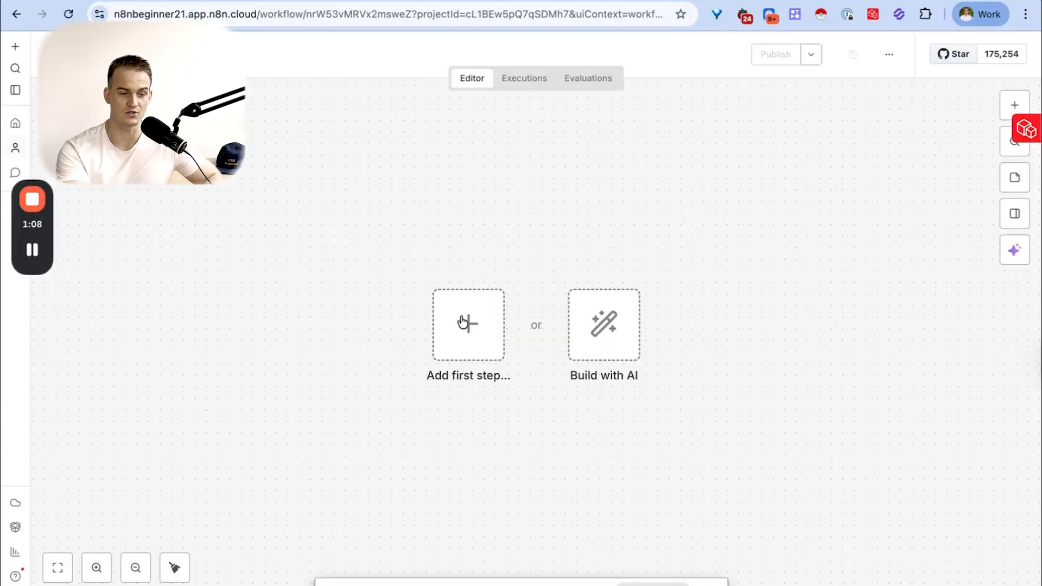
{"action": "left_click", "coordinate": [479, 330]}
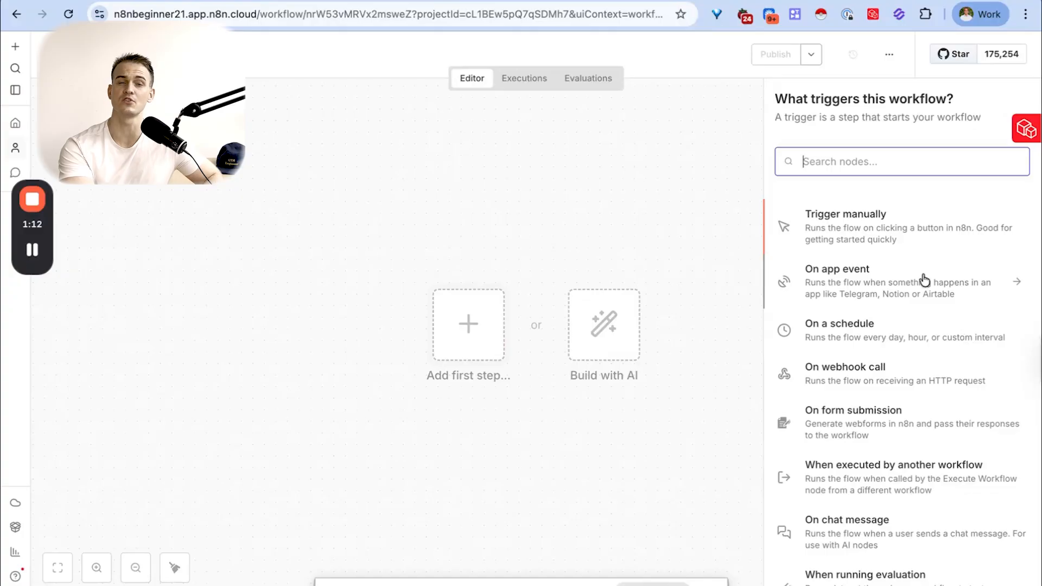
{"action": "scroll", "coordinate": [916, 251], "scroll_direction": "down", "scroll_amount": 2}
{"action": "scroll", "coordinate": [913, 250], "scroll_direction": "up", "scroll_amount": 2}
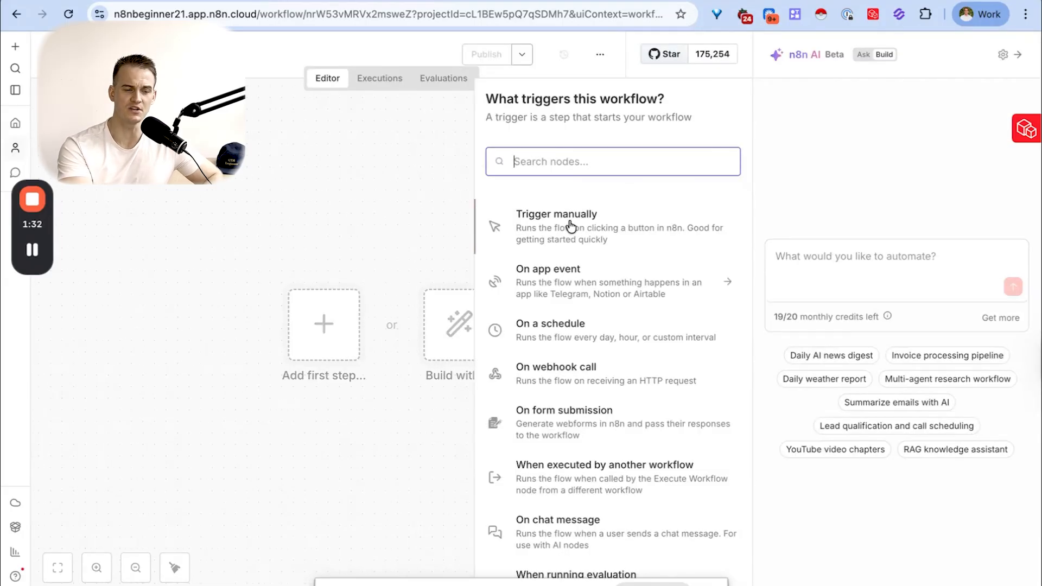
{"action": "left_click", "coordinate": [571, 226]}
- Search the nodes that can follow the manual trigger for "form"
{"action": "left_click", "coordinate": [406, 325]}
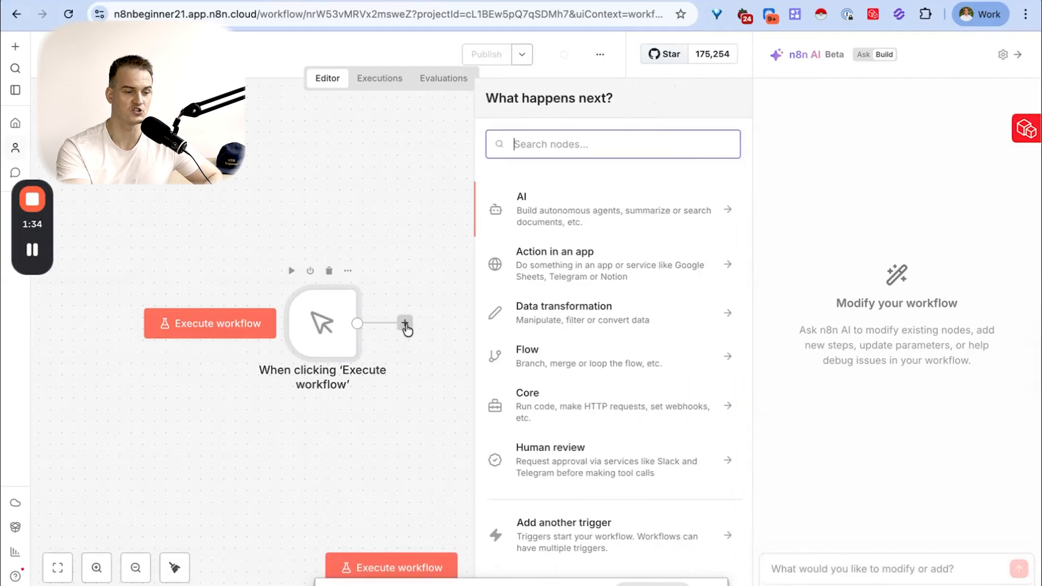
{"action": "type", "text": "forms"}
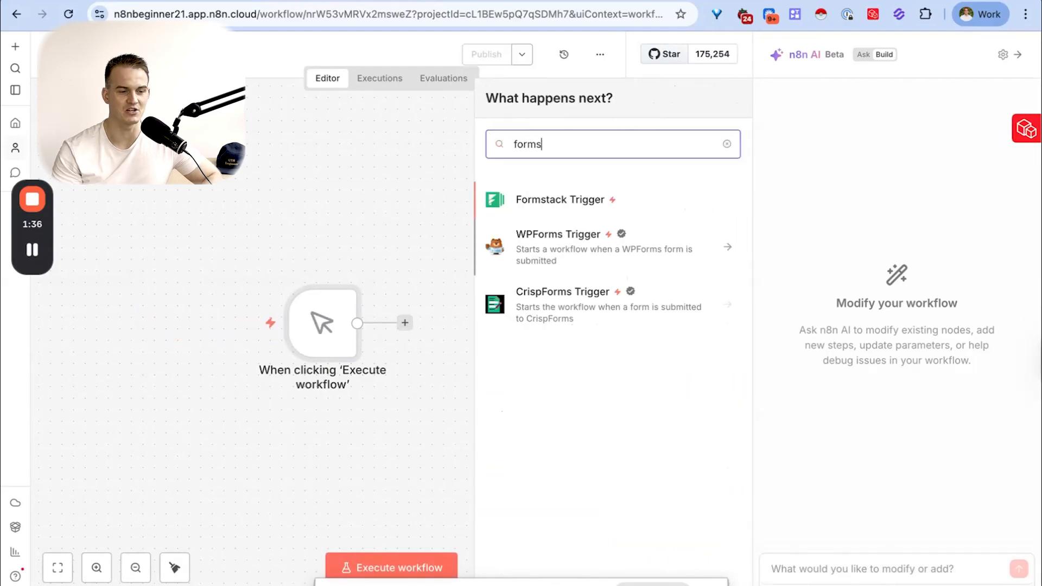
{"action": "key", "text": "BackSpace"}
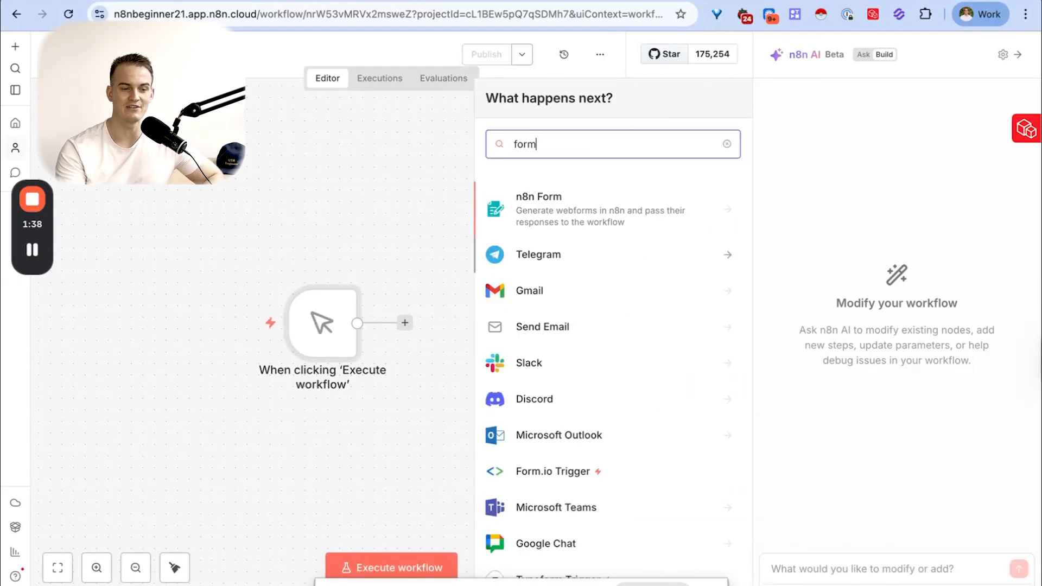
{"action": "left_click", "coordinate": [595, 226]}
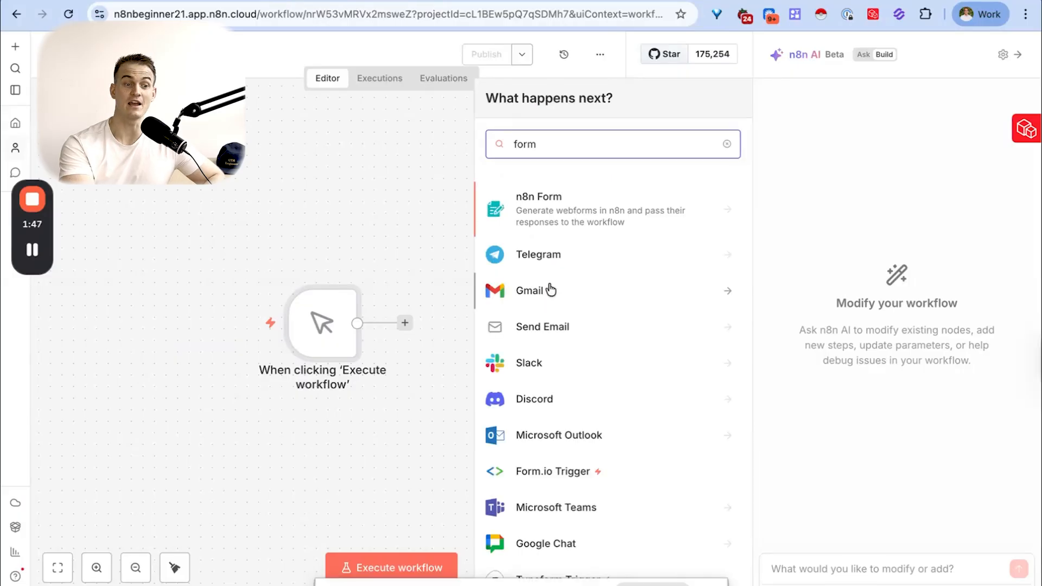
- Add a Gmail send-message node with the recipient's e-mail and "New client!" as subject and message, and execute the workflow
{"action": "left_click", "coordinate": [551, 290]}
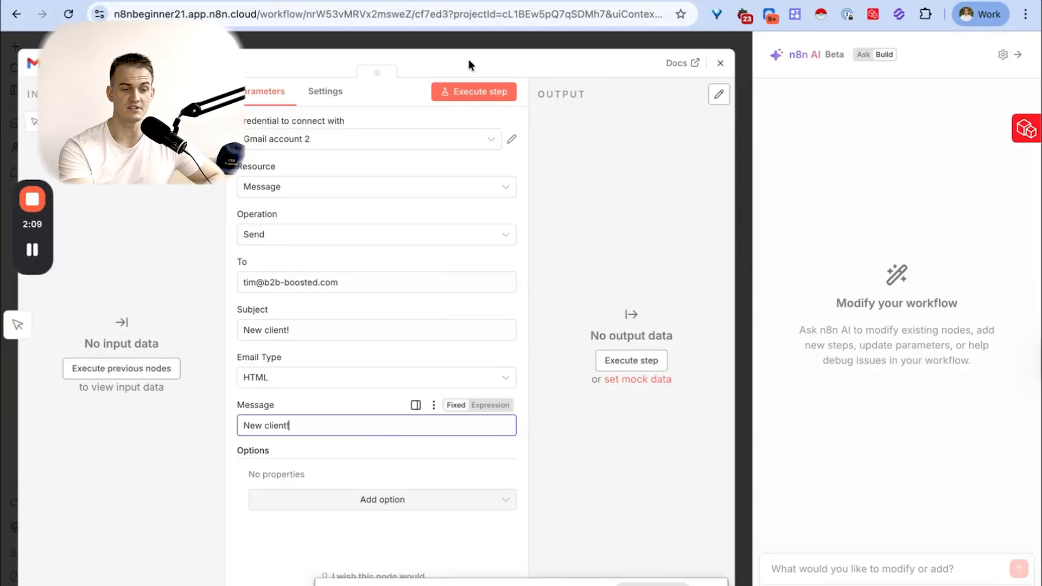
{"action": "left_click", "coordinate": [720, 63]}
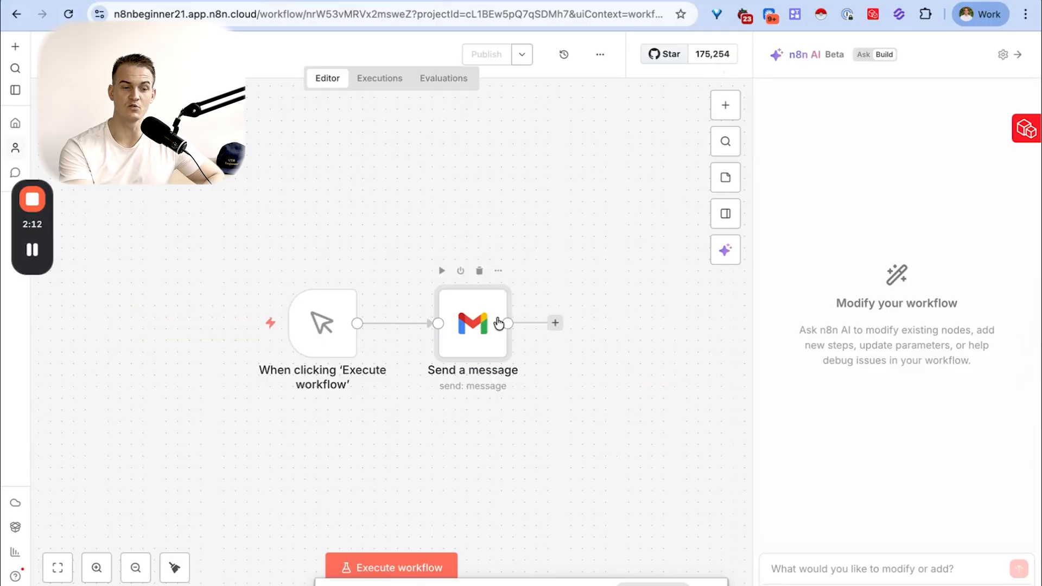
{"action": "mouse_move", "coordinate": [483, 330]}
{"action": "left_mouse_down"}
{"action": "mouse_move", "coordinate": [523, 296]}
{"action": "mouse_move", "coordinate": [476, 307]}
{"action": "mouse_move", "coordinate": [500, 319]}
{"action": "left_mouse_up"}
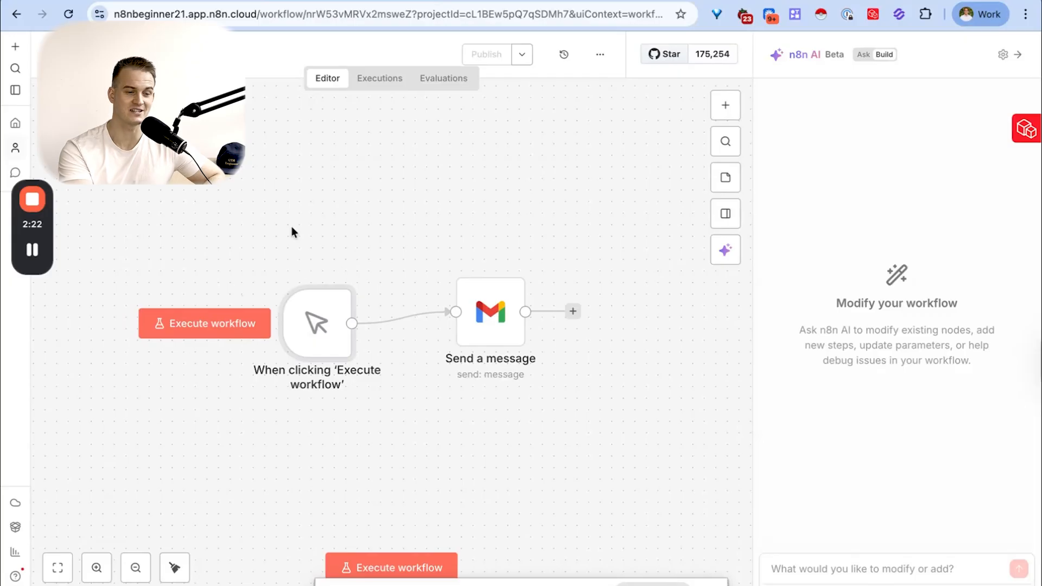
{"action": "left_click", "coordinate": [250, 337]}
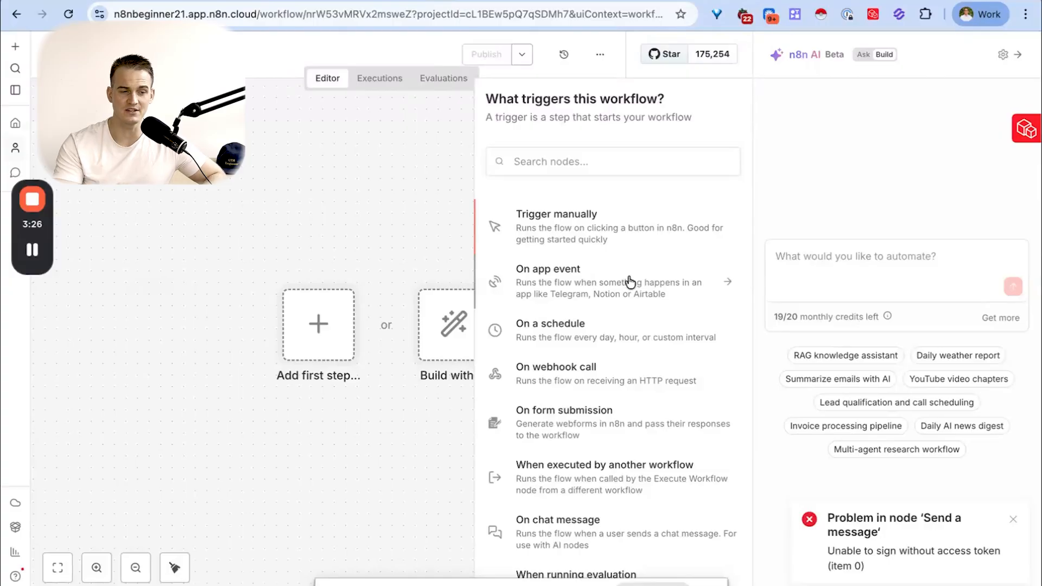
- Search the triggers for "google" and look through the triggers offered for Google Sheets
{"action": "left_click", "coordinate": [628, 170]}
{"action": "type", "text": "google"}
{"action": "left_click", "coordinate": [597, 227]}
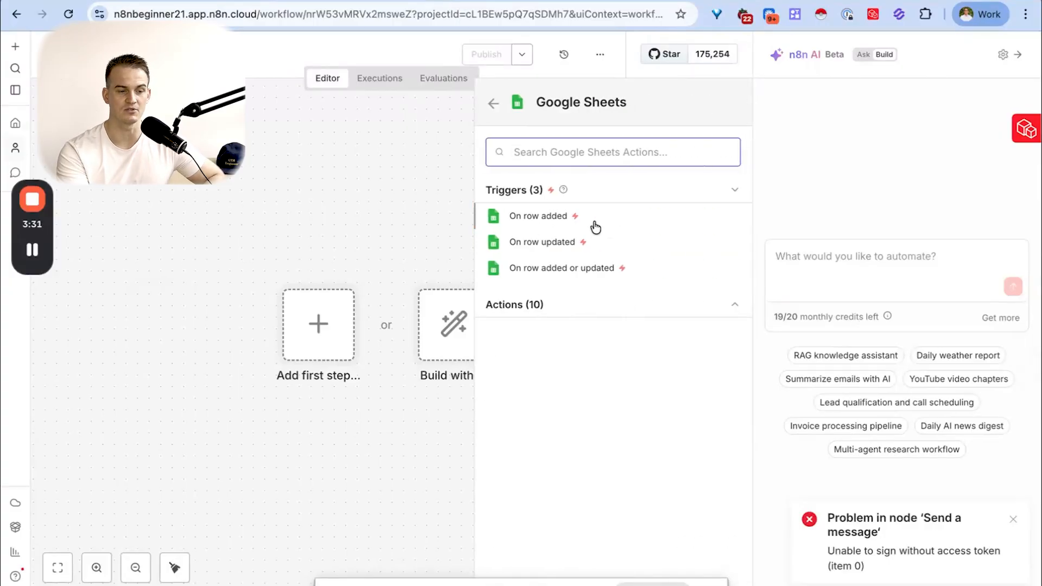
{"action": "left_click", "coordinate": [494, 105]}
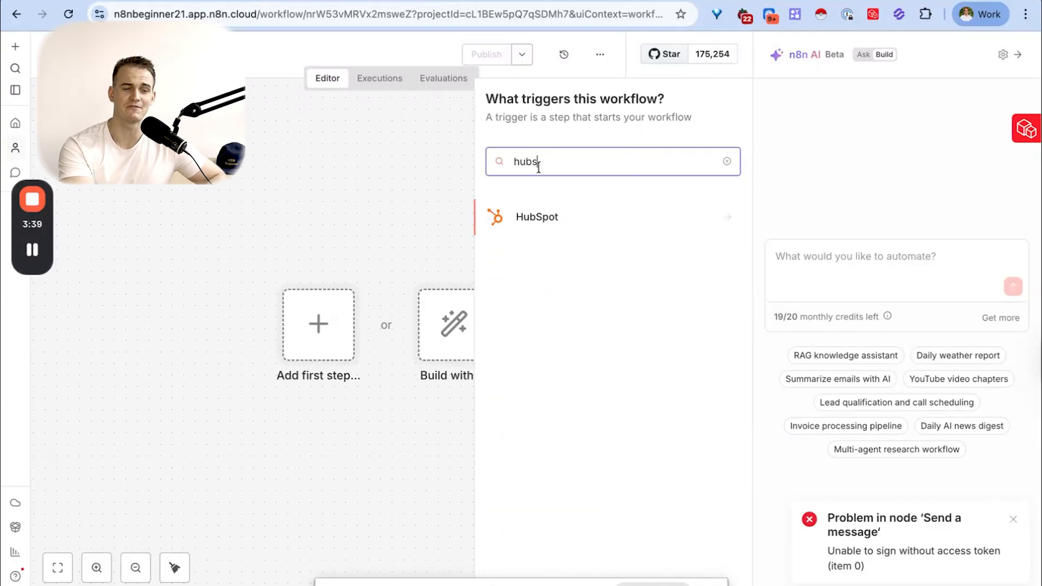
- Look through the triggers offered for HubSpot and clear the "hubs" node search
{"action": "left_click", "coordinate": [546, 219]}
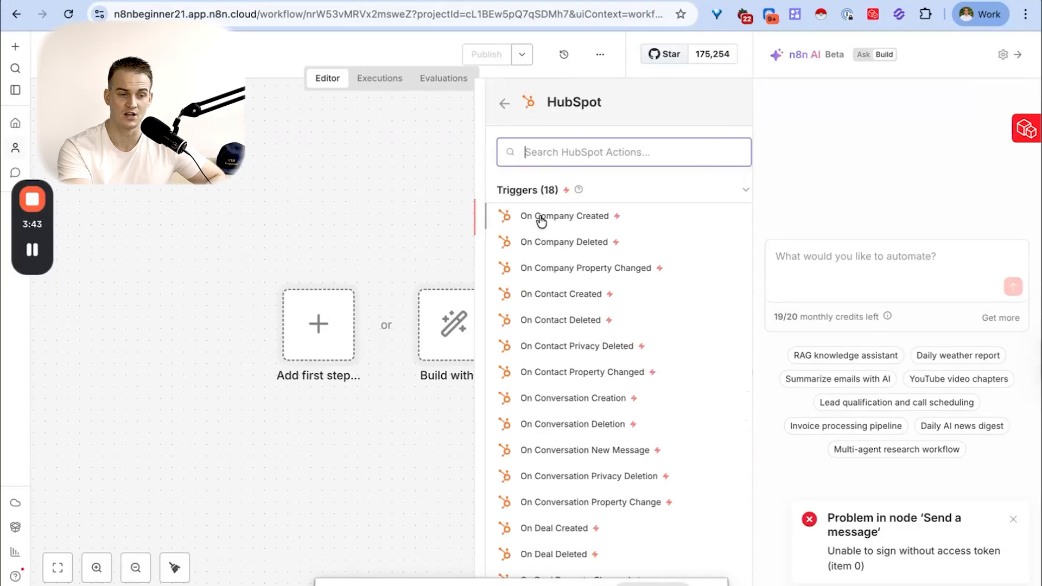
{"action": "scroll", "coordinate": [537, 239], "scroll_direction": "down", "scroll_amount": 3}
{"action": "scroll", "coordinate": [540, 237], "scroll_direction": "up", "scroll_amount": 3}
{"action": "left_click", "coordinate": [492, 110]}
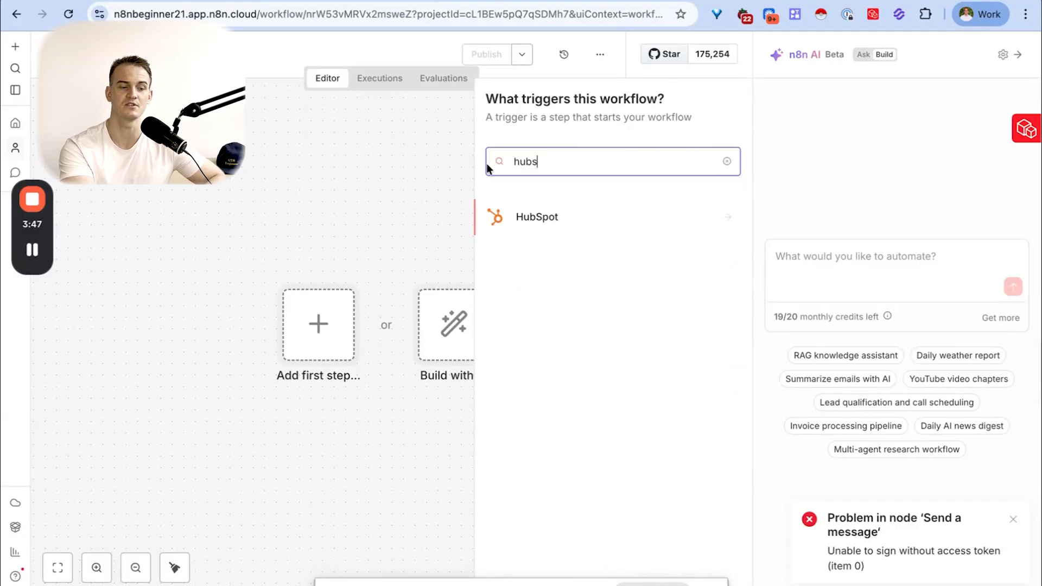
{"action": "left_click", "coordinate": [726, 162]}
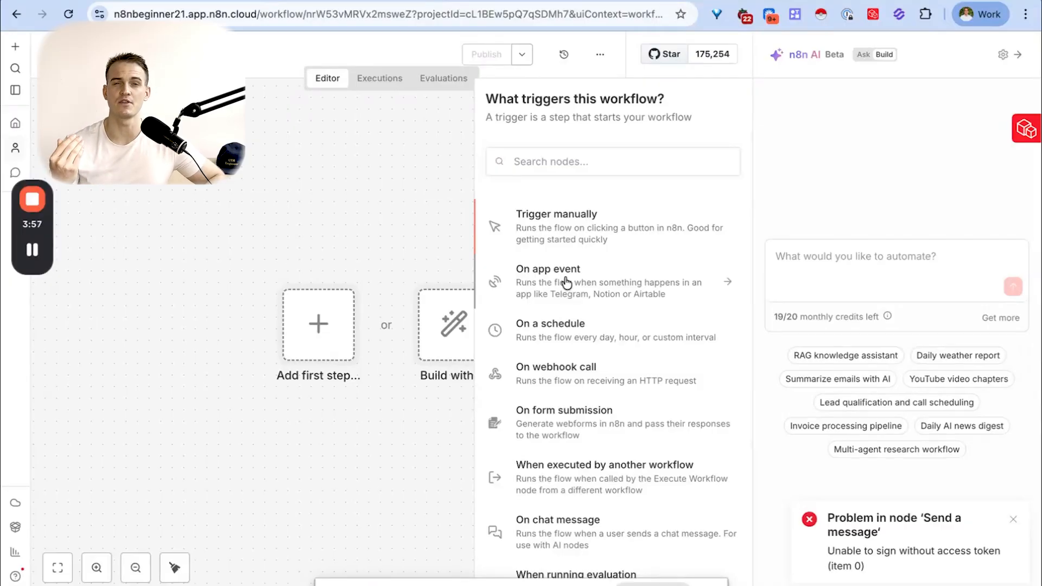
- In Ask mode, ask n8n AI what the trigger should be for a workflow where someone submits a website form on a Webflow website
{"action": "left_click", "coordinate": [862, 55]}
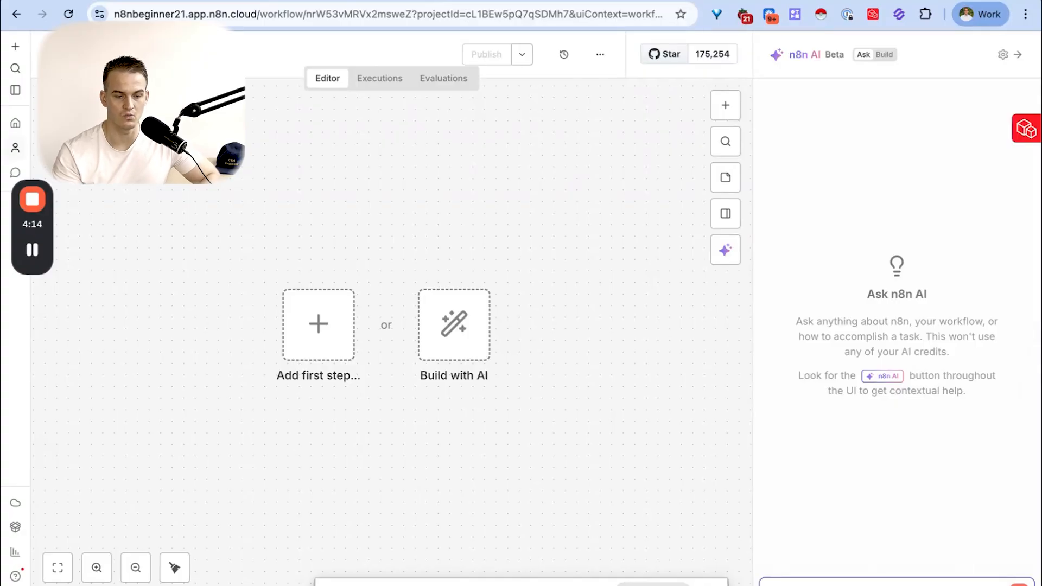
{"action": "type", "text": "i want to find a trigger for a workflow where someone su"}
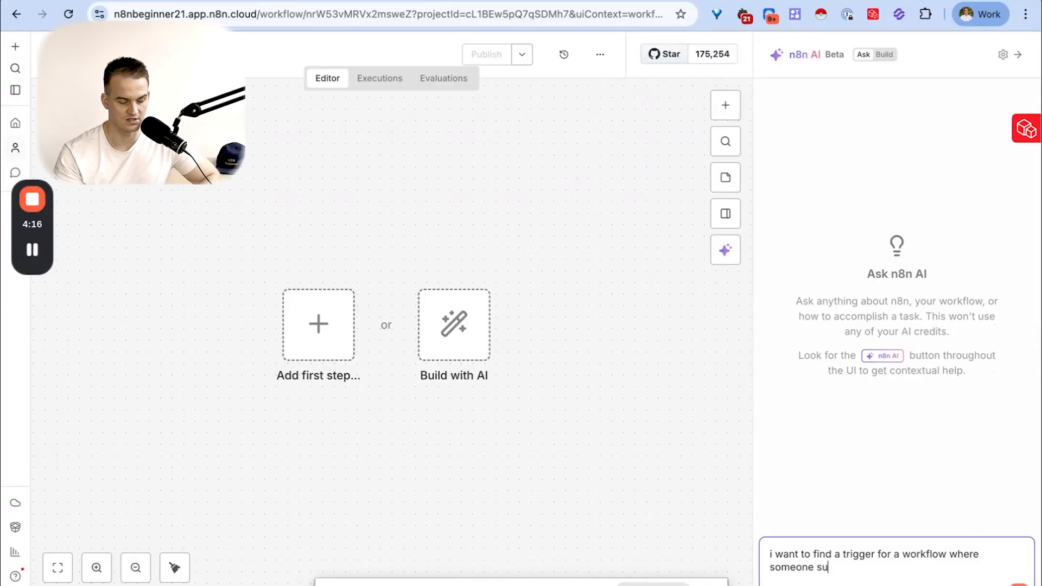
{"action": "type", "text": "bmits a website form on my webflow"}
{"action": "type", "text": "ebs"}
{"action": "key", "text": "Return"}
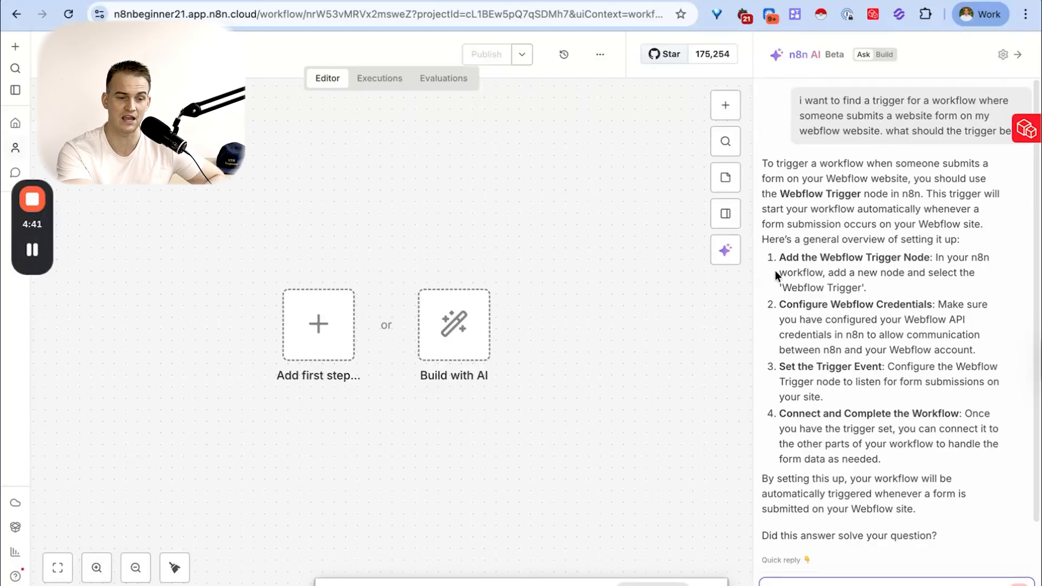
- Highlight the reply's points on adding the Webflow Trigger node, configuring credentials and setting the trigger event, and close the assistant
{"action": "left_click_drag", "start_coordinate": [780, 256], "coordinate": [901, 259]}
{"action": "left_click_drag", "start_coordinate": [770, 306], "coordinate": [865, 305]}
{"action": "left_click_drag", "start_coordinate": [791, 367], "coordinate": [872, 367]}
{"action": "left_click", "coordinate": [1017, 55]}
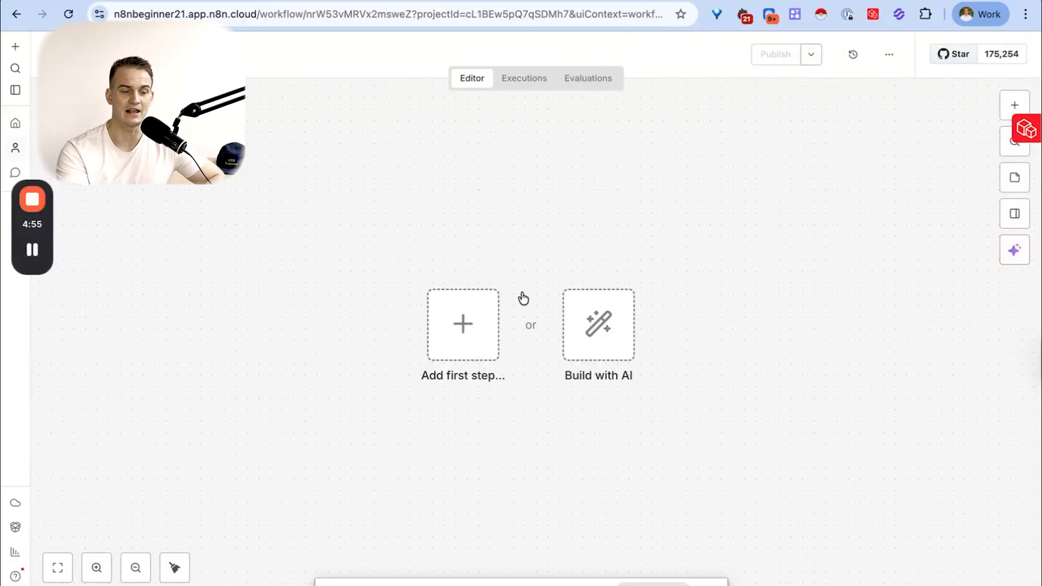
- Add a schedule trigger to the empty workflow and set its trigger interval to Weeks
{"action": "left_click", "coordinate": [473, 325]}
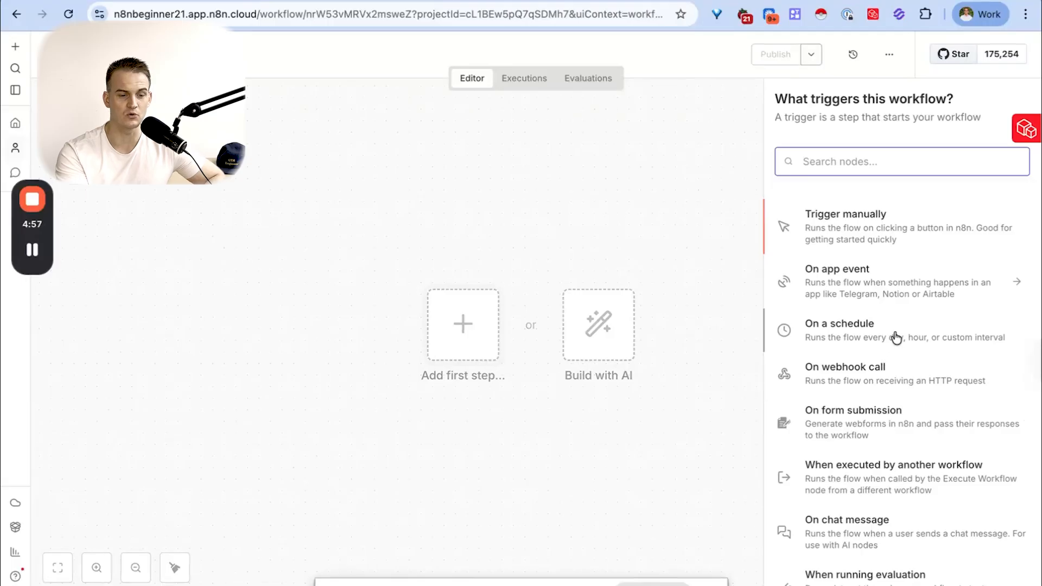
{"action": "left_click", "coordinate": [863, 337]}
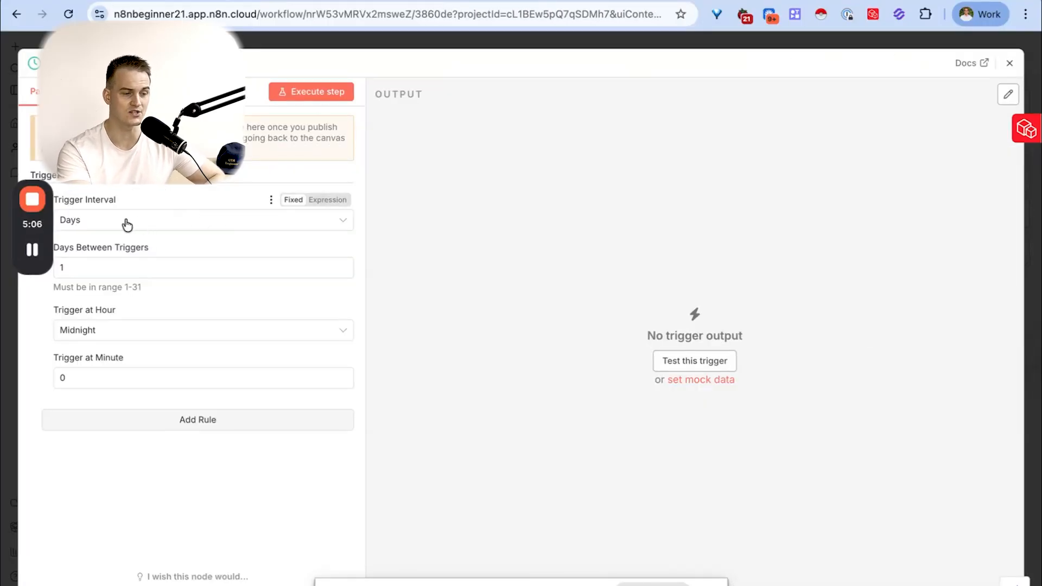
{"action": "left_click", "coordinate": [89, 225]}
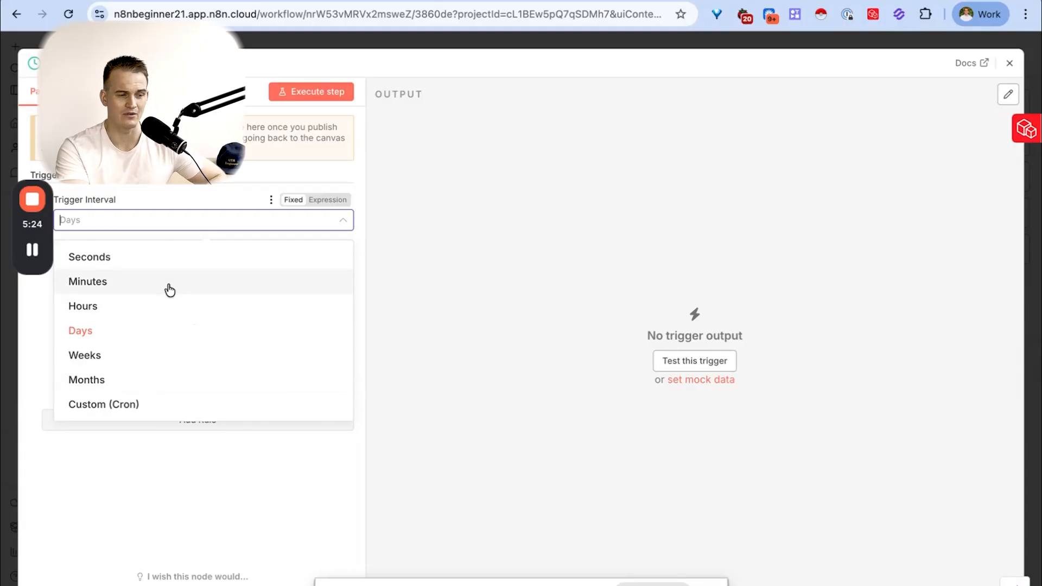
{"action": "left_click", "coordinate": [149, 228]}
{"action": "left_click", "coordinate": [151, 228]}
{"action": "left_click", "coordinate": [127, 371]}
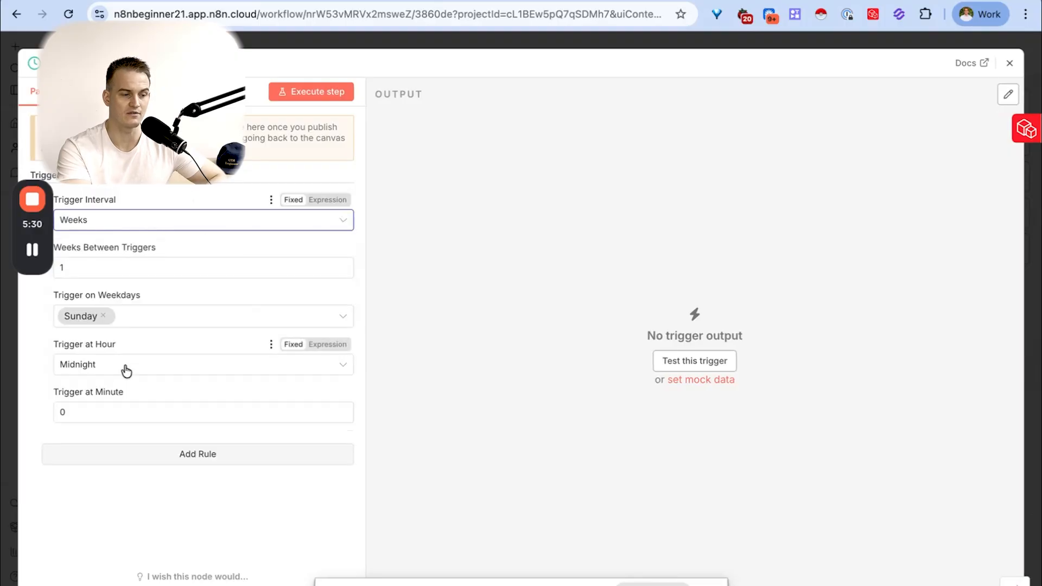
{"action": "left_click", "coordinate": [89, 264]}
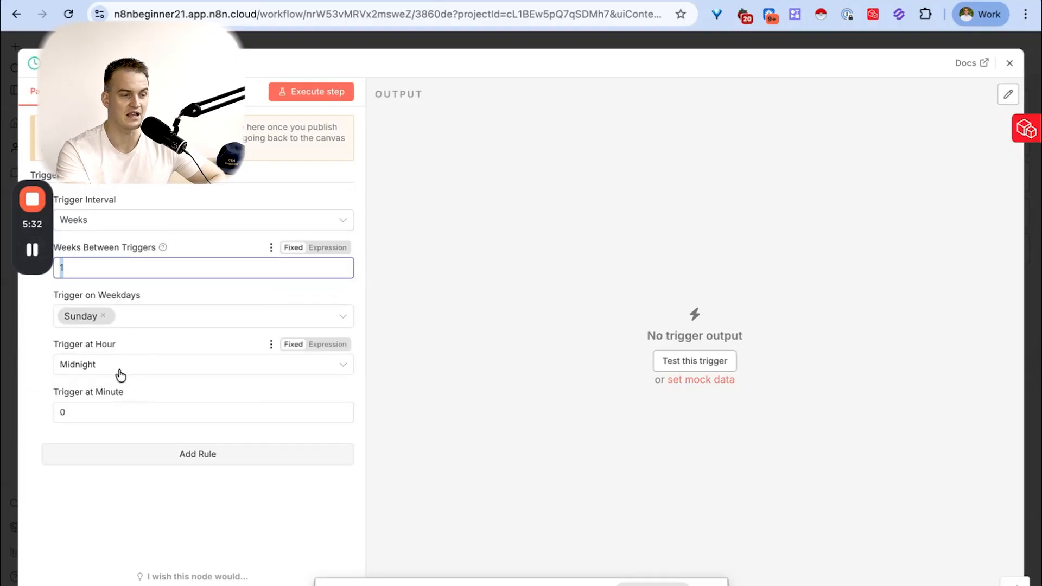
- Execute the schedule trigger step and examine the date and time fields in its output
{"action": "left_click", "coordinate": [302, 96]}
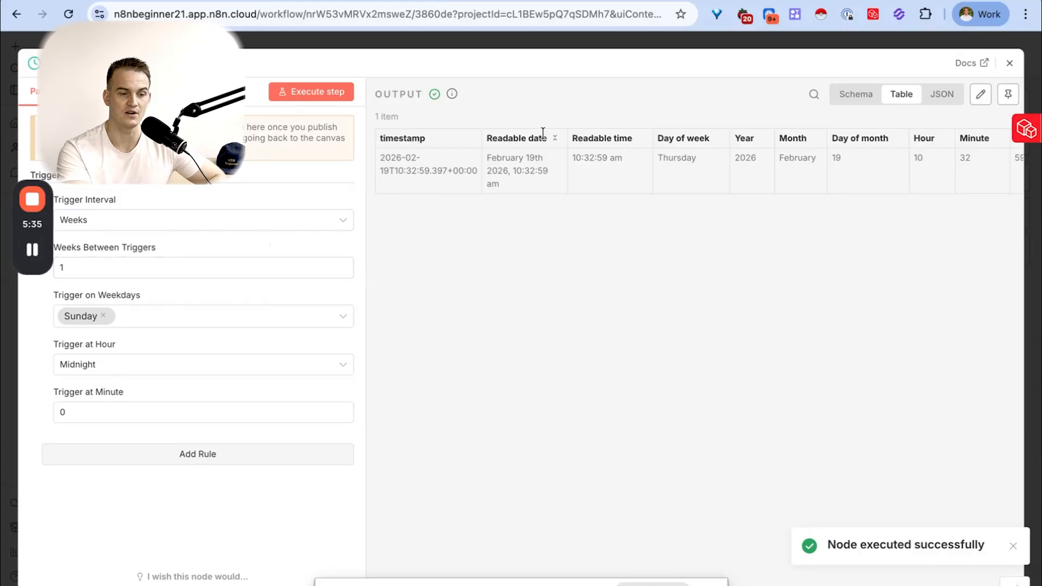
{"action": "scroll", "coordinate": [539, 176], "scroll_direction": "right", "scroll_amount": 3}
{"action": "scroll", "coordinate": [533, 187], "scroll_direction": "left", "scroll_amount": 3}
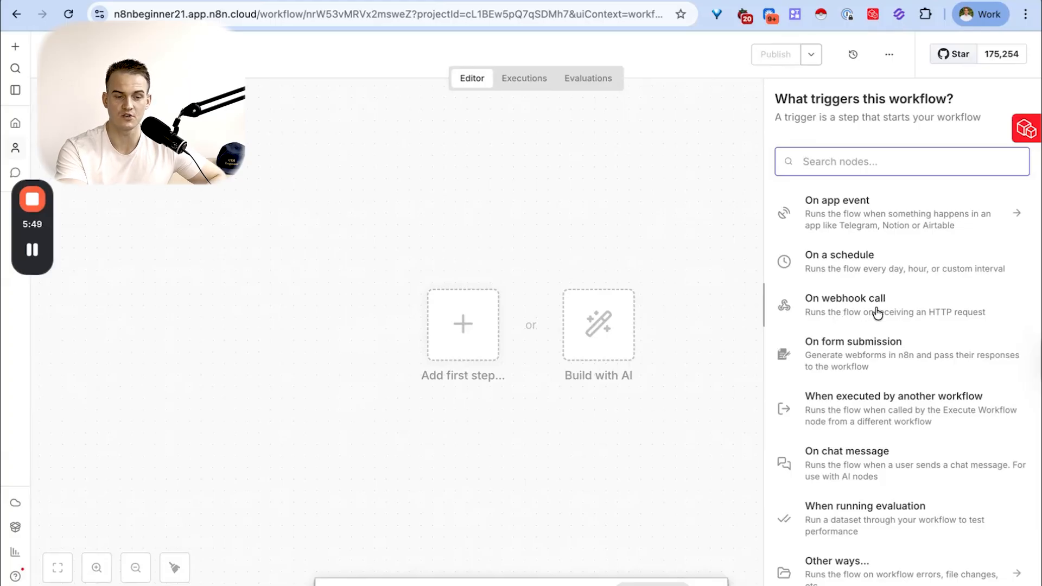
- Add a webhook trigger to the empty workflow and inspect its test and production URLs
{"action": "left_click", "coordinate": [831, 313]}
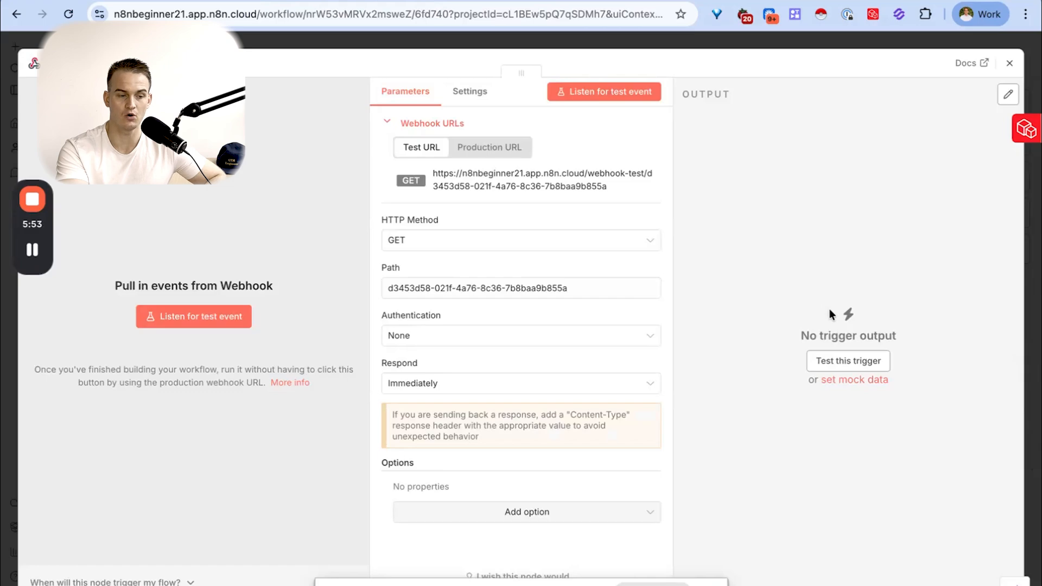
{"action": "left_click_drag", "start_coordinate": [615, 191], "coordinate": [432, 173]}
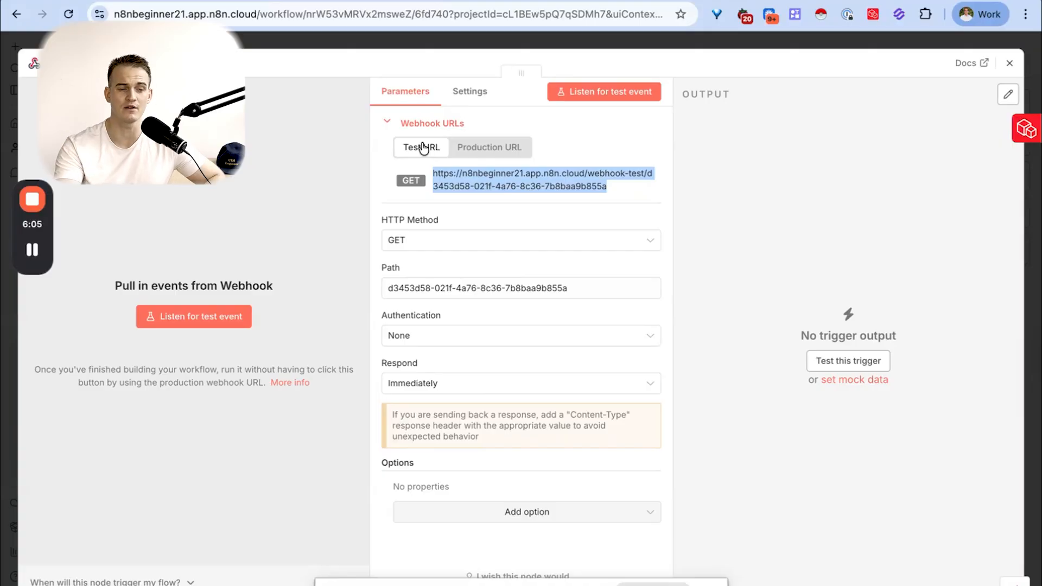
{"action": "left_click", "coordinate": [505, 157]}
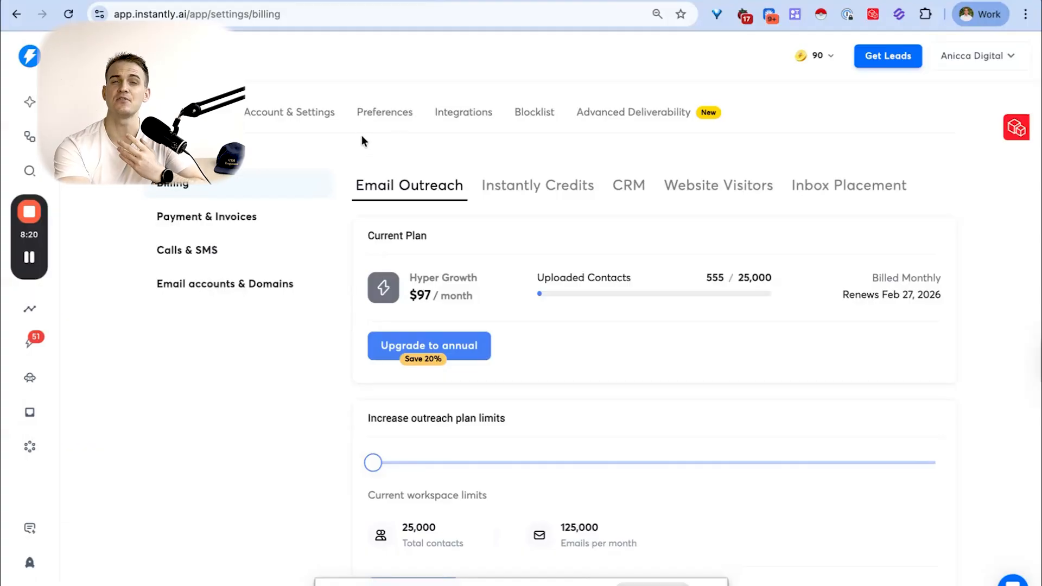
- In Instantly's integration settings, start adding a new webhook
{"action": "left_click", "coordinate": [463, 115]}
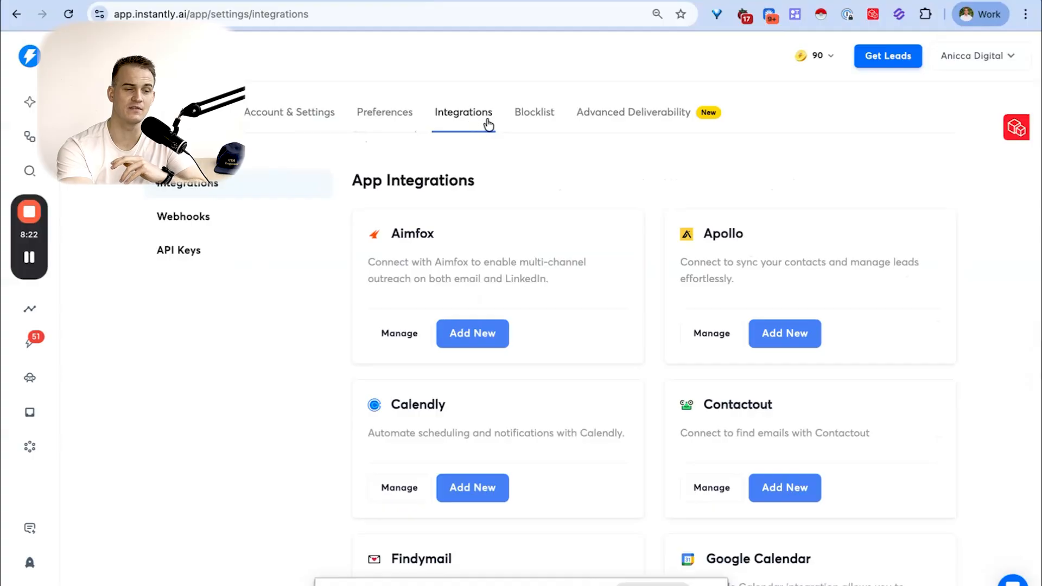
{"action": "left_click", "coordinate": [215, 221]}
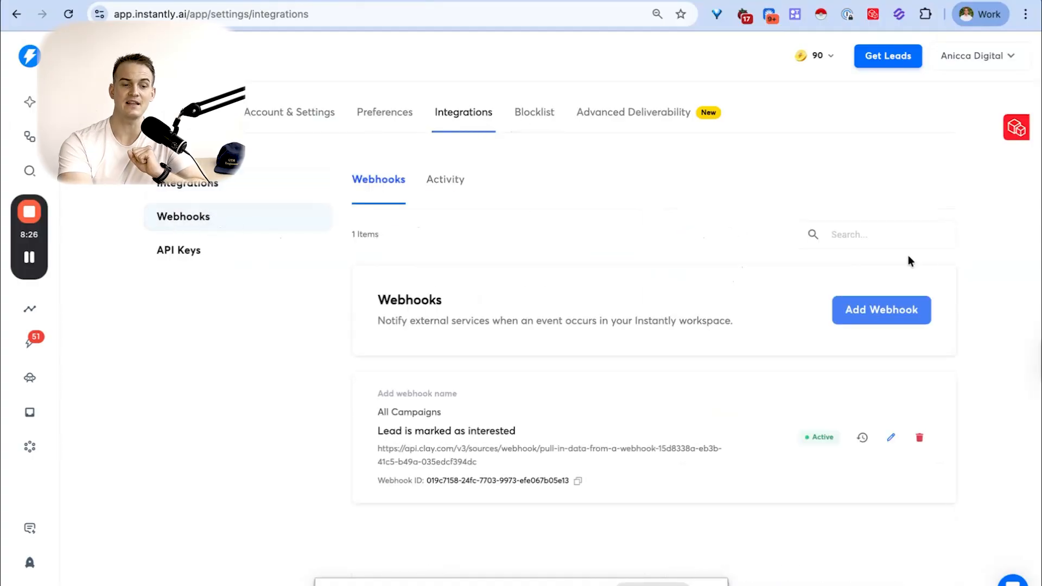
{"action": "left_click", "coordinate": [895, 314]}
{"action": "left_click", "coordinate": [492, 180]}
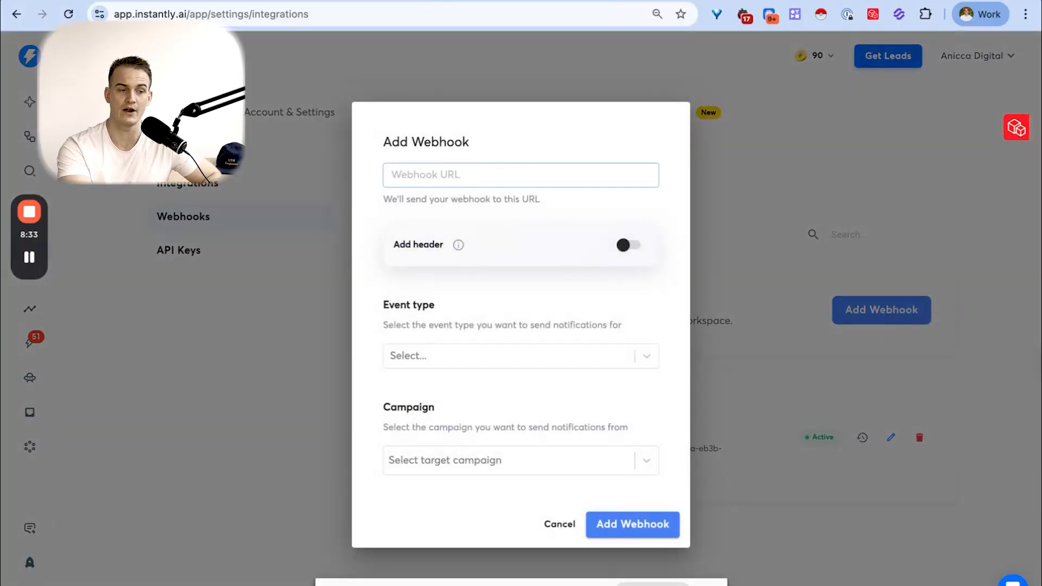
- Copy the test URL from the n8n webhook trigger and paste it as the URL of Instantly's new webhook
{"action": "left_click", "coordinate": [413, 1]}
{"action": "left_click_drag", "start_coordinate": [620, 191], "coordinate": [433, 172]}
{"action": "key", "text": "super+c"}
{"action": "left_click", "coordinate": [493, 1]}
{"action": "key", "text": "super+v"}
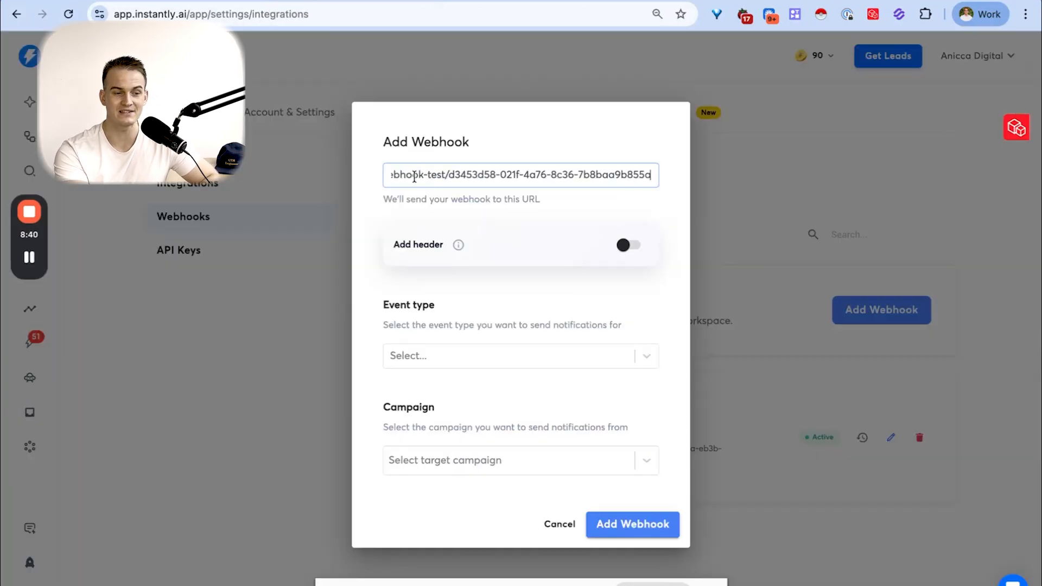
{"action": "left_click_drag", "start_coordinate": [411, 174], "coordinate": [495, 172]}
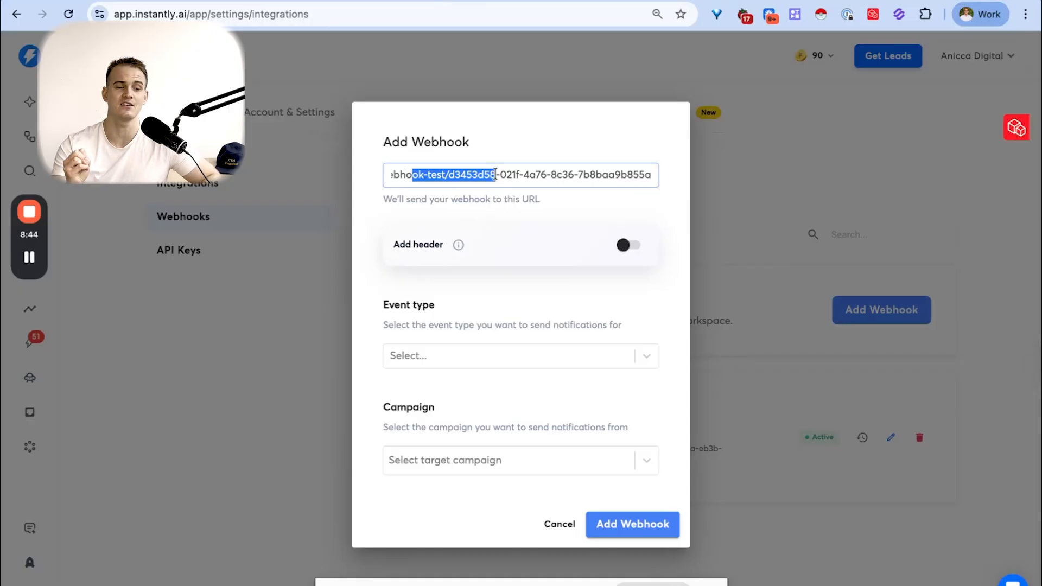
- Set the new webhook's event type to All Events and browse the other available event types
{"action": "left_click", "coordinate": [416, 171]}
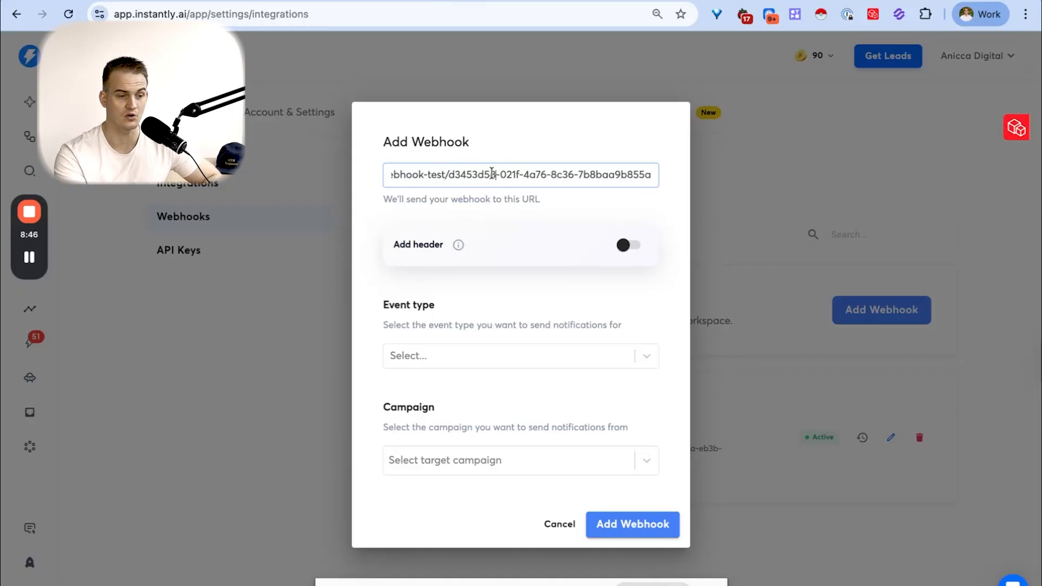
{"action": "left_click", "coordinate": [499, 346]}
{"action": "key", "text": "Return"}
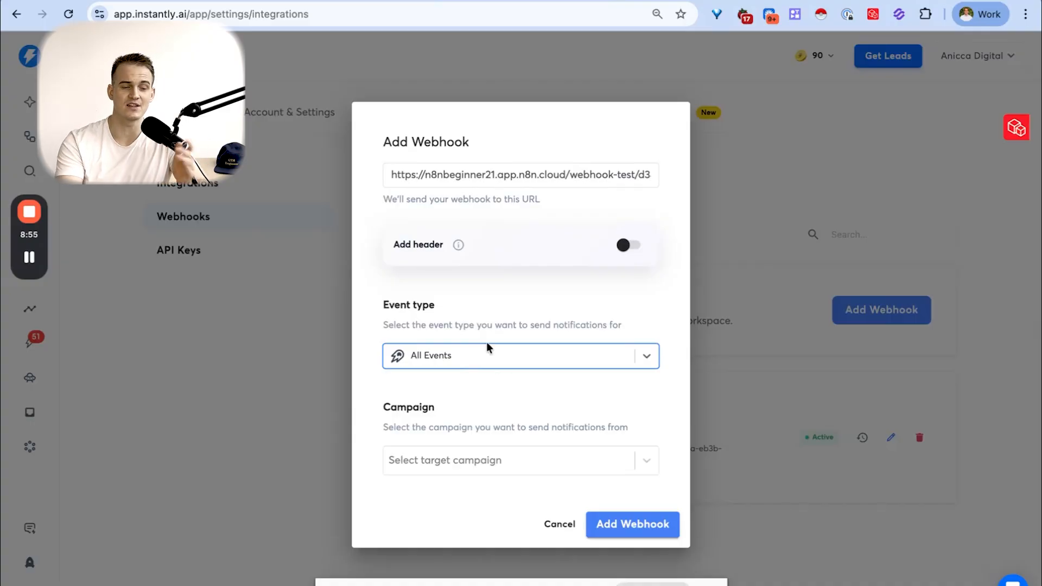
{"action": "left_click", "coordinate": [470, 347]}
{"action": "scroll", "coordinate": [480, 427], "scroll_direction": "down", "scroll_amount": 5}
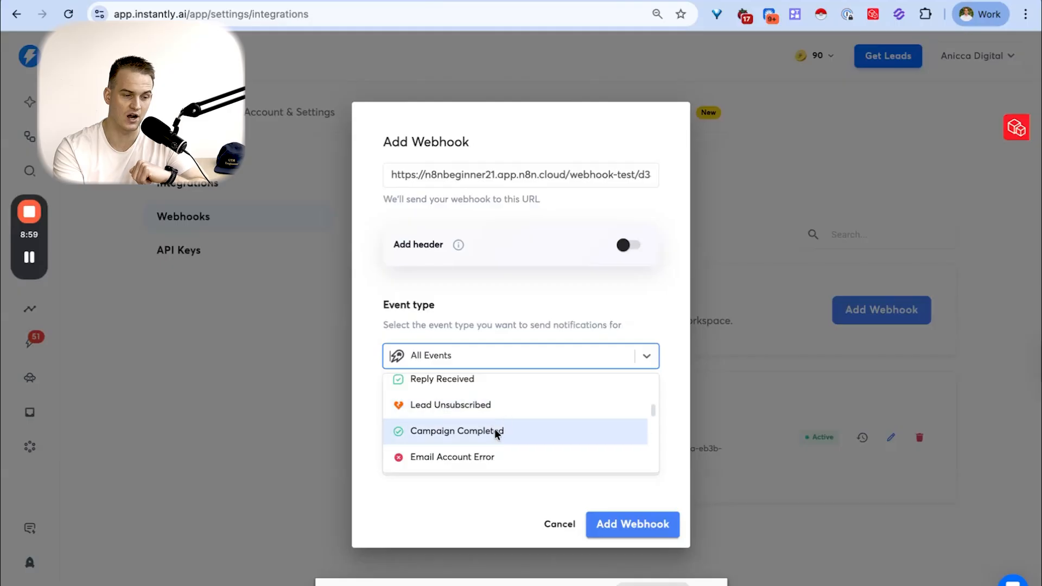
{"action": "scroll", "coordinate": [495, 428], "scroll_direction": "down", "scroll_amount": 10}
{"action": "left_click", "coordinate": [519, 305]}
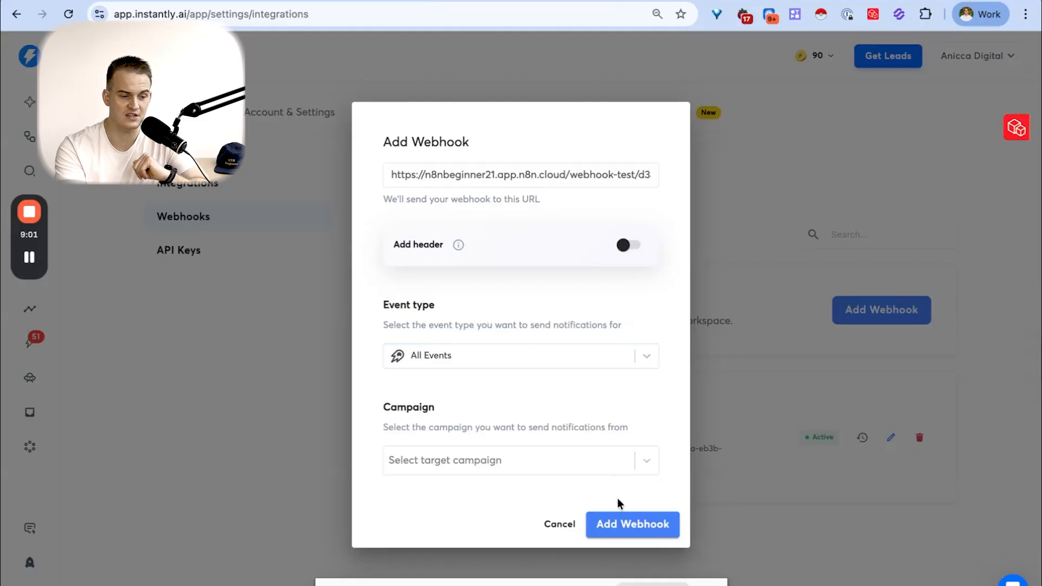
- Target All Campaigns for the new webhook and add it to Instantly
{"action": "left_click", "coordinate": [589, 459]}
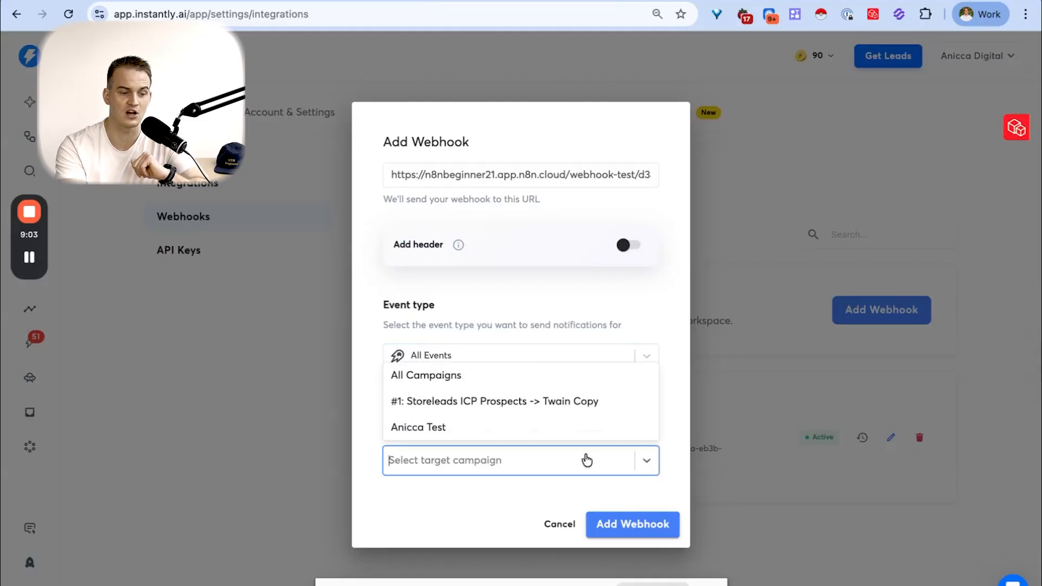
{"action": "left_click", "coordinate": [559, 376]}
{"action": "left_click", "coordinate": [611, 522]}
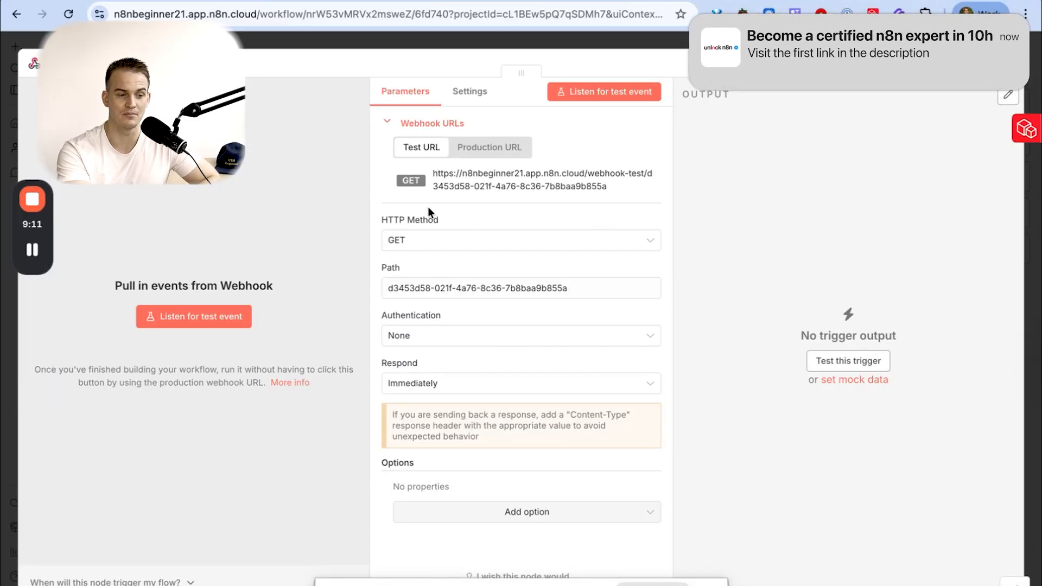
- Check the added webhook in Instantly, and in n8n start and stop listening for a test event on the webhook trigger
{"action": "left_click", "coordinate": [369, 1]}
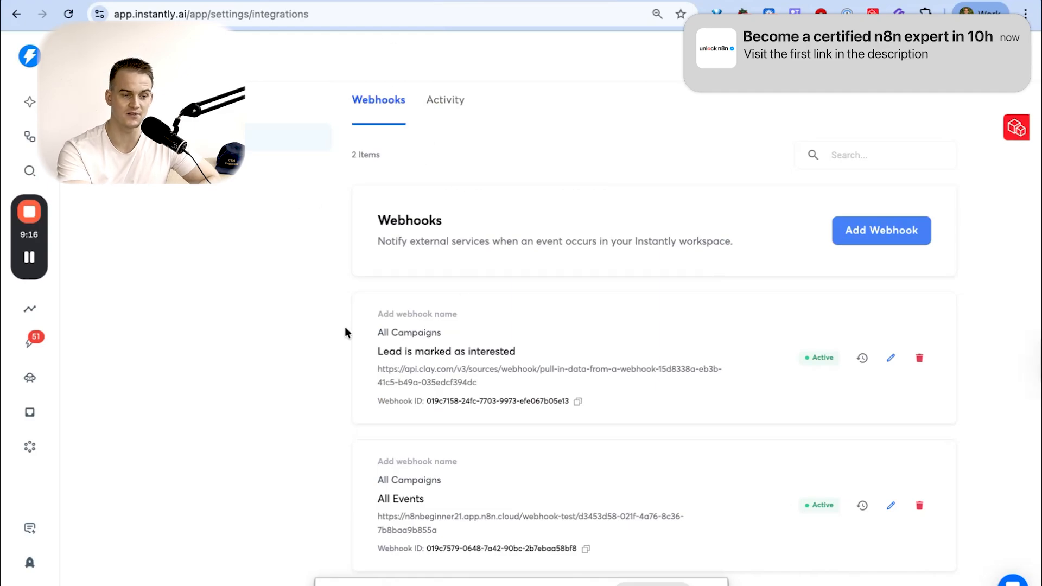
{"action": "left_click", "coordinate": [261, 1]}
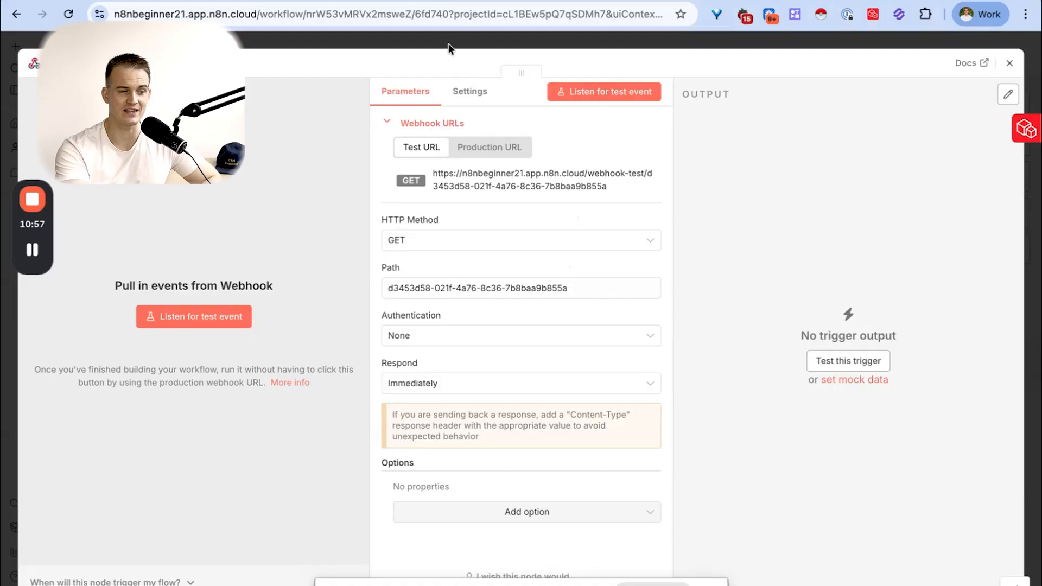
{"action": "left_click", "coordinate": [185, 319]}
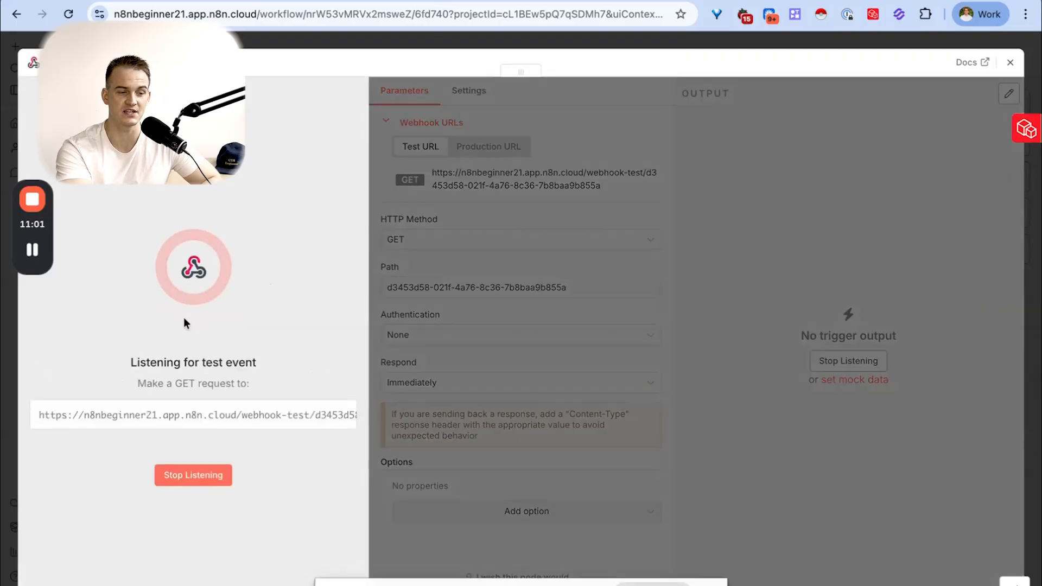
{"action": "left_click", "coordinate": [190, 478]}
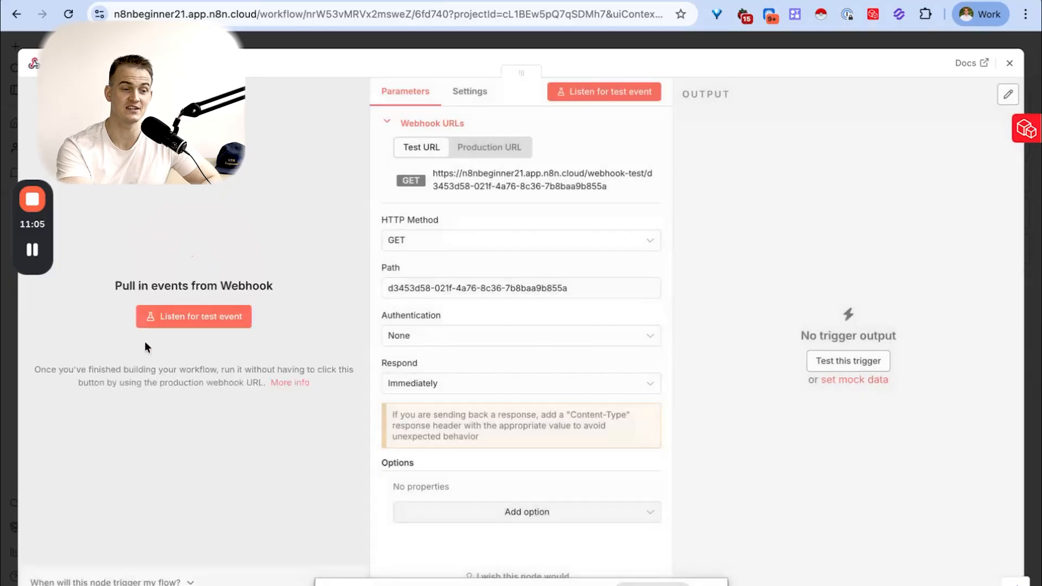
- Delete the webhook trigger from the workflow and add an On form submission trigger in its place
{"action": "left_click", "coordinate": [1010, 62]}
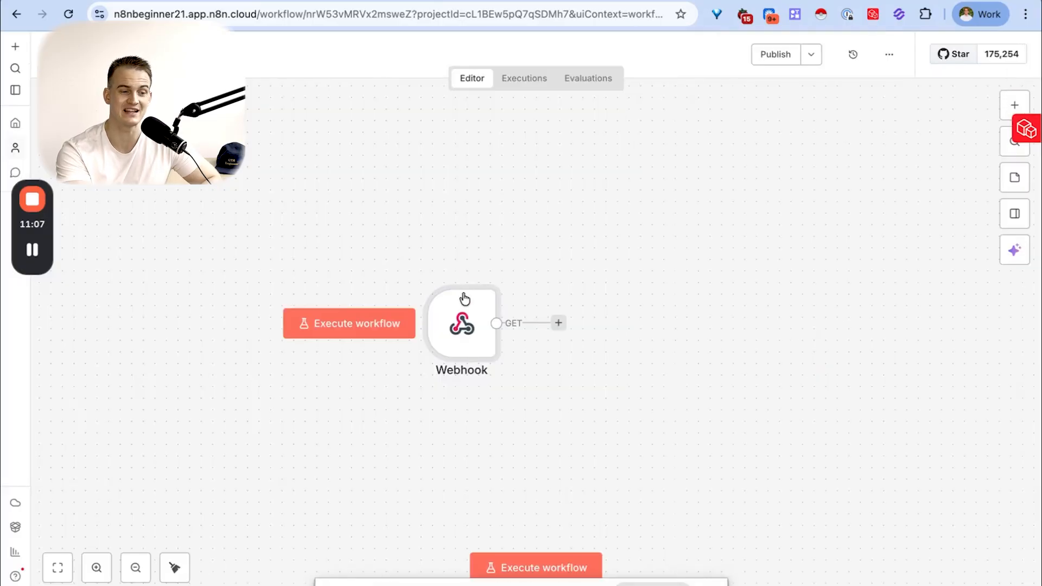
{"action": "left_click", "coordinate": [468, 271]}
{"action": "left_click", "coordinate": [484, 319]}
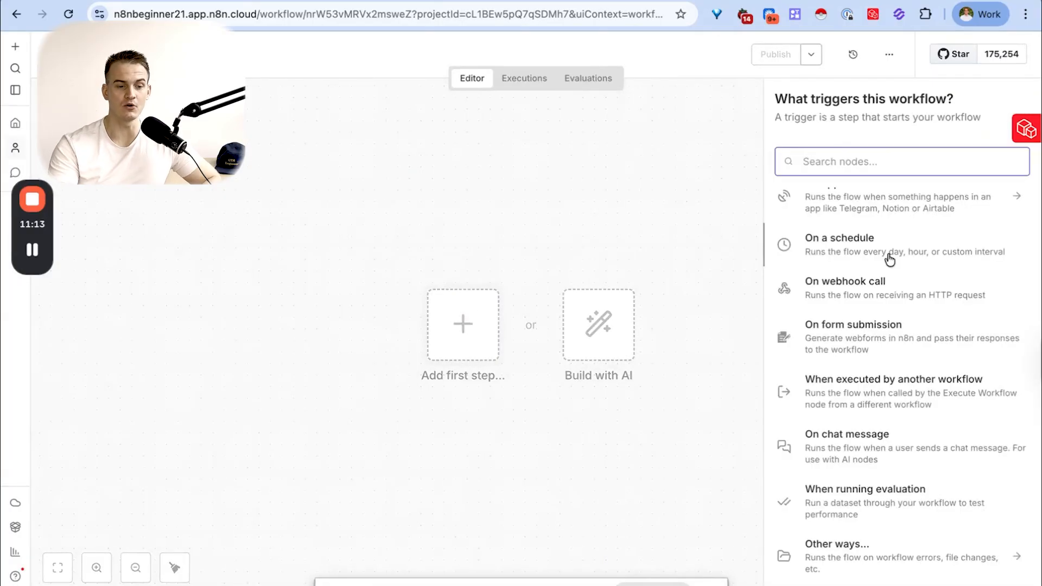
{"action": "left_click", "coordinate": [886, 339]}
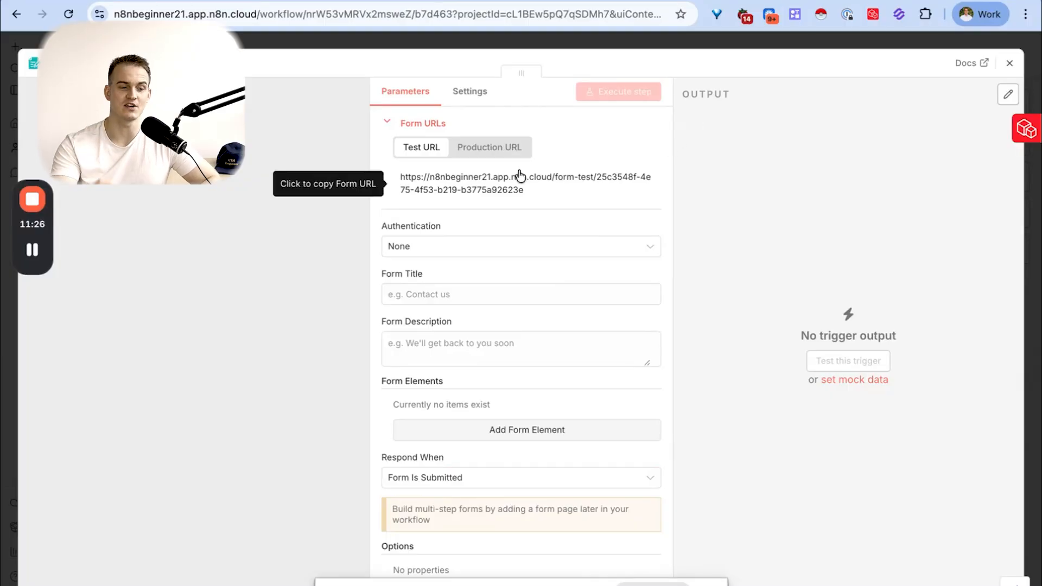
- Set the form's title and description to "websitue enquiry" and add a form element labelled Email of type Email
{"action": "left_click", "coordinate": [413, 297]}
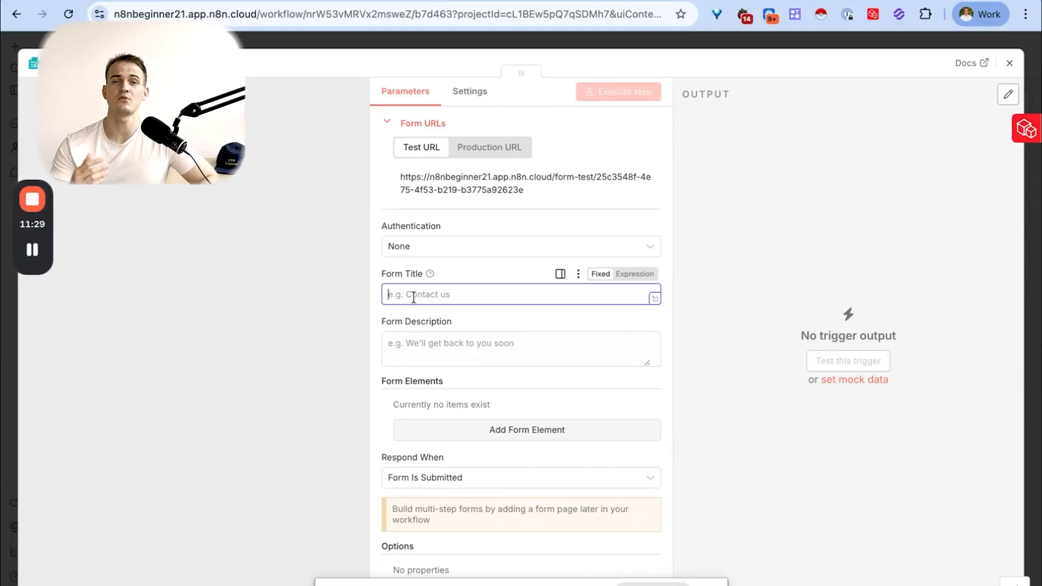
{"action": "type", "text": "Weebsite q"}
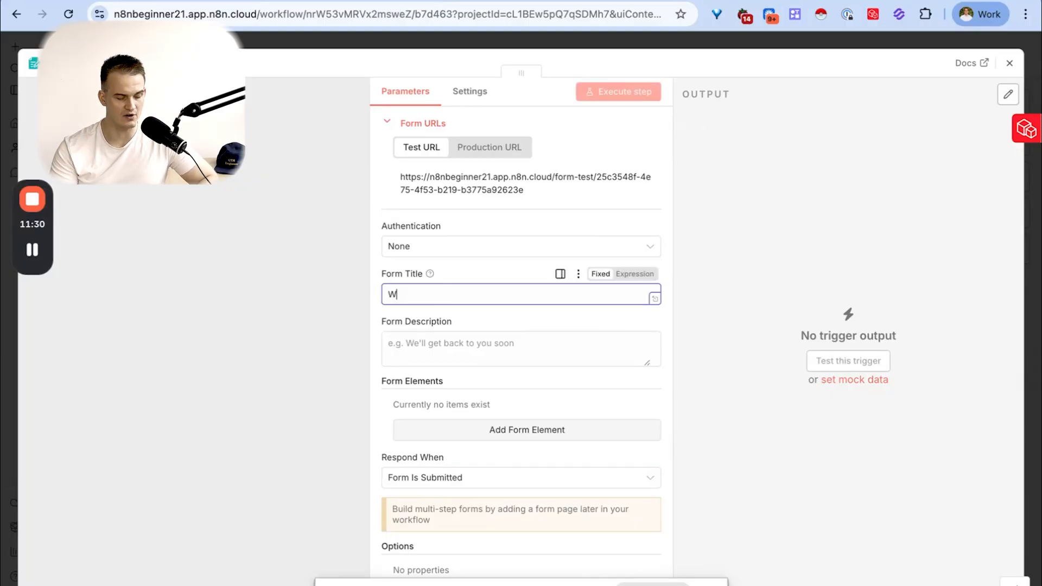
{"action": "key", "text": "super+a"}
{"action": "type", "text": "w"}
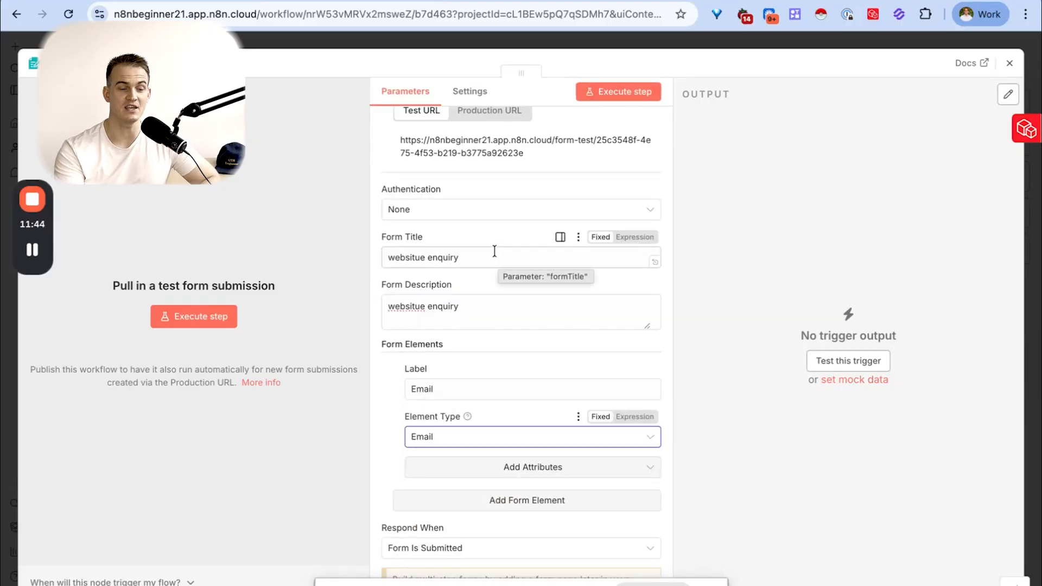
- Execute the form trigger step and submit the test form with an e-mail address
{"action": "left_click", "coordinate": [620, 91]}
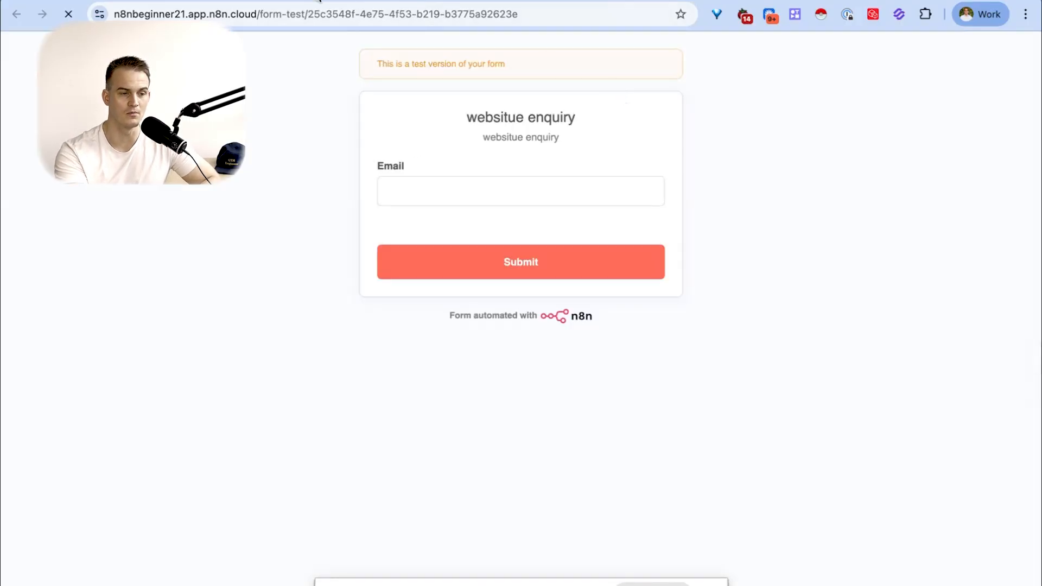
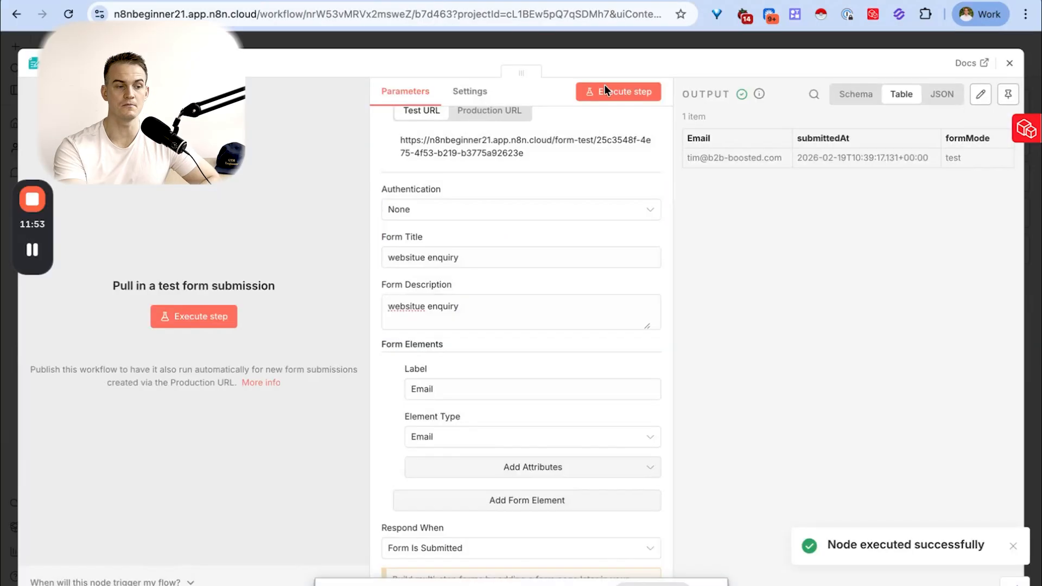
{"action": "key", "text": "Escape"}
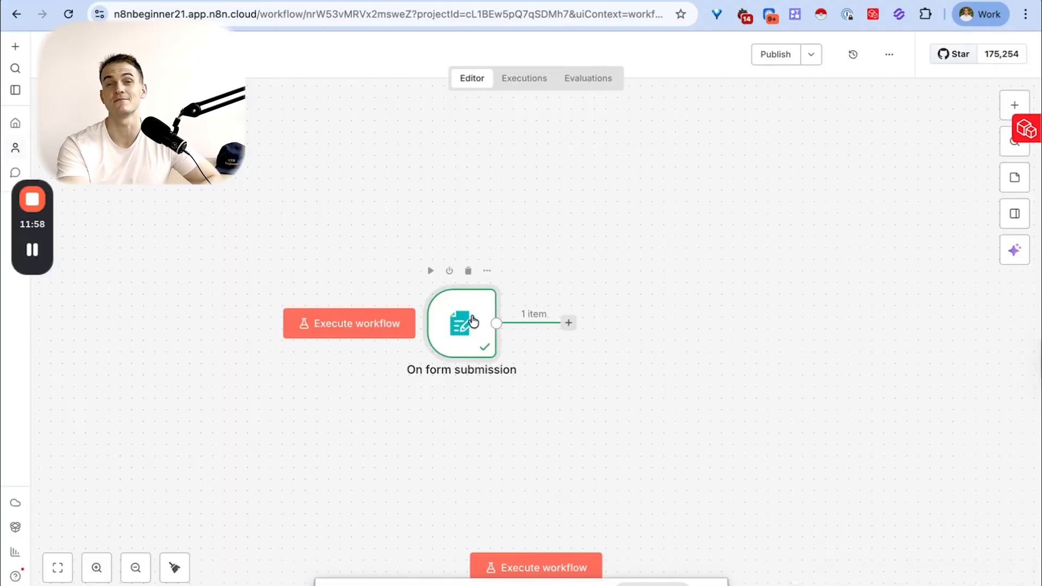
- Replace the form trigger with a When executed by another workflow trigger and inspect its settings
{"action": "left_click", "coordinate": [469, 272]}
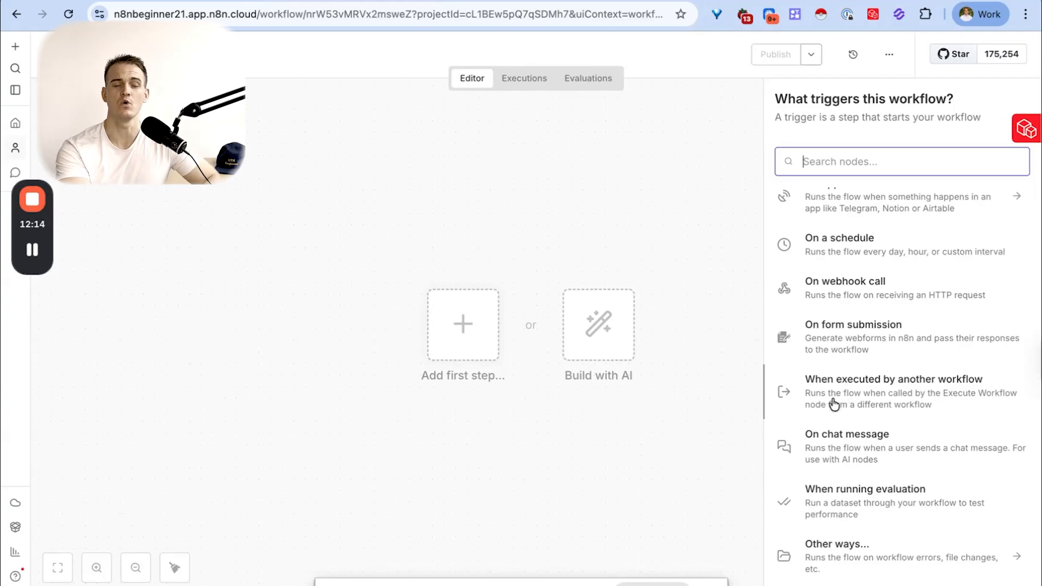
{"action": "left_click", "coordinate": [882, 401]}
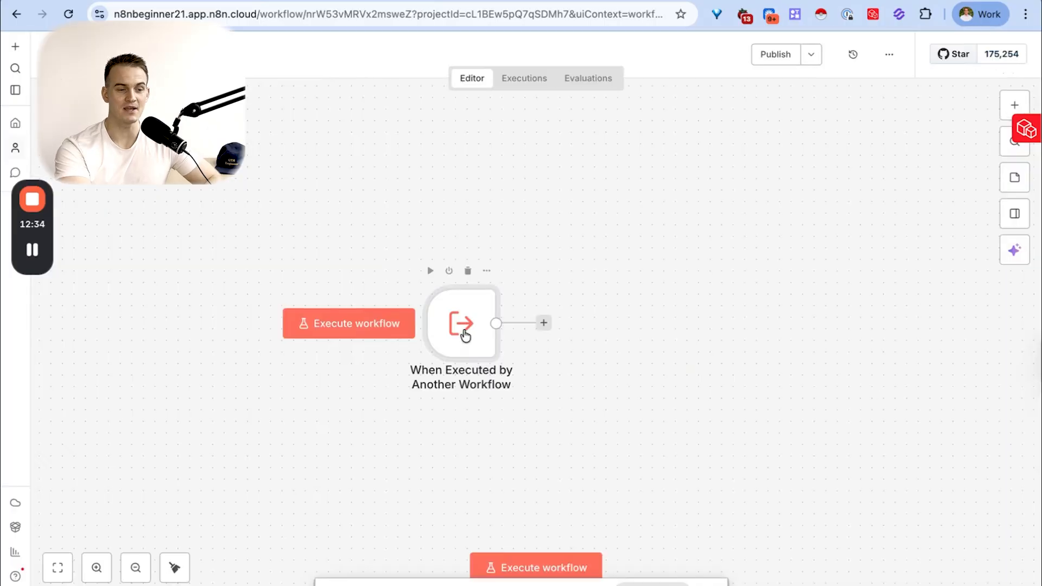
{"action": "double_click", "coordinate": [464, 335]}
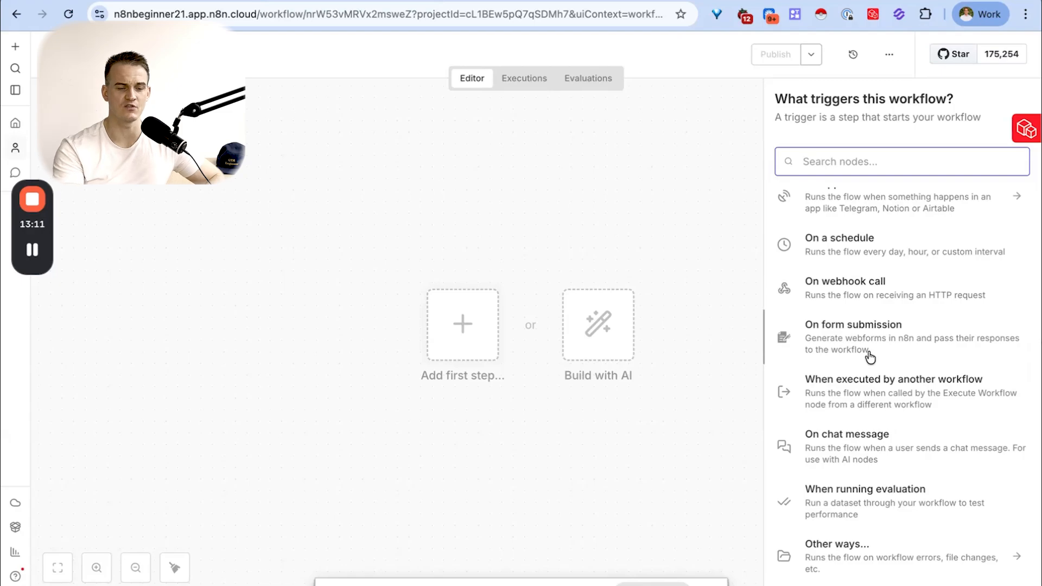
- Add an On chat message trigger to the empty workflow, review its optional fields and open the test chat
{"action": "left_click", "coordinate": [893, 455]}
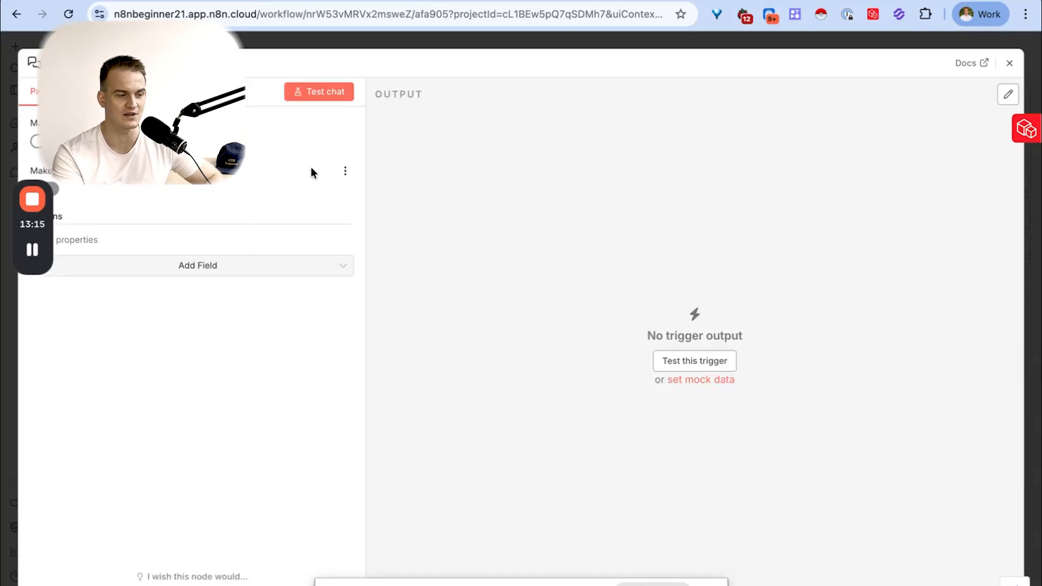
{"action": "left_click_drag", "start_coordinate": [44, 234], "coordinate": [12, 452]}
{"action": "left_click", "coordinate": [163, 273]}
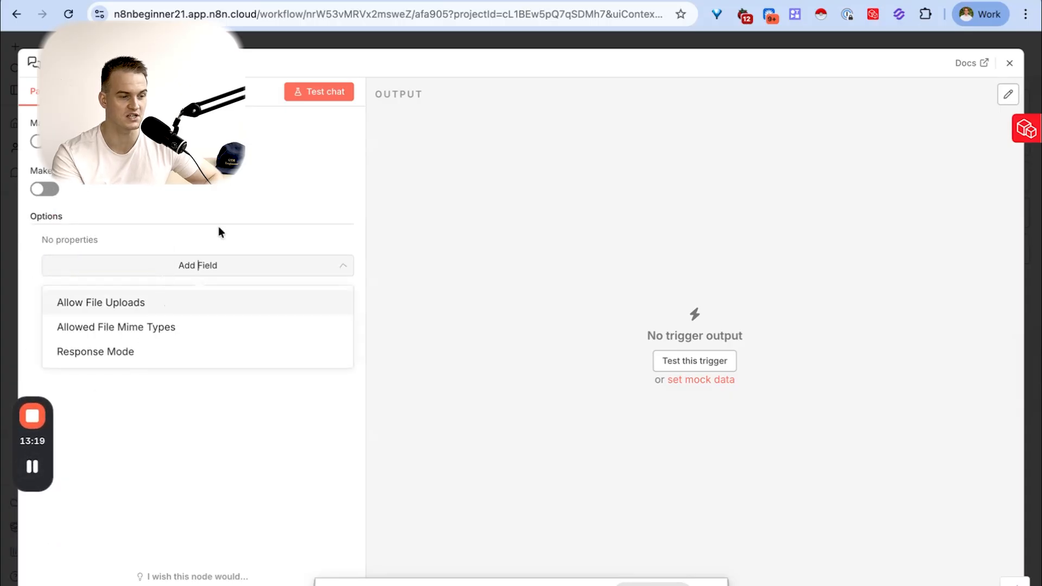
{"action": "left_click", "coordinate": [330, 88]}
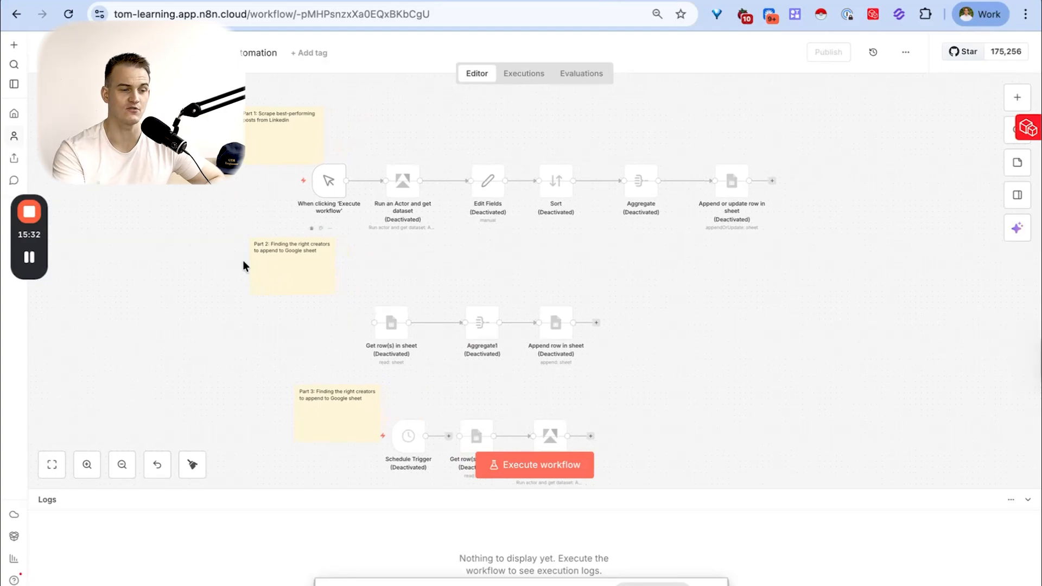
- Examine the triggers and node chains in all three parts of the LinkedIn post-scraping automation workflow
{"action": "scroll", "coordinate": [242, 261], "scroll_direction": "up", "scroll_amount": 2}
{"action": "scroll", "coordinate": [242, 261], "scroll_direction": "up", "scroll_amount": 4}
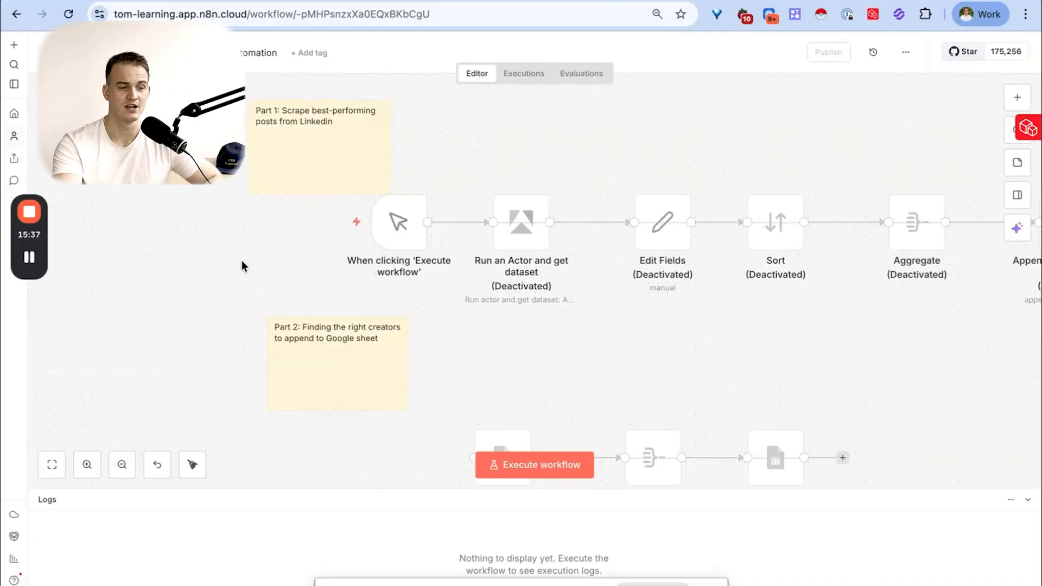
{"action": "scroll", "coordinate": [242, 266], "scroll_direction": "right", "scroll_amount": 3}
{"action": "mouse_move", "coordinate": [377, 243]}
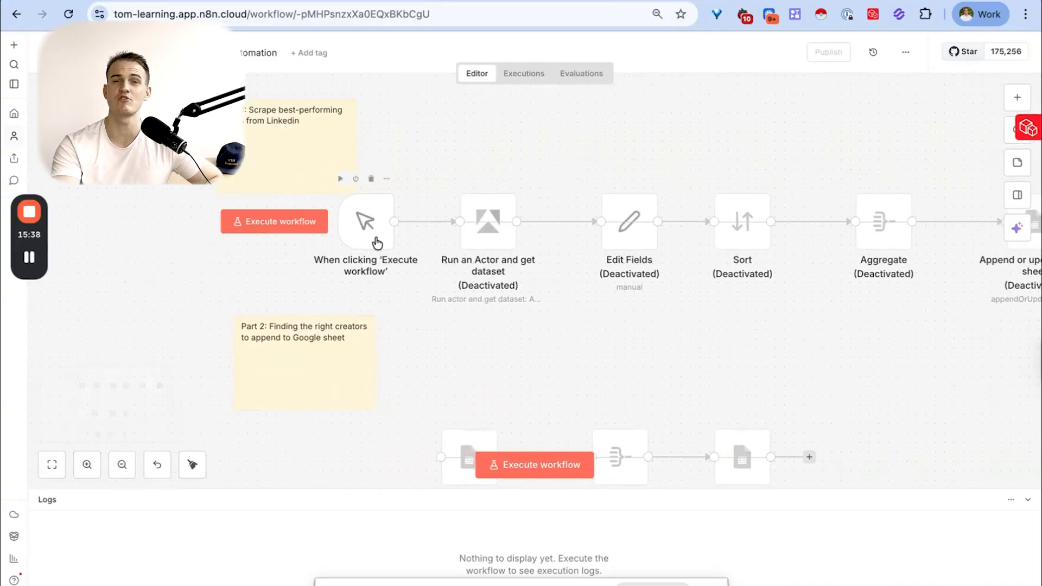
{"action": "scroll", "coordinate": [383, 424], "scroll_direction": "down", "scroll_amount": 3}
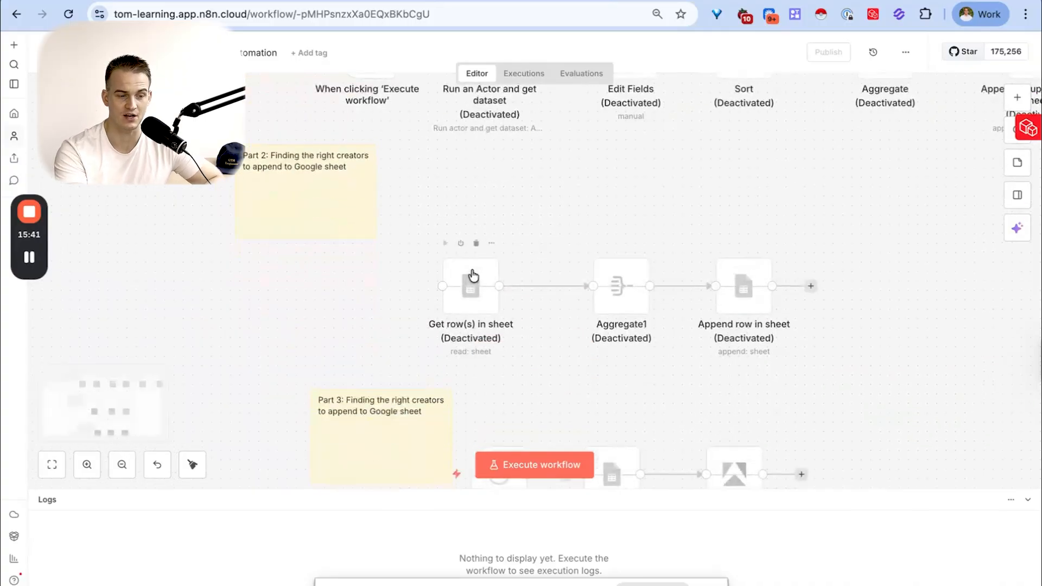
{"action": "scroll", "coordinate": [472, 274], "scroll_direction": "down", "scroll_amount": 3}
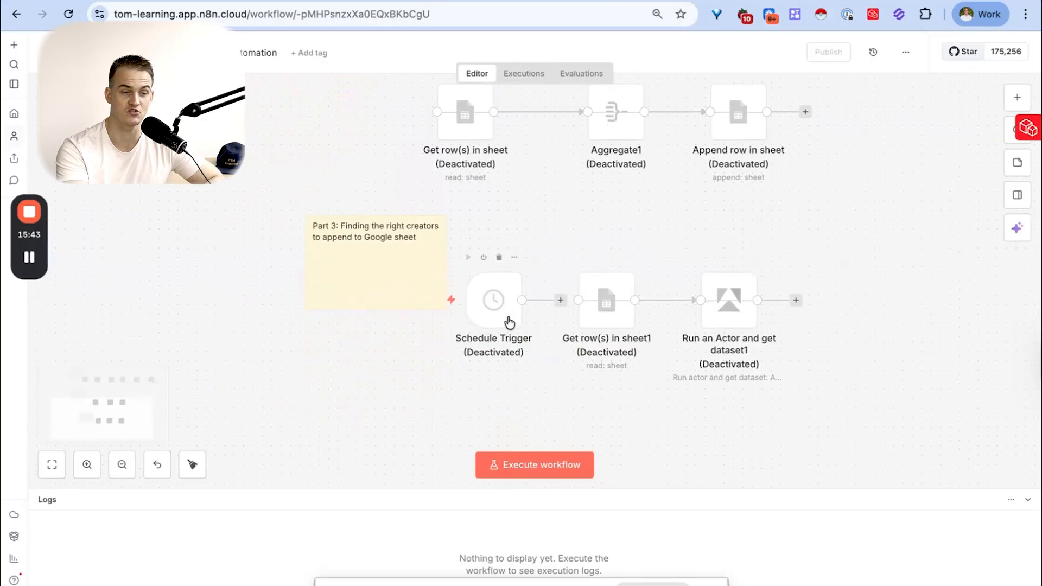
{"action": "scroll", "coordinate": [508, 321], "scroll_direction": "down", "scroll_amount": 2}
{"action": "scroll", "coordinate": [508, 321], "scroll_direction": "up", "scroll_amount": 5}
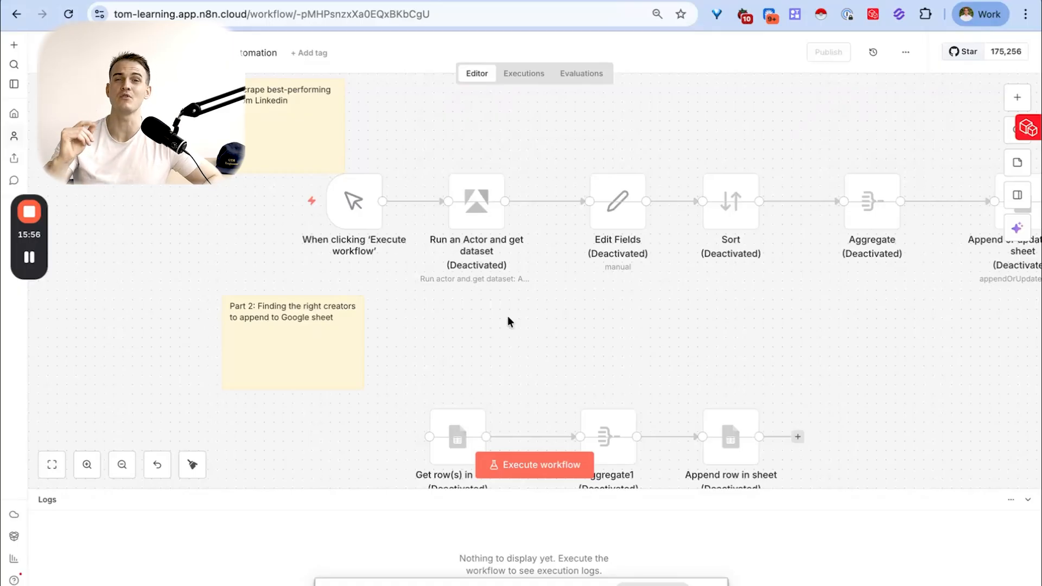
{"action": "scroll", "coordinate": [507, 316], "scroll_direction": "down", "scroll_amount": 5, "text": "ctrl"}
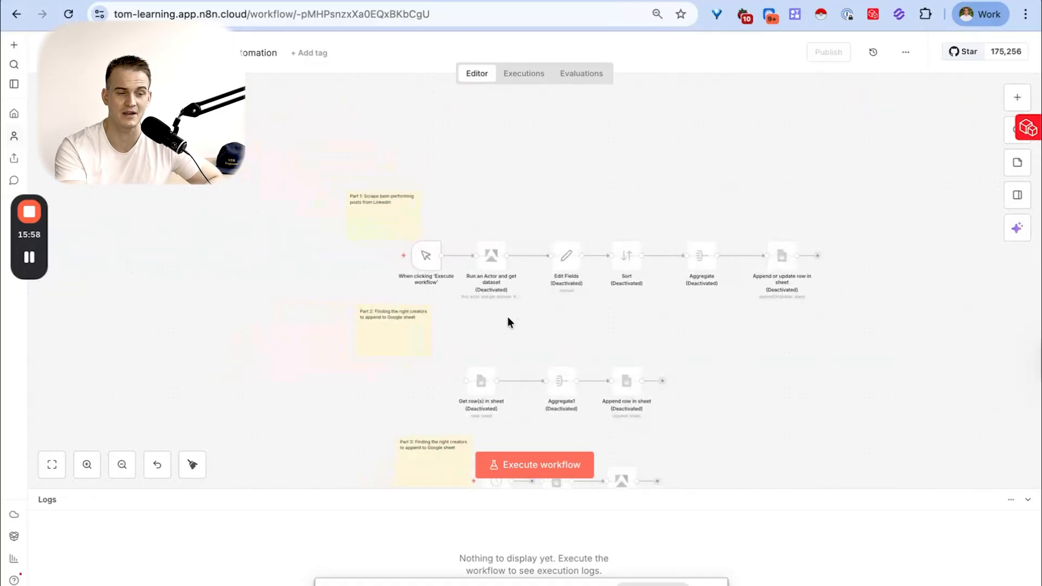
{"action": "scroll", "coordinate": [438, 243], "scroll_direction": "up", "scroll_amount": 5, "text": "ctrl"}
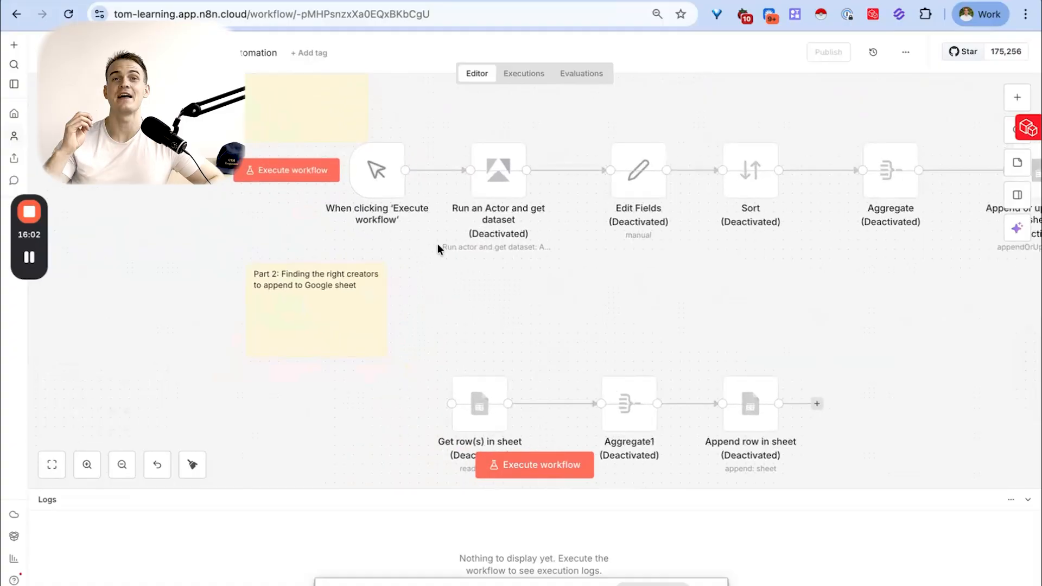
{"action": "scroll", "coordinate": [445, 230], "scroll_direction": "right", "scroll_amount": 5}
{"action": "scroll", "coordinate": [445, 230], "scroll_direction": "up", "scroll_amount": 1}
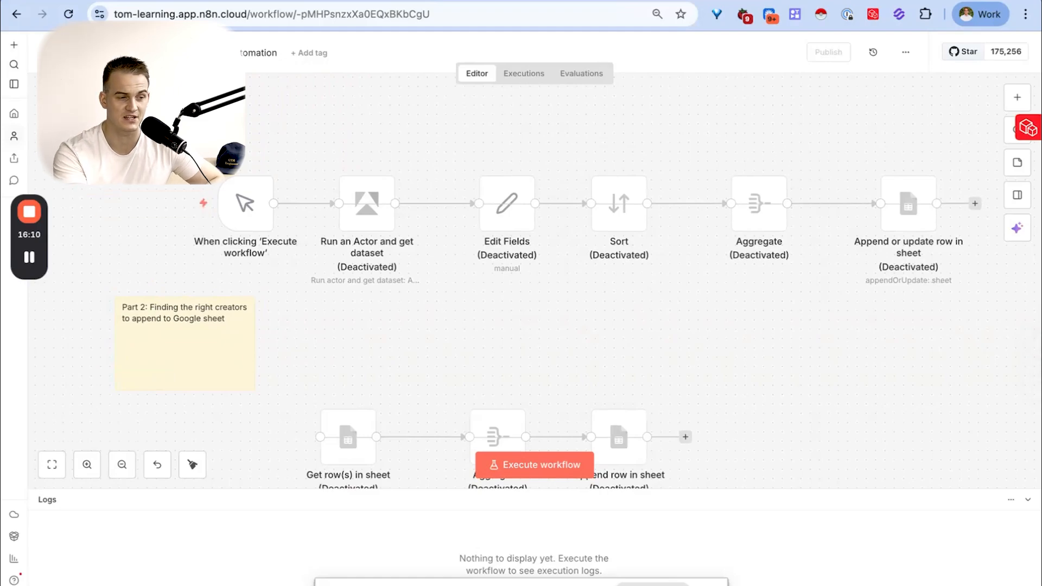
{"action": "scroll", "coordinate": [216, 243], "scroll_direction": "down", "scroll_amount": 2}
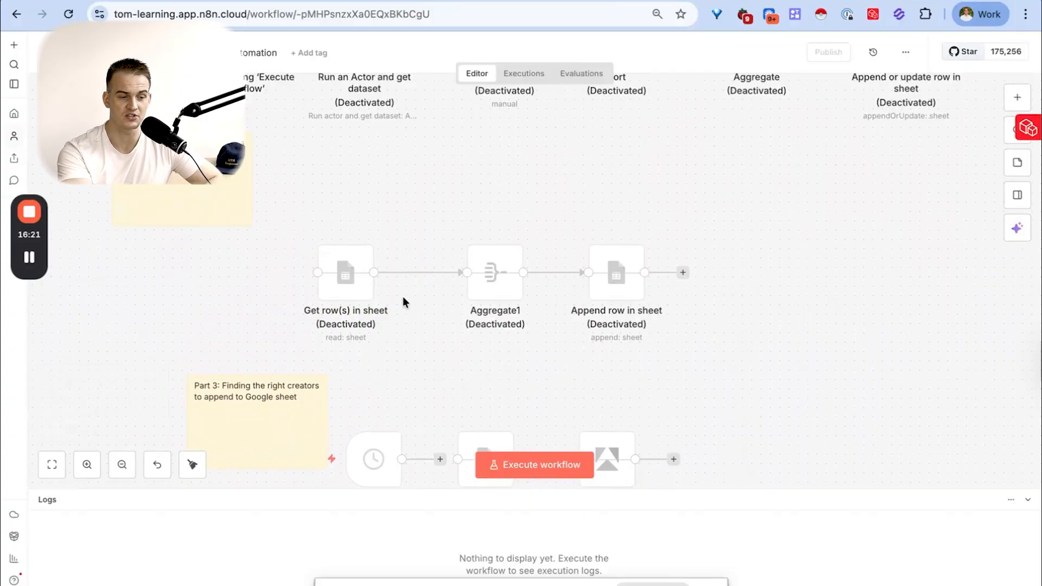
{"action": "scroll", "coordinate": [402, 294], "scroll_direction": "down", "scroll_amount": 3}
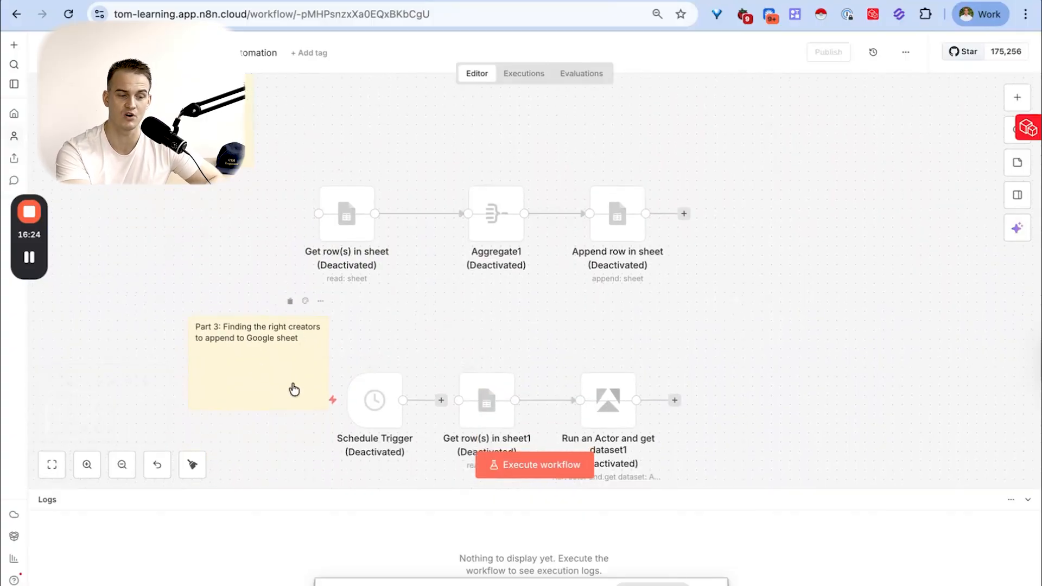
{"action": "scroll", "coordinate": [366, 341], "scroll_direction": "up", "scroll_amount": 8}
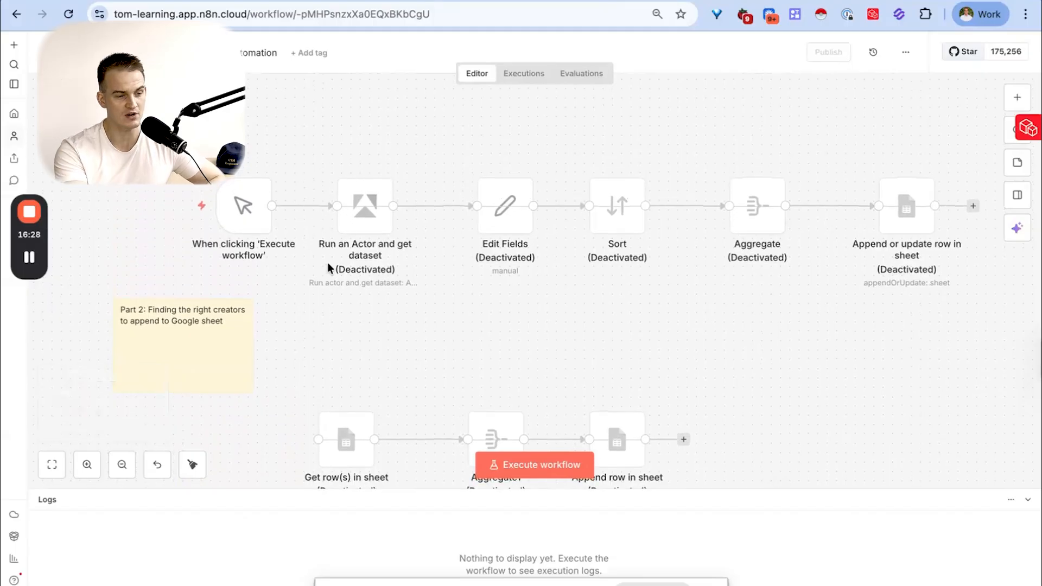
- Examine which node chains in the LinkedIn workflow start from a trigger and select the complete Part 1 node row
{"action": "mouse_move", "coordinate": [242, 202]}
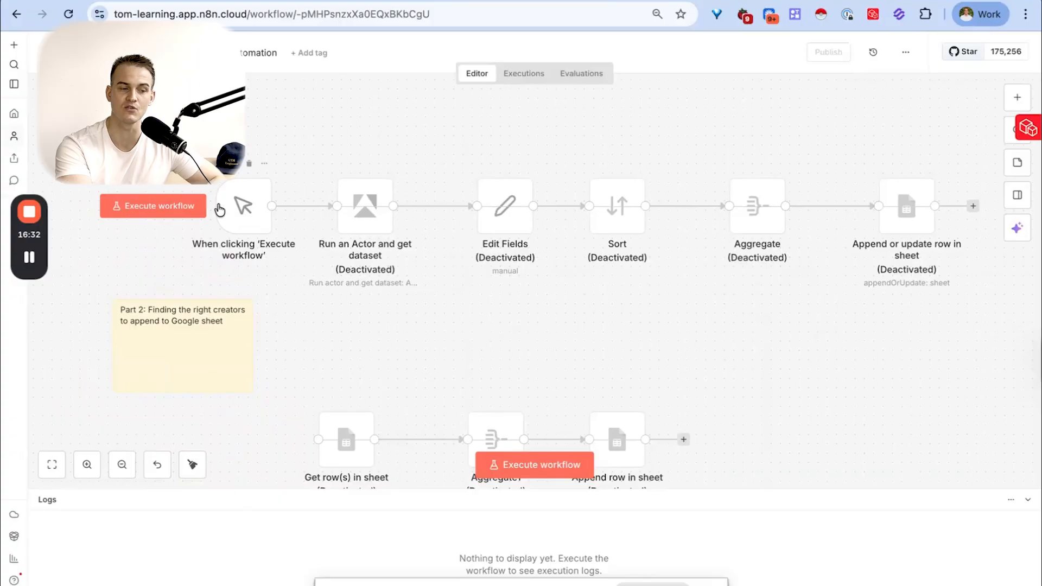
{"action": "scroll", "coordinate": [635, 250], "scroll_direction": "down", "scroll_amount": 5}
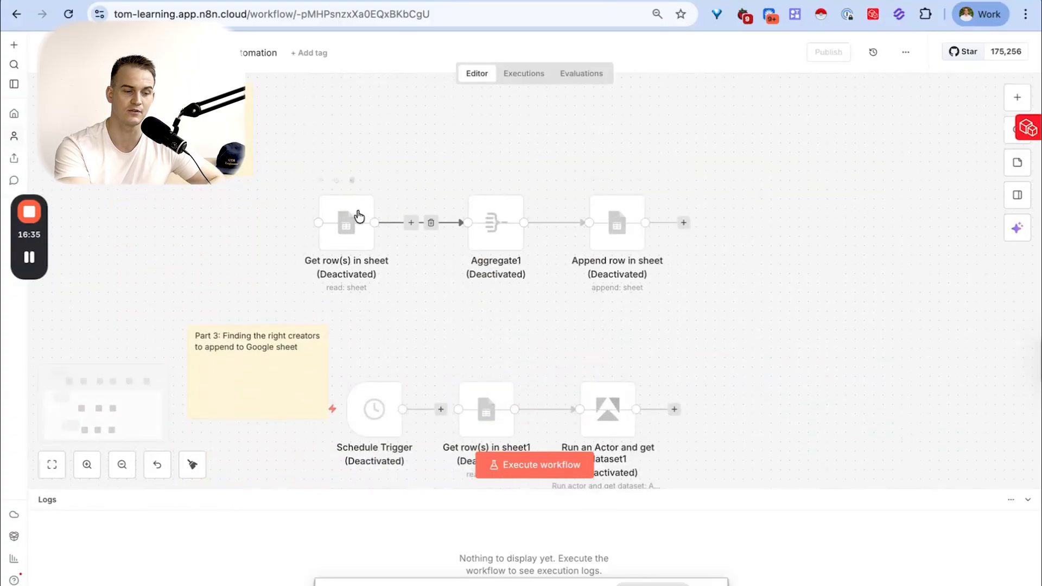
{"action": "scroll", "coordinate": [416, 293], "scroll_direction": "down", "scroll_amount": 2}
{"action": "scroll", "coordinate": [417, 295], "scroll_direction": "down", "scroll_amount": 1}
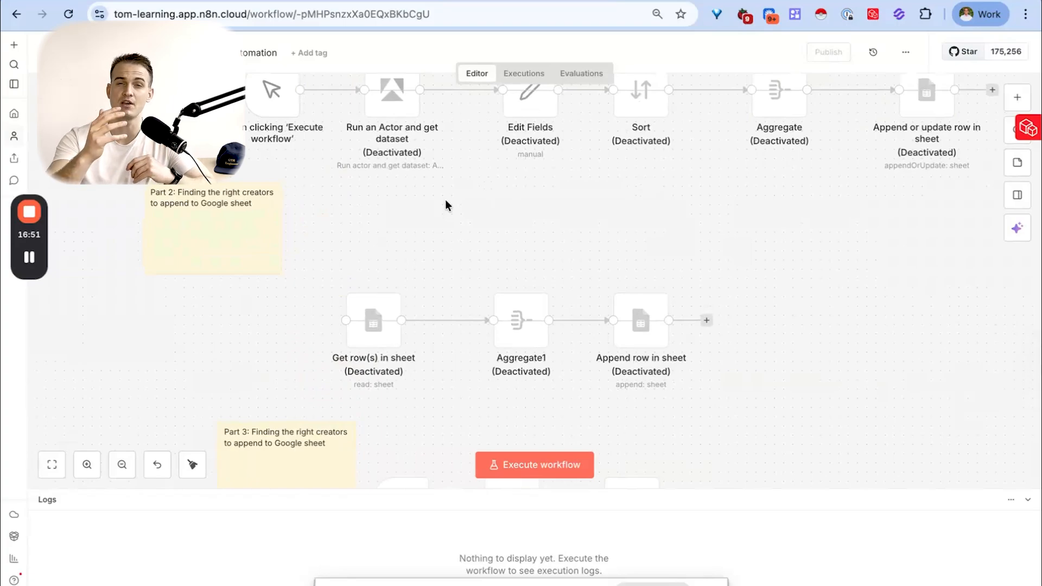
{"action": "scroll", "coordinate": [443, 212], "scroll_direction": "down", "scroll_amount": 6}
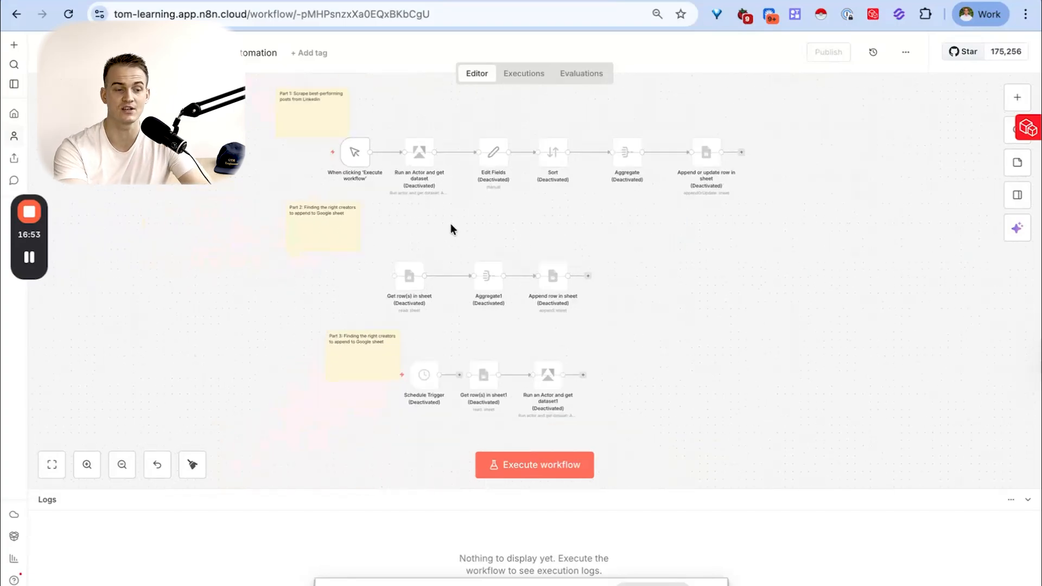
{"action": "scroll", "coordinate": [480, 299], "scroll_direction": "up", "scroll_amount": 4}
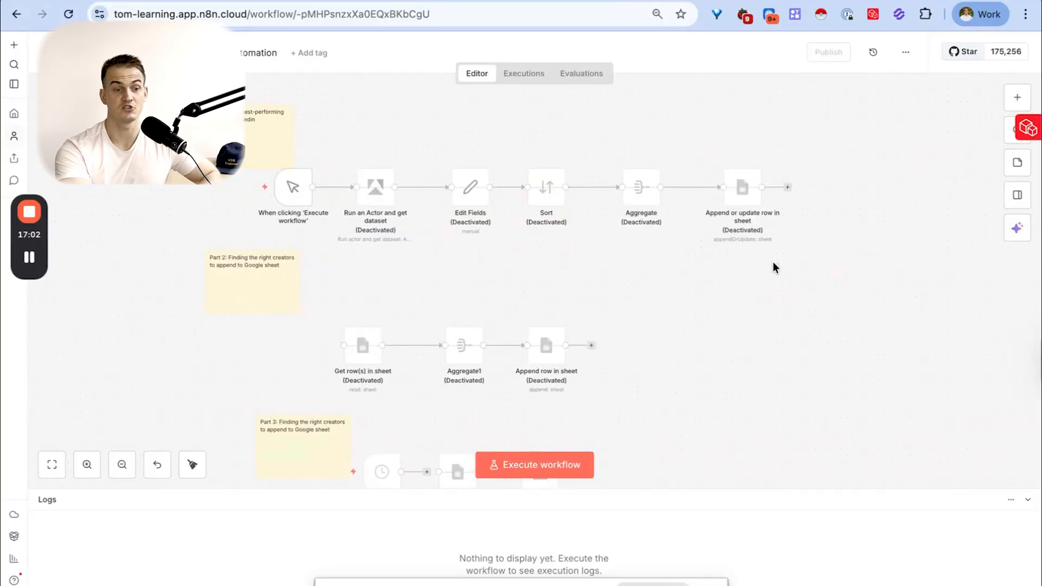
{"action": "left_click_drag", "start_coordinate": [775, 265], "coordinate": [182, 120]}
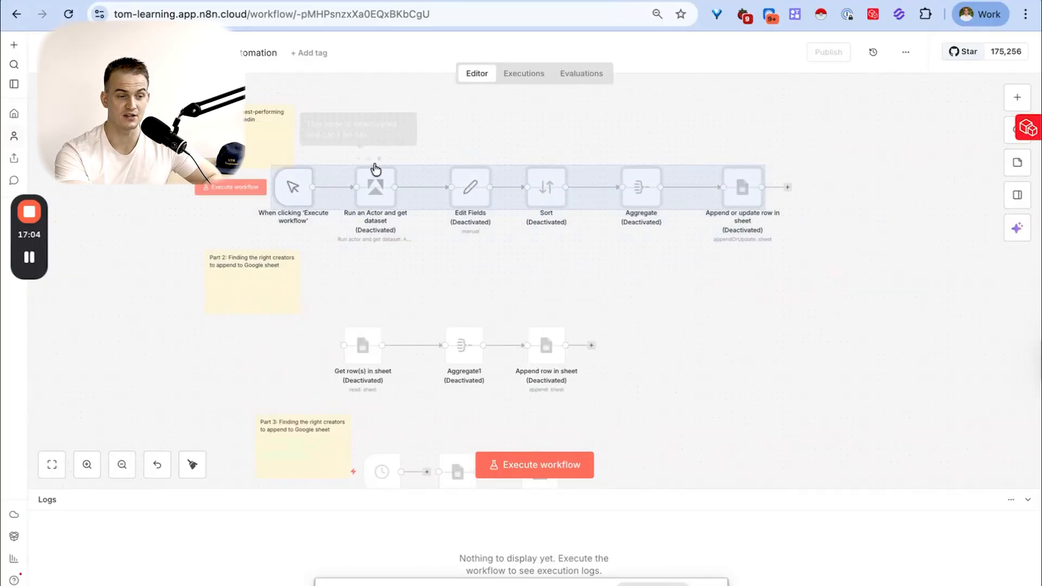
{"action": "right_click", "coordinate": [396, 195]}
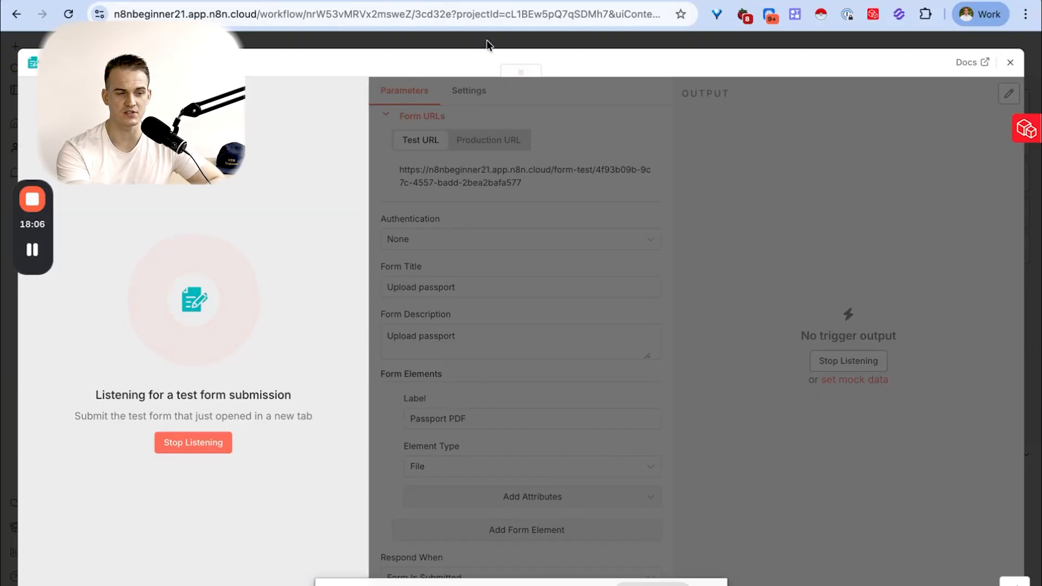
- Submit the Upload passport test form with Newsletter template.docx as the Passport PDF file and return to the workflow canvas
{"action": "left_click", "coordinate": [496, 1]}
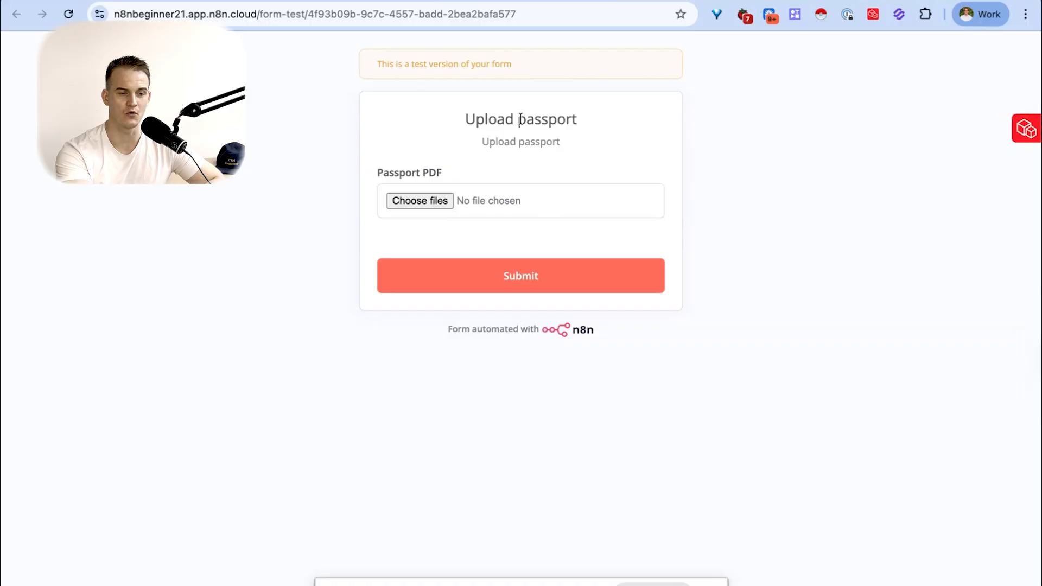
{"action": "left_click", "coordinate": [434, 203]}
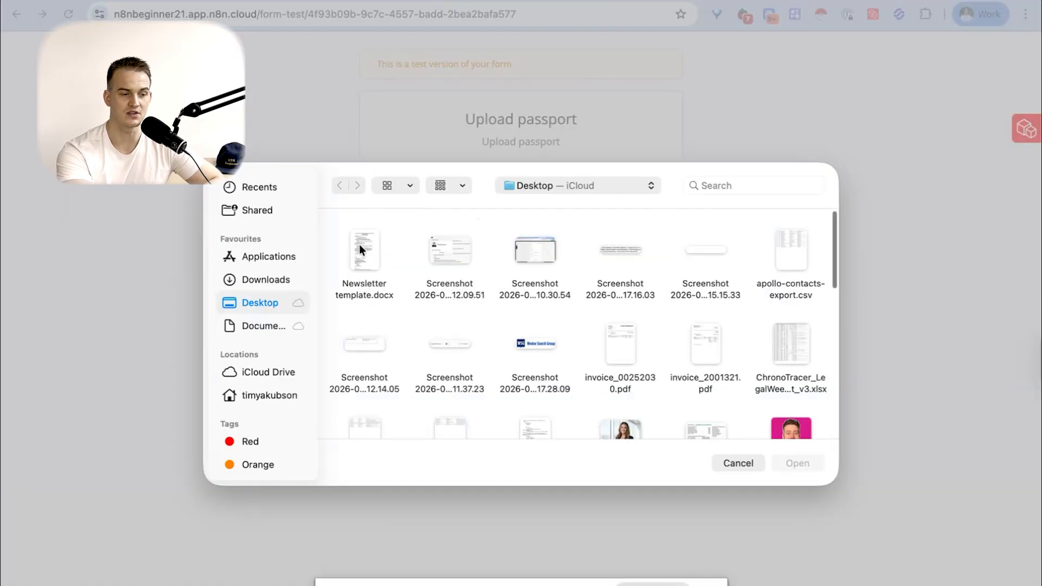
{"action": "left_click", "coordinate": [357, 245]}
{"action": "left_click", "coordinate": [805, 466]}
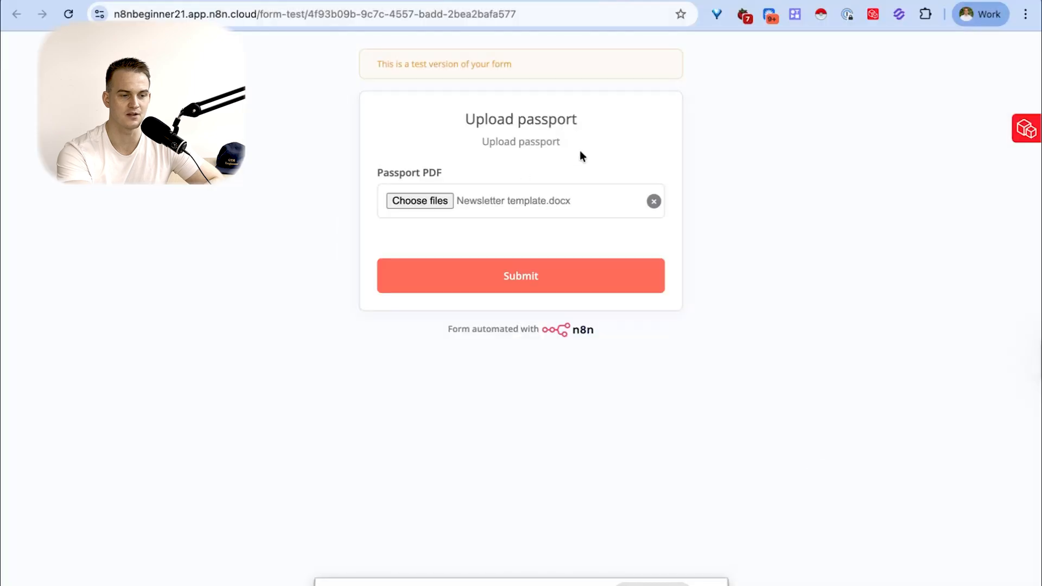
{"action": "key", "text": "super+w"}
{"action": "left_click", "coordinate": [1009, 63]}
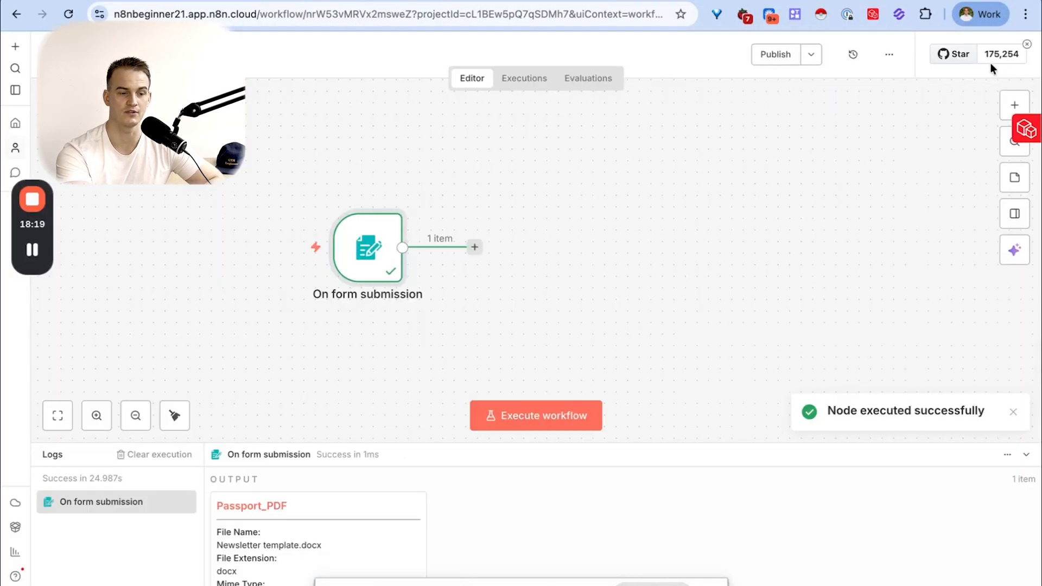
- Examine the On form submission output in the Schema, Table, JSON and Binary views
{"action": "double_click", "coordinate": [372, 246]}
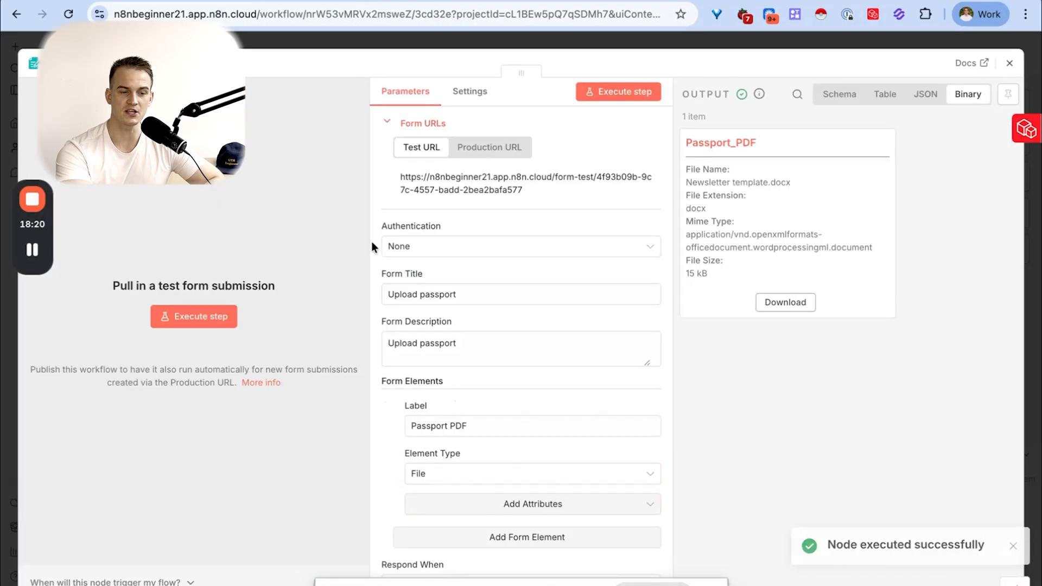
{"action": "left_click", "coordinate": [840, 103]}
{"action": "left_click", "coordinate": [884, 99]}
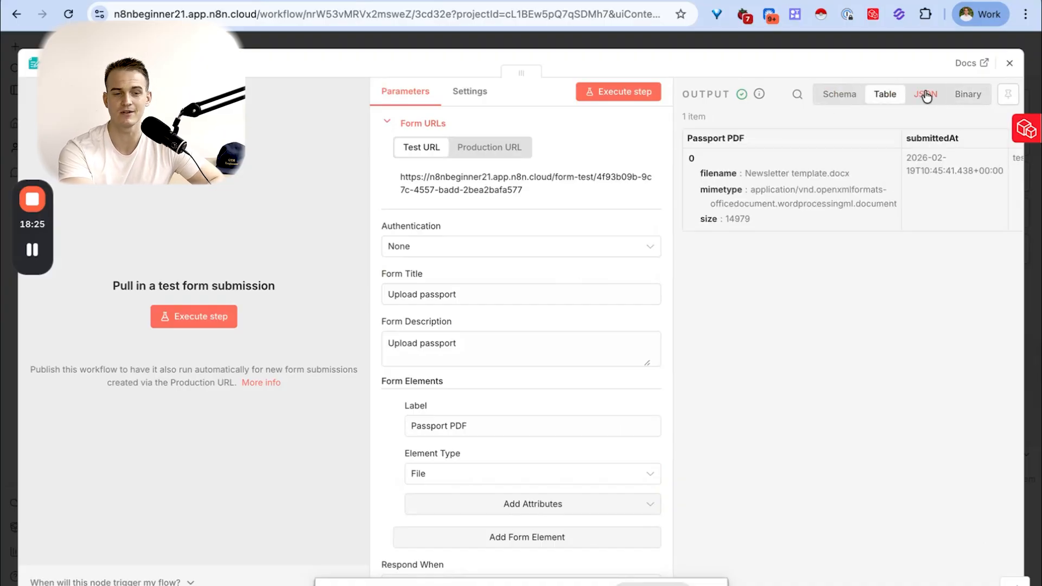
{"action": "left_click", "coordinate": [926, 97]}
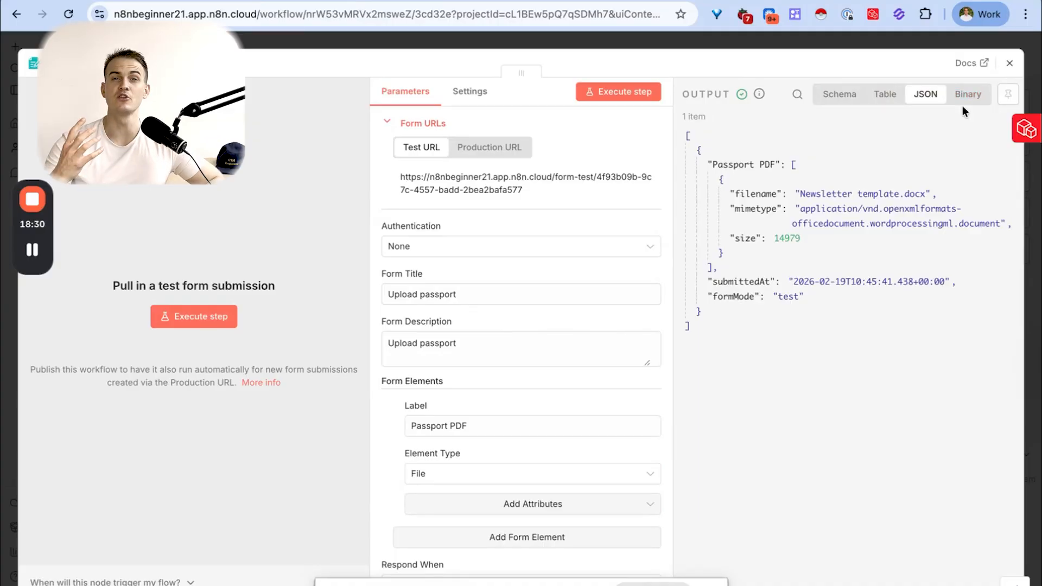
{"action": "left_click", "coordinate": [845, 99]}
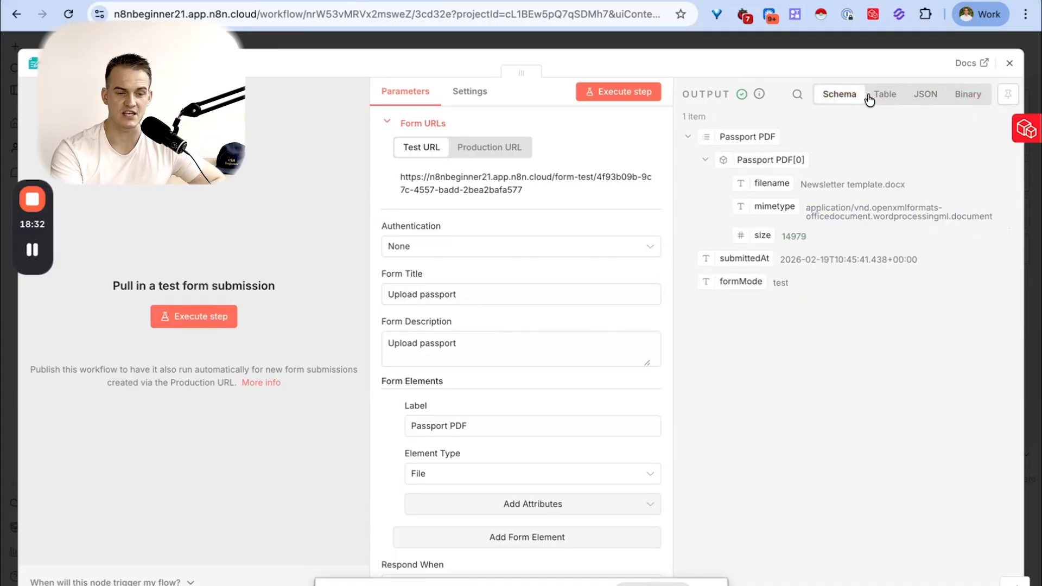
{"action": "left_click", "coordinate": [887, 100]}
{"action": "left_click", "coordinate": [924, 99]}
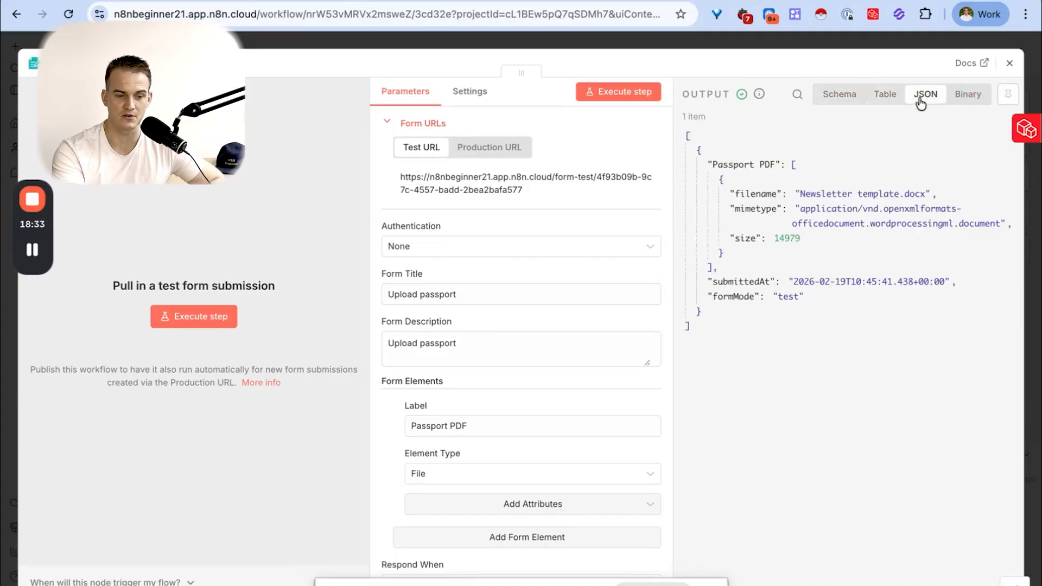
{"action": "left_click", "coordinate": [977, 102]}
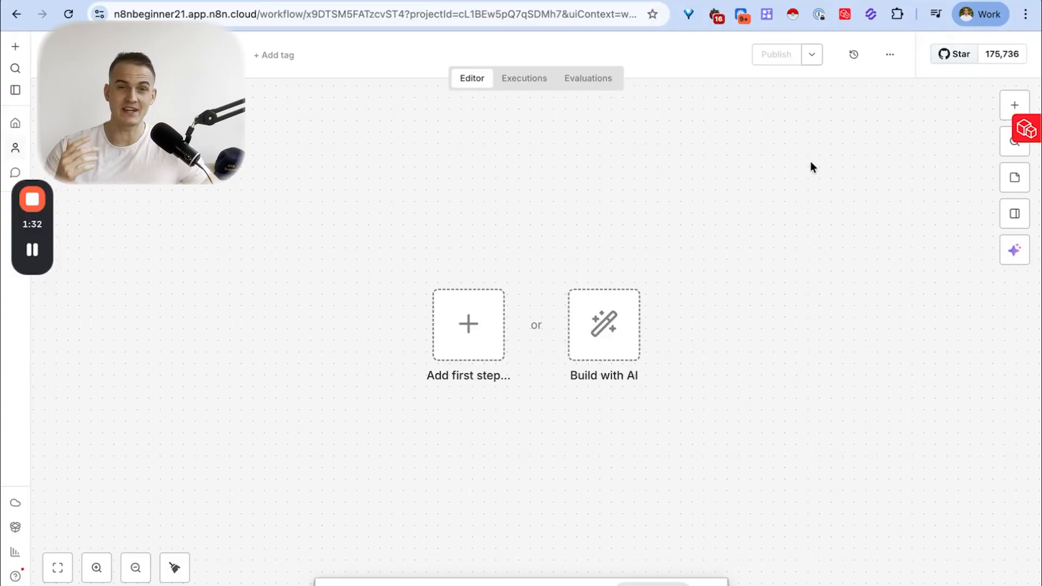
- Add a manual trigger as the first step of the empty workflow and open its name for editing
{"action": "key", "text": "Tab"}
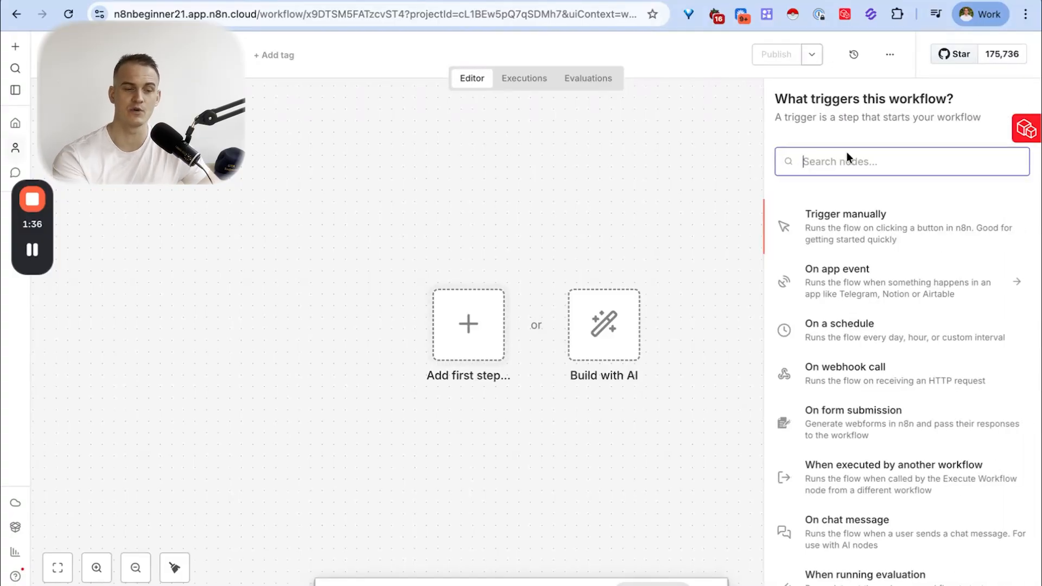
{"action": "scroll", "coordinate": [937, 254], "scroll_direction": "down", "scroll_amount": 2}
{"action": "scroll", "coordinate": [906, 271], "scroll_direction": "up", "scroll_amount": 2}
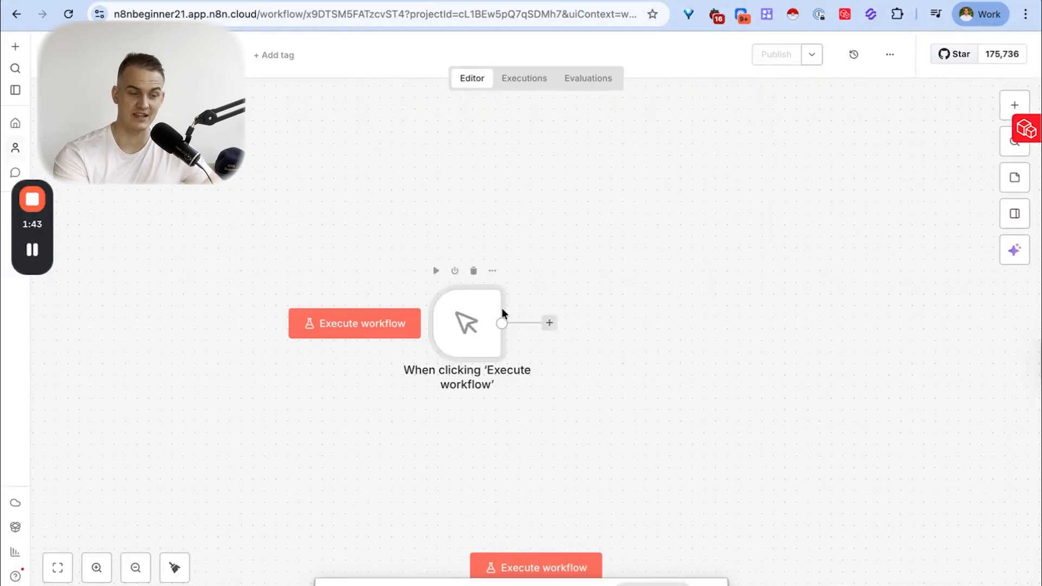
{"action": "key", "text": "space"}
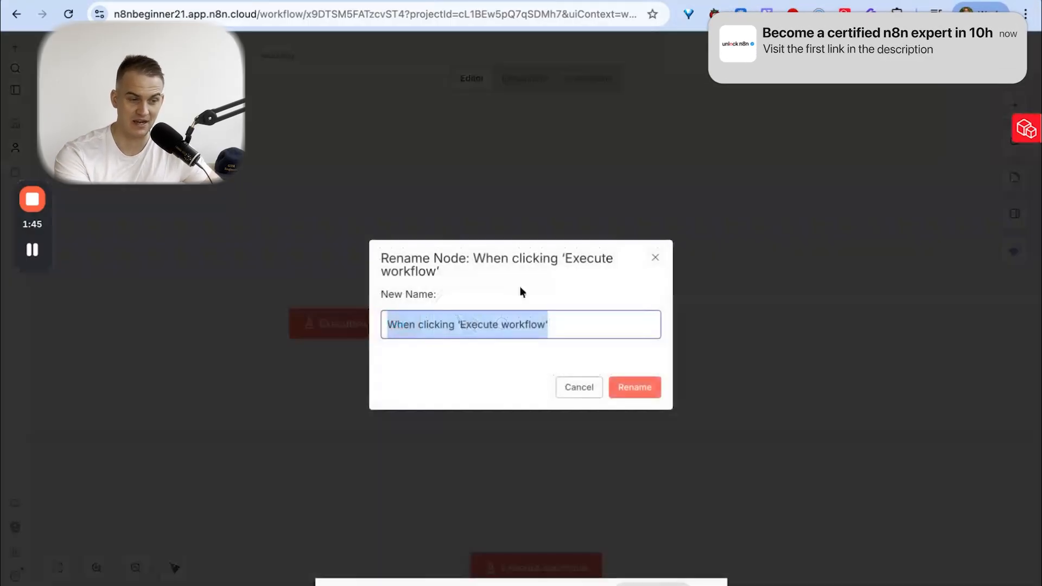
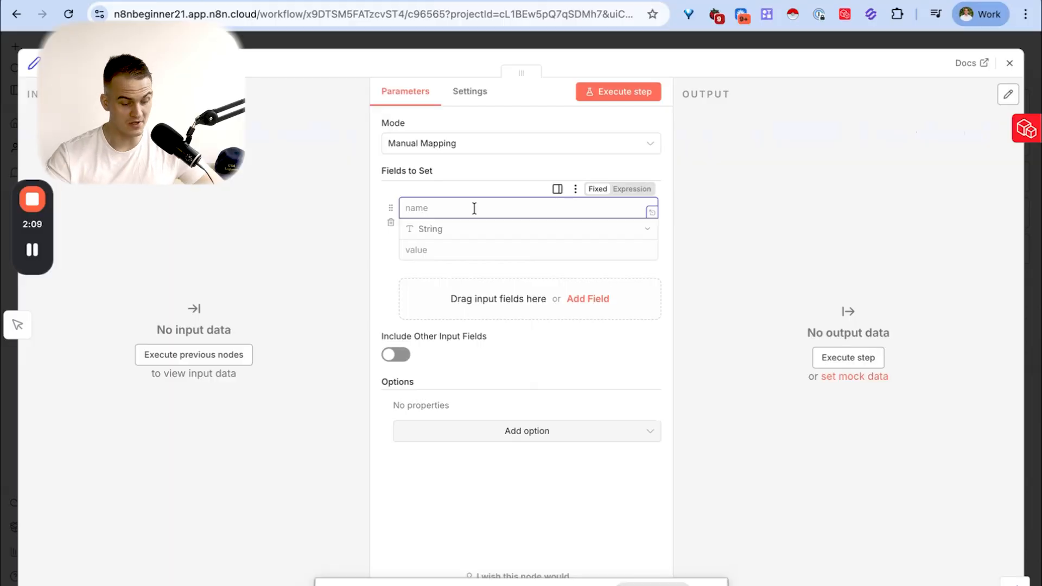
- Define a String field named First Name, enter the person's first name as its value, and execute the step
{"action": "type", "text": "First Name"}
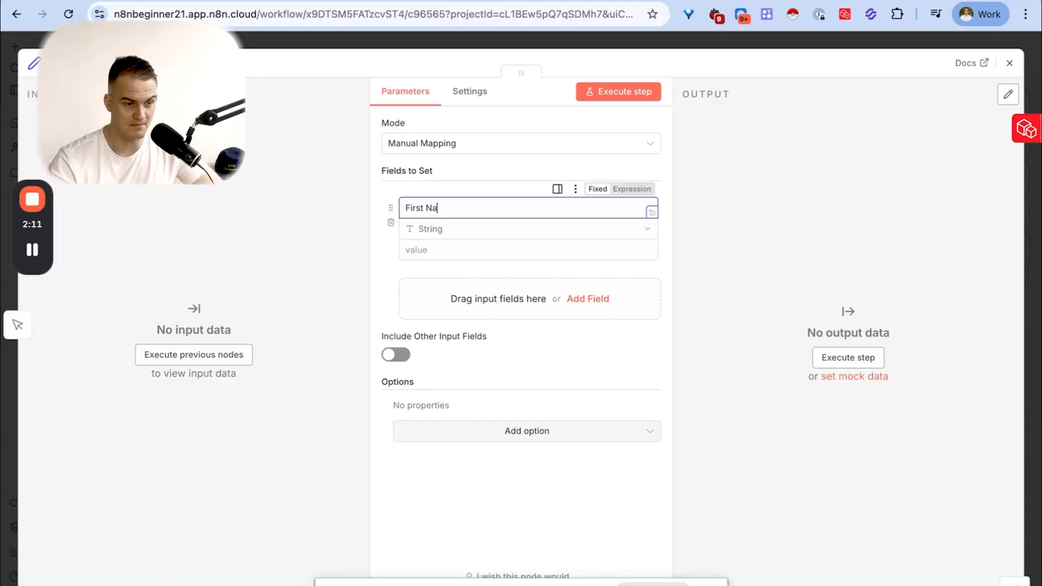
{"action": "left_click", "coordinate": [470, 246]}
{"action": "type", "text": "Tim"}
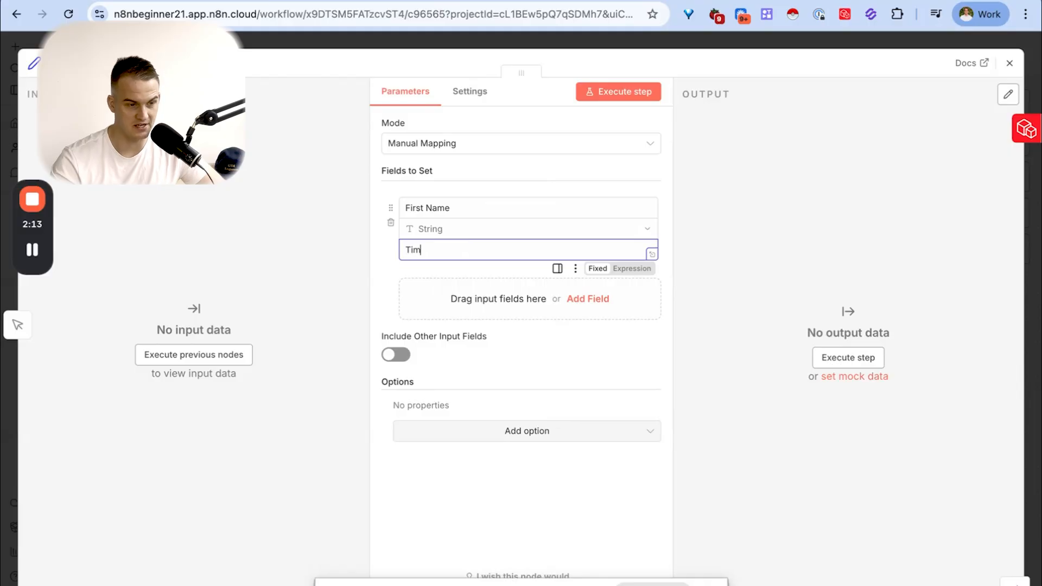
{"action": "left_click", "coordinate": [628, 93]}
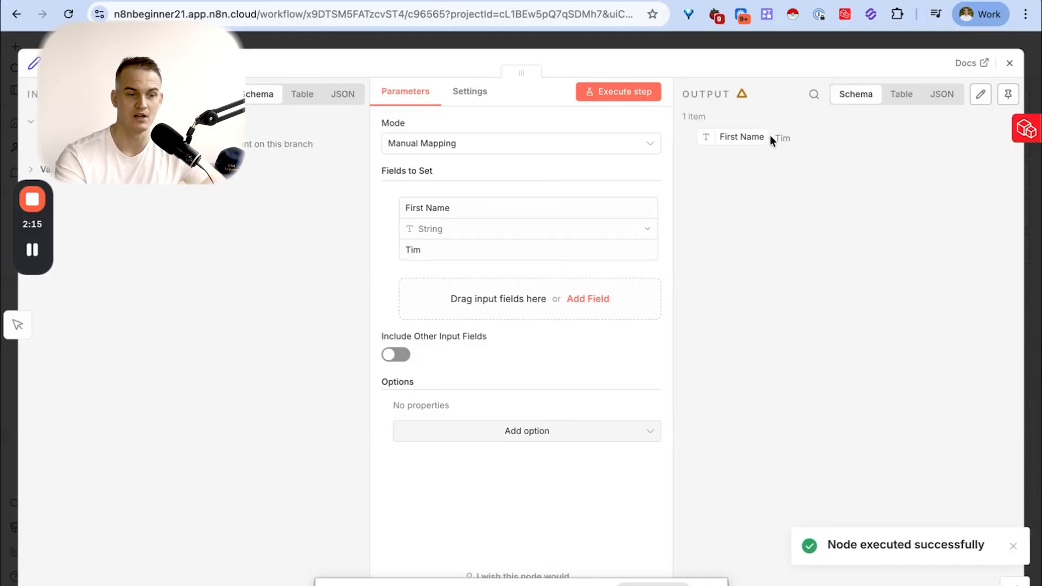
{"action": "left_click_drag", "start_coordinate": [791, 141], "coordinate": [754, 137]}
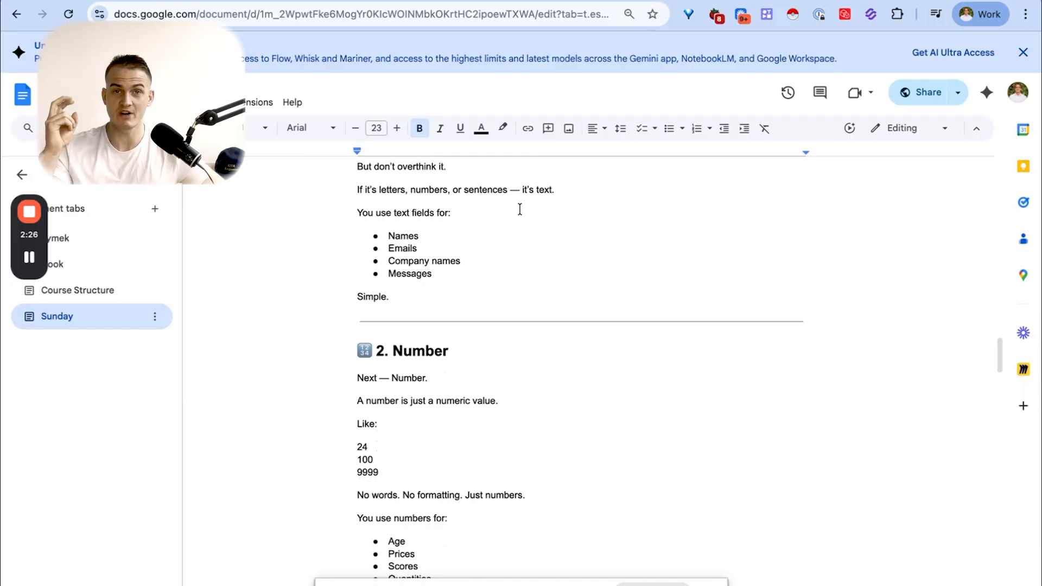
{"action": "scroll", "coordinate": [526, 209], "scroll_direction": "down", "scroll_amount": 3}
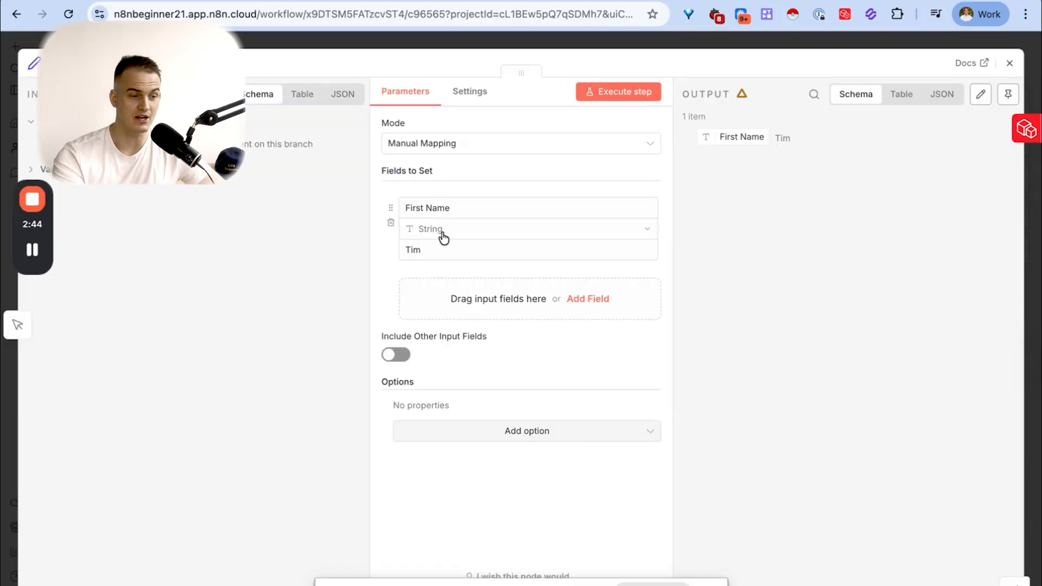
- Change the field to a Number named Age with the value 24 and execute the step
{"action": "left_click", "coordinate": [442, 237]}
{"action": "left_click", "coordinate": [453, 279]}
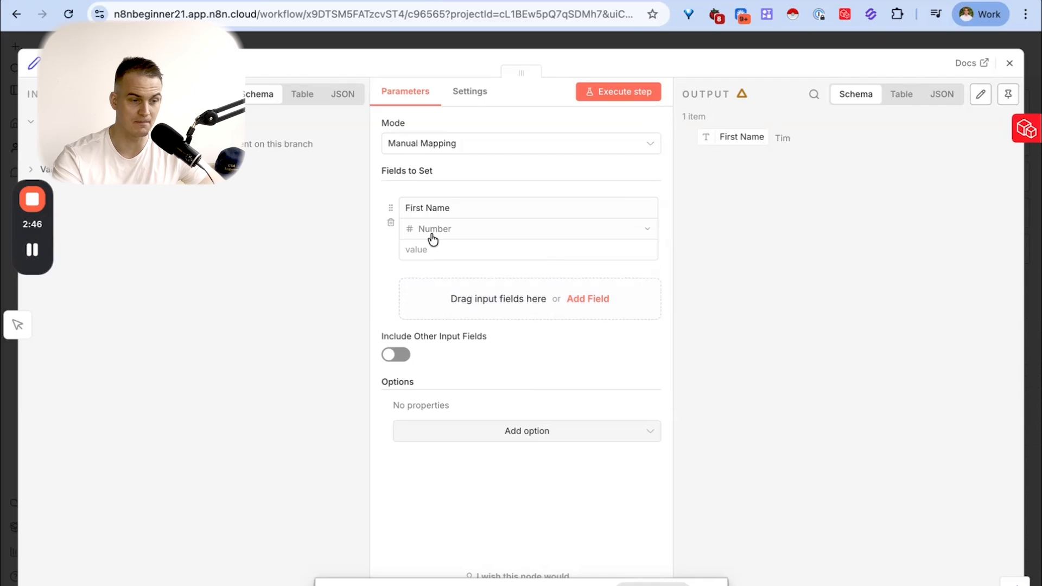
{"action": "left_click_drag", "start_coordinate": [450, 213], "coordinate": [407, 202]}
{"action": "type", "text": "Age"}
{"action": "left_click", "coordinate": [409, 251]}
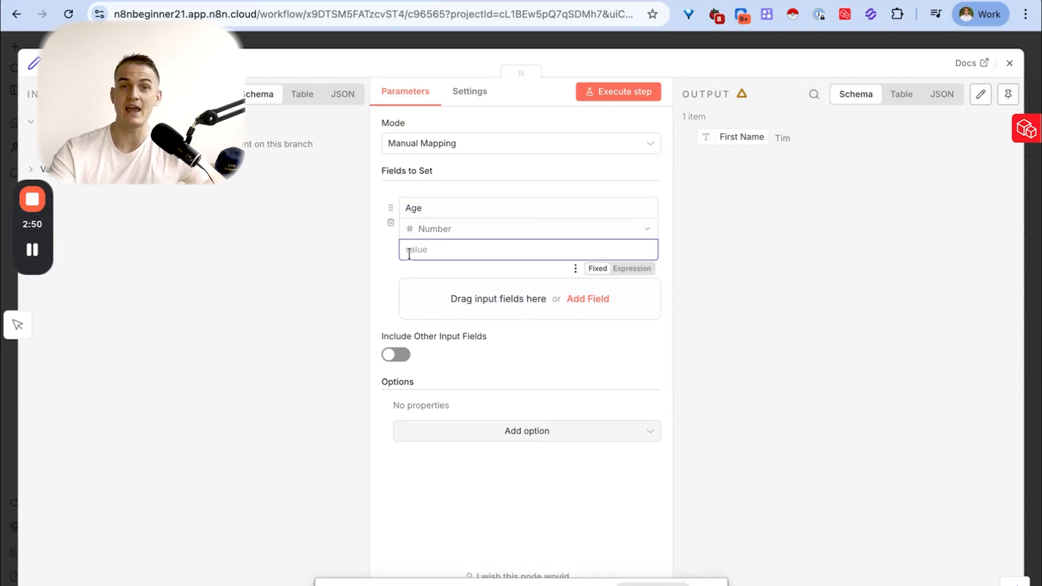
{"action": "type", "text": "24"}
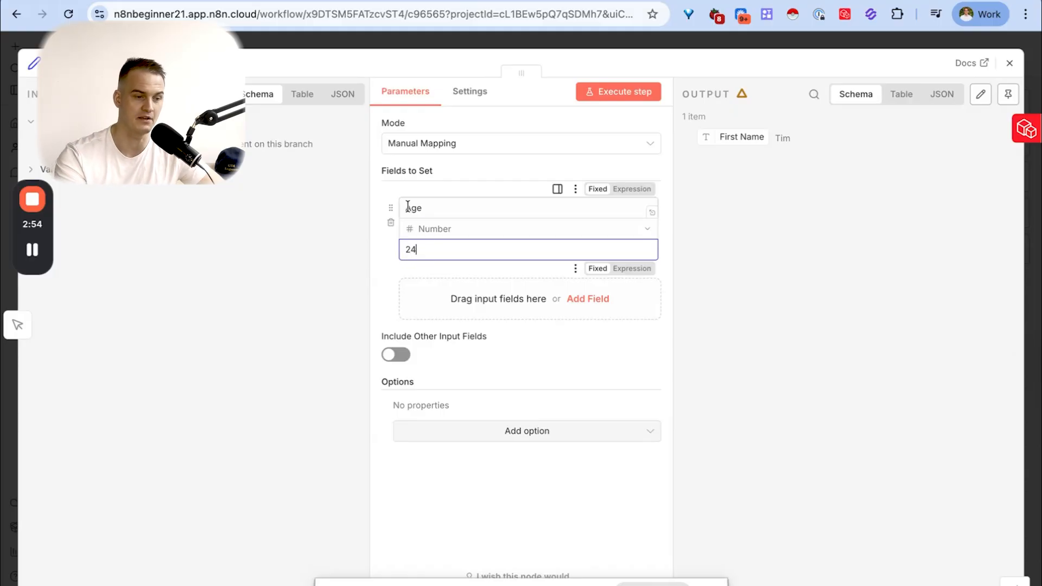
{"action": "left_click", "coordinate": [615, 102]}
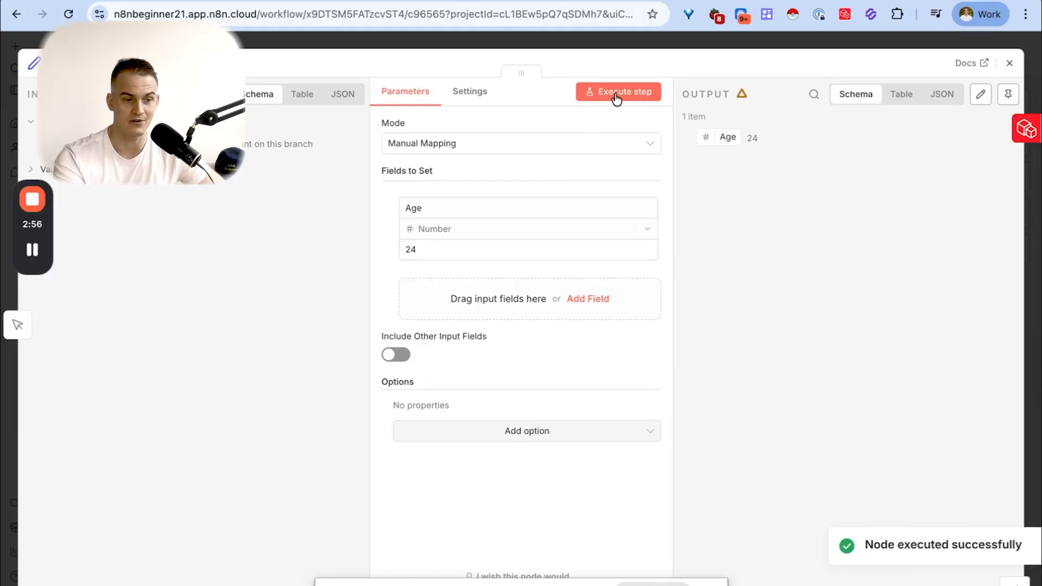
{"action": "left_click_drag", "start_coordinate": [757, 143], "coordinate": [748, 142]}
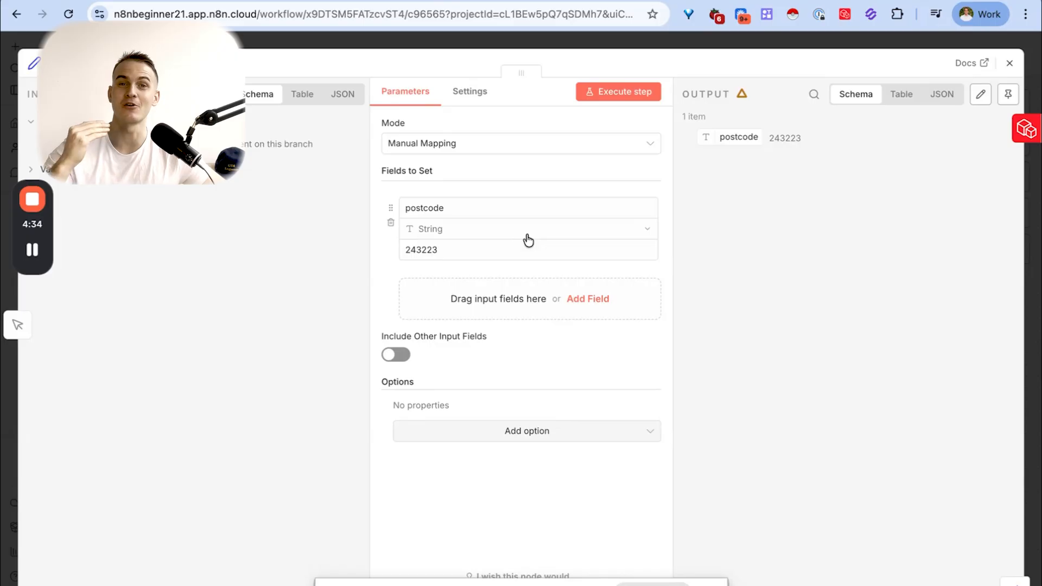
- Turn the postcode field into a Boolean asking about the newsletter subscription, set it to false, and execute the step
{"action": "left_click", "coordinate": [528, 239]}
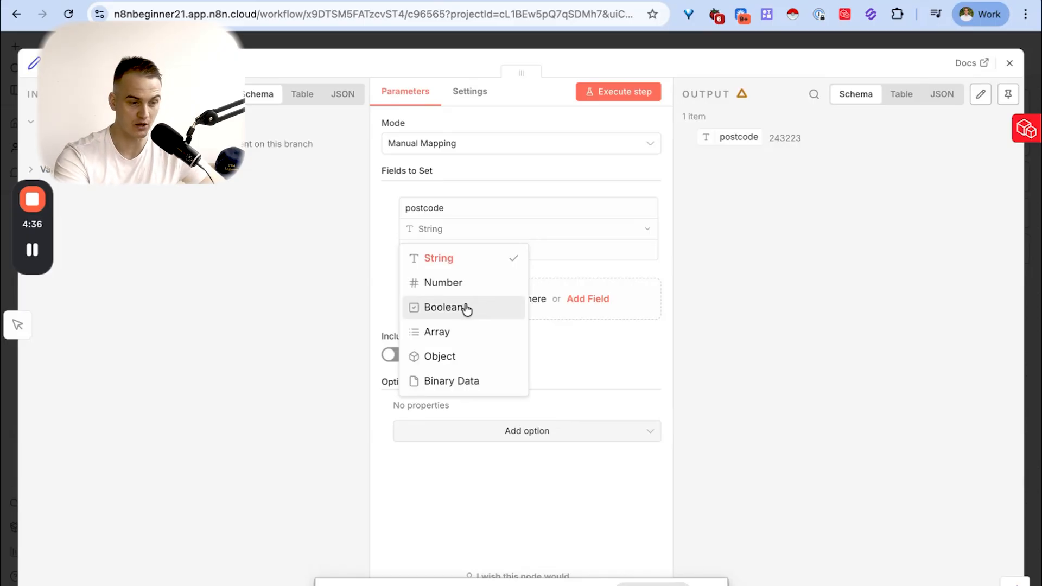
{"action": "left_click", "coordinate": [450, 306]}
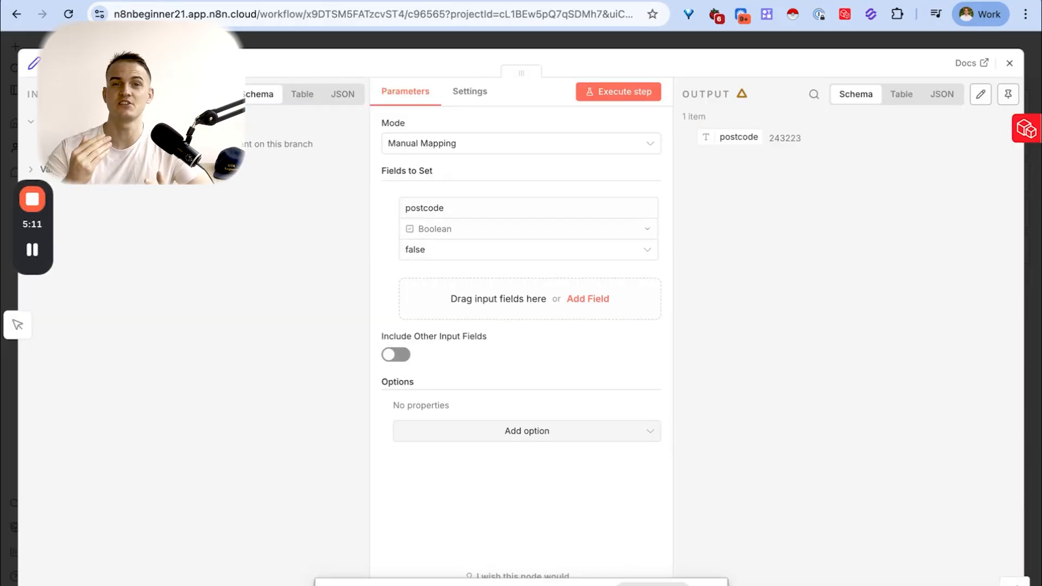
{"action": "left_click", "coordinate": [477, 207]}
{"action": "key", "text": "Caps_Lock"}
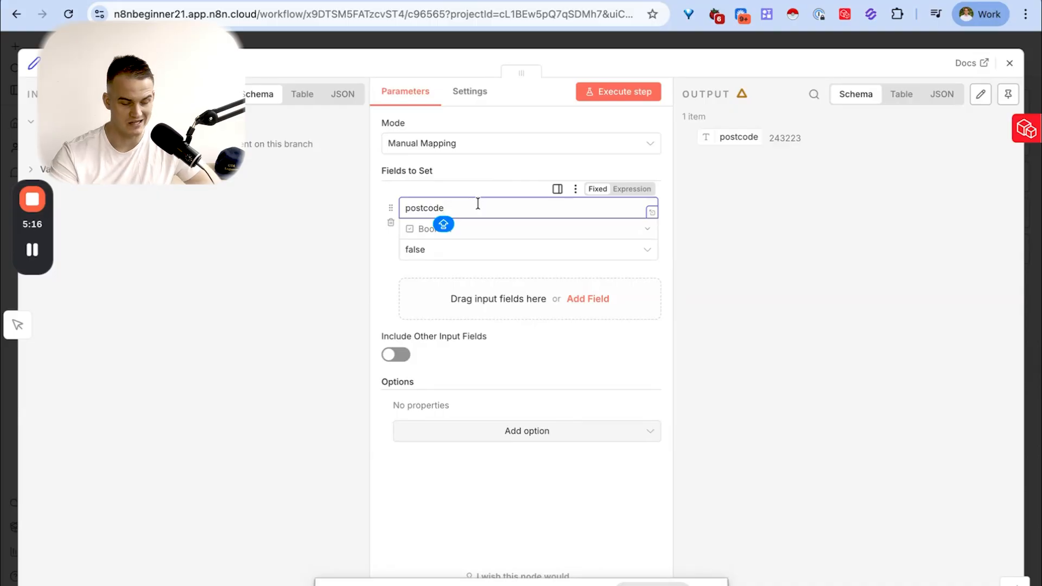
{"action": "type", "text": "Subscribed to Tim's Newsletter?"}
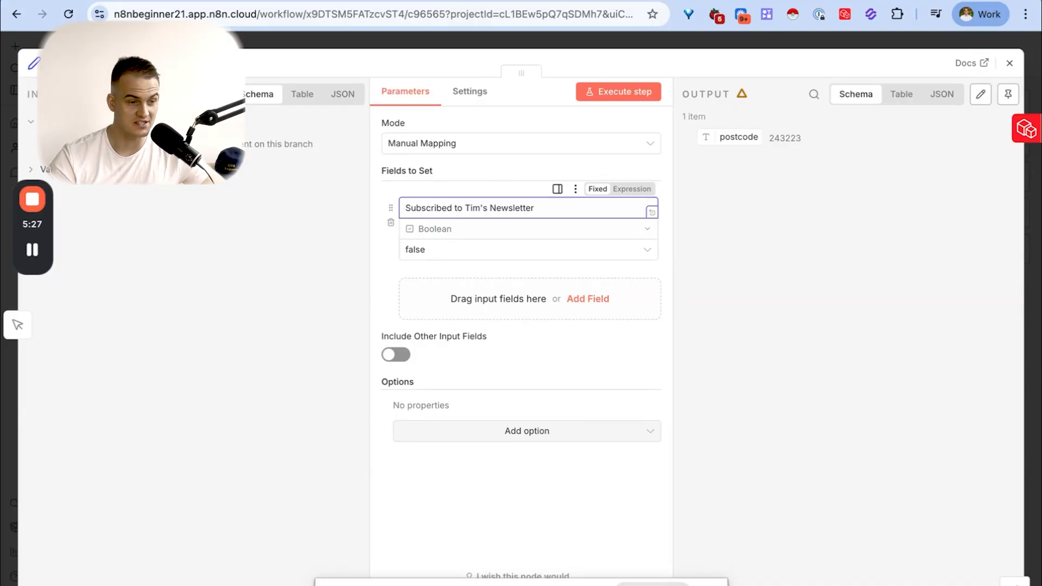
{"action": "left_click", "coordinate": [437, 252]}
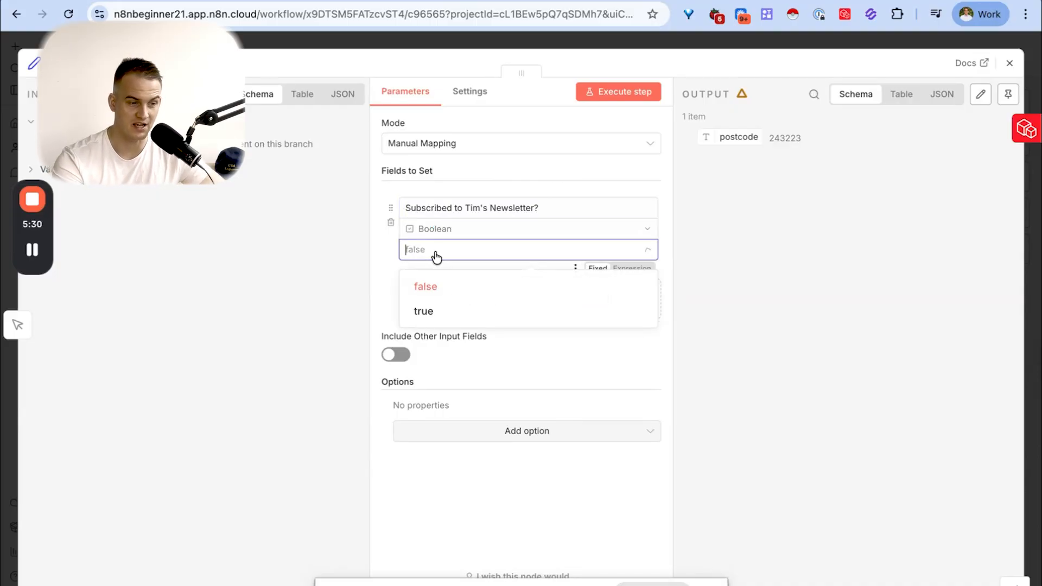
{"action": "left_click", "coordinate": [427, 296]}
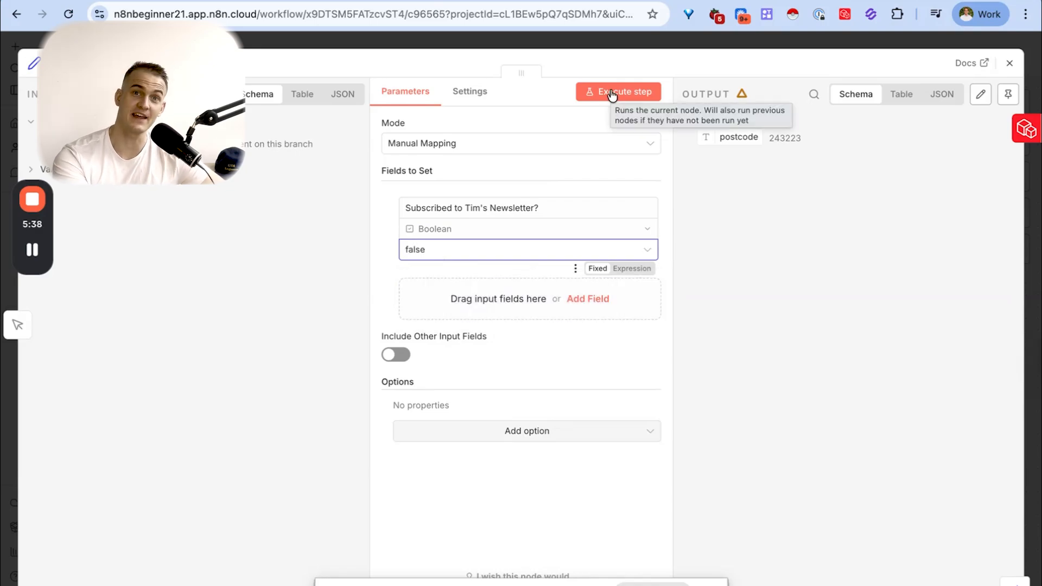
{"action": "left_click", "coordinate": [611, 92]}
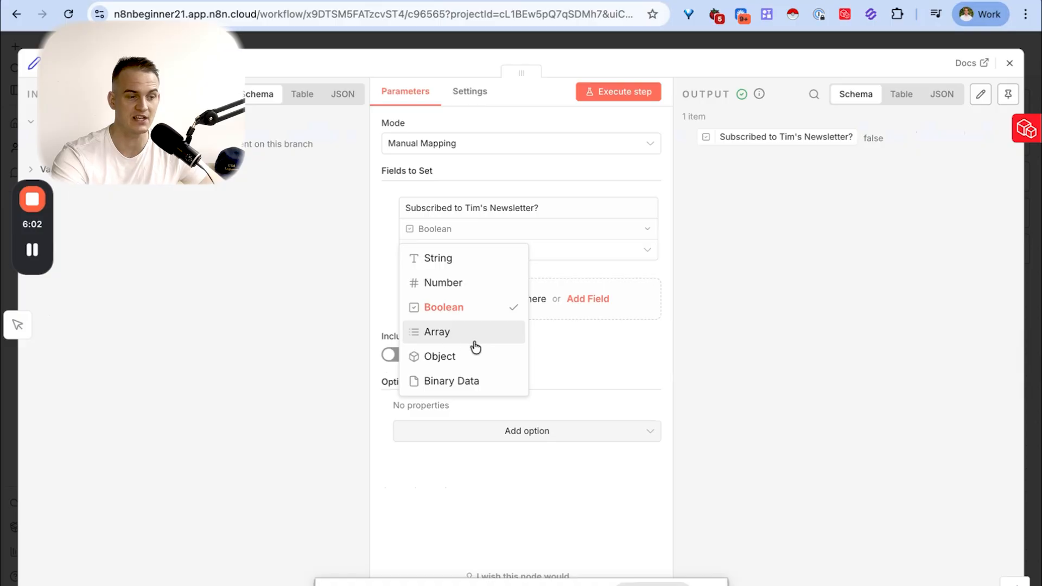
- Set the field type to Object and ask ChatGPT to turn the name, age 24 and city London into an N8N object field
{"action": "left_click", "coordinate": [429, 355]}
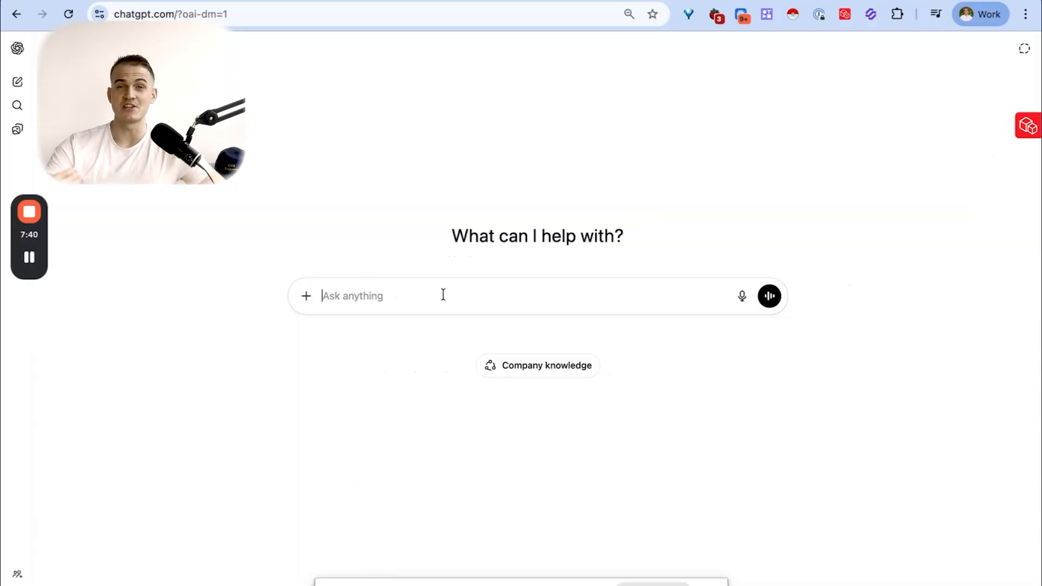
{"action": "type", "text": "name: Tim age: 24 city: London"}
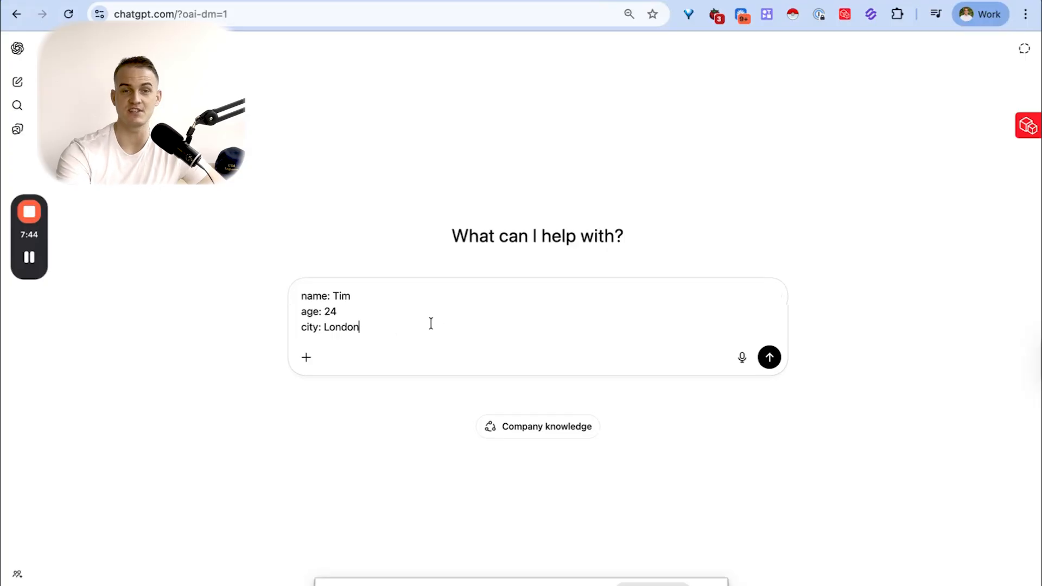
{"action": "key", "text": "ctrl+a"}
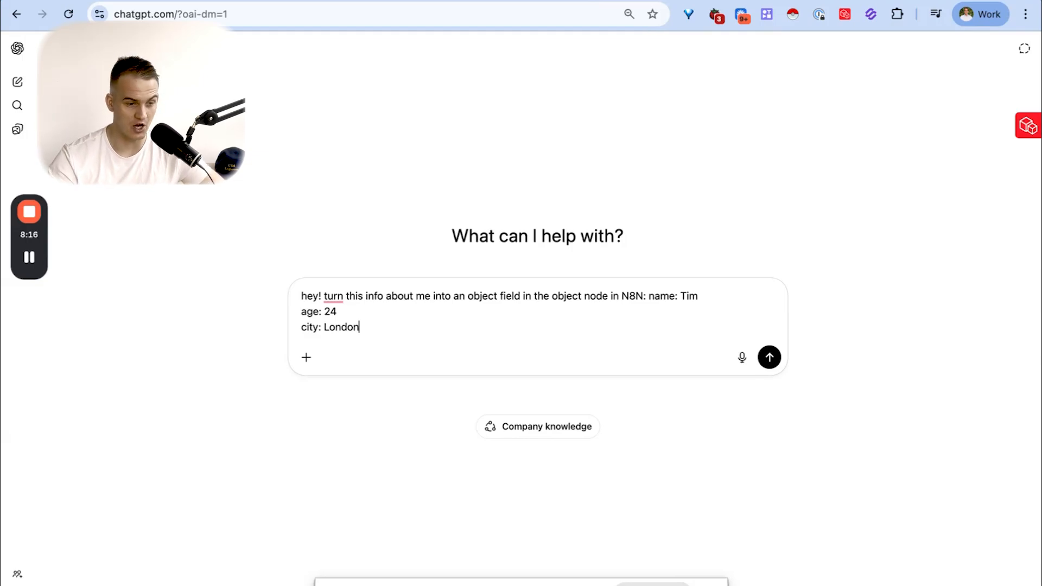
{"action": "left_click", "coordinate": [647, 296]}
{"action": "key", "text": "shift+Return"}
{"action": "key", "text": "Return"}
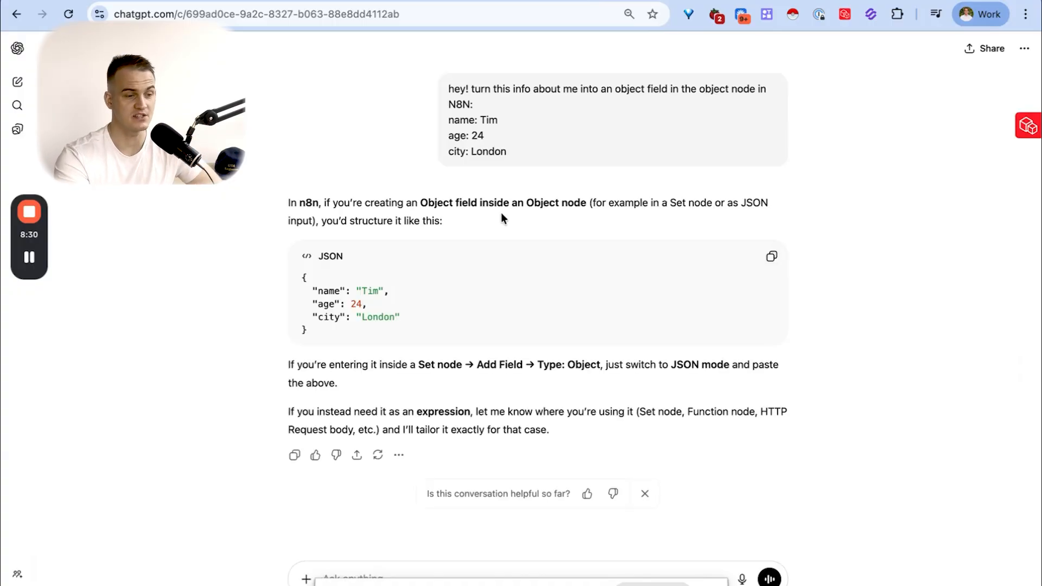
- Examine the braces, keys and values of the JSON object in ChatGPT's answer
{"action": "left_click_drag", "start_coordinate": [302, 277], "coordinate": [358, 333]}
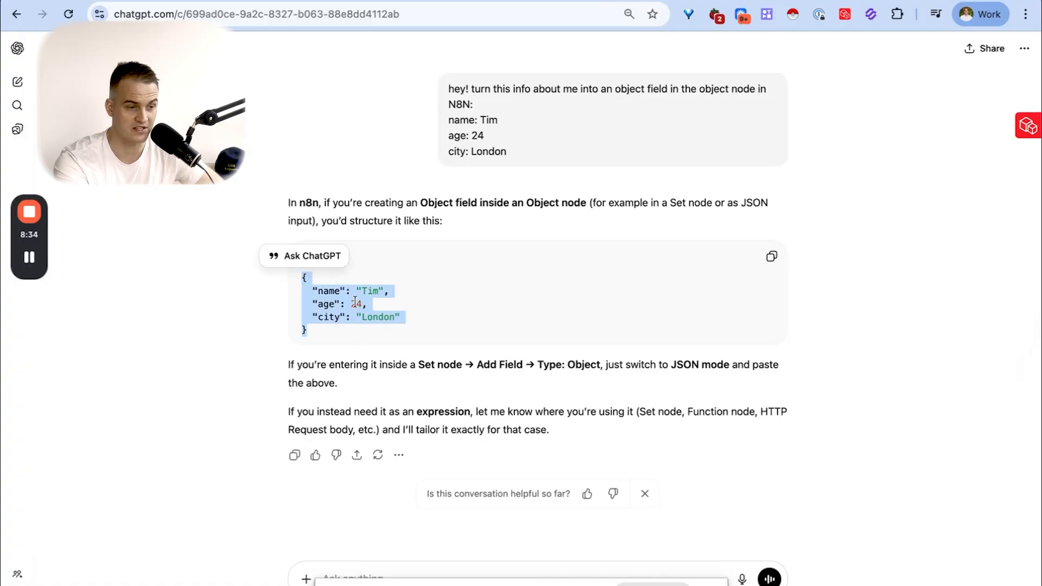
{"action": "left_click", "coordinate": [411, 283]}
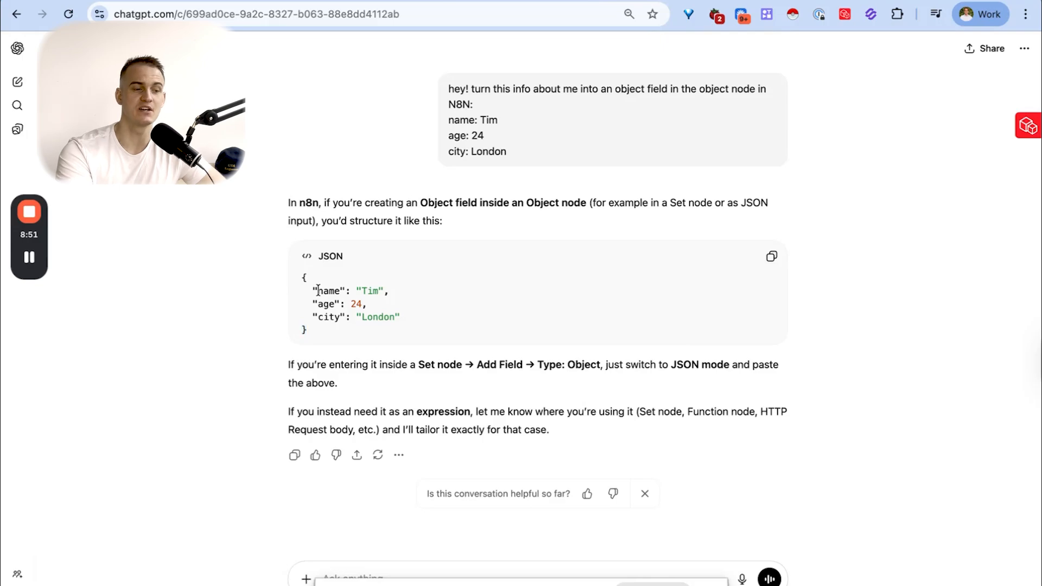
{"action": "left_click_drag", "start_coordinate": [318, 290], "coordinate": [340, 316]}
{"action": "left_click", "coordinate": [324, 291]}
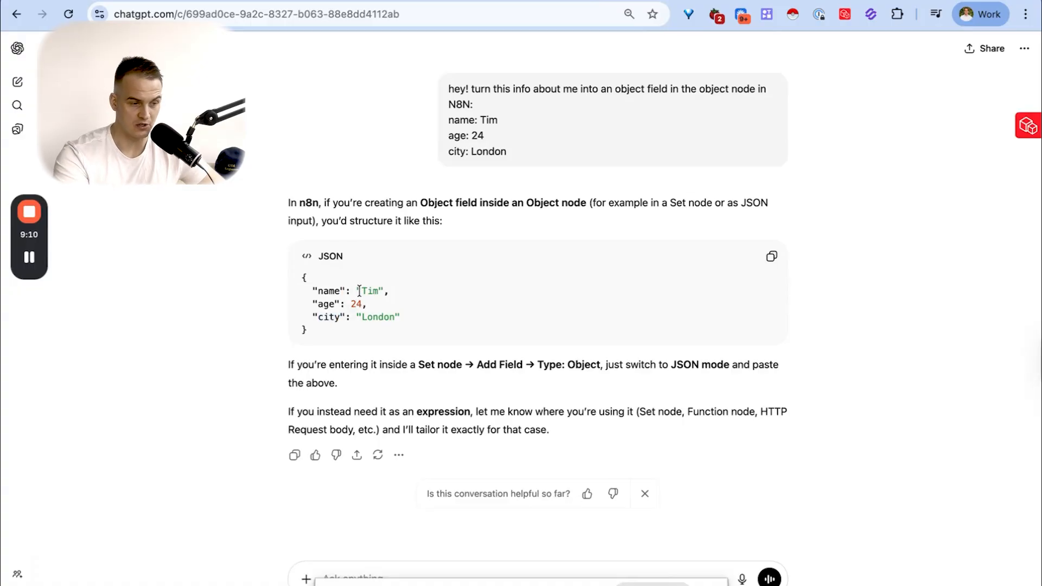
{"action": "left_click_drag", "start_coordinate": [318, 290], "coordinate": [377, 293]}
{"action": "left_click", "coordinate": [318, 293]}
{"action": "left_click", "coordinate": [376, 293]}
{"action": "double_click", "coordinate": [364, 291]}
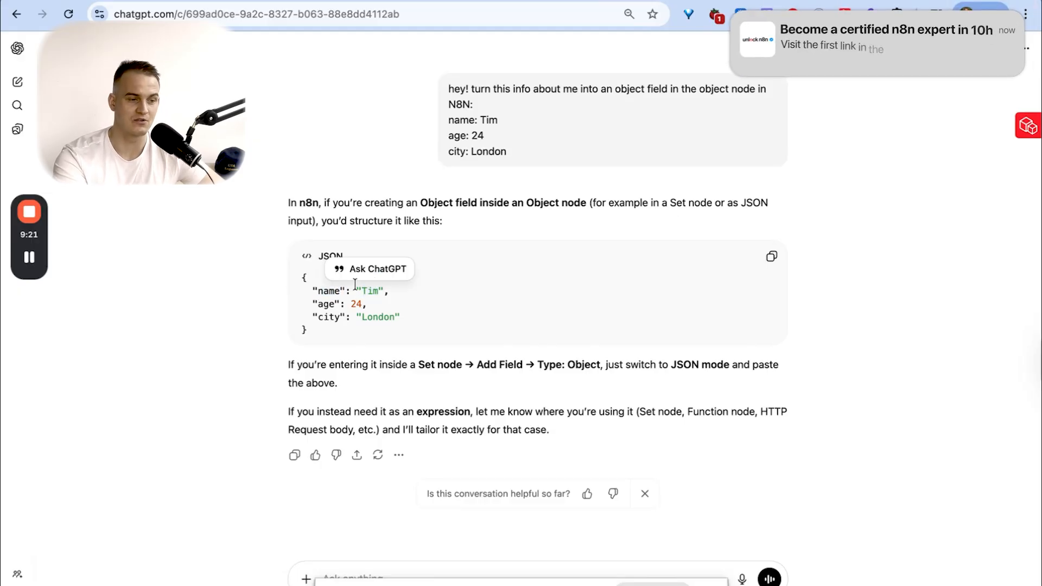
{"action": "left_click", "coordinate": [355, 286]}
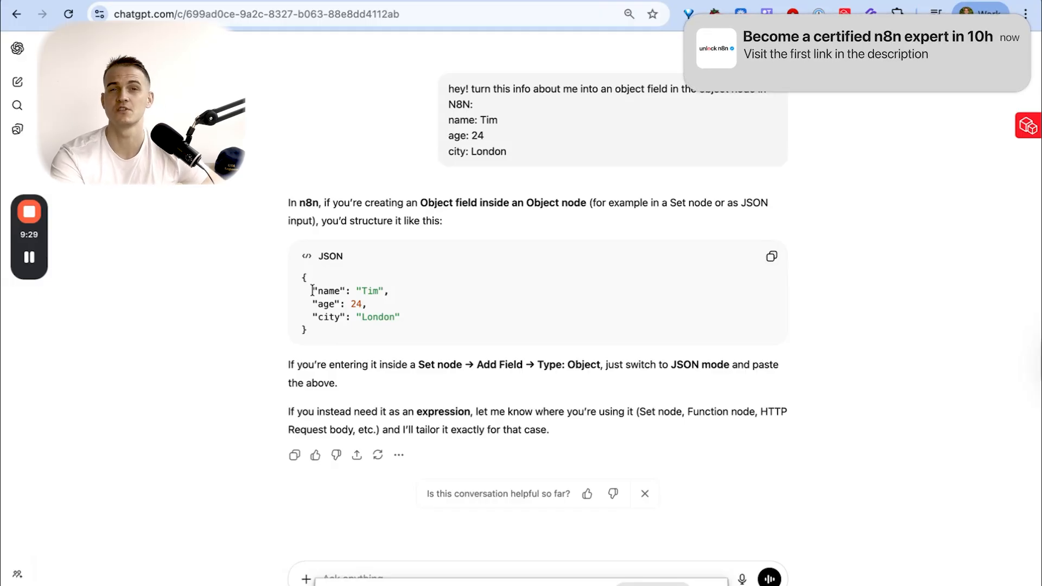
- Copy ChatGPT's JSON object and replace the Object field's value in n8n with it, checking it in the expanded editor
{"action": "left_click", "coordinate": [771, 256]}
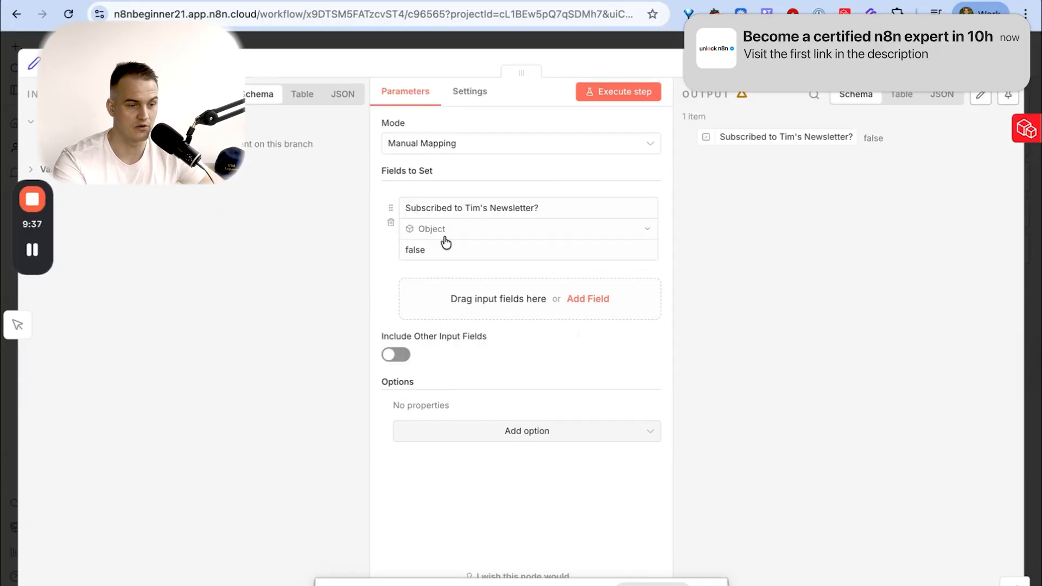
{"action": "left_click_drag", "start_coordinate": [433, 254], "coordinate": [379, 247]}
{"action": "key", "text": "BackSpace"}
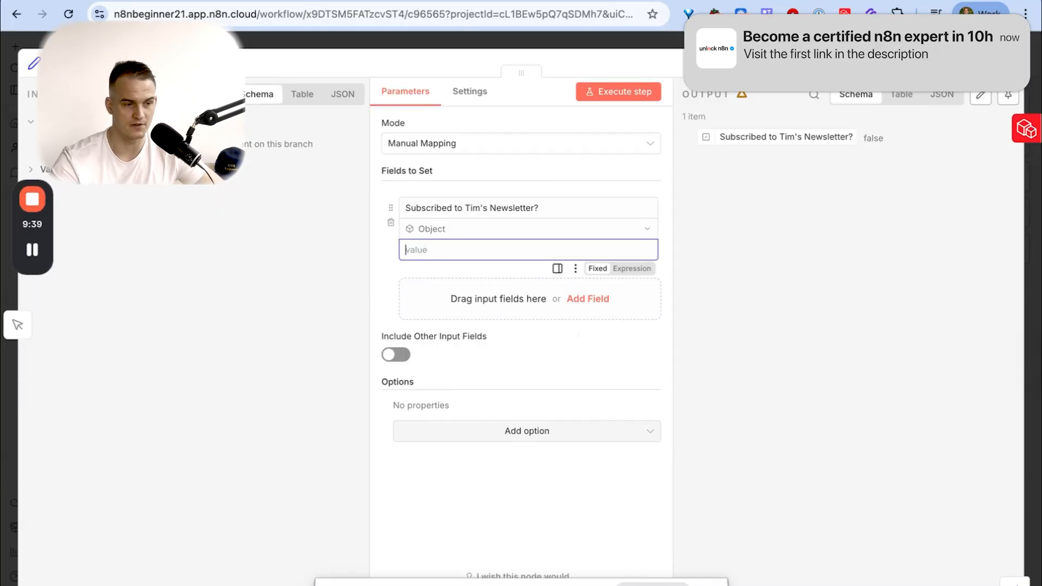
{"action": "key", "text": "super+v"}
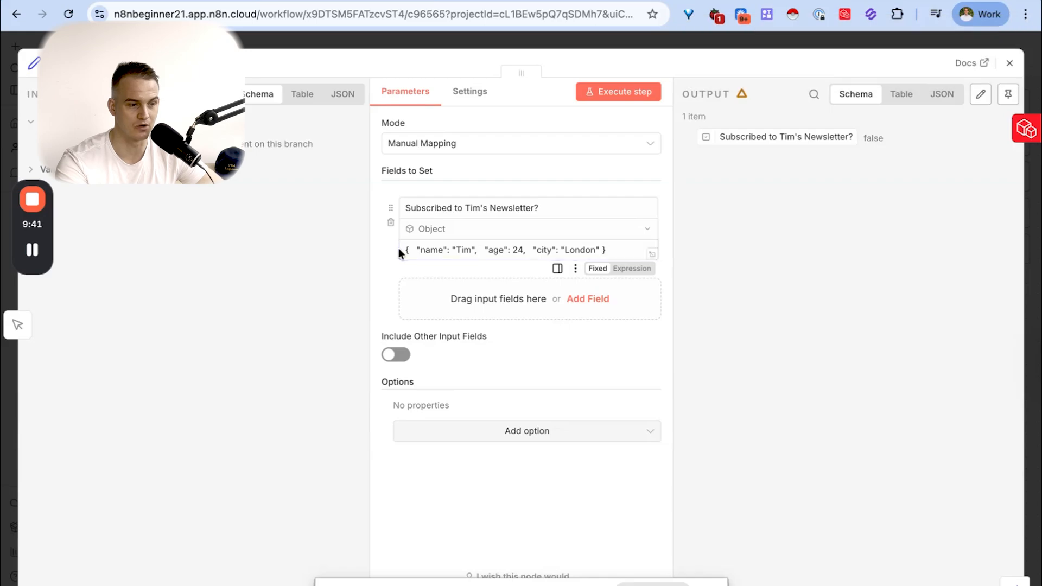
{"action": "left_click", "coordinate": [651, 255]}
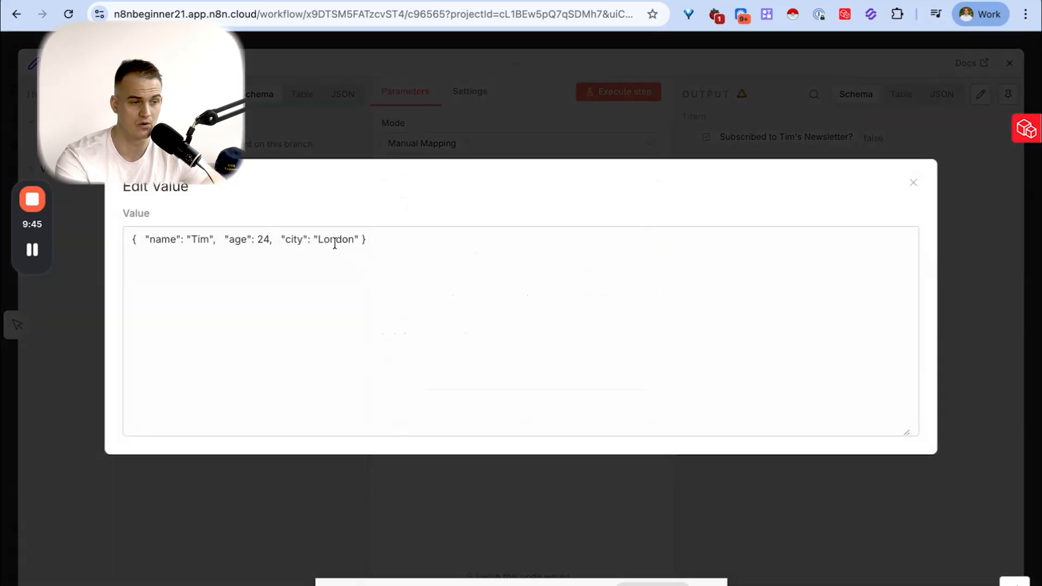
{"action": "left_click", "coordinate": [911, 183]}
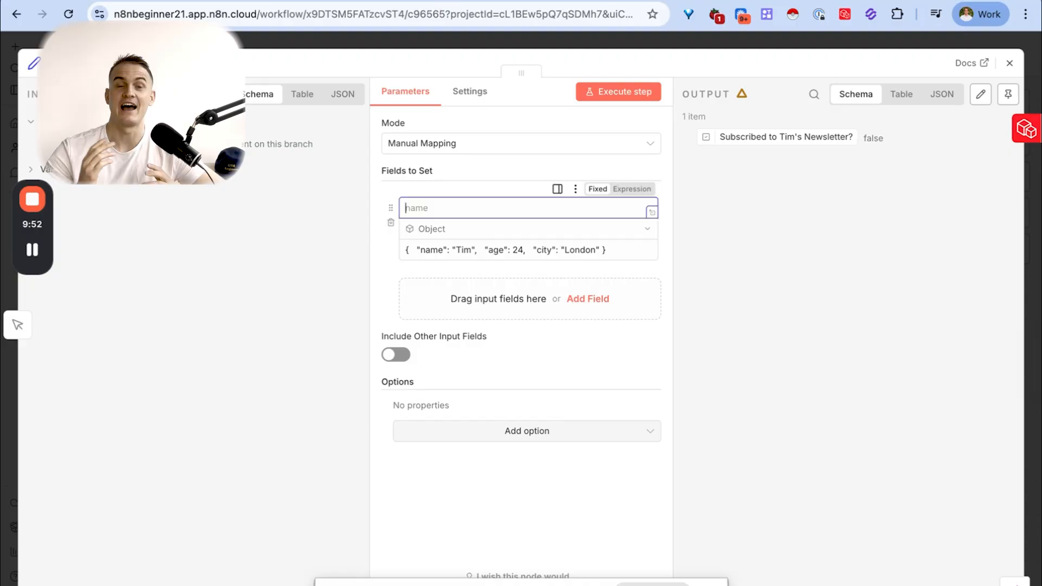
- Name the Object field Person Info, execute the step, and check the name, age and city entries in the output
{"action": "type", "text": "Person Info"}
{"action": "left_click", "coordinate": [637, 98]}
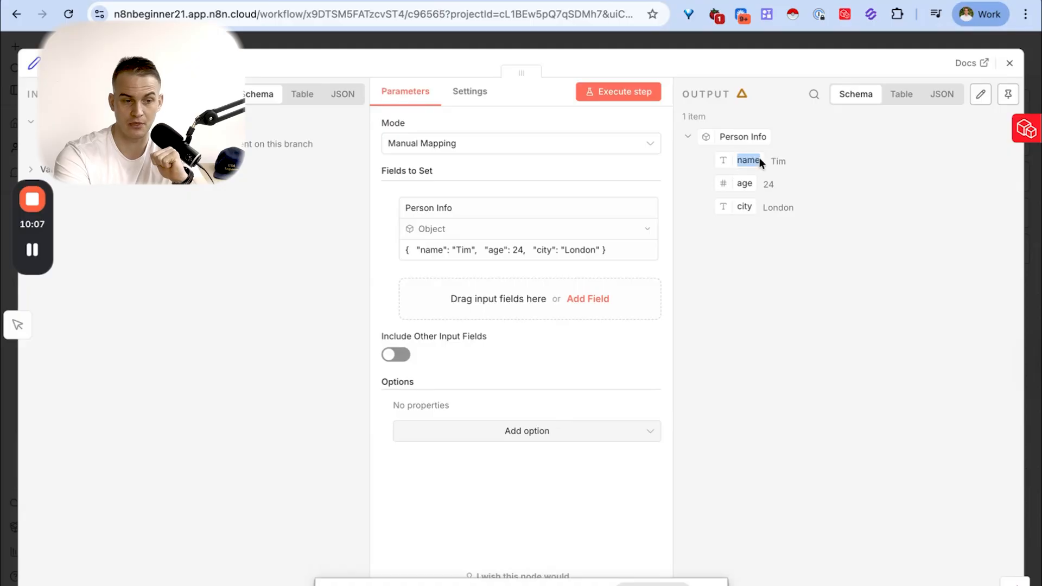
{"action": "left_click_drag", "start_coordinate": [735, 186], "coordinate": [746, 186]}
{"action": "left_click", "coordinate": [742, 203]}
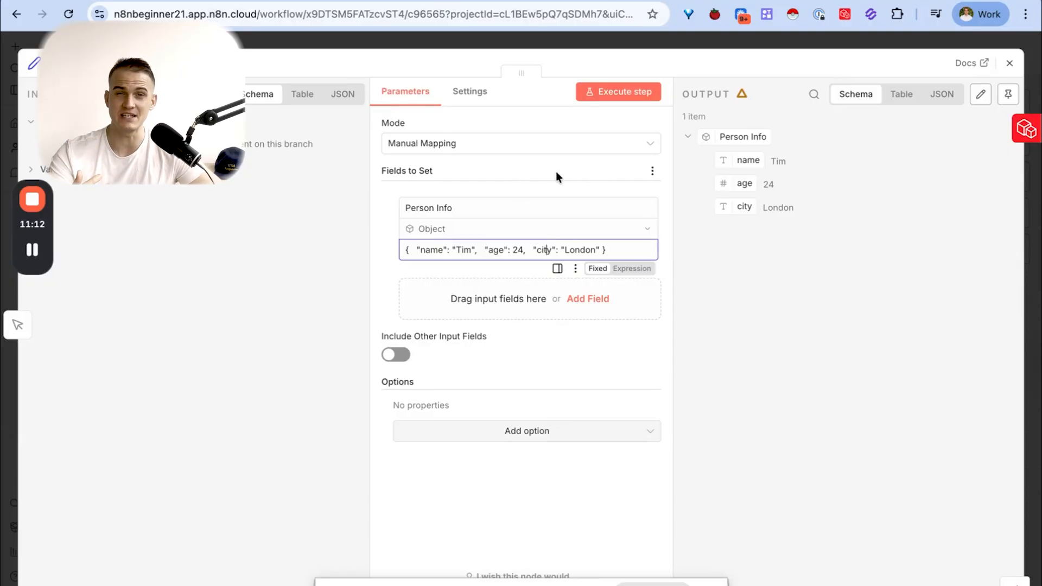
- Compare the Person Info object value with its output in the Table, Schema and JSON views
{"action": "left_click", "coordinate": [619, 251]}
{"action": "left_click_drag", "start_coordinate": [619, 250], "coordinate": [420, 250]}
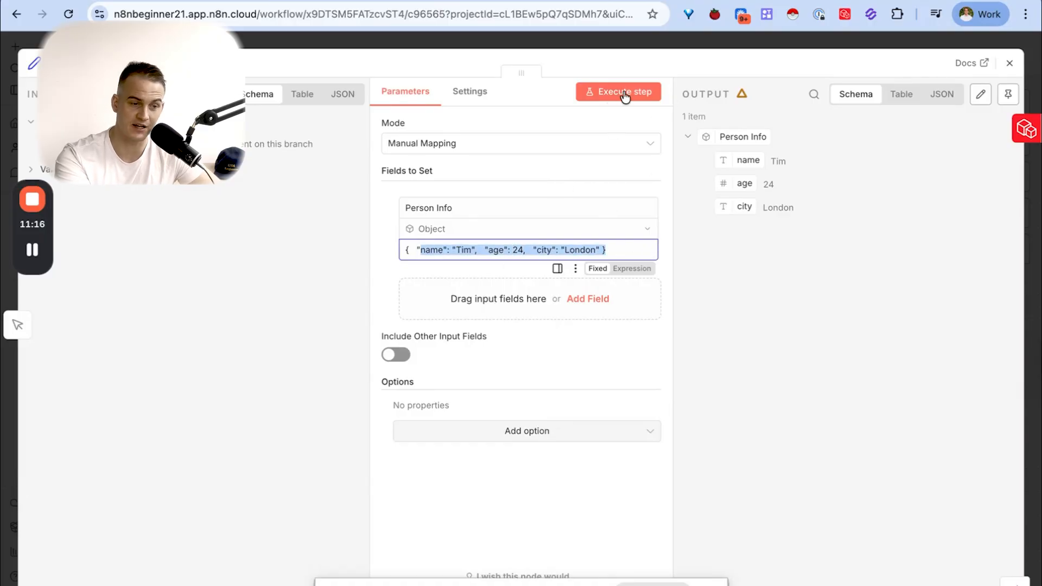
{"action": "left_click", "coordinate": [893, 97]}
{"action": "left_click", "coordinate": [855, 95]}
{"action": "left_click", "coordinate": [941, 96]}
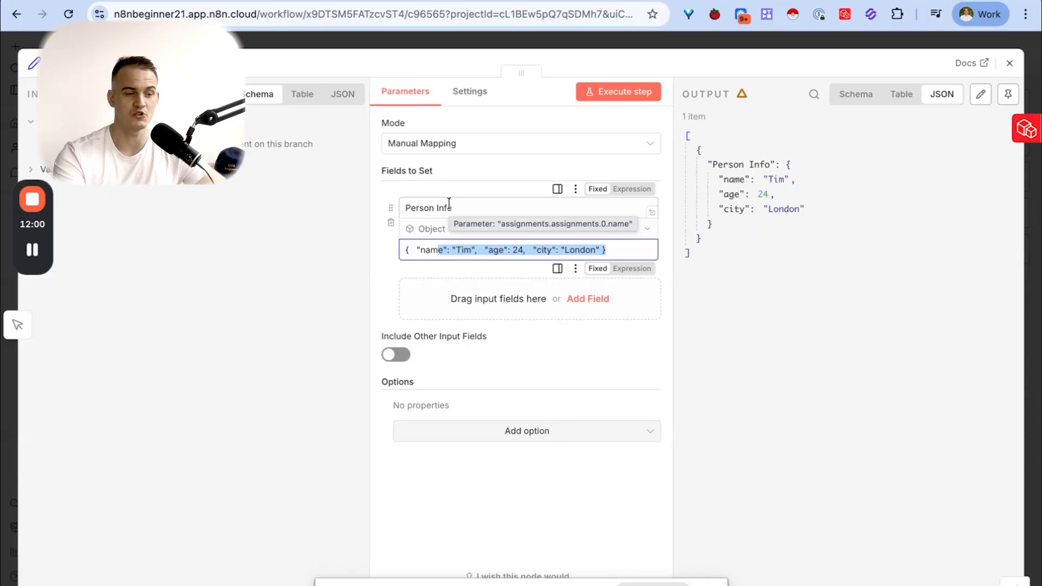
- Change the Person Info field's type to Array and ask ChatGPT to turn three email addresses into an array for the n8n node
{"action": "left_click", "coordinate": [420, 230]}
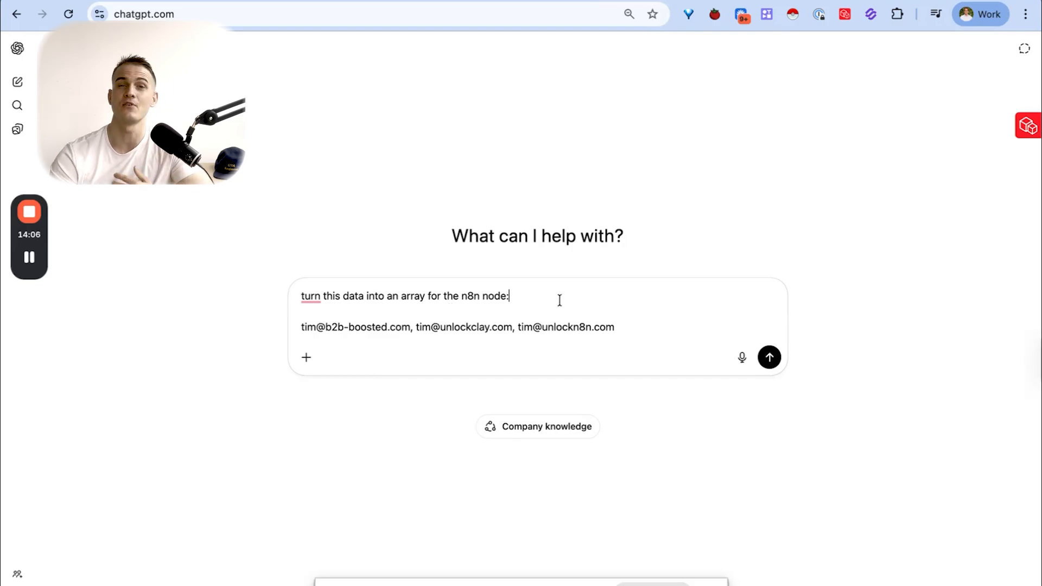
{"action": "key", "text": "Return"}
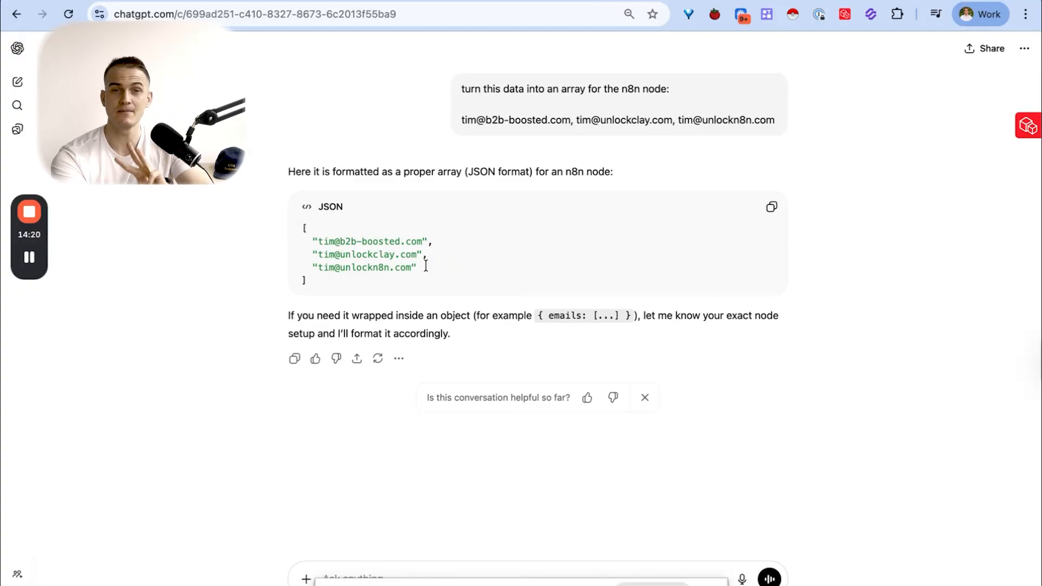
- Examine the square brackets, quotation marks and separating commas of the email array in ChatGPT's answer
{"action": "double_click", "coordinate": [304, 227]}
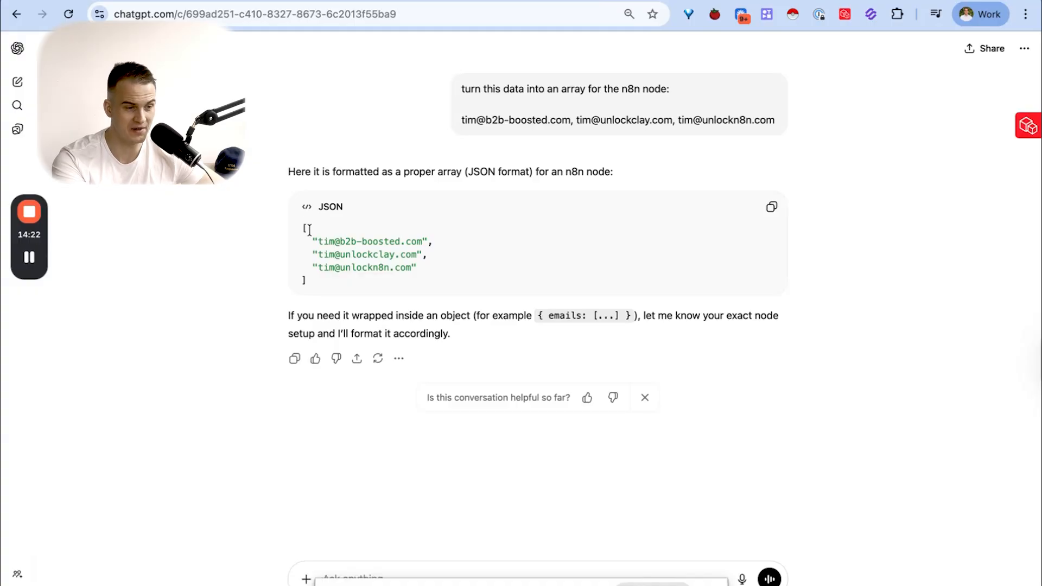
{"action": "double_click", "coordinate": [302, 280]}
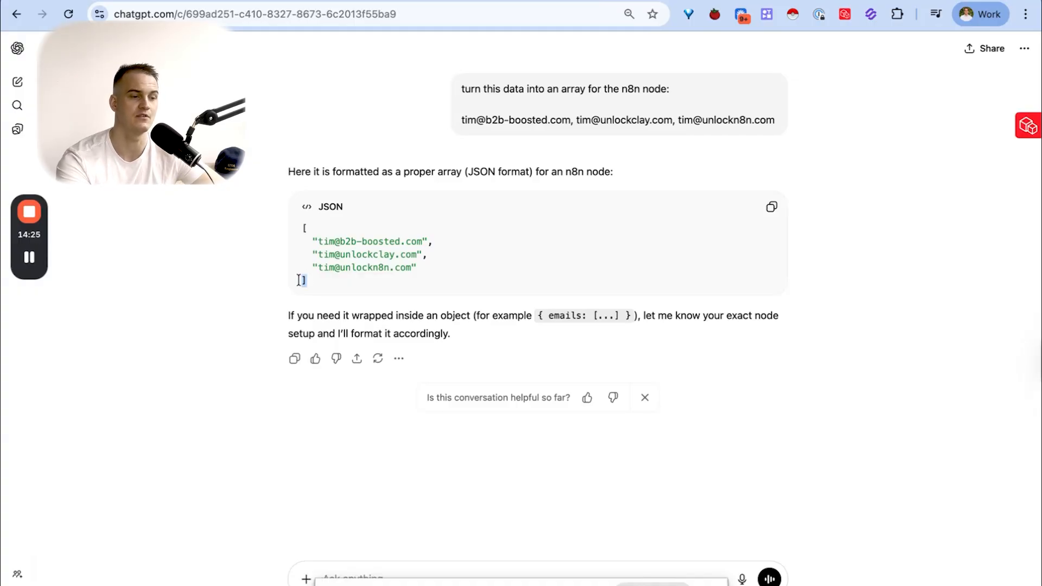
{"action": "left_click", "coordinate": [315, 241]}
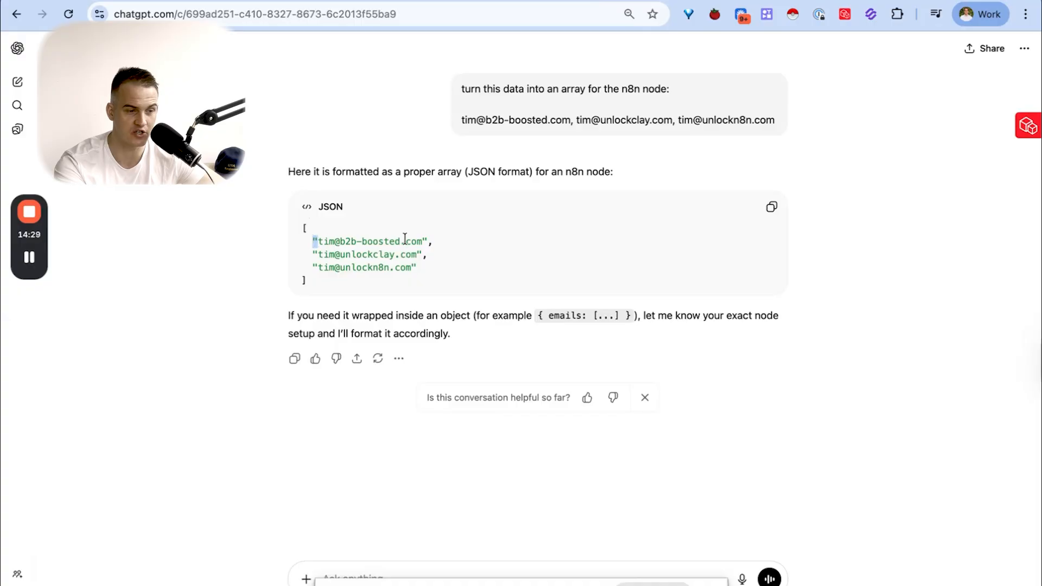
{"action": "double_click", "coordinate": [423, 241]}
{"action": "left_click", "coordinate": [429, 242]}
- Copy ChatGPT's JSON array and replace the Array field's value in n8n with it
{"action": "left_click", "coordinate": [771, 207]}
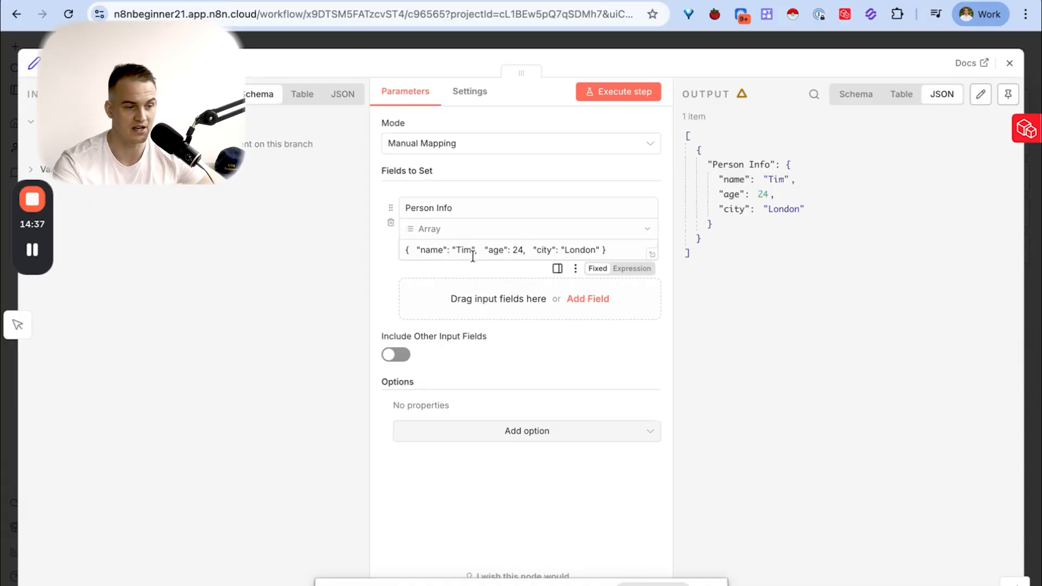
{"action": "left_click", "coordinate": [476, 250]}
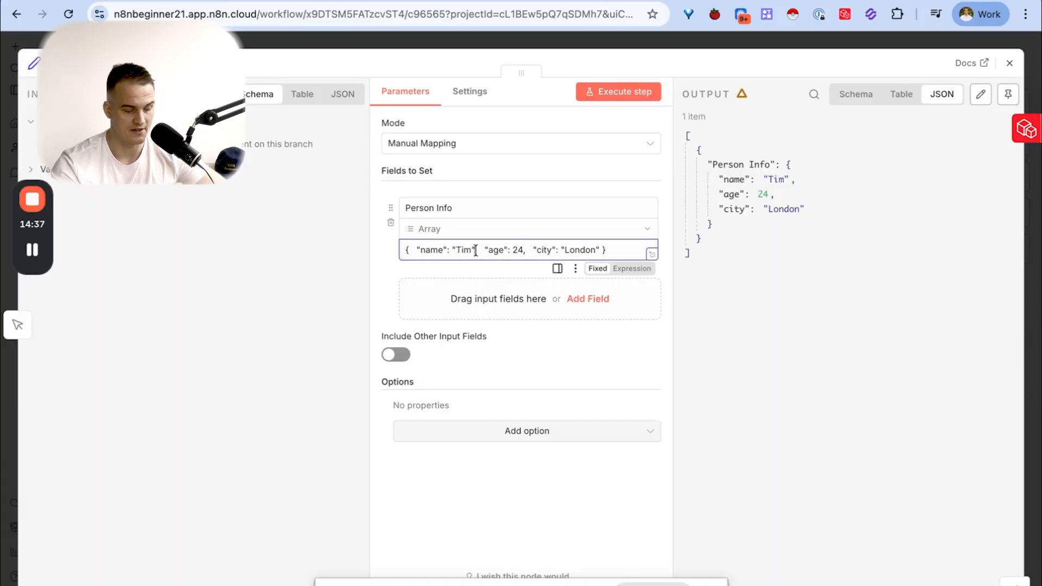
{"action": "key", "text": "ctrl+a"}
{"action": "key", "text": "BackSpace"}
{"action": "key", "text": "ctrl+v"}
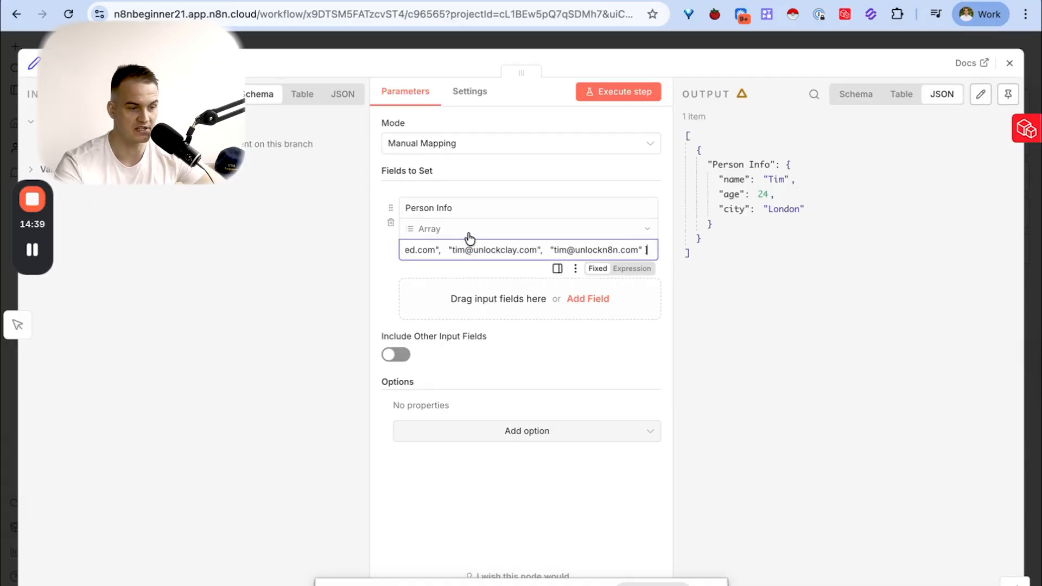
- Rename the Array field as Email addresses and execute the step
{"action": "left_click", "coordinate": [442, 208]}
{"action": "key", "text": "ctrl+a"}
{"action": "type", "text": "Email addresses"}
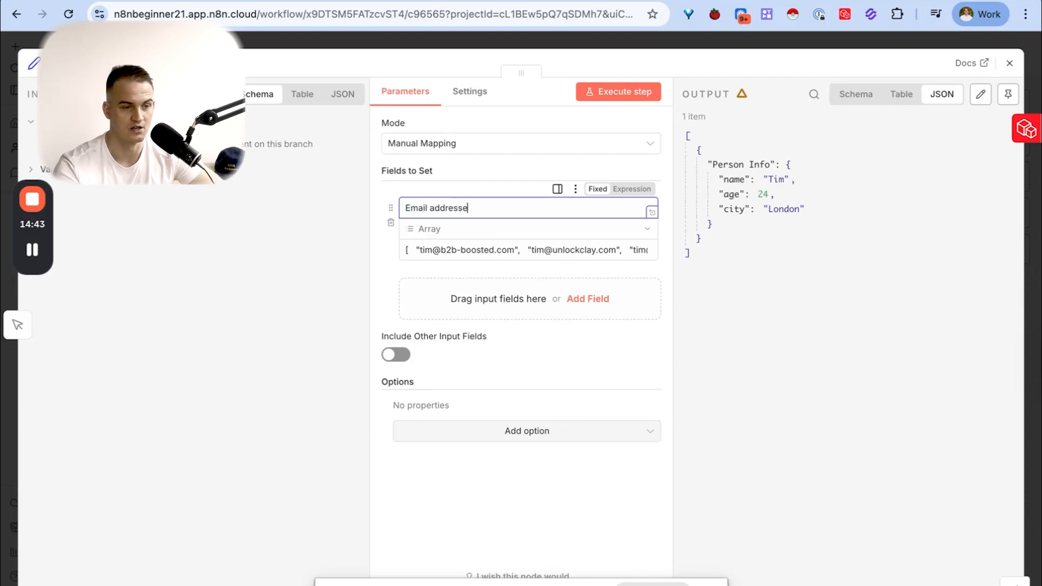
{"action": "left_click", "coordinate": [619, 96]}
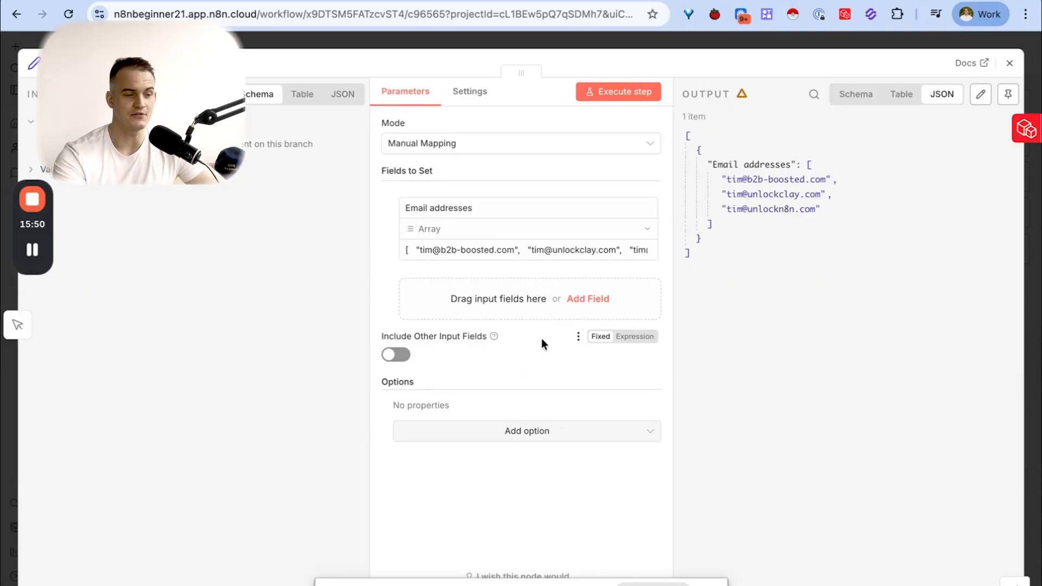
- Look through the additional options available for the field-setting node without adding any
{"action": "left_click", "coordinate": [523, 433]}
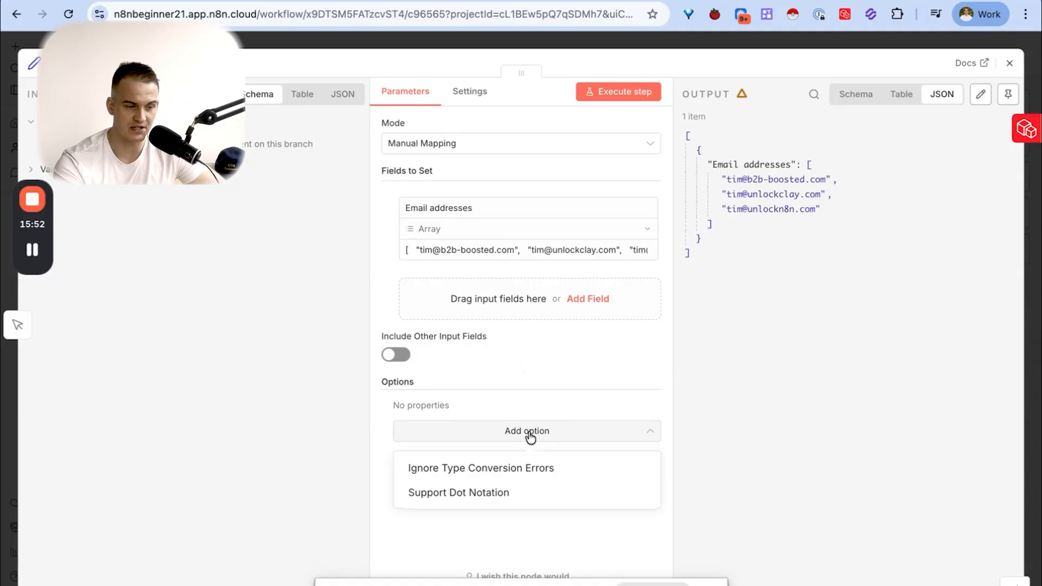
{"action": "left_click", "coordinate": [505, 391]}
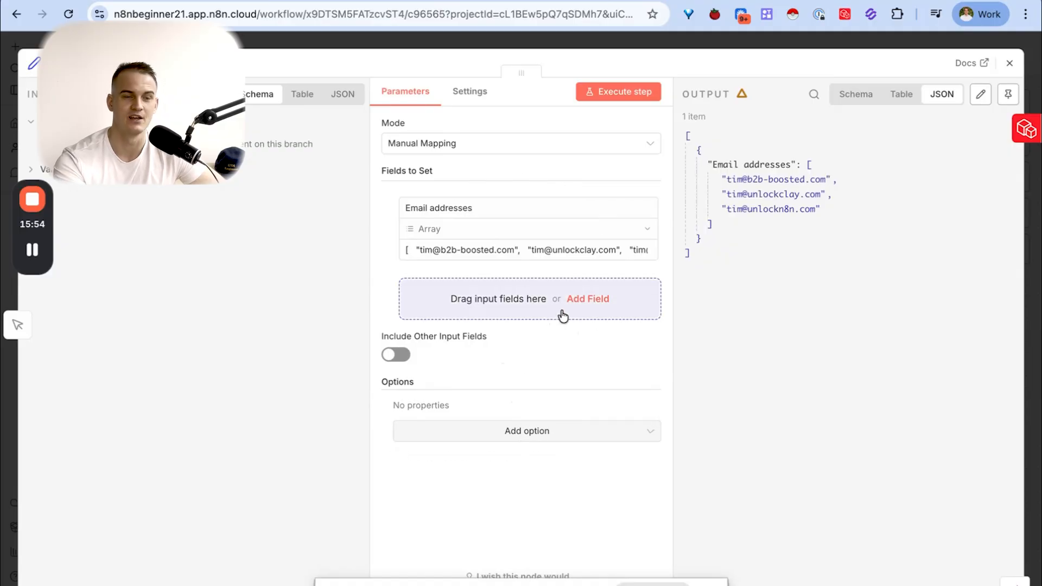
{"action": "left_click", "coordinate": [498, 432]}
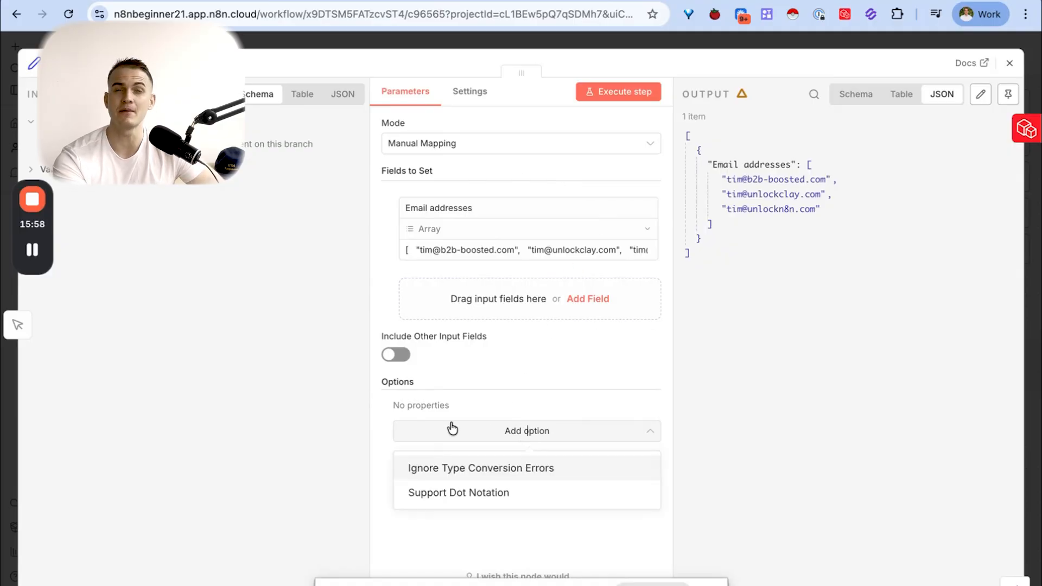
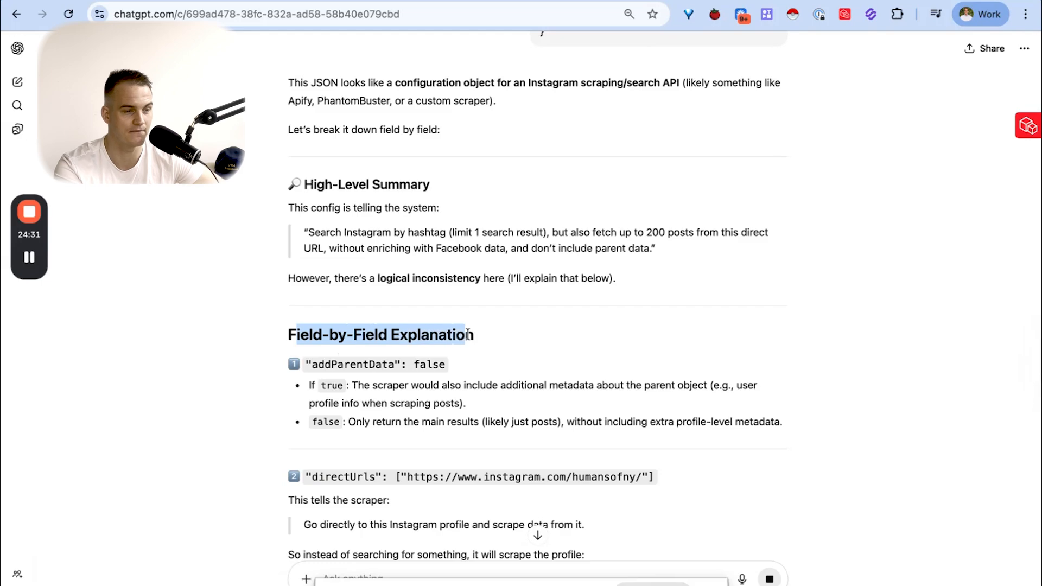
- Review ChatGPT's field-by-field explanation of the Instagram scraping JSON, from addParentData and directUrls through the remaining fields
{"action": "scroll", "coordinate": [463, 337], "scroll_direction": "down", "scroll_amount": 3}
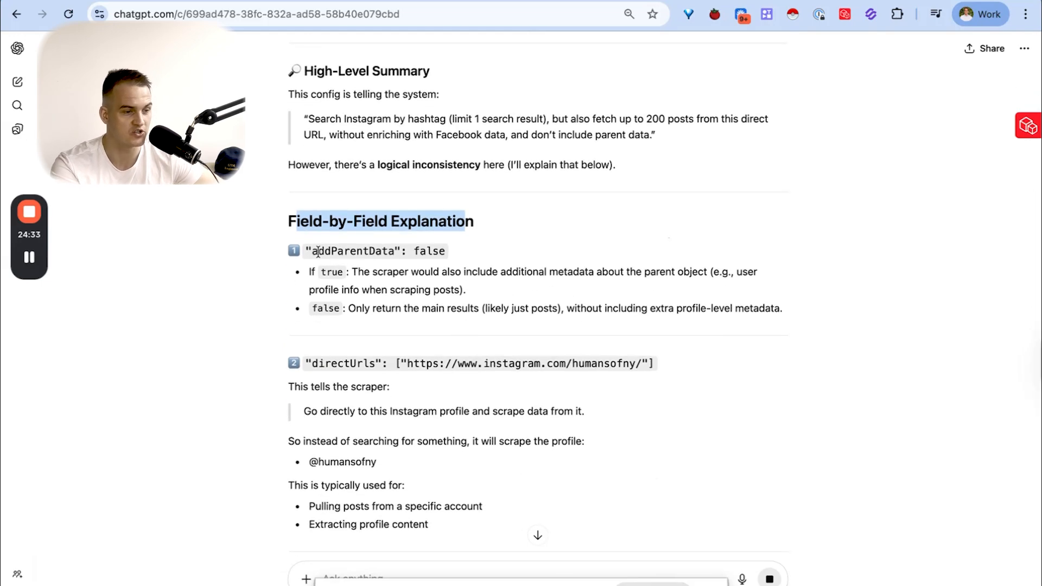
{"action": "left_click", "coordinate": [319, 251]}
{"action": "left_click_drag", "start_coordinate": [319, 252], "coordinate": [413, 254]}
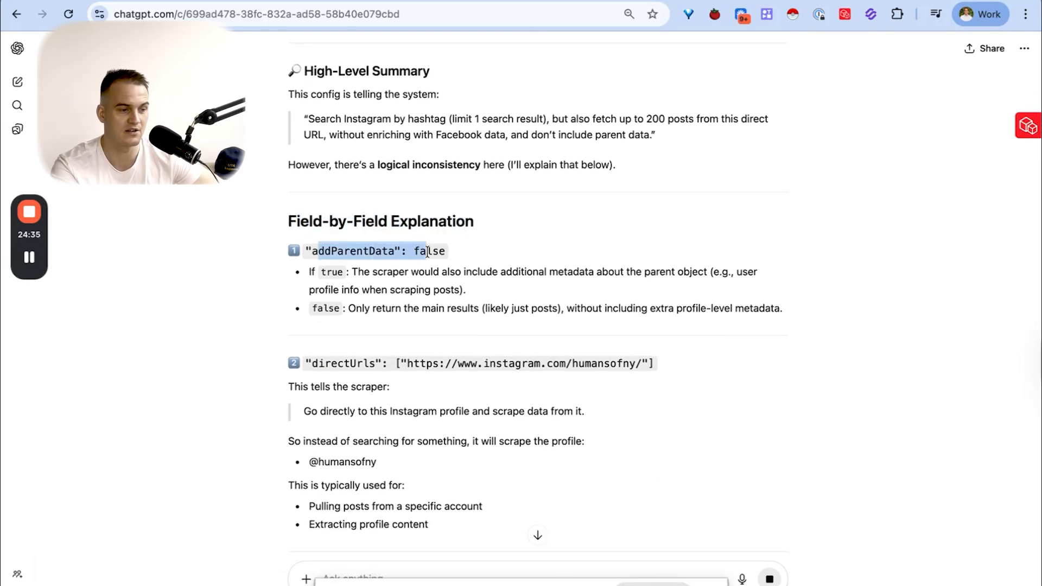
{"action": "left_click_drag", "start_coordinate": [327, 361], "coordinate": [387, 363]}
{"action": "scroll", "coordinate": [388, 363], "scroll_direction": "down", "scroll_amount": 8}
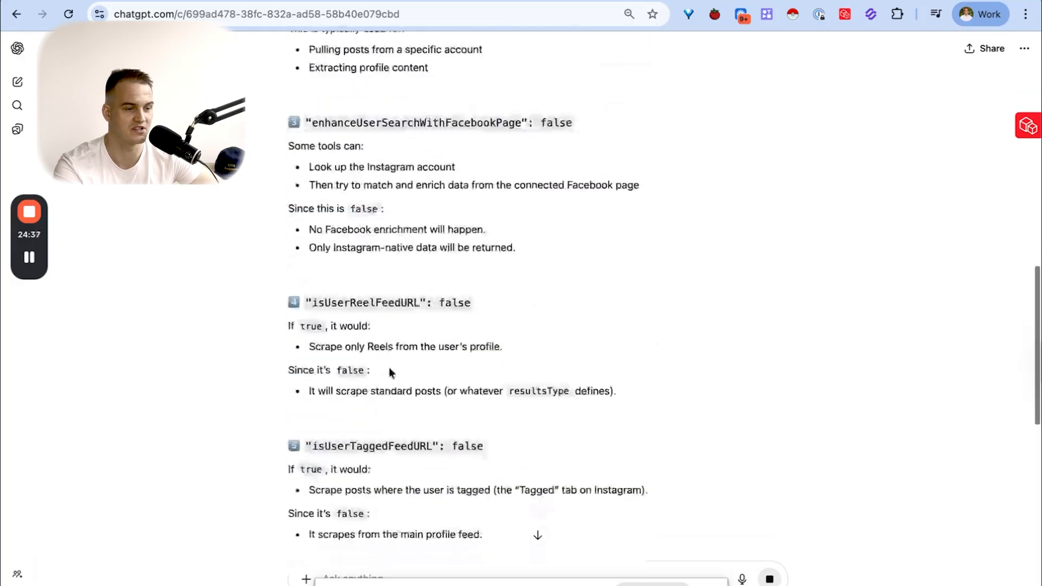
{"action": "scroll", "coordinate": [358, 310], "scroll_direction": "down", "scroll_amount": 10}
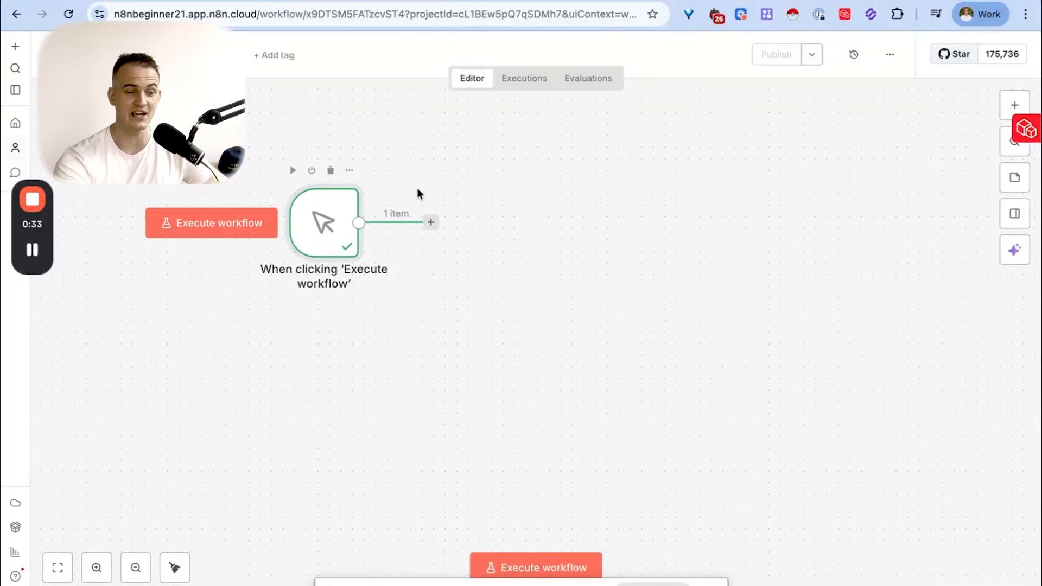
- Add an HTTP Request node after the manual trigger in n8n and open its cURL import
{"action": "left_click", "coordinate": [431, 222]}
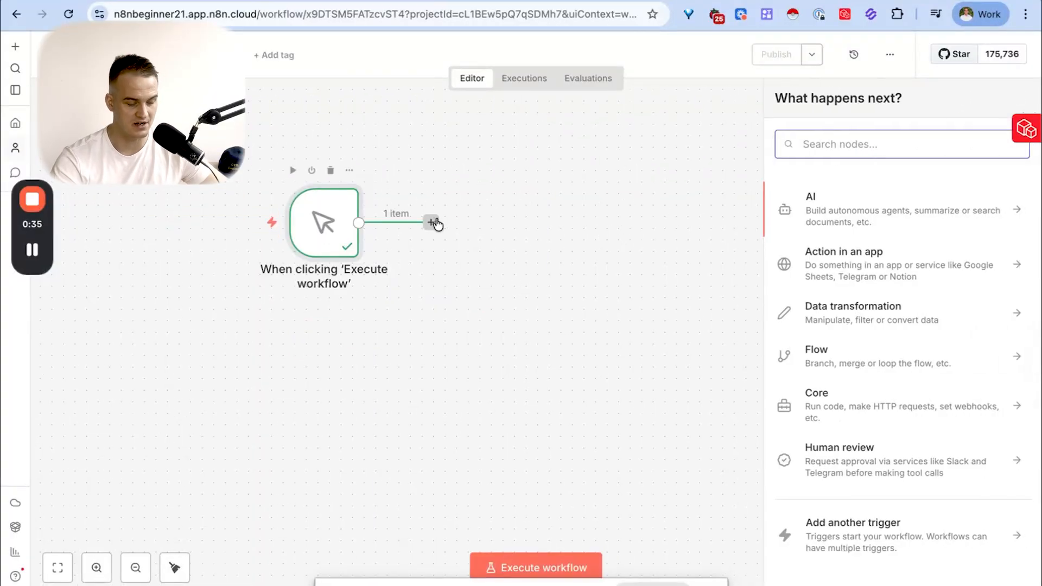
{"action": "type", "text": "http"}
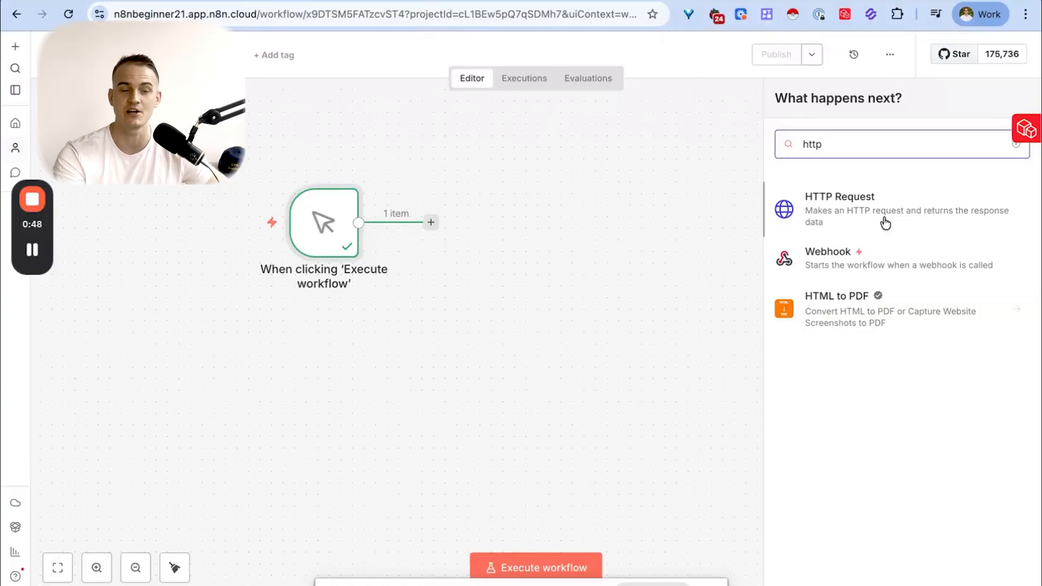
{"action": "left_click", "coordinate": [841, 210]}
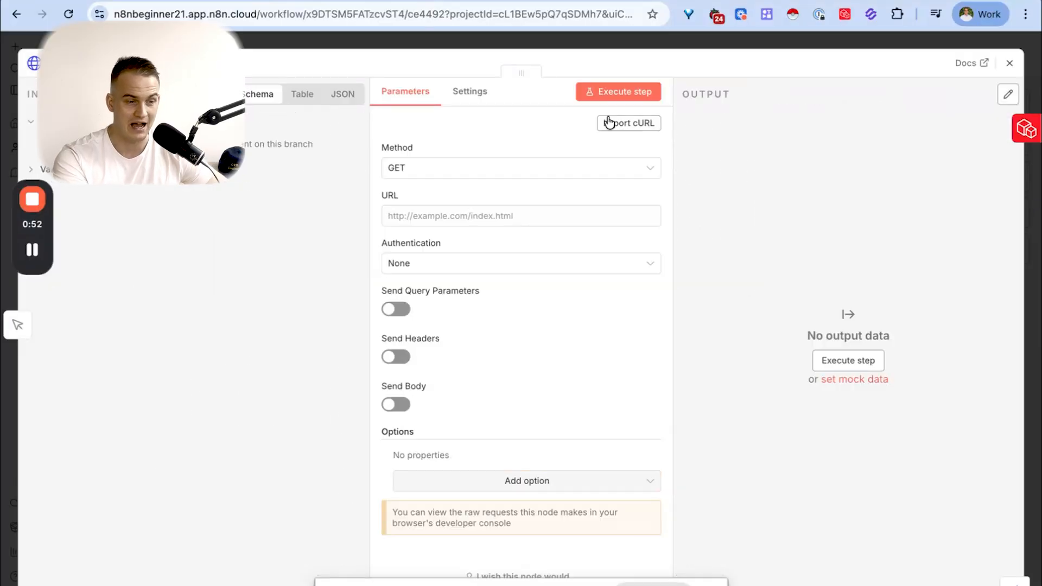
{"action": "left_click", "coordinate": [635, 125]}
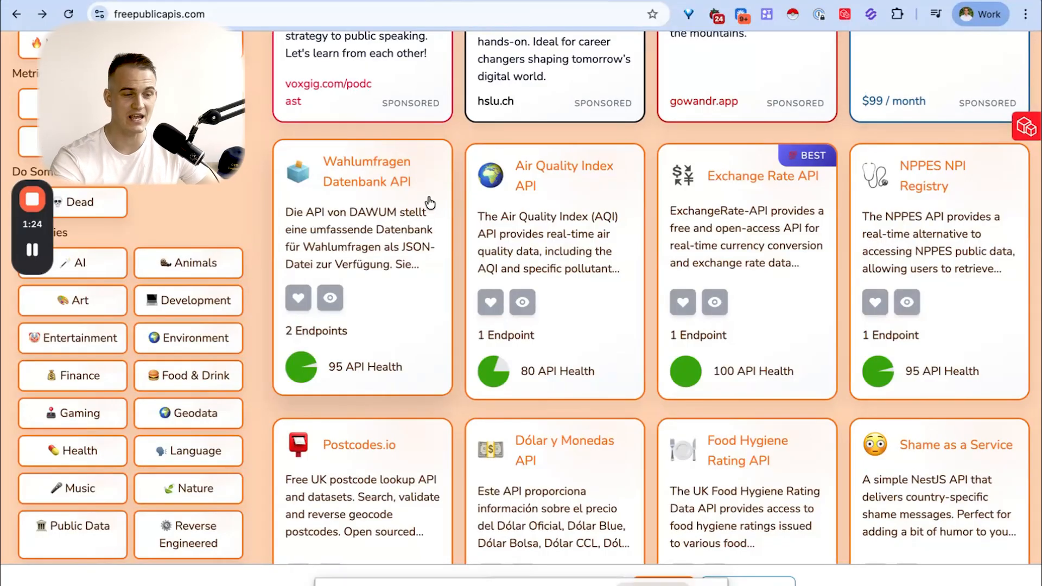
- Browse the API listings on freepublicapis.com and open the Air Quality Index API entry
{"action": "scroll", "coordinate": [633, 256], "scroll_direction": "down", "scroll_amount": 15}
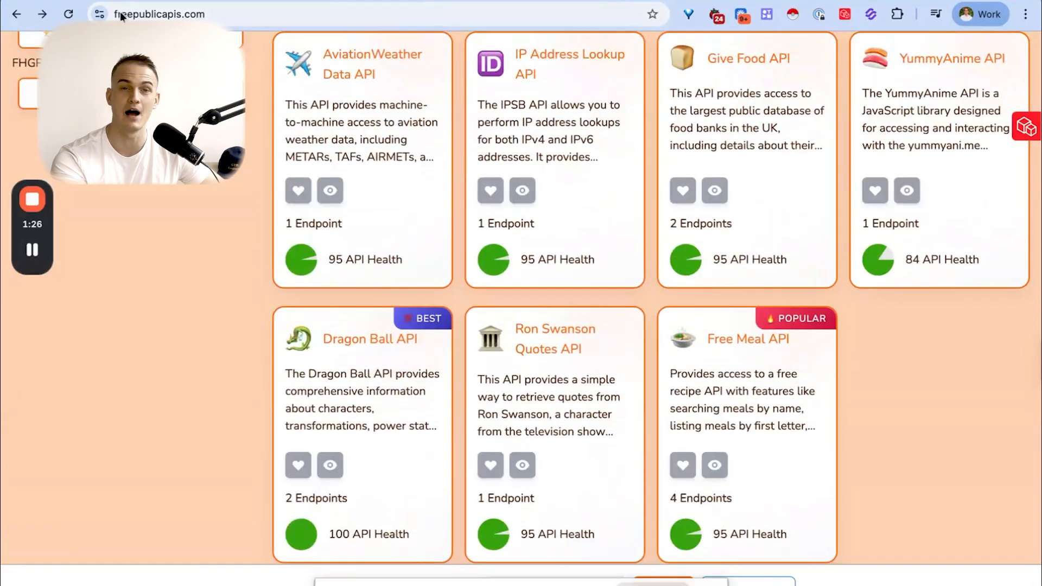
{"action": "scroll", "coordinate": [421, 208], "scroll_direction": "up", "scroll_amount": 15}
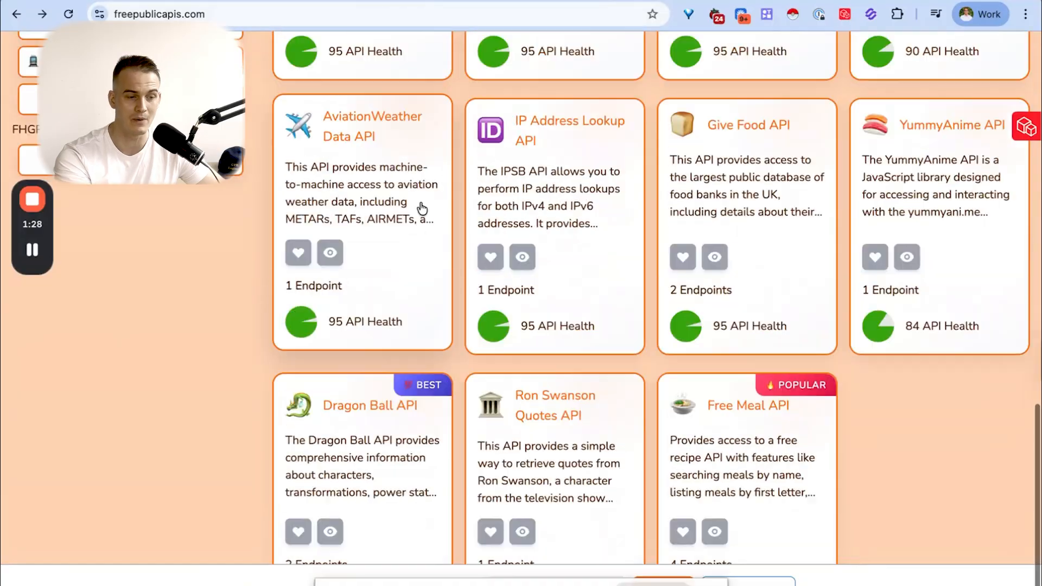
{"action": "scroll", "coordinate": [420, 203], "scroll_direction": "down", "scroll_amount": 4}
{"action": "scroll", "coordinate": [422, 203], "scroll_direction": "down", "scroll_amount": 5}
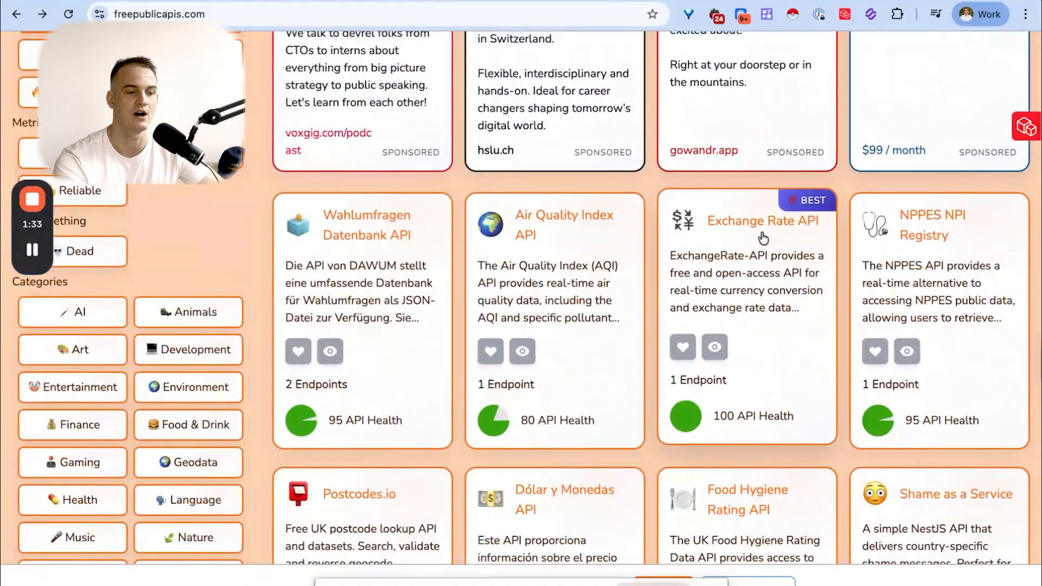
{"action": "left_click", "coordinate": [562, 251]}
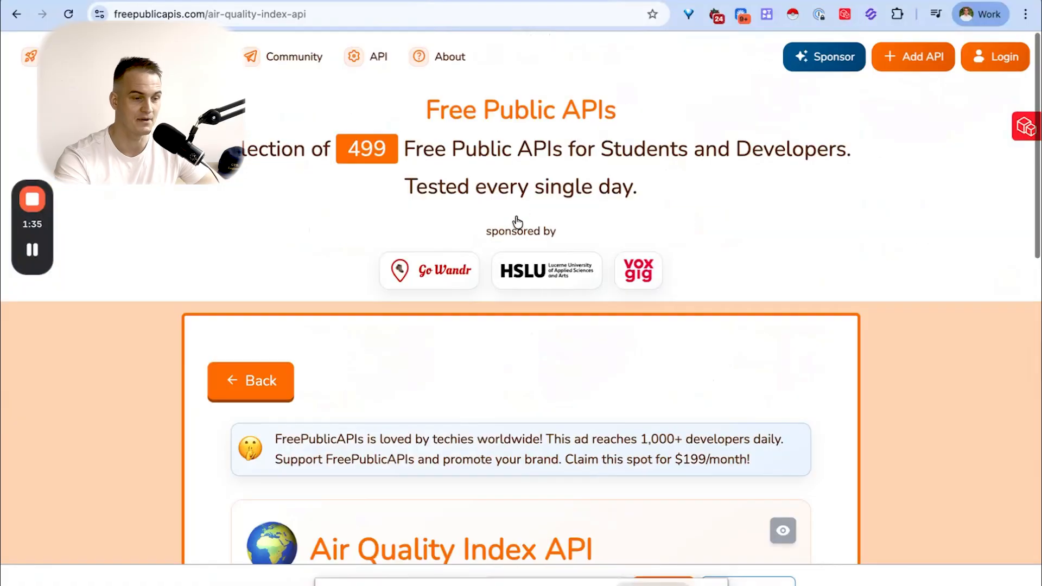
- Select and copy the entire content of the Air Quality Index API page
{"action": "scroll", "coordinate": [510, 244], "scroll_direction": "down", "scroll_amount": 5}
{"action": "key", "text": "ctrl+a"}
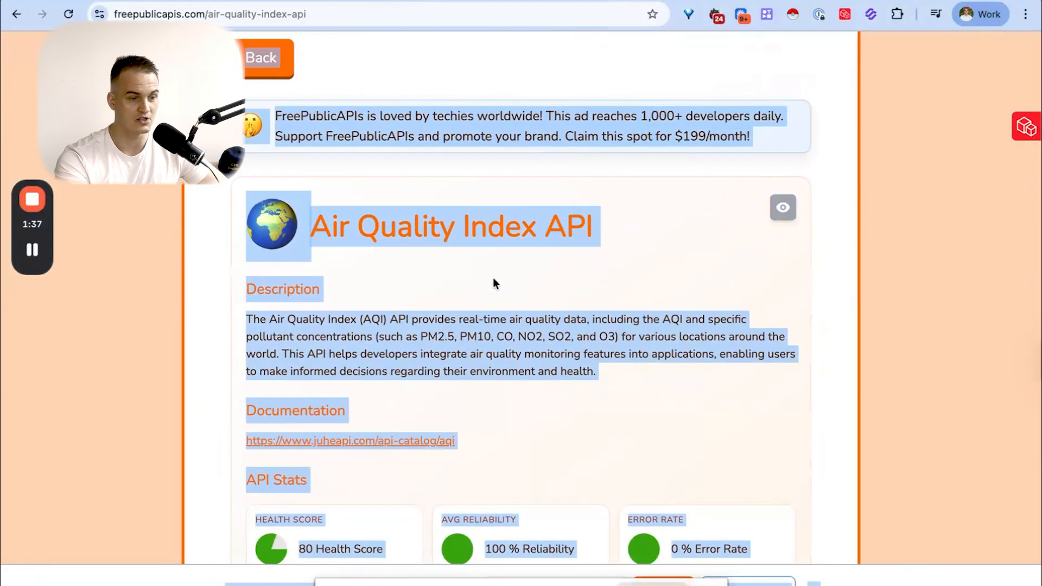
{"action": "scroll", "coordinate": [493, 277], "scroll_direction": "down", "scroll_amount": 12}
{"action": "scroll", "coordinate": [494, 278], "scroll_direction": "up", "scroll_amount": 12}
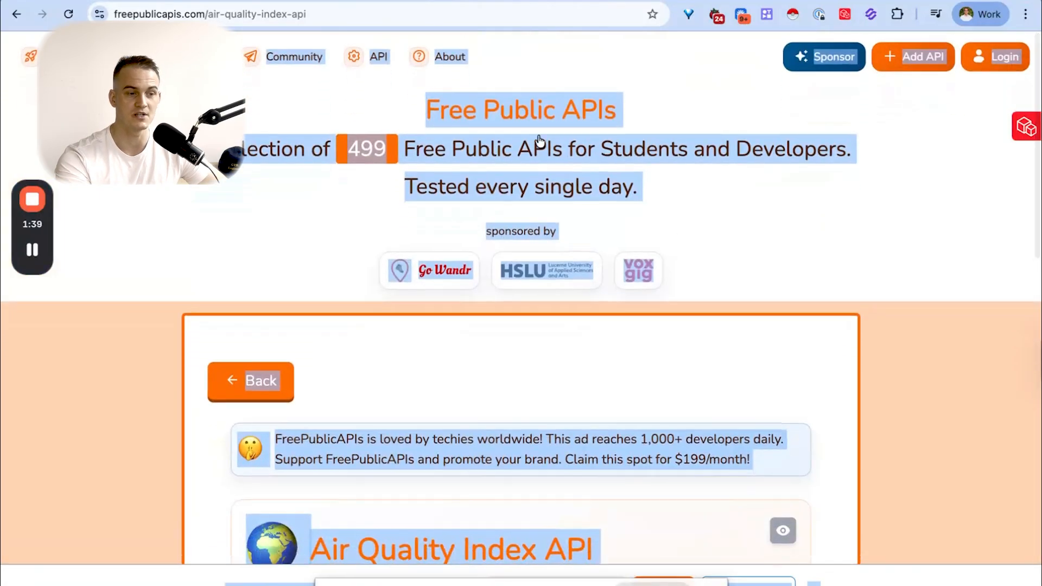
- Open ChatGPT in a new browser tab
{"action": "key", "text": "ctrl+t"}
{"action": "type", "text": "chatgpt.com/auth/login?next=%2F%3Foai-dm%3D1"}
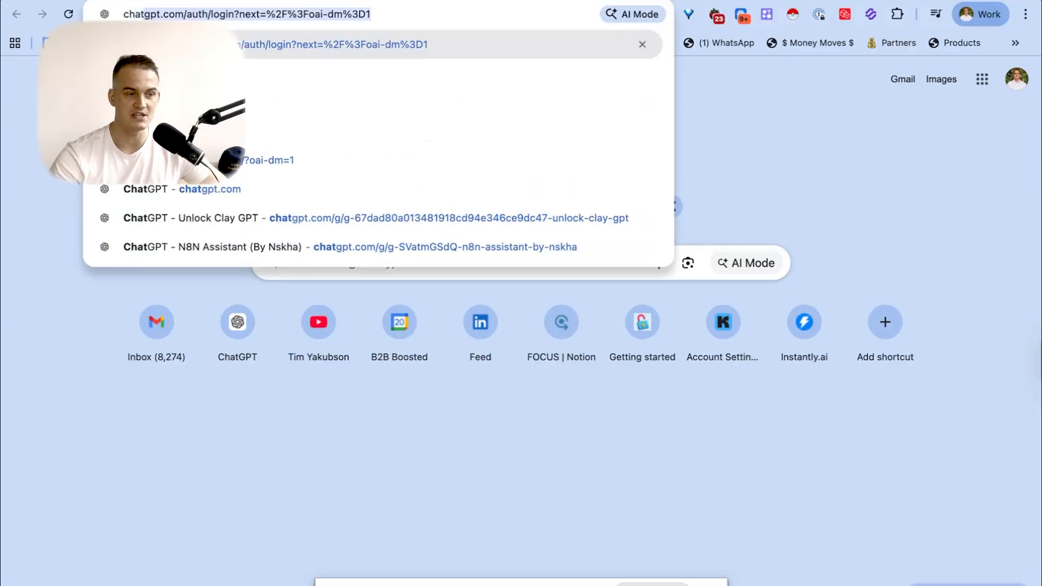
{"action": "key", "text": "Return"}
{"action": "type", "text": "turn"}
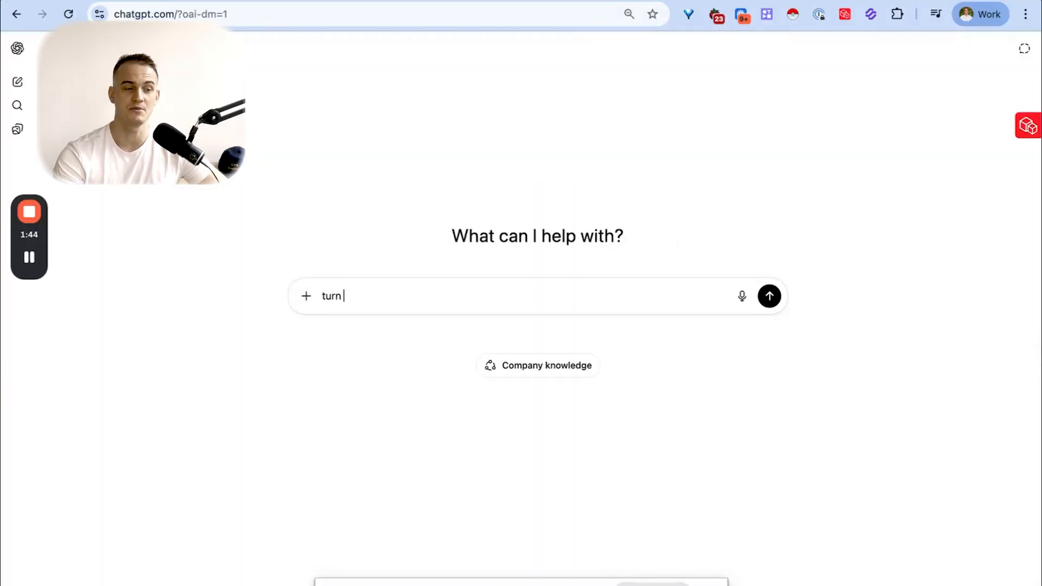
{"action": "type", "text": " this api info "}
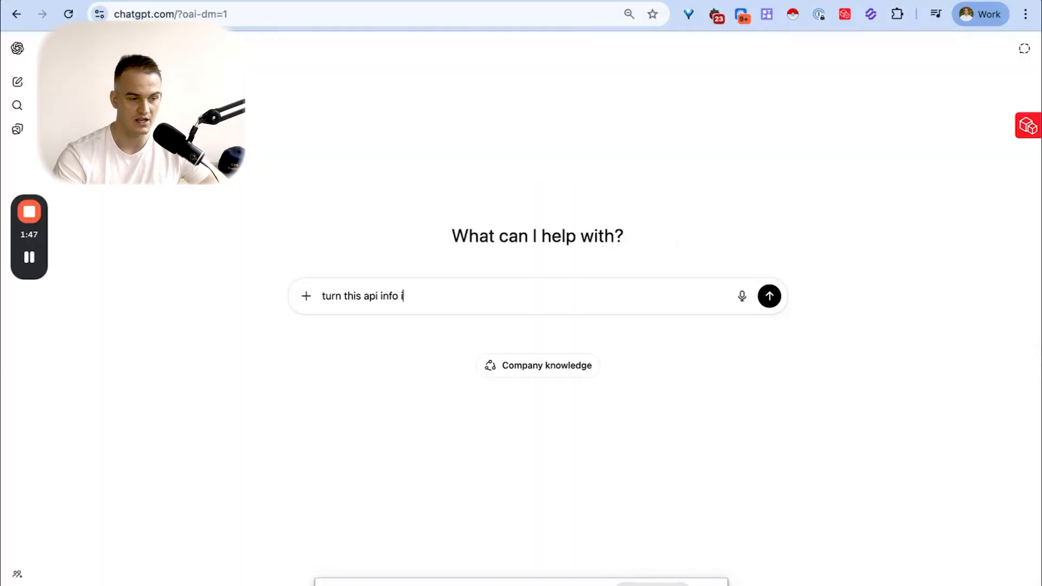
{"action": "type", "text": "into a curl format f"}
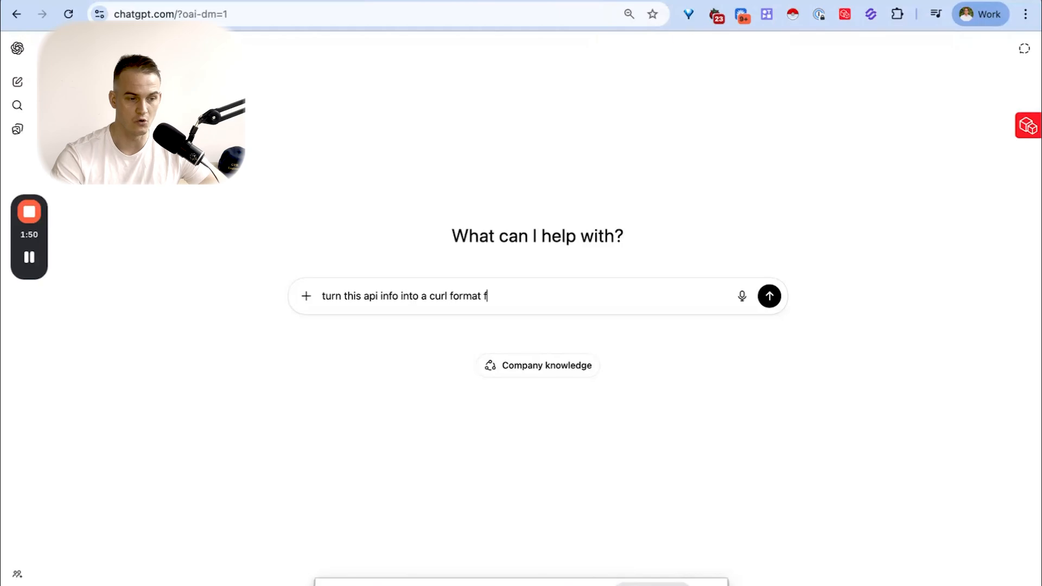
{"action": "type", "text": "or me to past ef"}
{"action": "key", "text": "BackSpace"}
{"action": "key", "text": "BackSpace"}
{"action": "key", "text": "BackSpace"}
{"action": "type", "text": "e into the "}
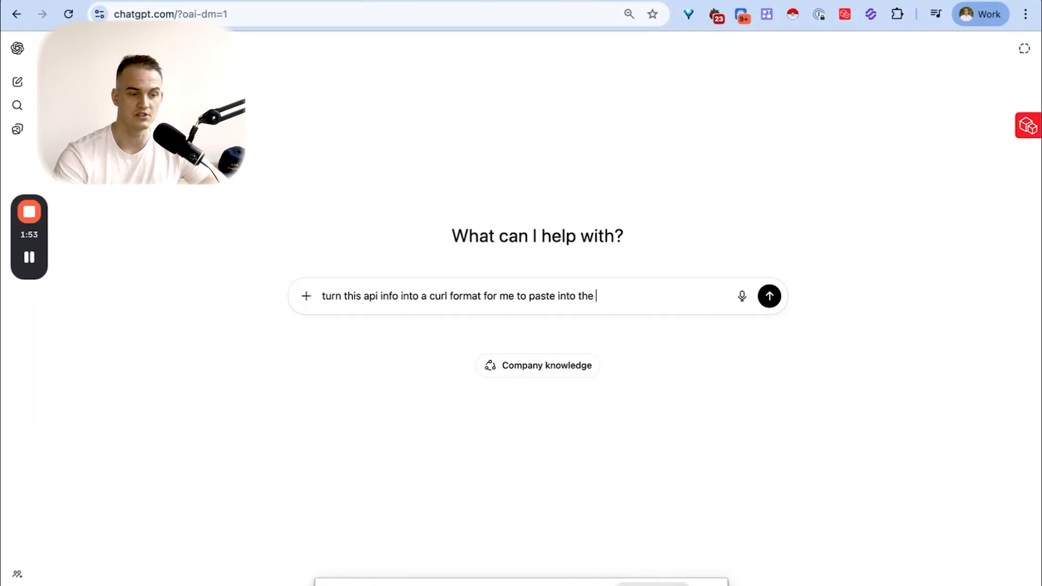
{"action": "type", "text": "http node i"}
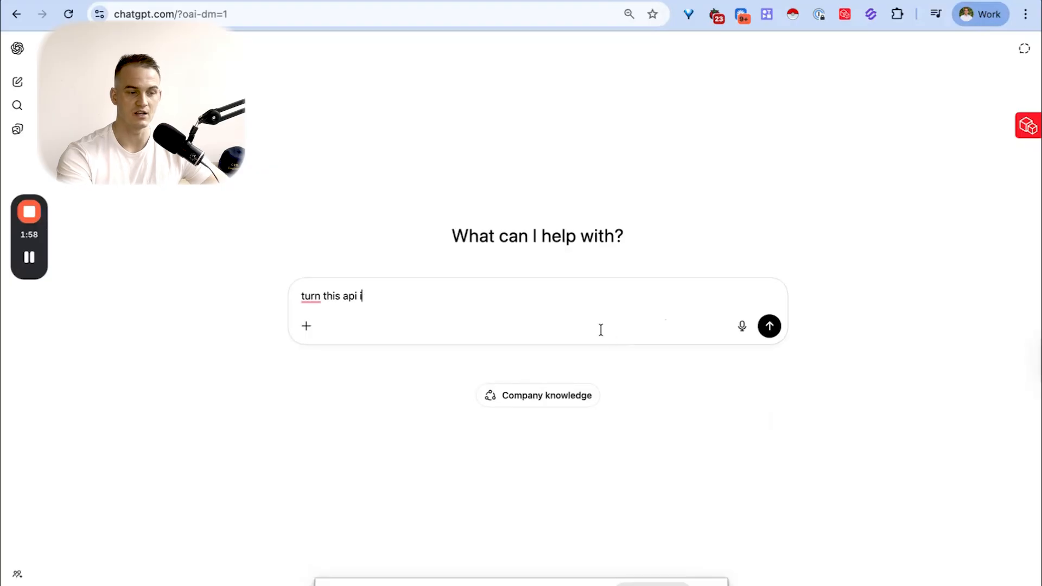
{"action": "key", "text": "super+a"}
{"action": "key", "text": "BackSpace"}
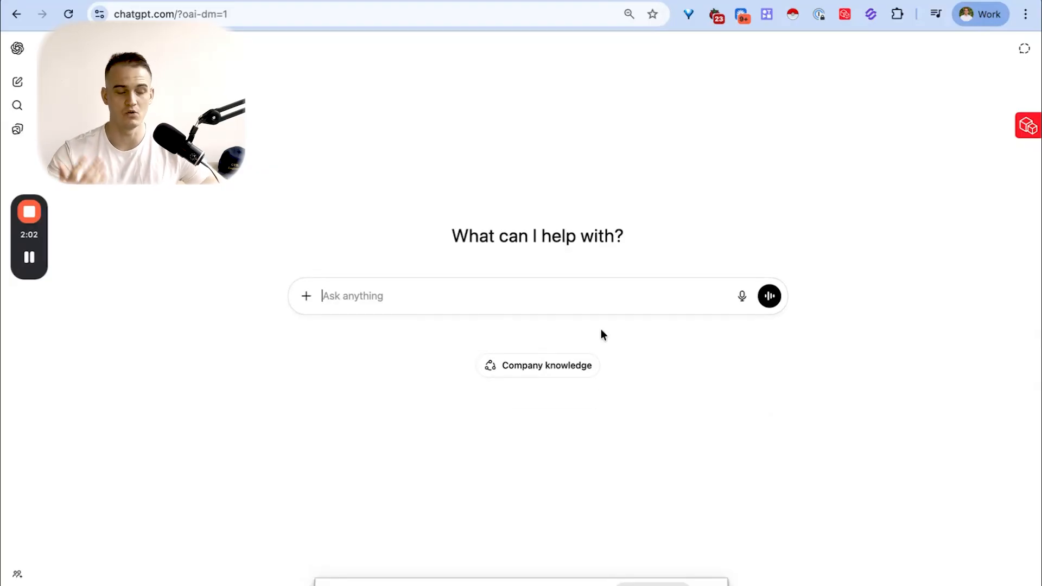
- Ask ChatGPT to turn the pasted Air Quality Index API page, including its API key, into a cURL format
{"action": "type", "text": "turn th"}
{"action": "key", "text": "BackSpace"}
{"action": "key", "text": "BackSpace"}
{"action": "key", "text": "BackSpace"}
{"action": "key", "text": "BackSpace"}
{"action": "key", "text": "BackSpace"}
{"action": "type", "text": "is into a curl fora"}
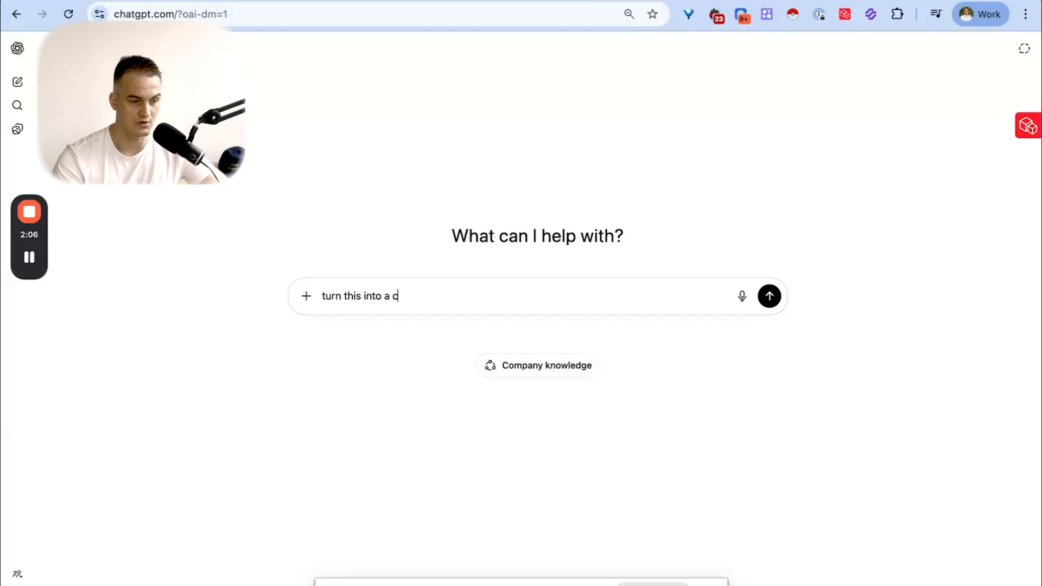
{"action": "key", "text": "BackSpace"}
{"action": "type", "text": "mat:"}
{"action": "key", "text": "shift+Return"}
{"action": "key", "text": "super+v"}
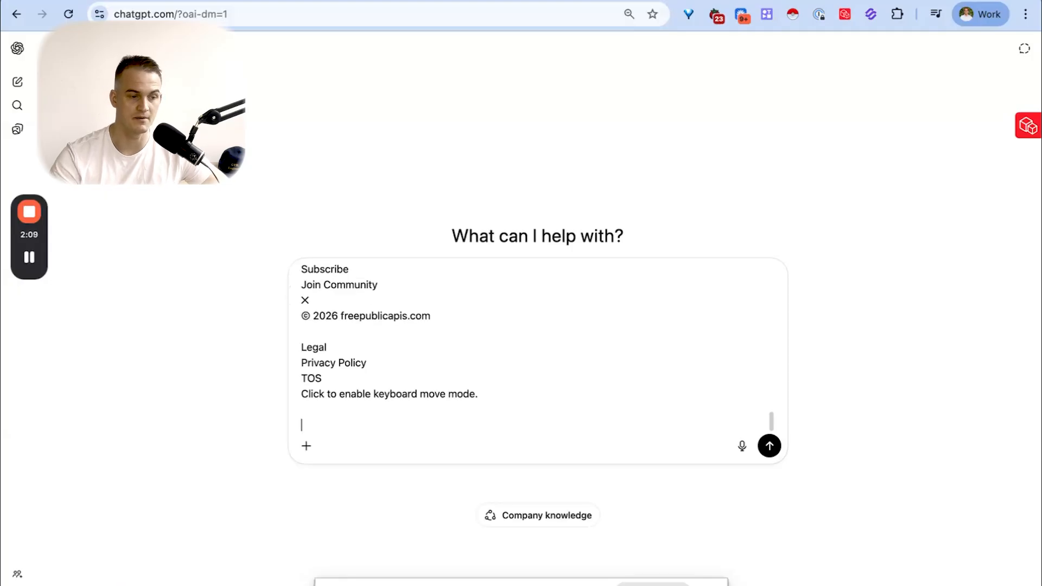
{"action": "key", "text": "Return"}
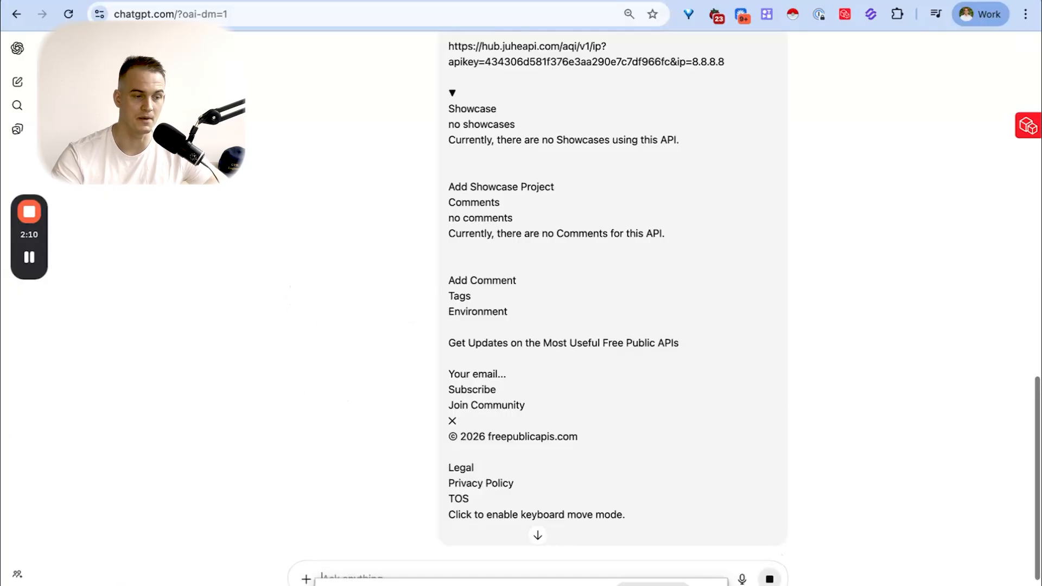
- Copy ChatGPT's one-line cURL GET command with its API key and import it into the HTTP Request node in n8n
{"action": "scroll", "coordinate": [648, 292], "scroll_direction": "up", "scroll_amount": 15}
{"action": "scroll", "coordinate": [647, 287], "scroll_direction": "down", "scroll_amount": 20}
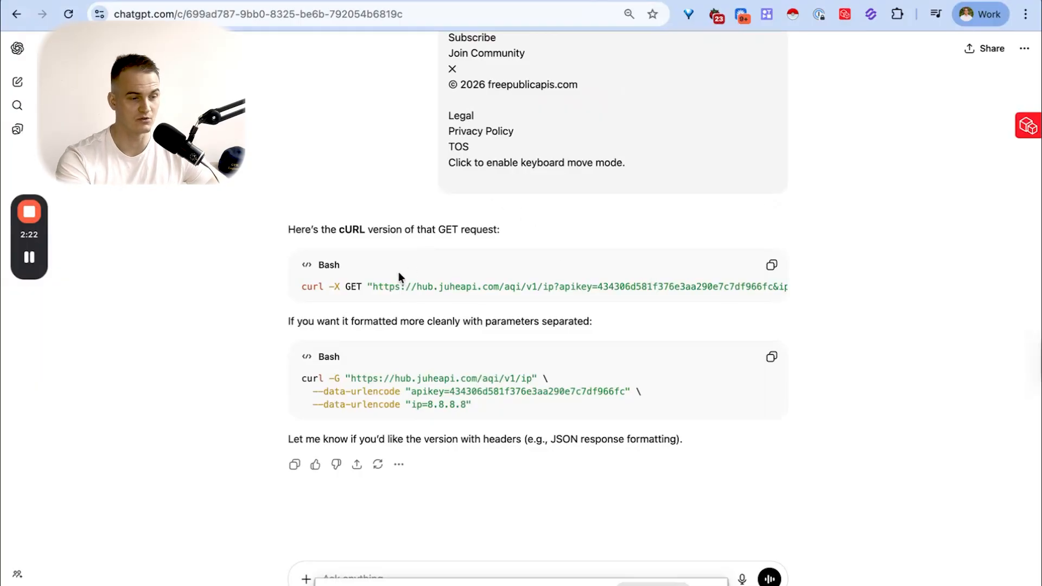
{"action": "left_click", "coordinate": [770, 266]}
{"action": "key", "text": "ctrl+shift+Tab"}
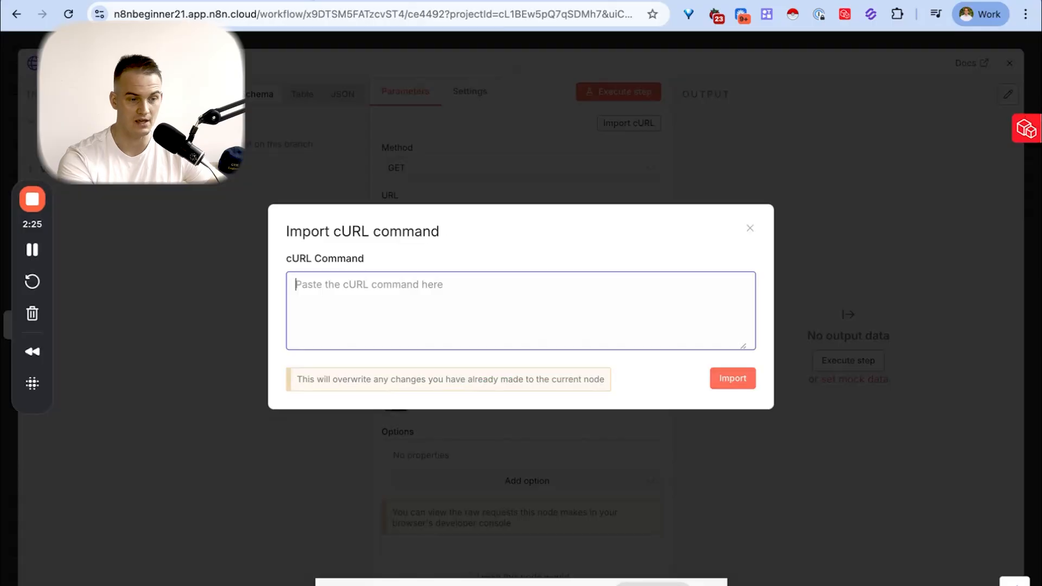
{"action": "key", "text": "super+v"}
{"action": "left_click", "coordinate": [722, 378]}
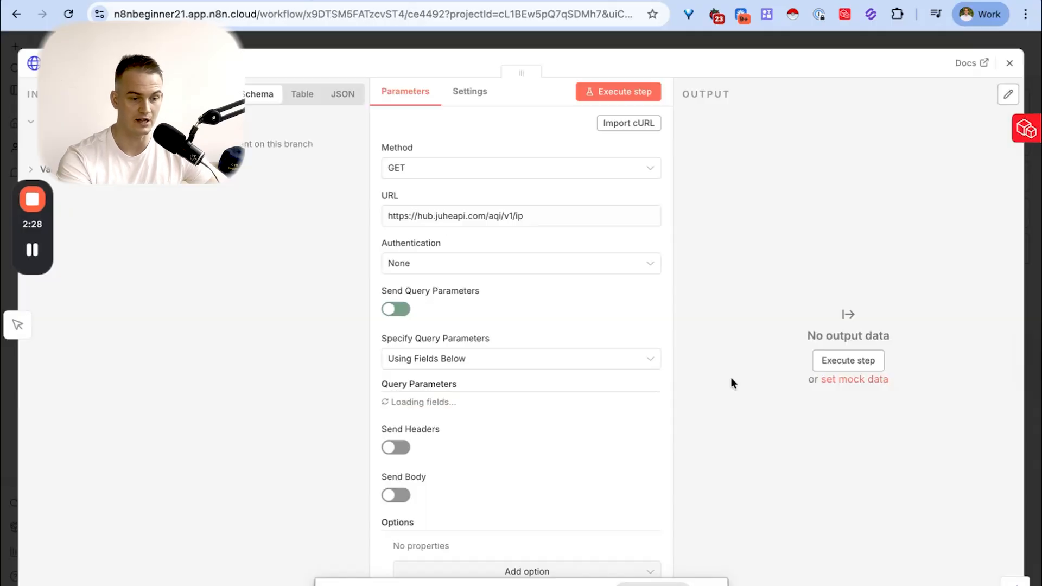
- Check the imported request's URL and its apikey and ip query parameters in the HTTP Request node
{"action": "scroll", "coordinate": [491, 191], "scroll_direction": "down", "scroll_amount": 3}
{"action": "scroll", "coordinate": [491, 193], "scroll_direction": "down", "scroll_amount": 1}
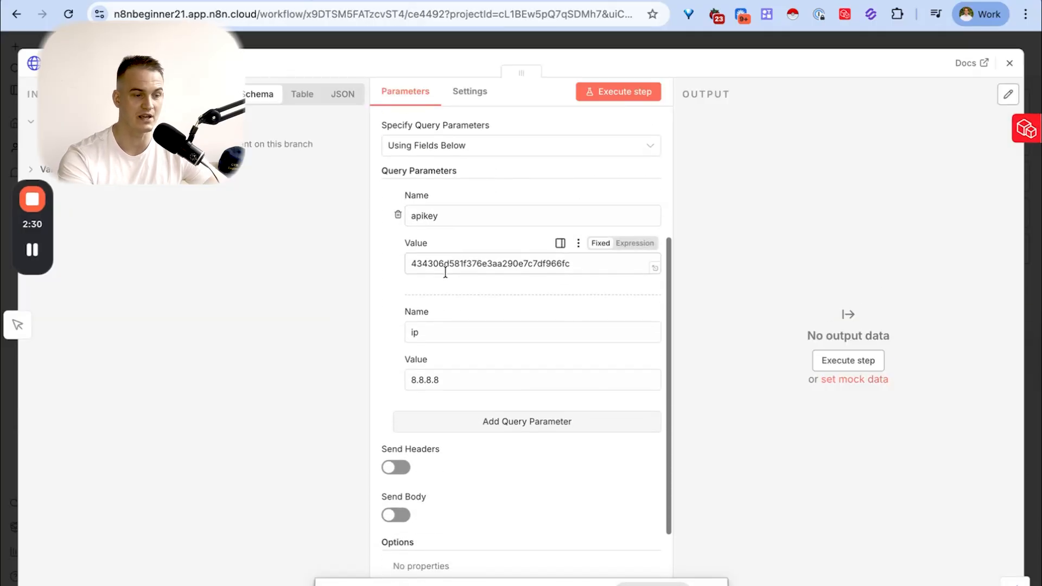
{"action": "left_click", "coordinate": [439, 333]}
{"action": "scroll", "coordinate": [504, 317], "scroll_direction": "up", "scroll_amount": 5}
{"action": "scroll", "coordinate": [505, 317], "scroll_direction": "up", "scroll_amount": 2}
{"action": "left_click_drag", "start_coordinate": [442, 216], "coordinate": [450, 223]}
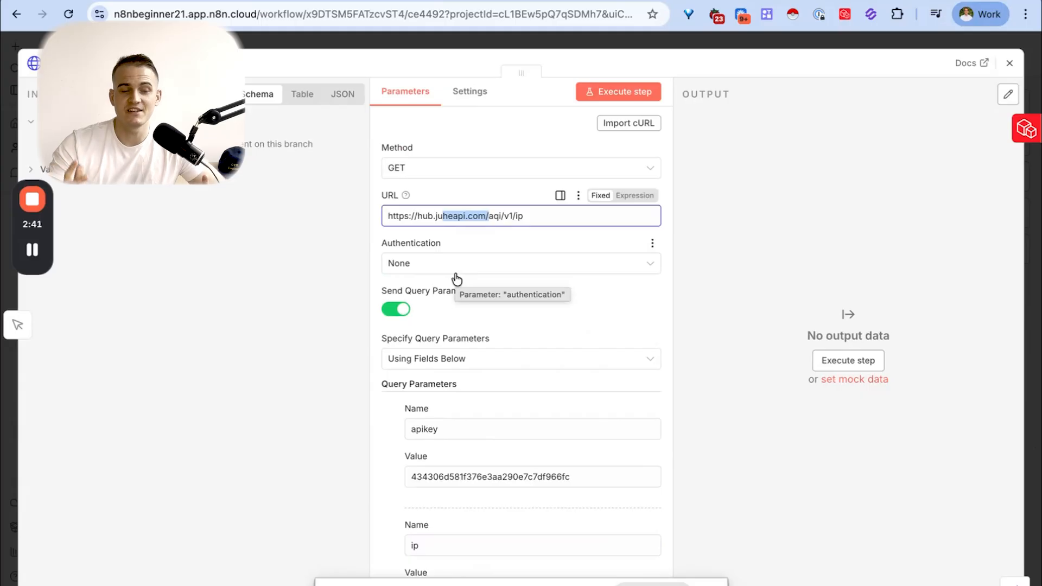
- Execute the HTTP Request step and view its output as Schema, Table and JSON
{"action": "left_click", "coordinate": [616, 93]}
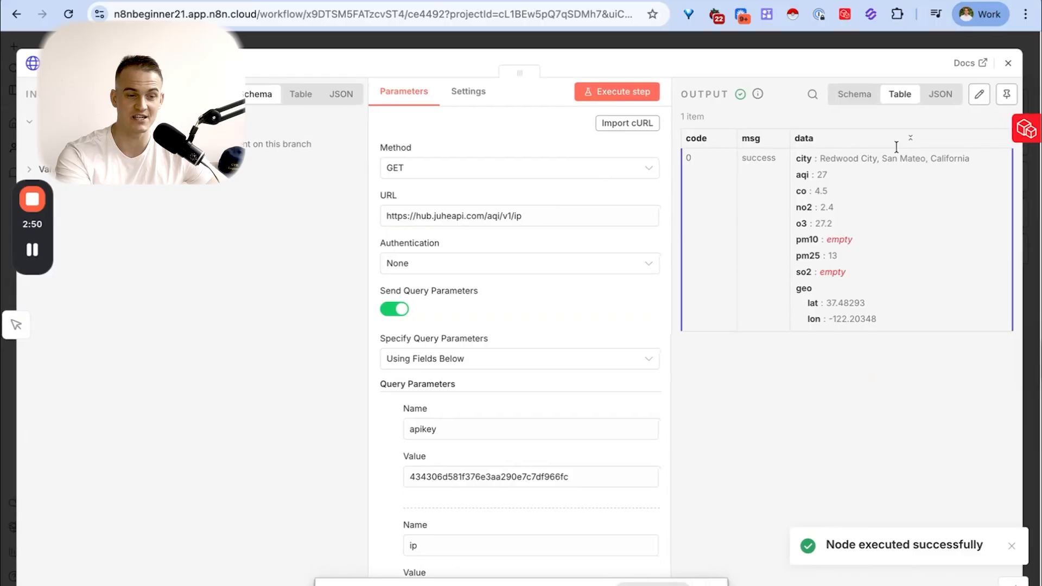
{"action": "left_click", "coordinate": [851, 103]}
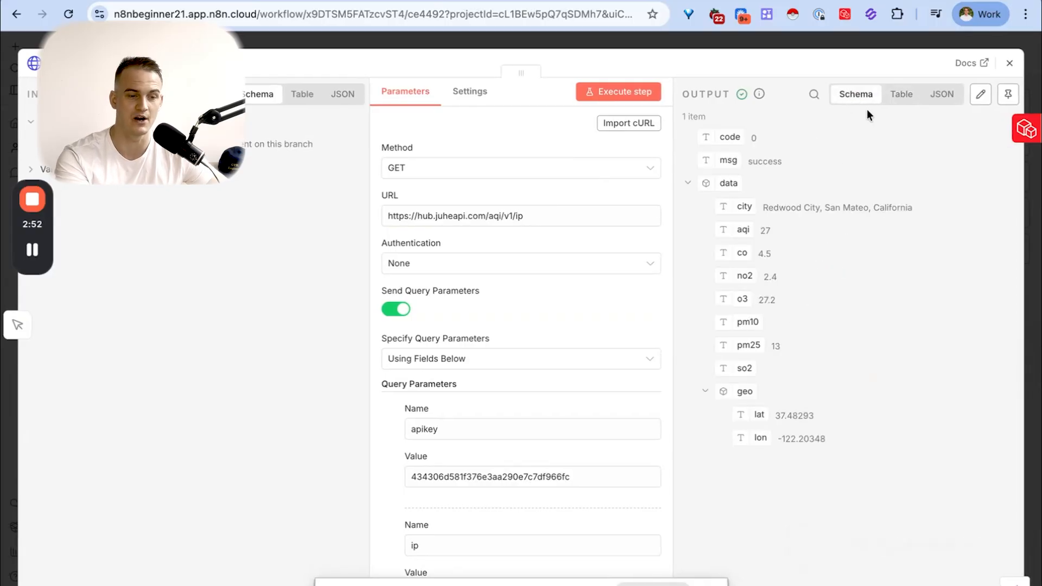
{"action": "left_click", "coordinate": [902, 101]}
{"action": "left_click", "coordinate": [940, 97]}
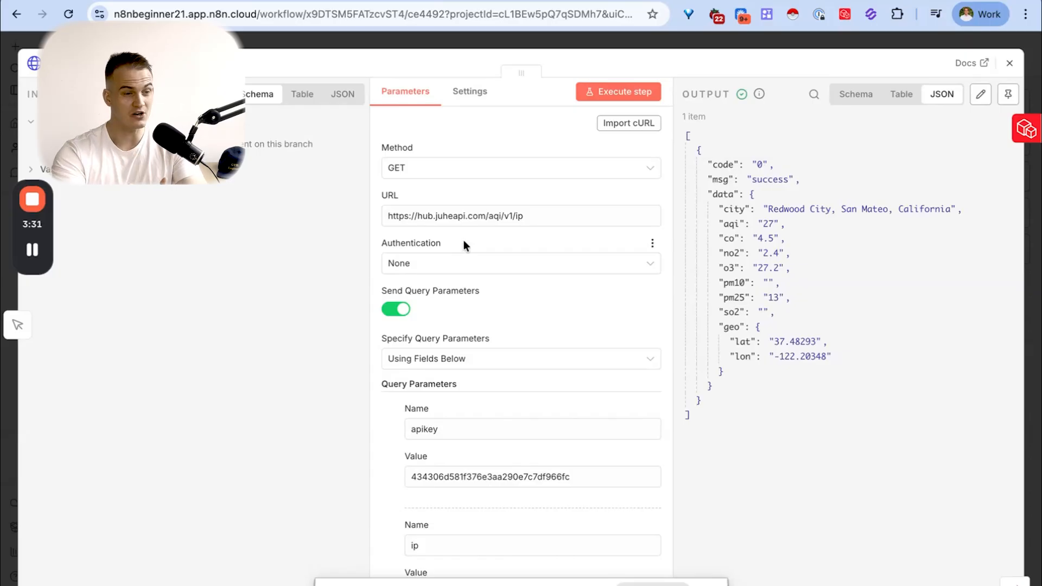
- Reopen the cURL import of the HTTP Request node to show the imported command
{"action": "left_click", "coordinate": [615, 125]}
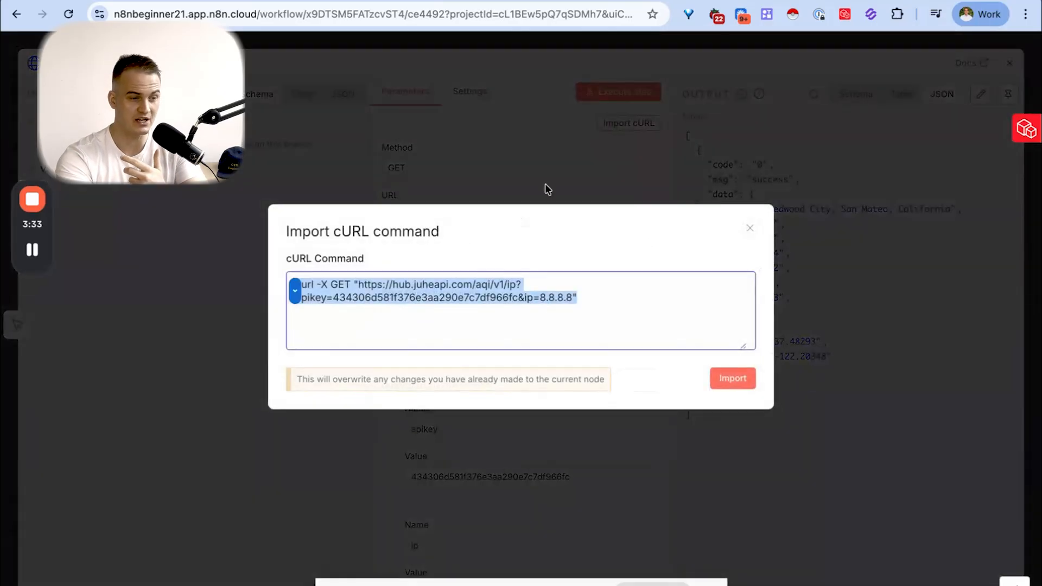